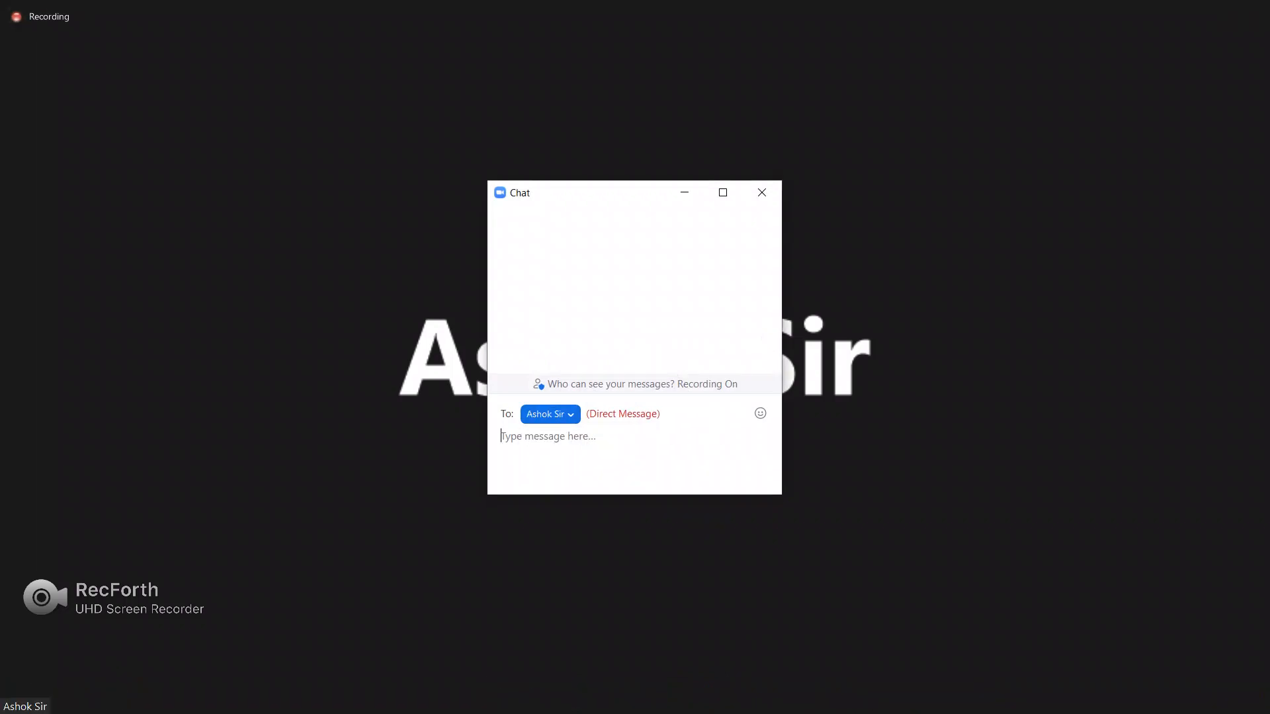
Type 'what is outbound message' as a direct chat message to the presenter in Zoom.
type("what is ")
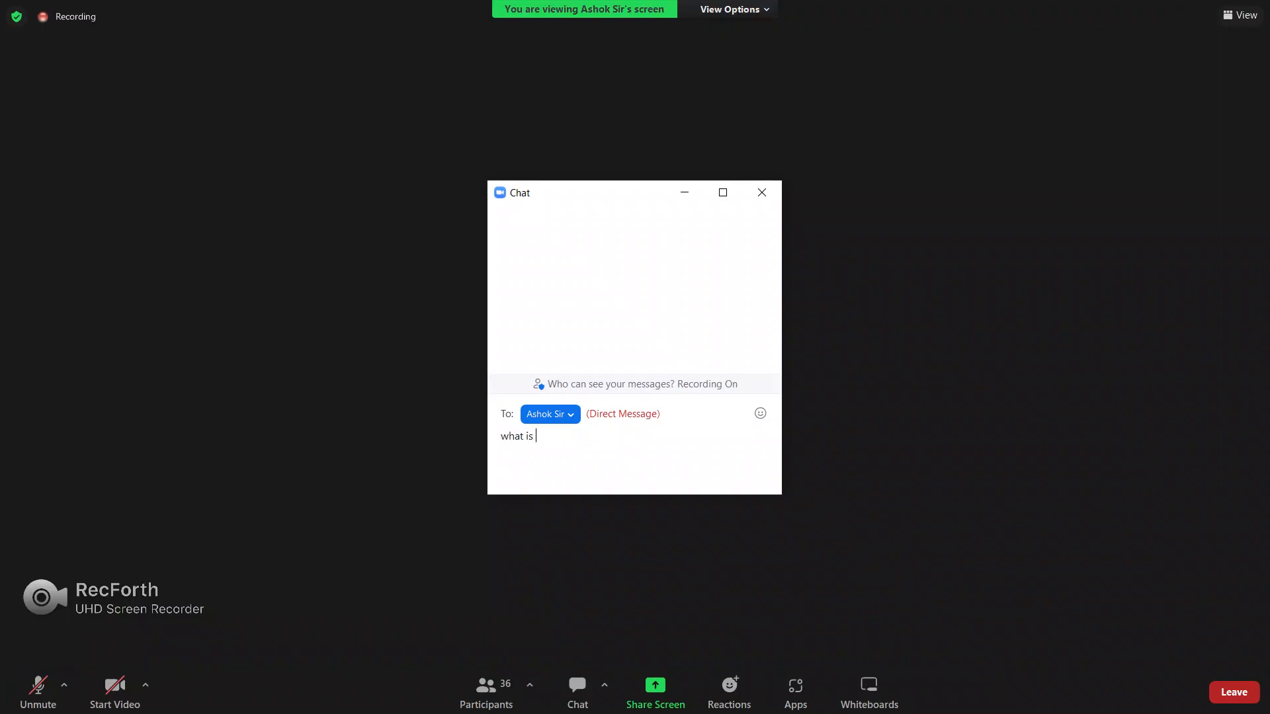
type("outbound message?")
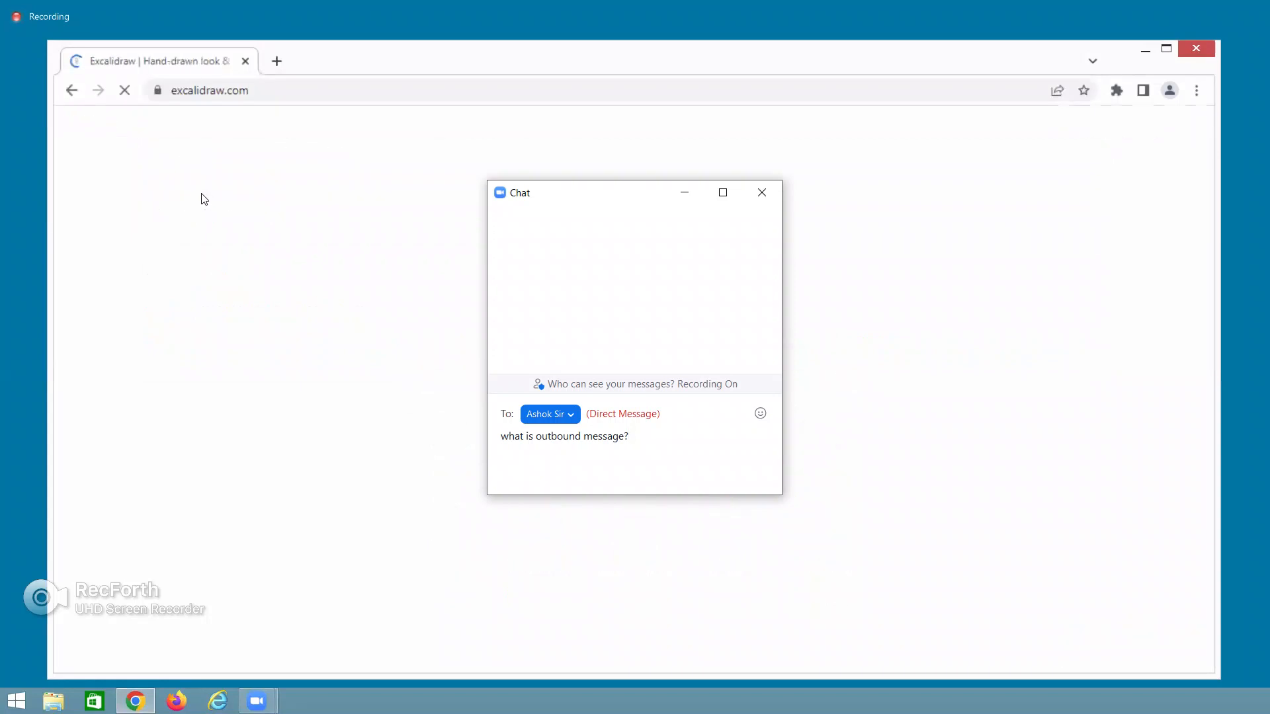
Send the outbound-message question, hide the Zoom chat, and return to the Excalidraw canvas.
key("Return")
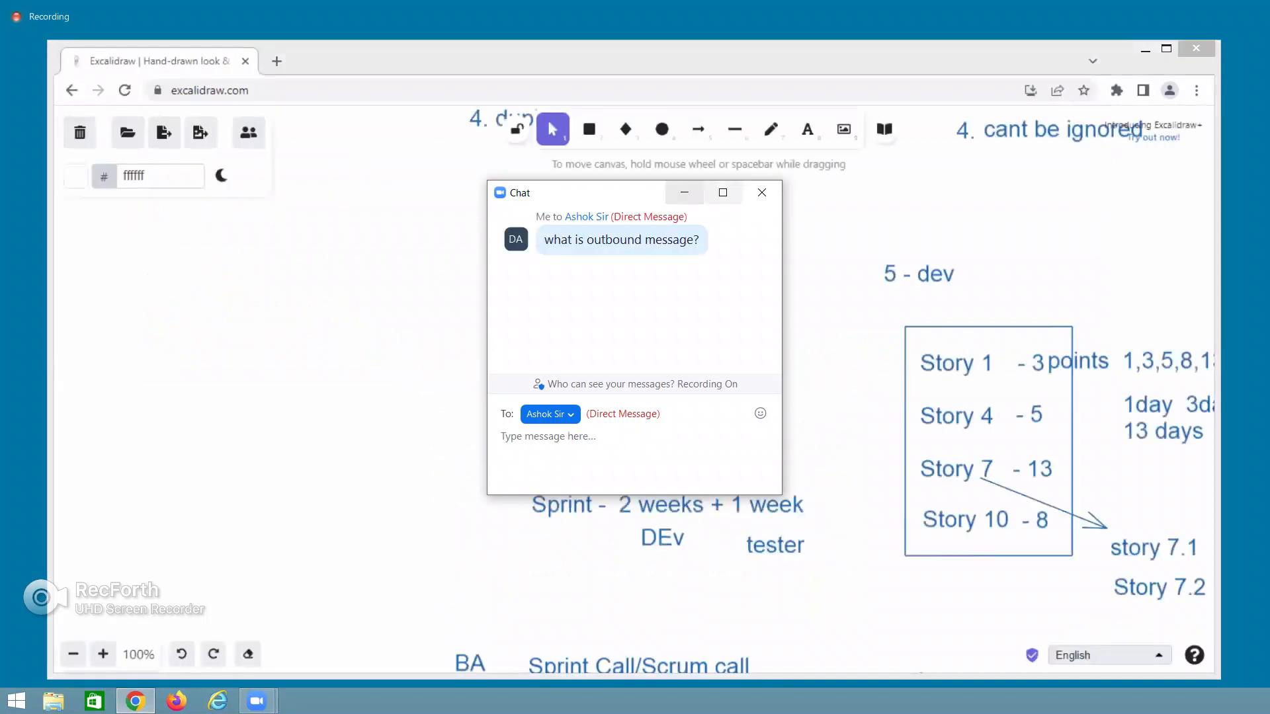
left_click(685, 192)
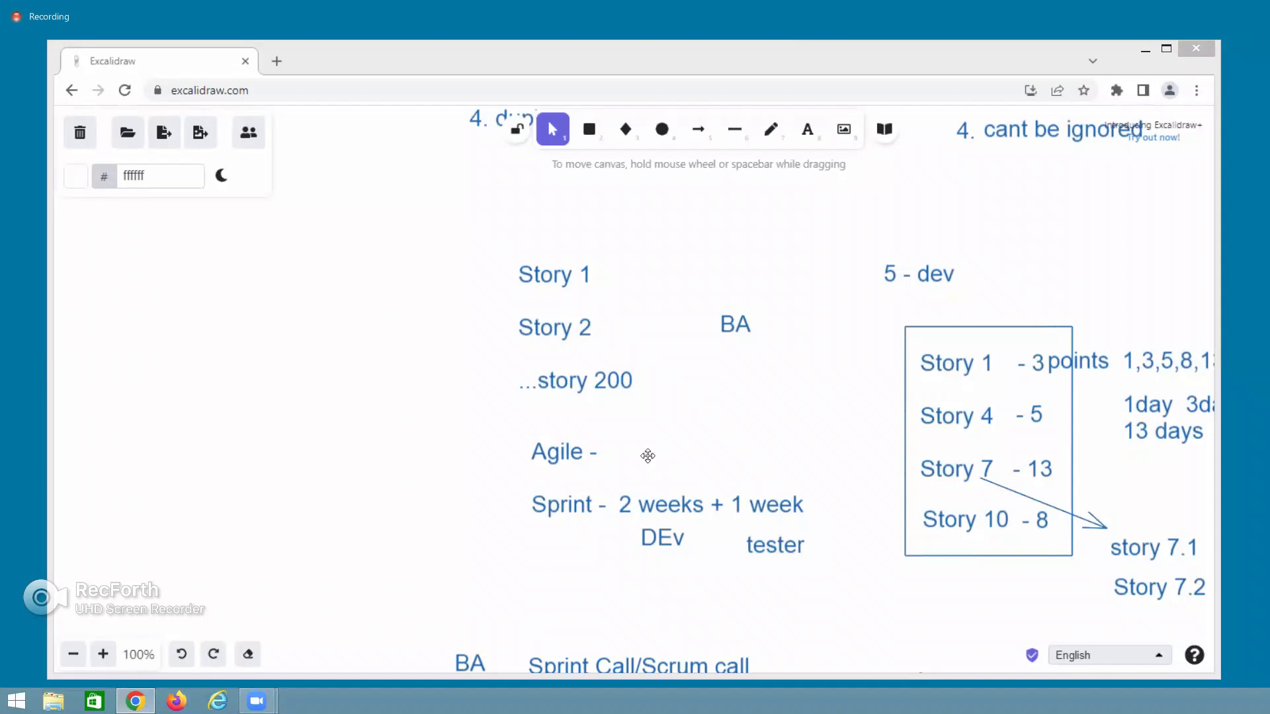
scroll(485, 541, "down", 15)
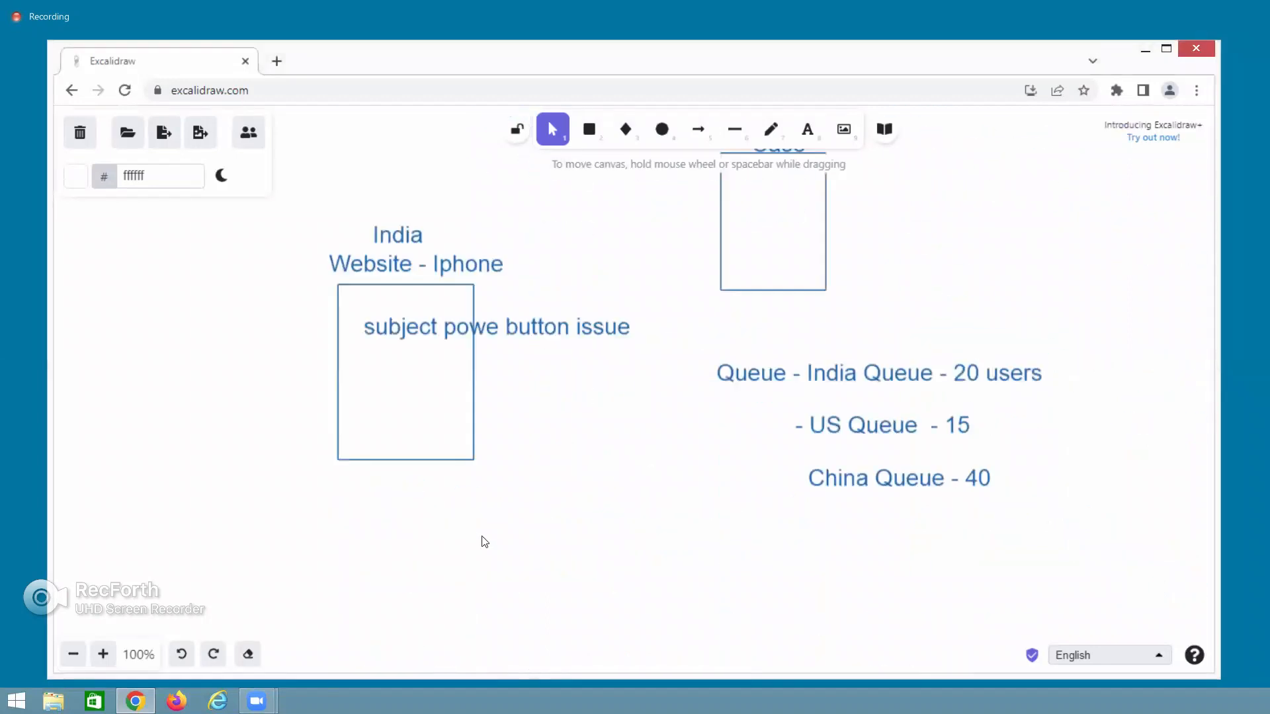
scroll(485, 541, "up", 10)
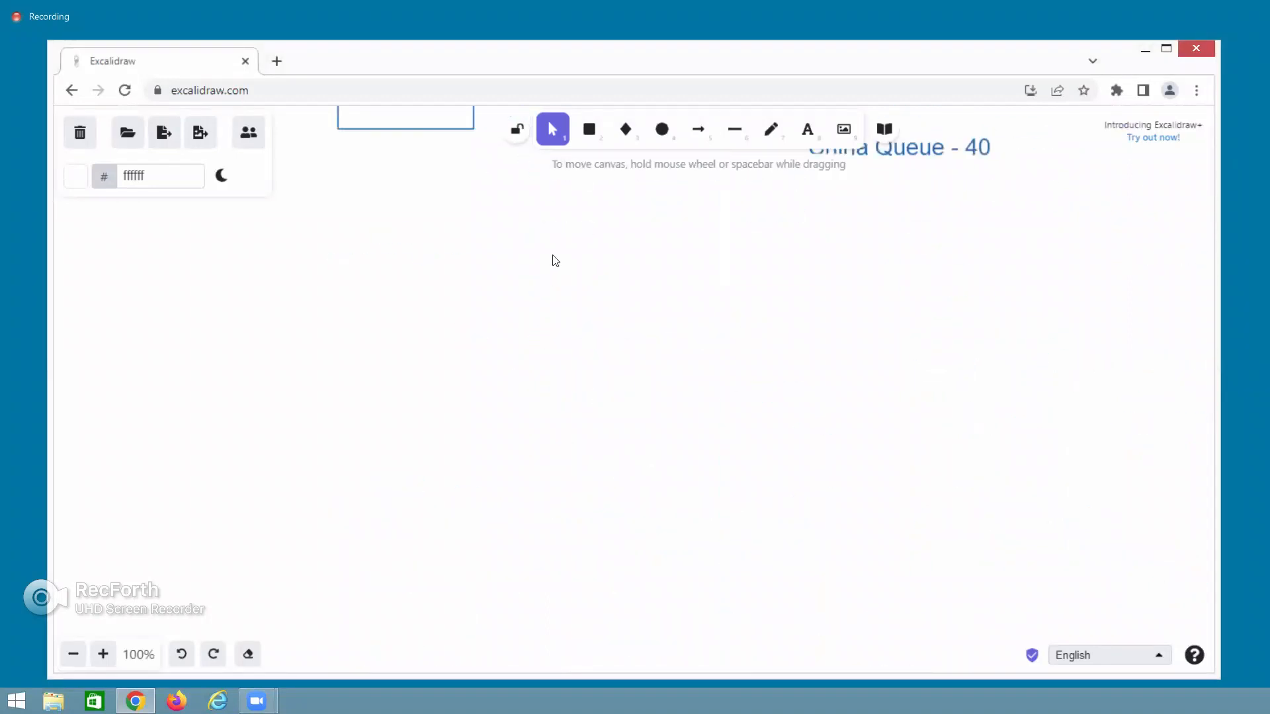
double_click(562, 229)
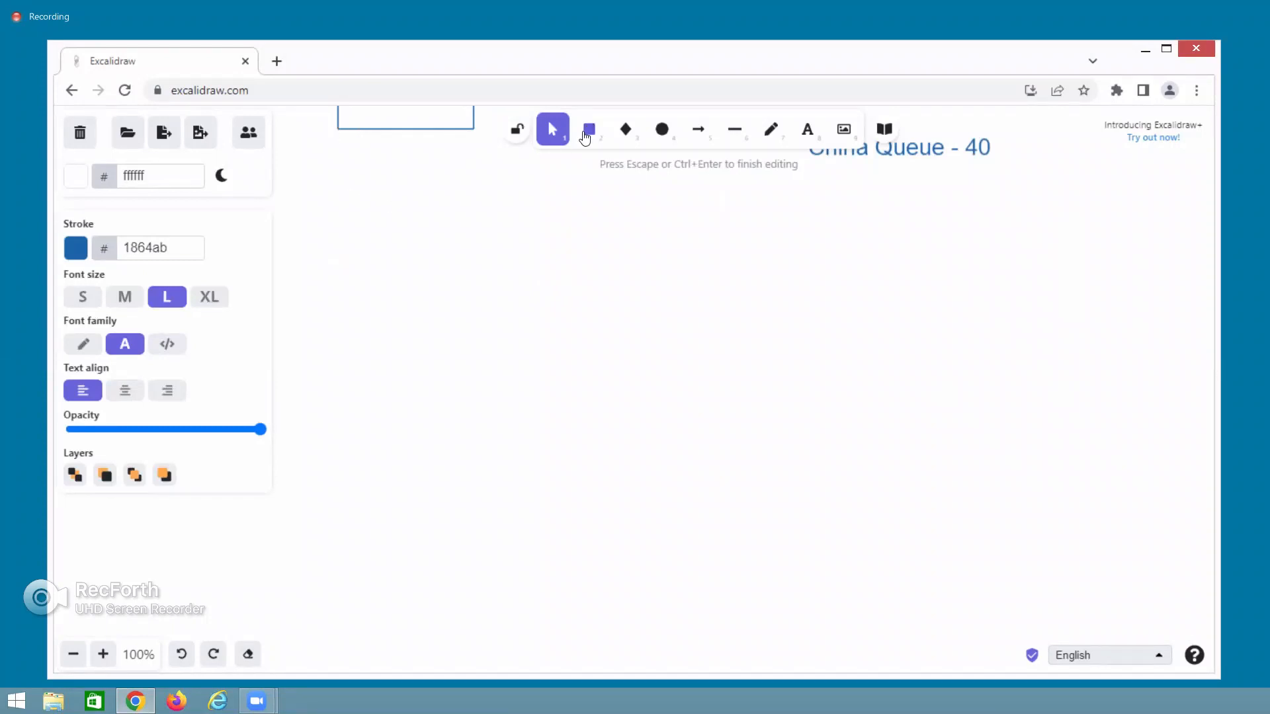
left_click(539, 388)
Scroll the whiteboard past the Agile notes to find an empty area.
scroll(543, 388, "up", 4)
scroll(542, 389, "up", 20)
scroll(543, 388, "up", 5)
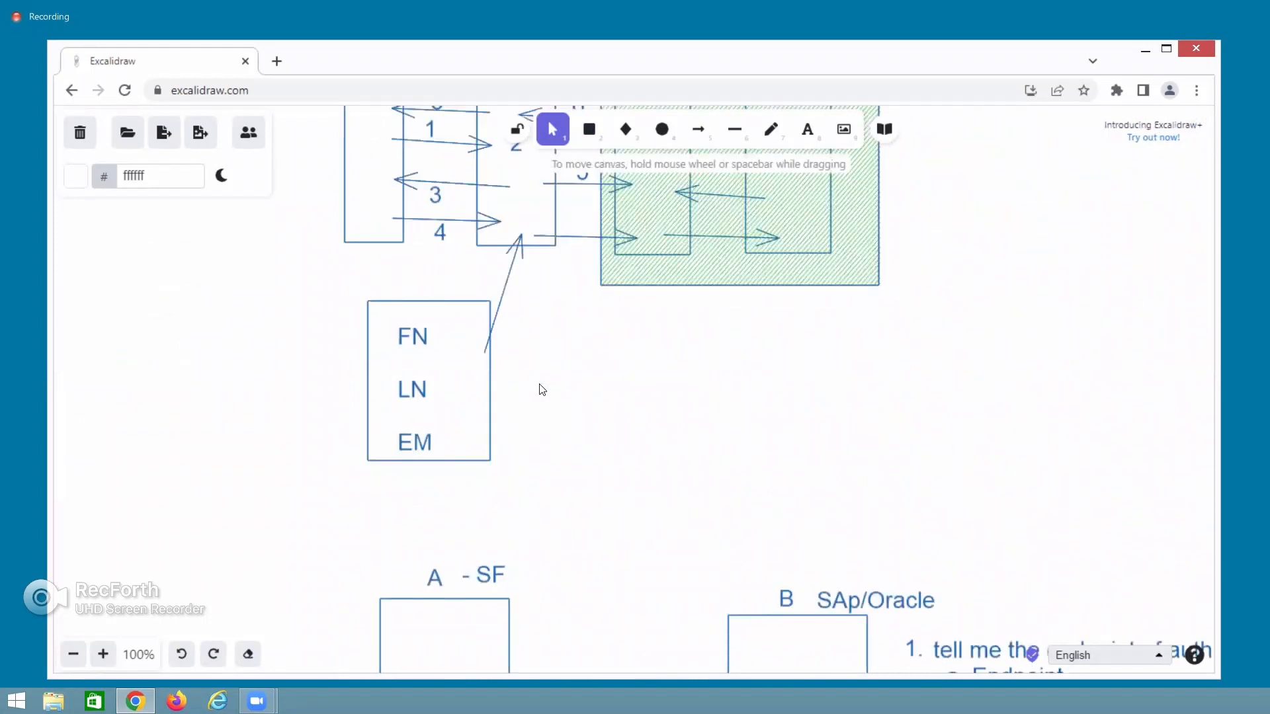
scroll(543, 389, "down", 10)
scroll(542, 388, "up", 13)
scroll(543, 389, "up", 10)
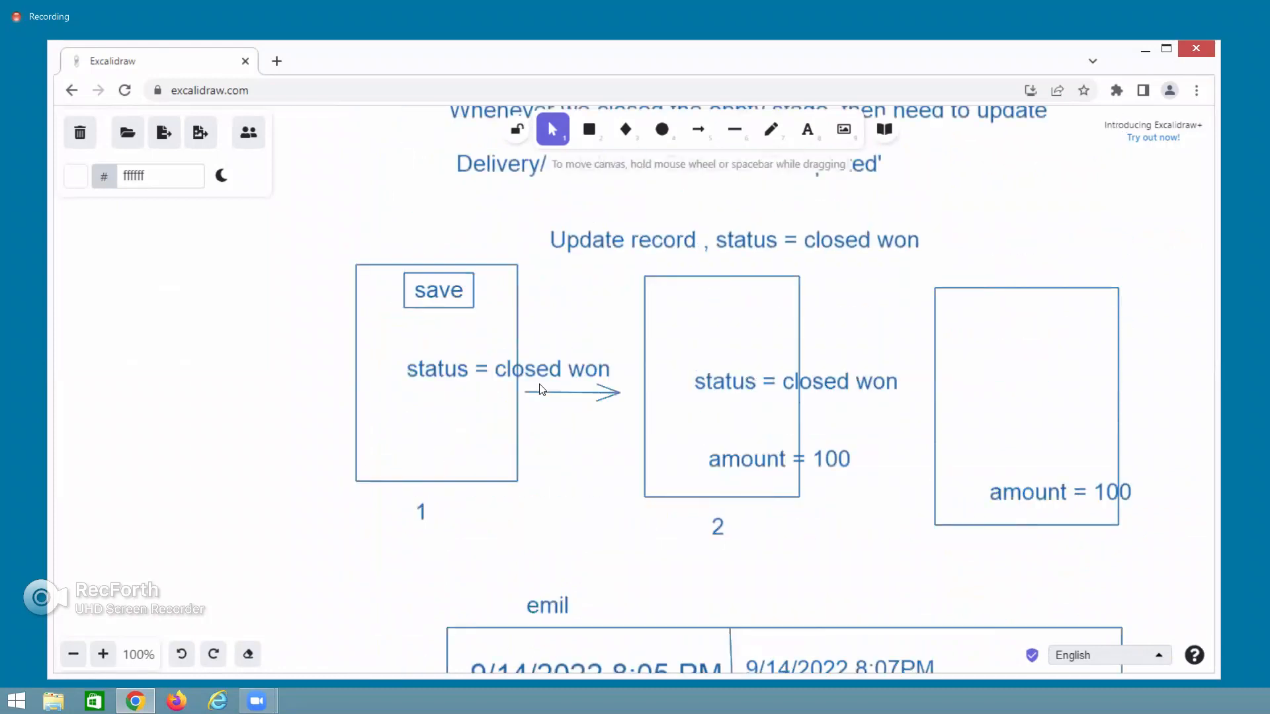
scroll(542, 389, "down", 20)
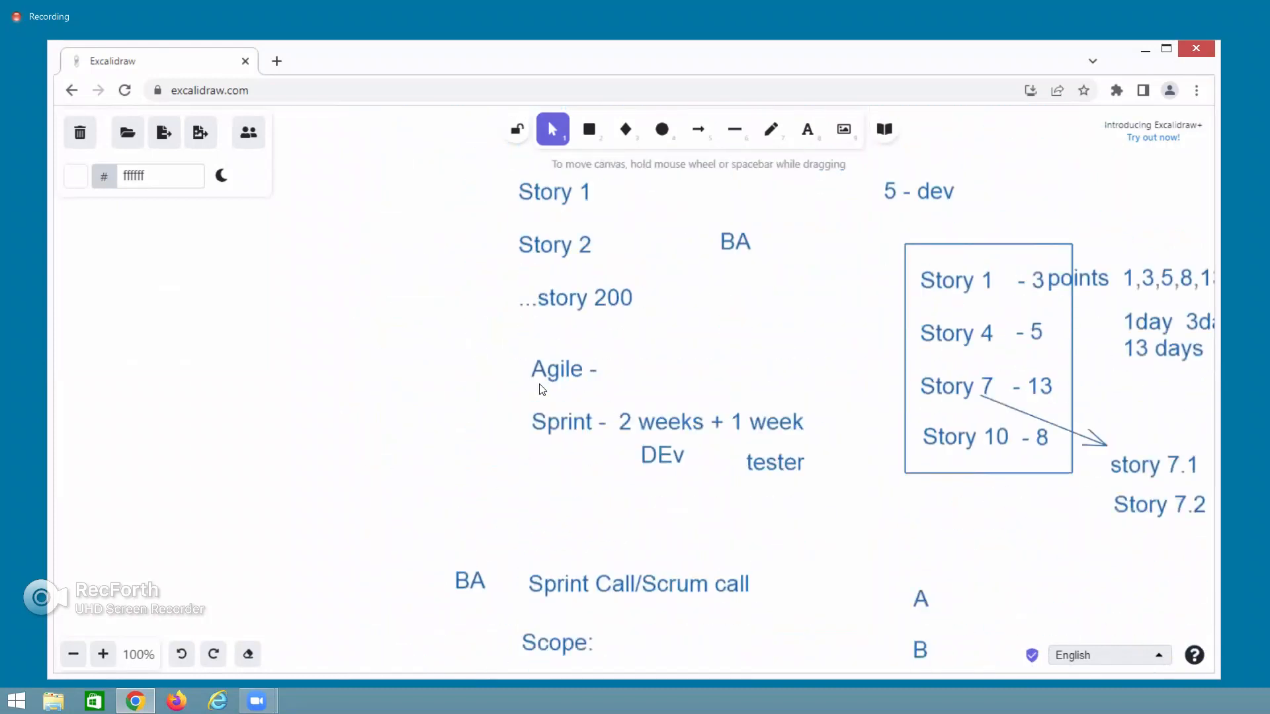
scroll(542, 389, "down", 10)
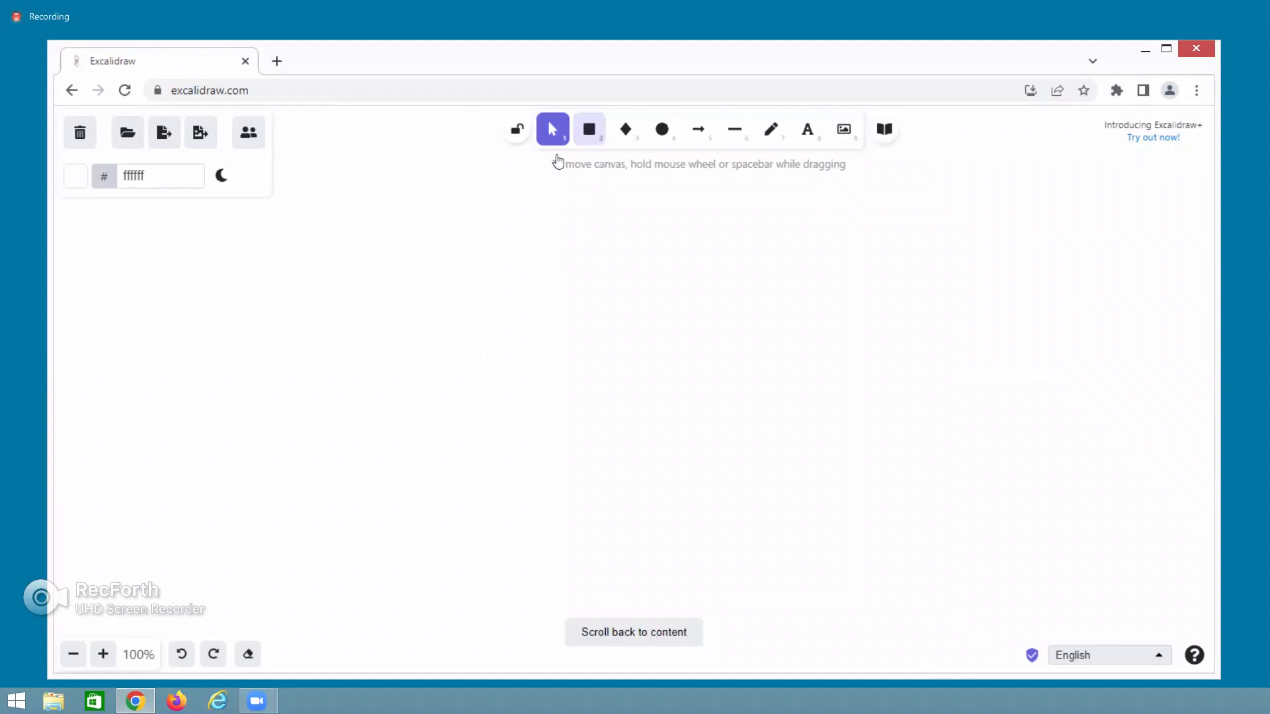
Draw a tall rectangle headed 'Apple Website' and open a blank browser tab.
left_click(588, 129)
left_click_drag(353, 271, 562, 538)
double_click(412, 250)
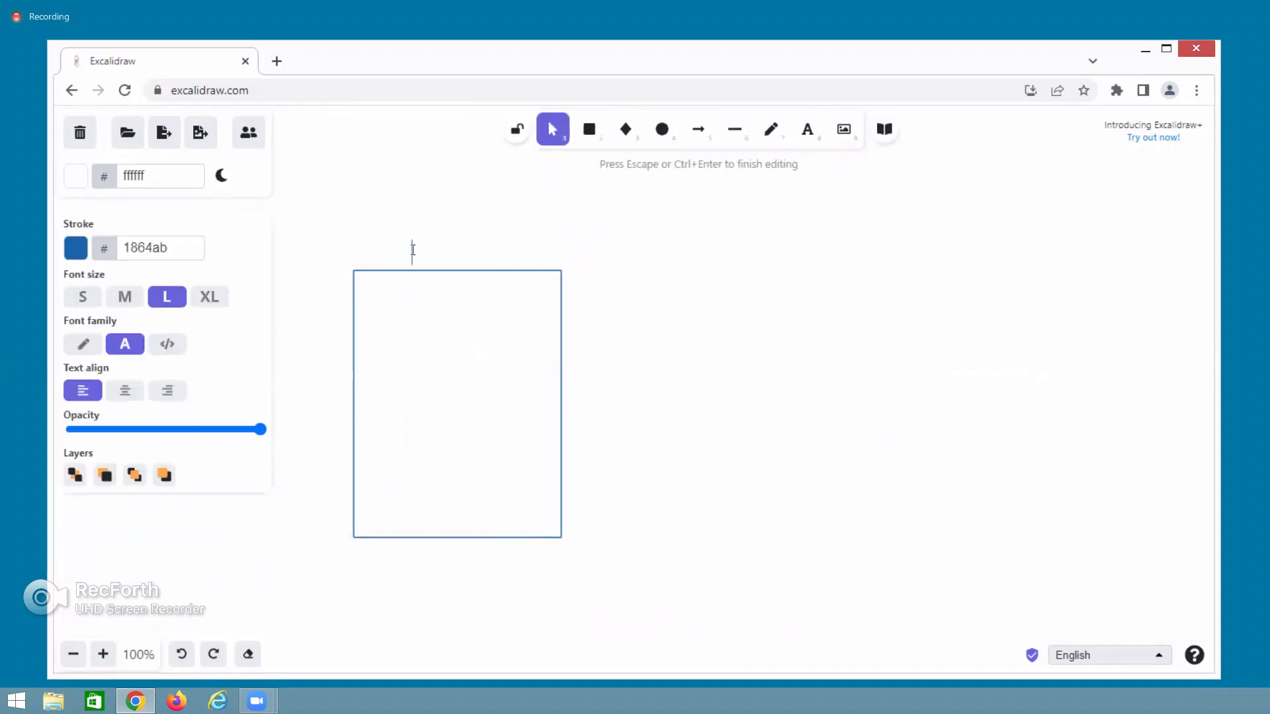
type("Apple Website")
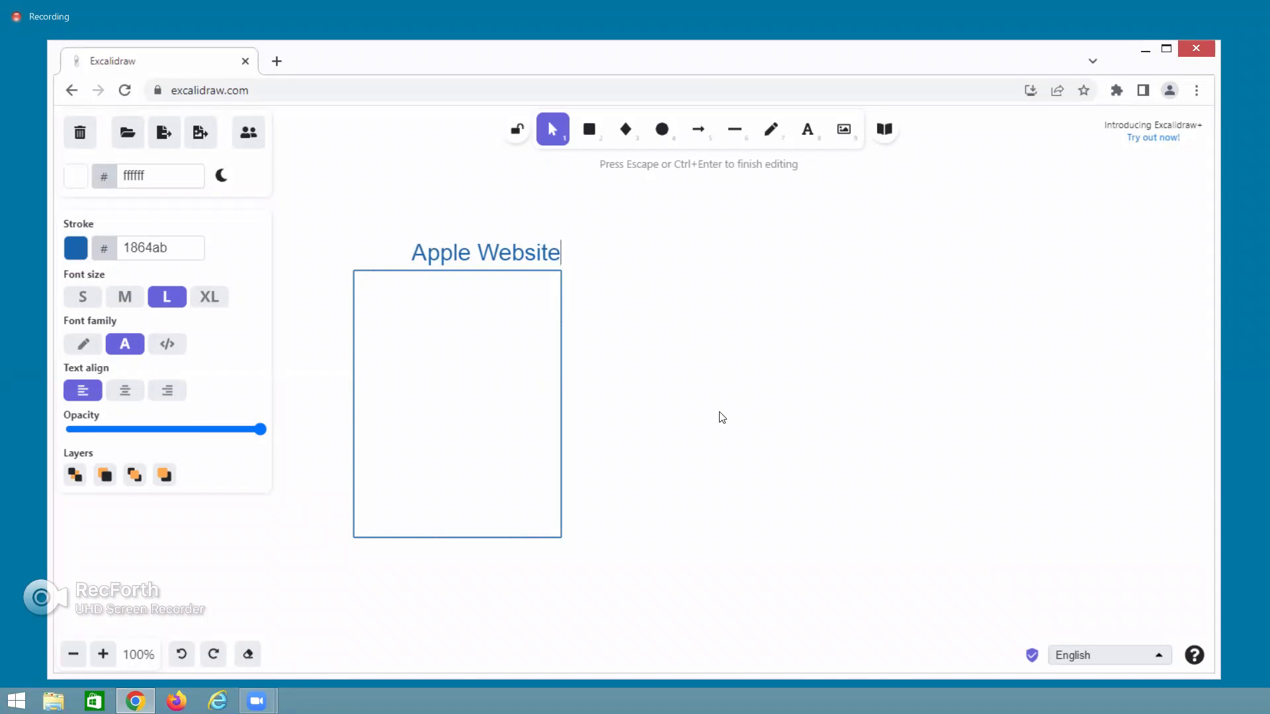
left_click(277, 62)
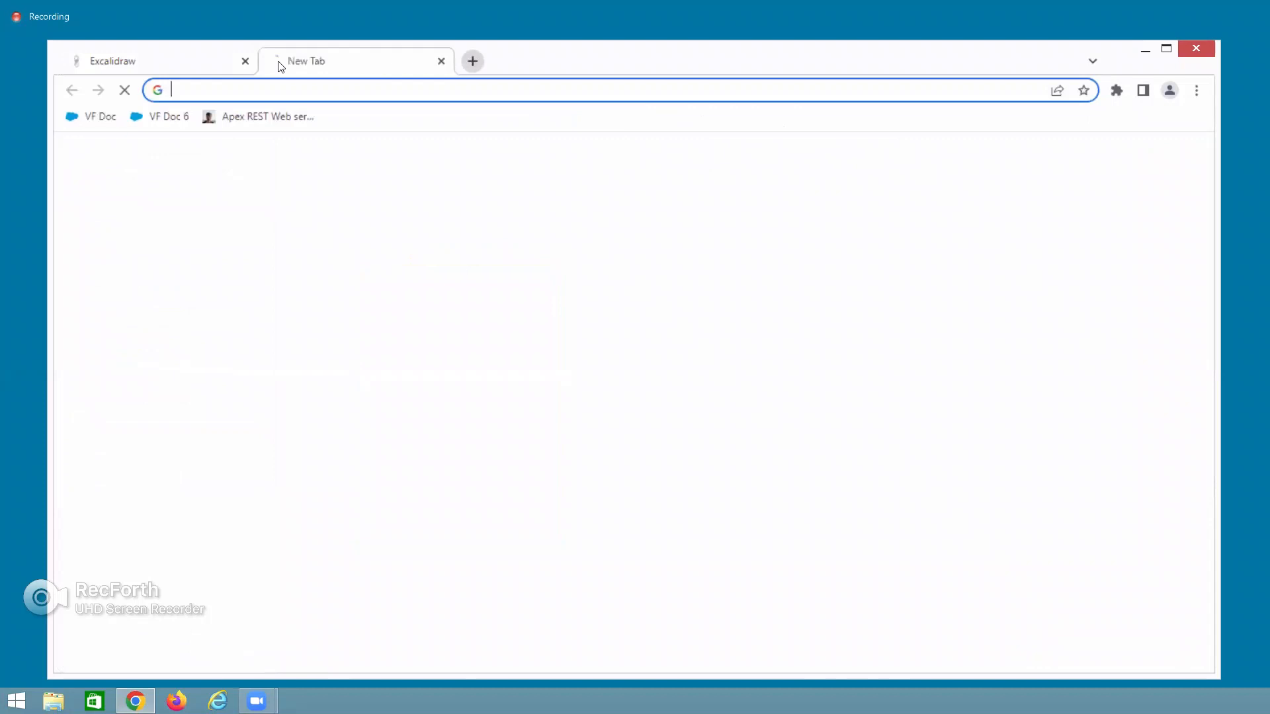
Load apple.in and go to Apple India's Support page.
type("ap")
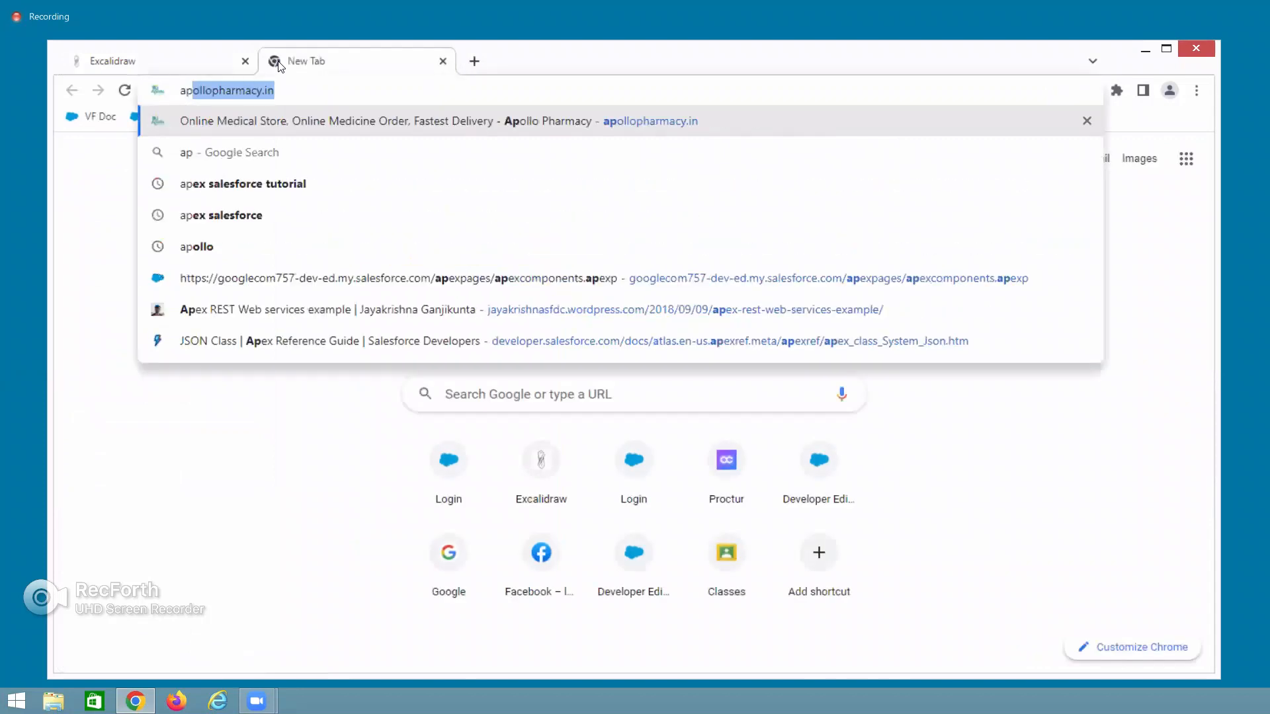
type("ple.in")
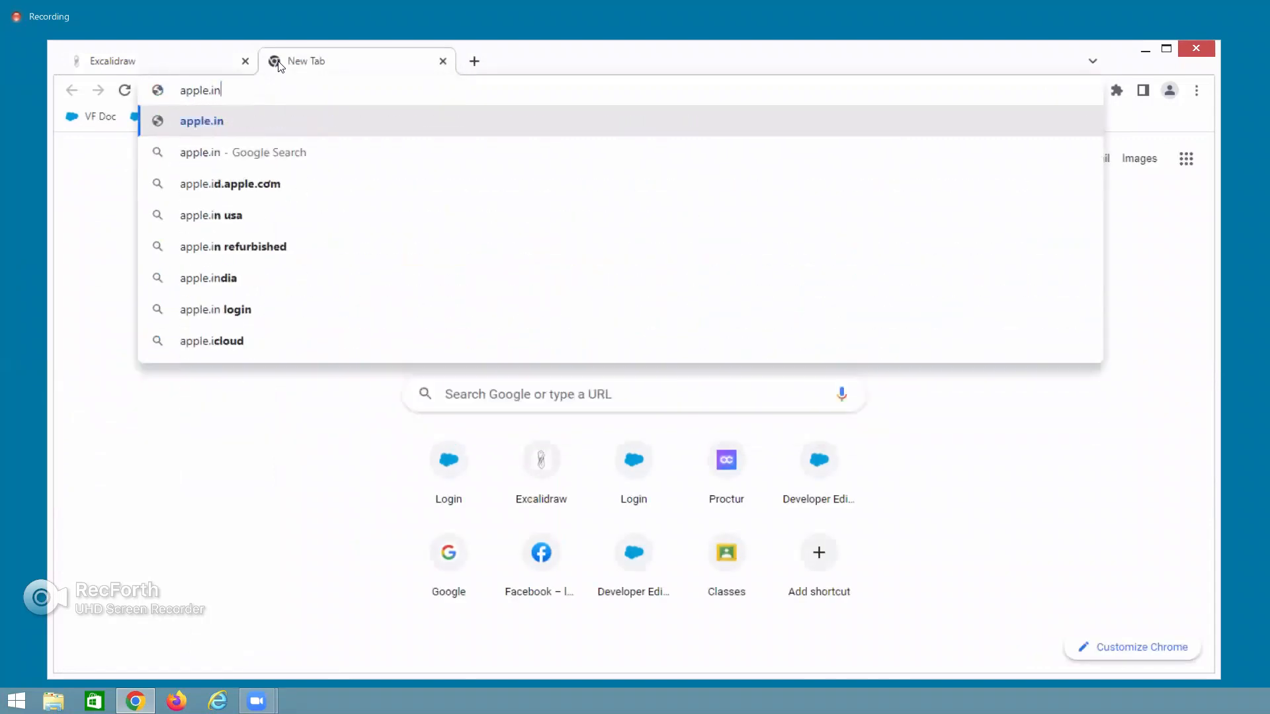
key("Return")
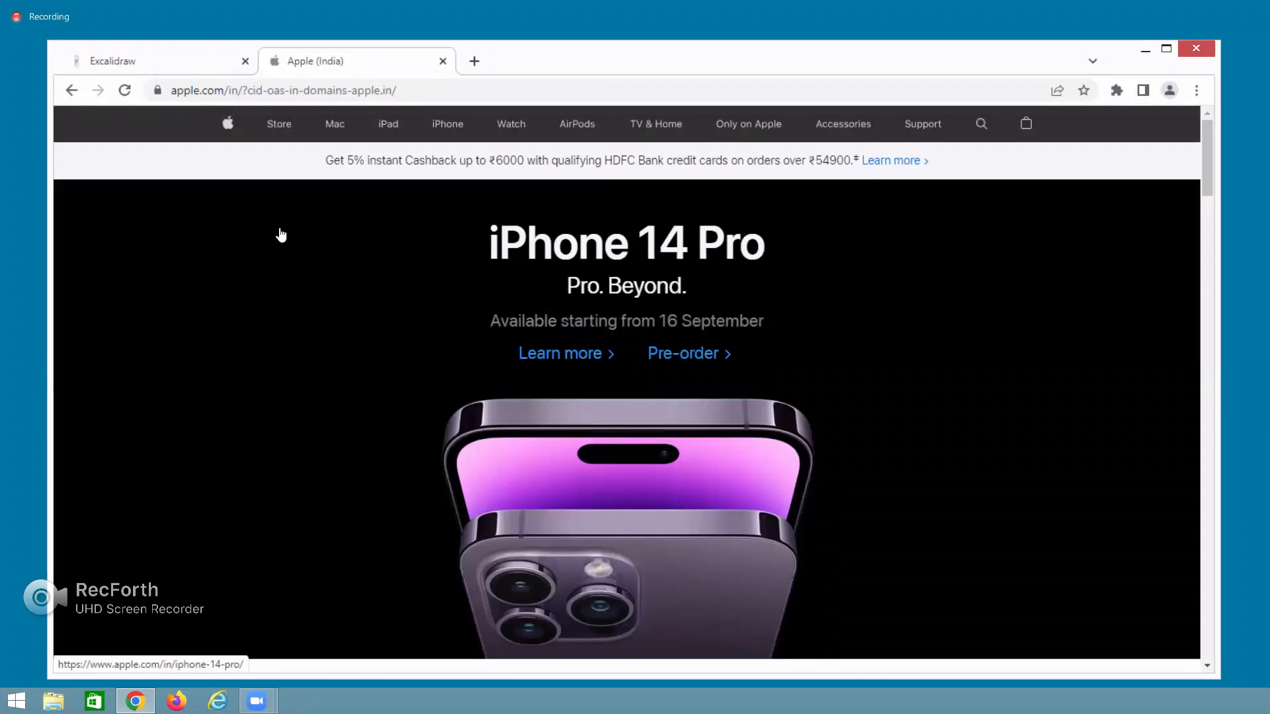
left_click(923, 126)
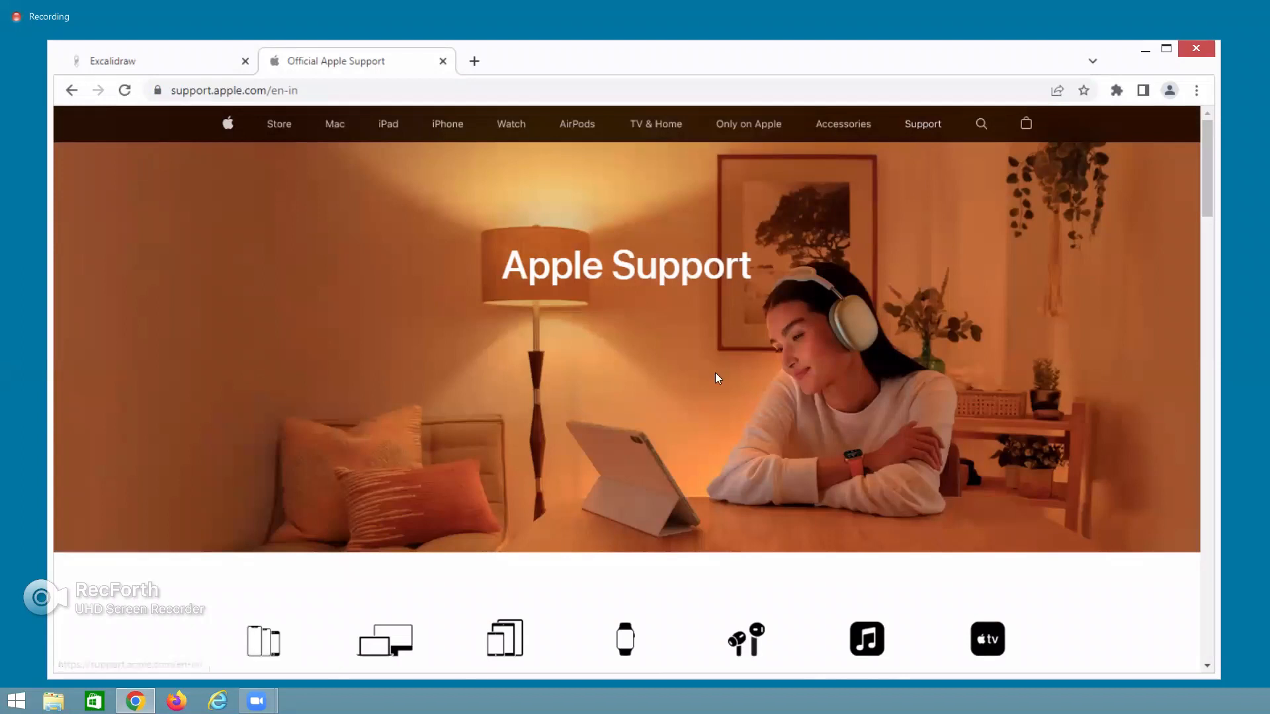
Go through Apple Repair and Start a repair request to the 'Look up a case or repair' page.
scroll(717, 374, "down", 6)
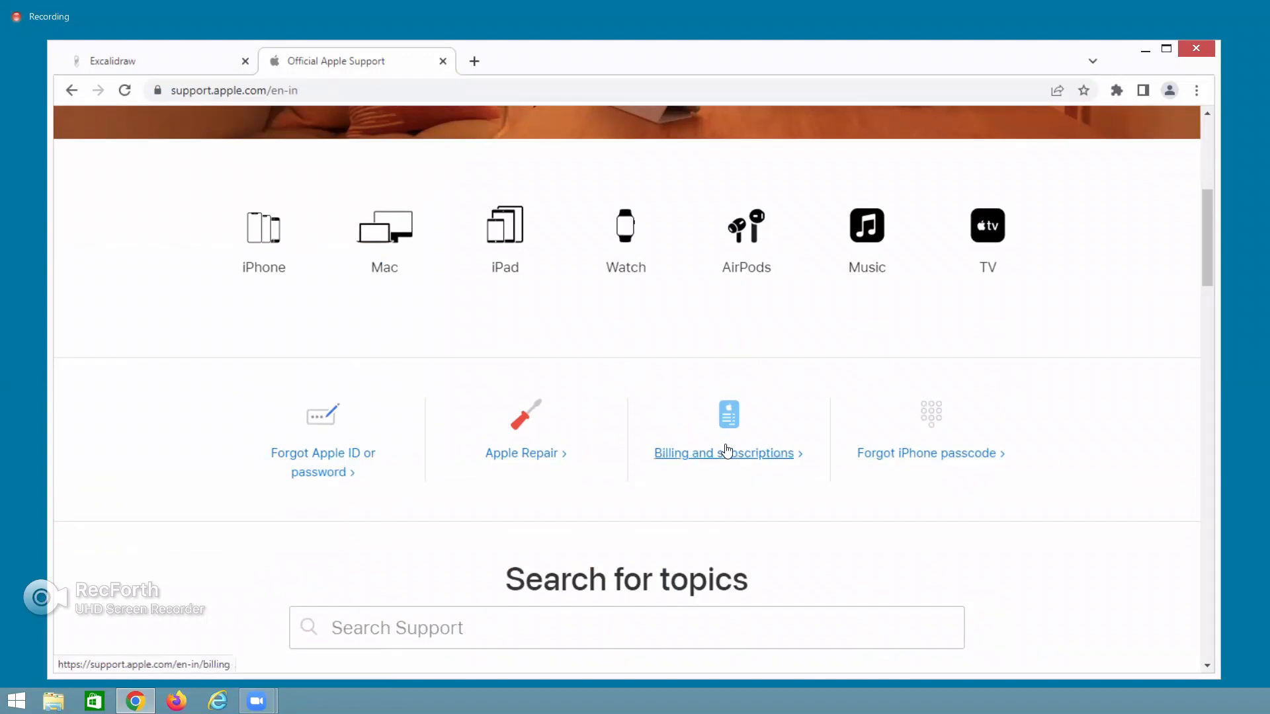
left_click(525, 434)
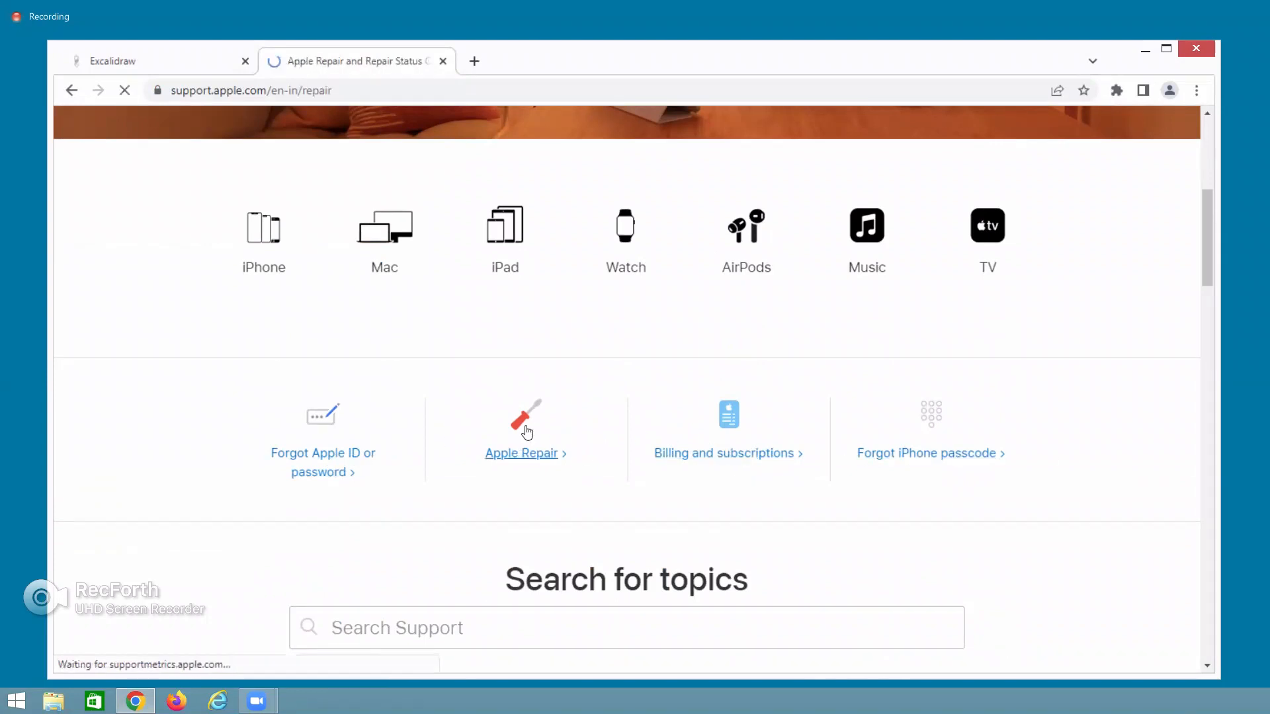
scroll(825, 467, "down", 8)
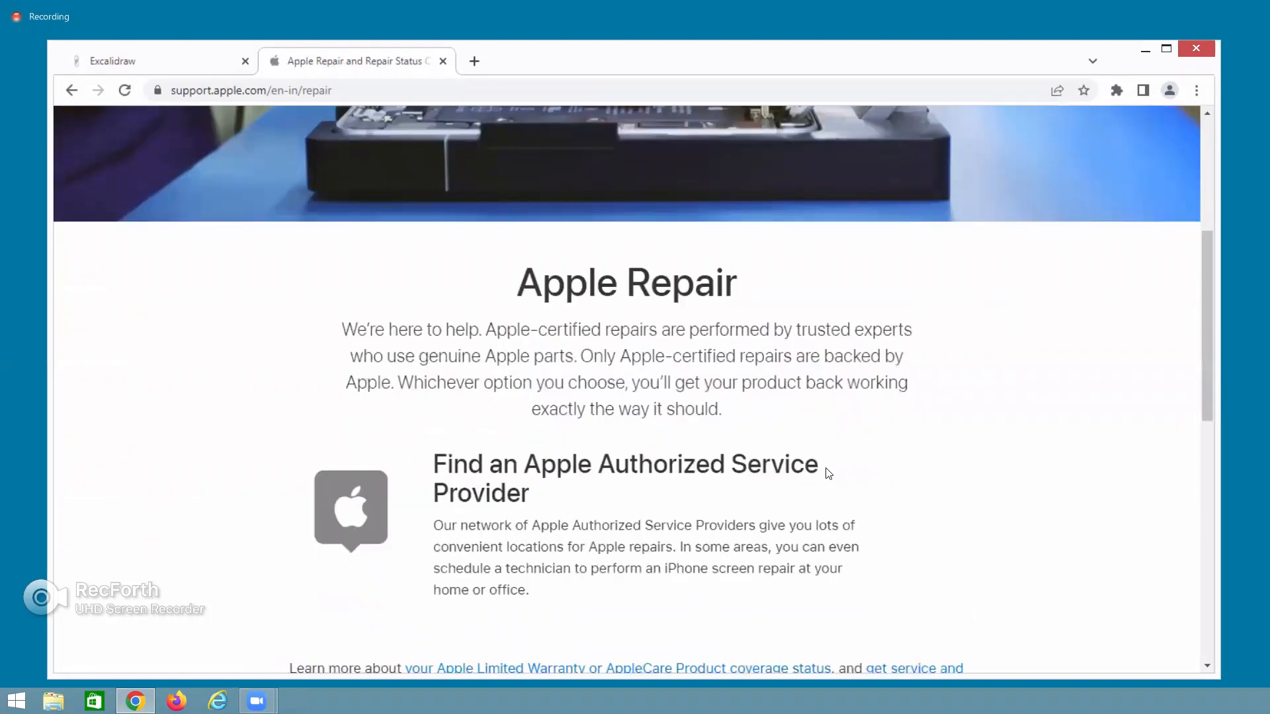
left_click(661, 534)
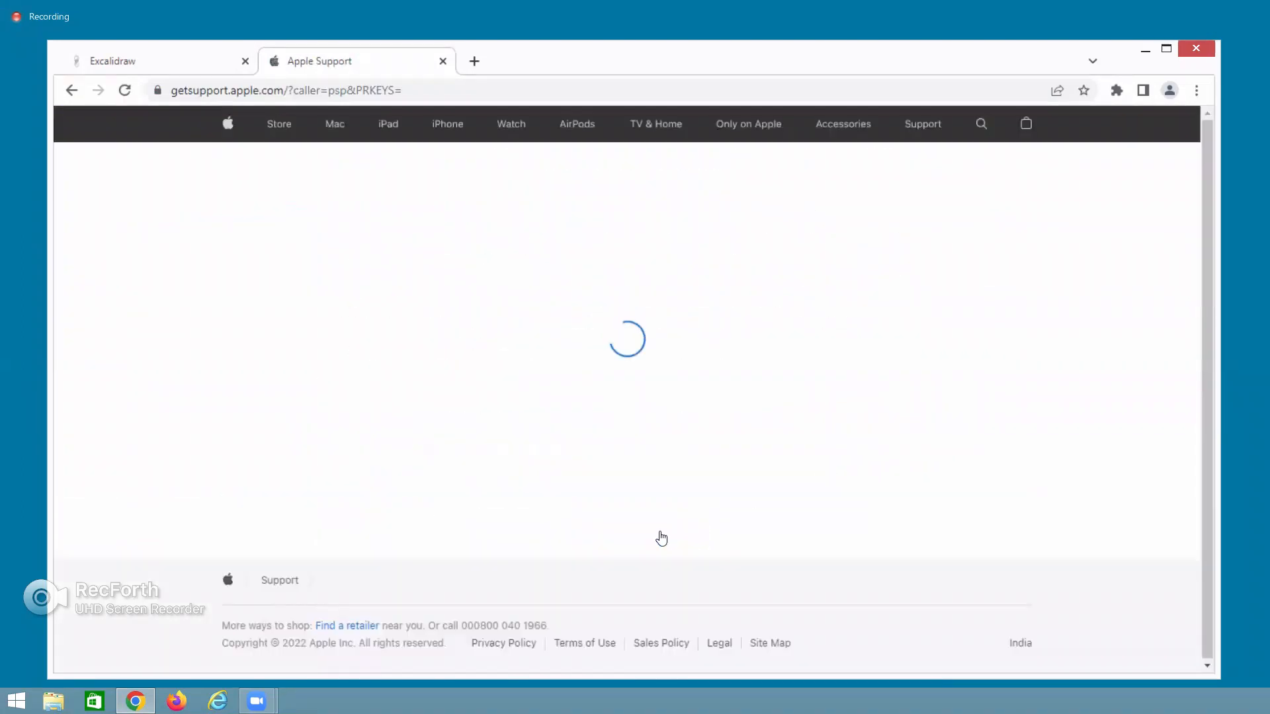
scroll(661, 539, "down", 8)
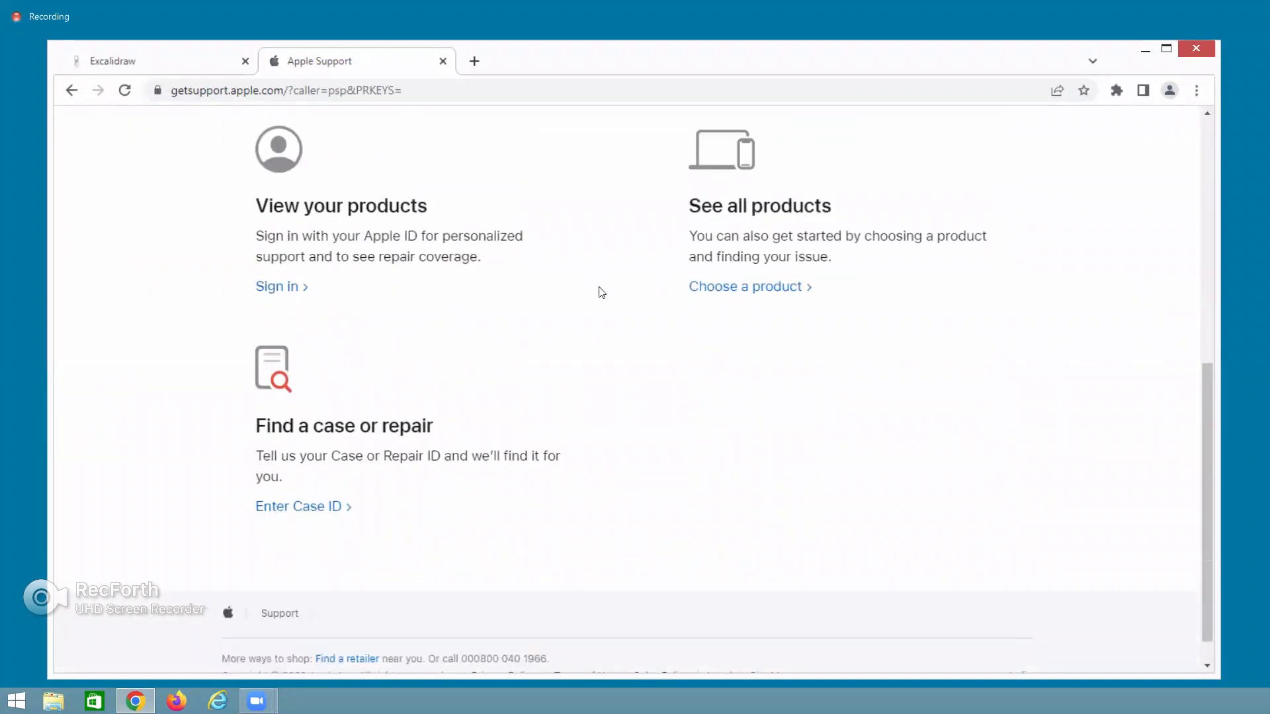
scroll(598, 294, "up", 1)
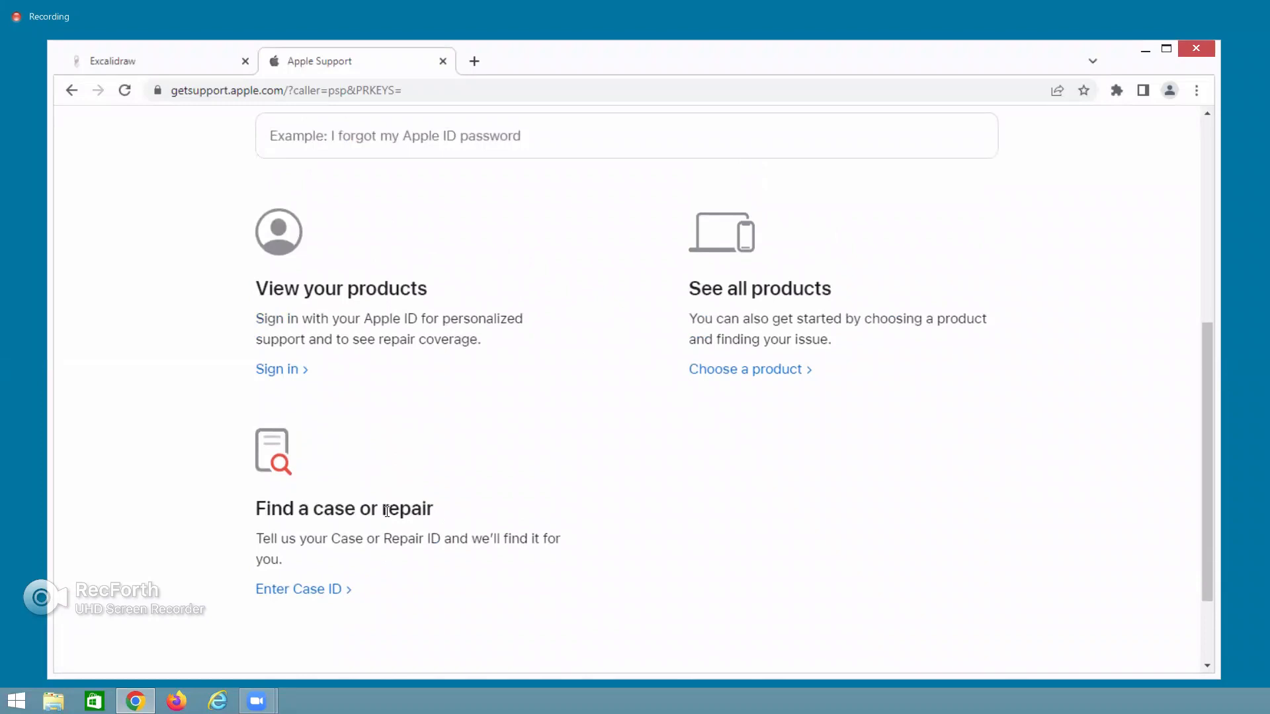
scroll(416, 529, "down", 2)
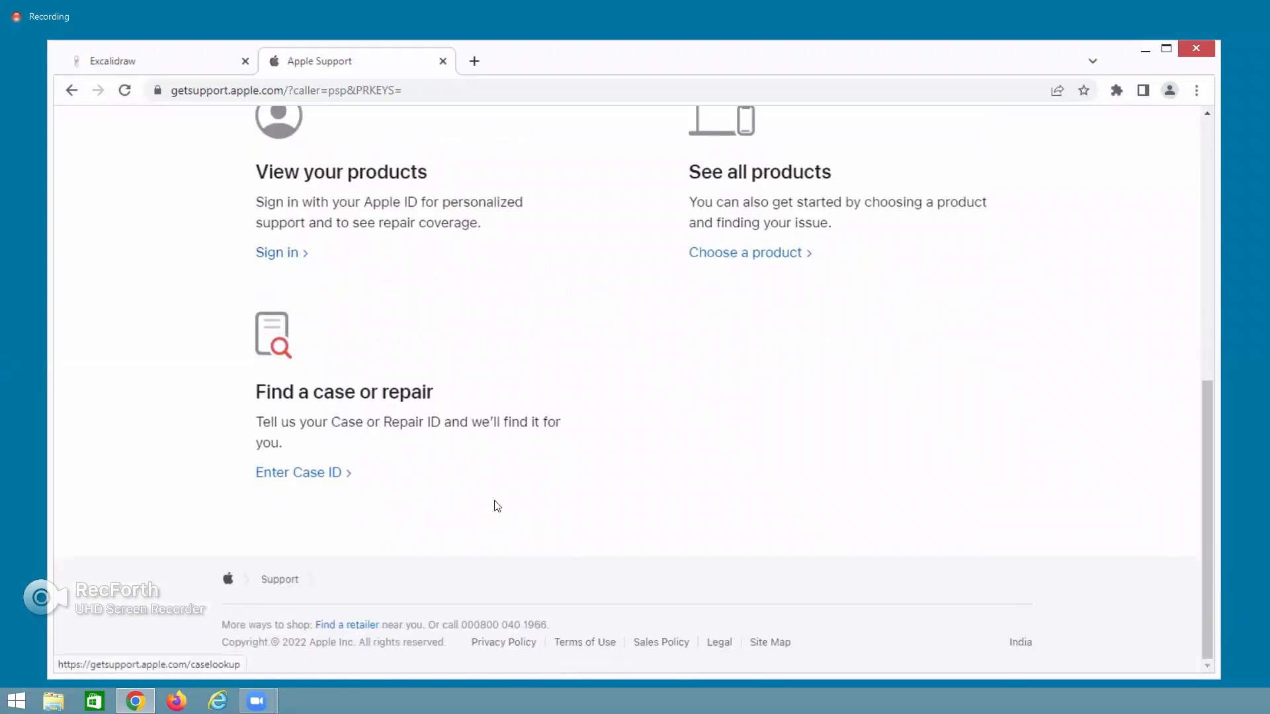
scroll(496, 507, "up", 3)
scroll(496, 506, "down", 3)
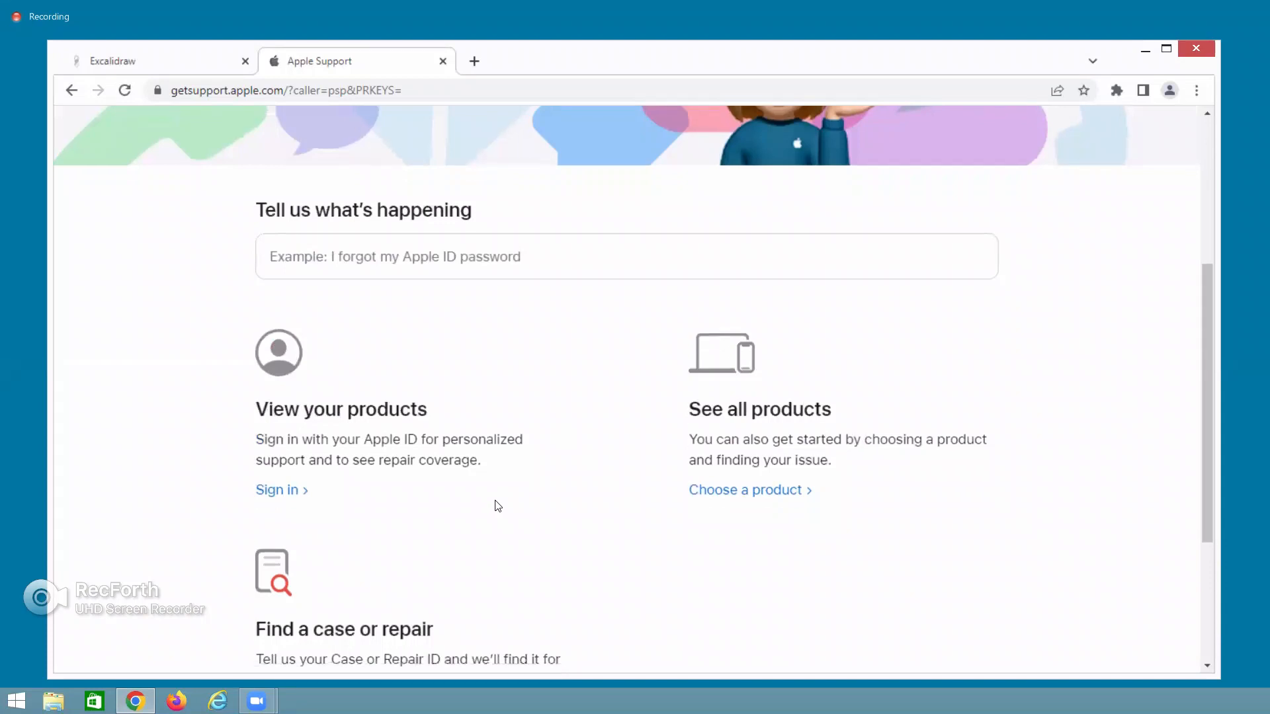
left_click(330, 476)
Leave the Case ID field blank to trigger the missing Case ID or Repair ID error.
left_click(348, 416)
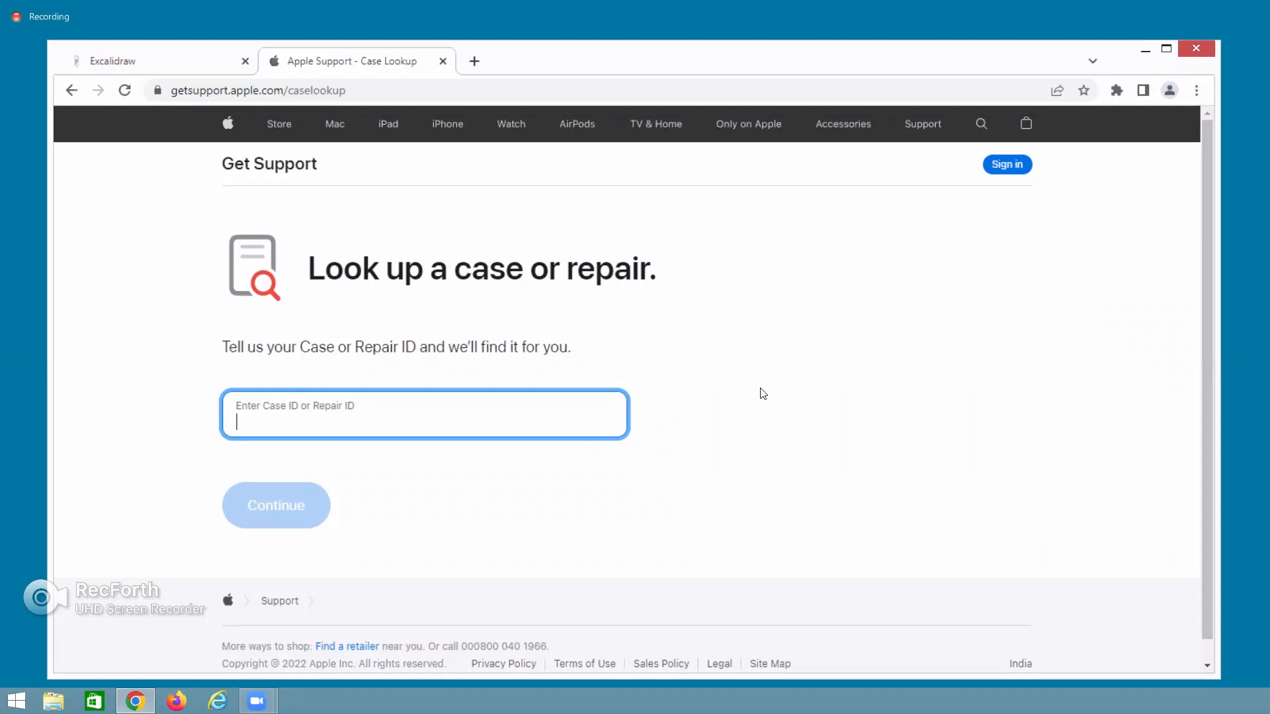
left_click(790, 419)
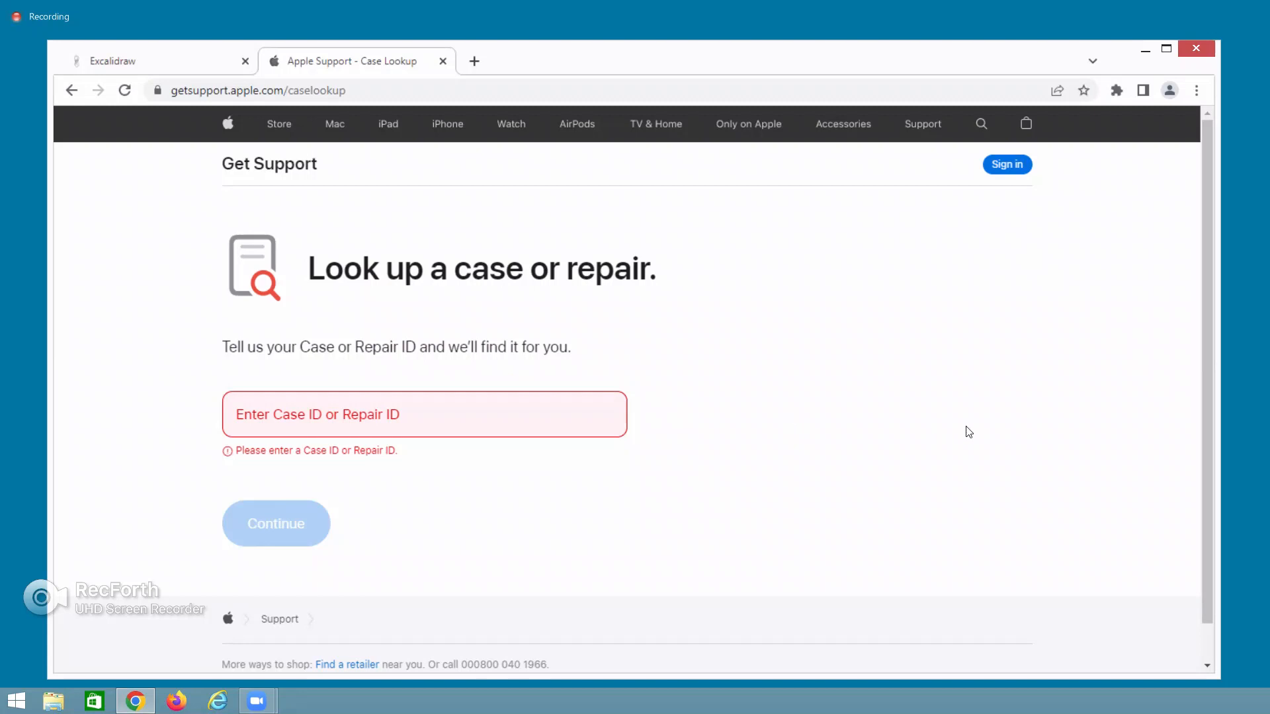
scroll(595, 599, "down", 1)
Go back to the Apple Support home page, scroll to its top, and return to the Excalidraw tab.
left_click(278, 582)
scroll(804, 538, "down", 2)
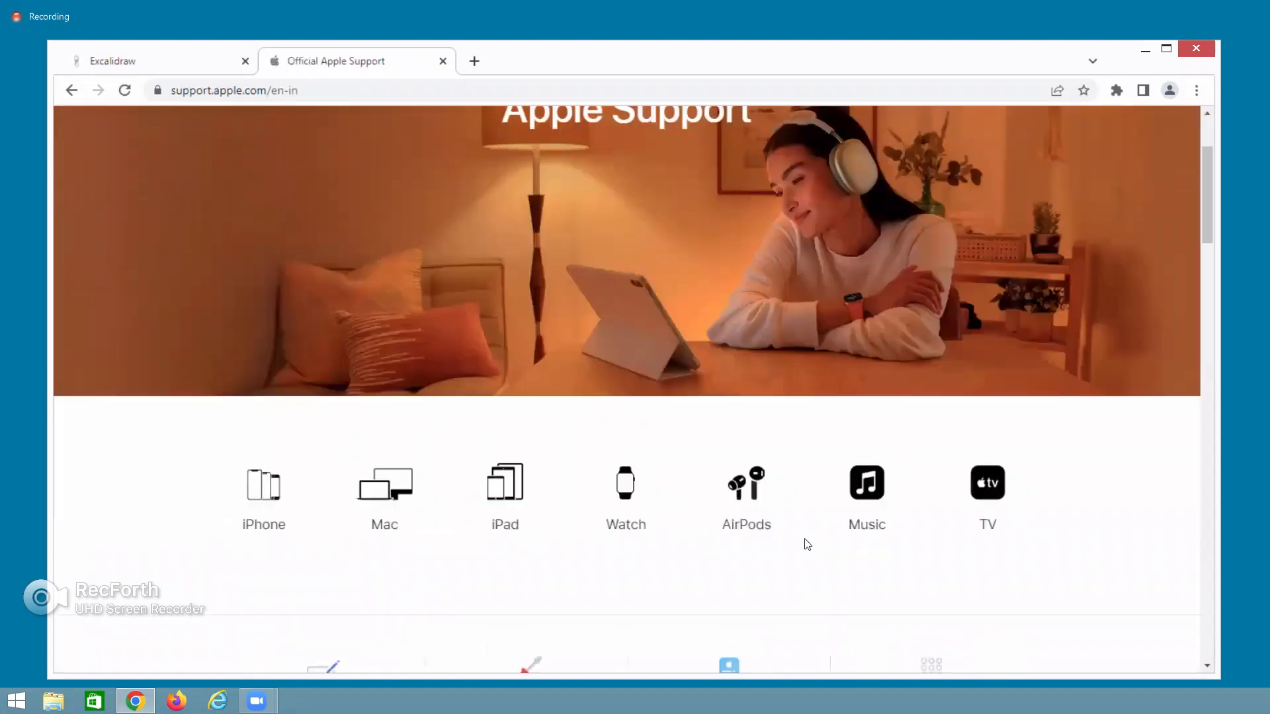
scroll(807, 543, "down", 15)
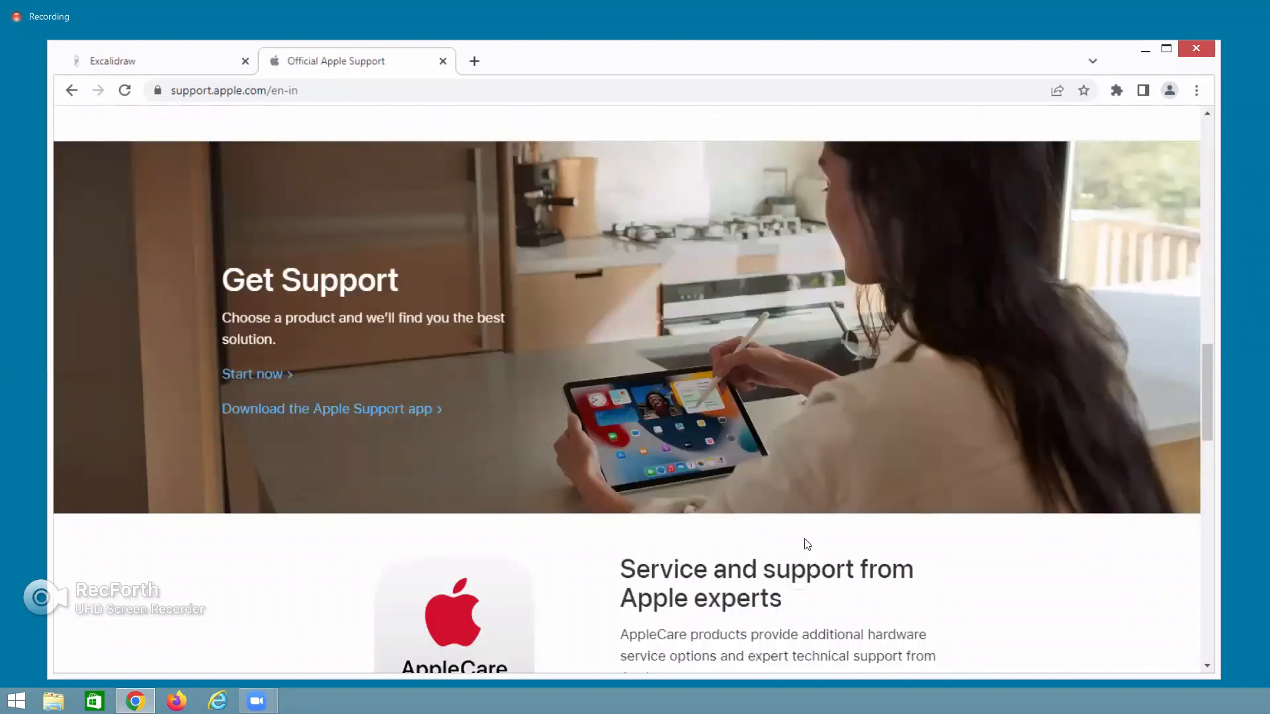
scroll(807, 543, "down", 16)
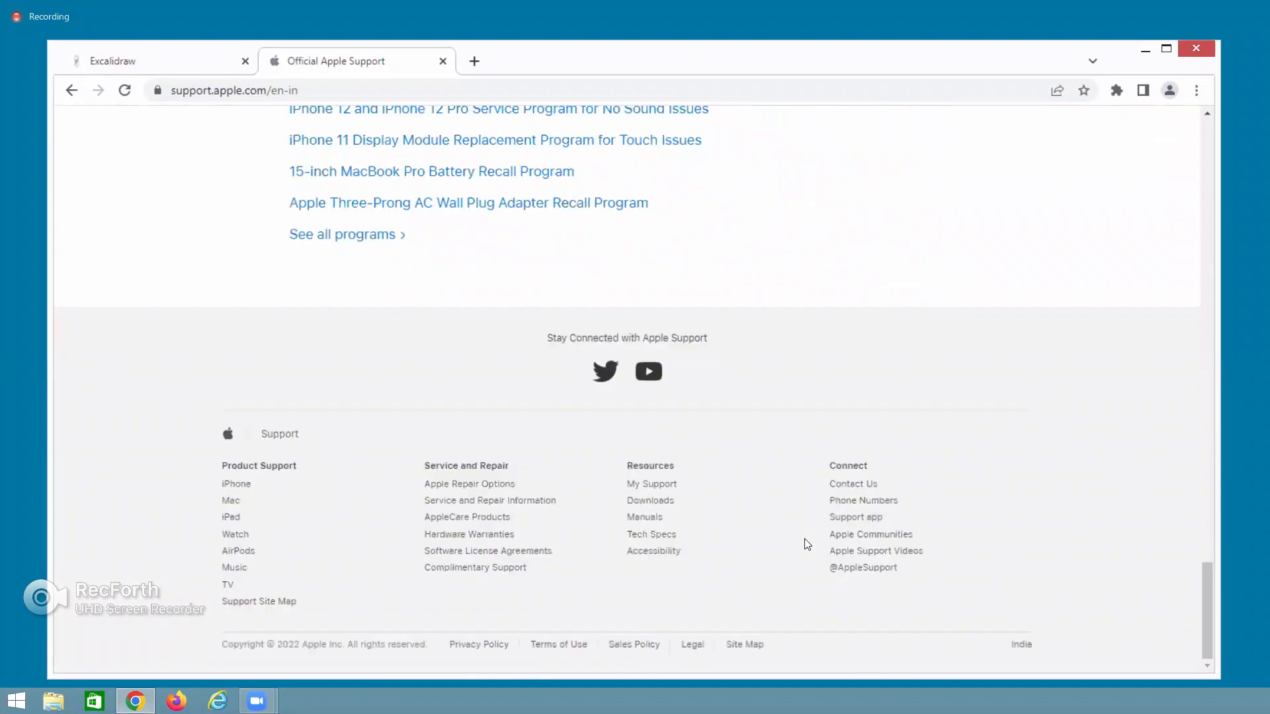
scroll(807, 543, "up", 3)
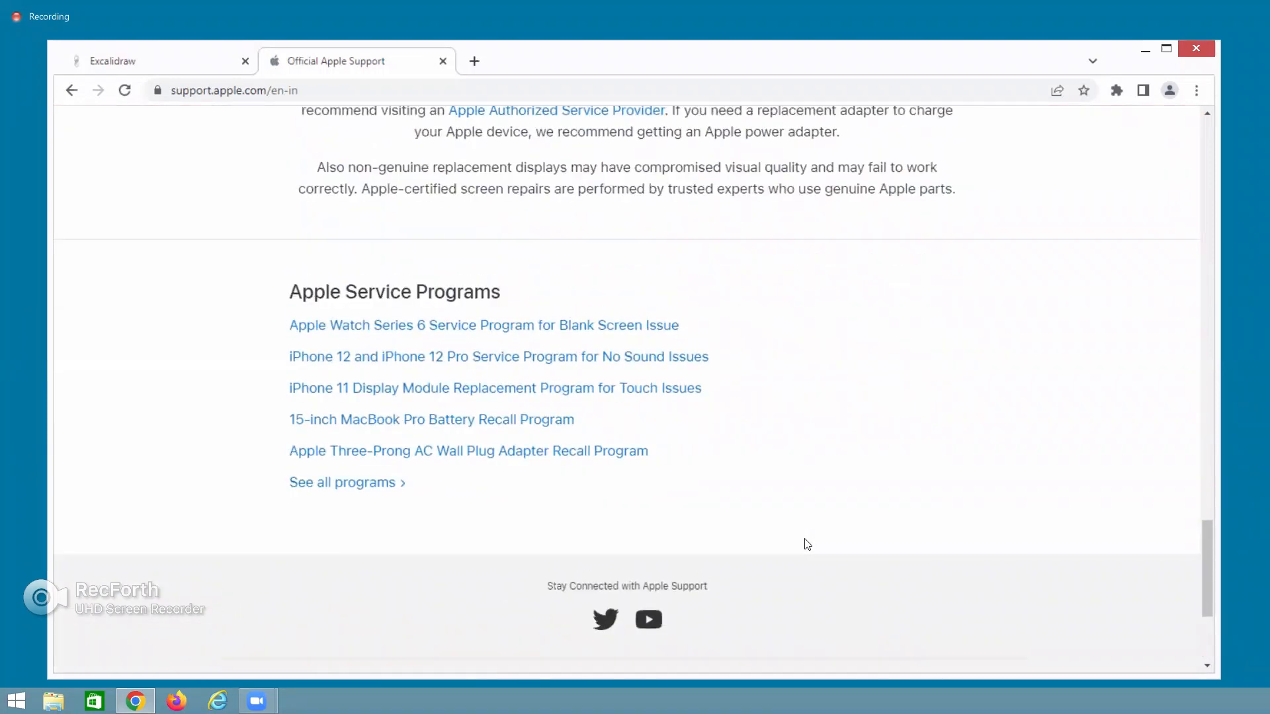
scroll(806, 543, "up", 6)
scroll(807, 544, "up", 15)
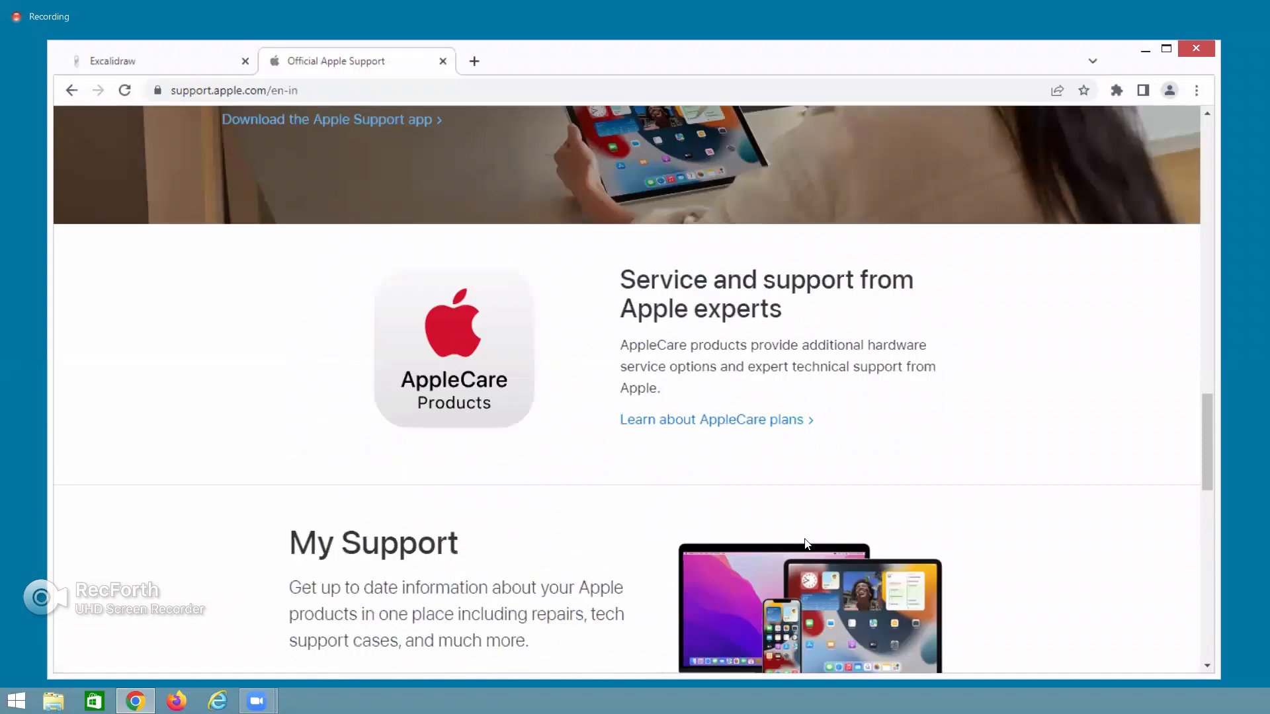
scroll(807, 543, "up", 2)
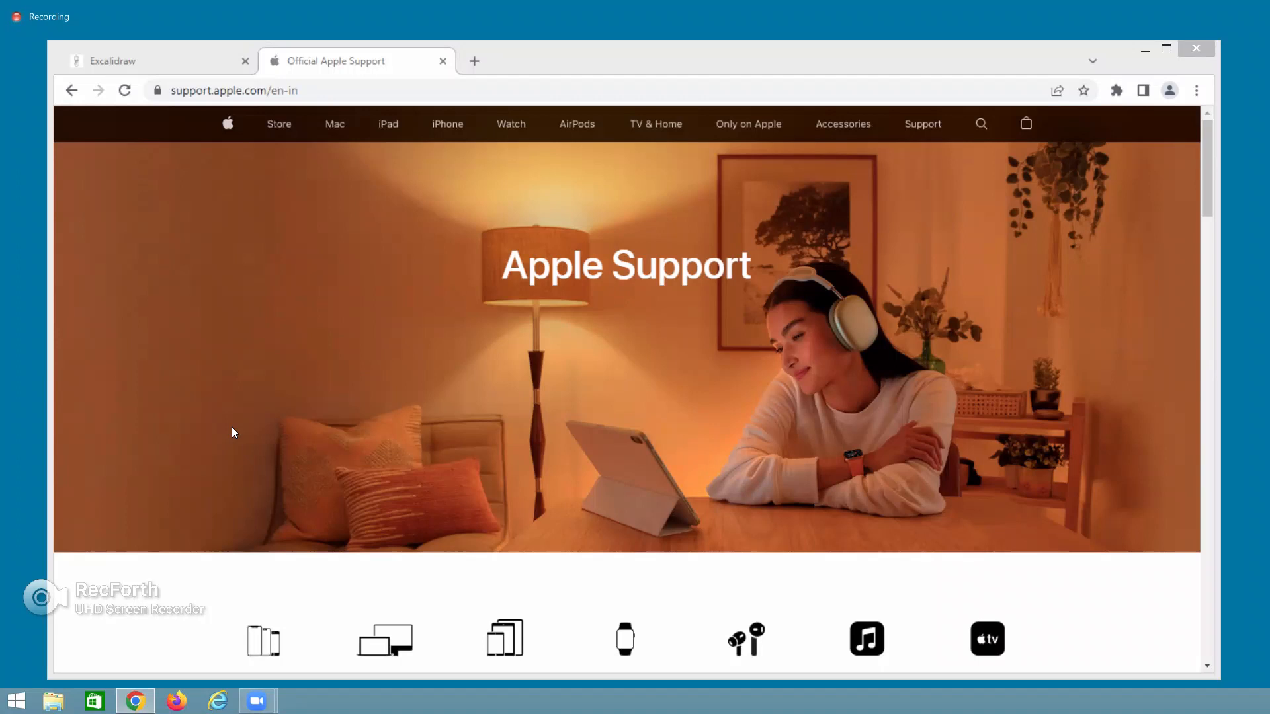
left_click(142, 60)
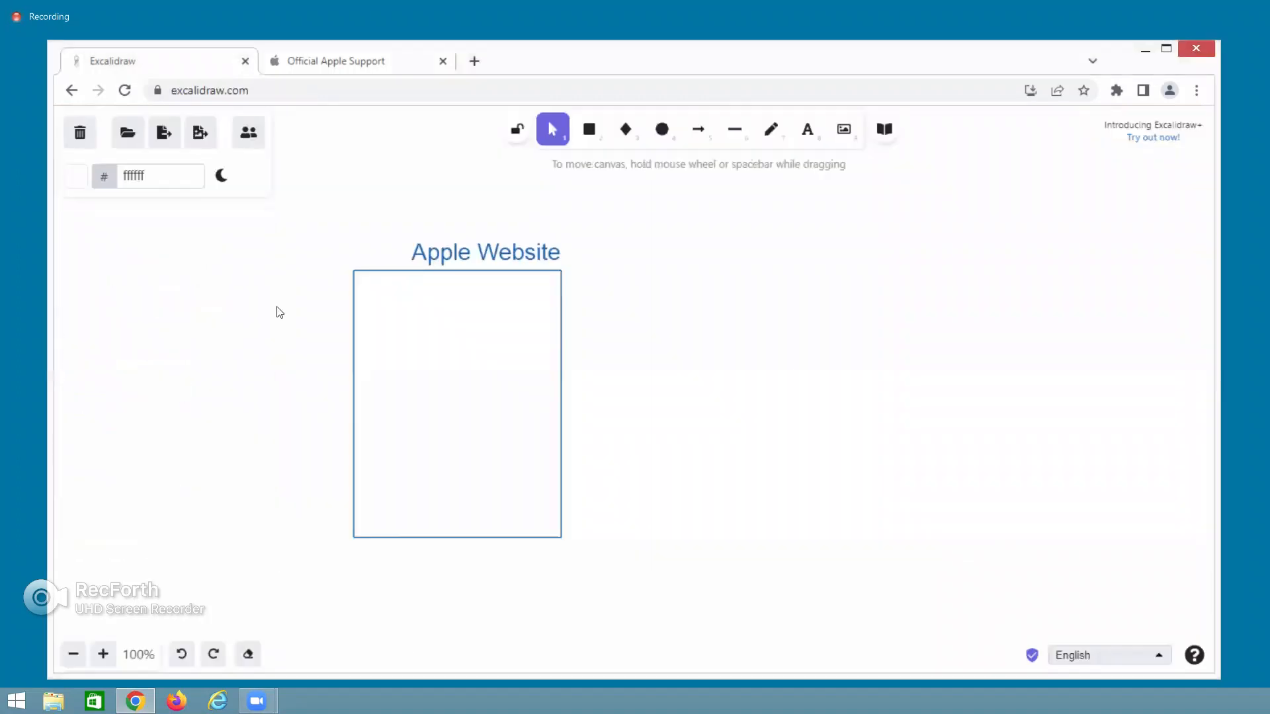
Replace the 'Apple Website' heading with 'Gmail -' followed by the sender's first name.
left_click(446, 252)
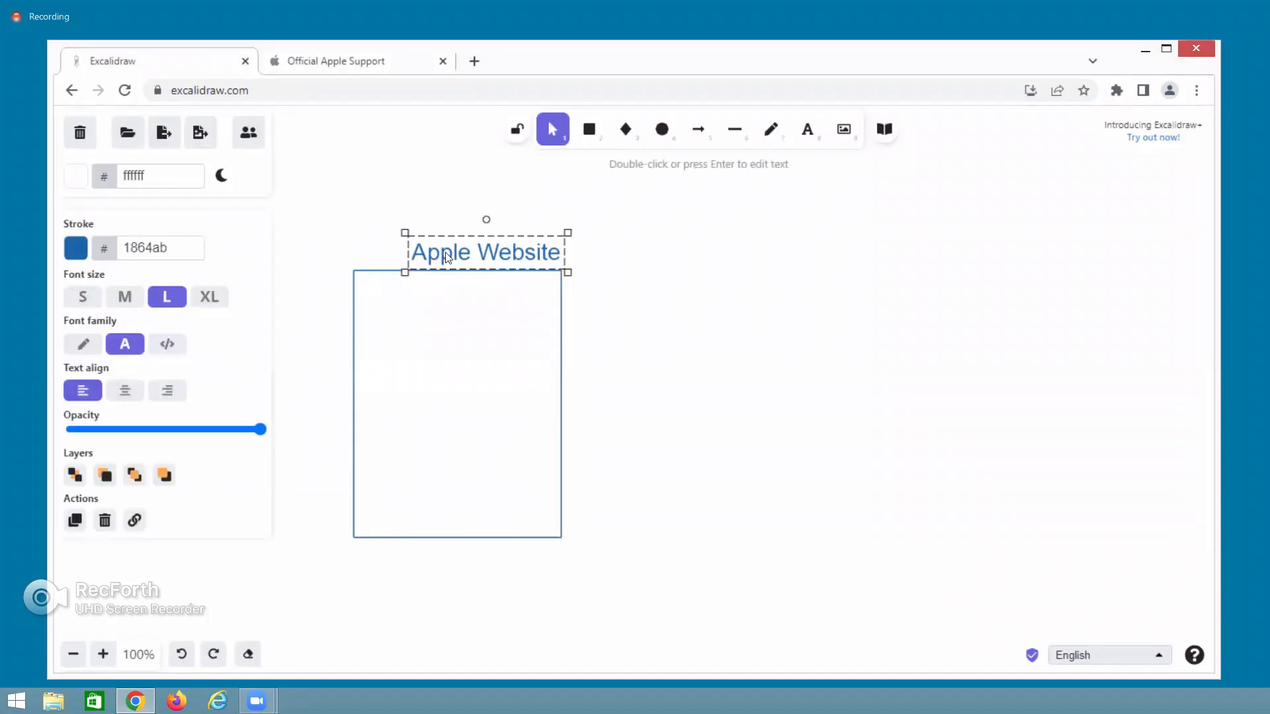
key("Delete")
left_click(450, 270)
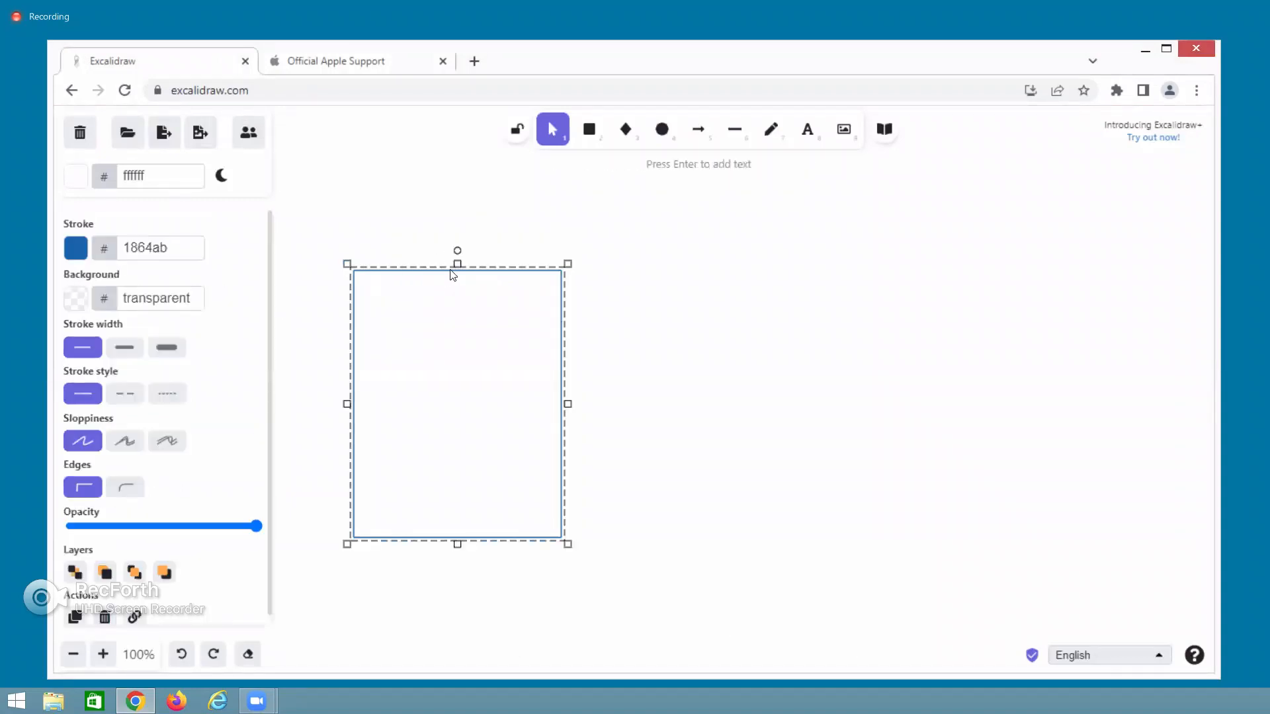
double_click(407, 251)
type("G")
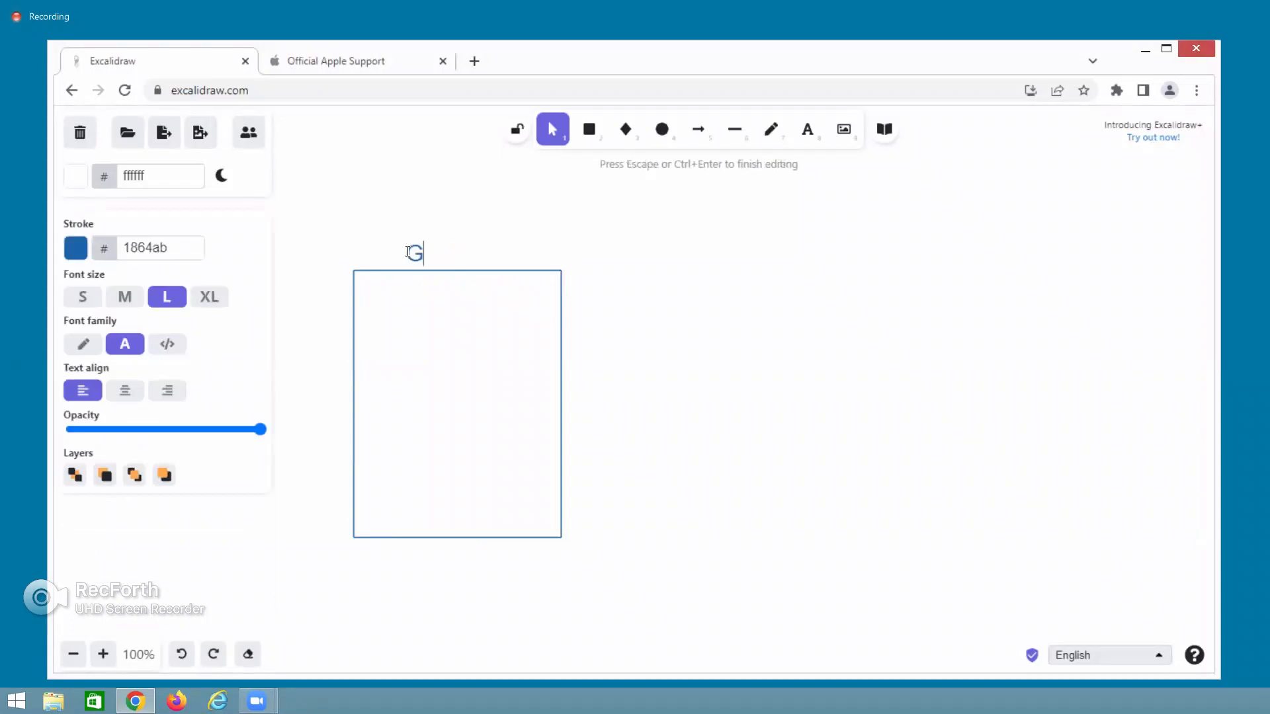
type("mail - Jon")
left_click(589, 131)
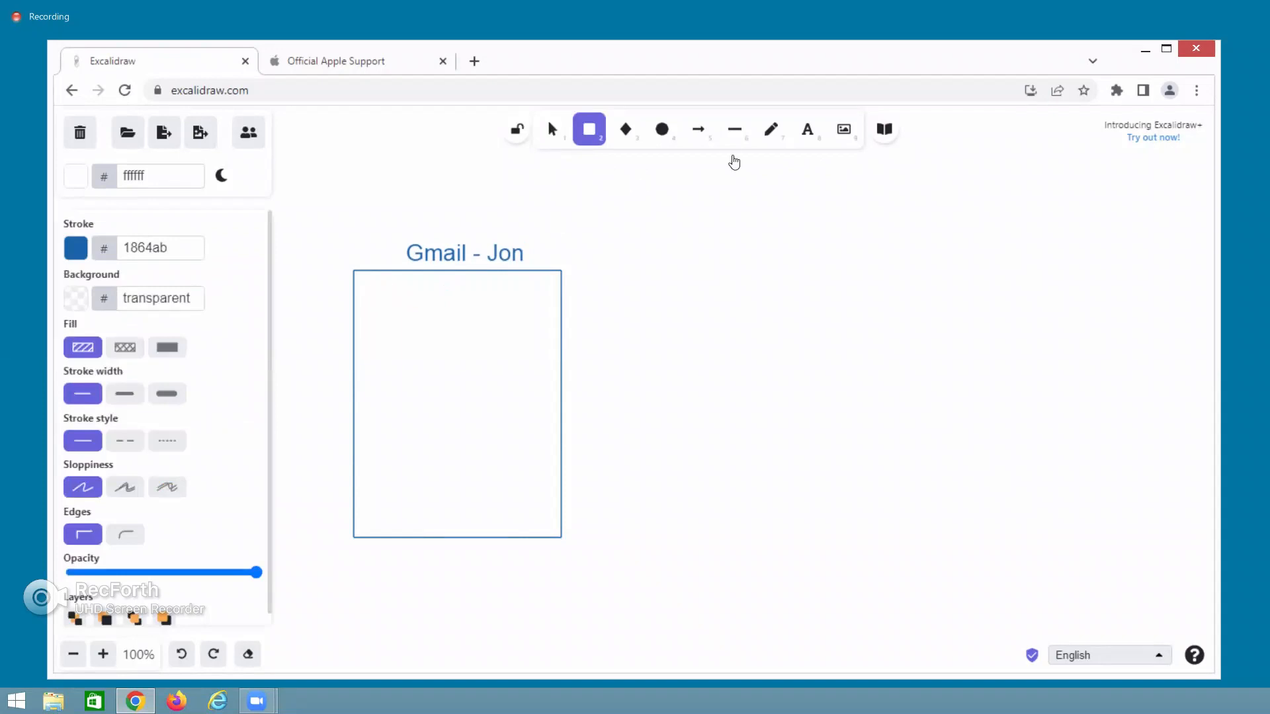
Add a 'To' label and a medium-size field box holding Apple's support e-mail address.
left_click(807, 129)
left_click(374, 297)
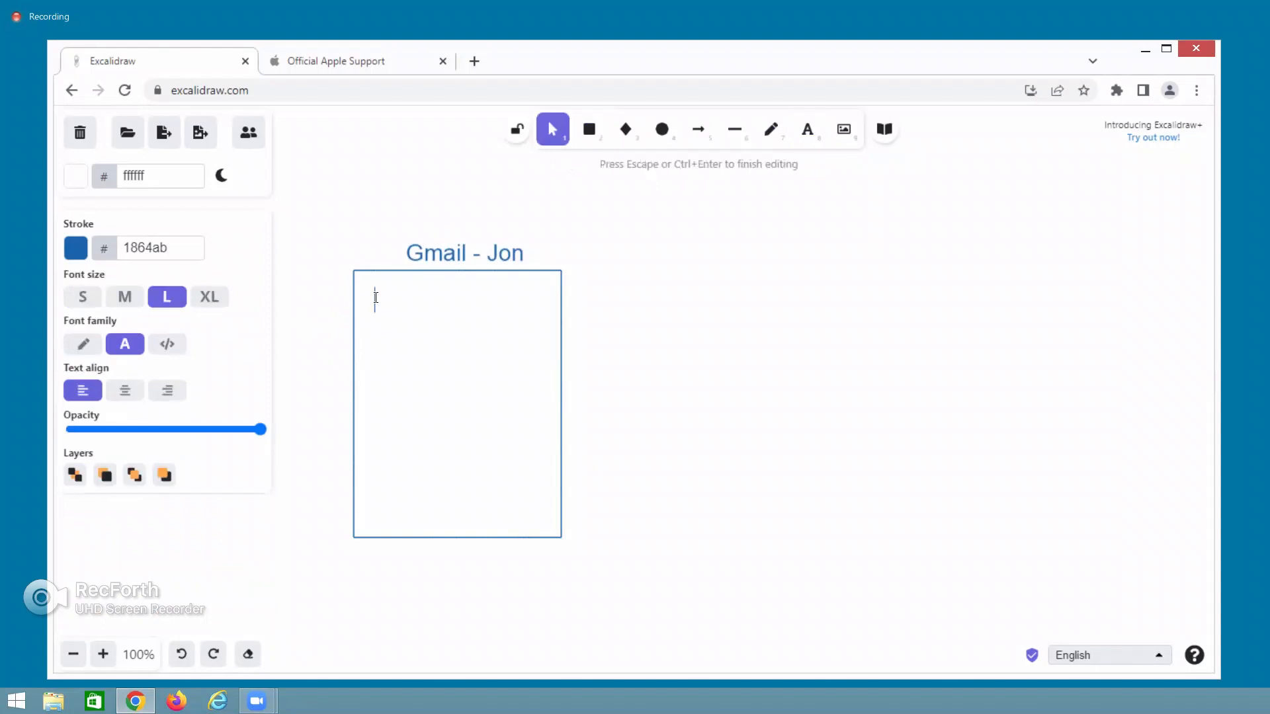
type("To")
left_click(589, 129)
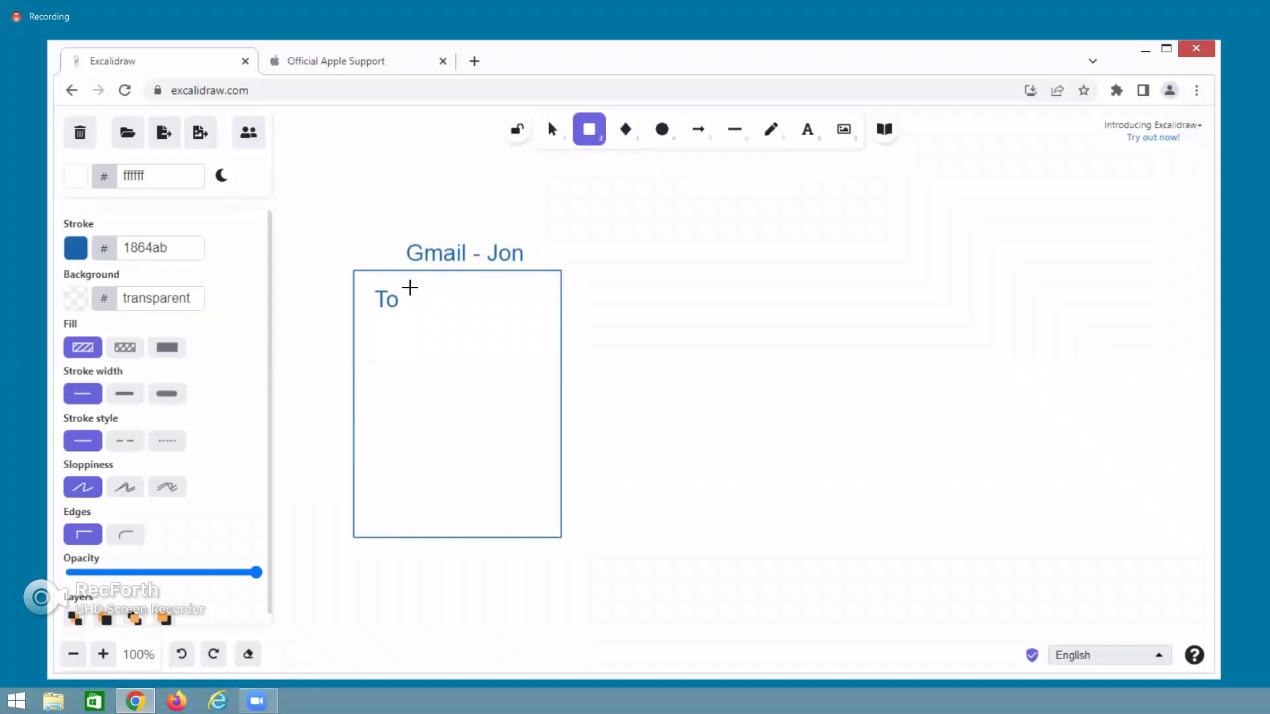
mouse_move(409, 288)
left_mouse_down()
mouse_move(420, 318)
mouse_move(539, 325)
left_mouse_up()
double_click(427, 305)
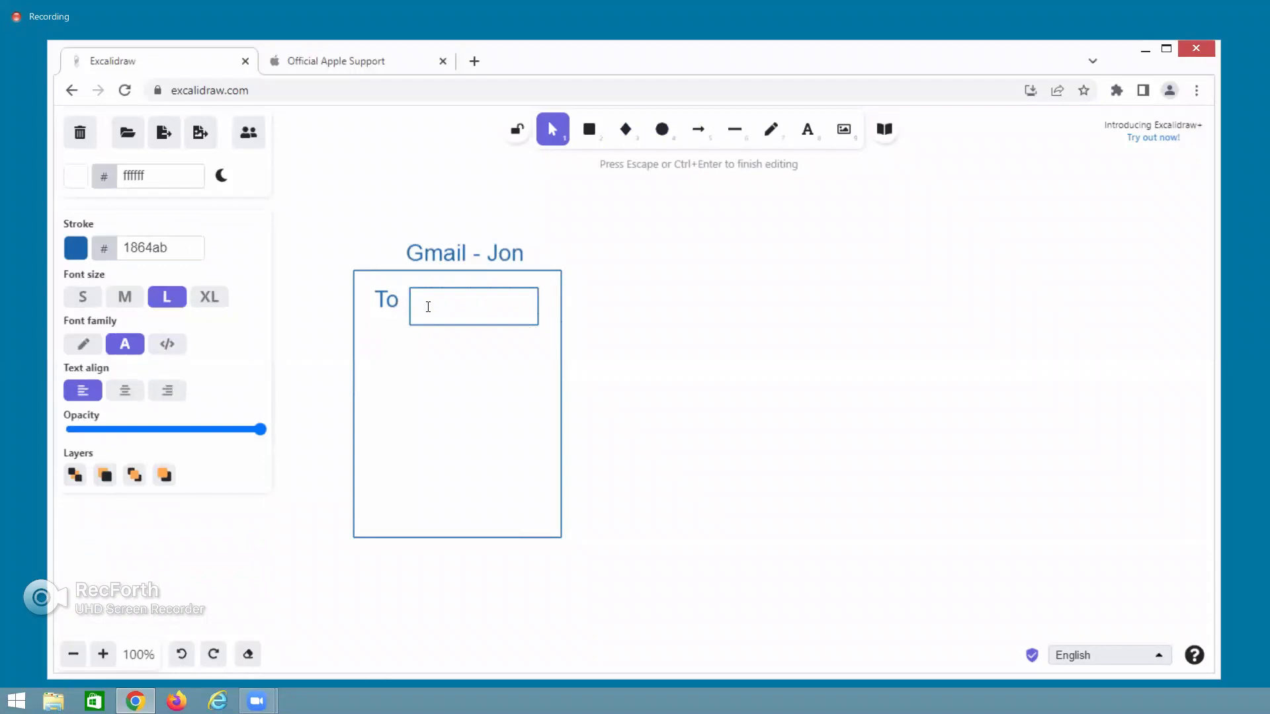
left_click(120, 299)
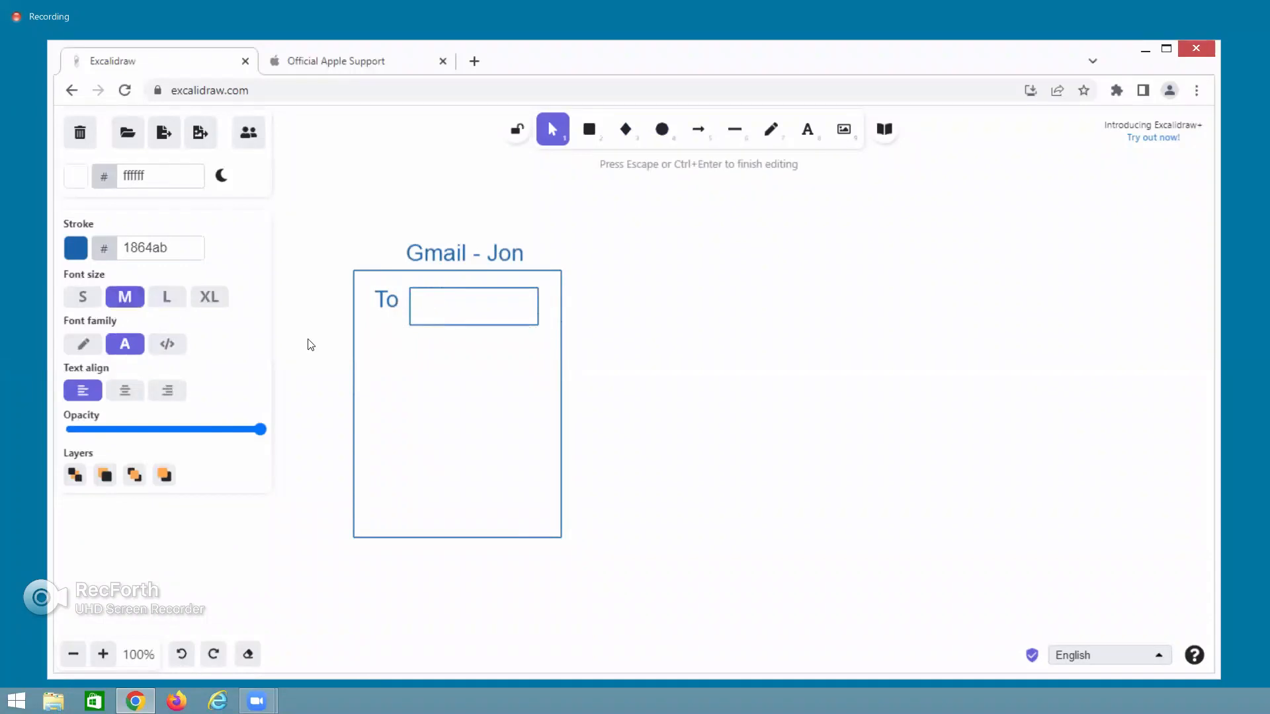
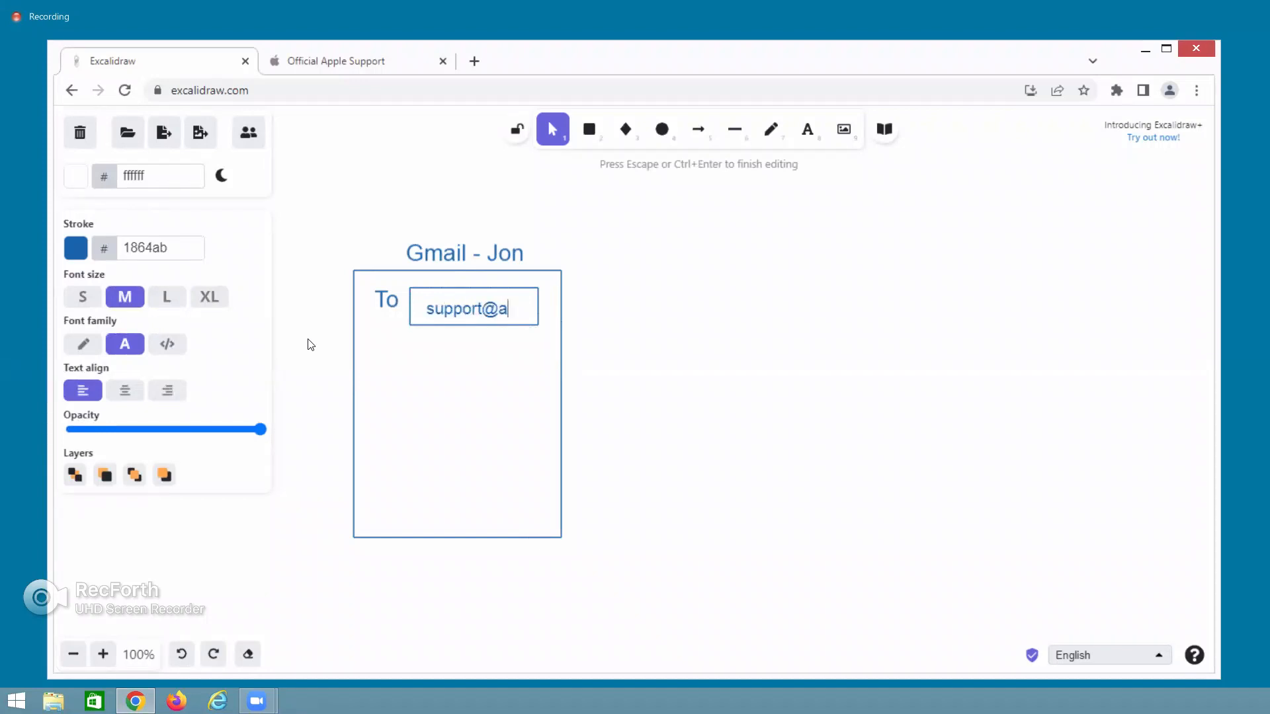
Add a 'Subject' label and a field box reading 'Power Button Issue' below the To field.
left_click(589, 130)
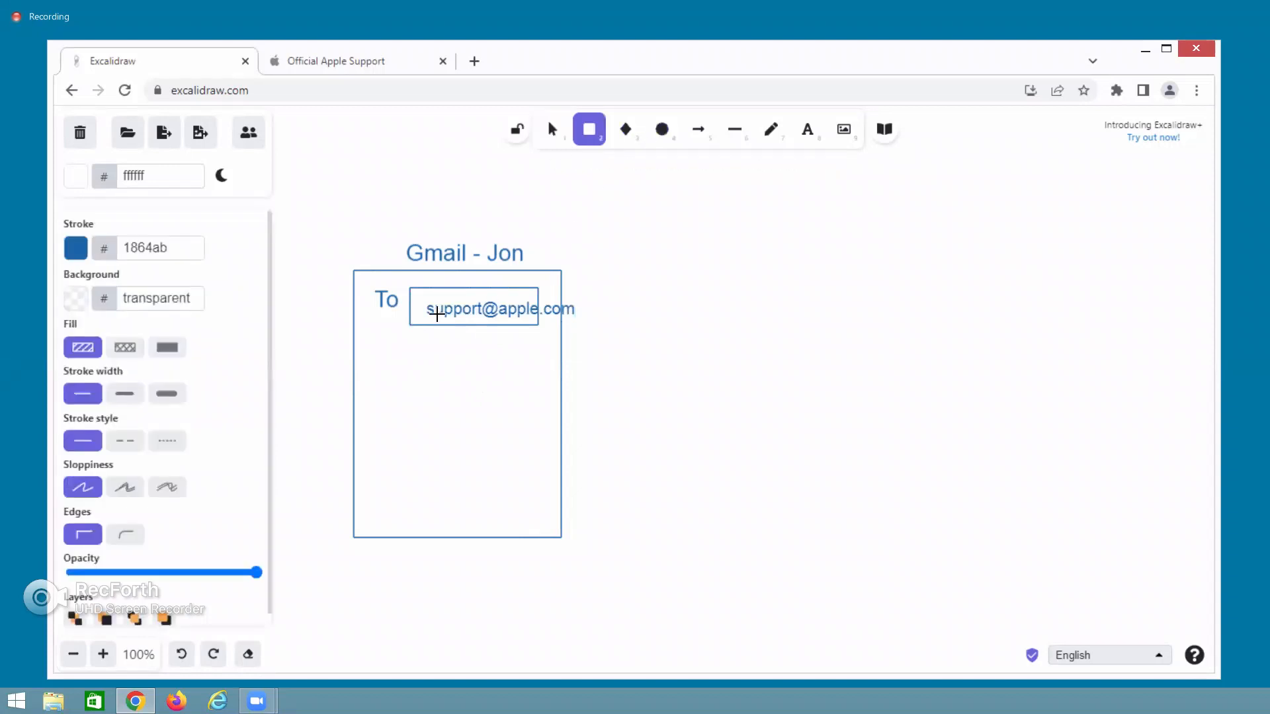
mouse_move(411, 344)
left_mouse_down()
mouse_move(499, 379)
mouse_move(546, 375)
left_mouse_up()
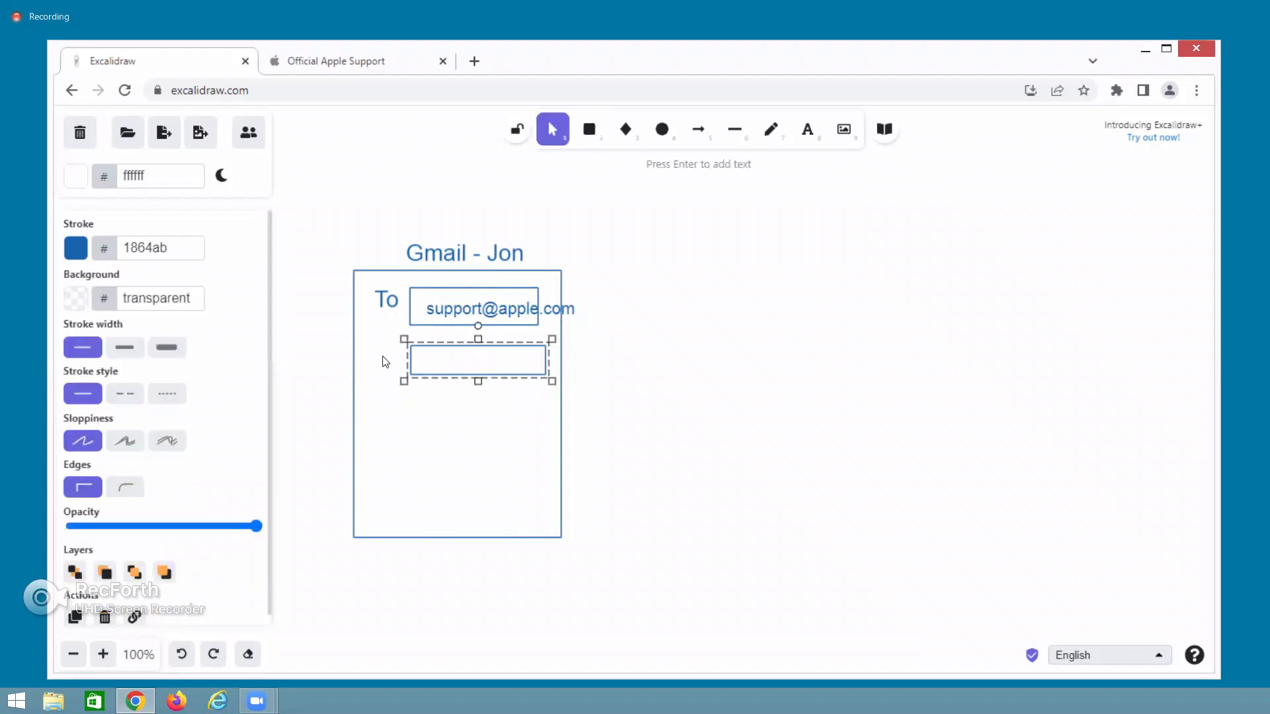
double_click(366, 358)
type("Subject")
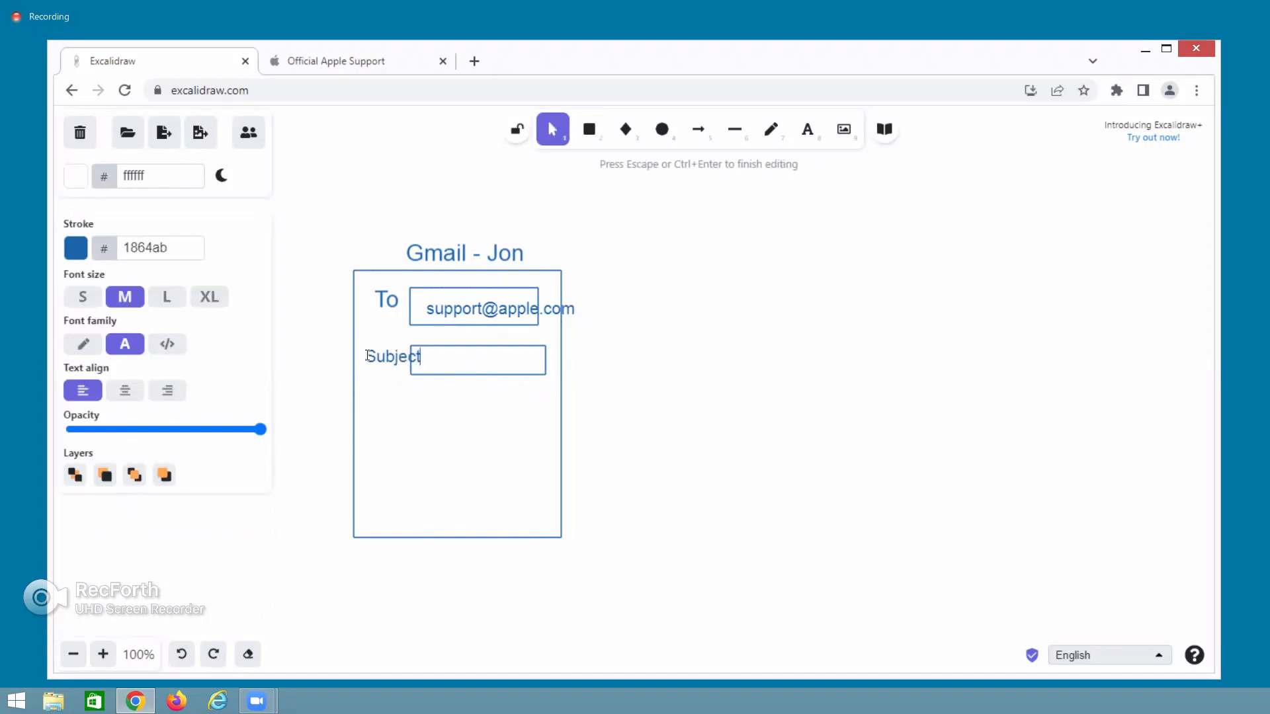
left_click(378, 378)
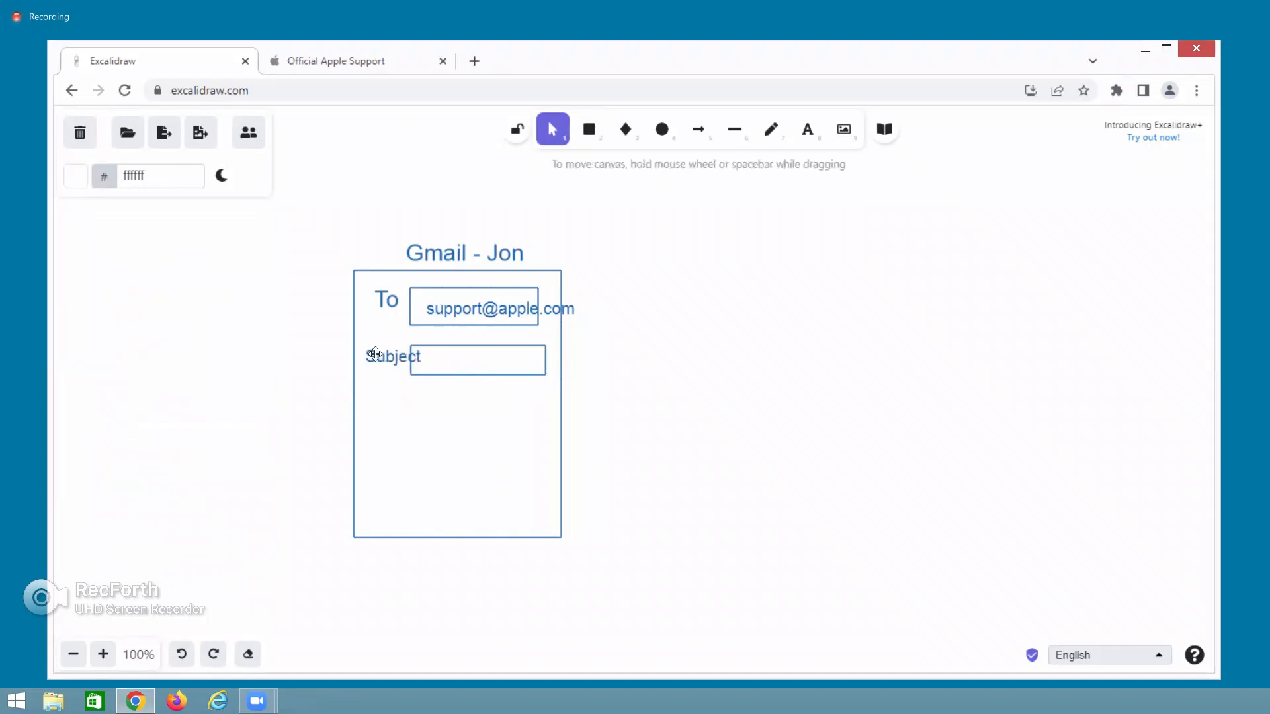
left_click_drag(384, 355, 370, 356)
double_click(423, 359)
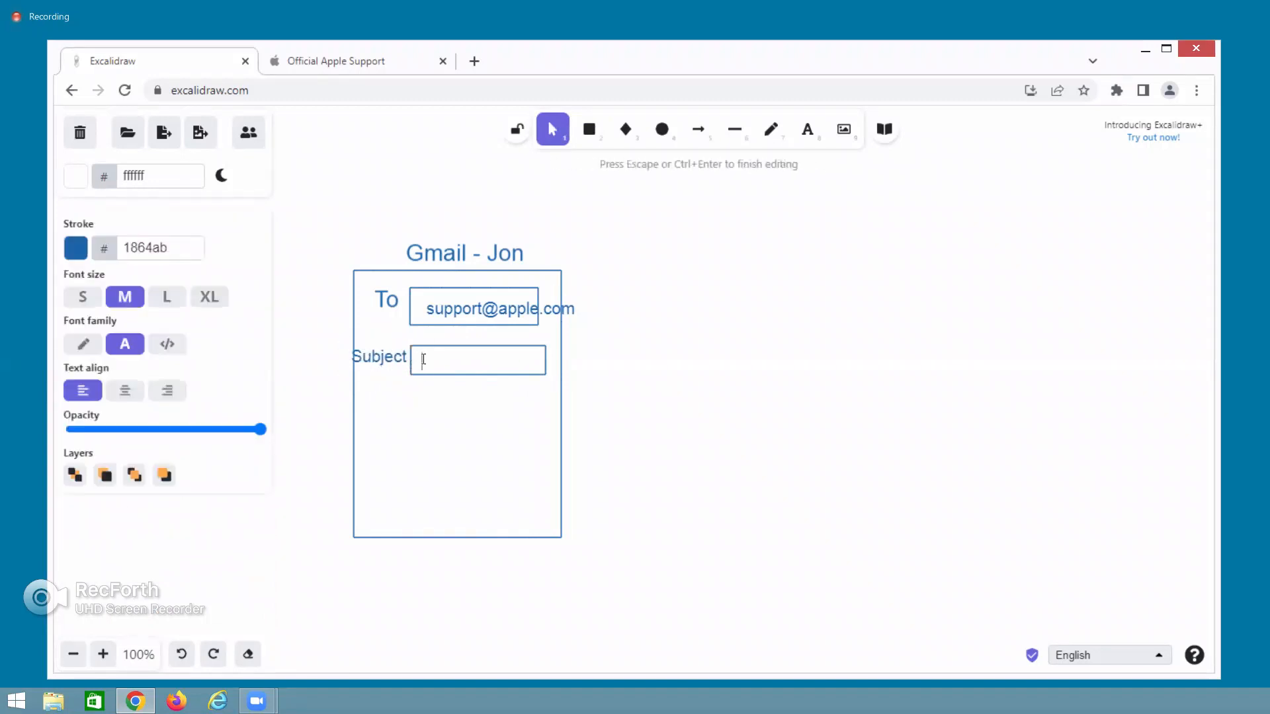
type("Power Button Issue")
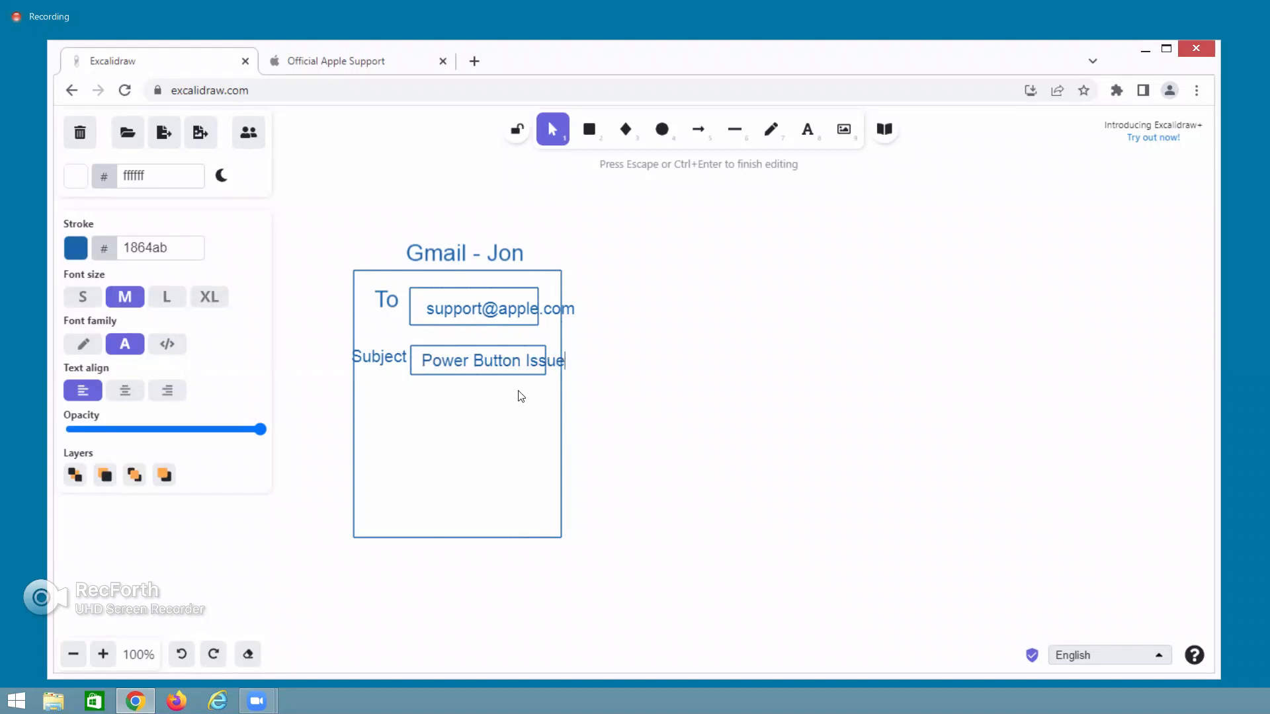
Draw the message body box and type 'Hi Team,' followed by blank lines.
left_click(588, 130)
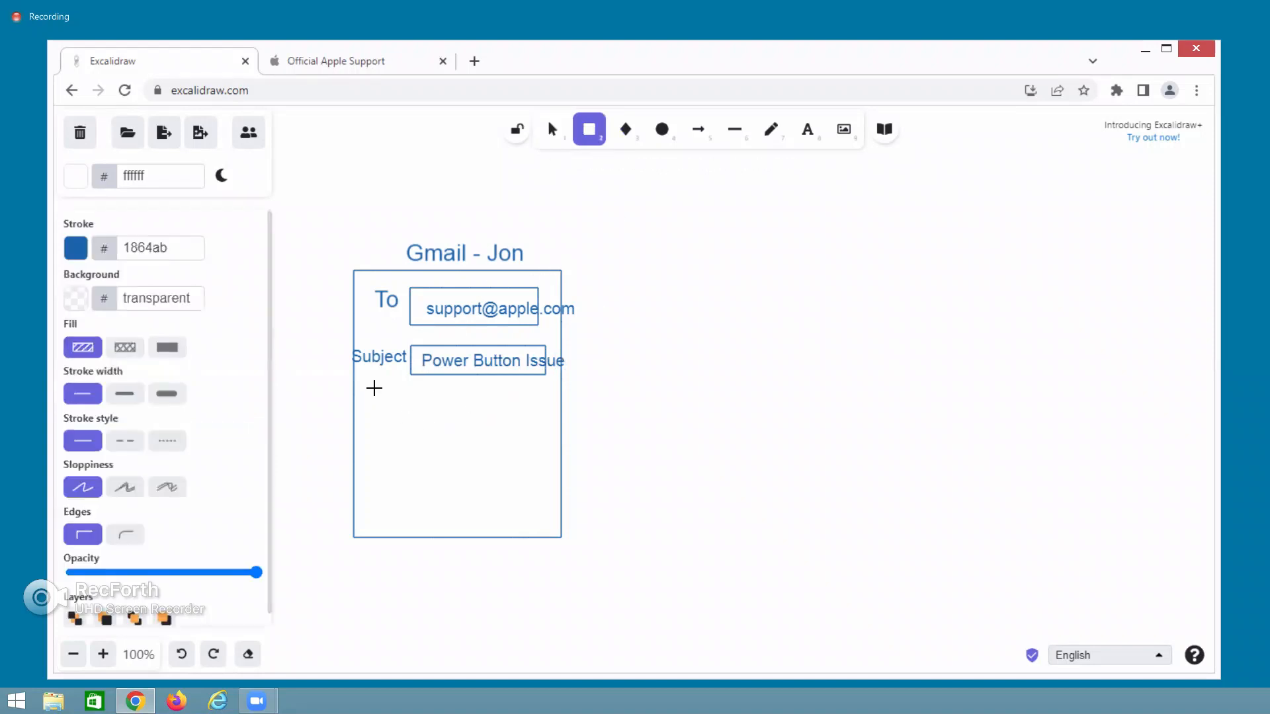
left_click_drag(371, 389, 541, 518)
double_click(387, 404)
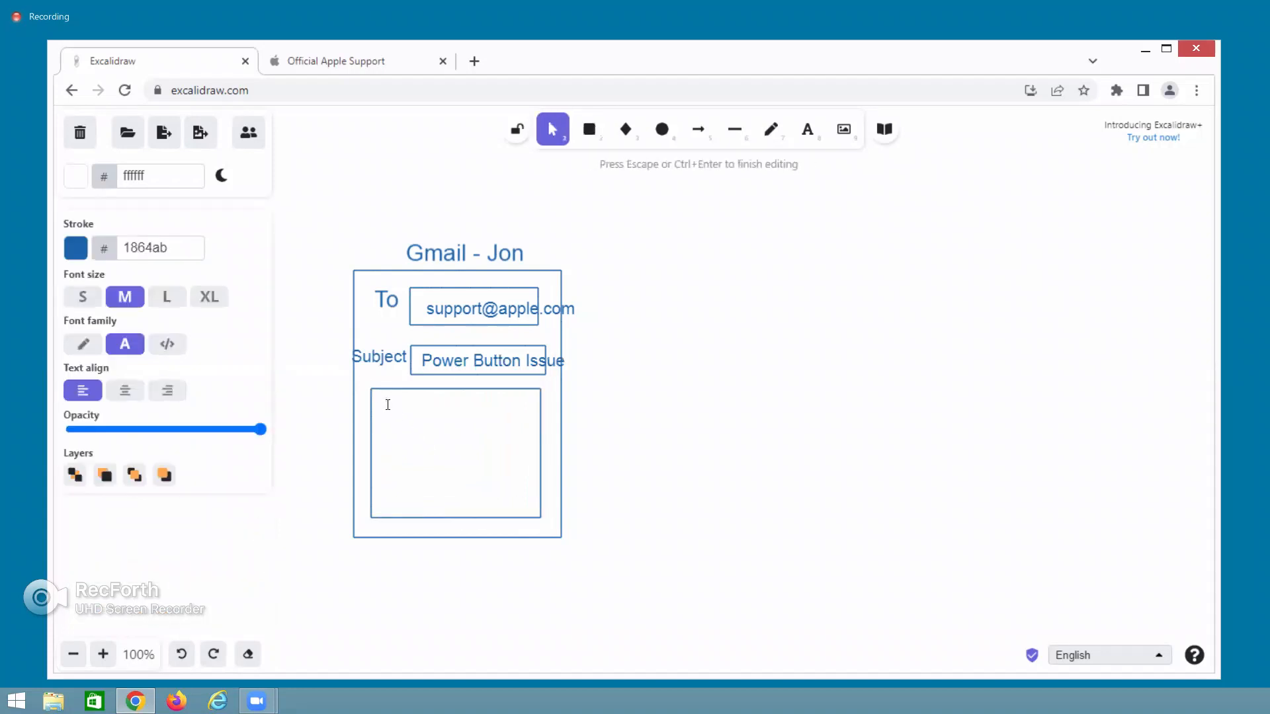
type("Hi Team,")
key("Return")
key("Return")
Draw a small button box under a shortened body box and label it 'Send' at size S.
left_click(589, 129)
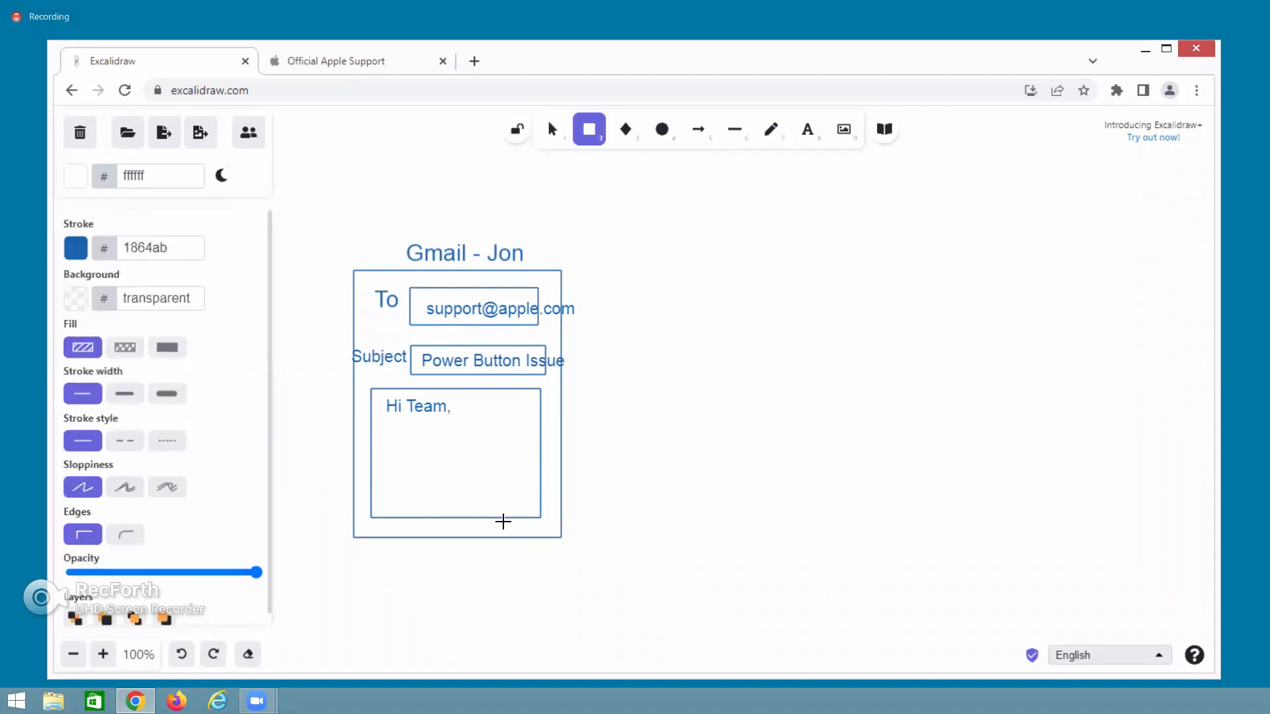
left_click_drag(496, 519, 546, 536)
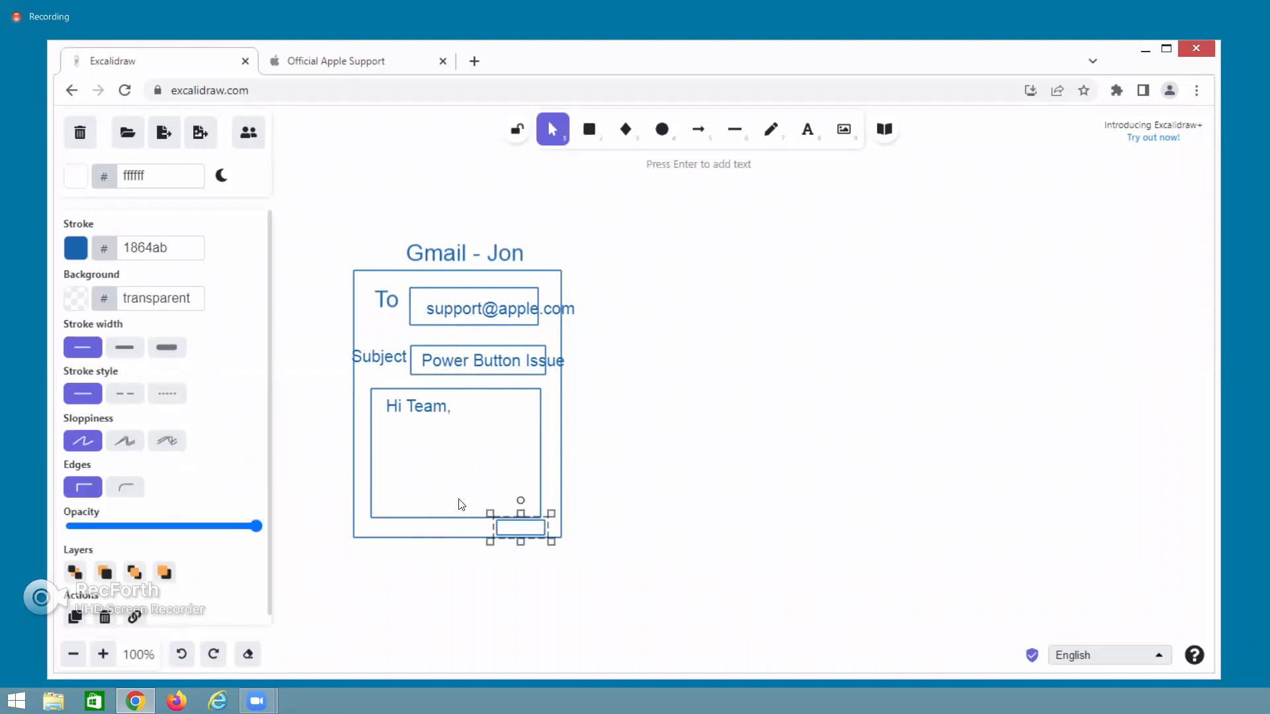
double_click(518, 531)
left_click(459, 518)
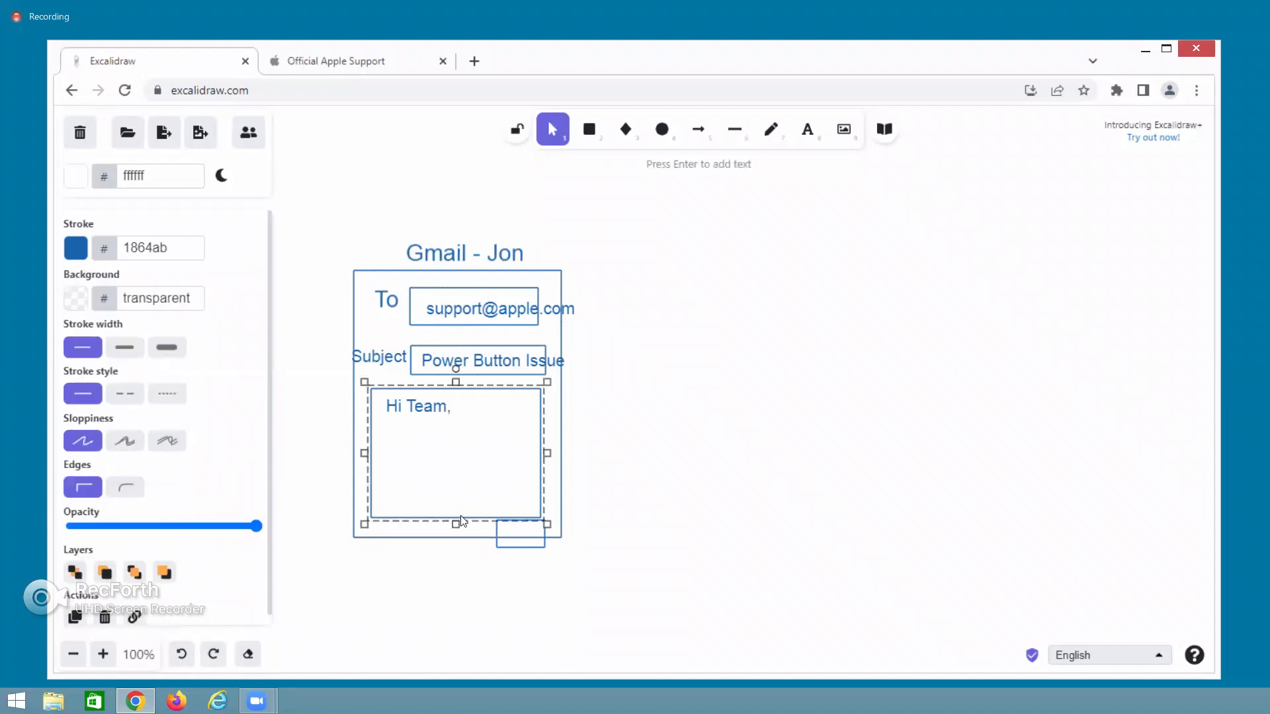
left_click_drag(455, 524, 509, 520)
left_click(834, 270)
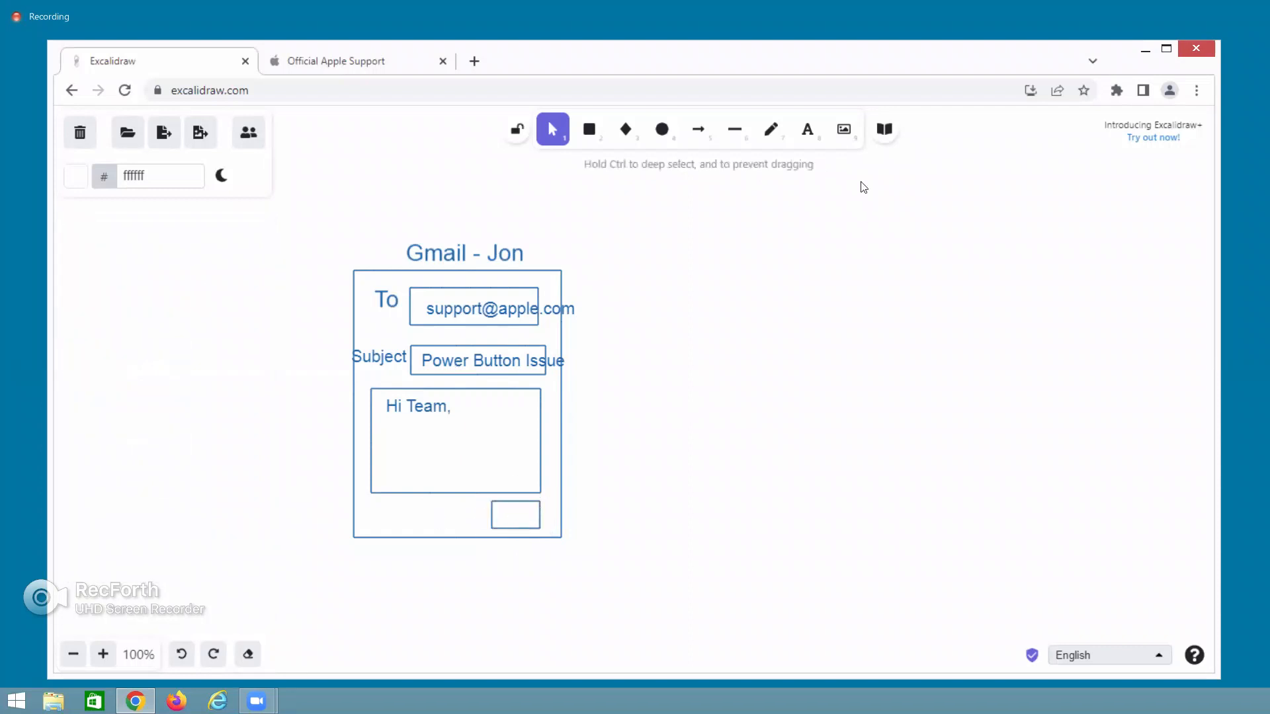
left_click(805, 133)
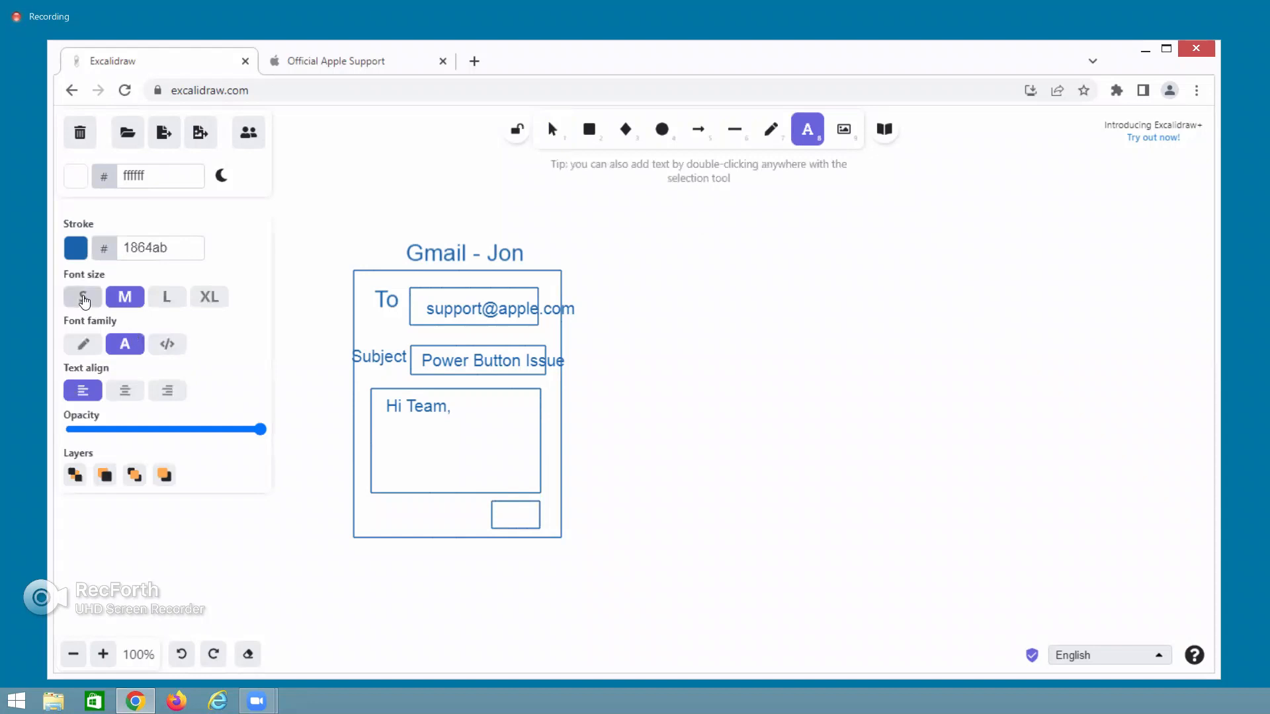
left_click(84, 296)
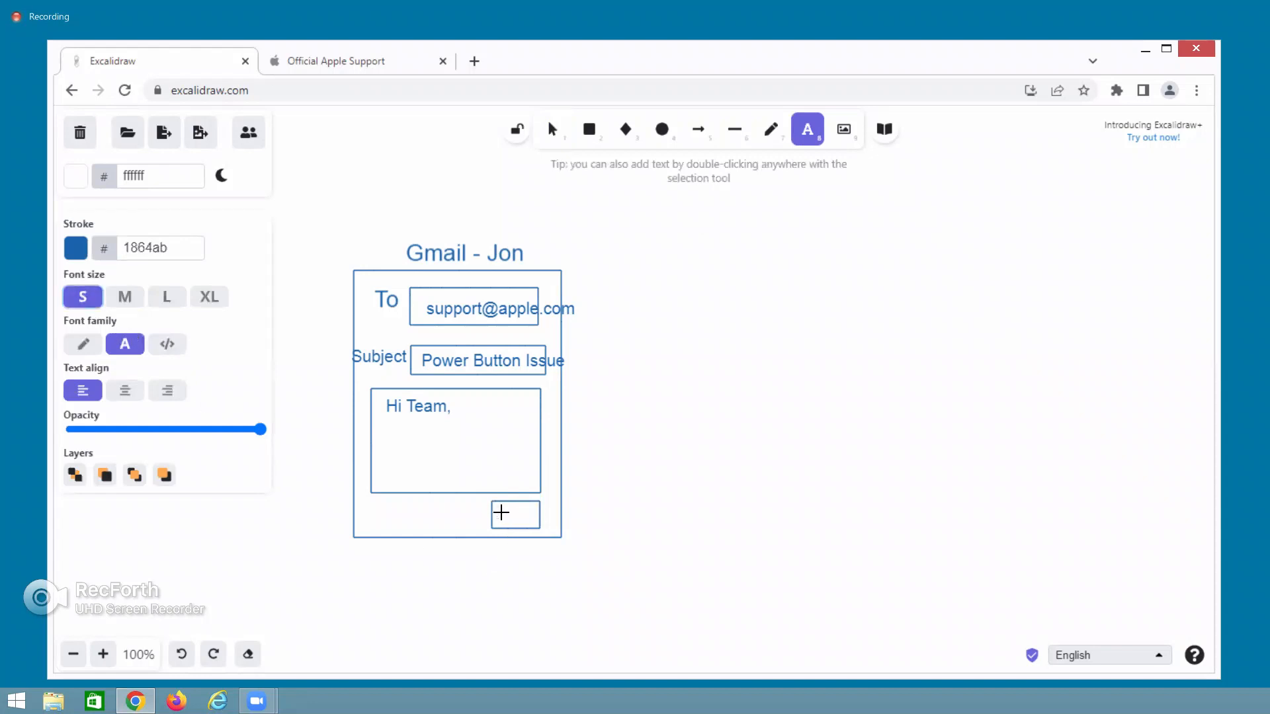
left_click(503, 514)
type("Send")
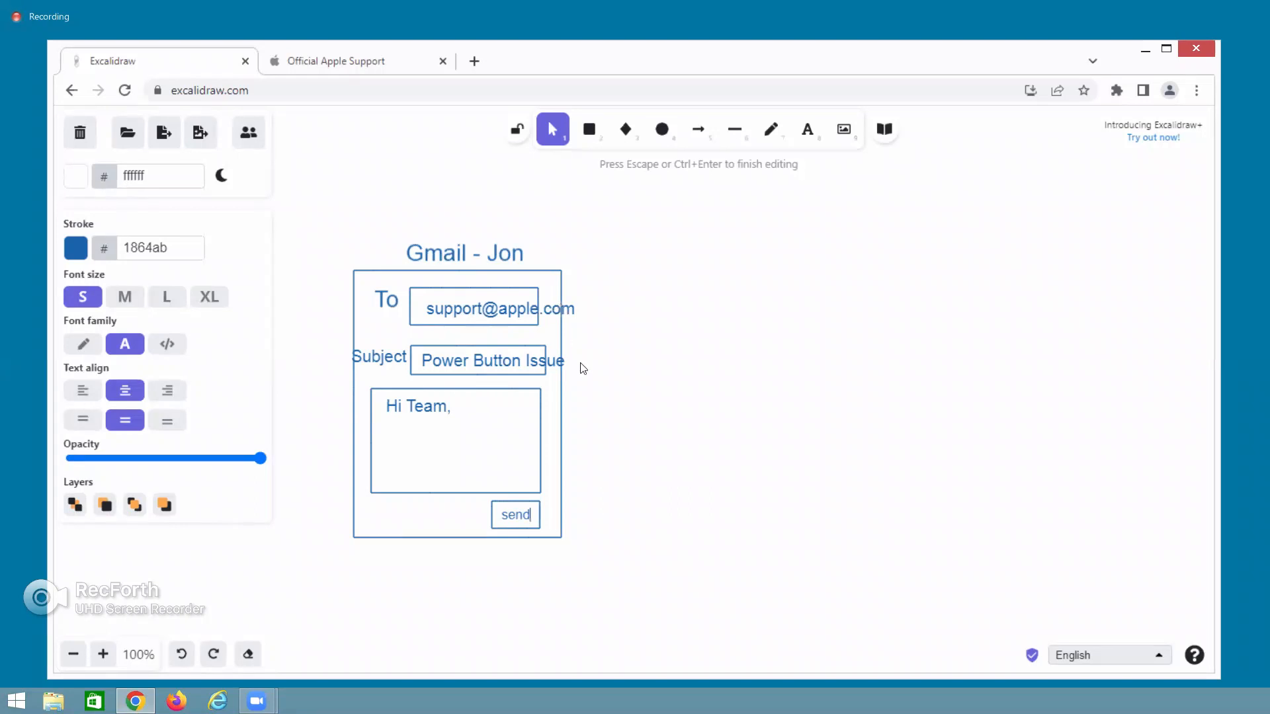
key("Escape")
left_click(586, 141)
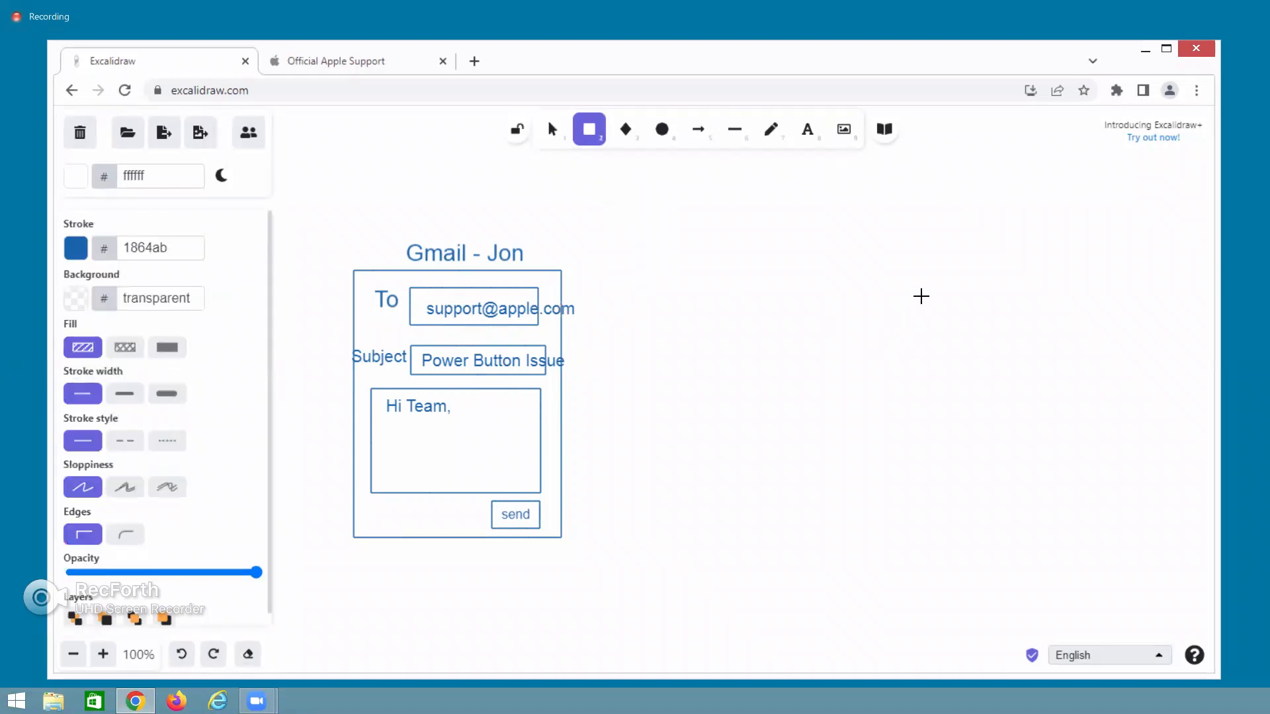
Draw a tall box right of the email form, link them with an arrow, and caption it 'Apple mail box'.
left_click_drag(947, 278, 1146, 556)
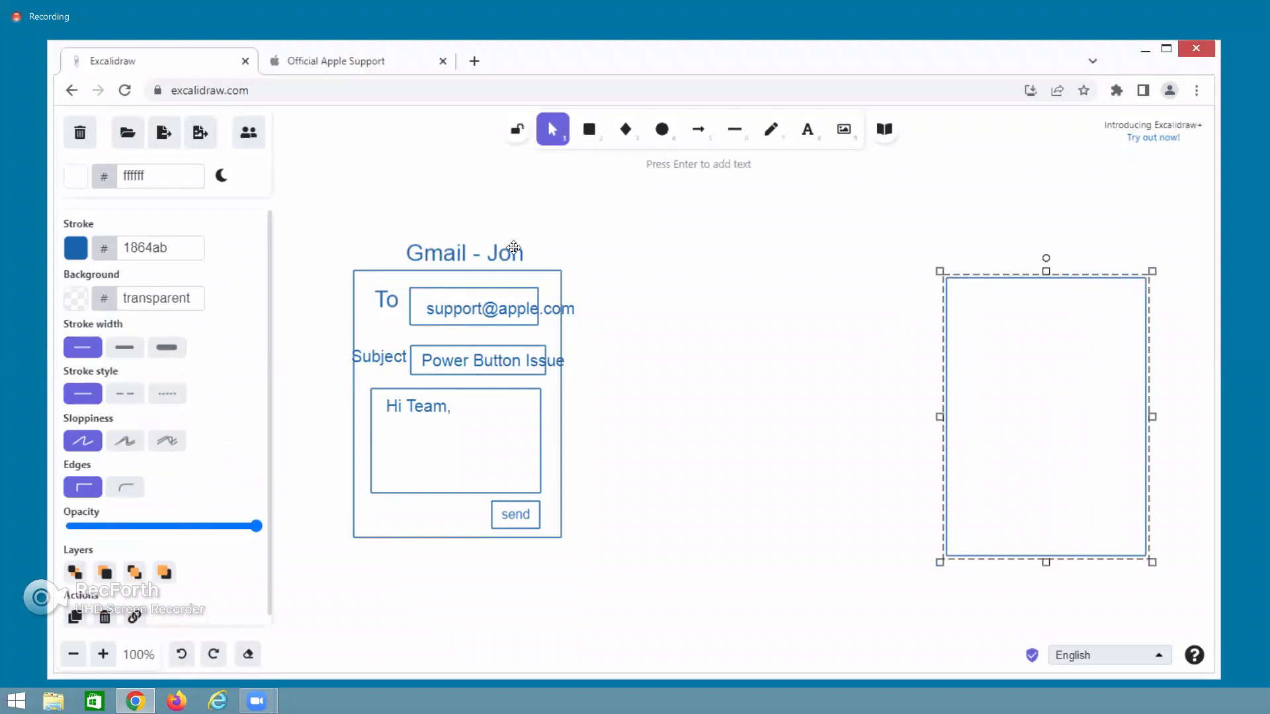
left_click(698, 130)
left_click_drag(588, 332, 920, 342)
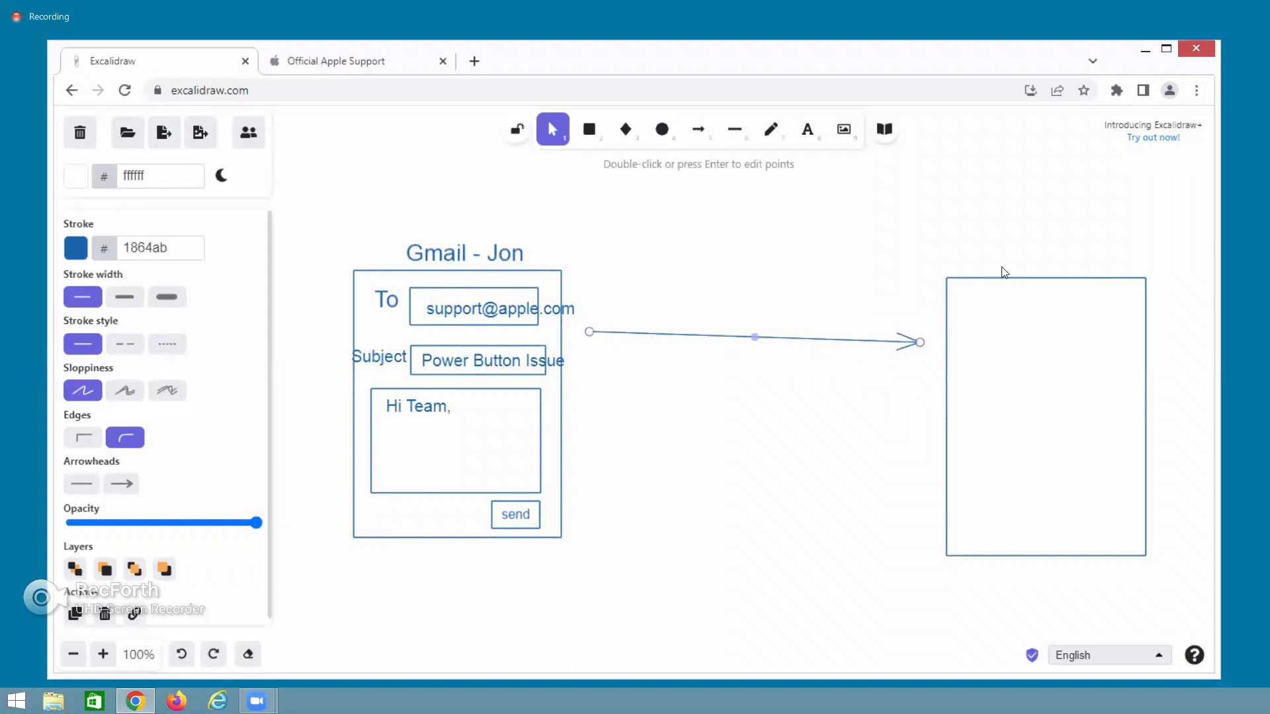
double_click(1004, 265)
type("Apple mail box")
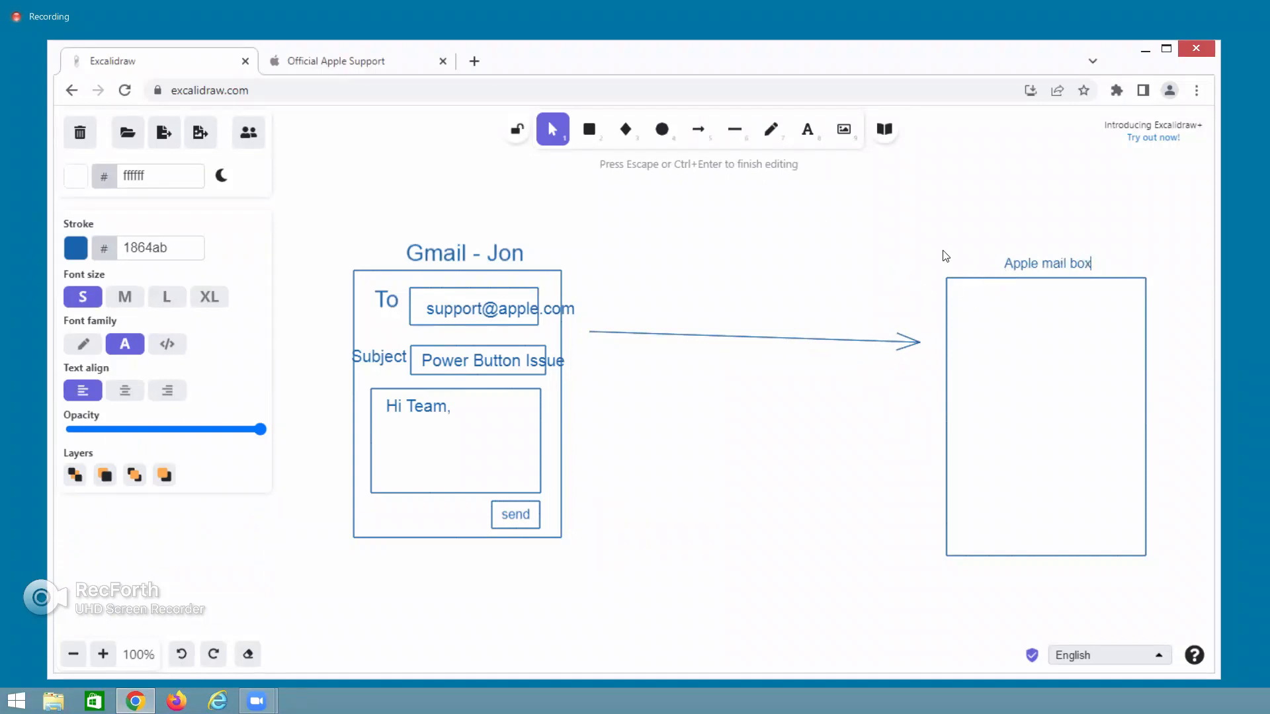
Set the 'Apple mail box' caption to size M and draw a horizontal line near the mailbox top.
left_click(125, 299)
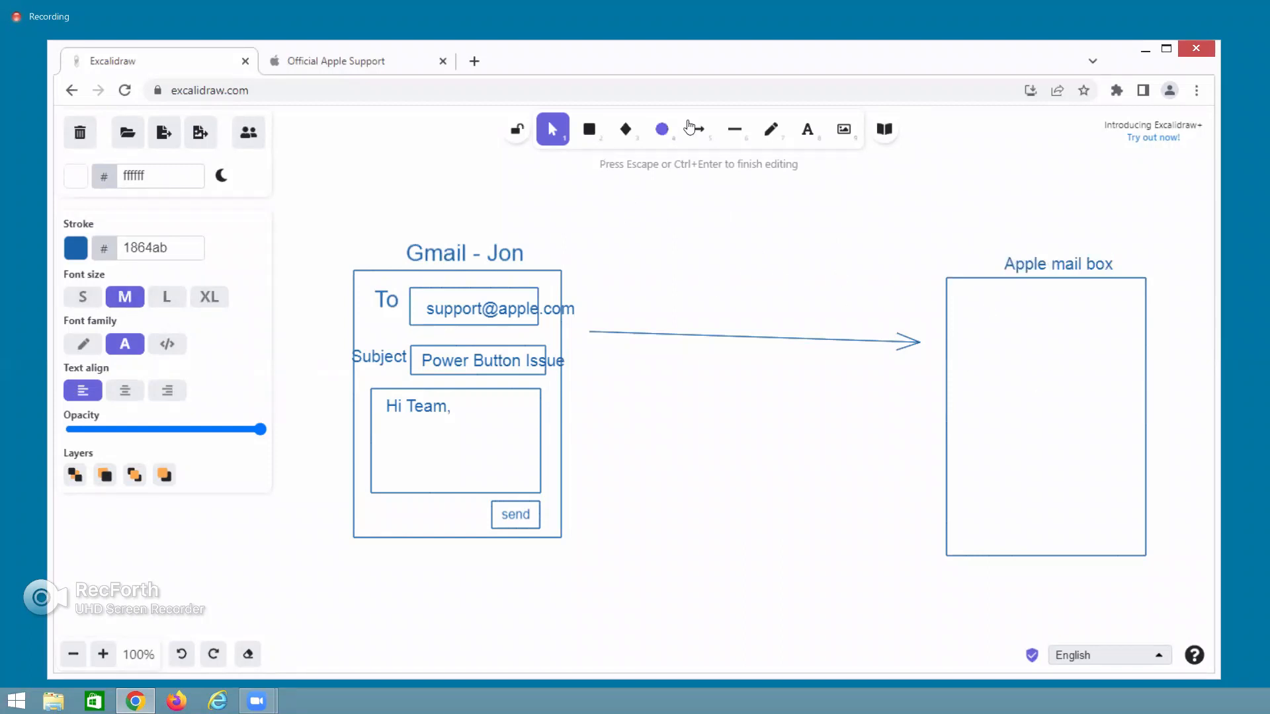
left_click(723, 135)
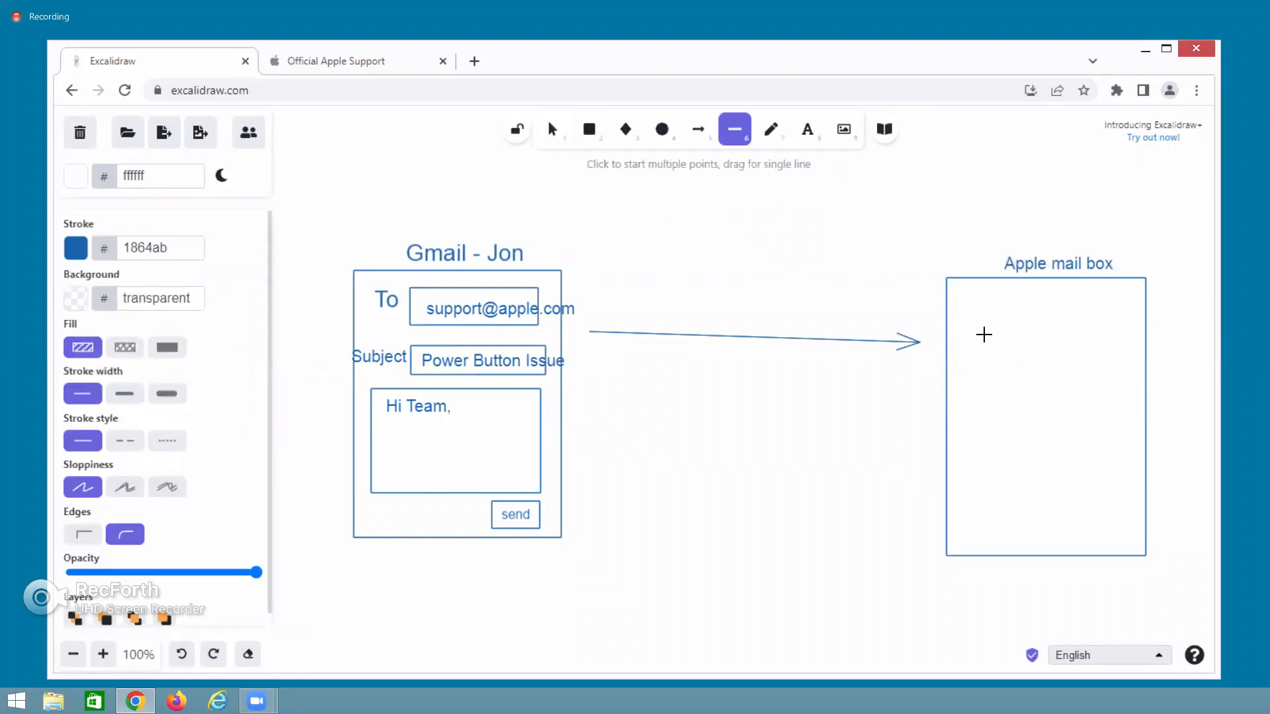
left_click_drag(984, 341, 1124, 342)
left_click(881, 395)
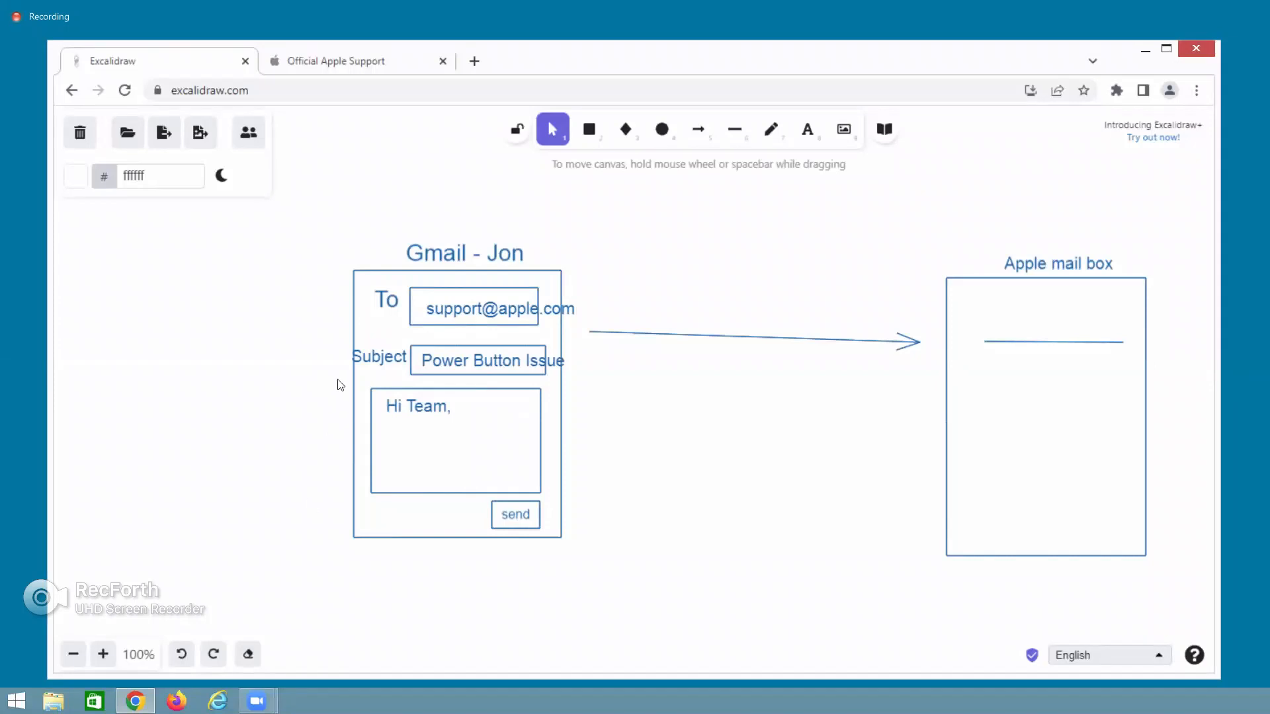
double_click(711, 313)
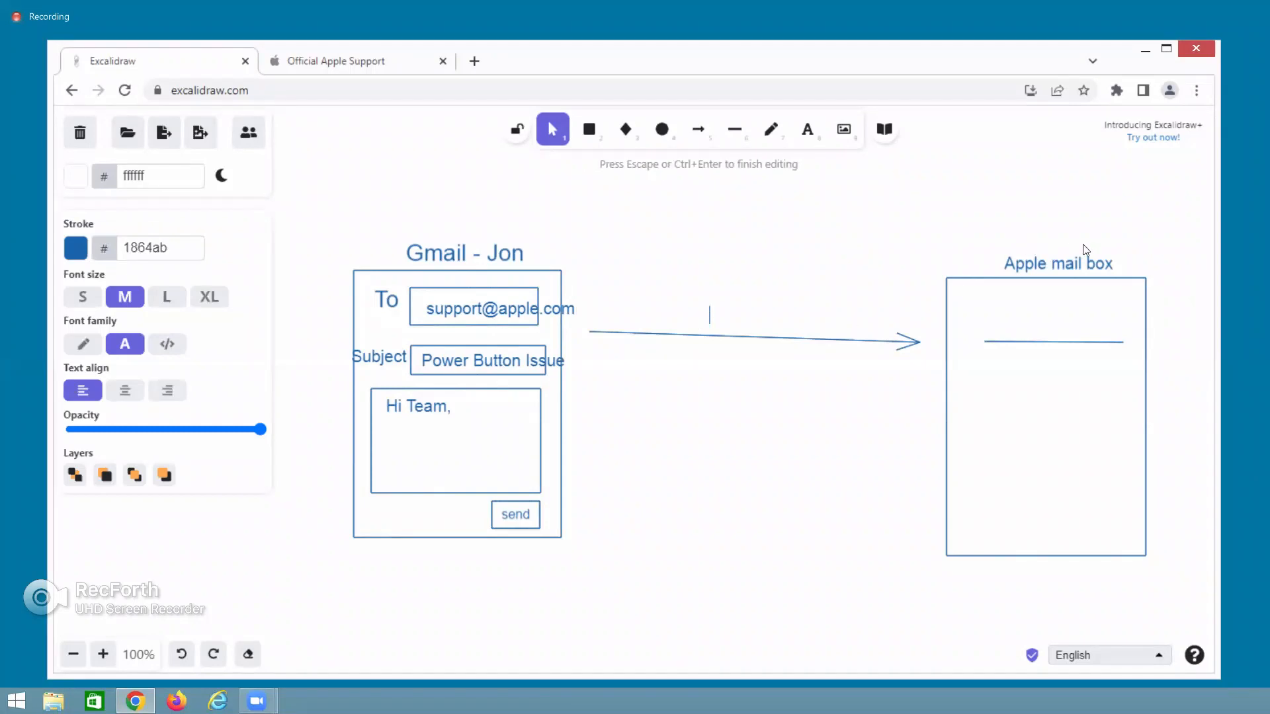
Add the label '1000' beside the 'Apple mail box' caption.
double_click(1125, 263)
type("1000")
left_click(739, 511)
scroll(738, 511, "down", 1)
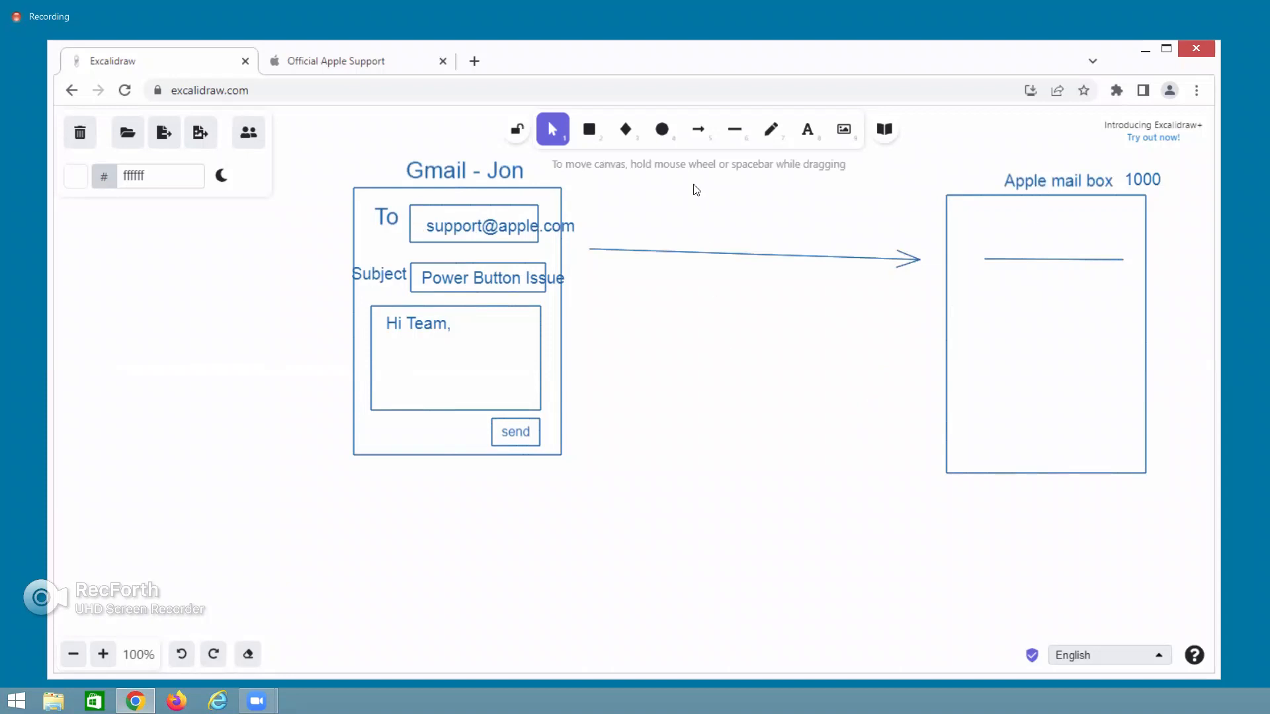
Change the connecting arrow's stroke colour to red (c92a2a).
left_click(699, 252)
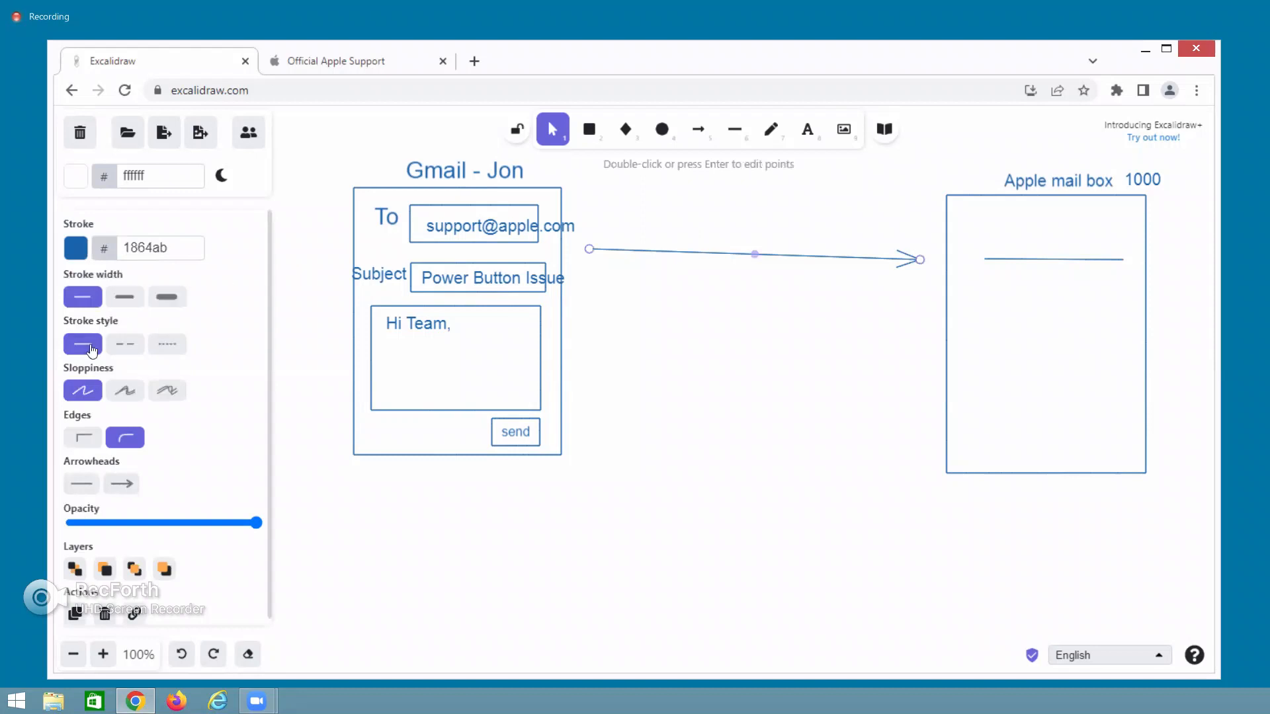
left_click(79, 249)
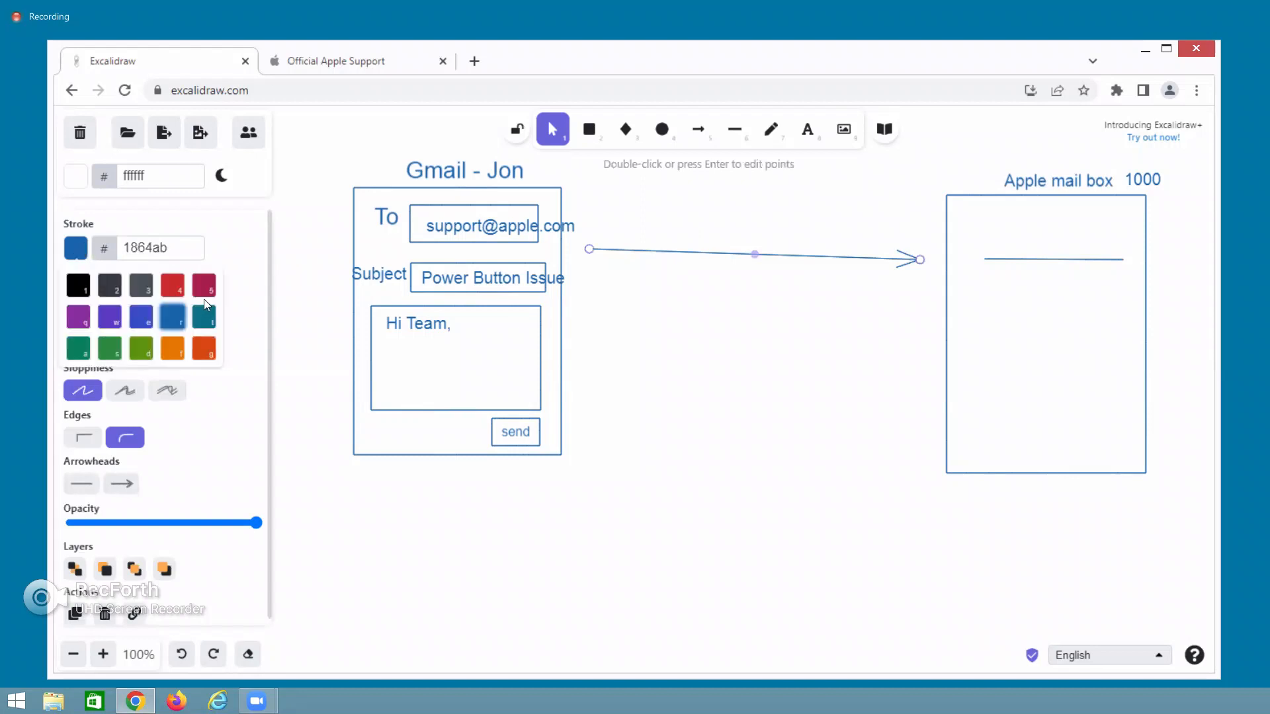
left_click(172, 285)
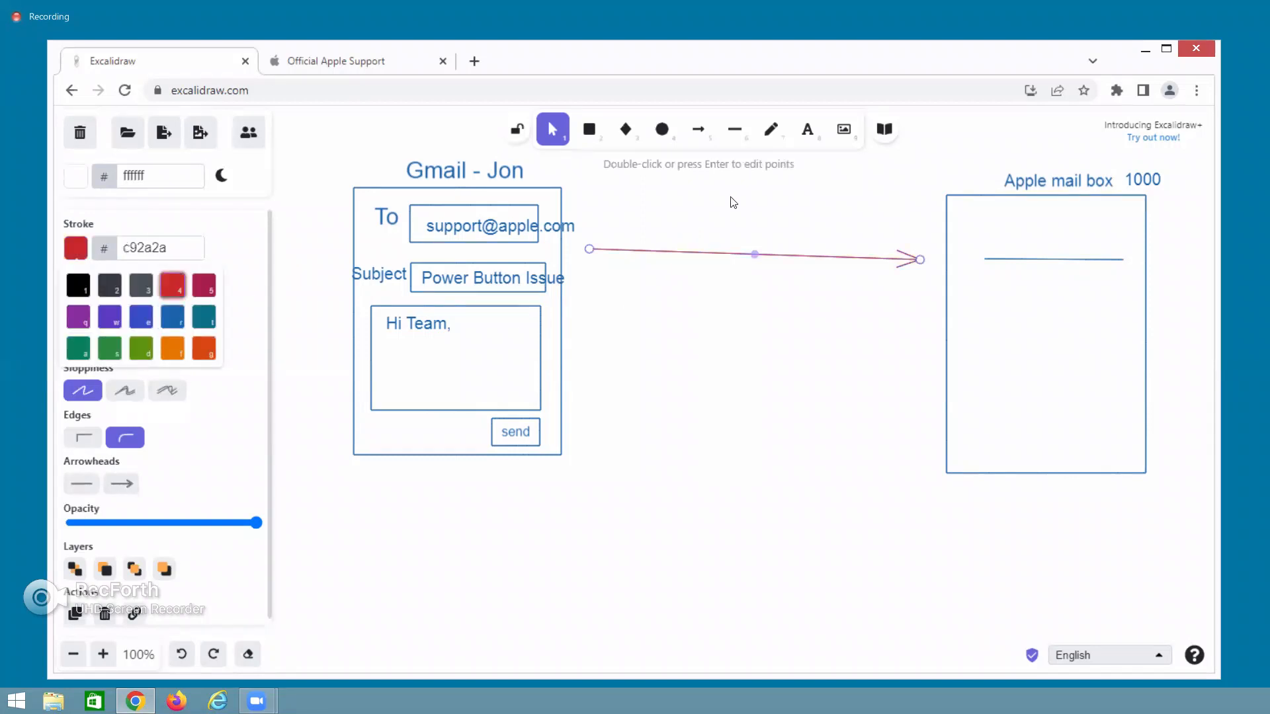
left_click(734, 129)
Draw two crossing red lines forming an X over the middle of the arrow.
left_click_drag(682, 217, 784, 340)
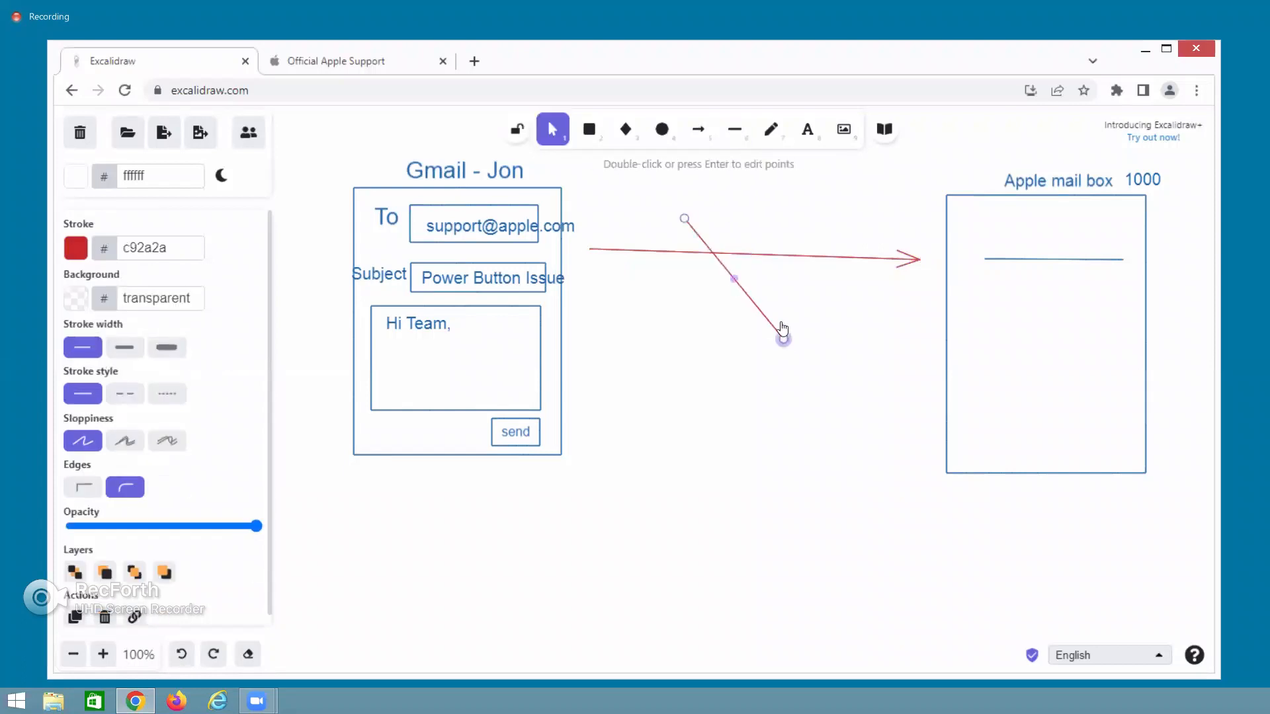
left_click(728, 140)
left_click_drag(727, 190, 695, 318)
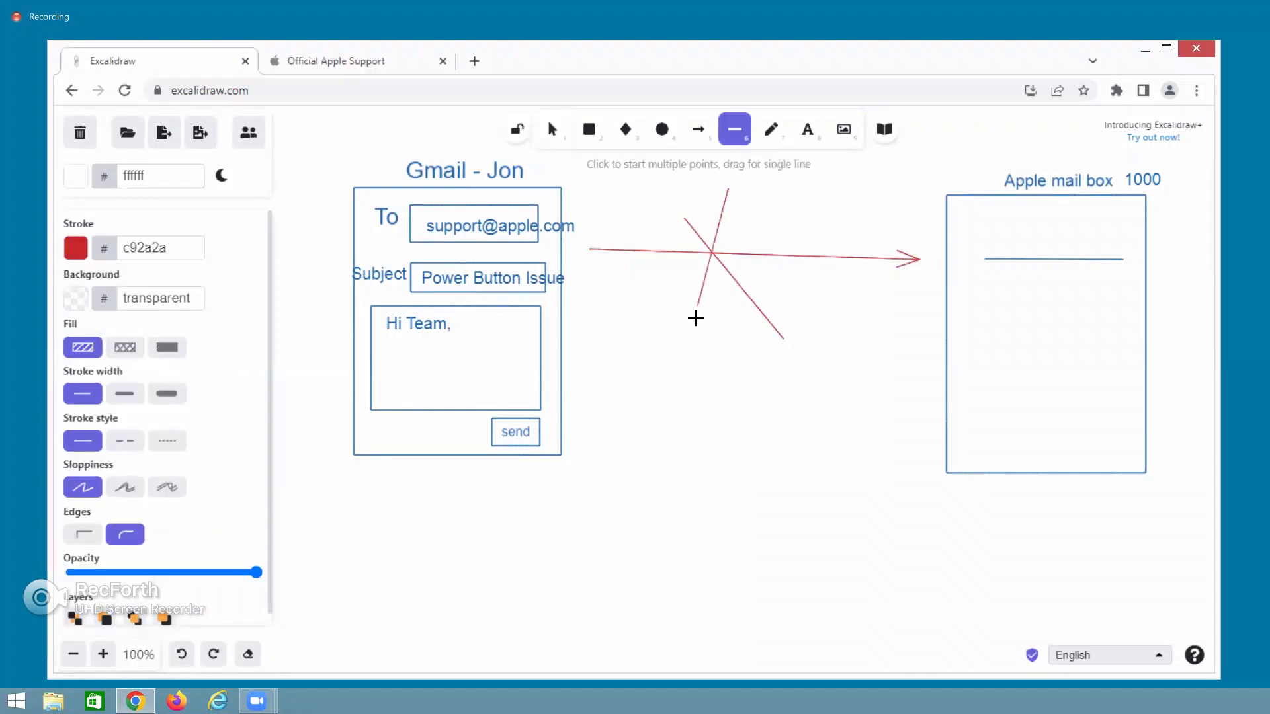
left_click(774, 405)
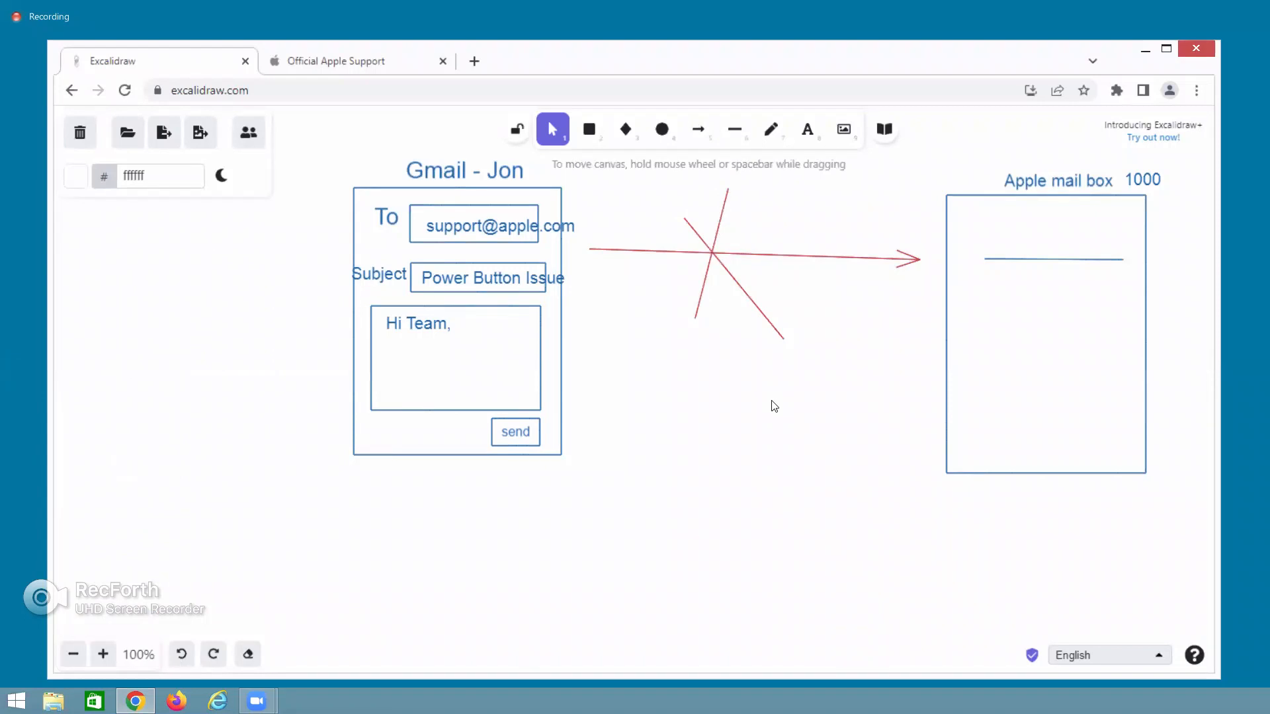
Pick the Rectangle tool and set its stroke colour to blue 364fc7.
left_click(589, 131)
scroll(763, 493, "down", 3)
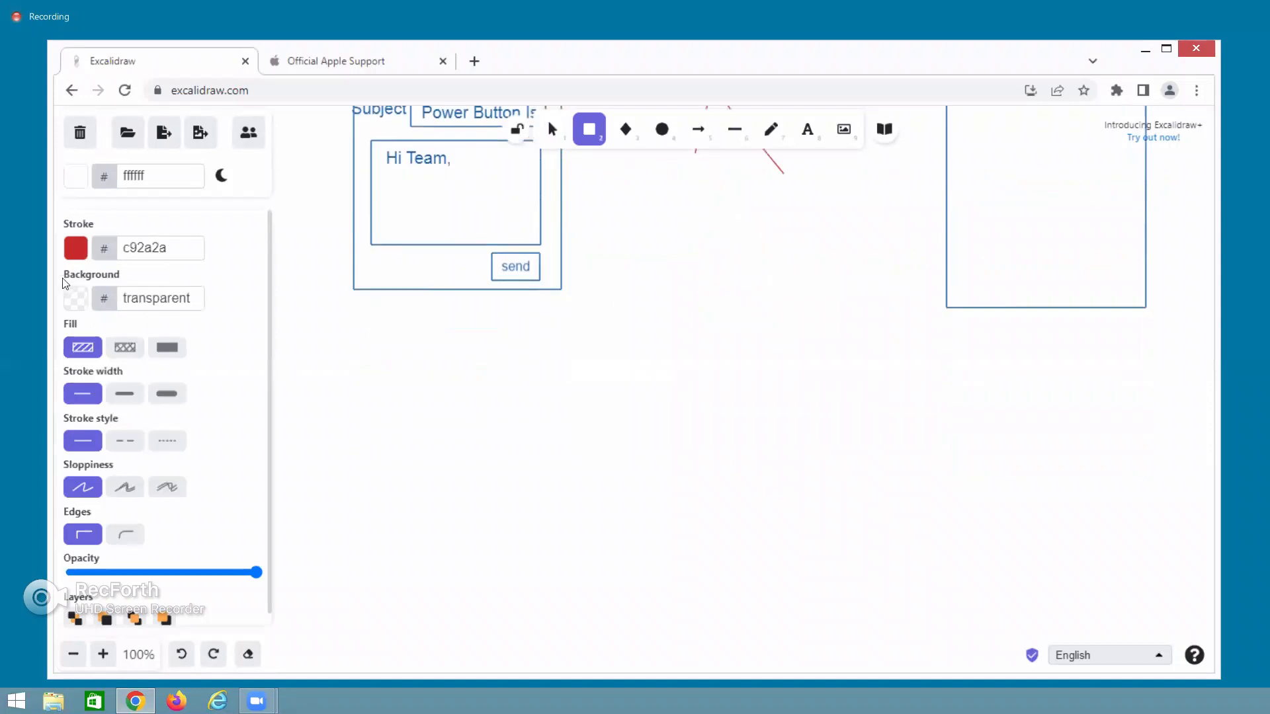
left_click(76, 250)
left_click(79, 291)
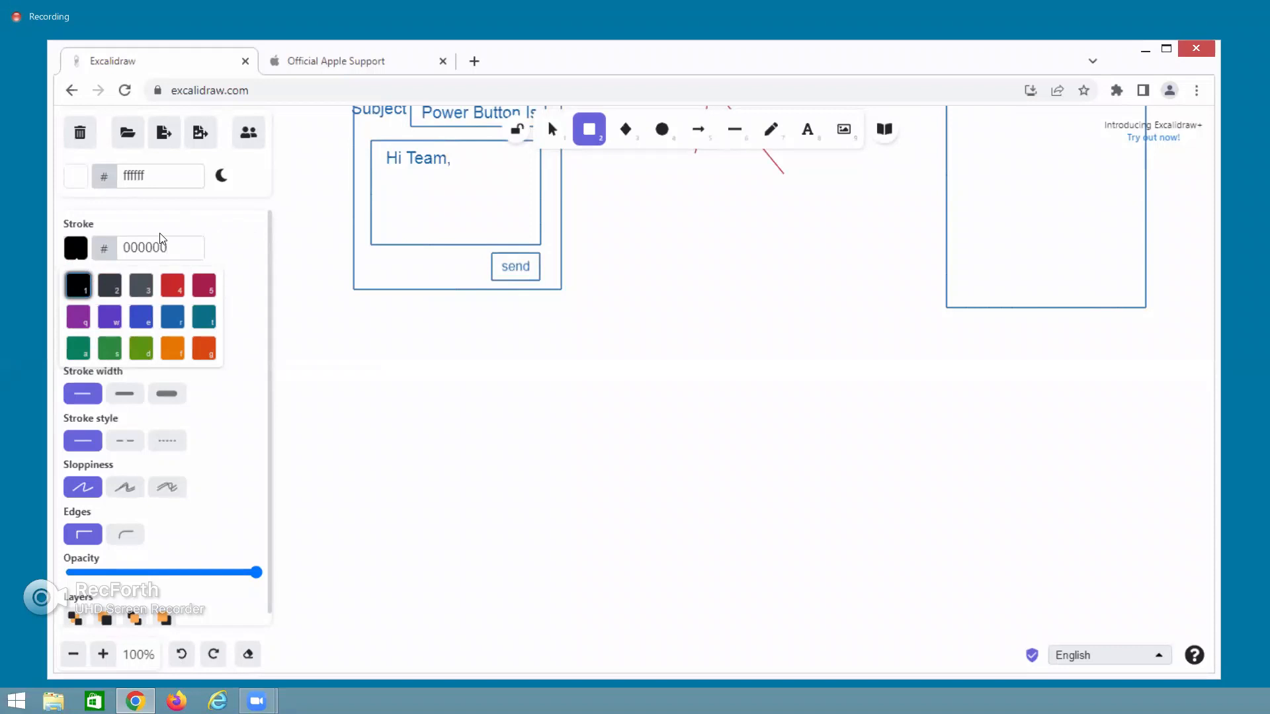
left_click(141, 321)
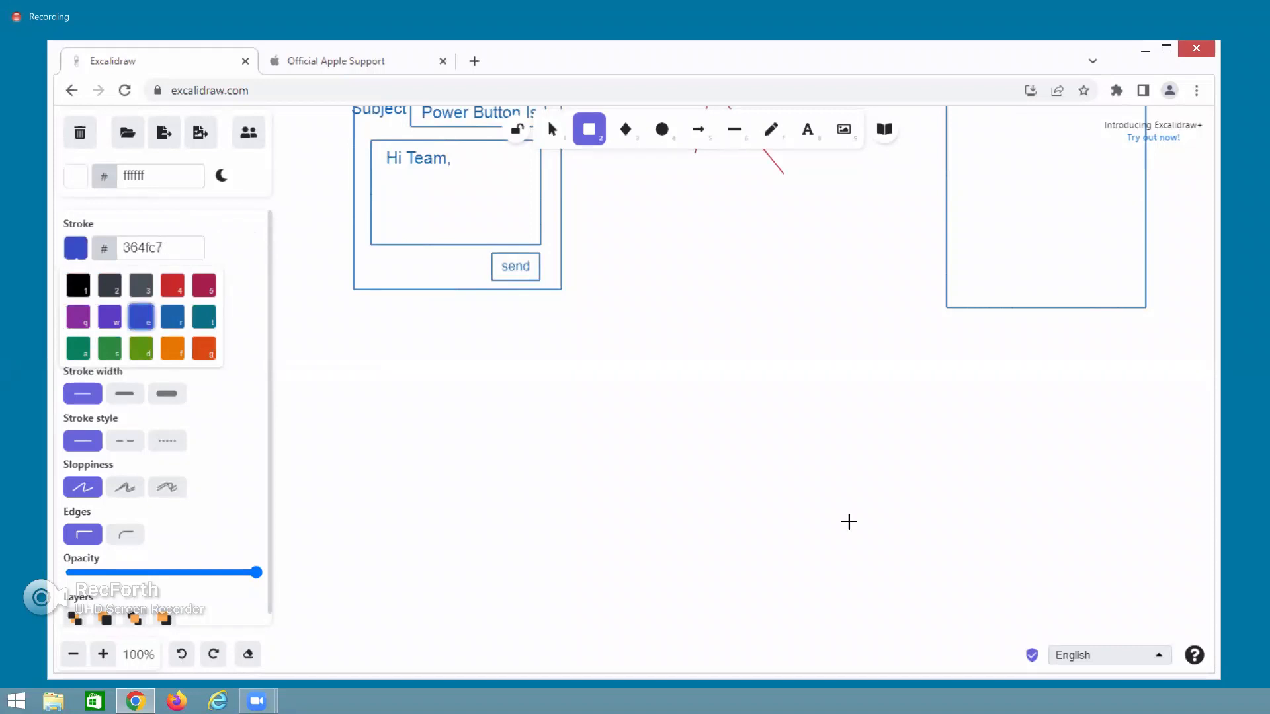
scroll(801, 473, "up", 5)
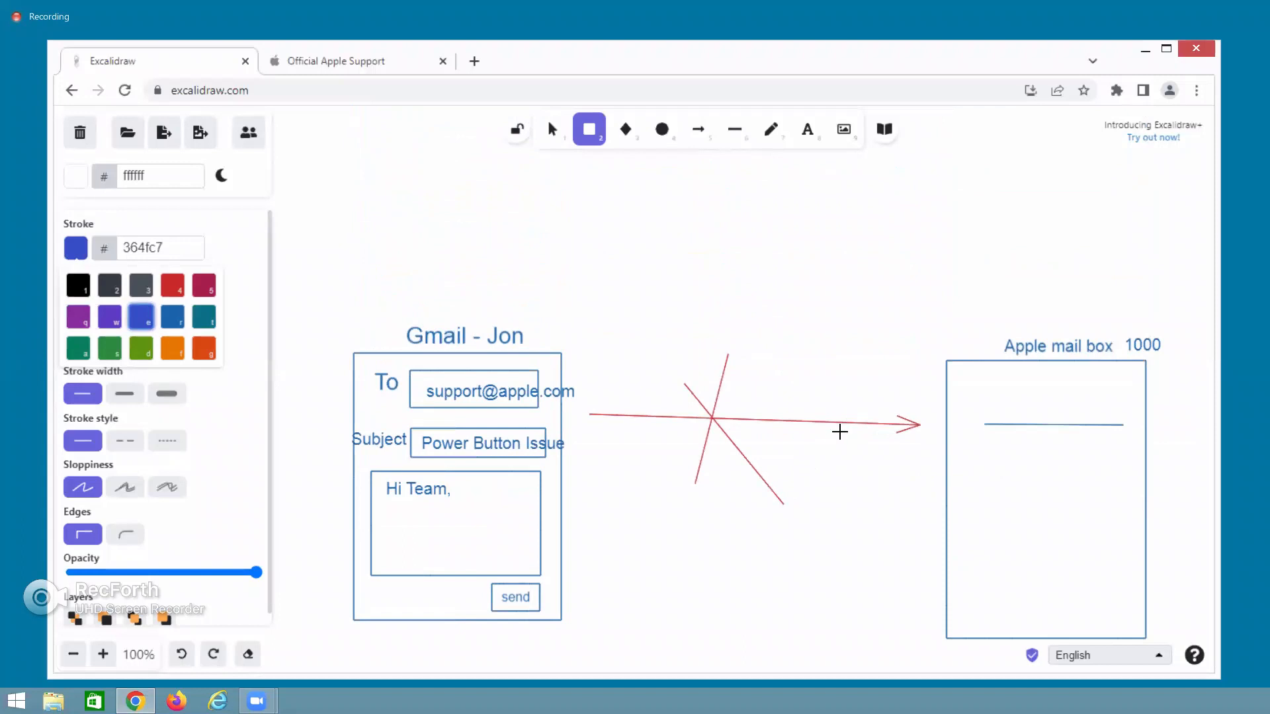
left_click(905, 359)
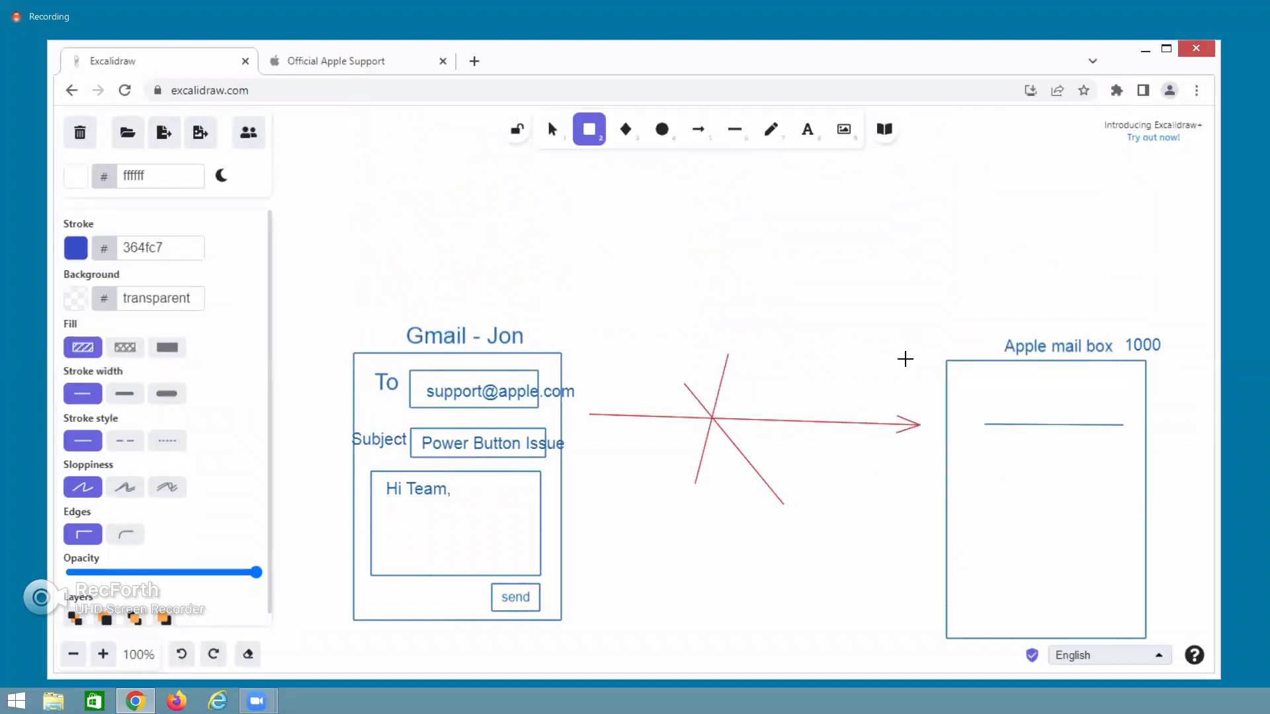
Move the Apple mail box rectangle to the upper right, bringing its caption and '1000' along.
left_click(808, 131)
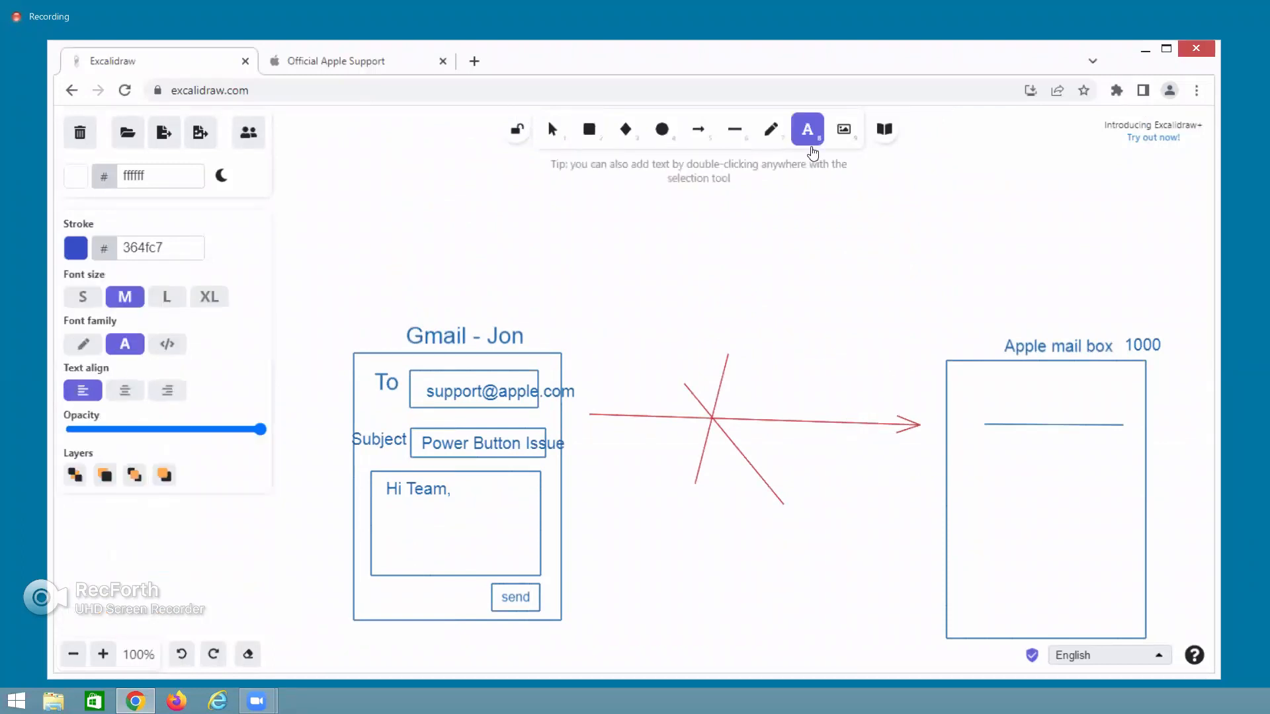
left_click(871, 348)
left_click_drag(965, 357, 974, 165)
left_click_drag(1010, 283, 1023, 374)
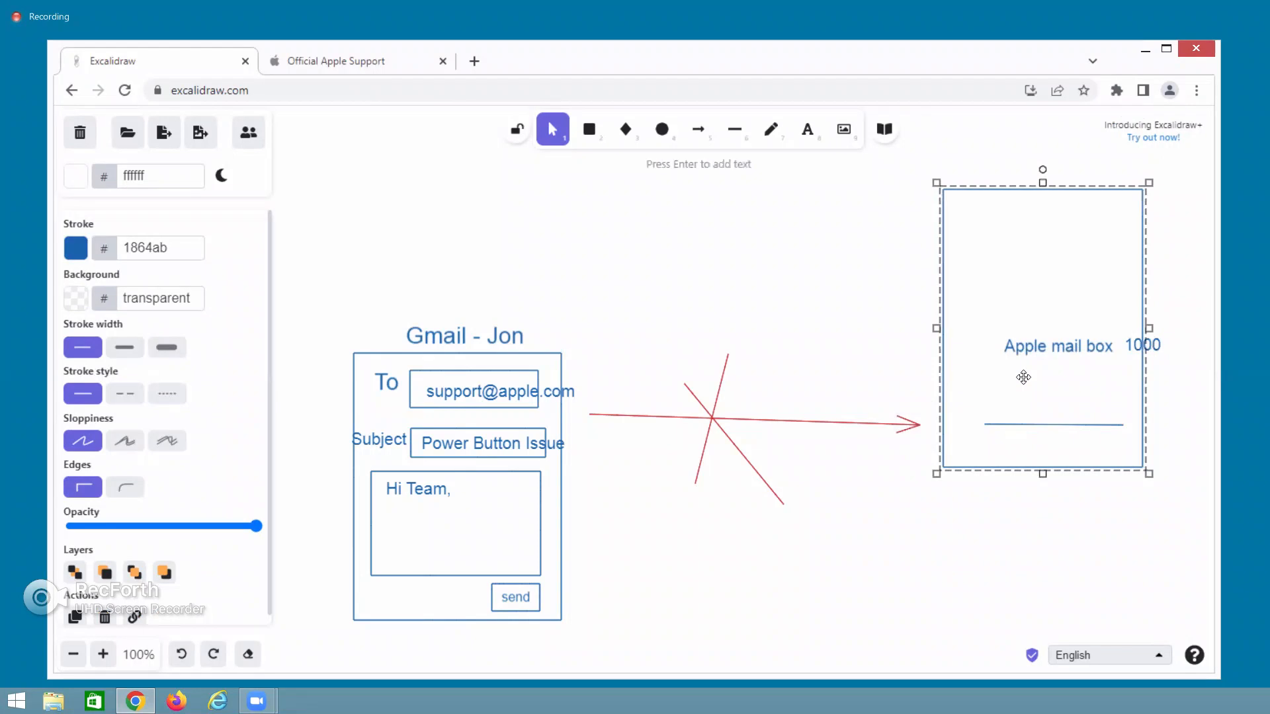
left_click(1068, 350)
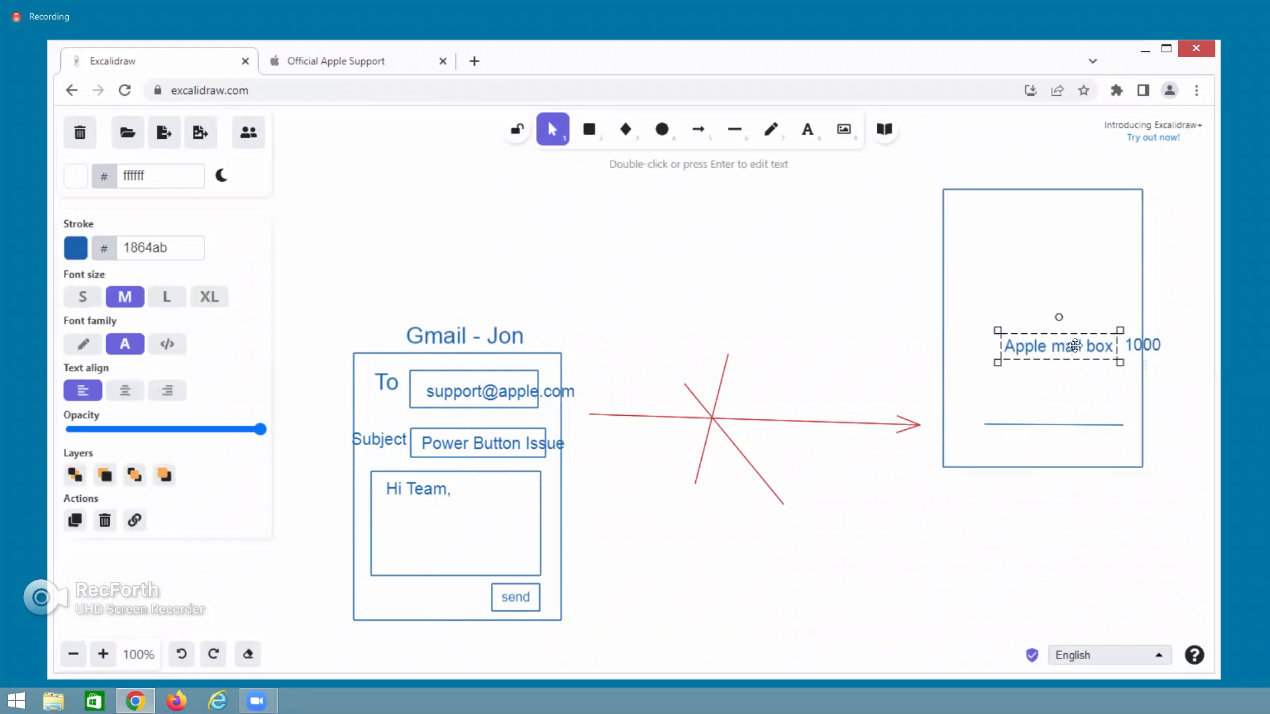
left_click_drag(1049, 302, 1016, 172)
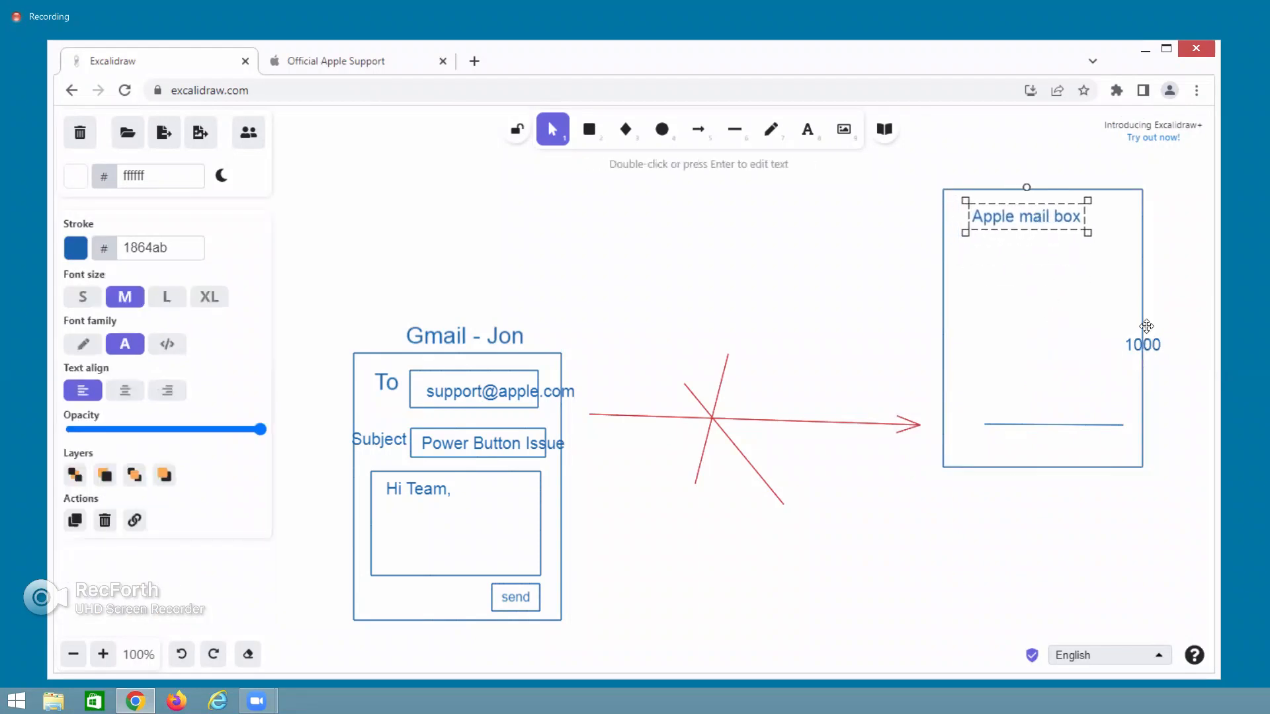
left_click_drag(1136, 340, 1109, 217)
Repoint the red arrow at the mailbox, shorten the box, and move its line inside.
left_click(918, 425)
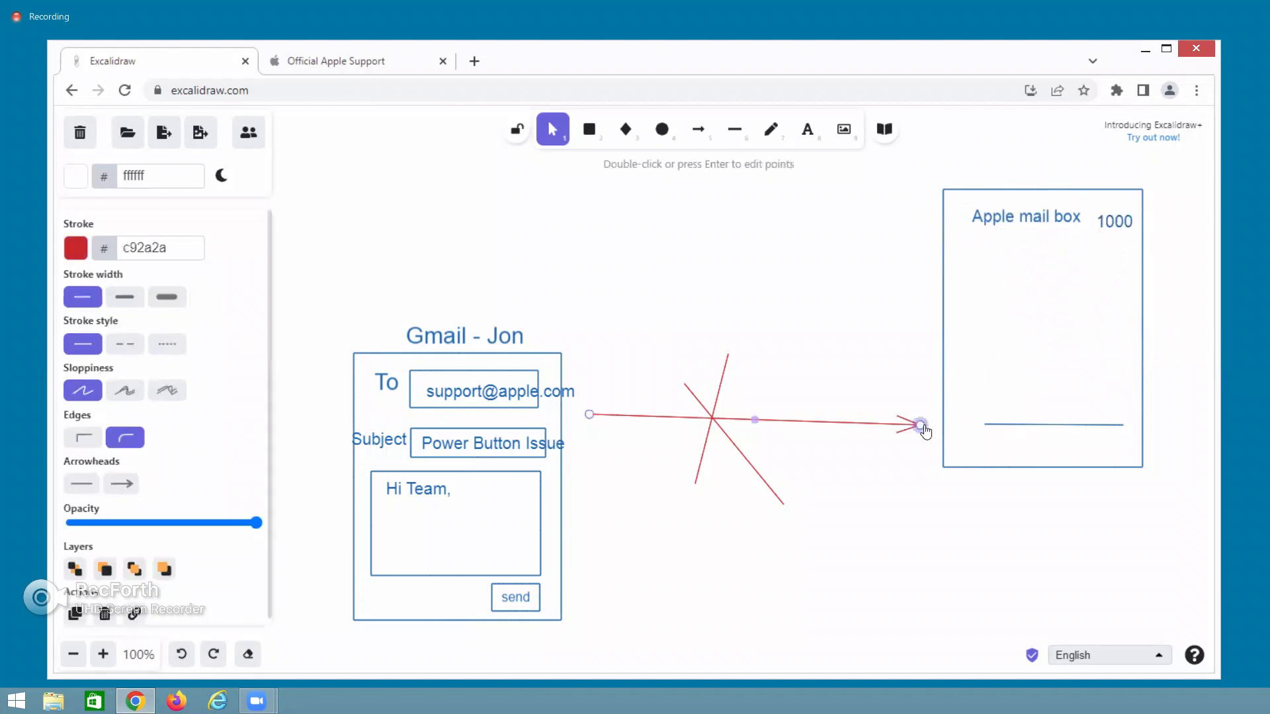
left_click_drag(920, 424, 931, 247)
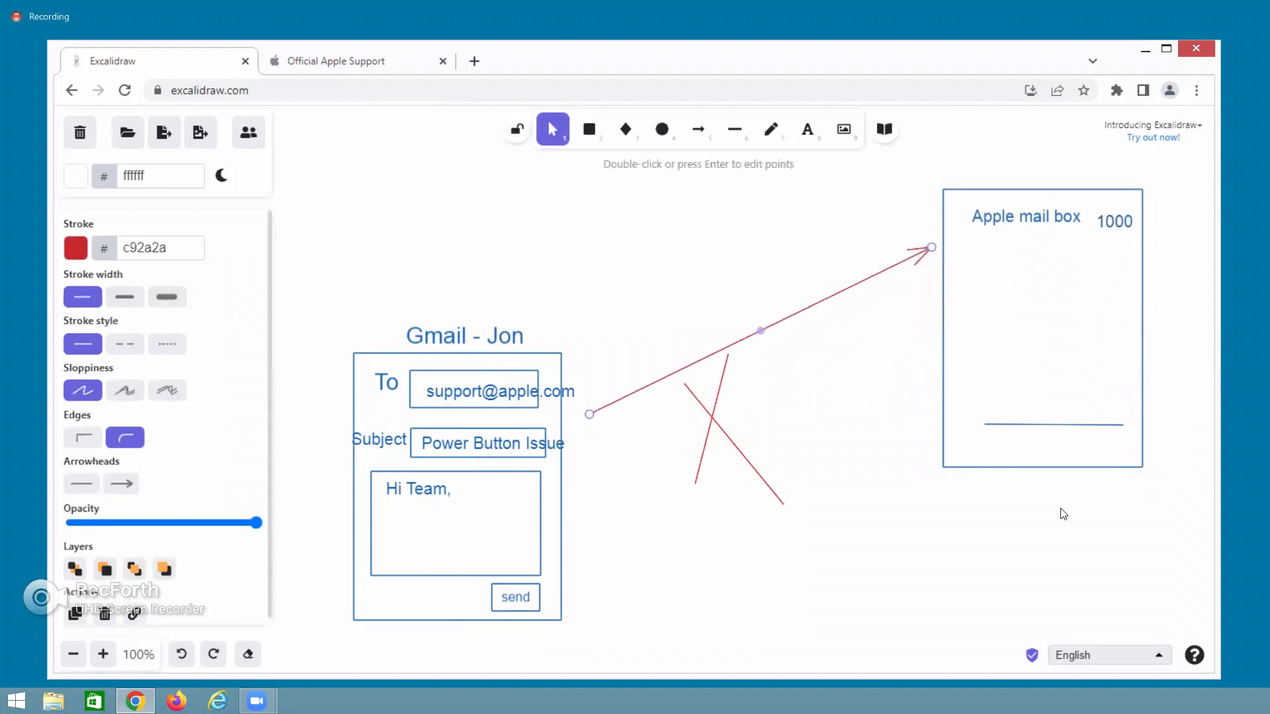
left_click(1048, 467)
left_click_drag(1042, 468, 1037, 271)
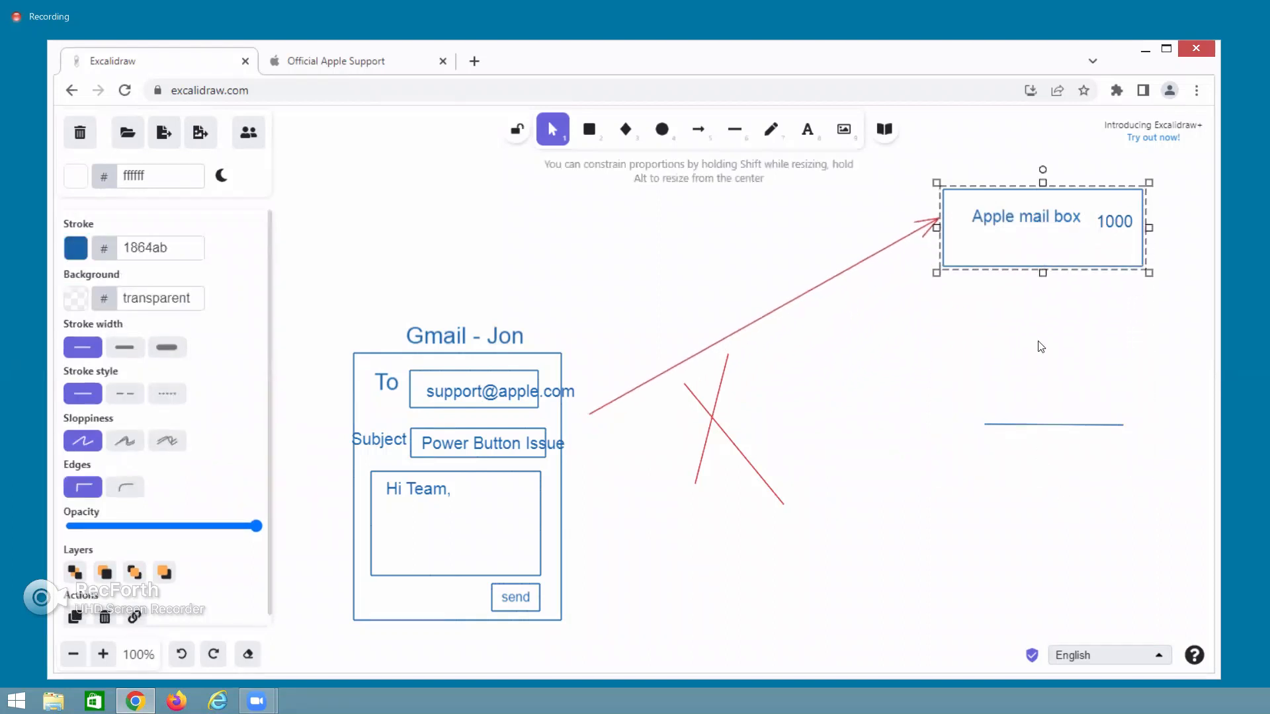
left_click_drag(1032, 422, 1017, 250)
Delete one of the red crossing lines.
left_click(717, 419)
left_click_drag(711, 419, 725, 332)
key("Delete")
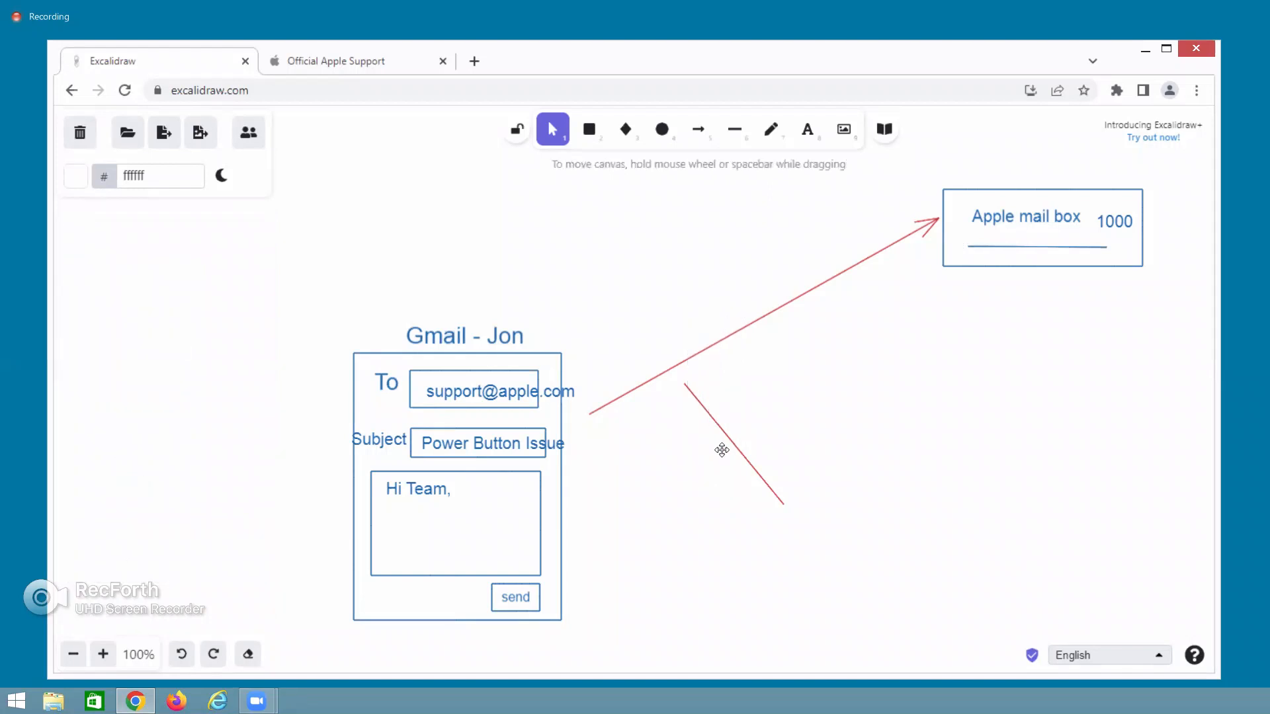
Move the red line across the arrow, add a blue crossing line, and draw a new box lower right.
left_click_drag(736, 408, 743, 294)
left_click(730, 132)
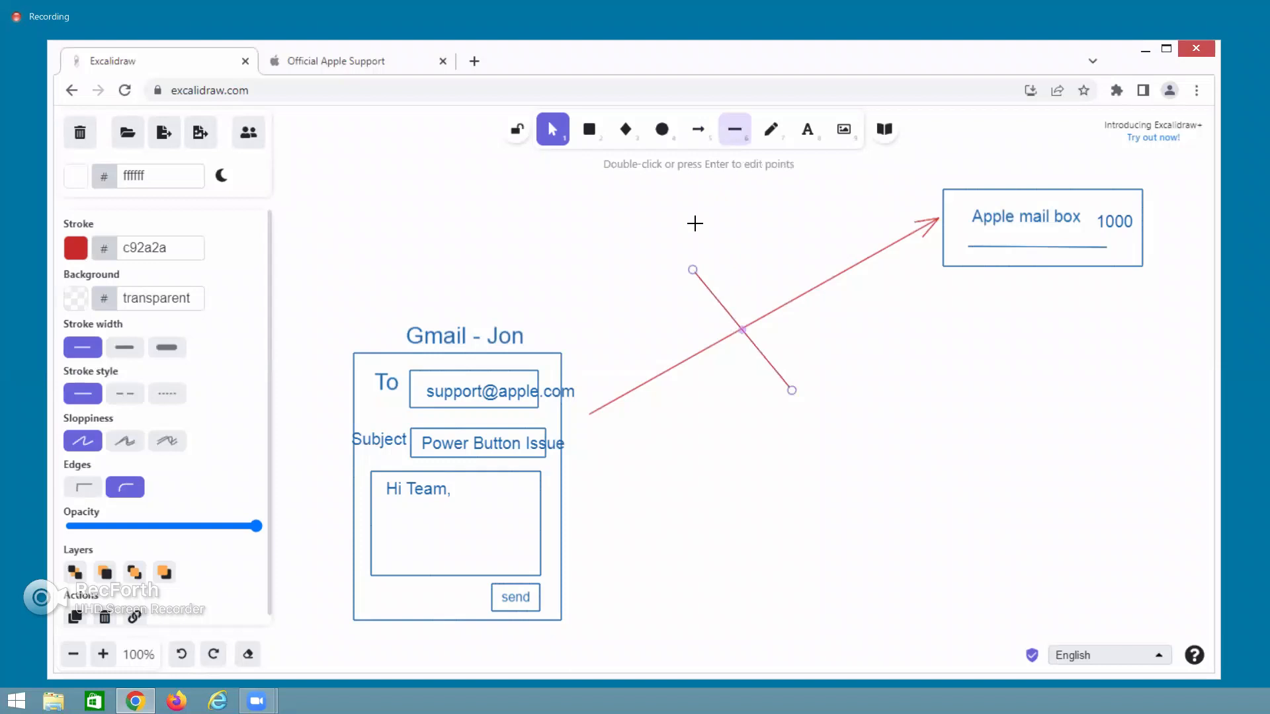
left_click_drag(745, 264, 734, 375)
left_click(913, 499)
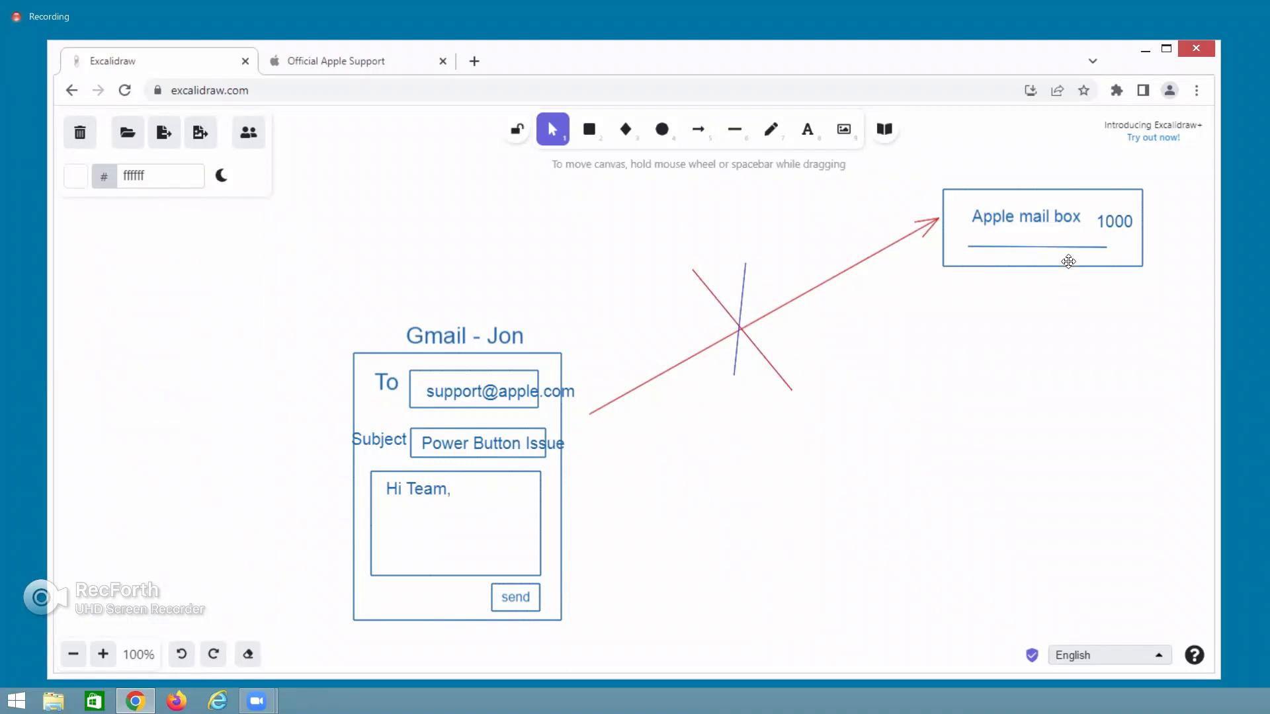
left_click(589, 130)
left_click_drag(963, 477, 1102, 621)
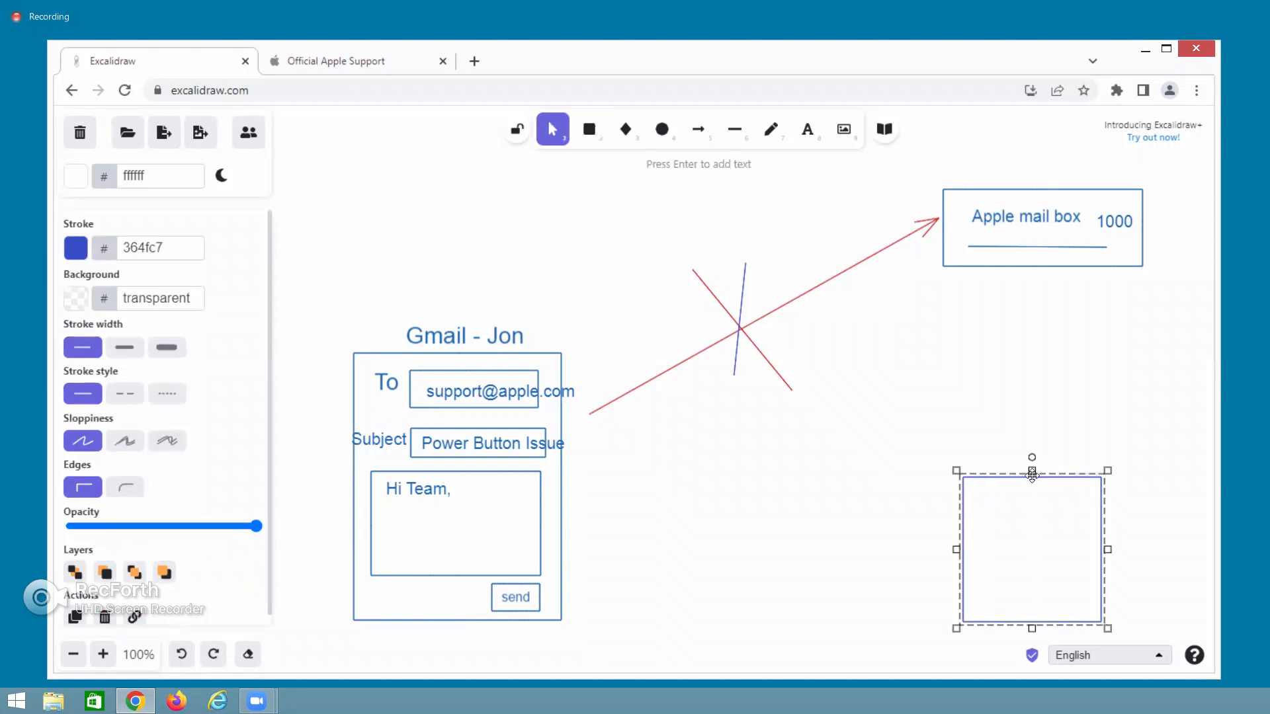
Caption the new box 'salesforce Org' and open a new browser tab.
left_click_drag(1031, 474, 1031, 468)
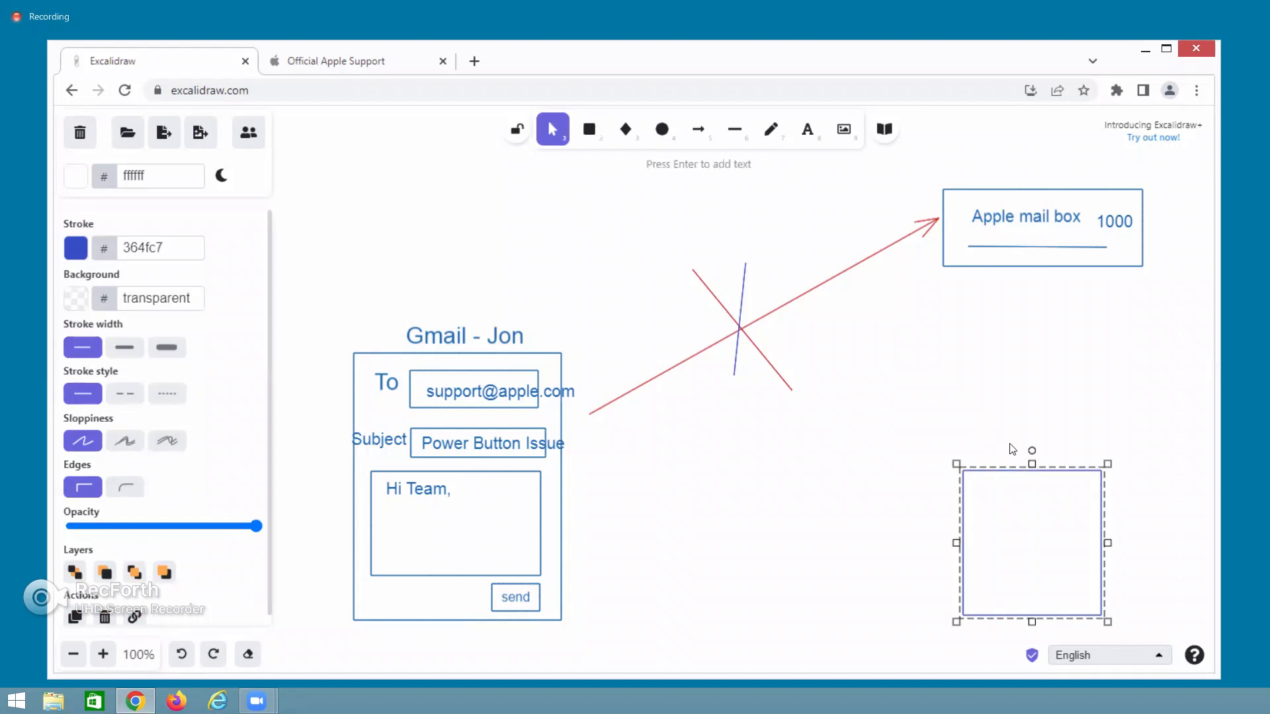
double_click(1010, 444)
type("s")
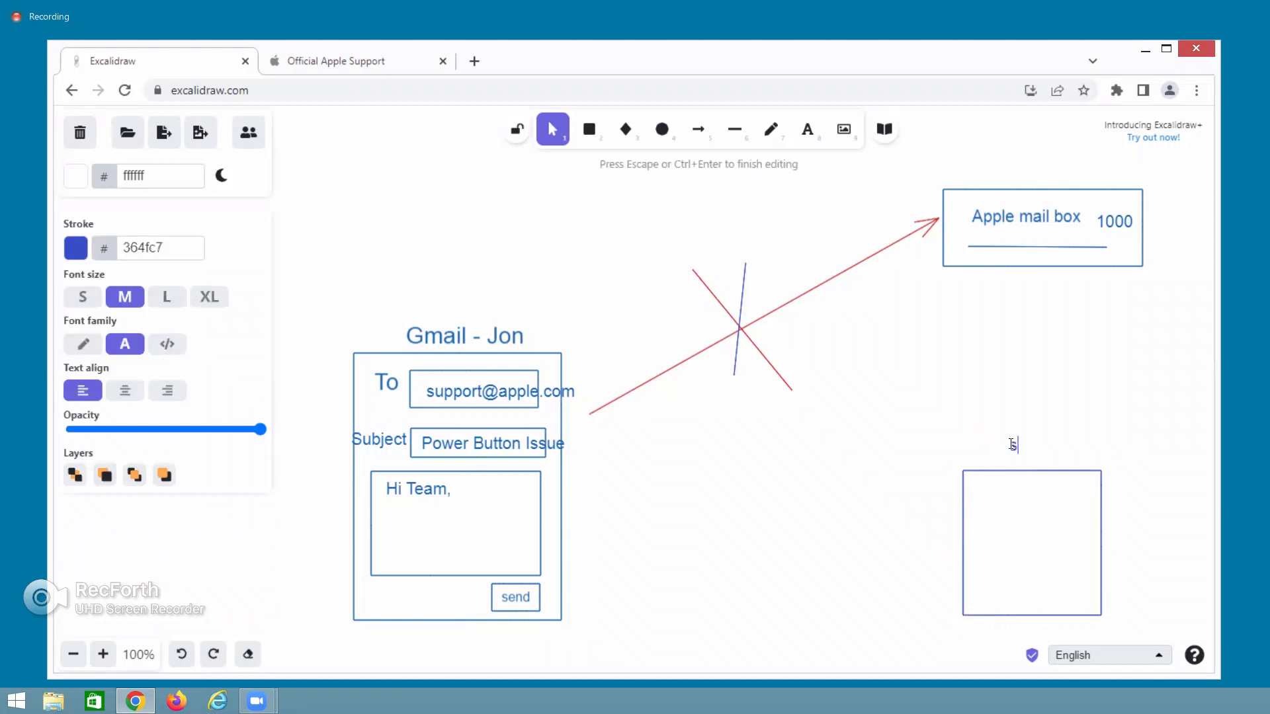
type("alesforce Org")
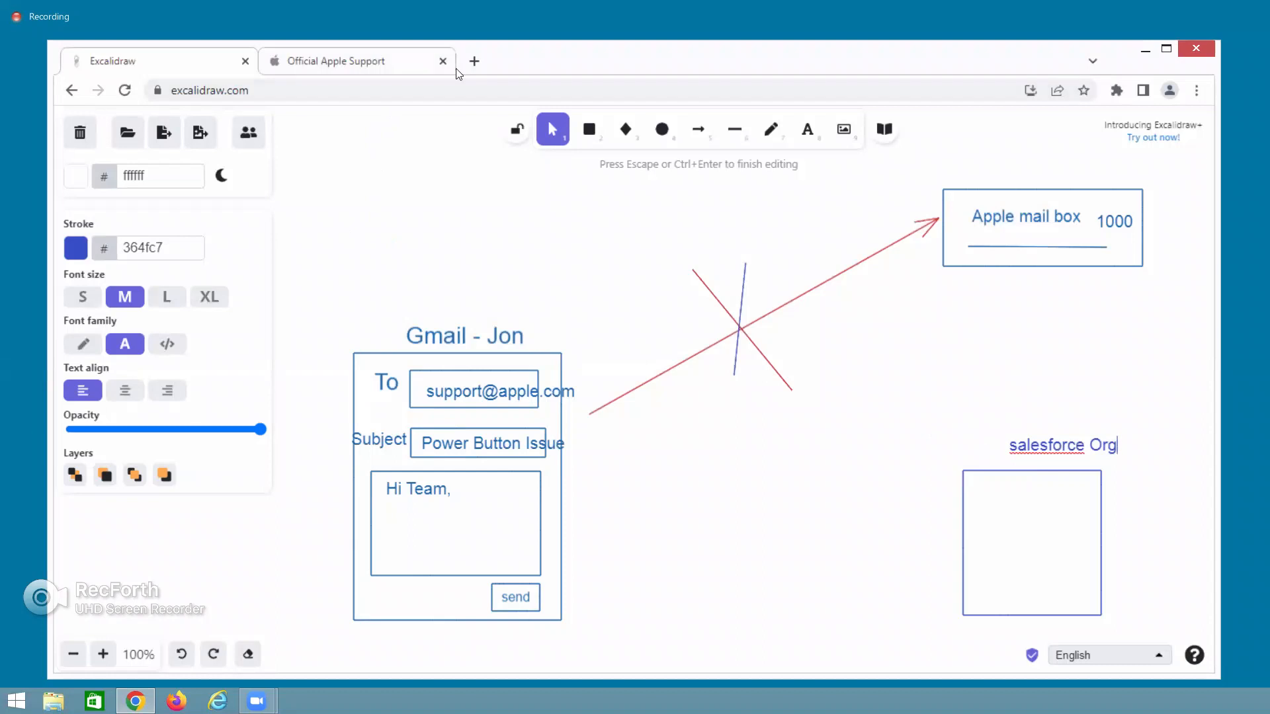
left_click(474, 61)
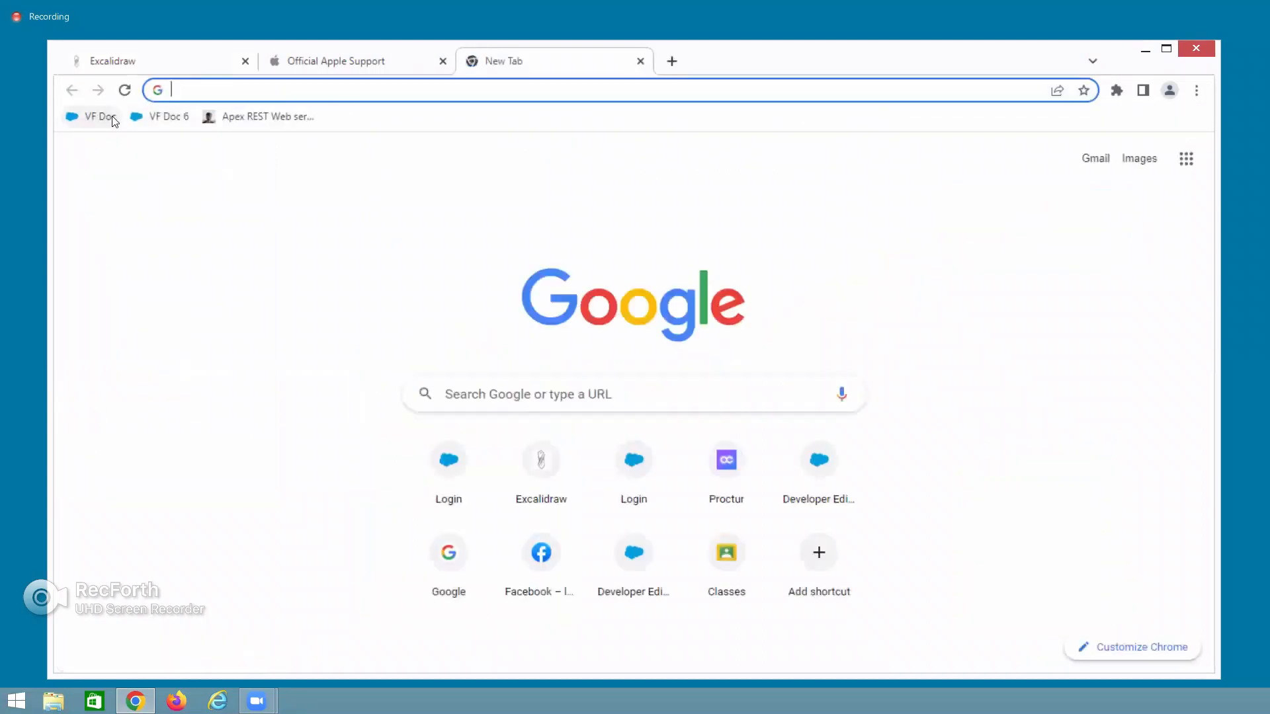
Log in at login.salesforce.com with the saved credentials, skipping the phone number prompt.
type("login.salesforce.com/?locale=in")
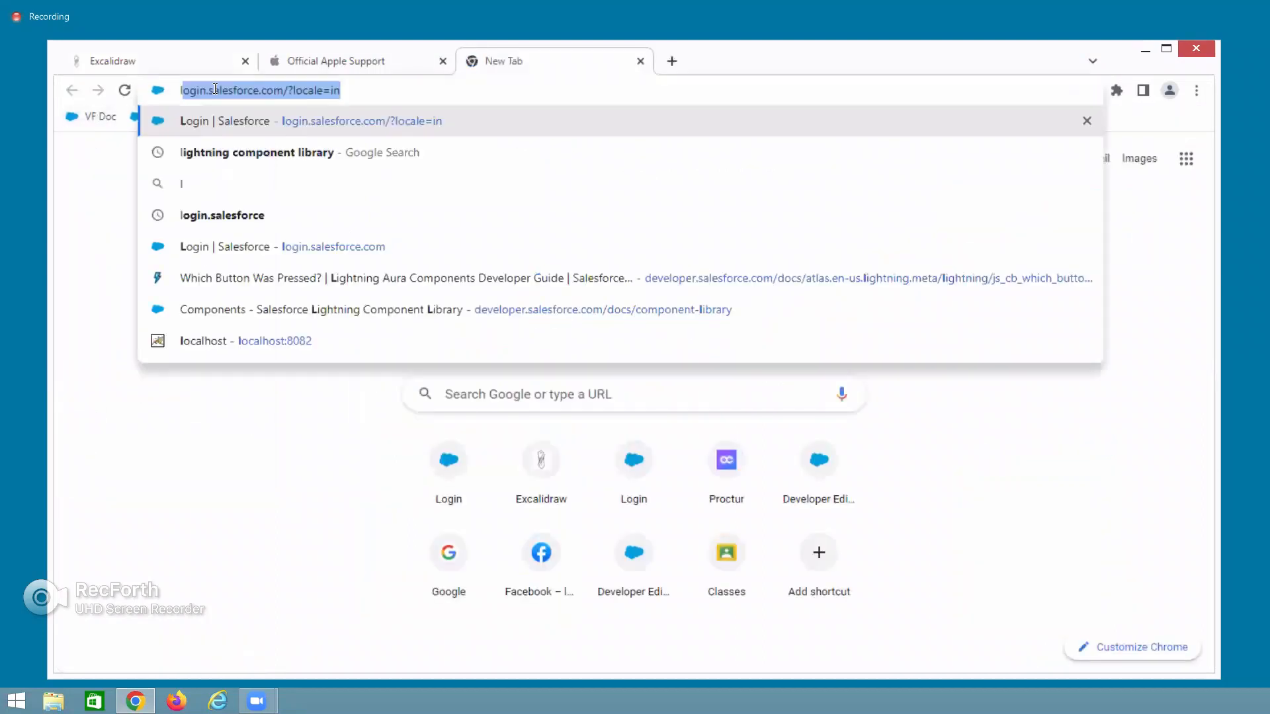
key("Right")
key("Return")
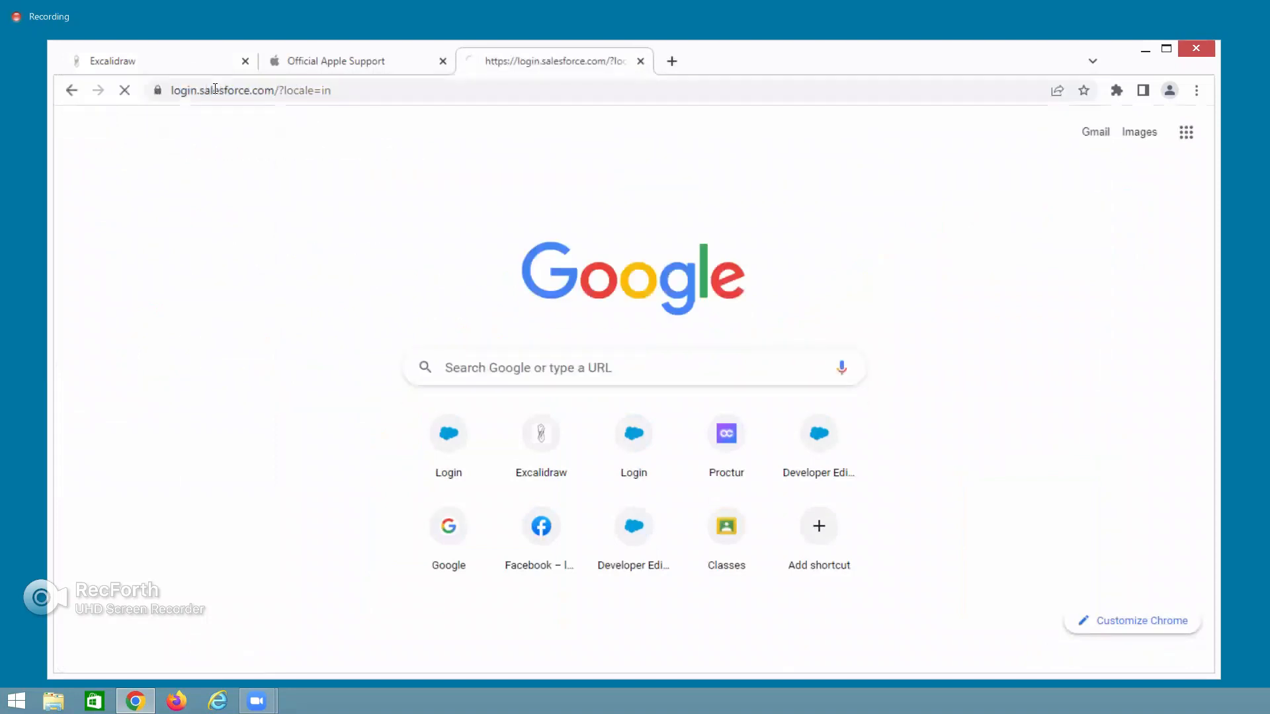
left_click(331, 322)
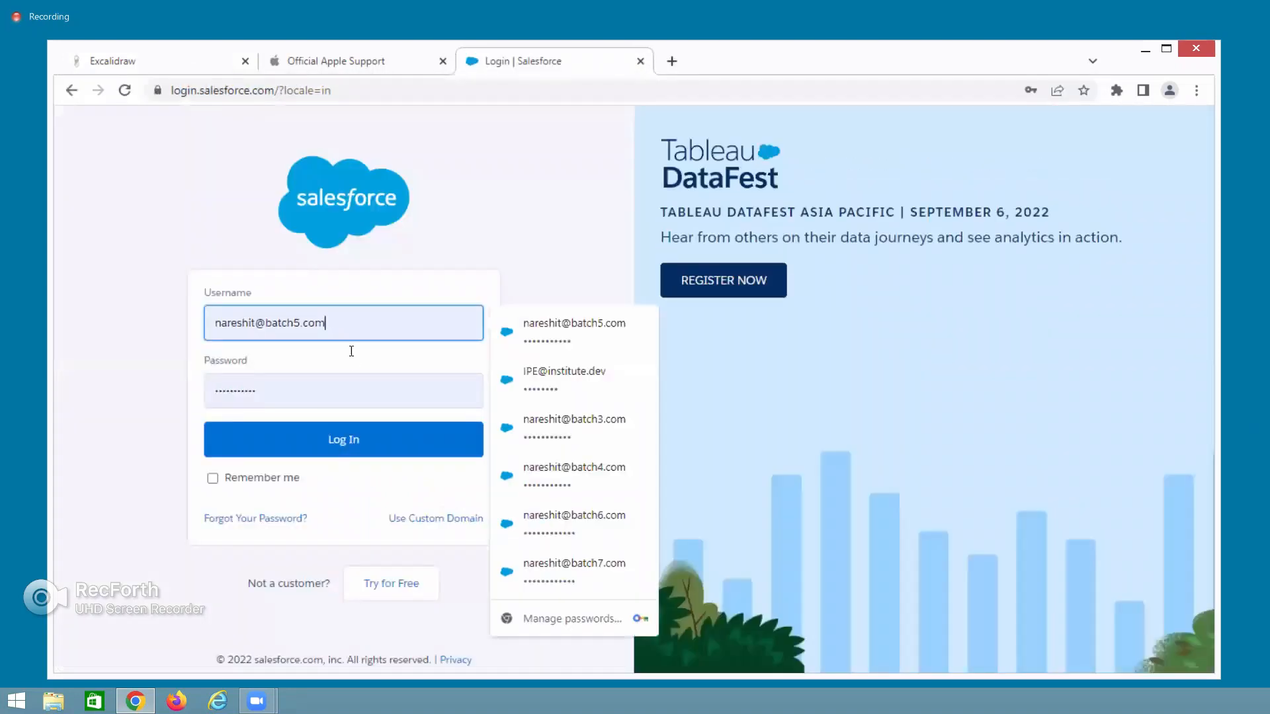
left_click(572, 567)
left_click(346, 439)
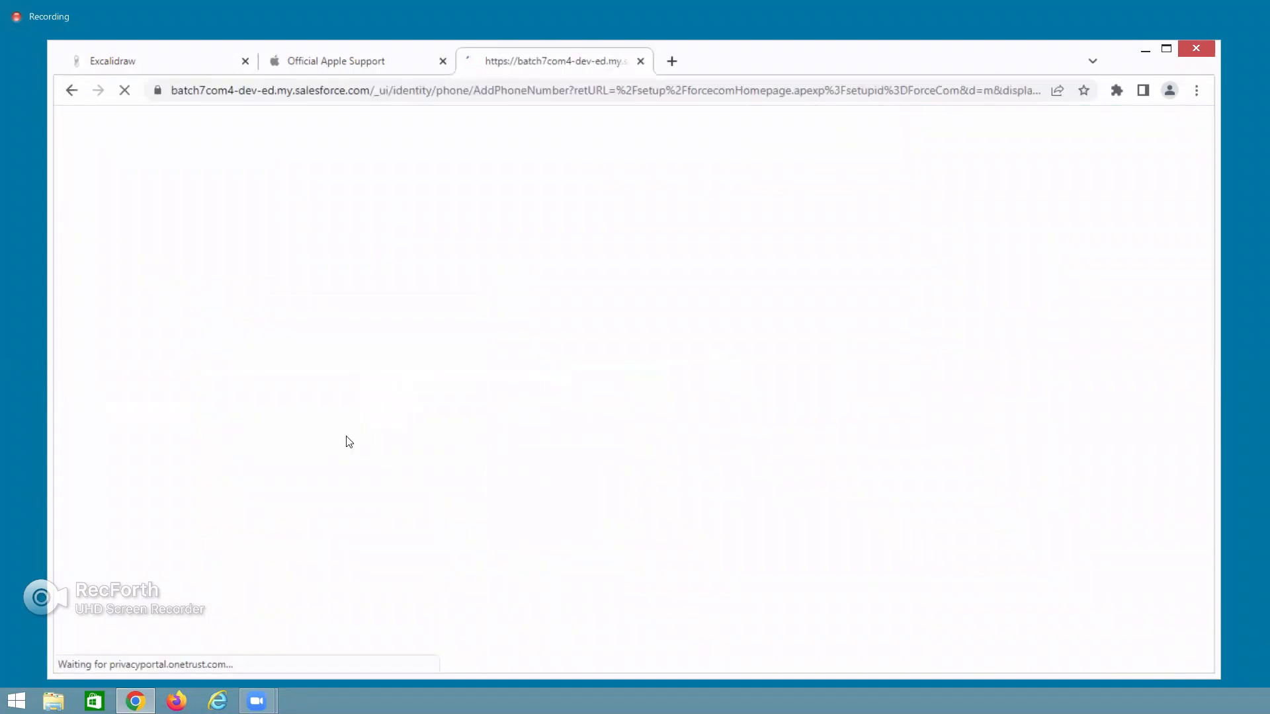
left_click(538, 570)
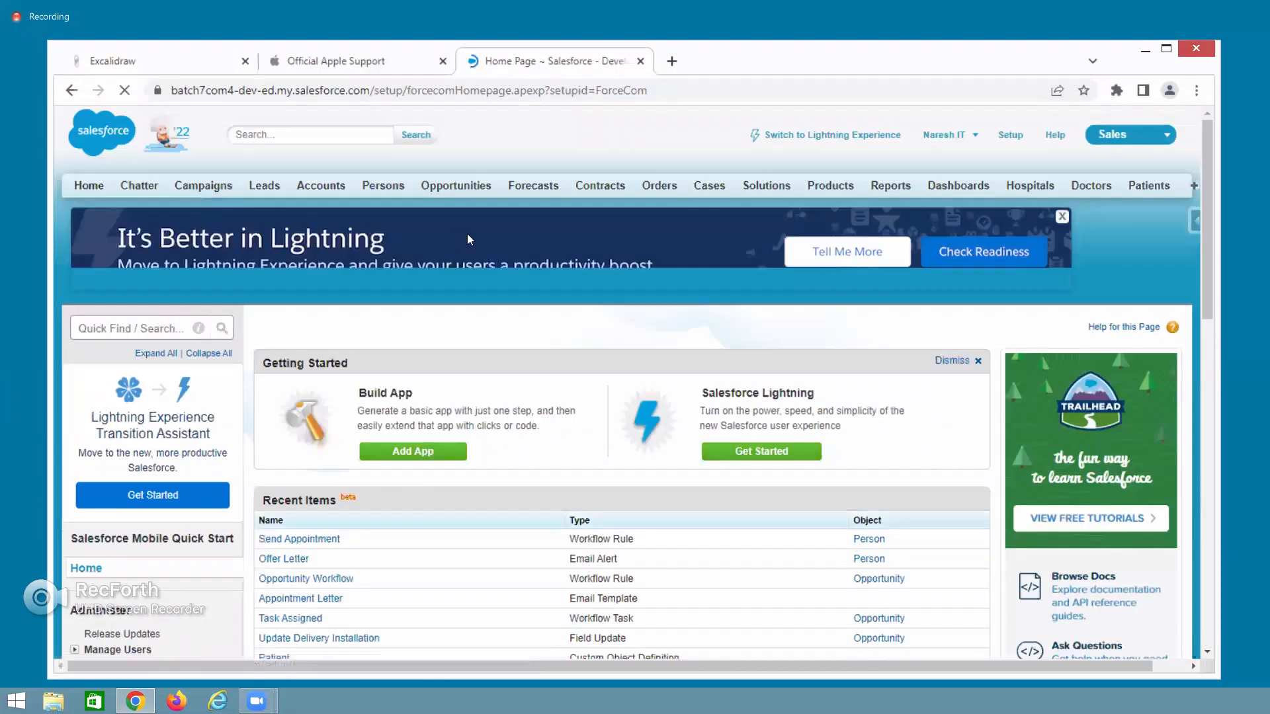
Open a blank New Case form from the Cases tab.
left_click(711, 191)
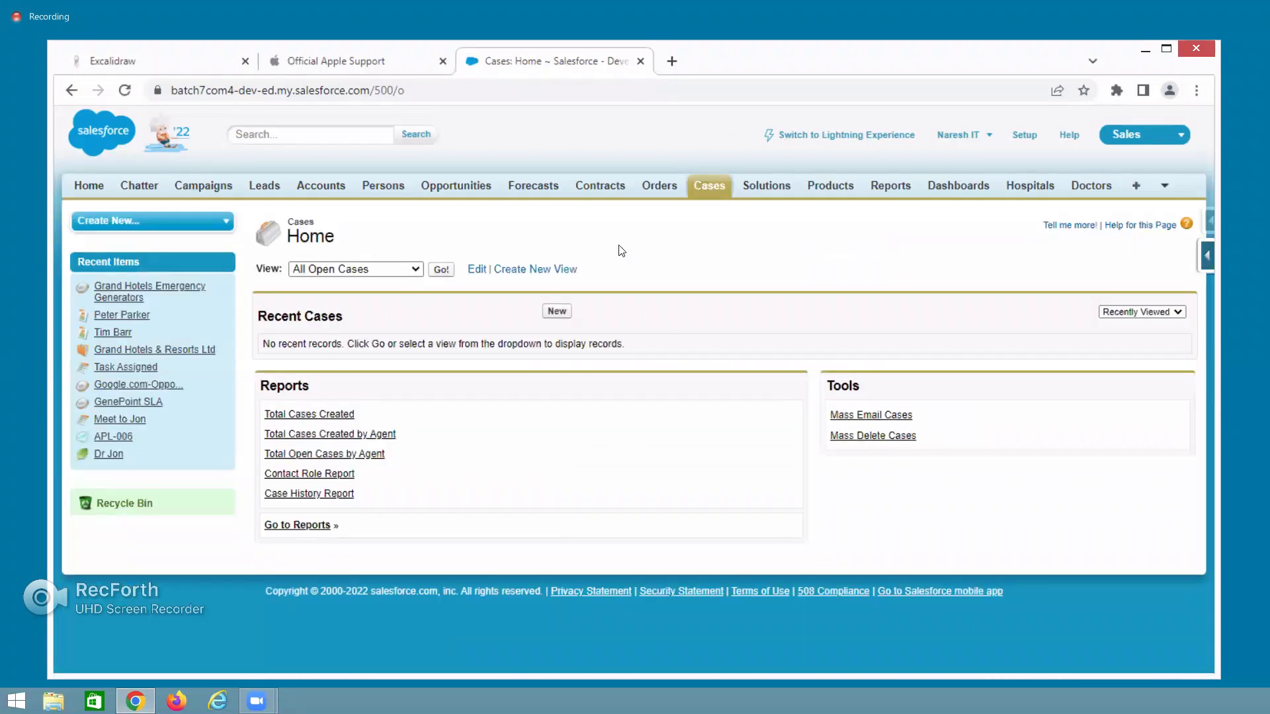
left_click(557, 312)
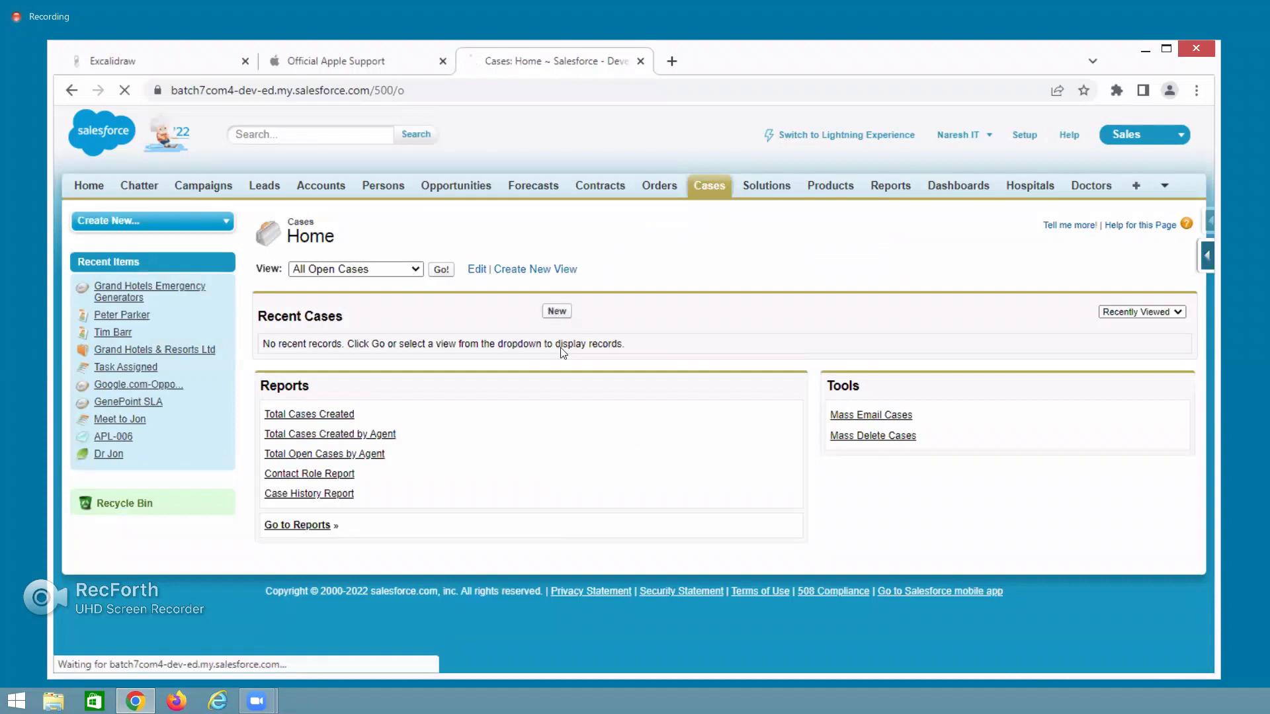
scroll(578, 492, "down", 1)
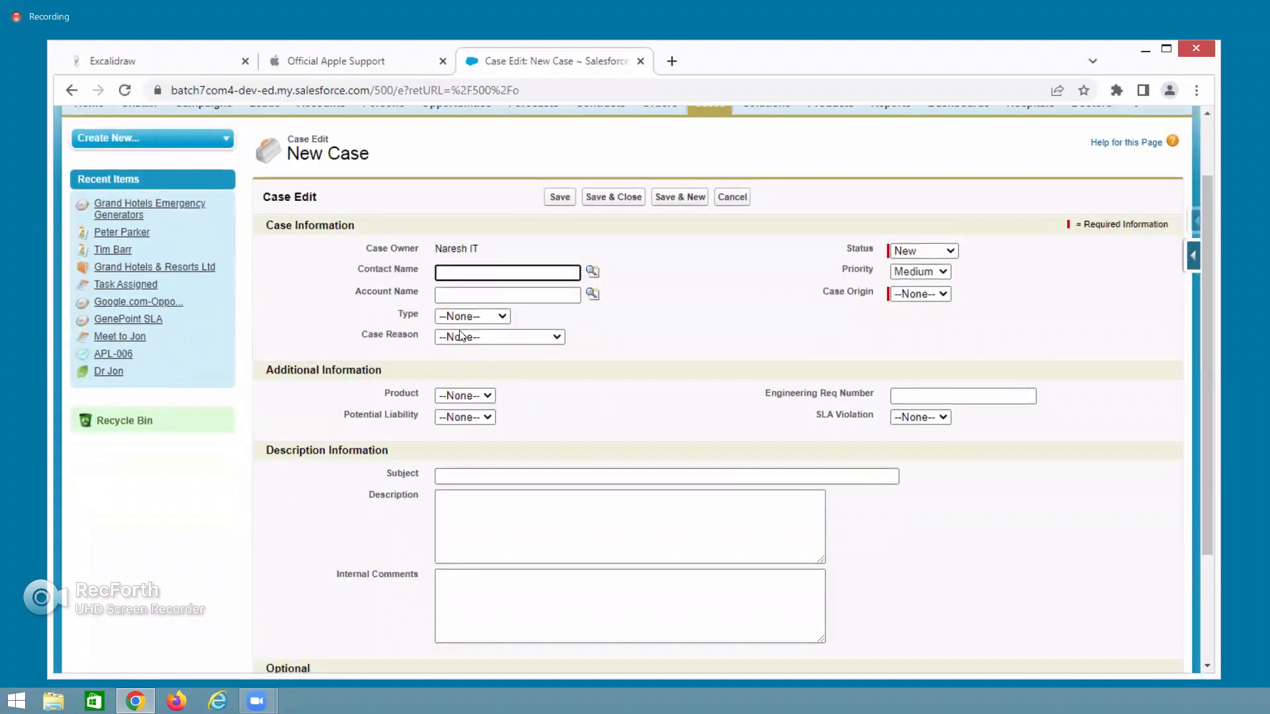
left_click_drag(353, 271, 426, 320)
Review the Product, Case Reason, Subject, Priority and Case Origin fields, then dismiss the Reminders popup.
left_click_drag(383, 395, 419, 395)
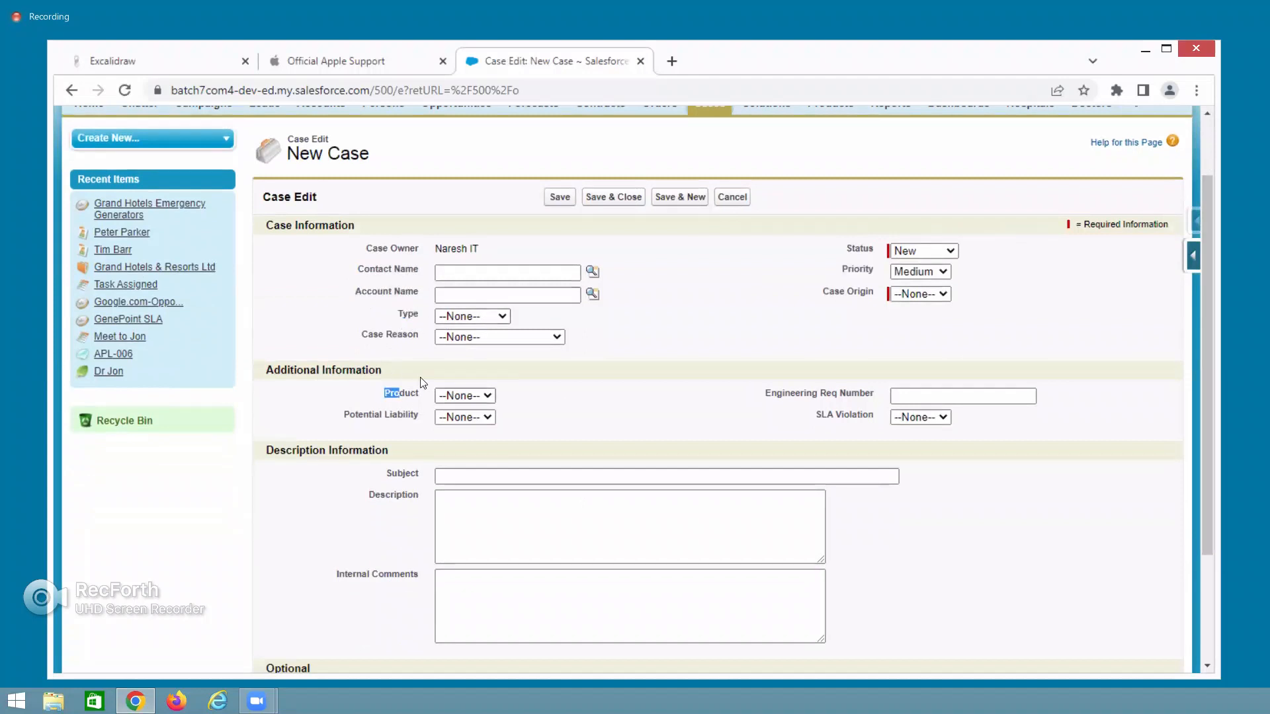
left_click_drag(362, 335, 398, 335)
left_click_drag(386, 473, 422, 496)
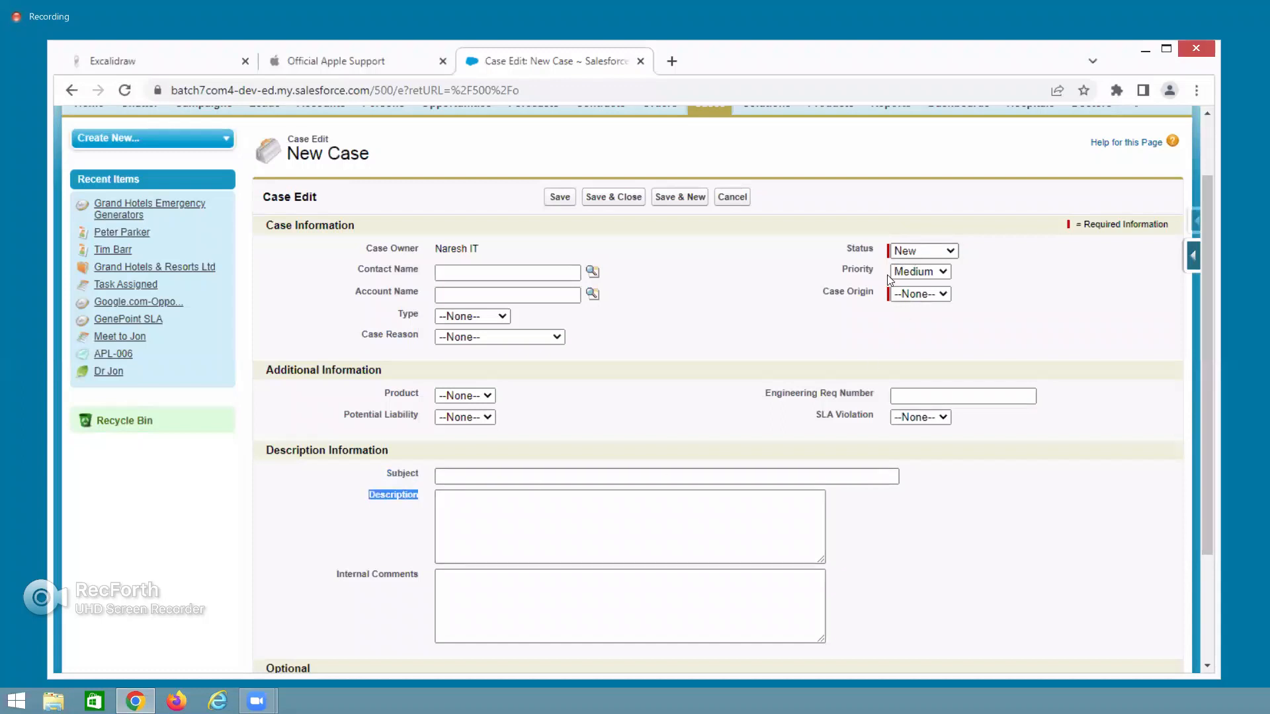
left_click_drag(831, 264, 871, 266)
left_click_drag(819, 302, 874, 296)
left_click(916, 293)
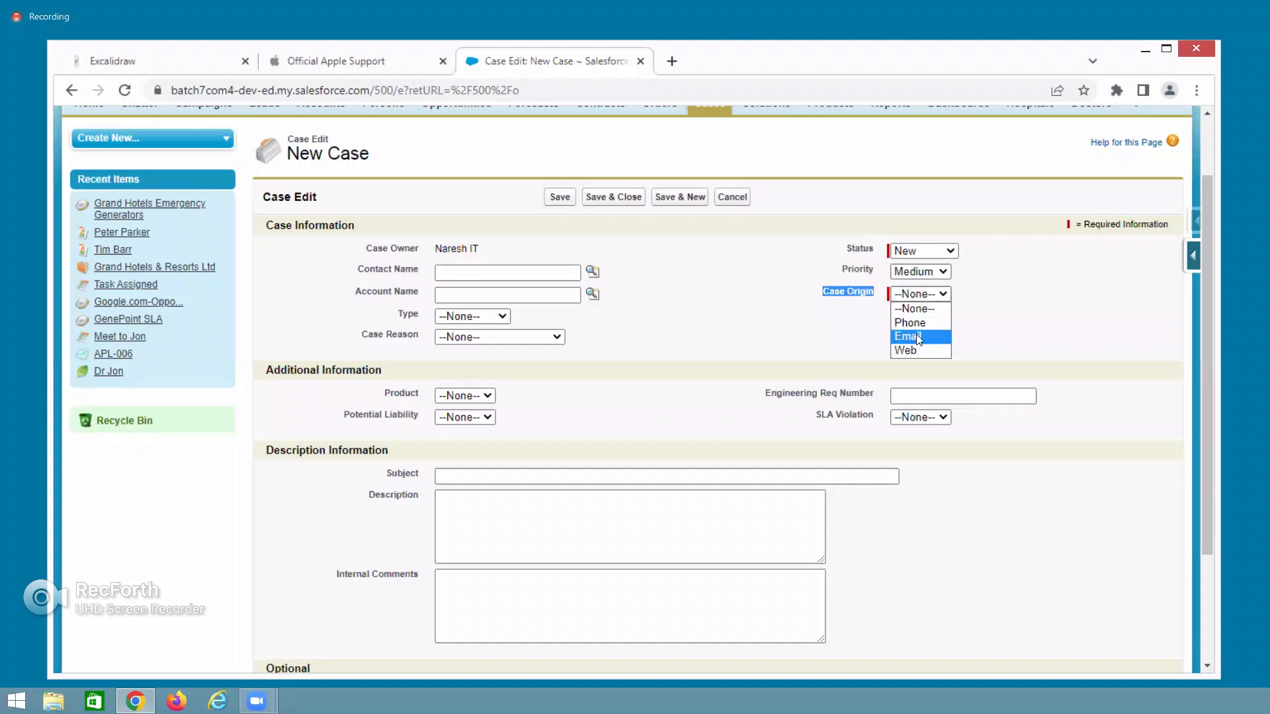
left_click(749, 372)
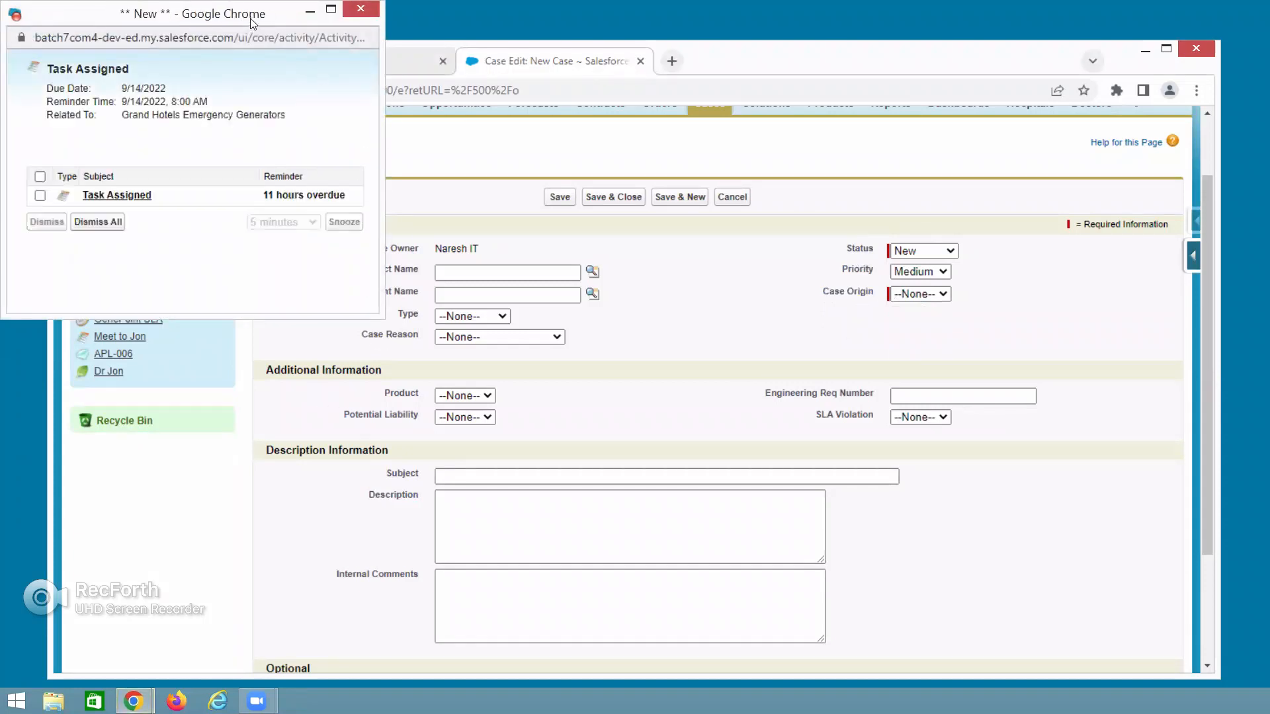
left_click_drag(251, 23, 354, 191)
left_click(465, 177)
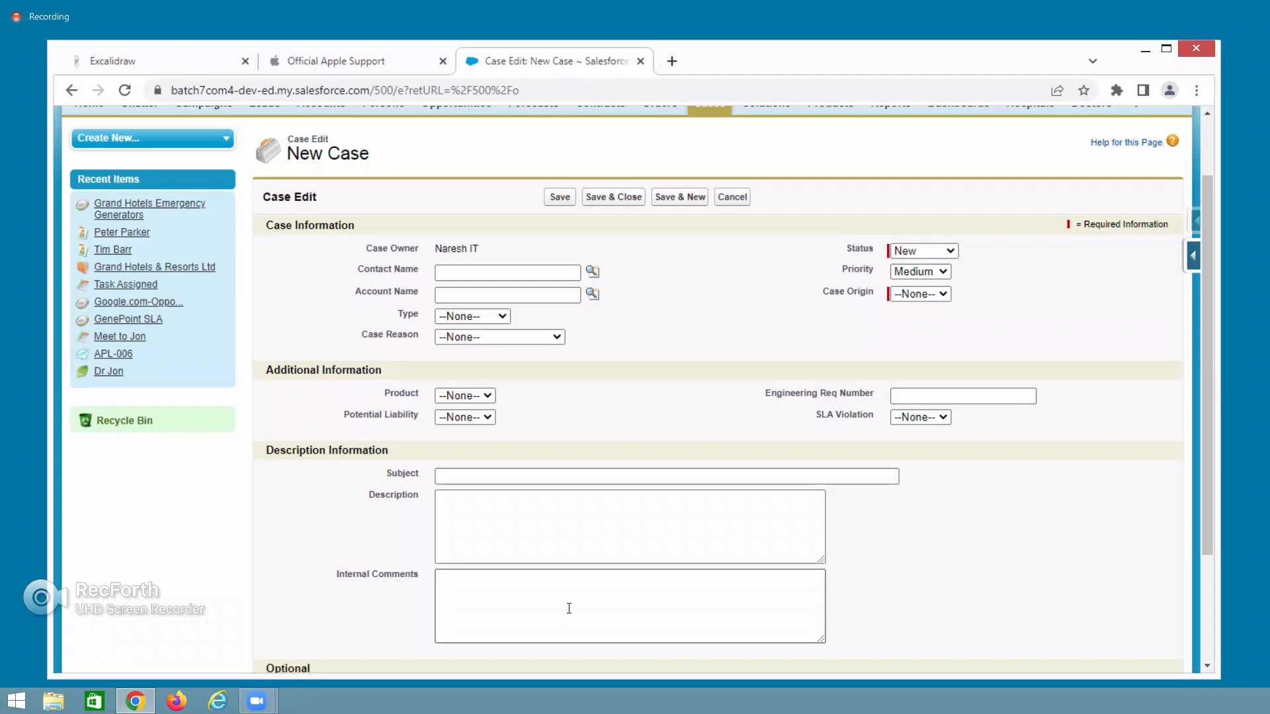
Back in the diagram, draw an arrow from the Gmail message to the 'salesforce Org' box.
left_click(205, 63)
left_click(399, 370)
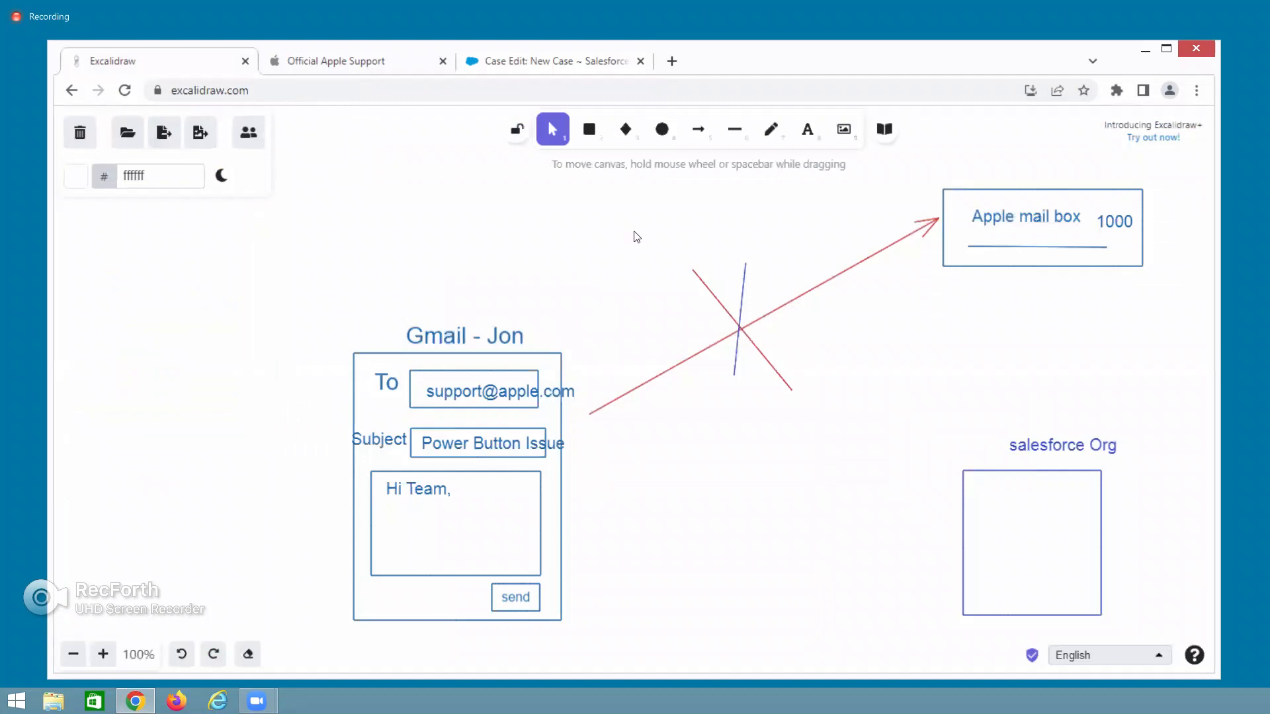
left_click(698, 129)
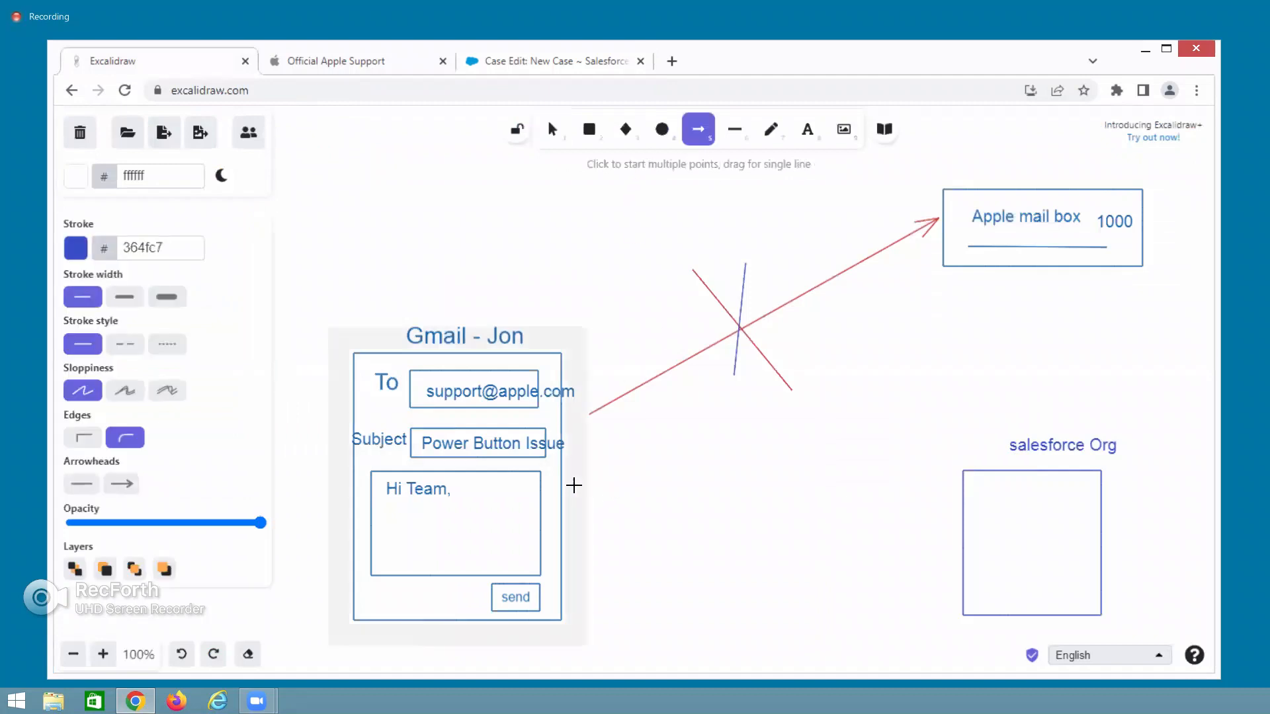
mouse_move(603, 495)
left_mouse_down()
mouse_move(859, 544)
mouse_move(927, 527)
left_mouse_up()
left_click(926, 569)
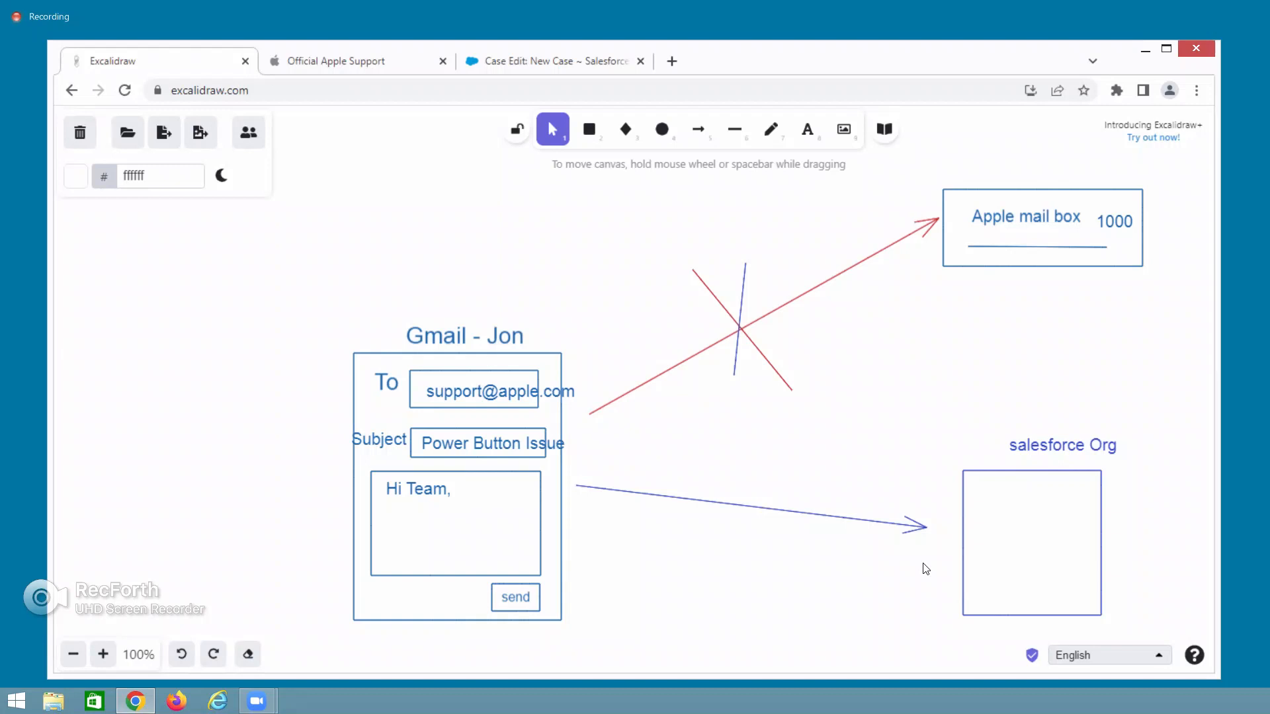
Add a salesforce.com email address as a text label inside the salesforce Org rectangle.
double_click(996, 521)
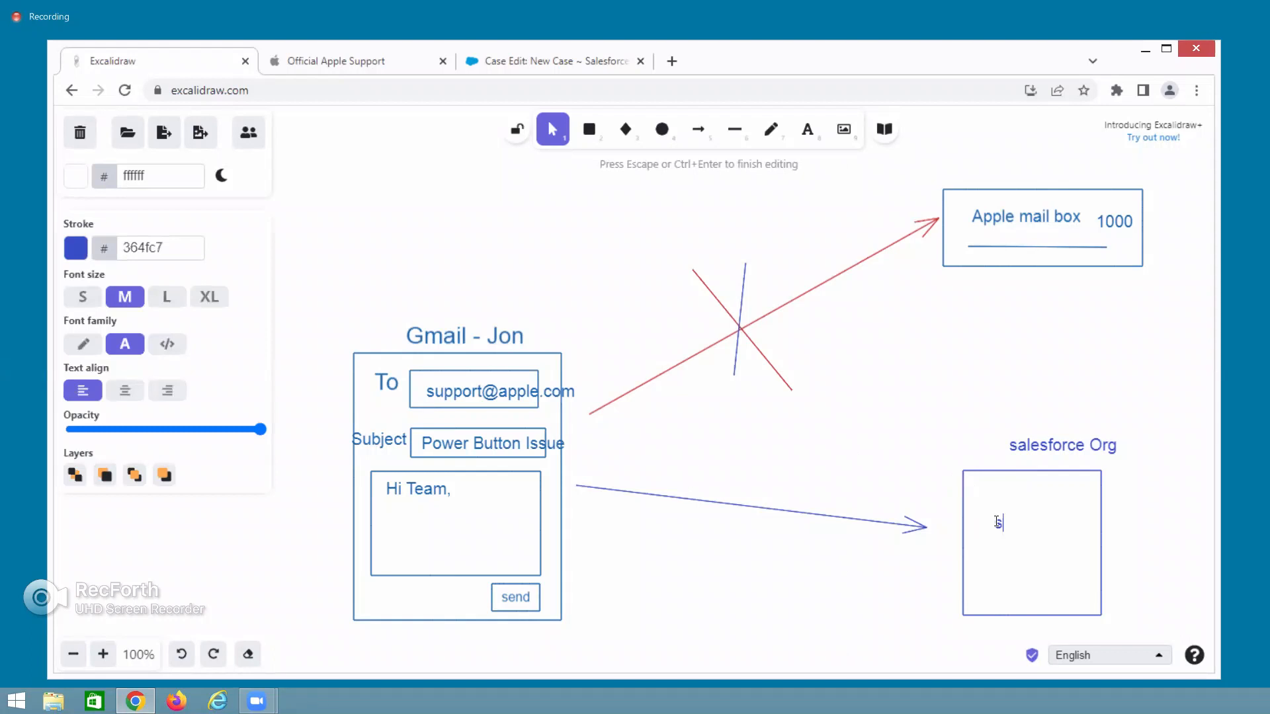
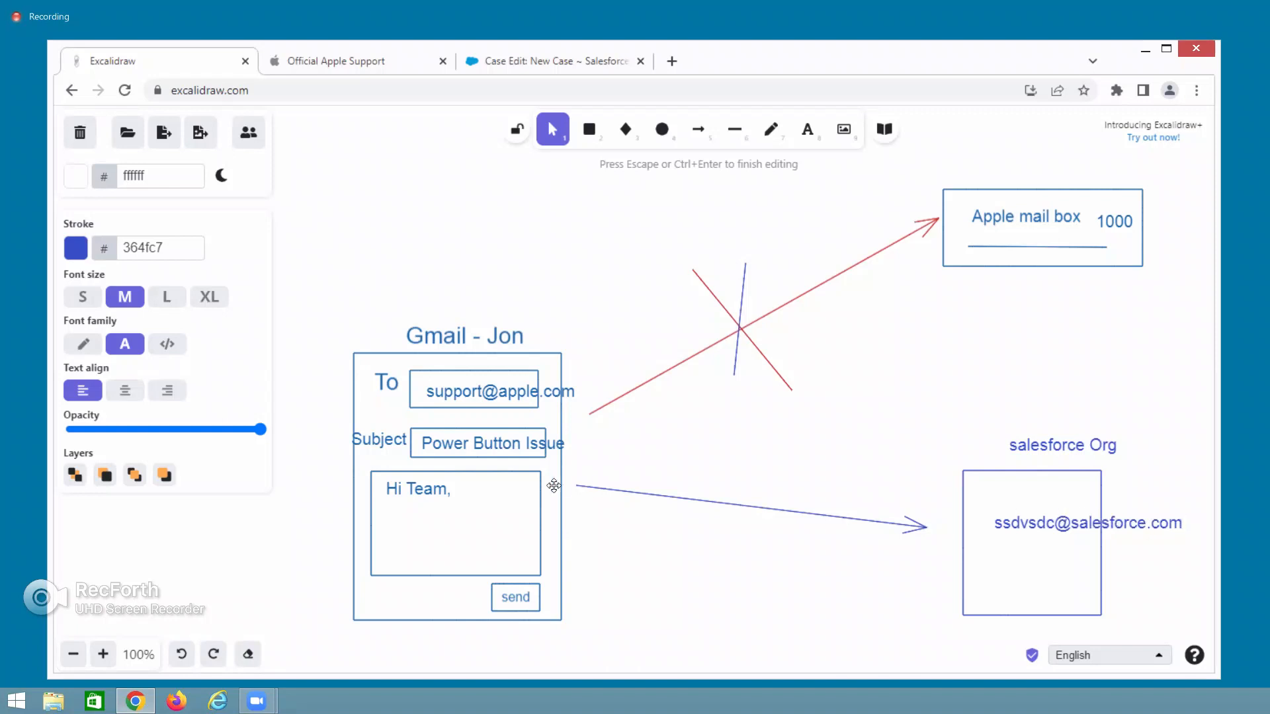
left_click(479, 392)
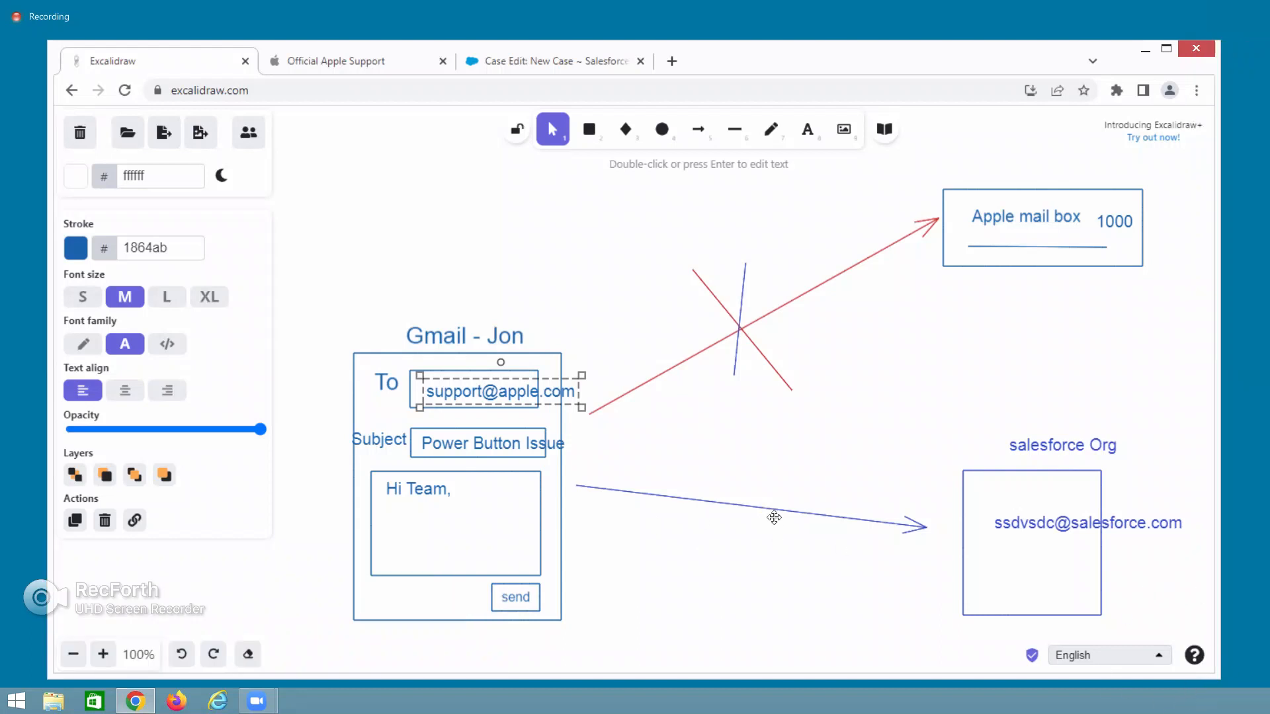
Highlight the name part before the @ in the salesforce Org address, then return to the New Case form.
double_click(1033, 522)
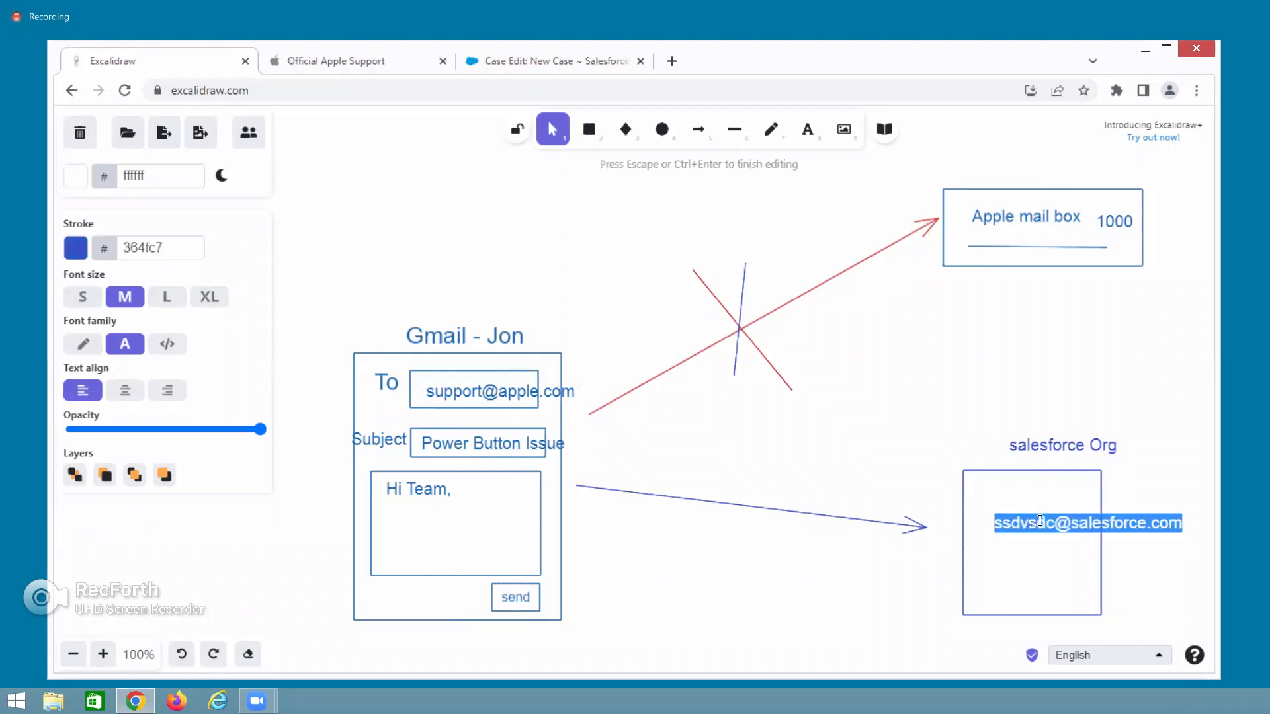
left_click(1053, 523)
left_click_drag(1054, 523, 998, 523)
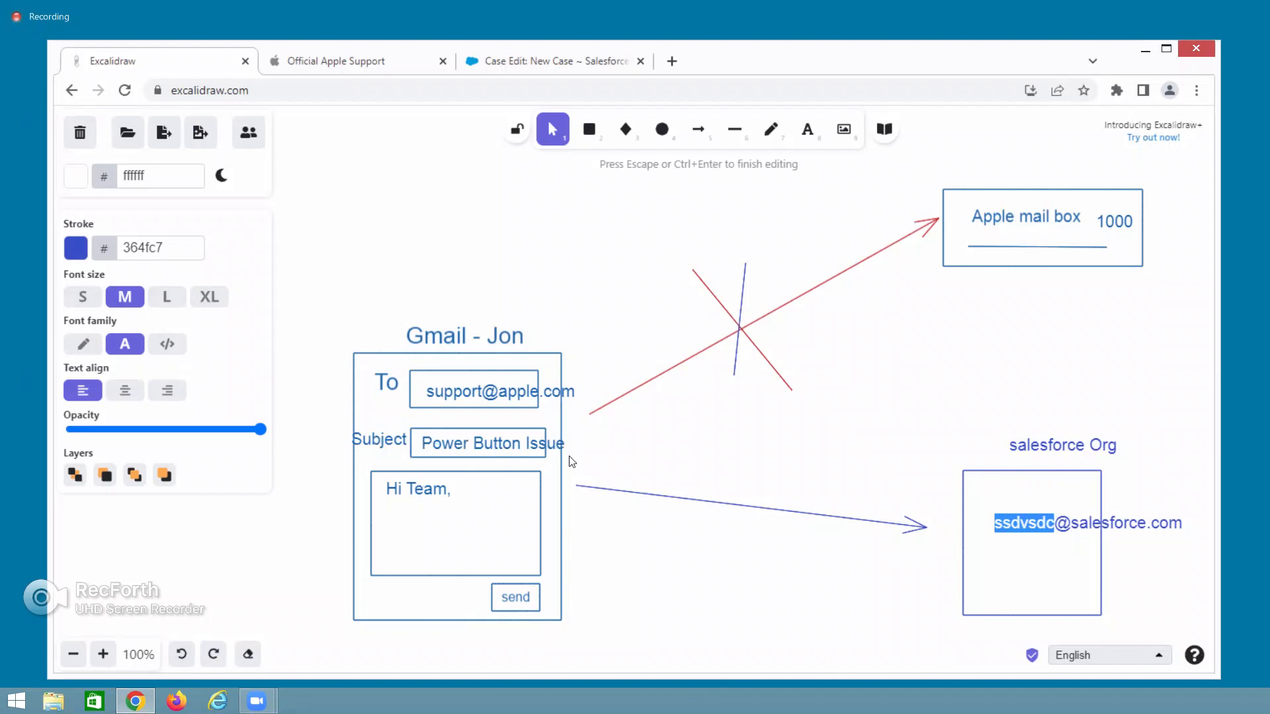
left_click(514, 67)
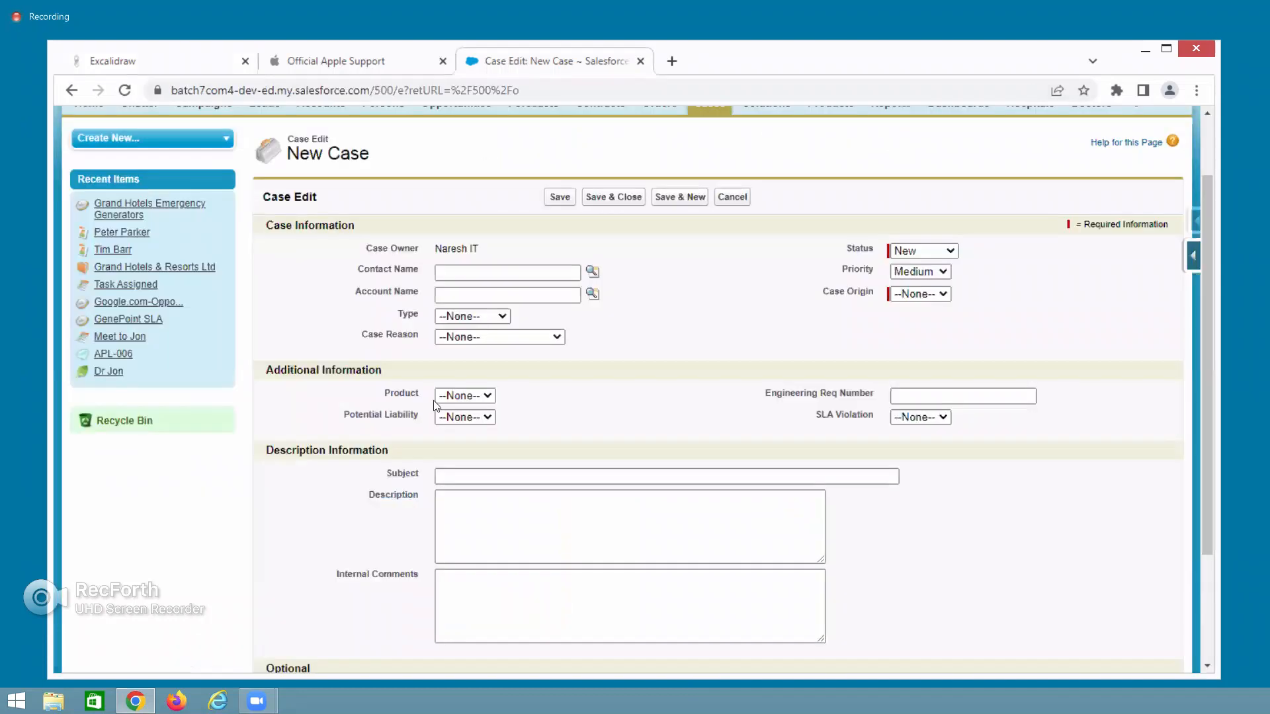
Highlight the Subject label on the New Case form, then go back to the Excalidraw diagram.
double_click(401, 475)
left_click(173, 73)
left_click(173, 62)
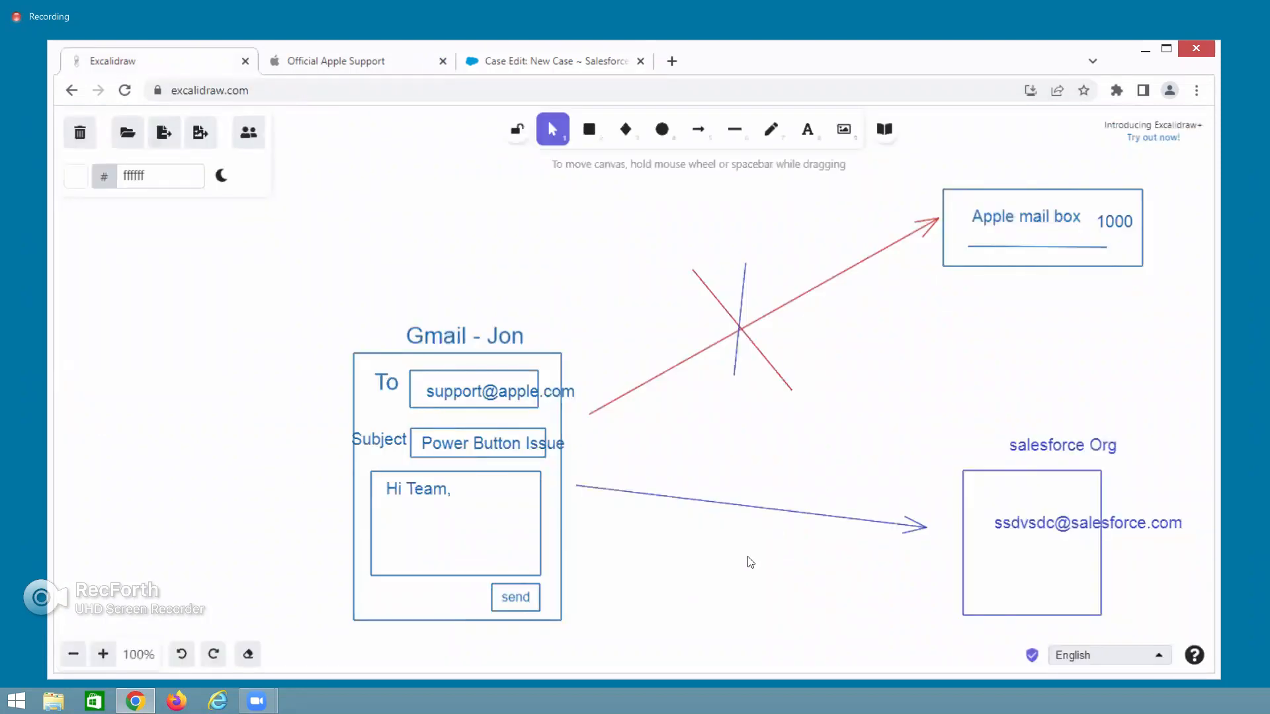
Type the placeholder 'efewferfeferfefewfewf' into the salesforce Org box's address text and finish editing.
scroll(751, 563, "down", 3)
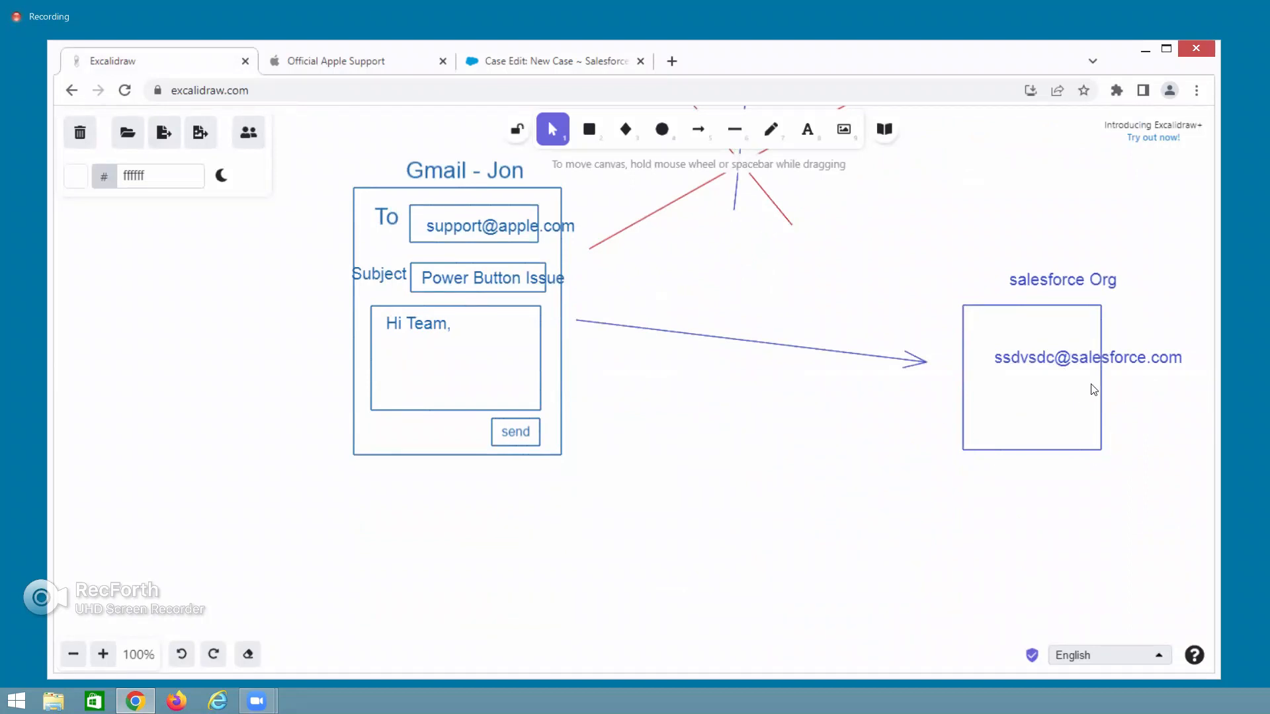
double_click(1025, 360)
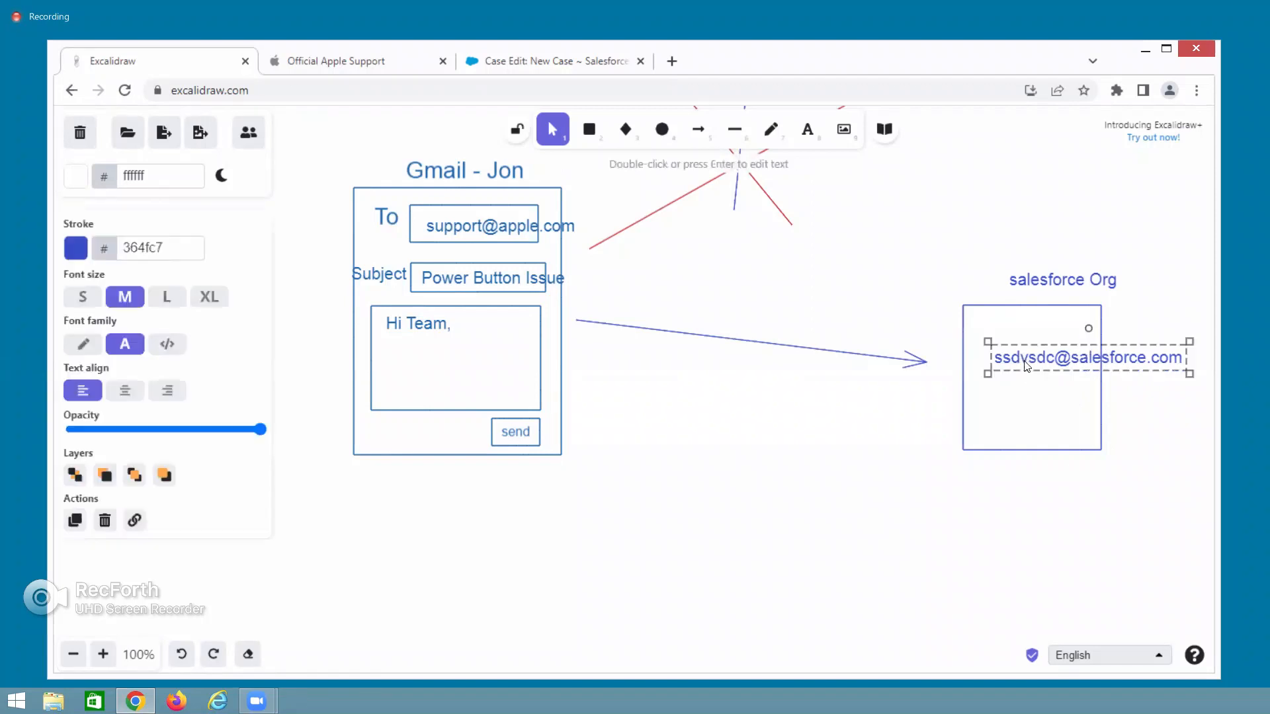
double_click(1025, 361)
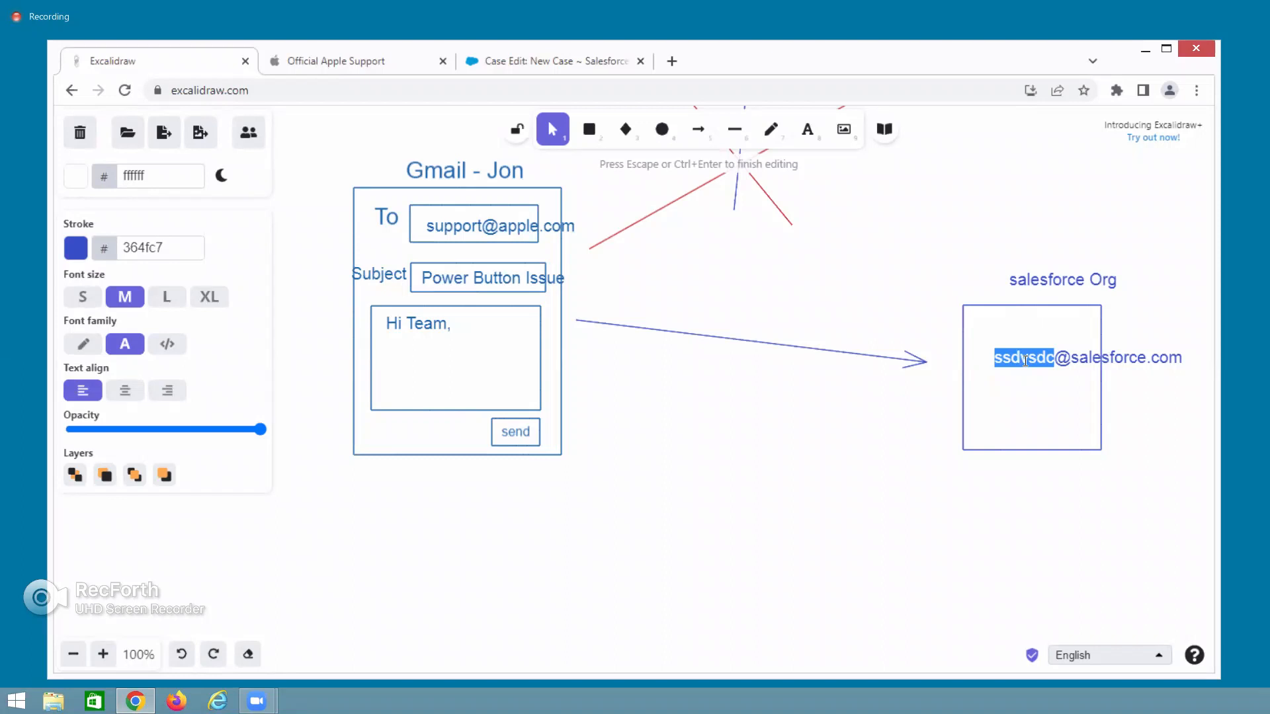
left_click(1003, 358)
type("efewferfefer")
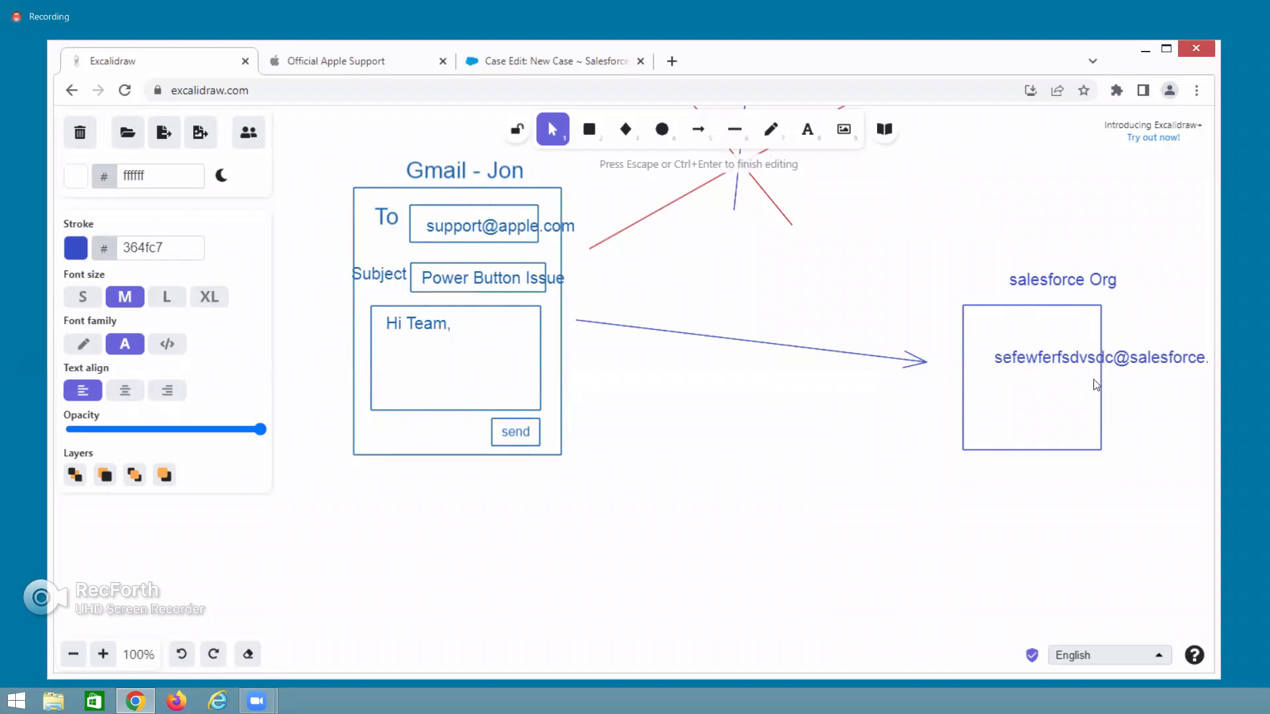
type("fefewfewf")
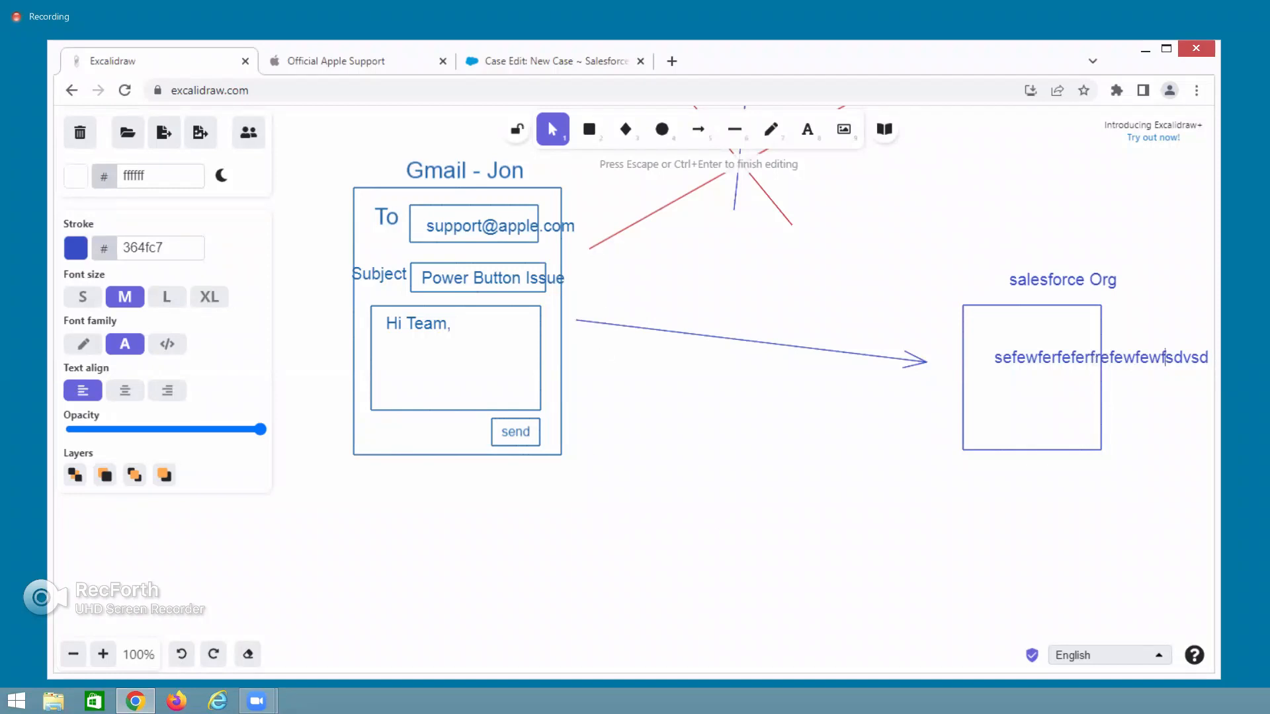
key("Escape")
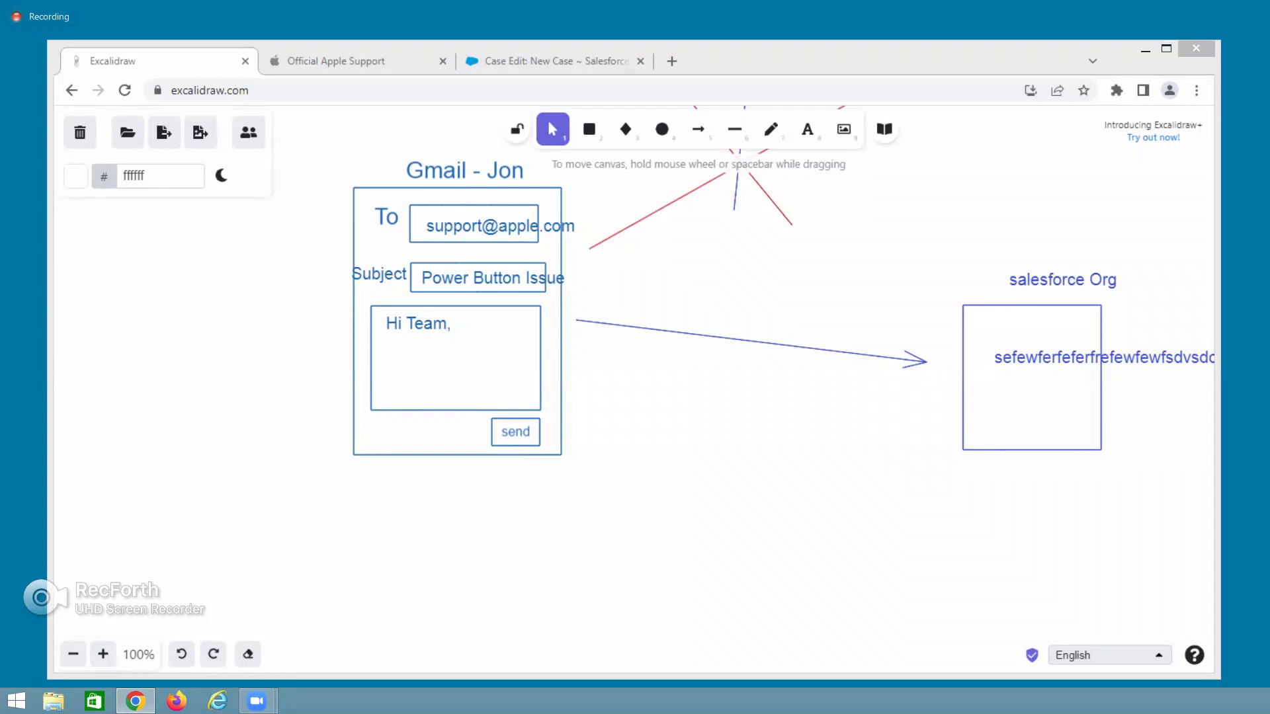
Move the salesforce address text just above the salesforce Org box, then switch to Apple Support.
left_click(859, 613)
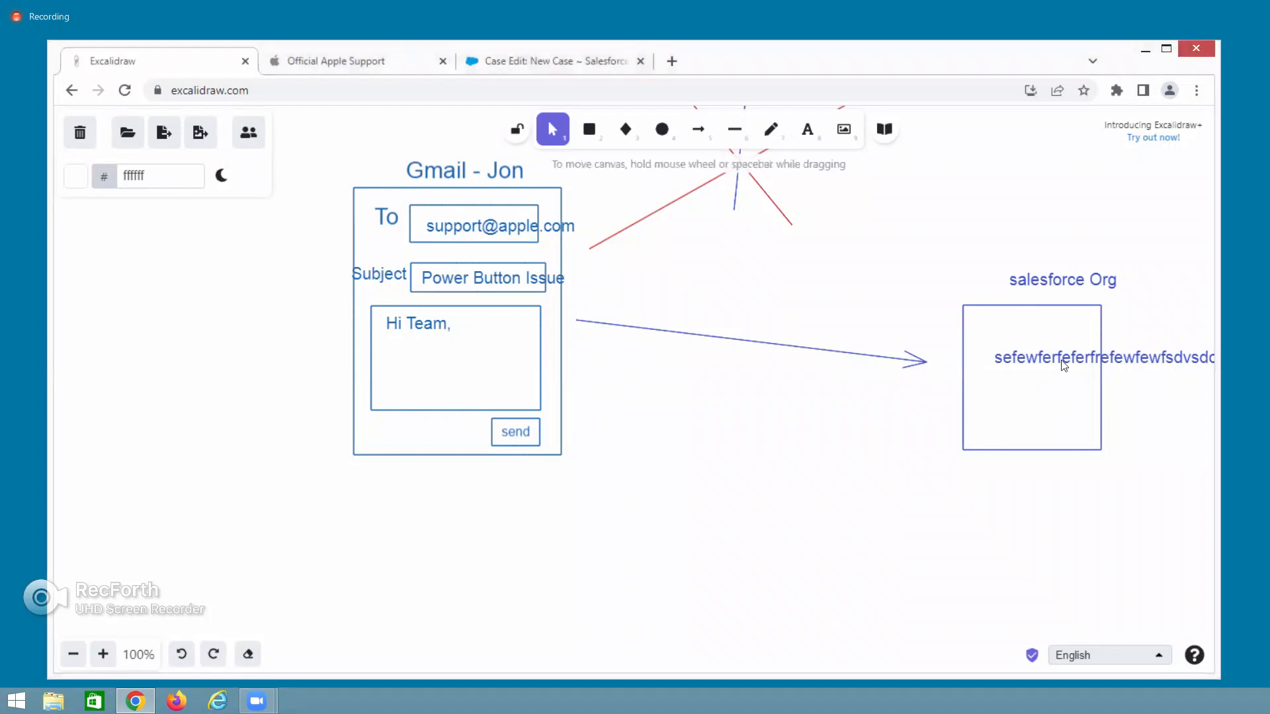
left_click_drag(1069, 360, 909, 322)
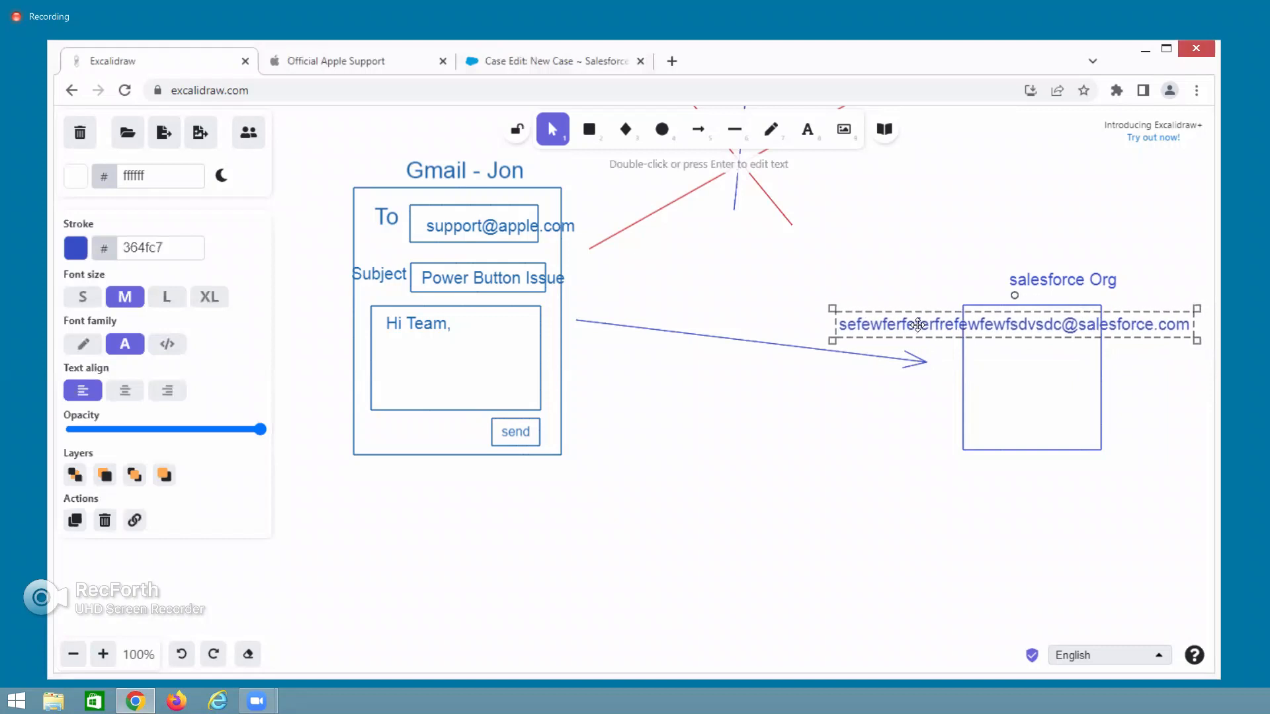
left_click(835, 430)
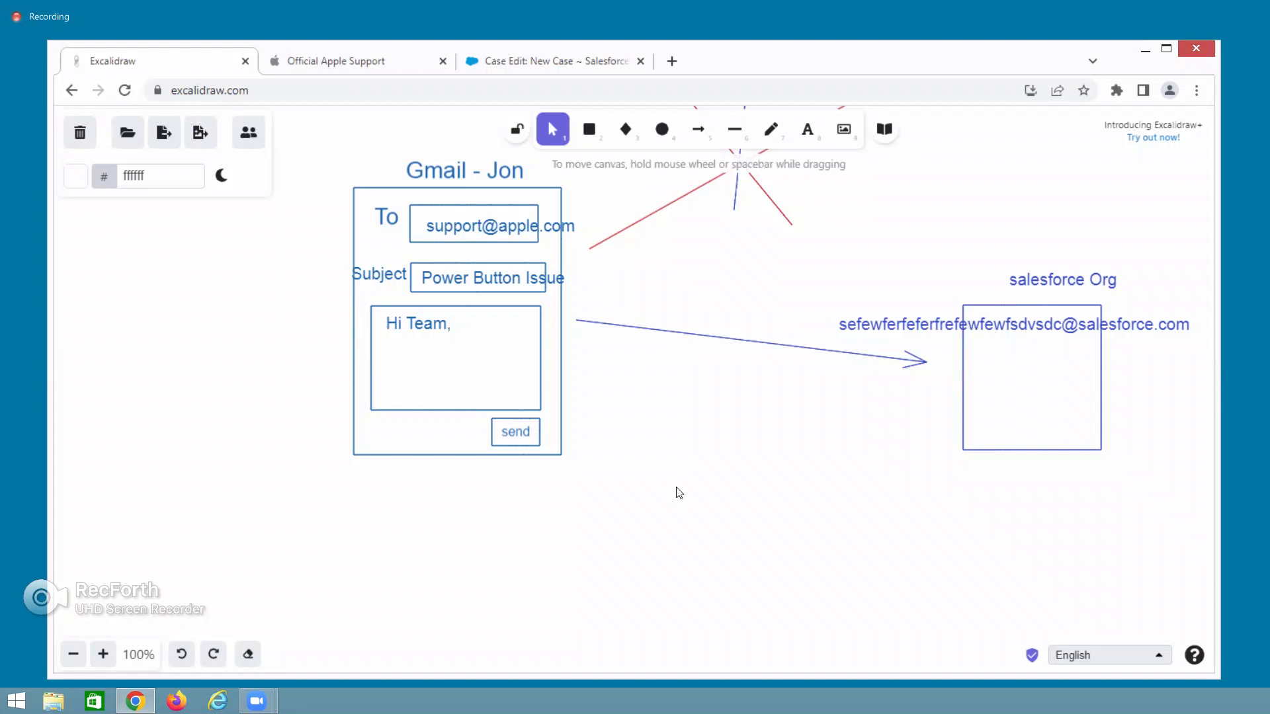
left_click(319, 58)
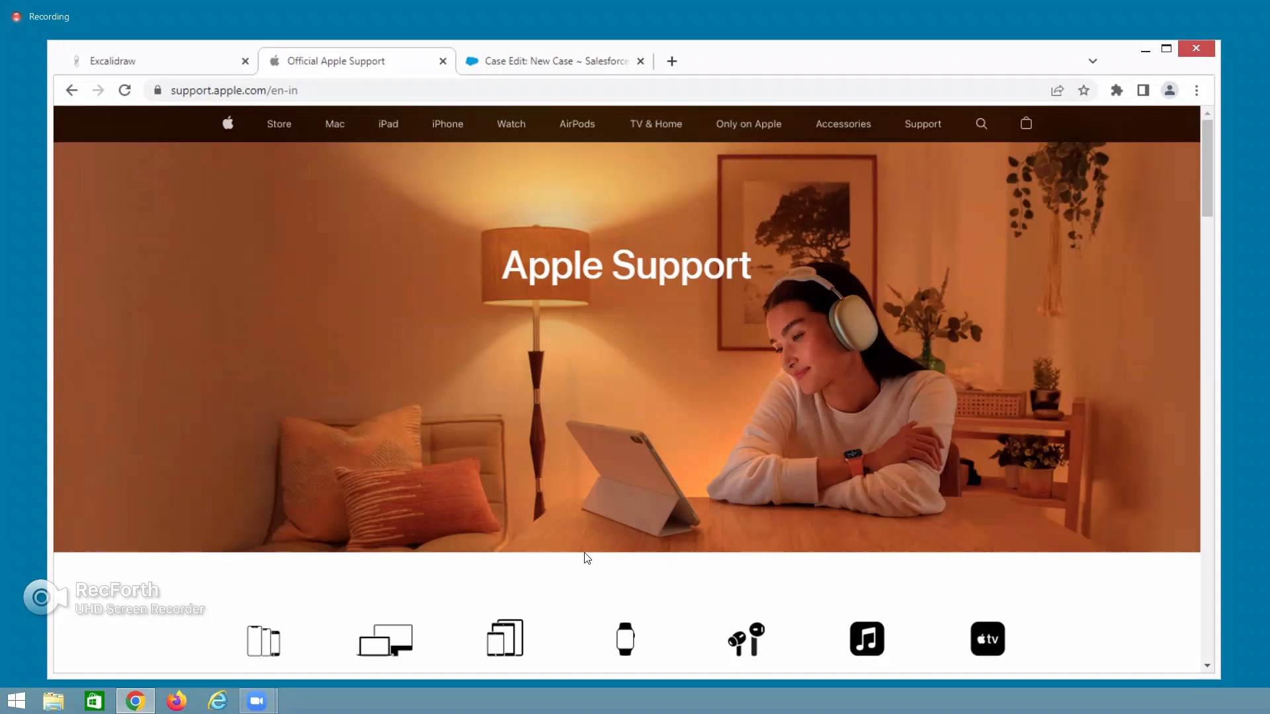
Return to the Salesforce New Case form and scroll up to its header.
left_click(500, 62)
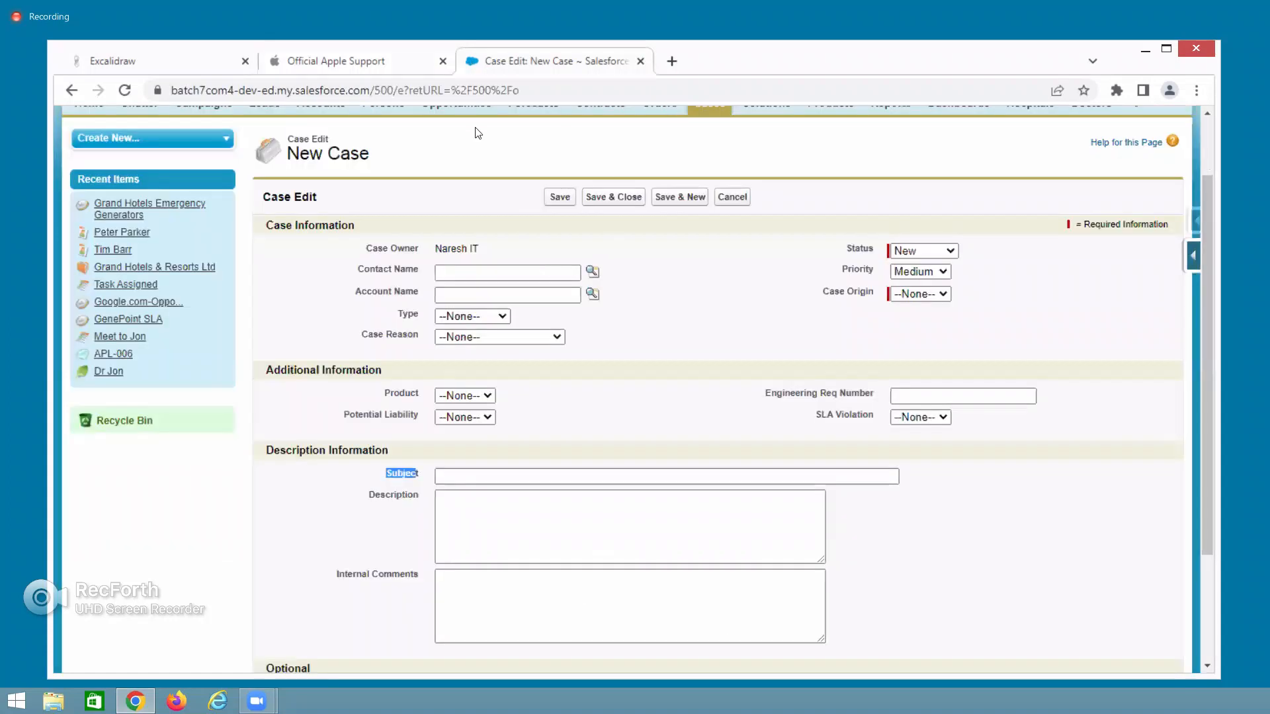
scroll(345, 595, "up", 2)
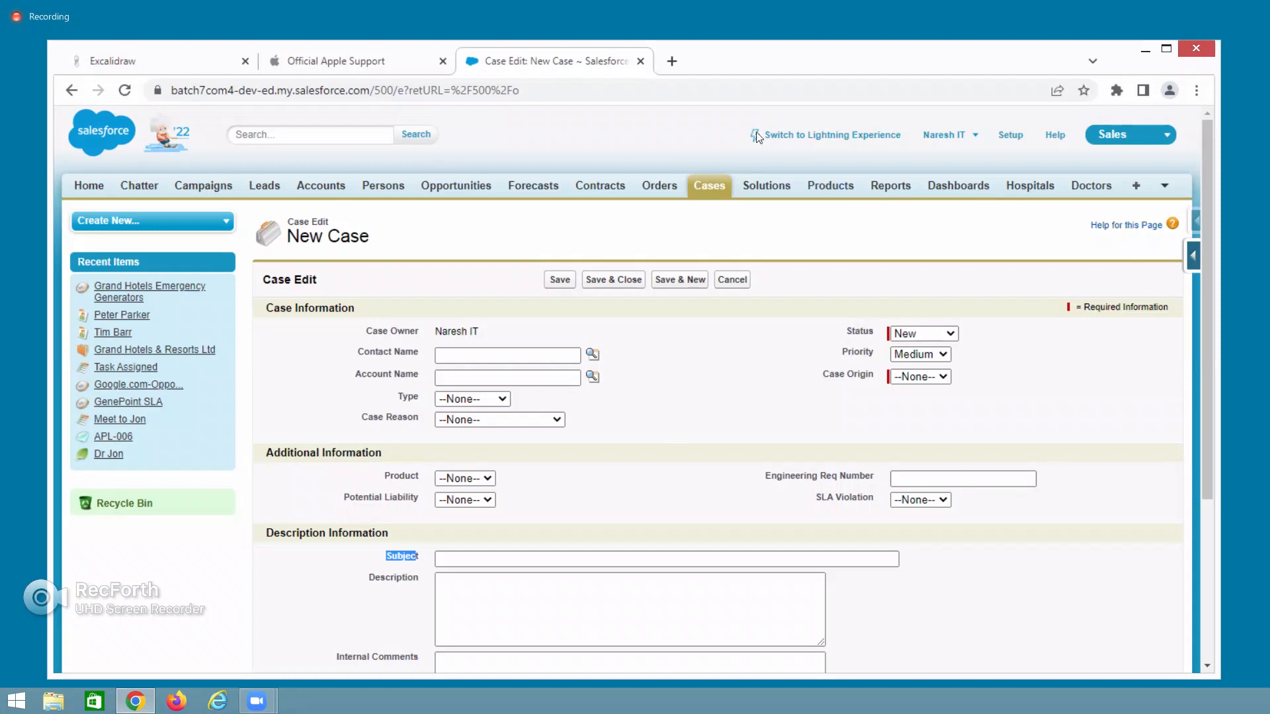
In the diagram, delete the blue crossing line, the red arrow and the remaining red line.
left_click(213, 70)
scroll(662, 509, "up", 5)
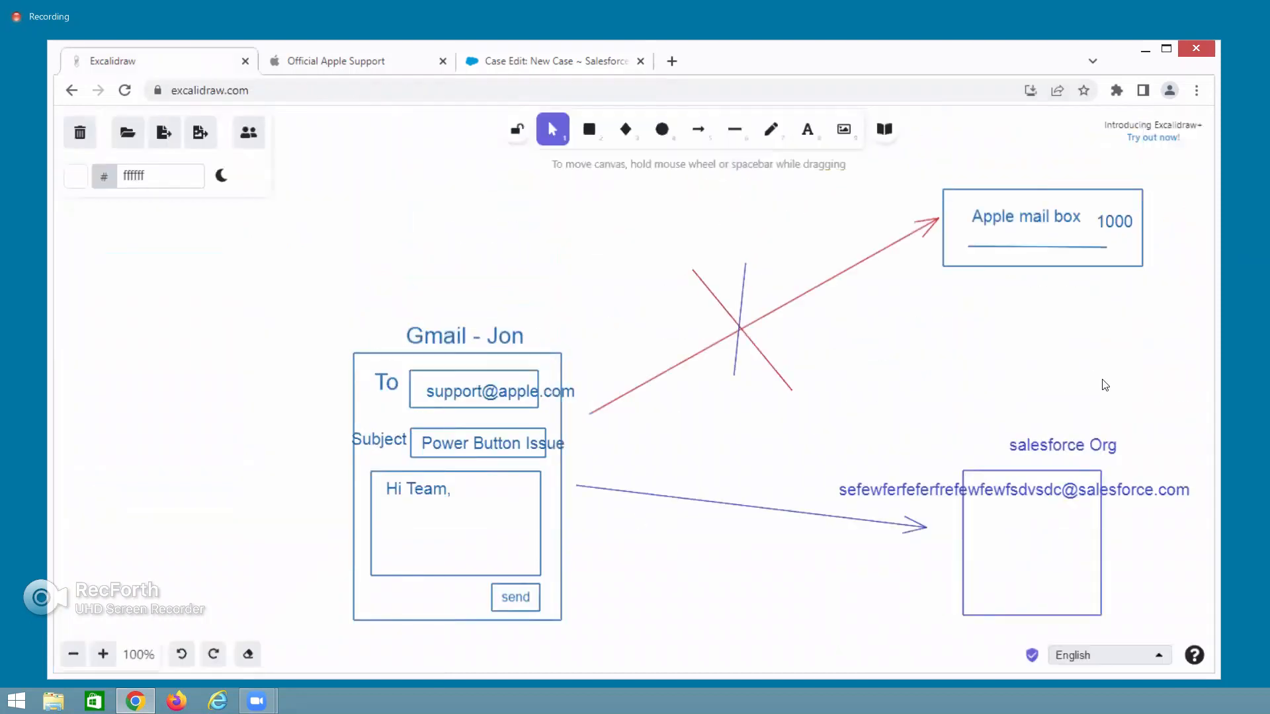
left_click(740, 327)
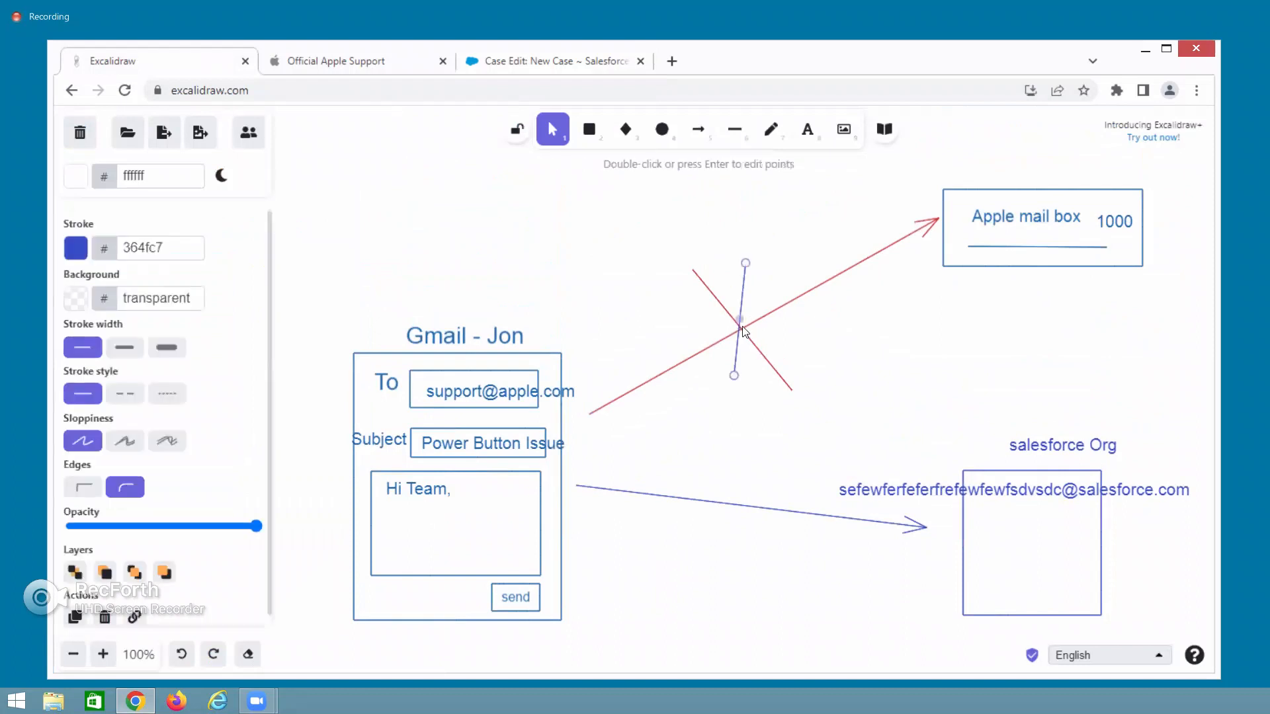
key("Delete")
left_click(764, 316)
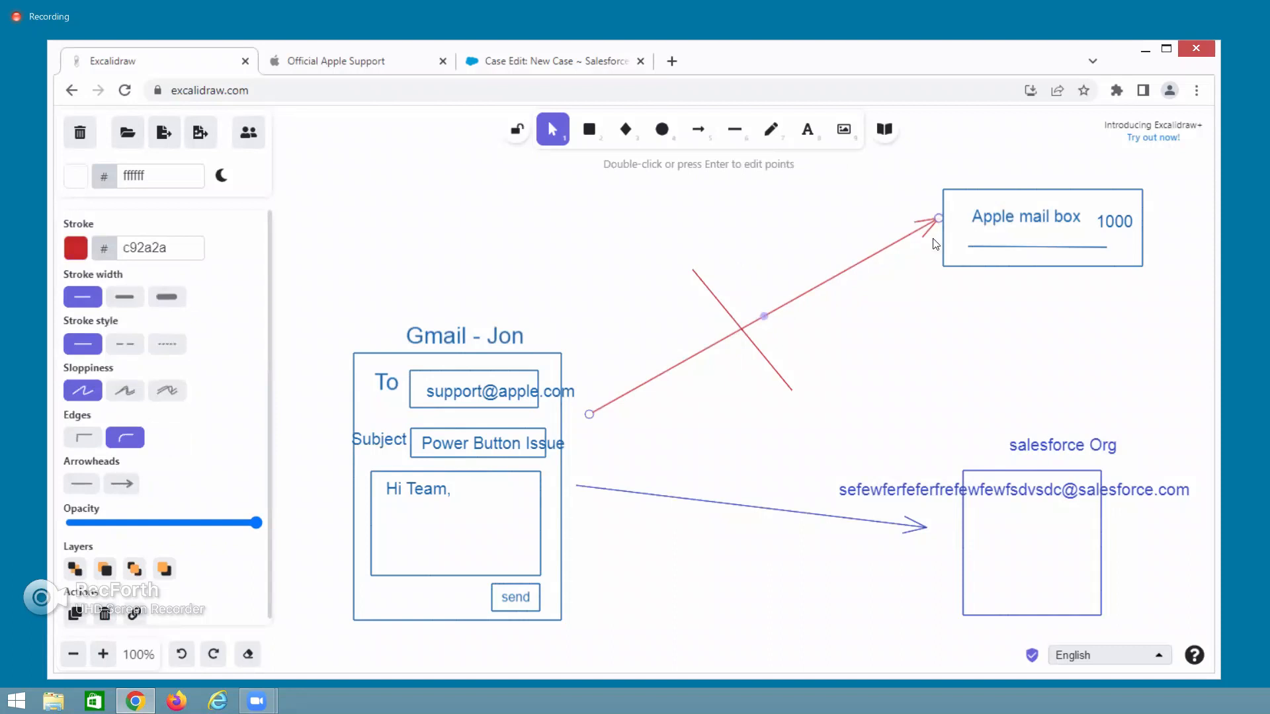
key("Delete")
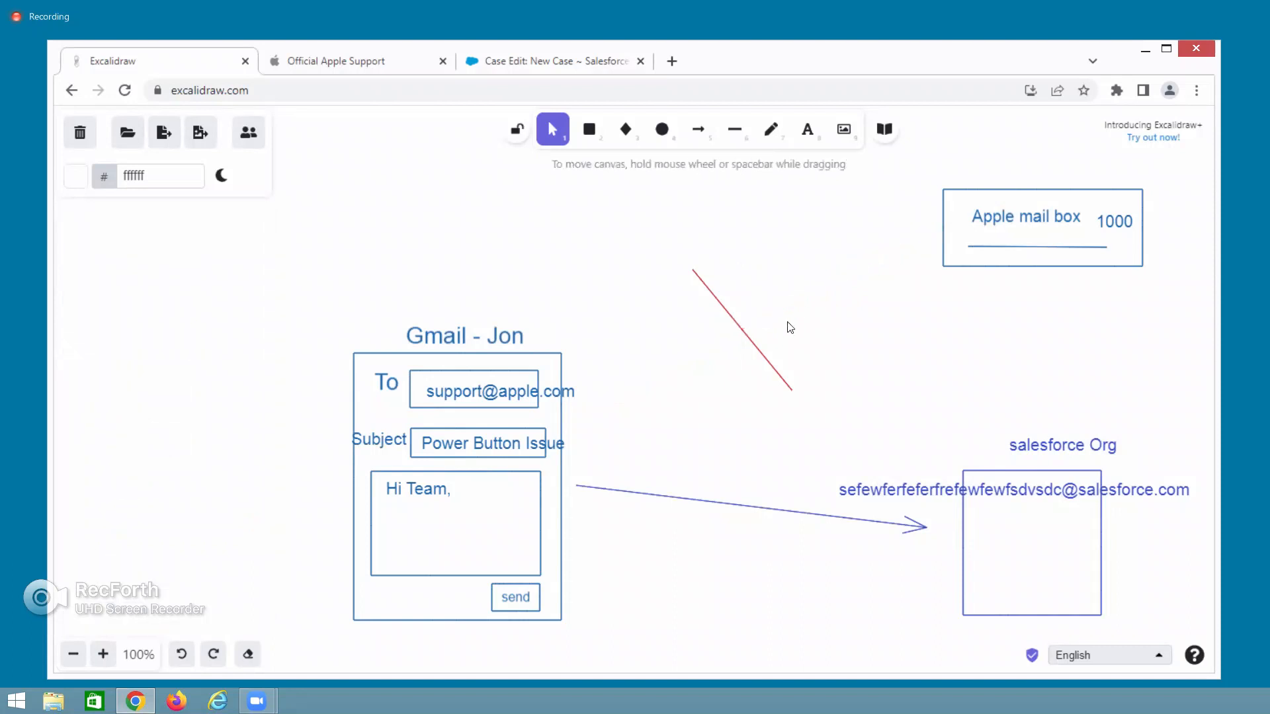
left_click(761, 348)
key("Delete")
Move the Apple mail box closer with its label inside, and delete the '1000' label.
left_click_drag(1129, 197, 877, 302)
left_click_drag(1030, 215, 787, 334)
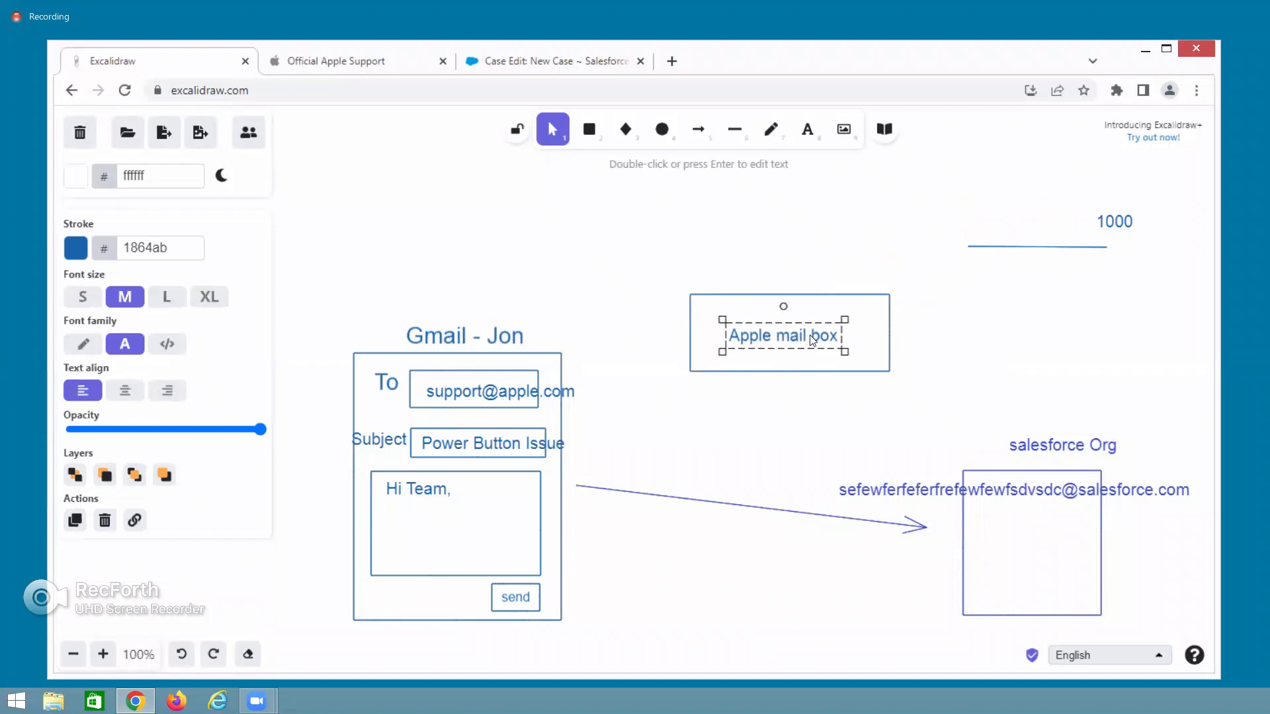
left_click(1096, 247)
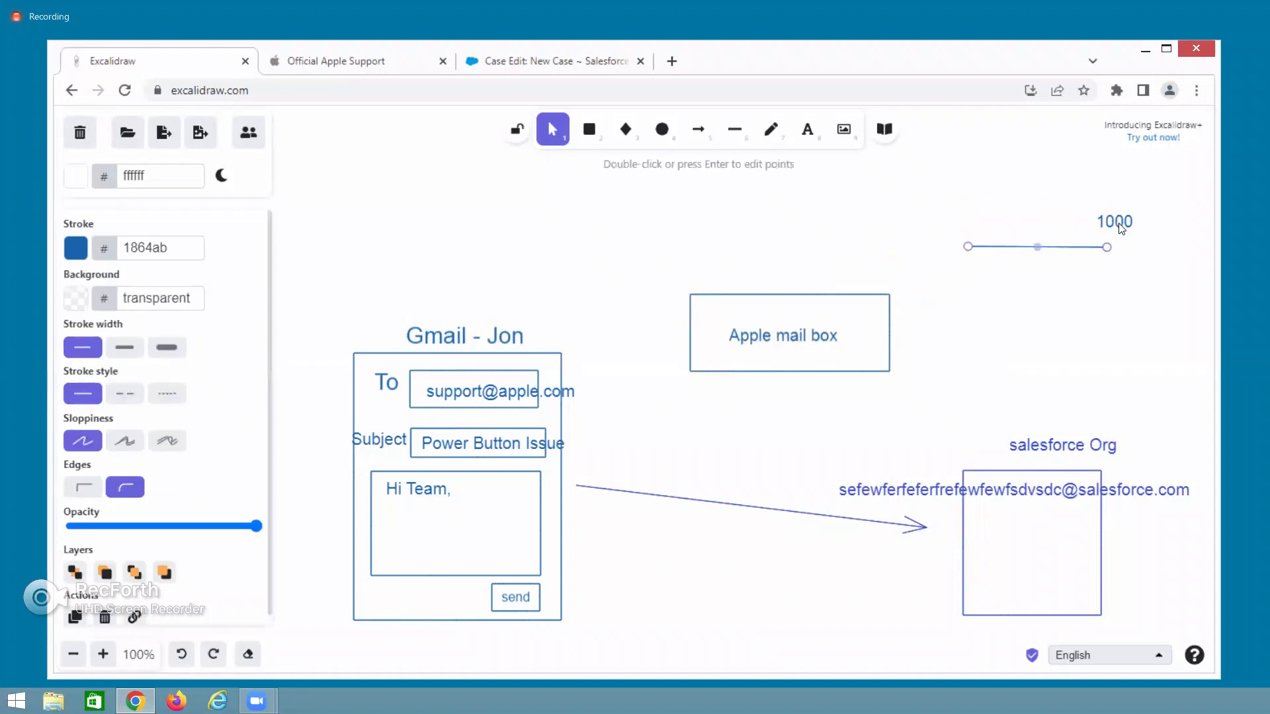
left_click(1116, 225)
key("Delete")
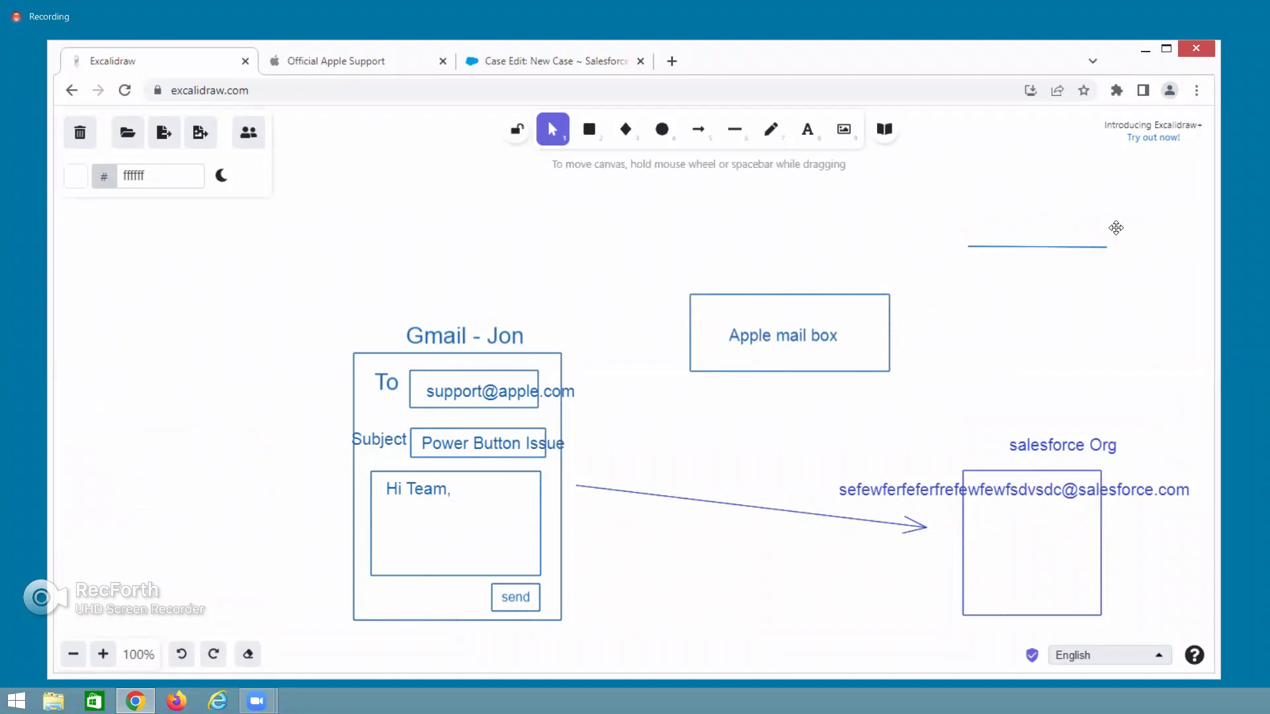
Delete the leftover short line and start an Apple support address label above the Apple mail box.
left_click(1058, 244)
key("Delete")
double_click(738, 278)
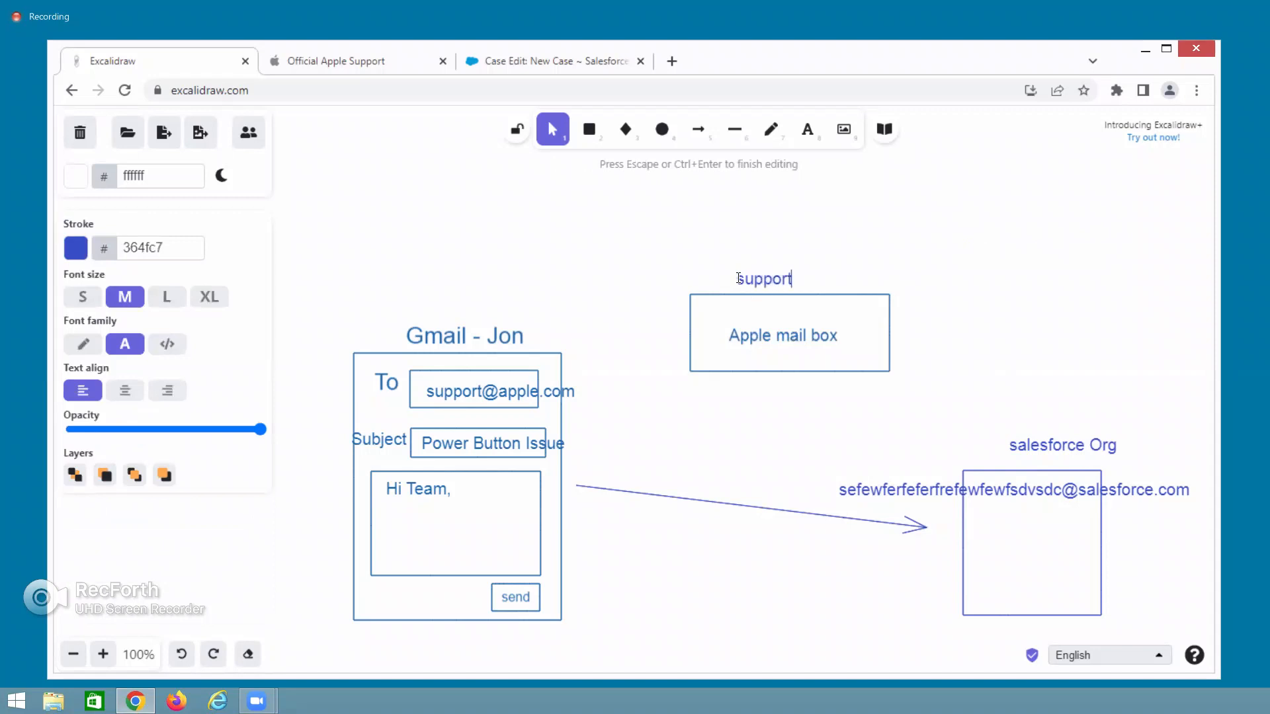
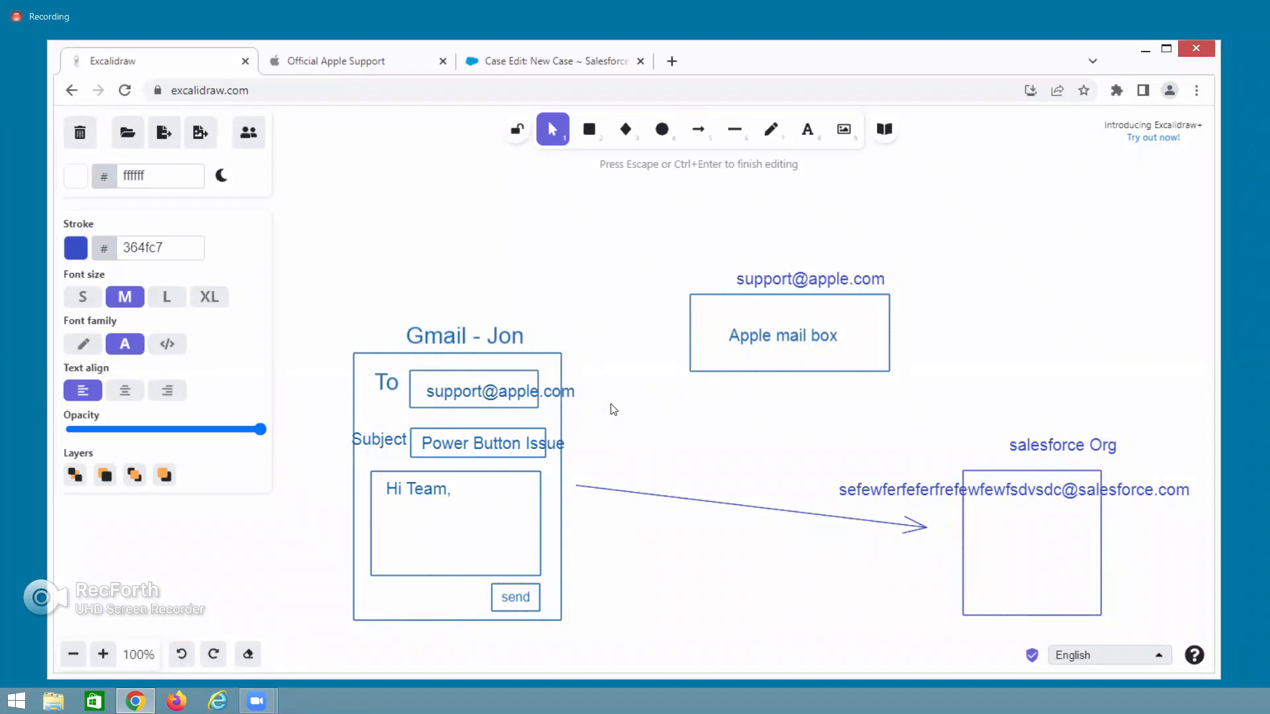
Delete the old arrow to the salesforce box and draw a new arrow from the To field to the Apple mail box.
left_click_drag(921, 525, 581, 280)
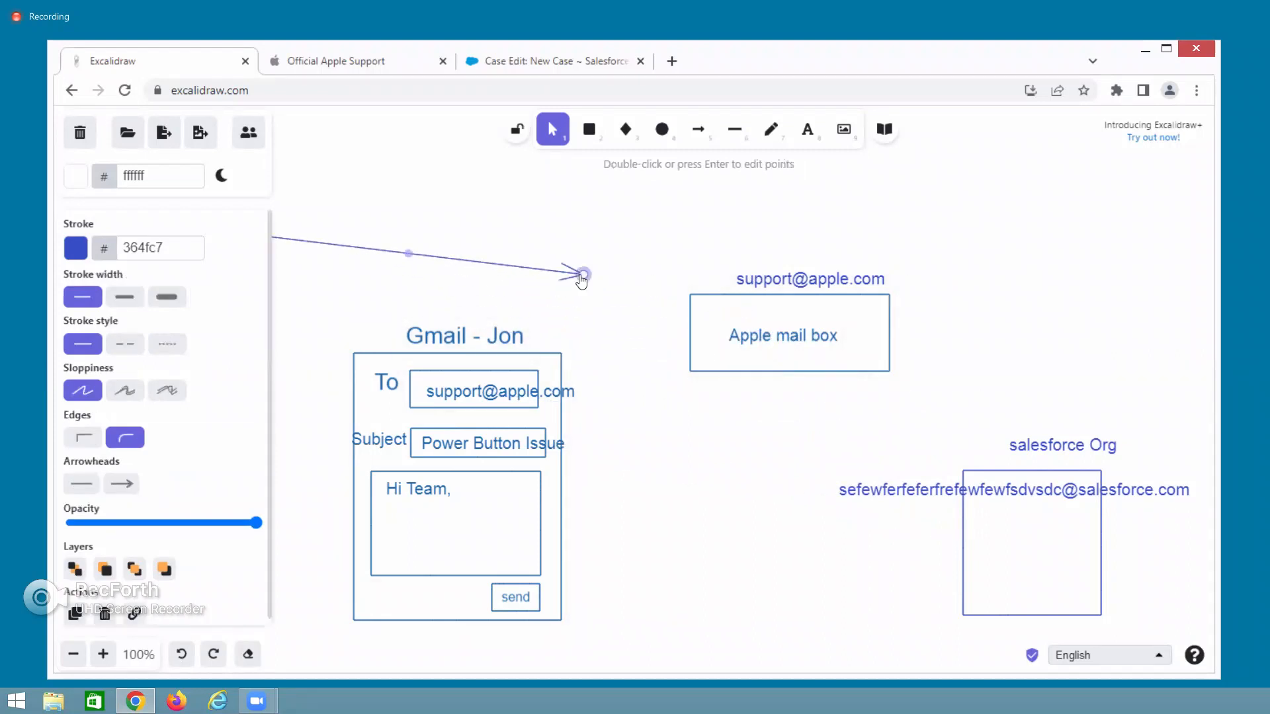
key("Delete")
left_click(697, 129)
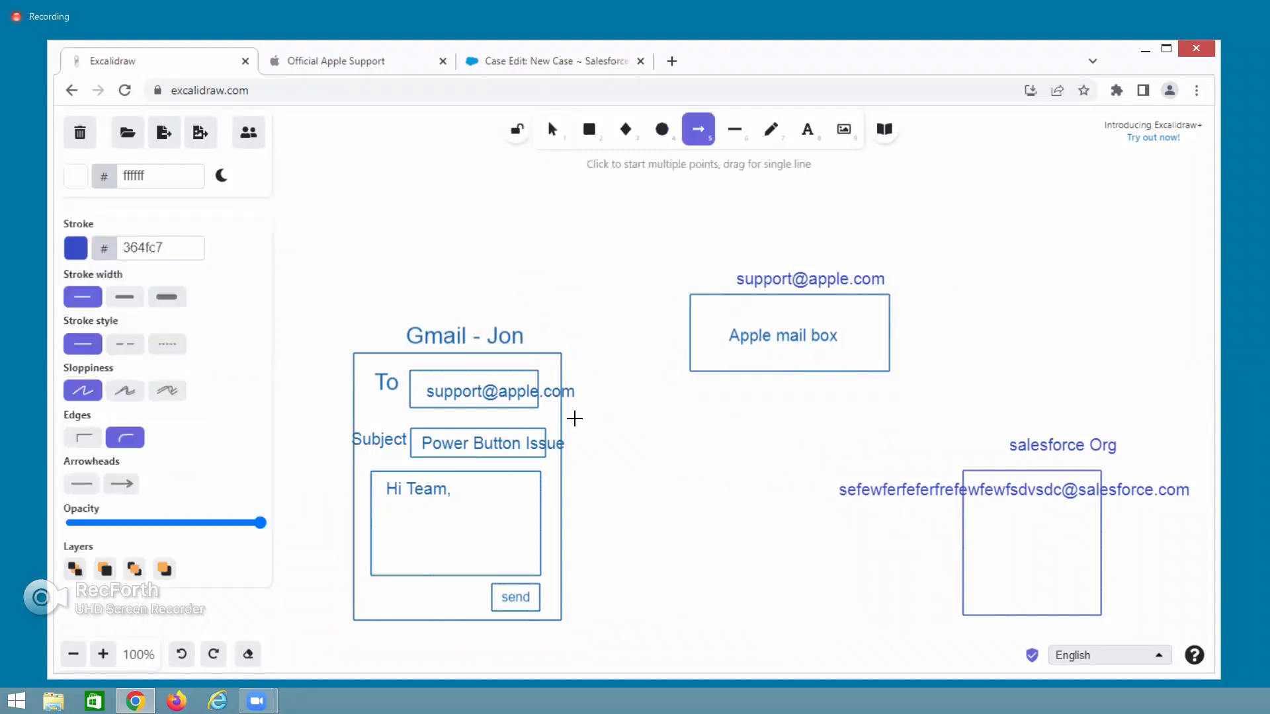
left_click_drag(569, 417, 672, 360)
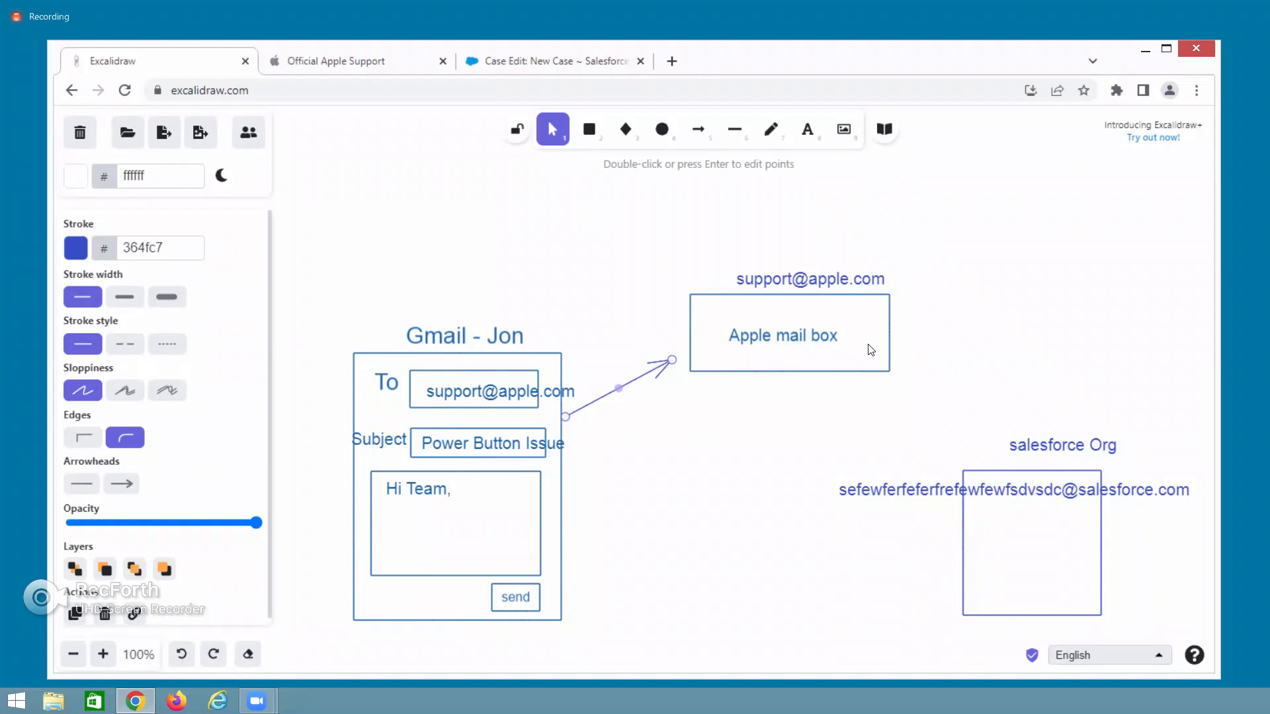
Open Gmail in a new tab and pull that tab out into its own window.
left_click(672, 61)
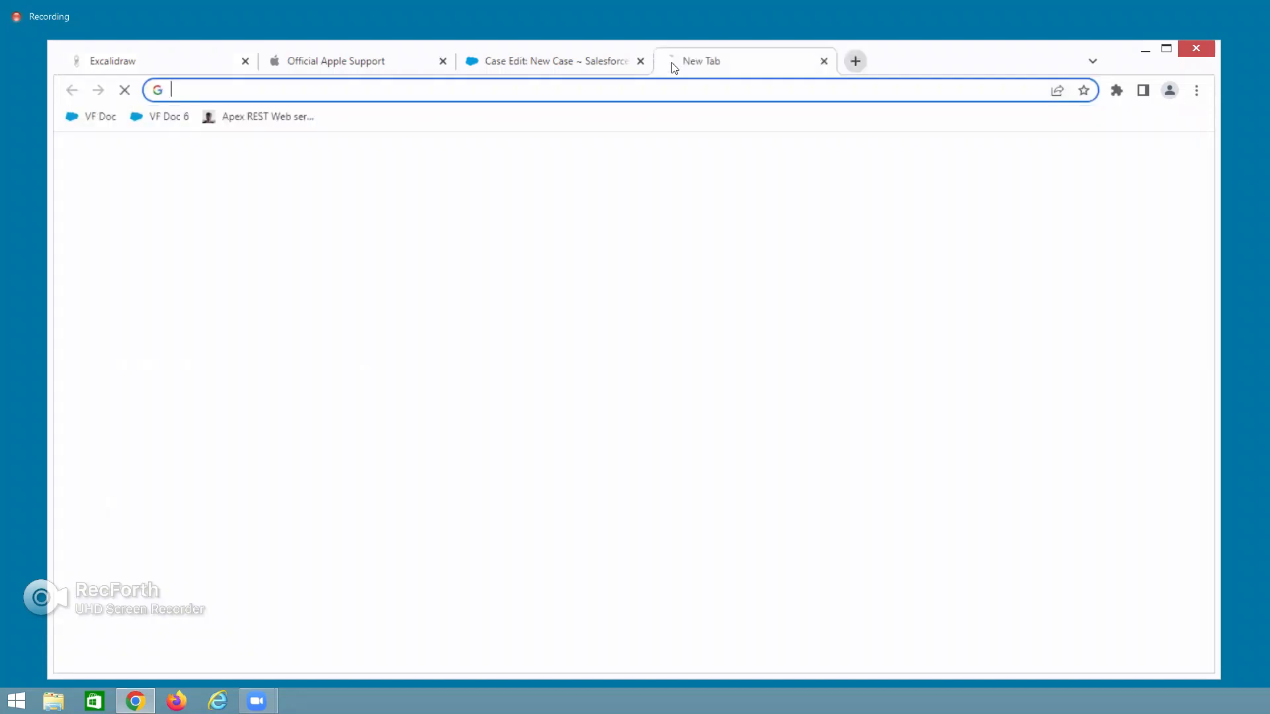
type("g")
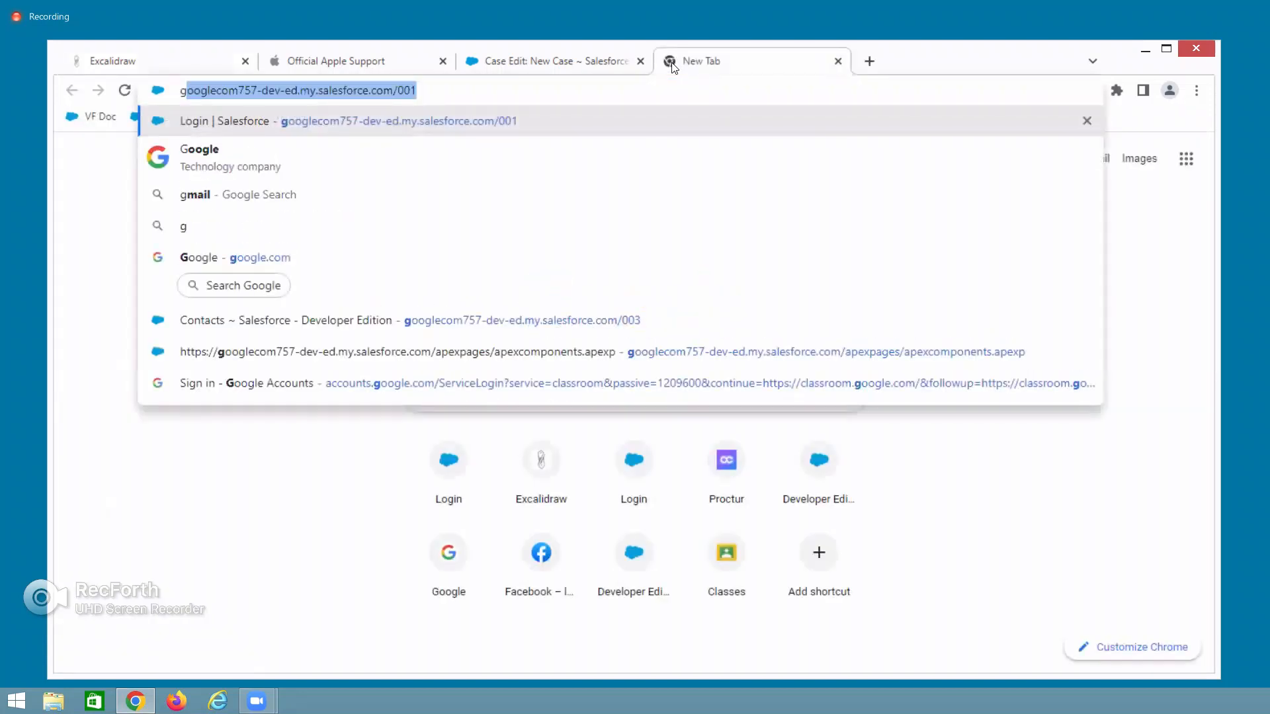
left_click(1073, 561)
left_click(1099, 167)
mouse_move(726, 62)
left_mouse_down()
mouse_move(12, 34)
mouse_move(0, 215)
mouse_move(0, 21)
left_mouse_up()
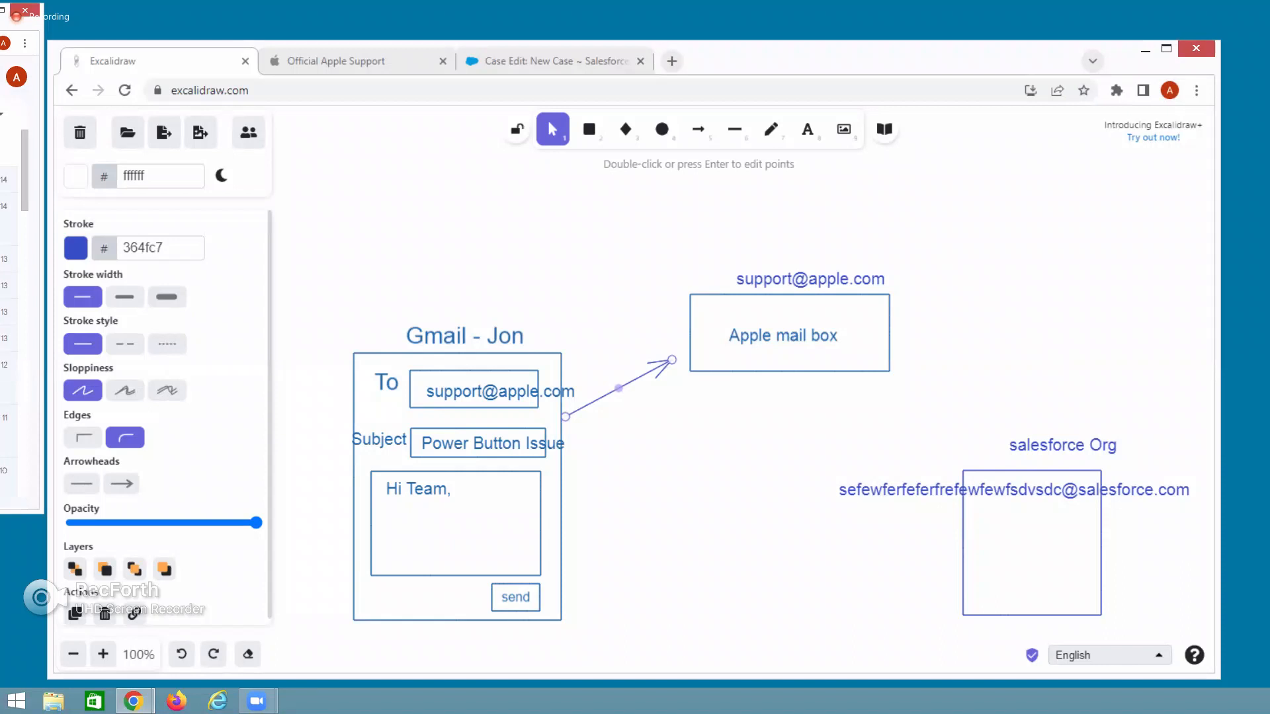
Drag the Gmail inbox window fully onto the screen over the Excalidraw diagram.
left_click_drag(0, 10, 503, 59)
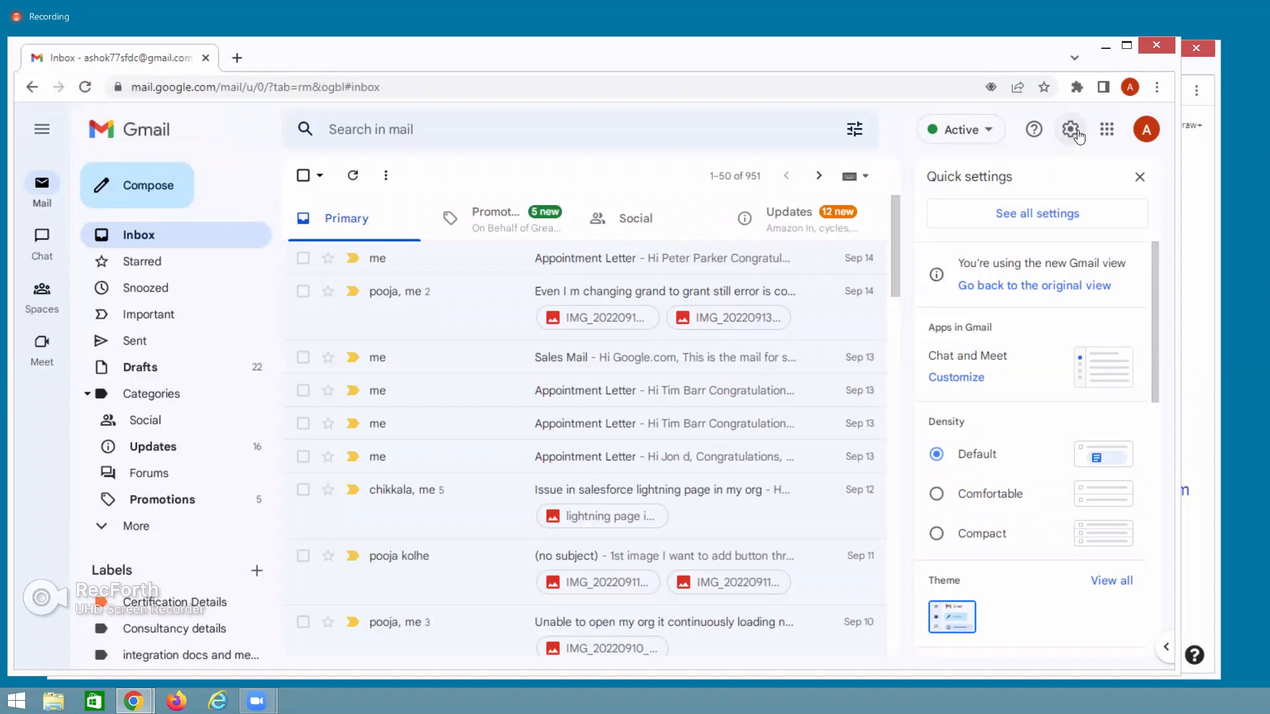
Go to Gmail's Forwarding and POP/IMAP settings and choose 'Add a forwarding address'.
left_click(1075, 134)
left_click(1073, 132)
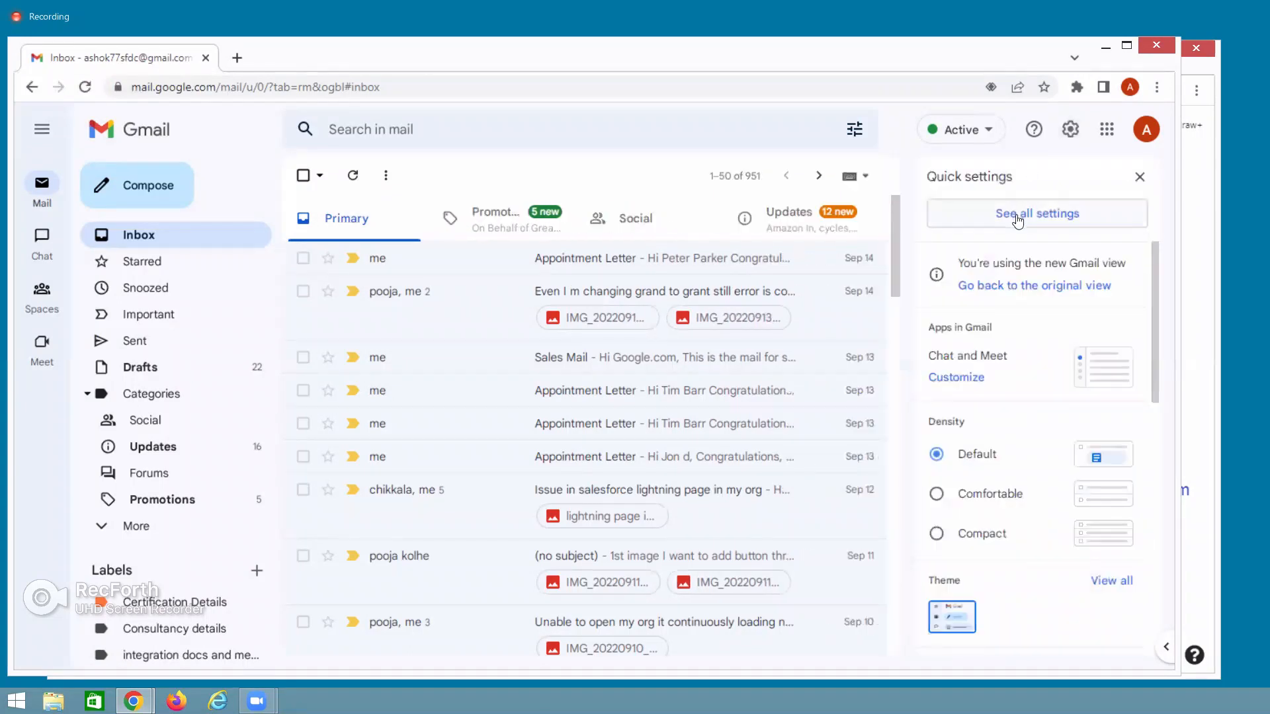
left_click(1017, 218)
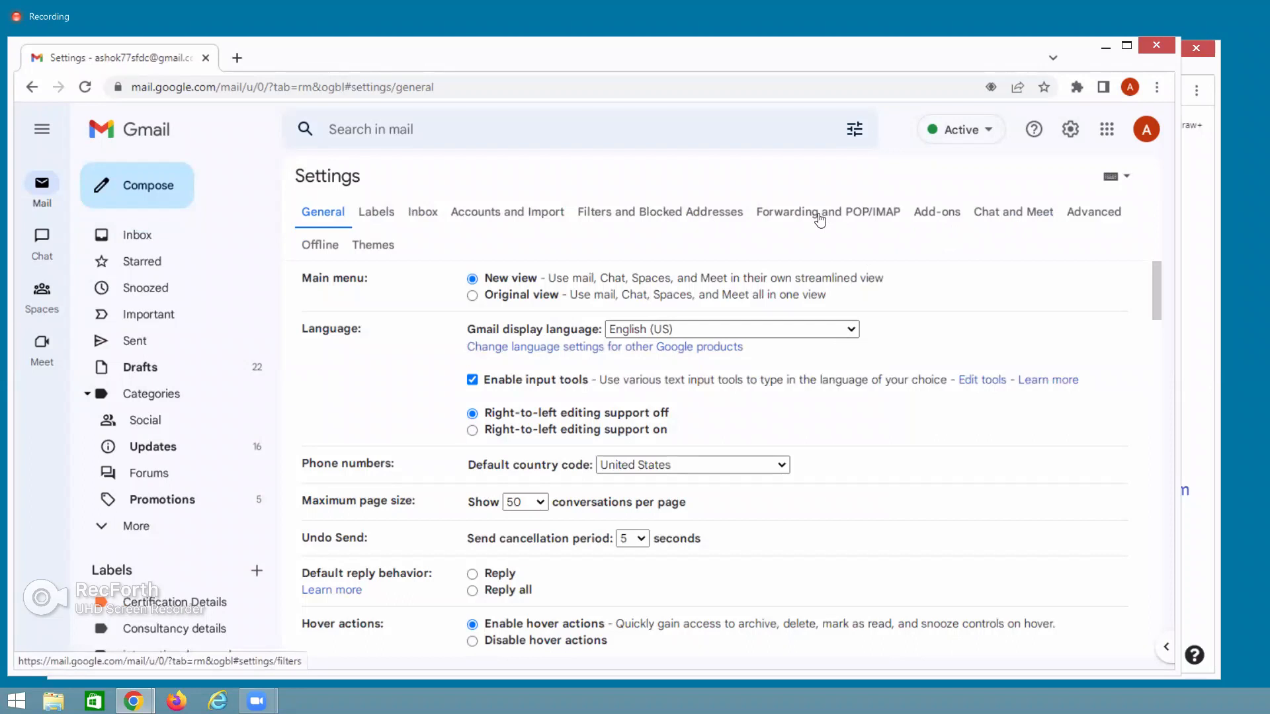
left_click(819, 218)
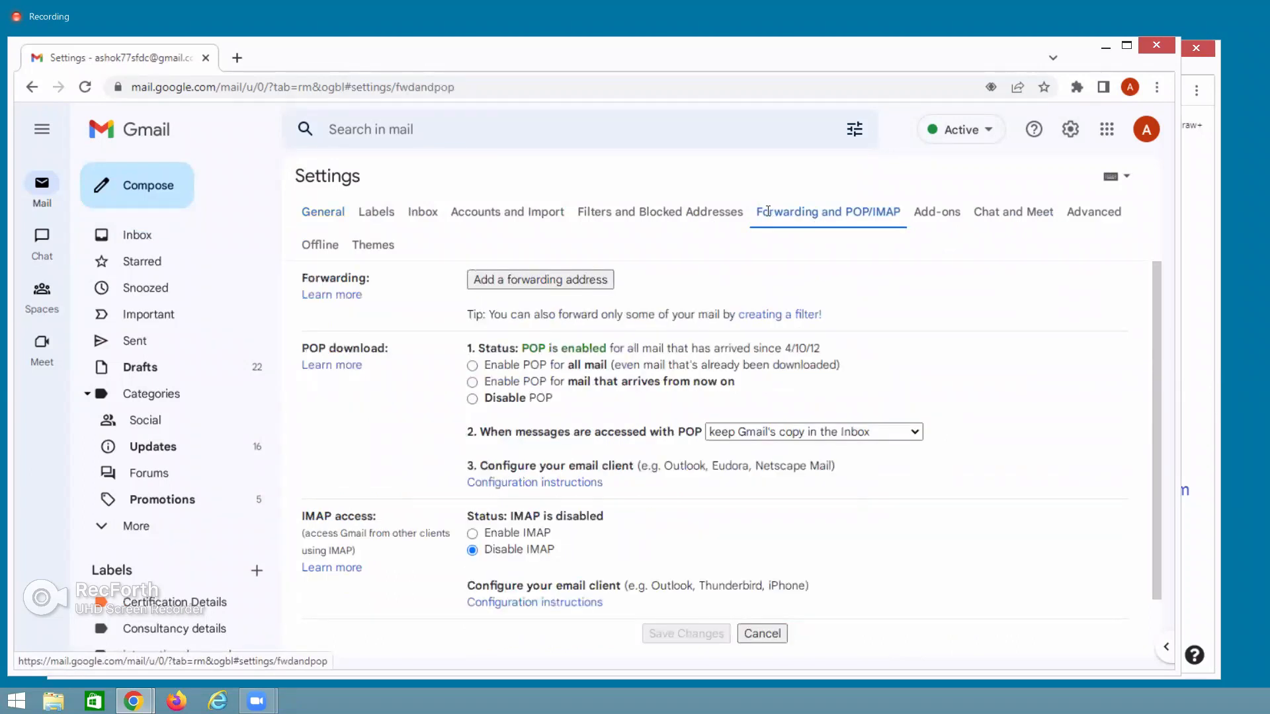
left_click_drag(758, 213, 841, 217)
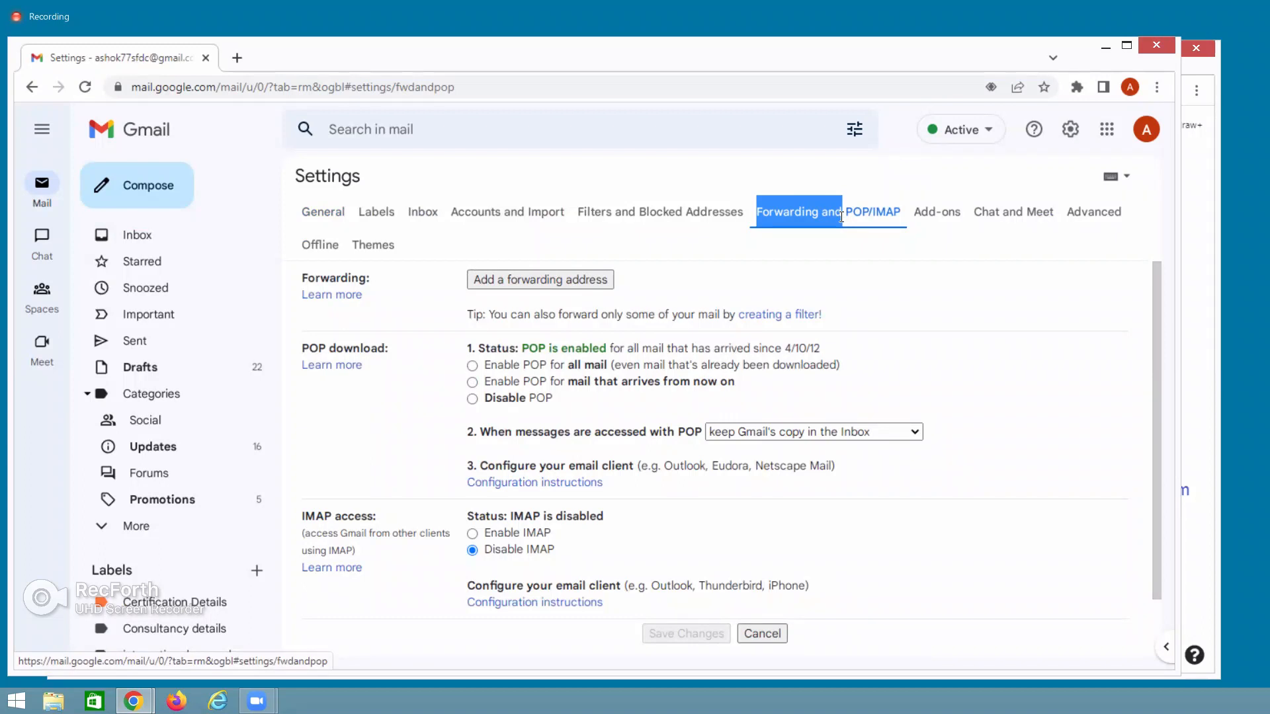
left_click(547, 279)
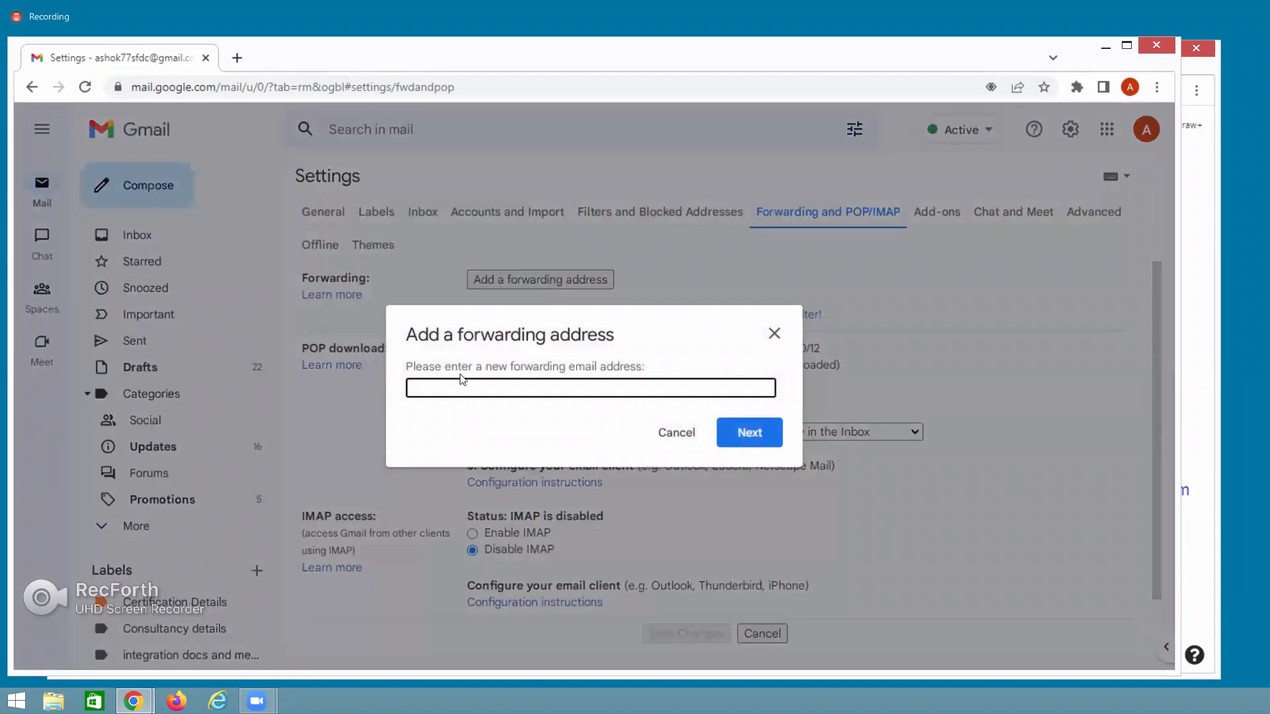
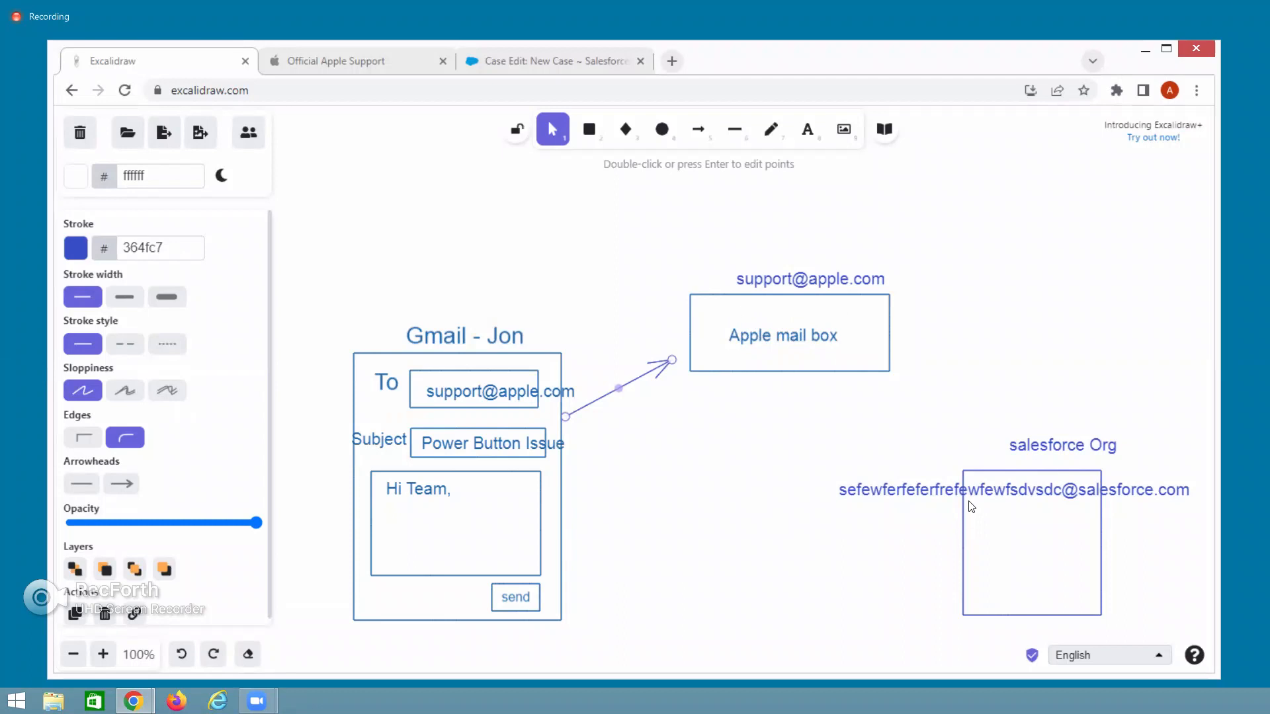
Move the salesforce.com address text onto the Apple mail box and start a text label above it.
left_click(744, 534)
left_click_drag(925, 491, 844, 313)
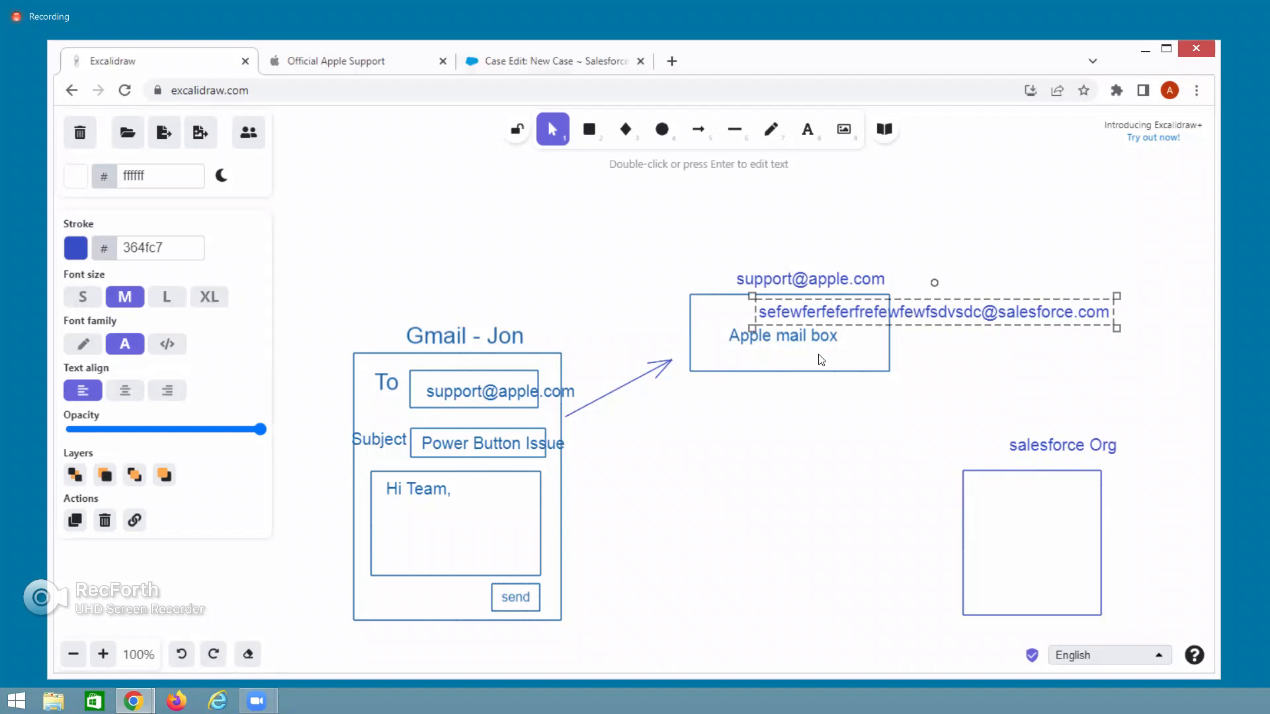
double_click(623, 225)
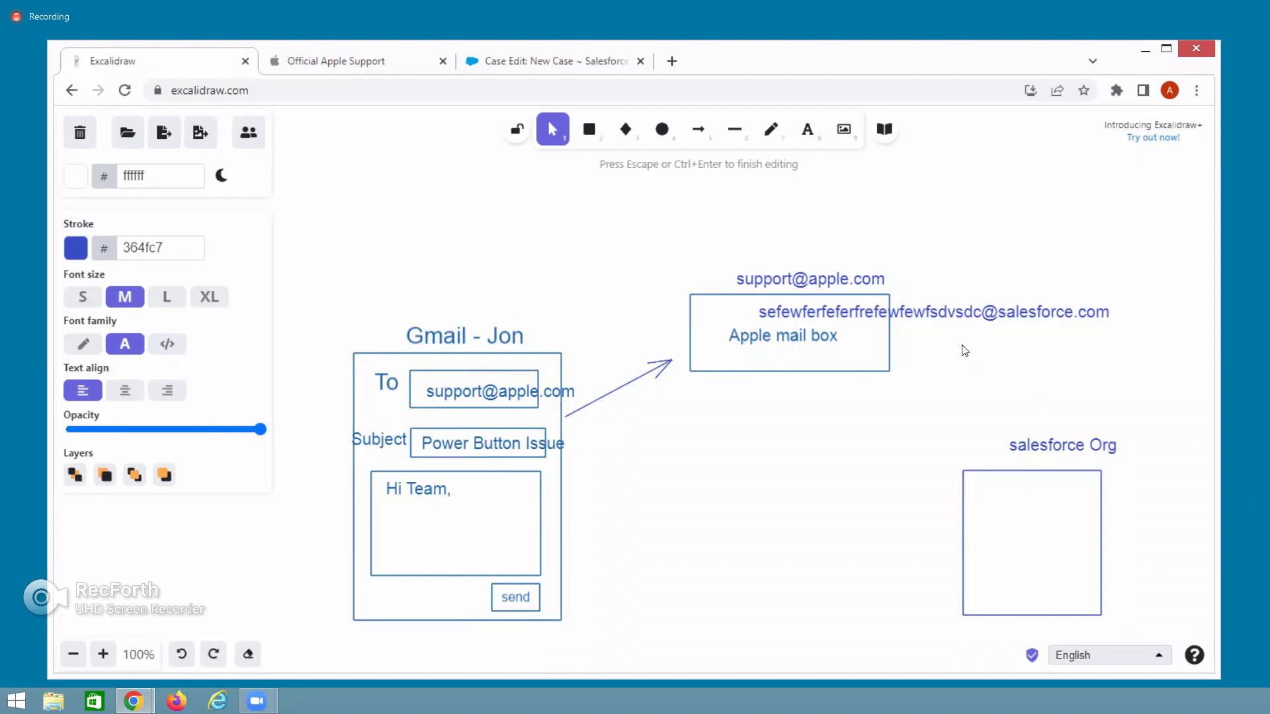
Type the title 'Email to Case' in the new label and finish editing.
type("Email to Case")
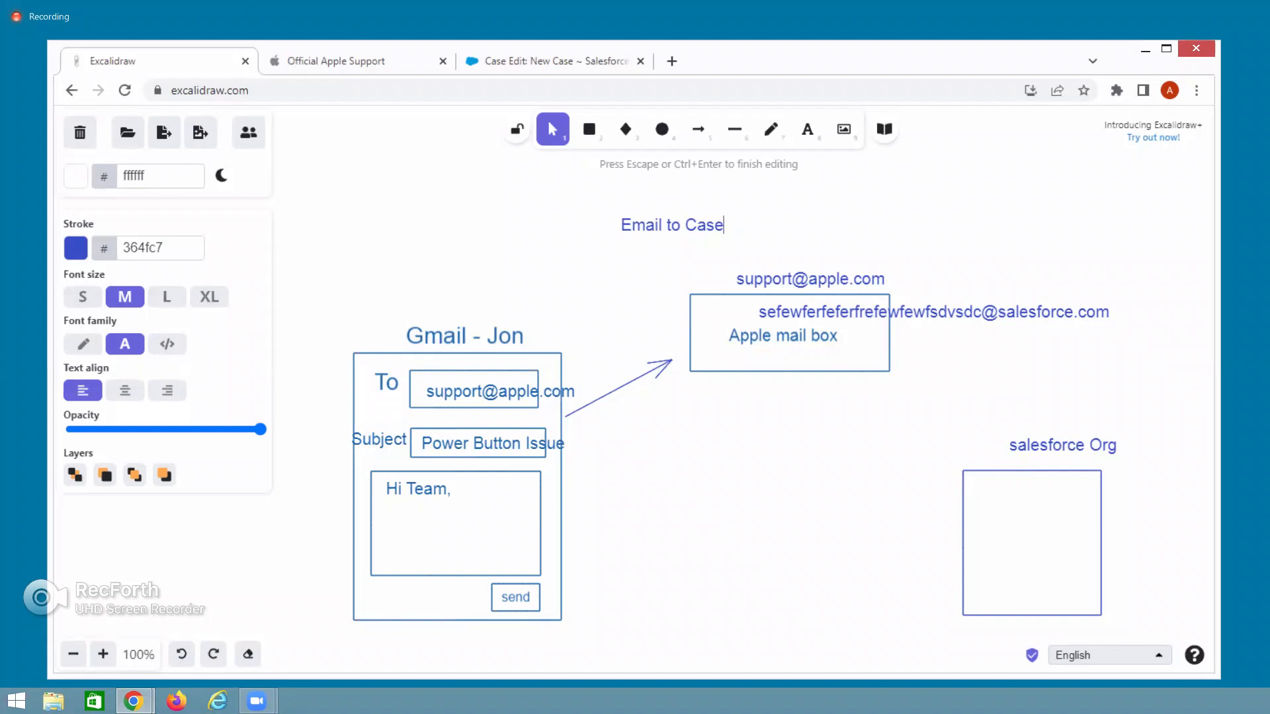
key("Escape")
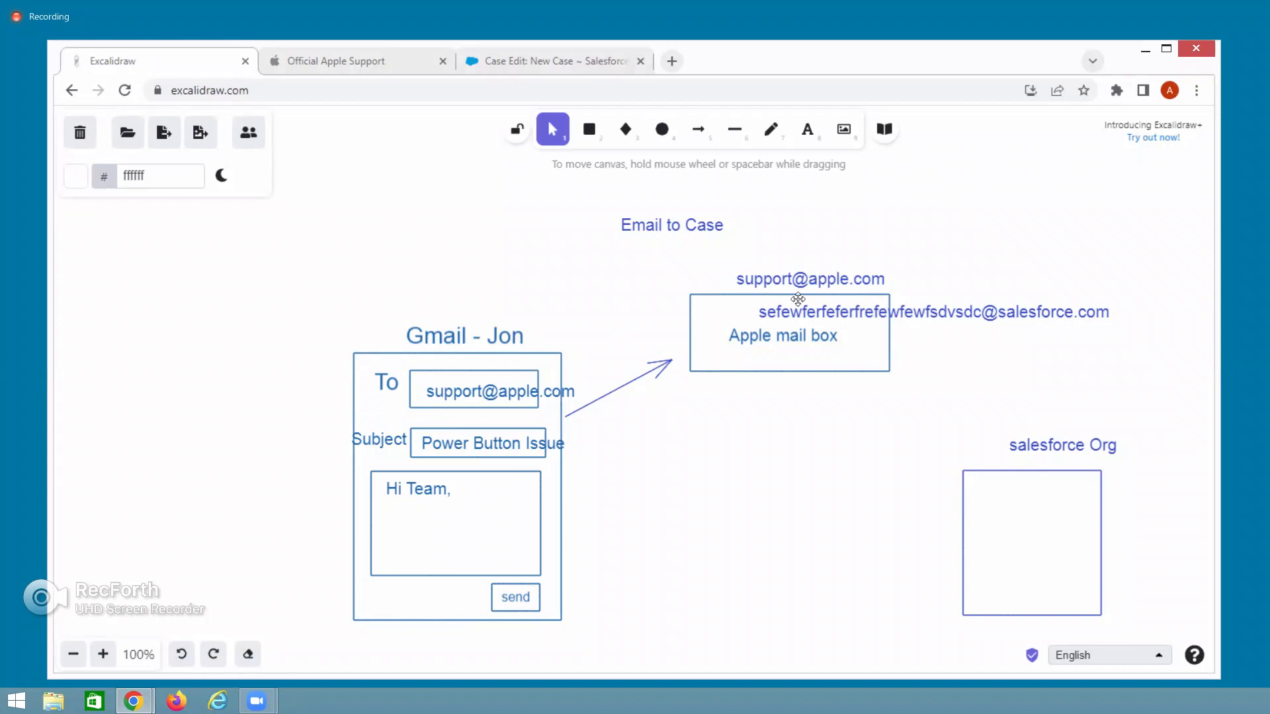
left_click(807, 283)
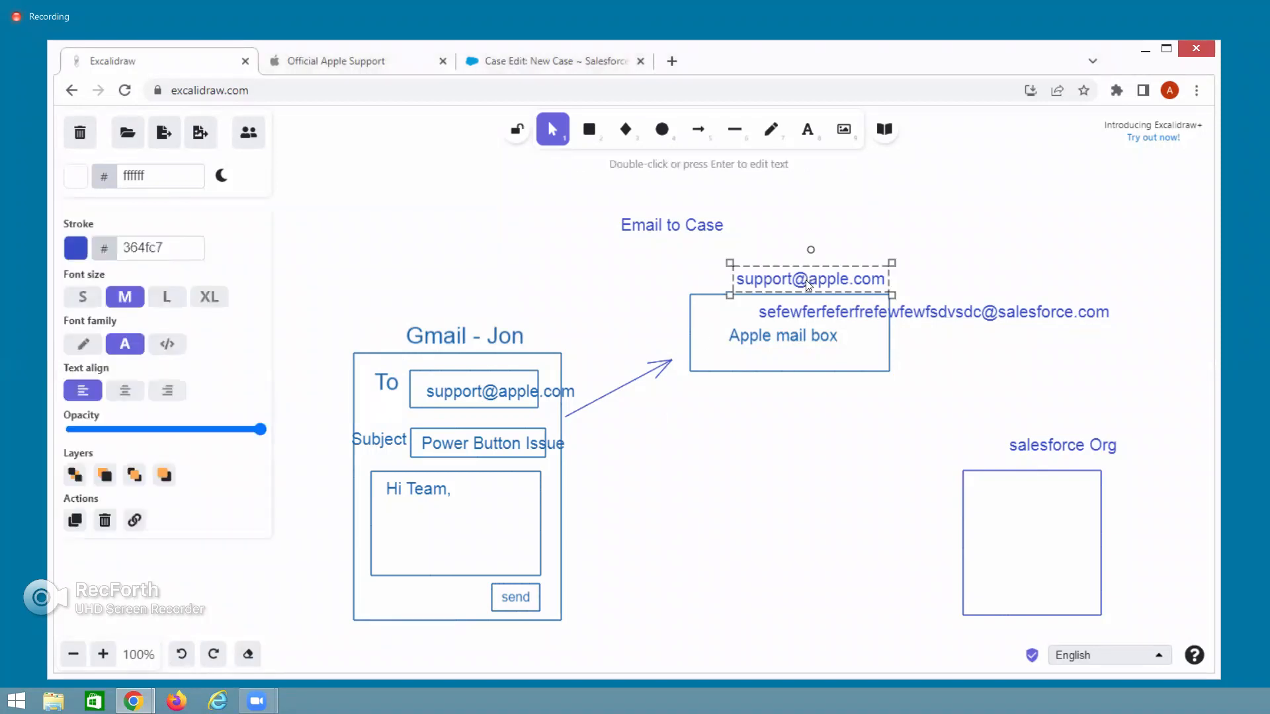
key("a")
key("s")
key("o")
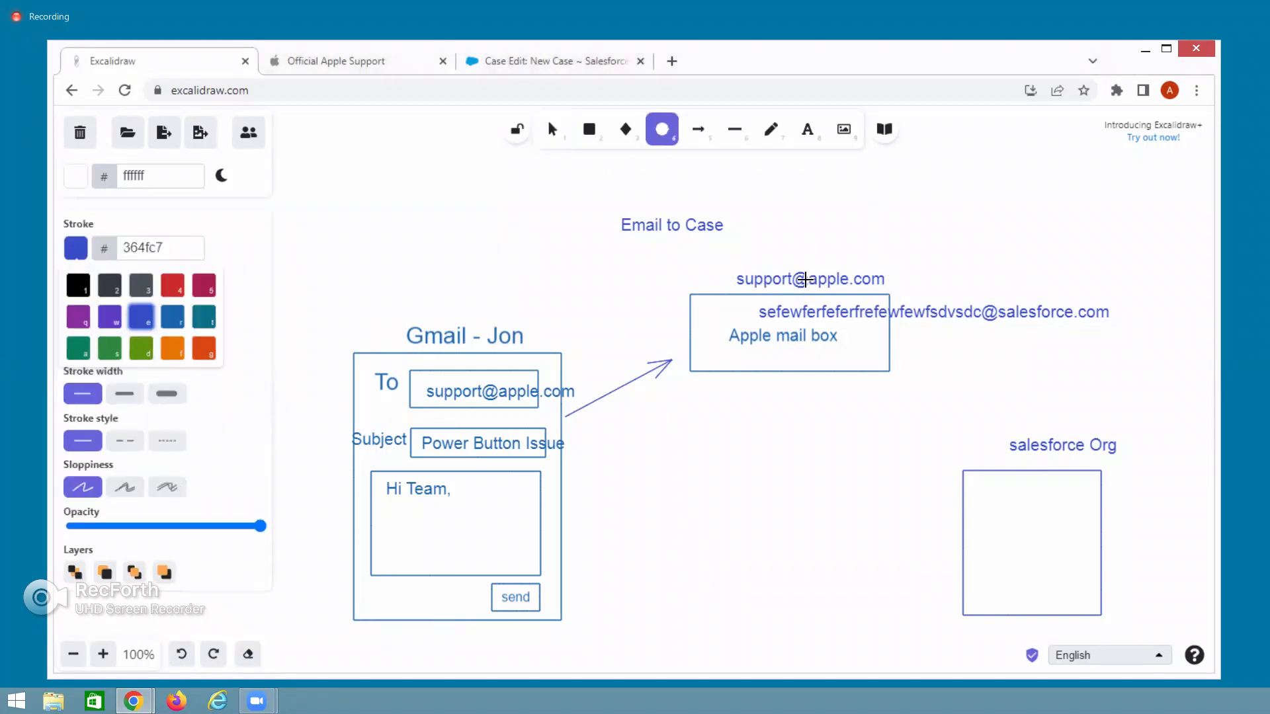
key("p")
key("d")
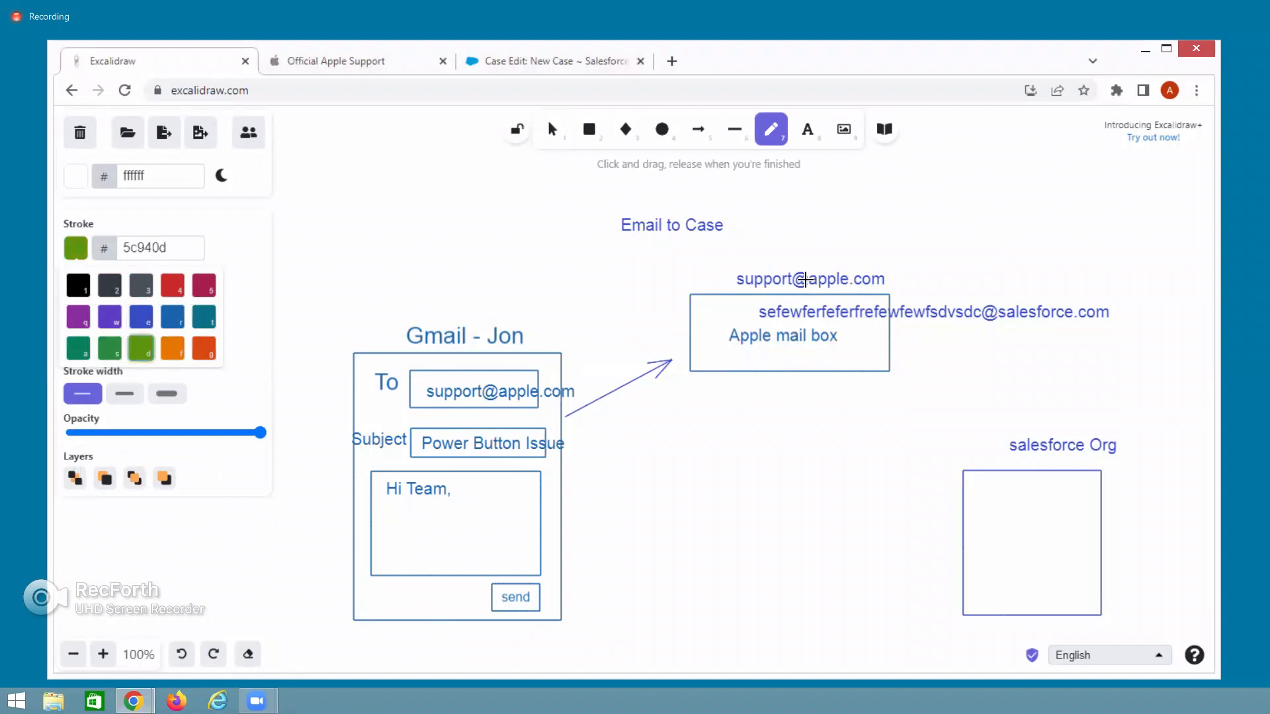
key("shift+1")
key("f")
key("a")
key("l")
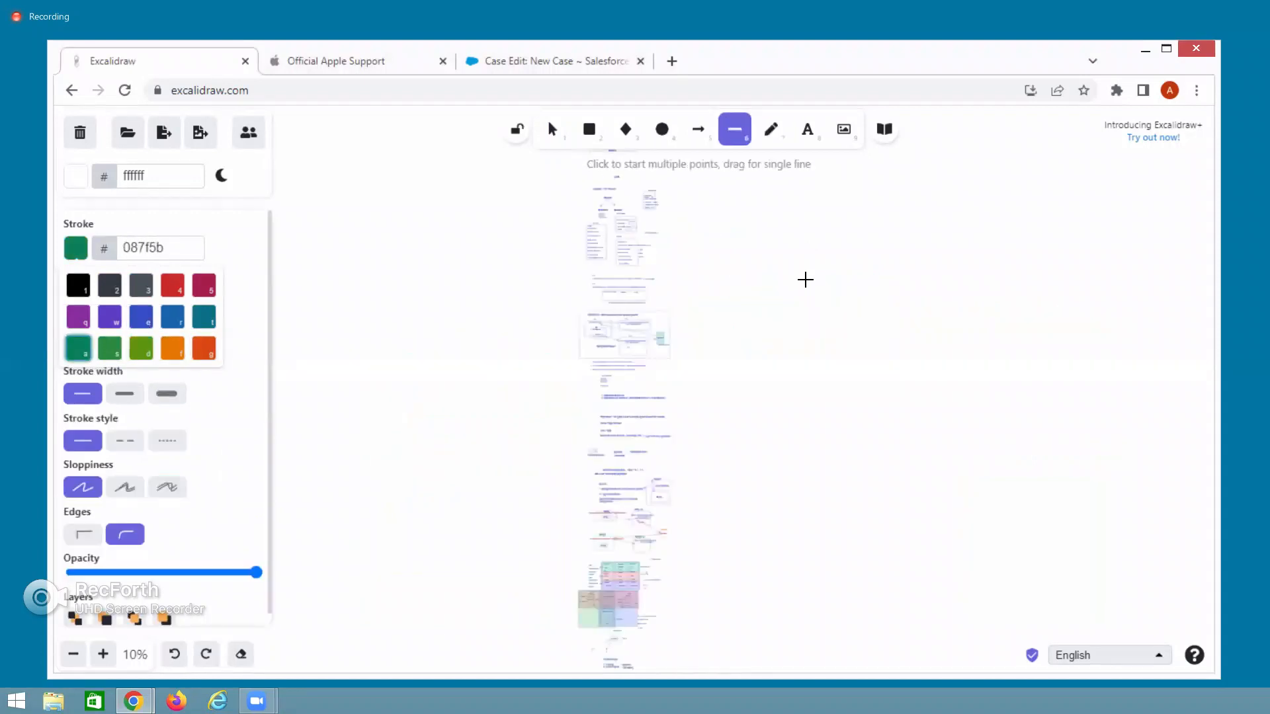
key("o")
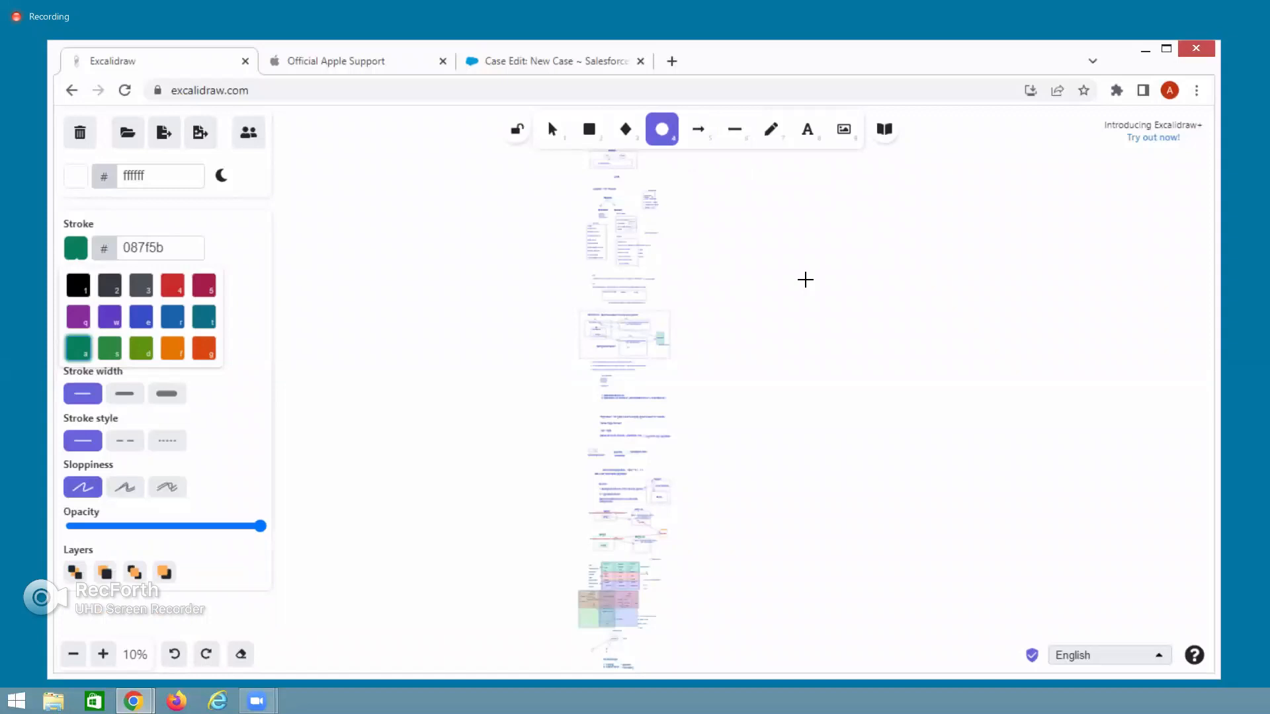
key("Escape")
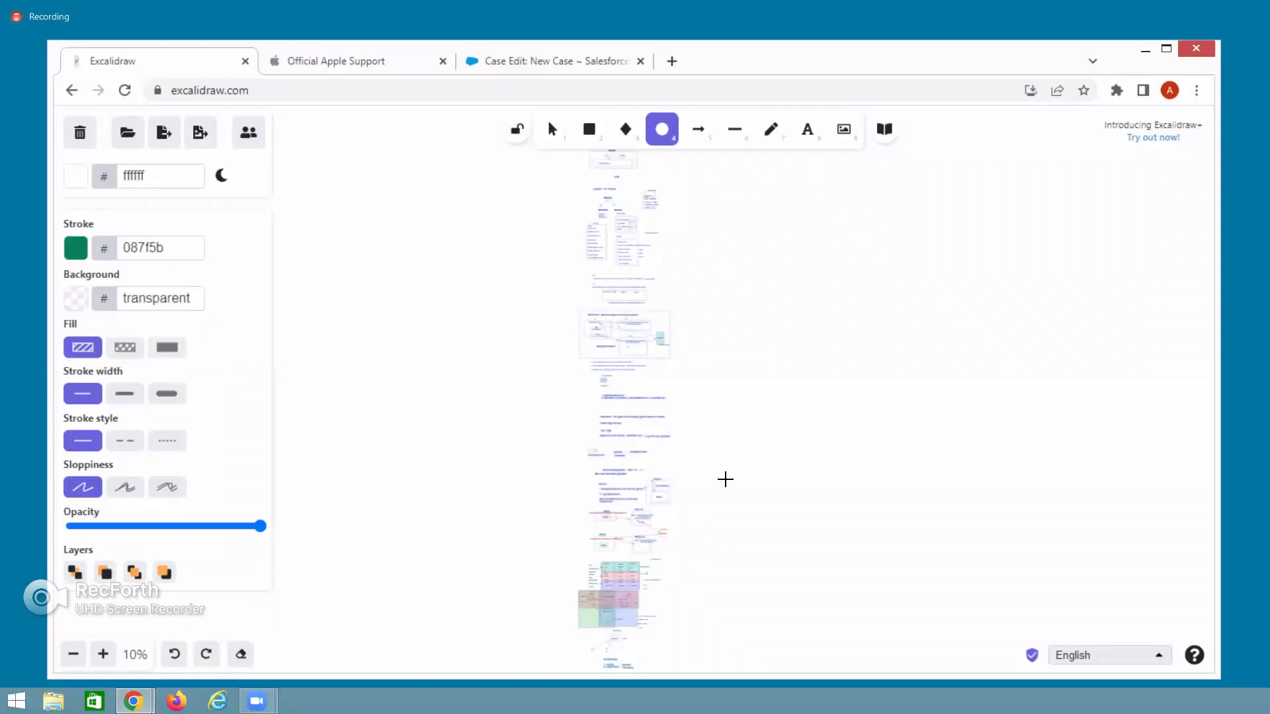
scroll(726, 480, "up", 8)
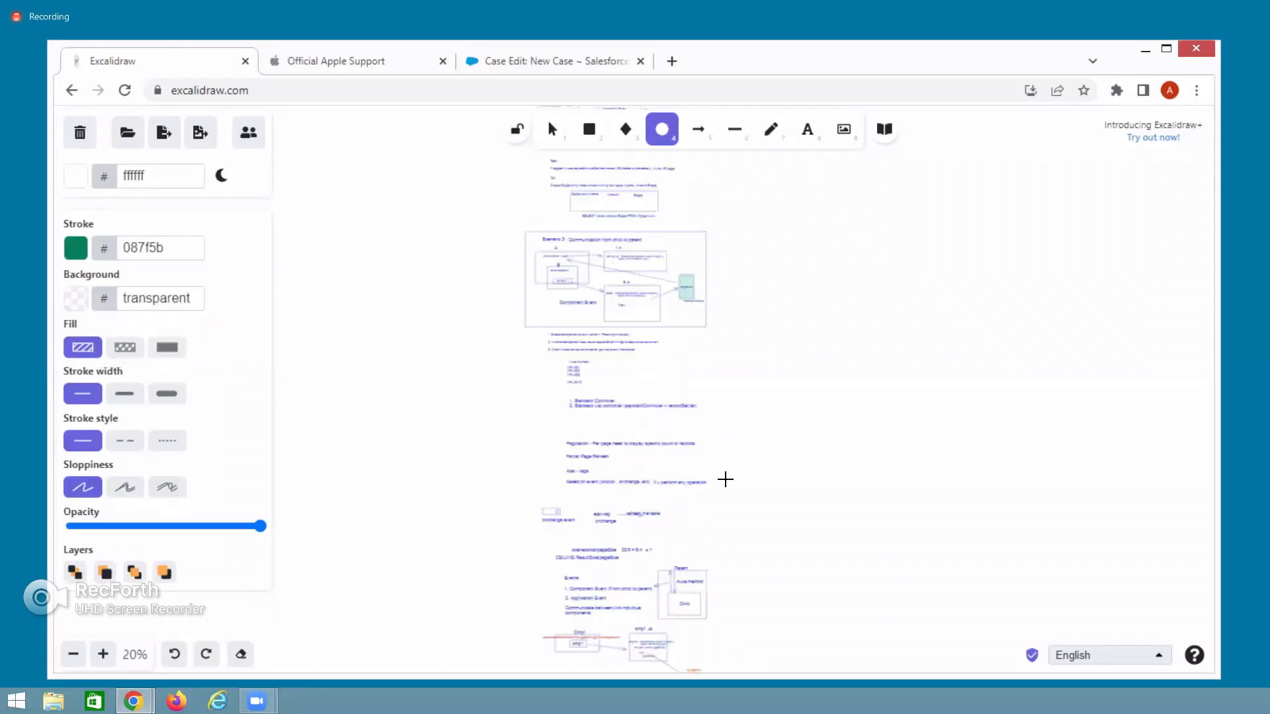
scroll(726, 479, "up", 4)
scroll(725, 479, "down", 20)
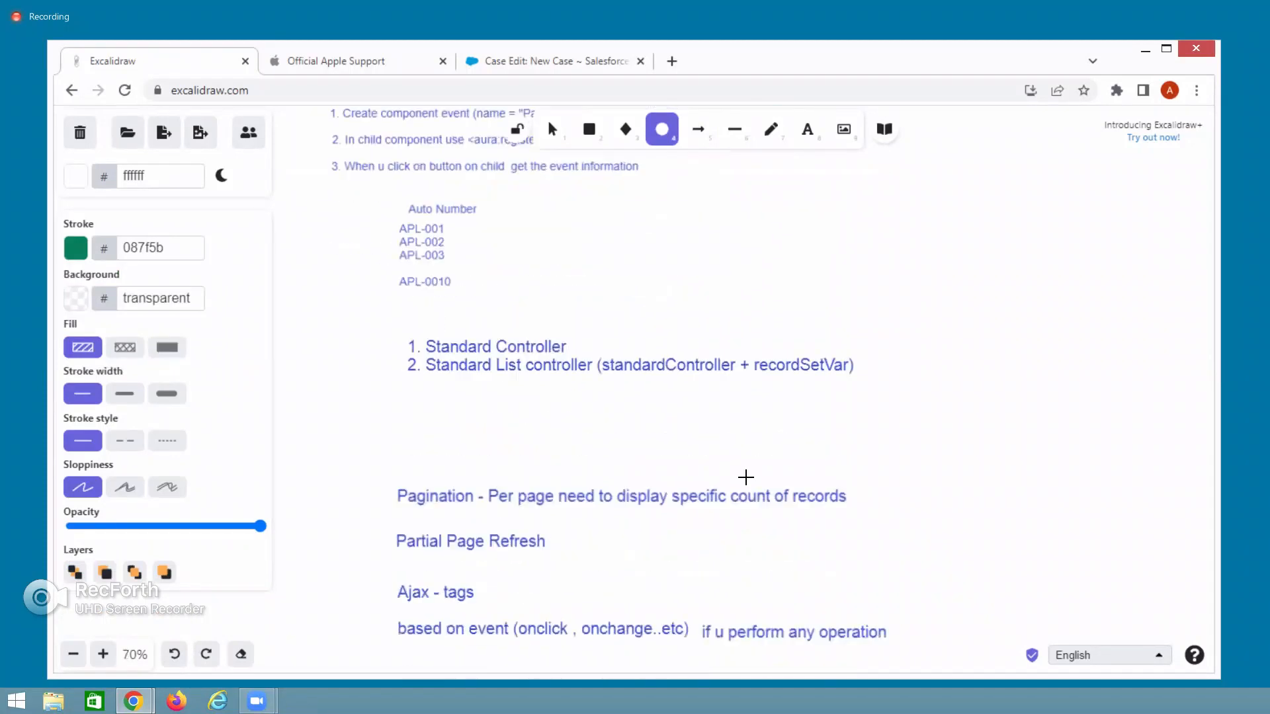
scroll(745, 476, "down", 20)
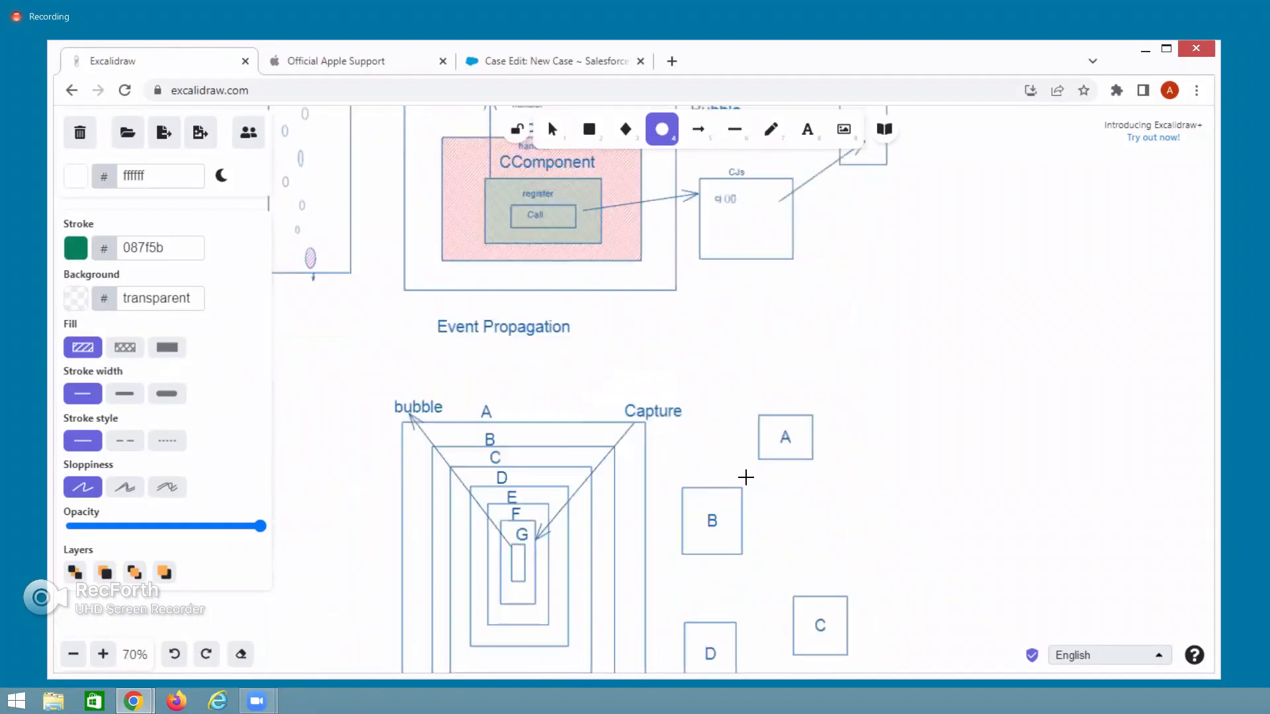
scroll(746, 477, "down", 20)
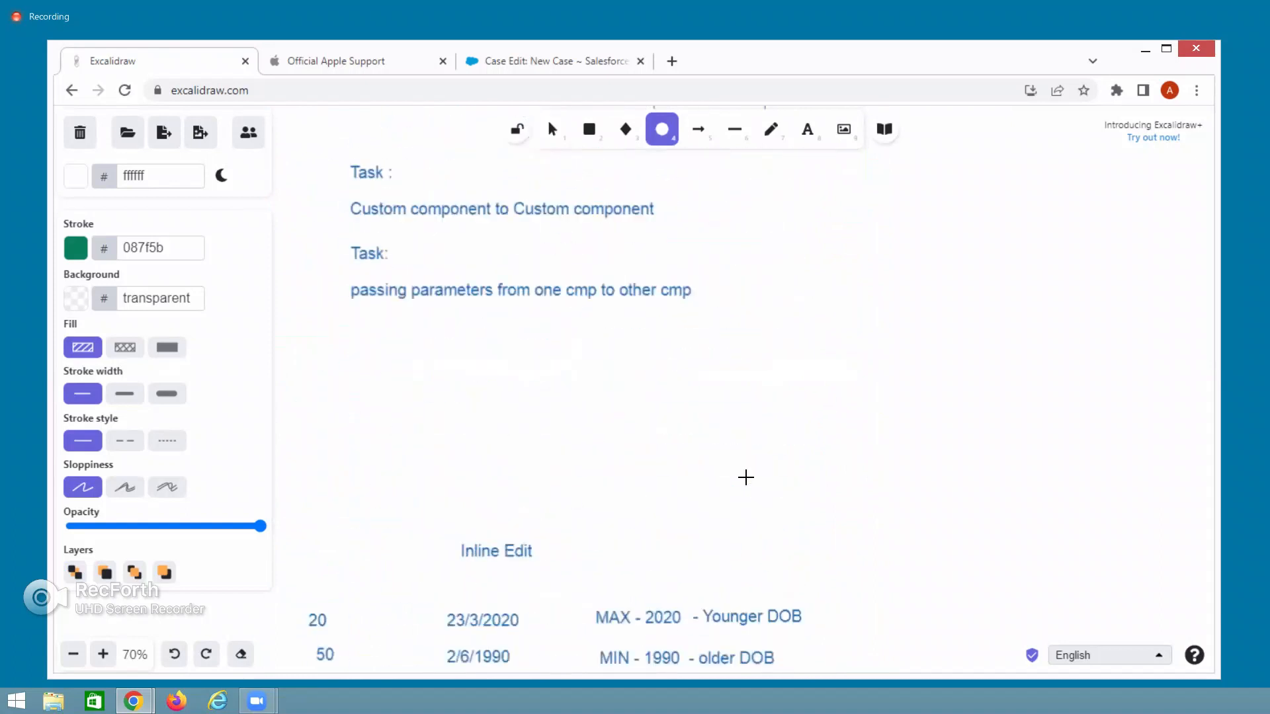
scroll(745, 477, "down", 20)
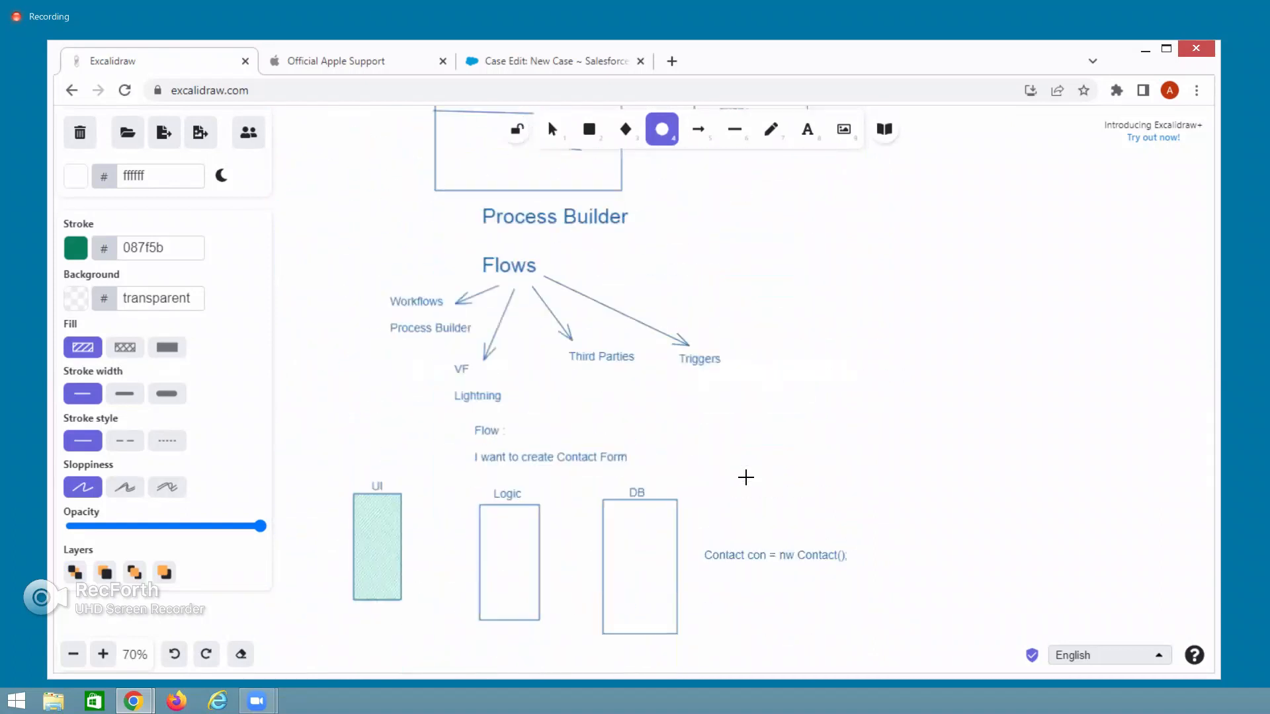
scroll(746, 477, "down", 20)
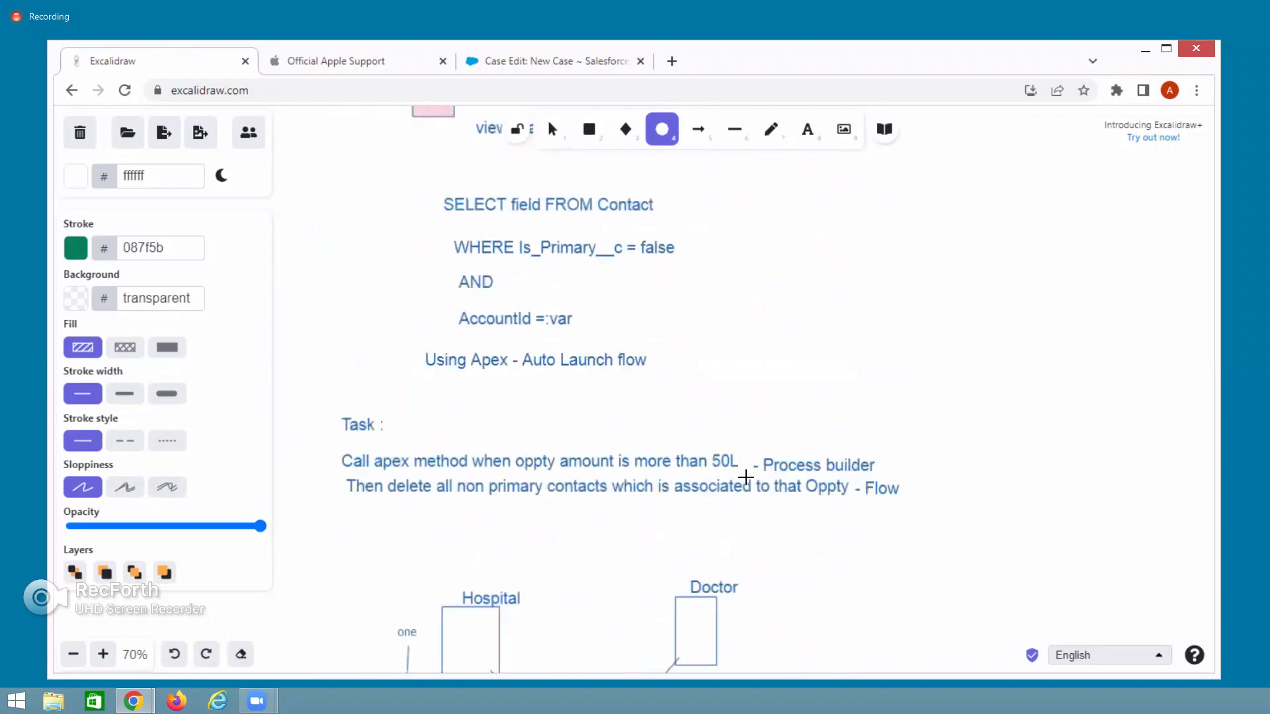
scroll(746, 477, "down", 20)
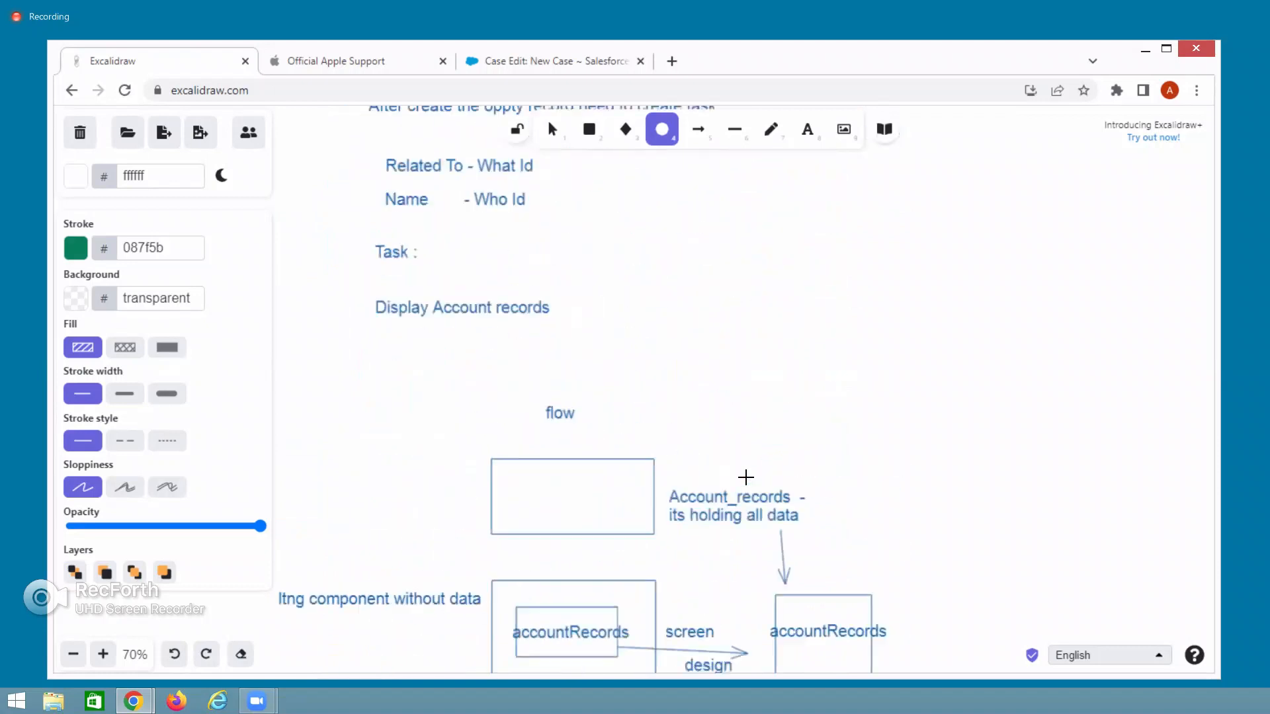
scroll(745, 477, "down", 20)
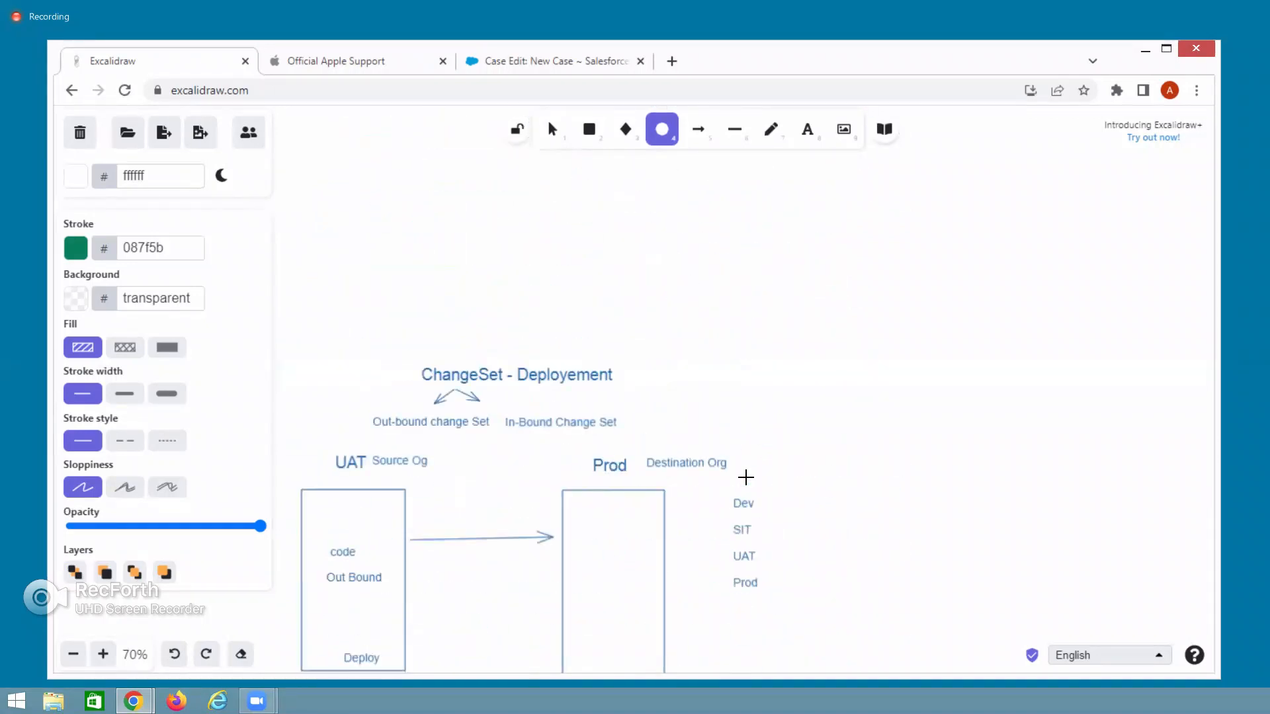
scroll(745, 477, "down", 20)
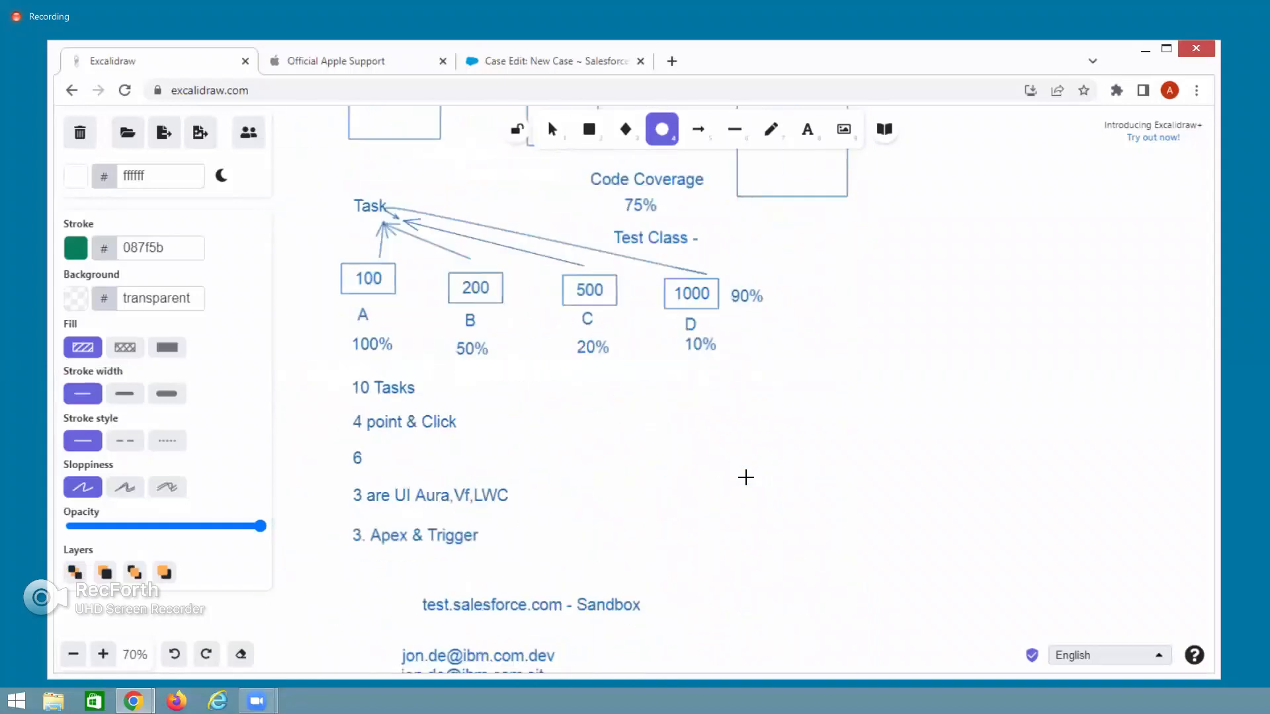
scroll(745, 477, "down", 20)
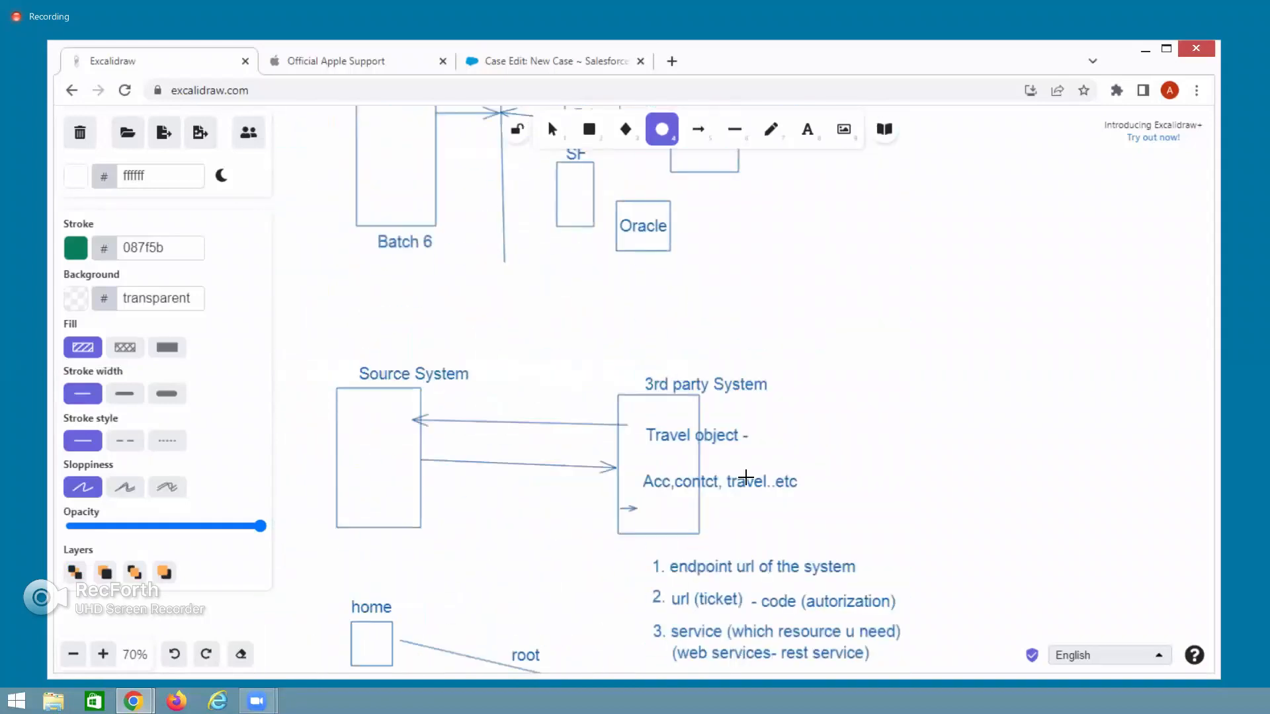
scroll(745, 477, "down", 20)
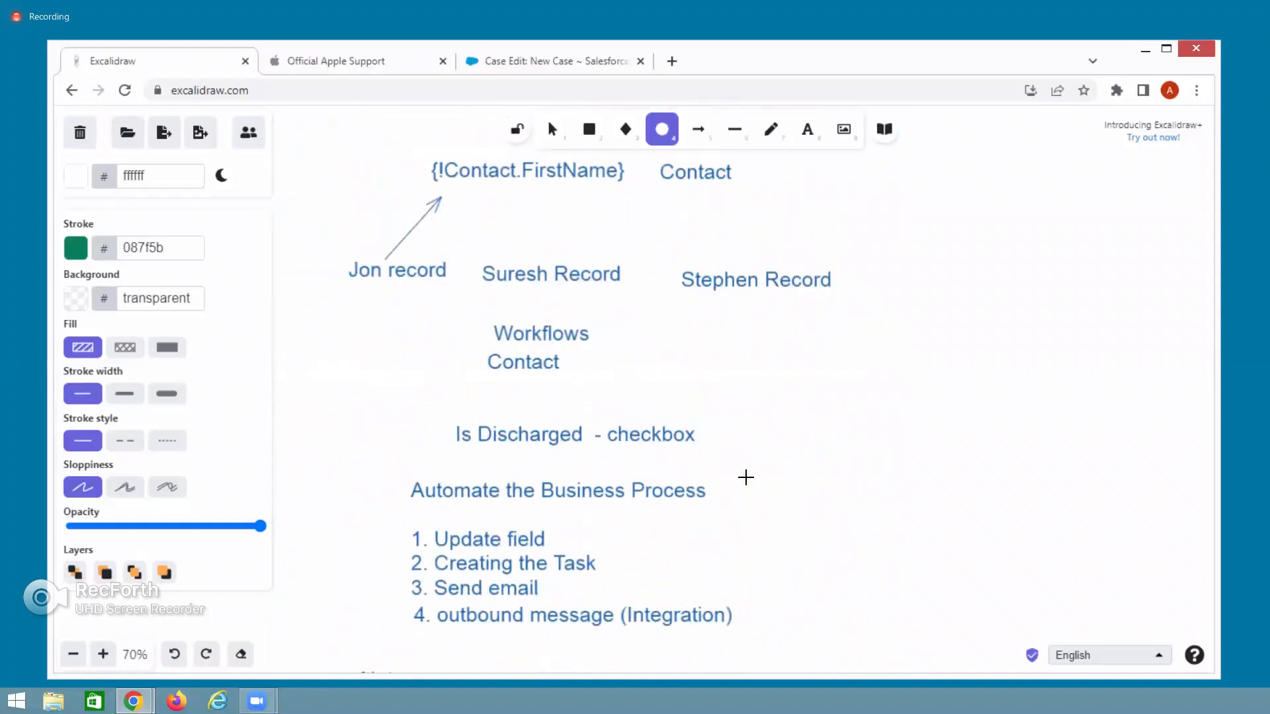
scroll(745, 477, "down", 20)
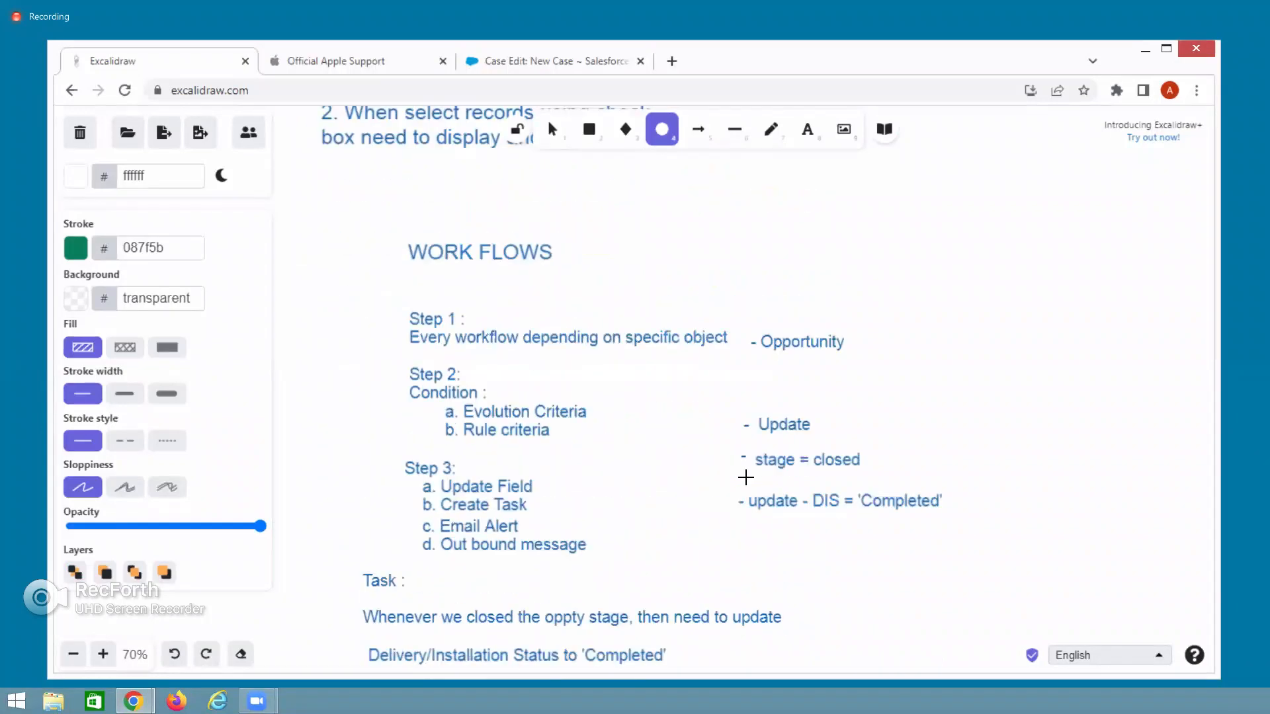
scroll(745, 476, "down", 20)
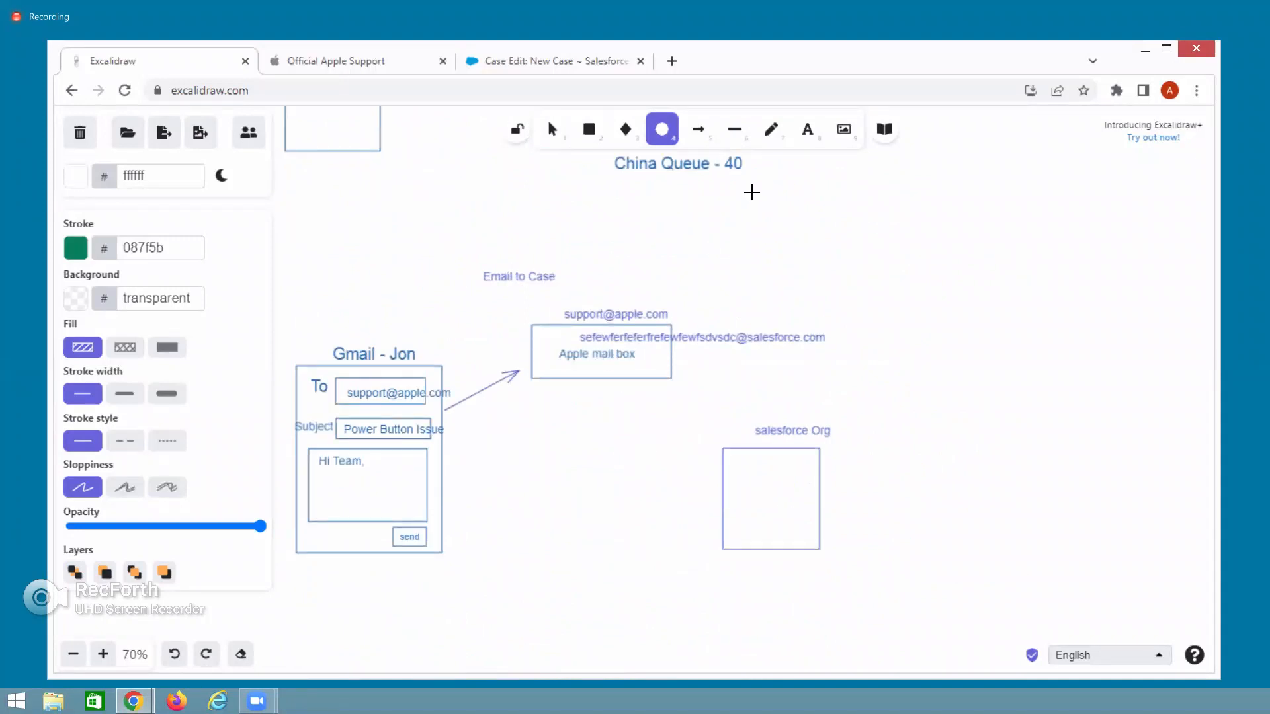
left_click(807, 130)
left_click(744, 322)
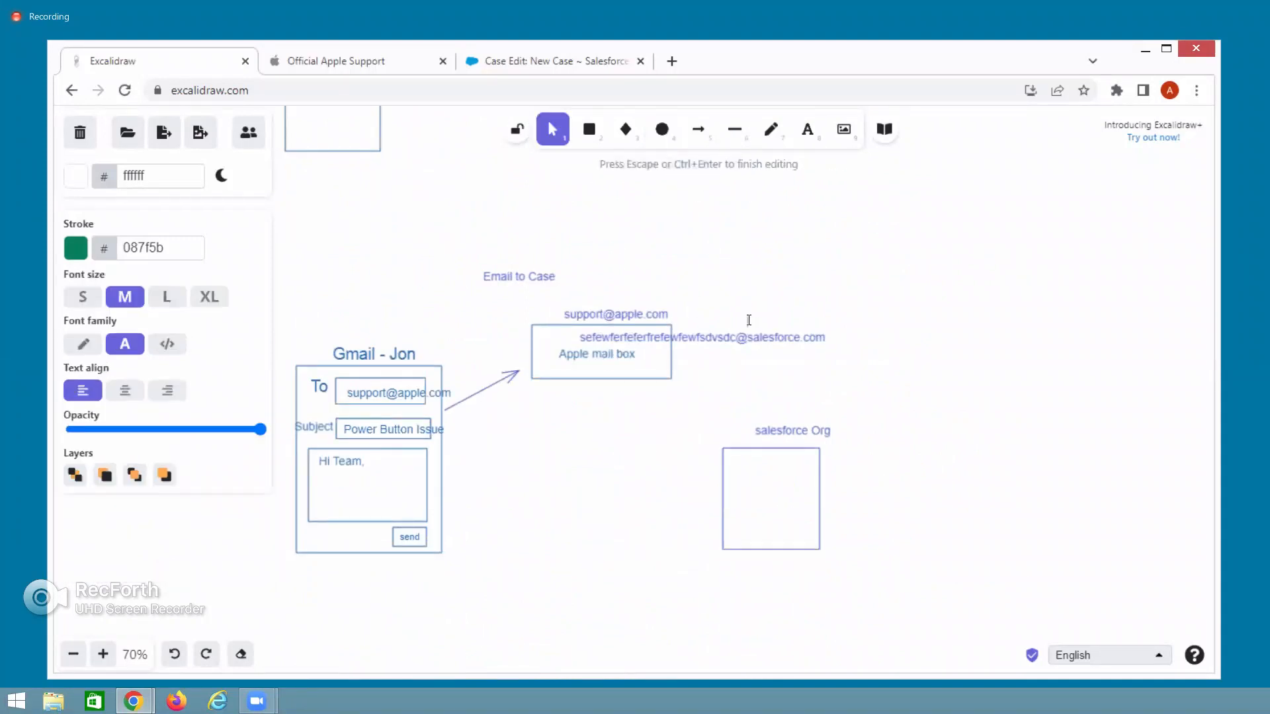
key("ctrl+equal")
key("ctrl+equal")
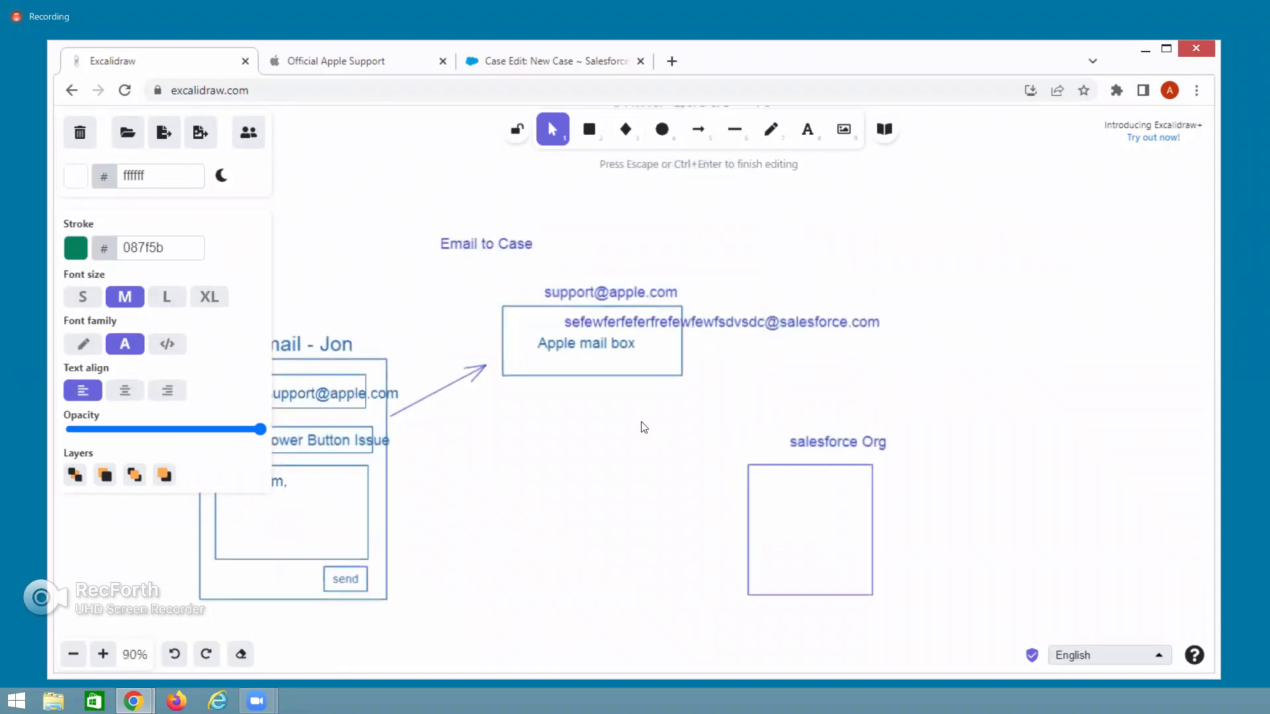
left_click(661, 407)
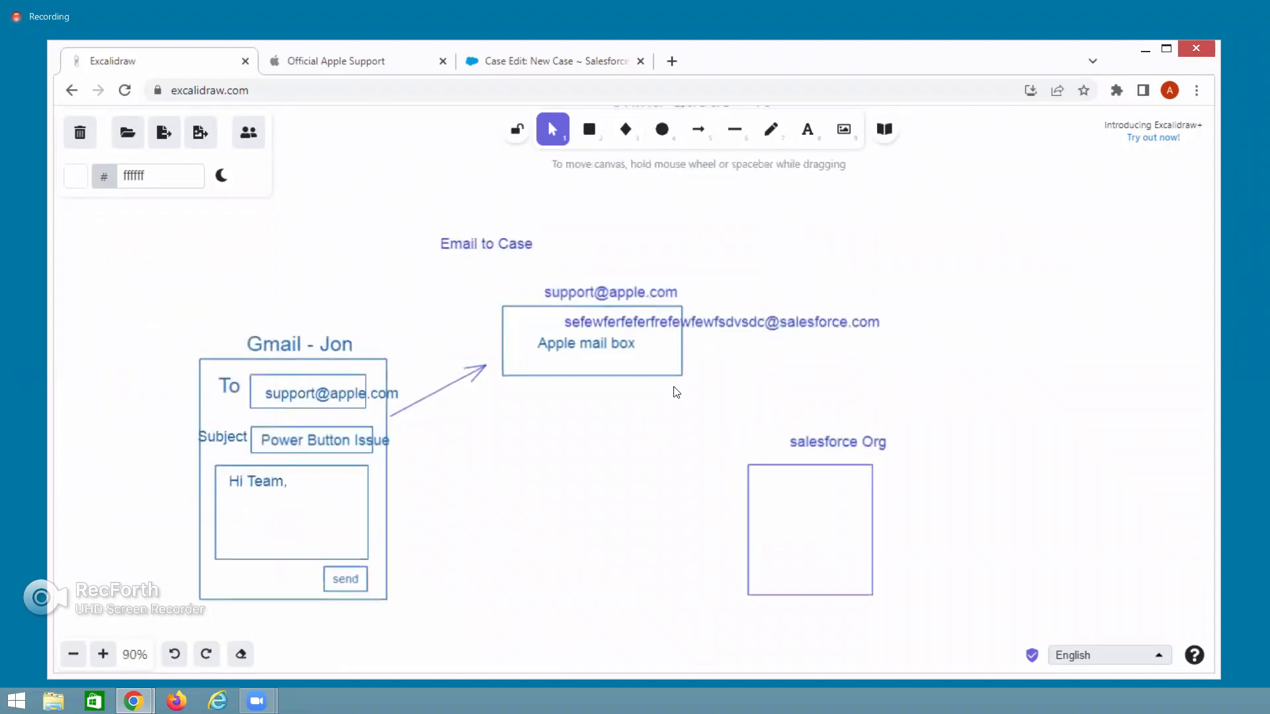
left_click(585, 296)
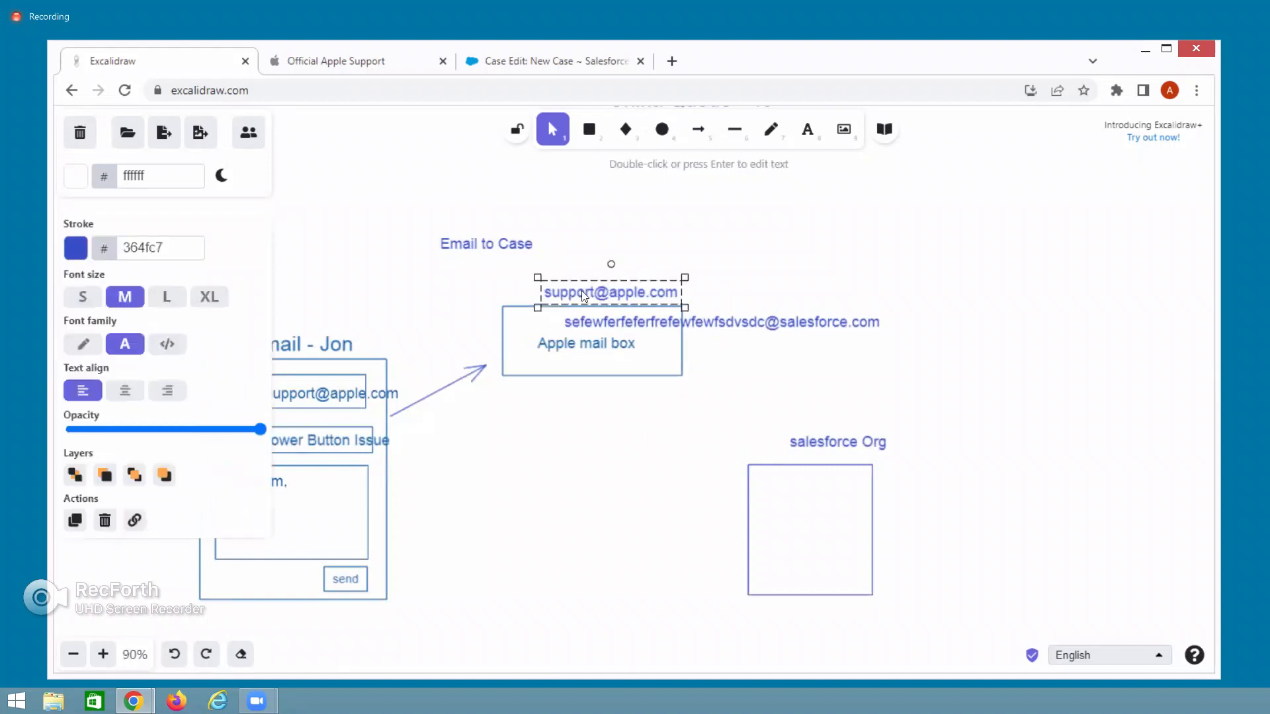
key("Delete")
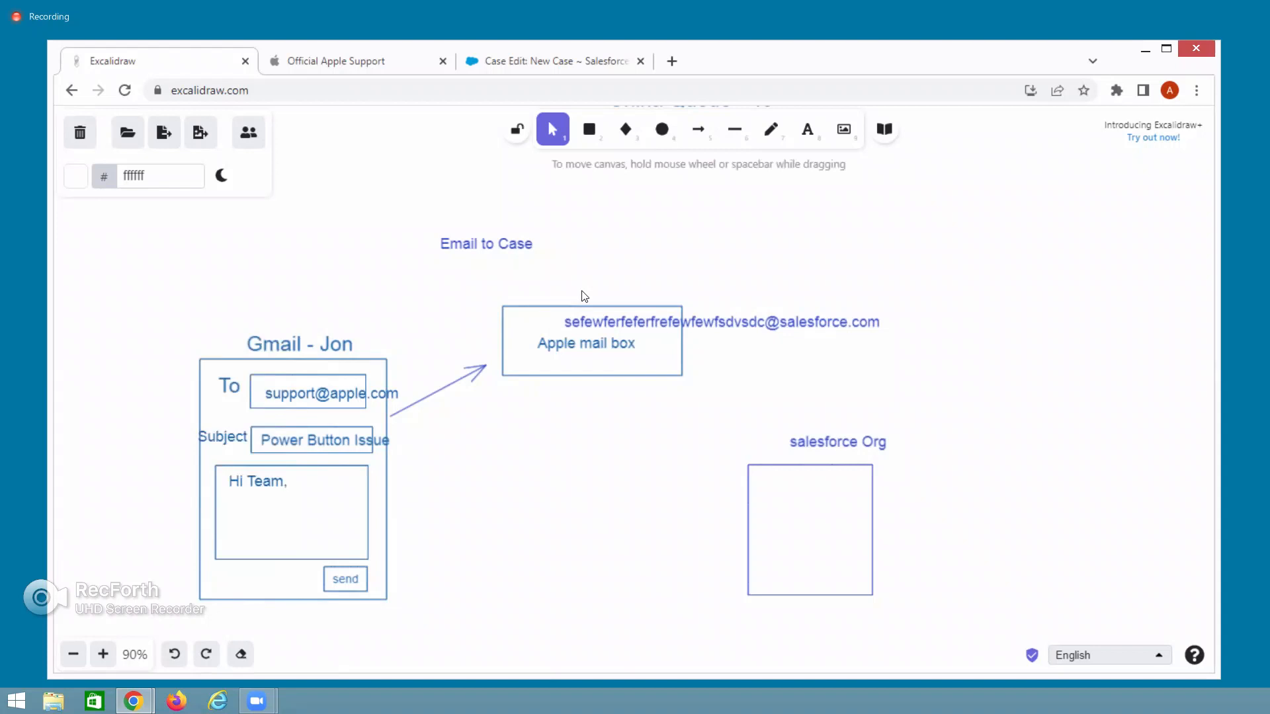
Zoom the canvas out to fit the whole drawing, leaving the tool shortcuts unused.
key("a")
key("s")
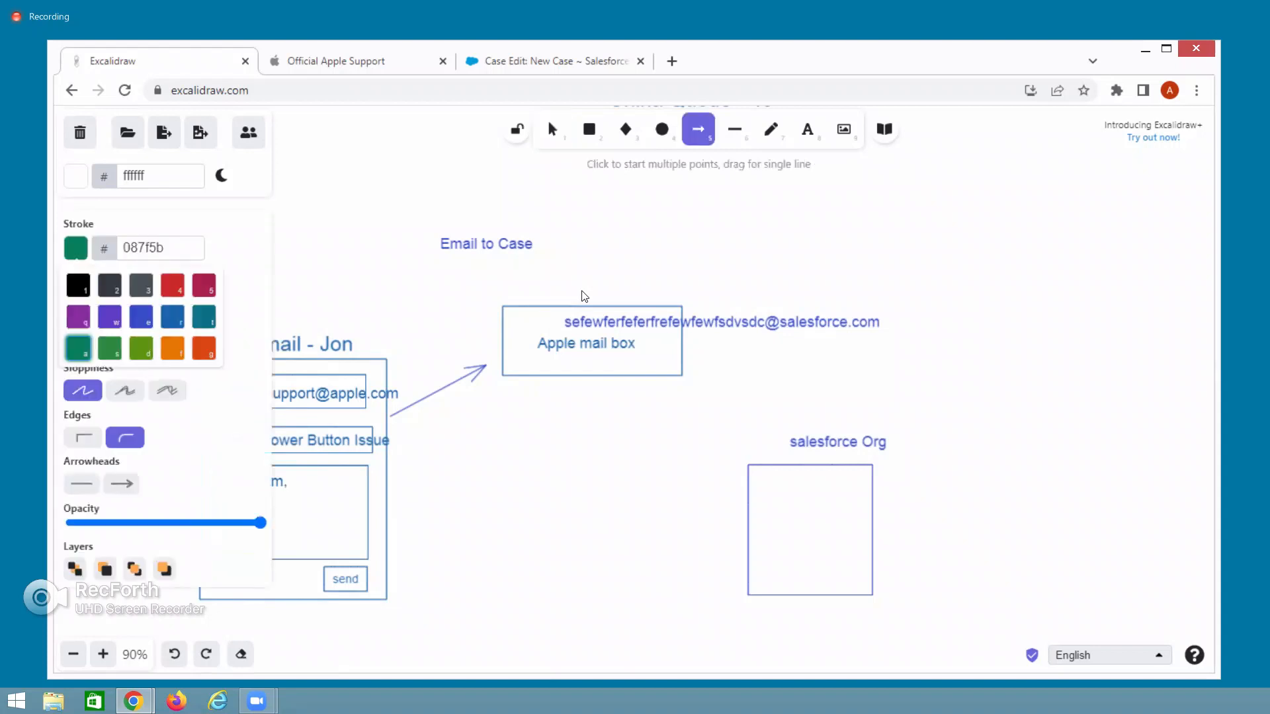
key("o")
key("p")
key("f")
key("d")
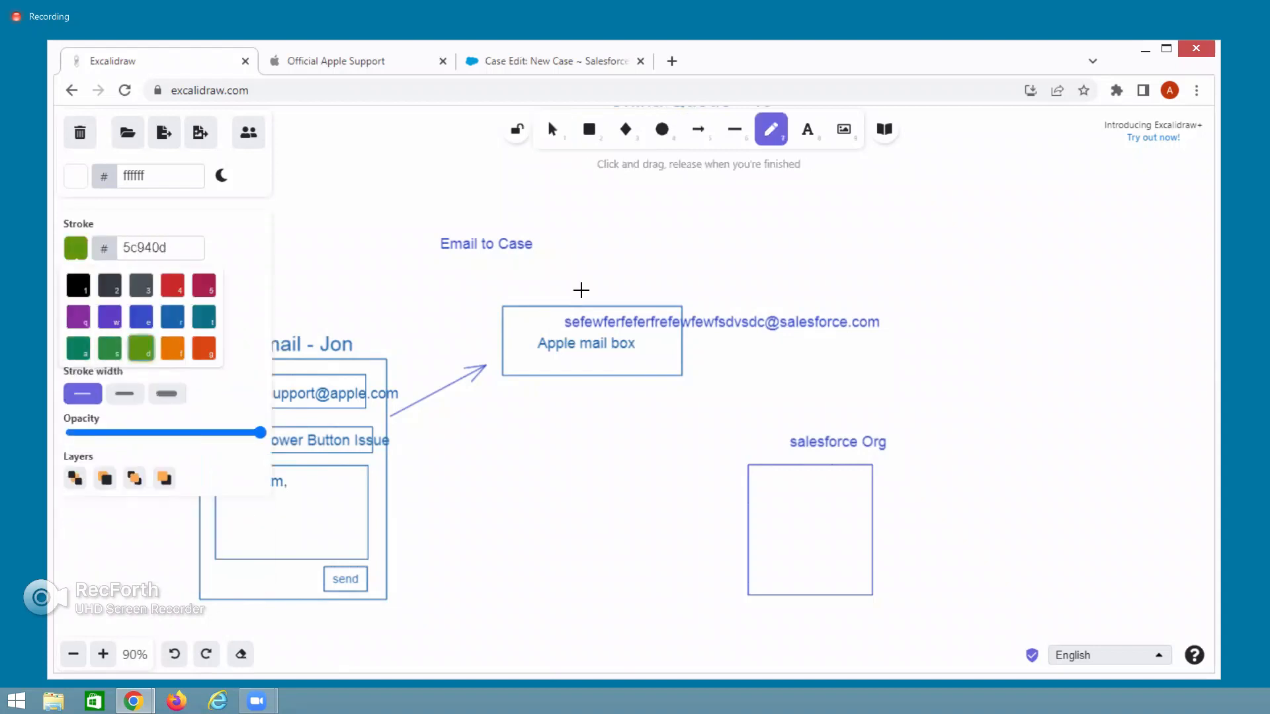
key("shift+1")
key("g")
key("a")
key("l")
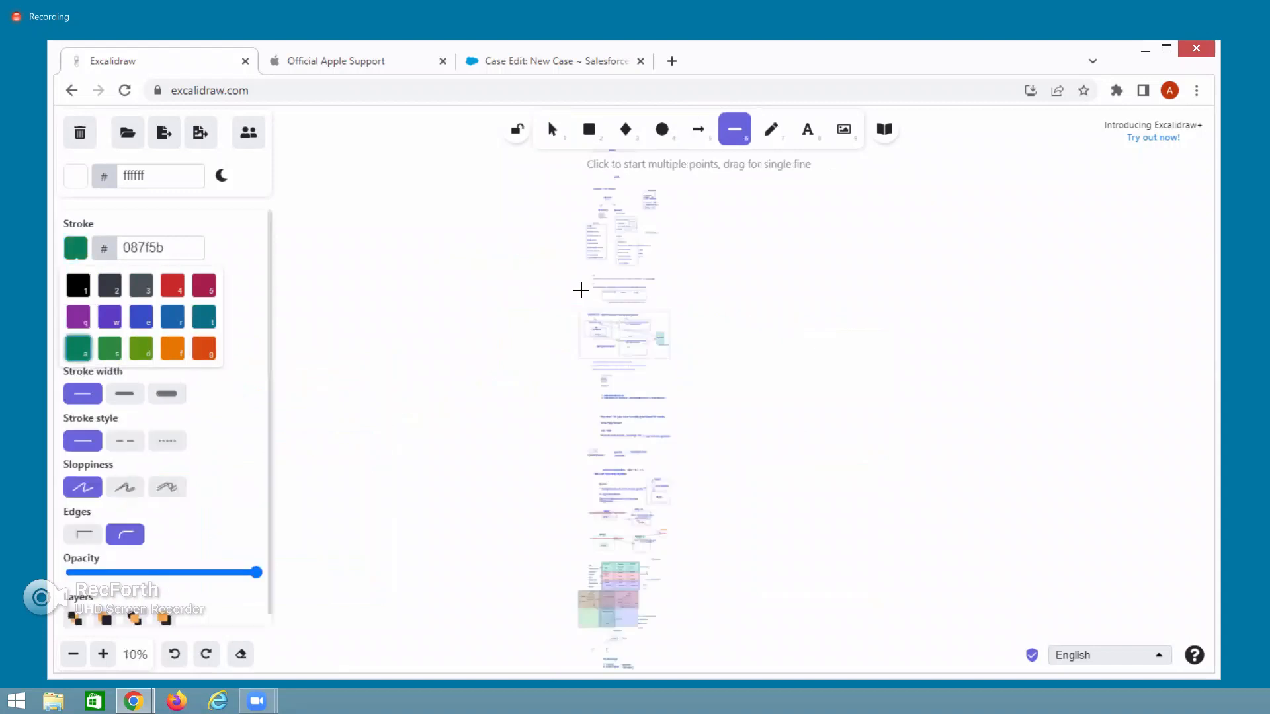
key("o")
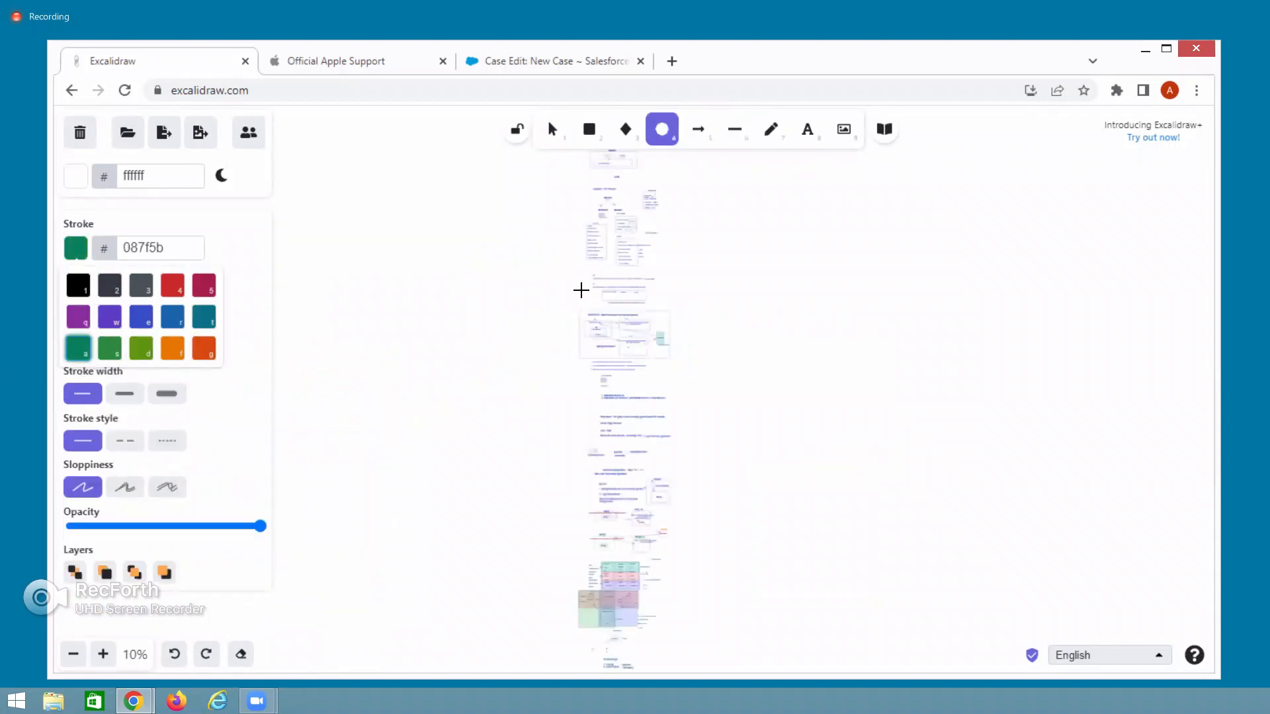
key("Escape")
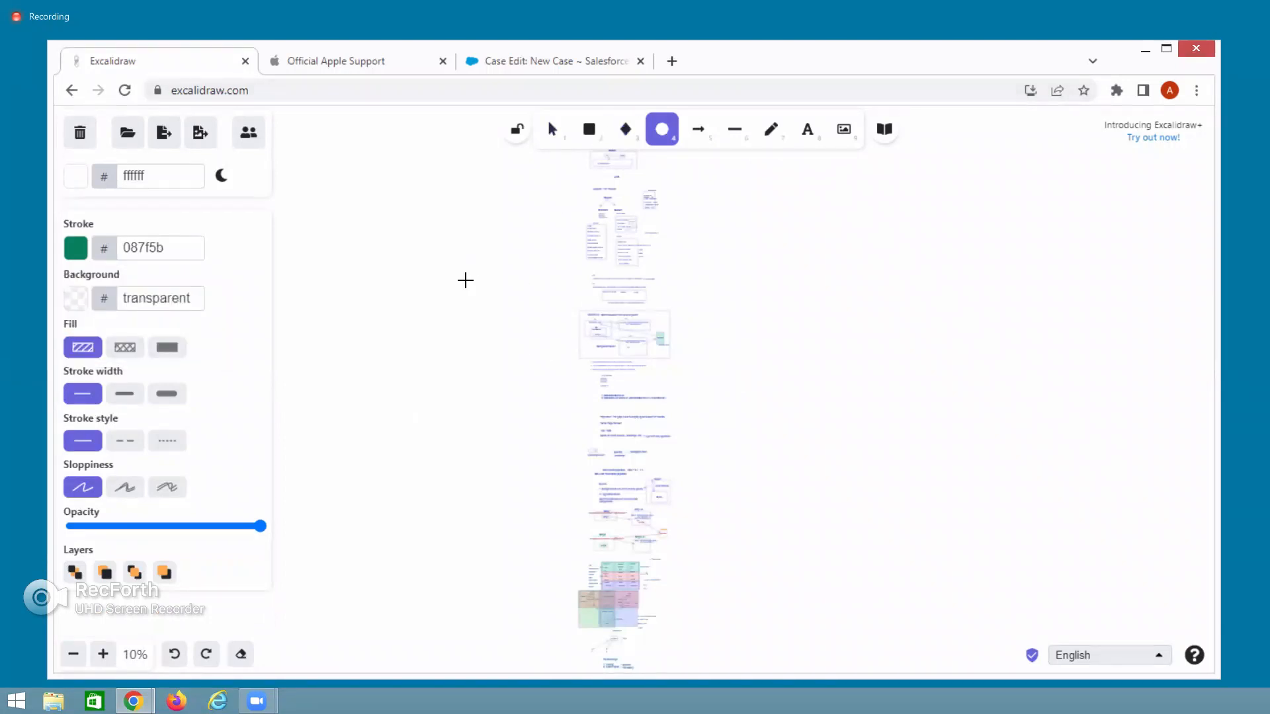
scroll(465, 281, "up", 8, "ctrl")
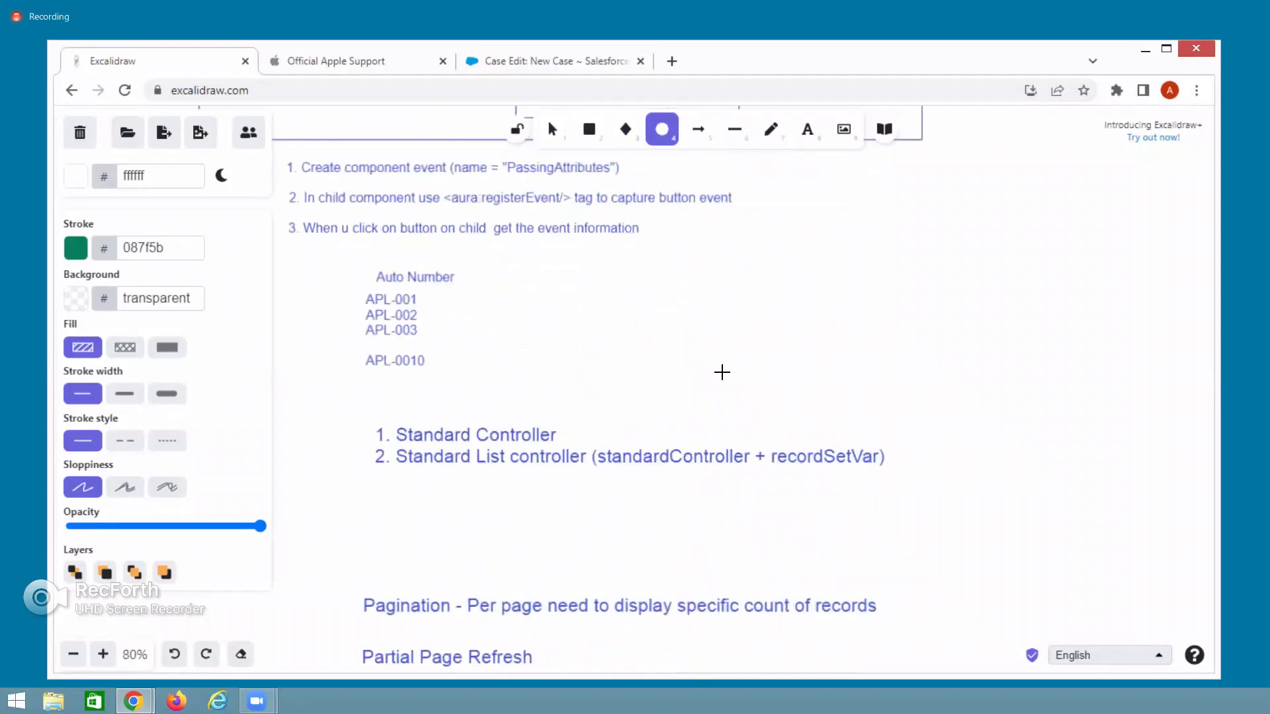
scroll(722, 373, "down", 10)
scroll(722, 372, "down", 15)
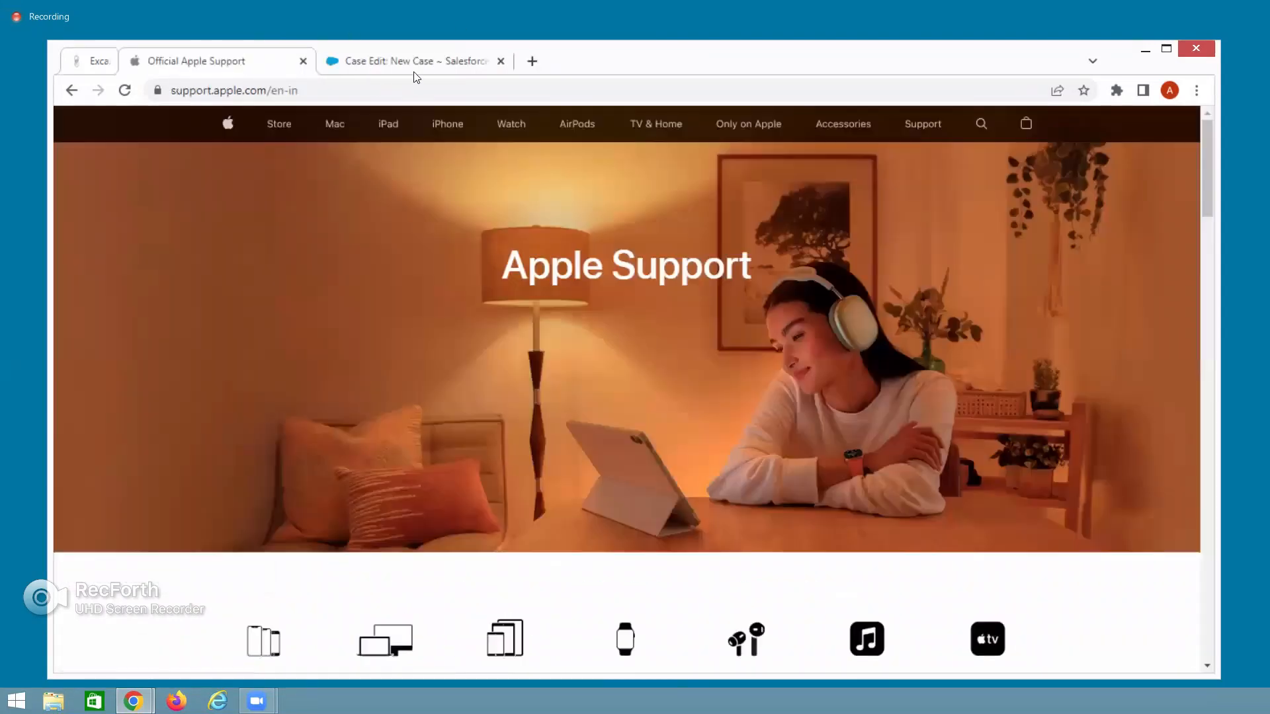
Close the old Excalidraw and Apple Support tabs and reload excalidraw.com in a new tab.
left_click(244, 61)
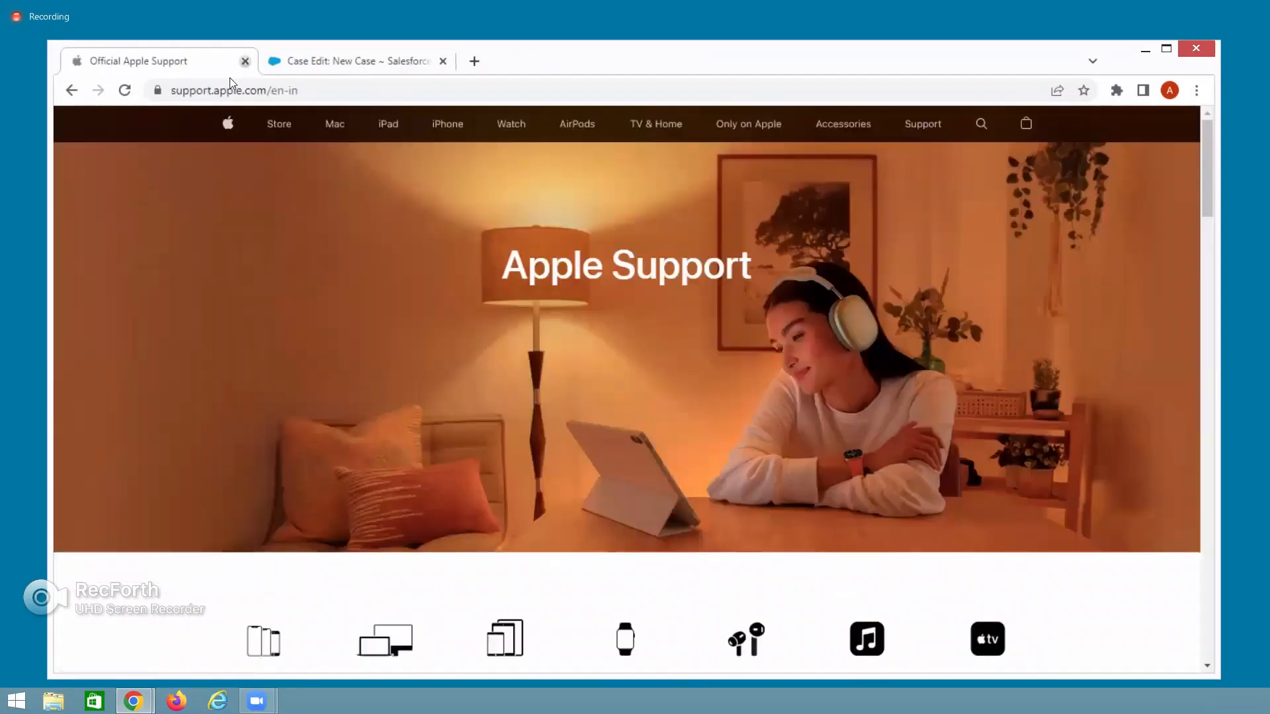
left_click(245, 61)
left_click(278, 62)
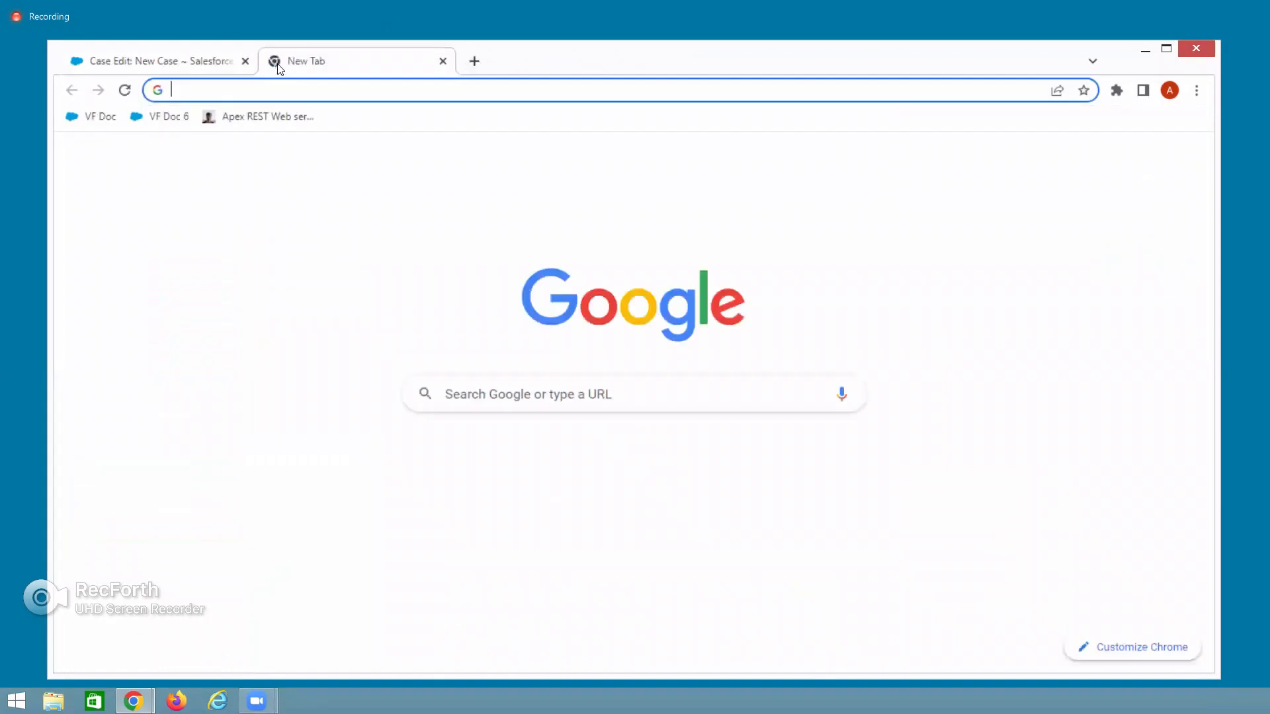
type("excalidraw.com")
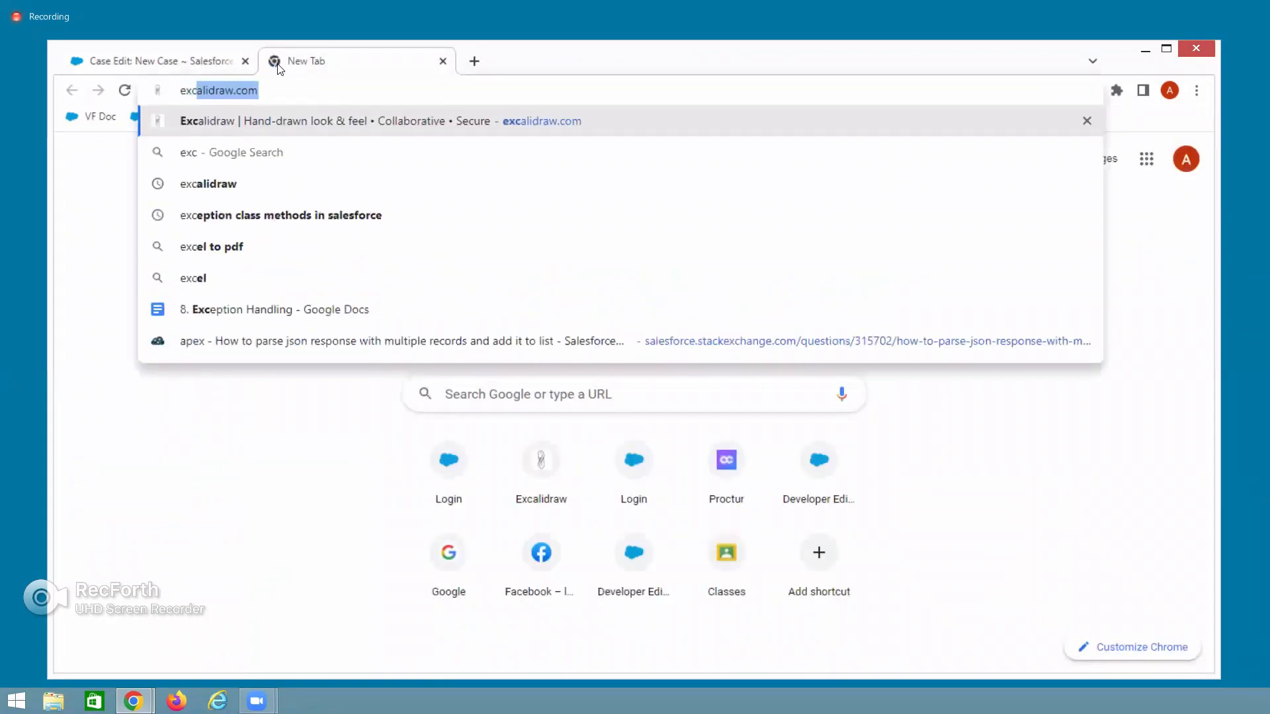
key("Right")
key("Return")
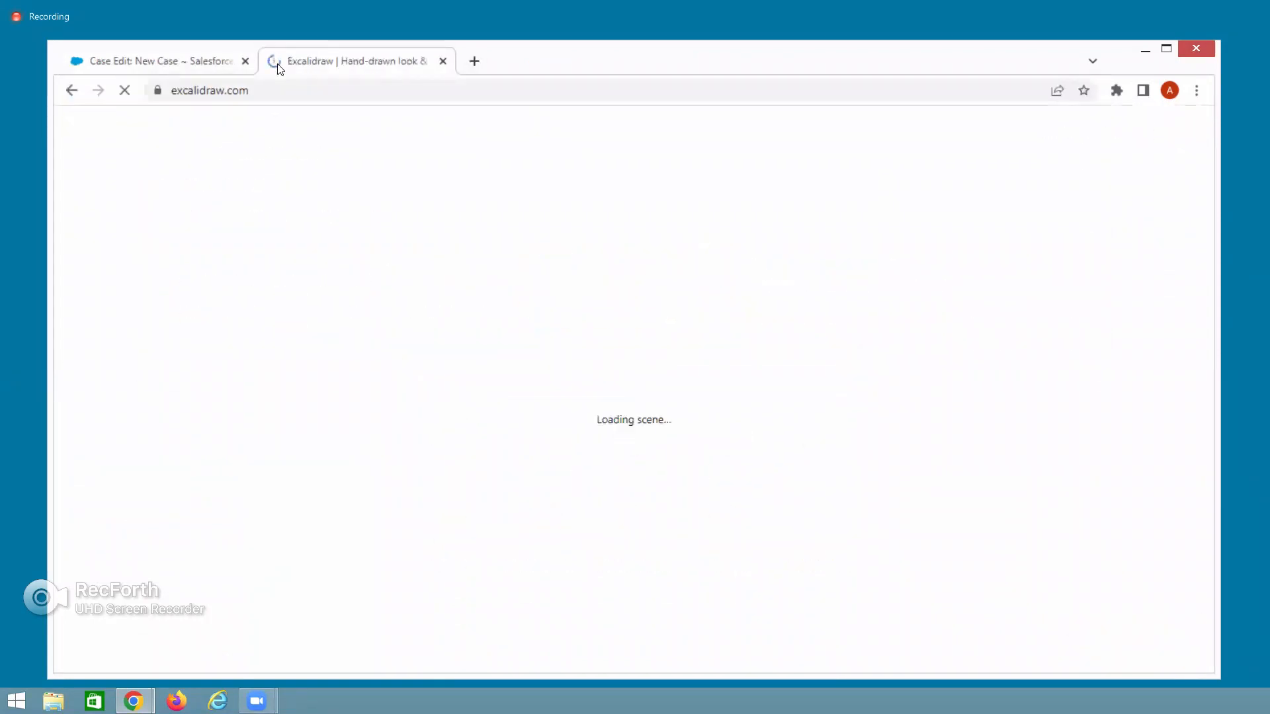
Scroll down the canvas to the Email to Case diagram.
scroll(660, 472, "down", 8)
scroll(660, 471, "up", 15)
scroll(660, 472, "down", 20)
scroll(660, 472, "down", 20)
scroll(660, 472, "down", 20)
scroll(660, 471, "down", 20)
scroll(660, 472, "down", 20)
scroll(660, 471, "down", 20)
scroll(660, 472, "down", 20)
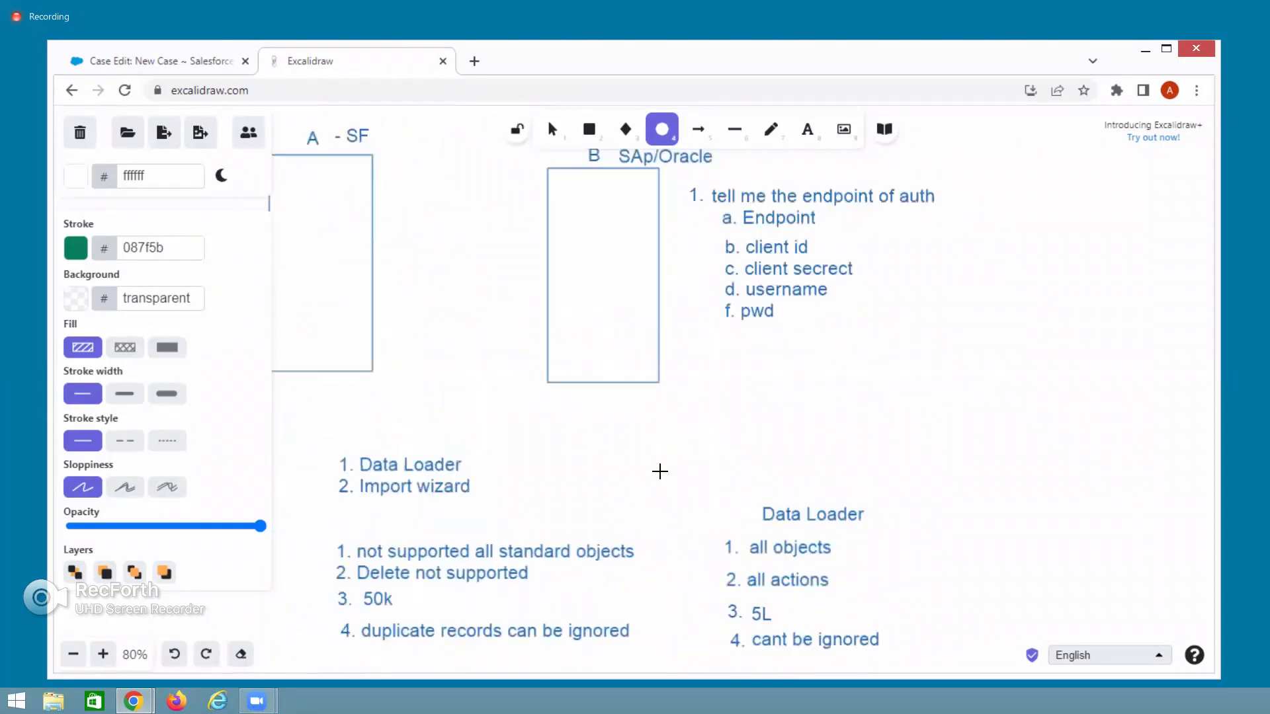
scroll(660, 471, "down", 15)
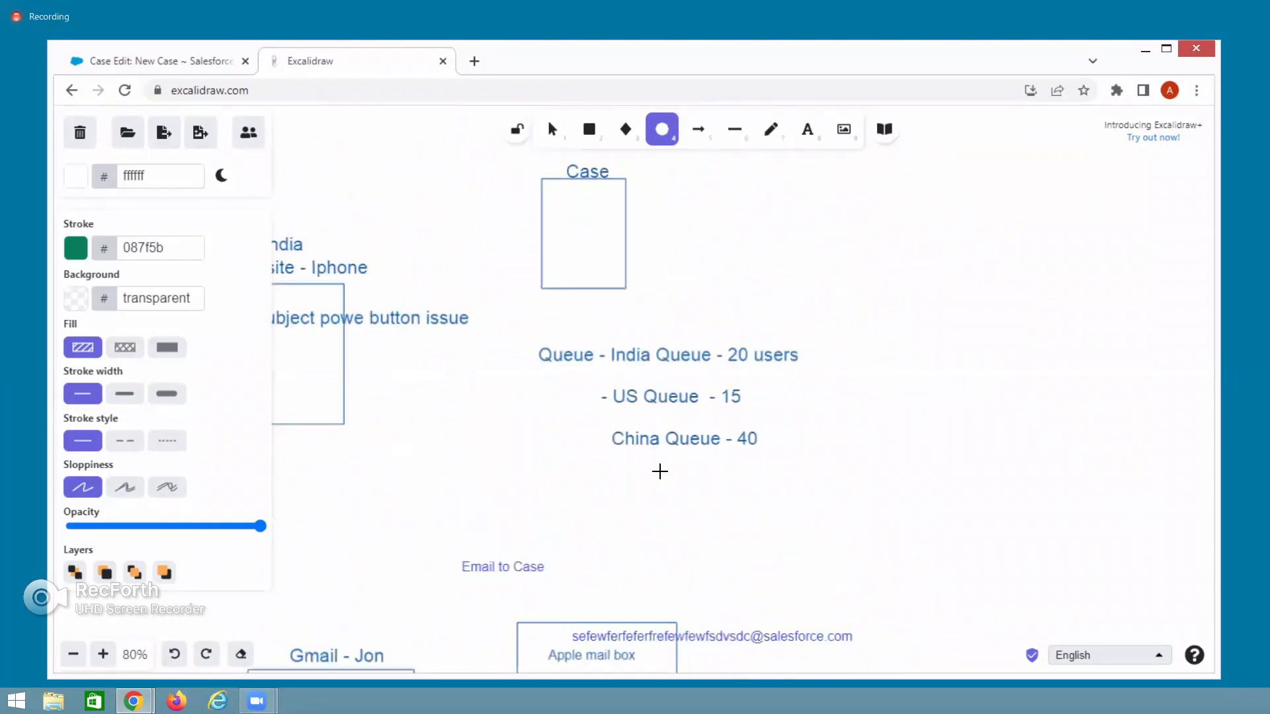
scroll(660, 471, "down", 3)
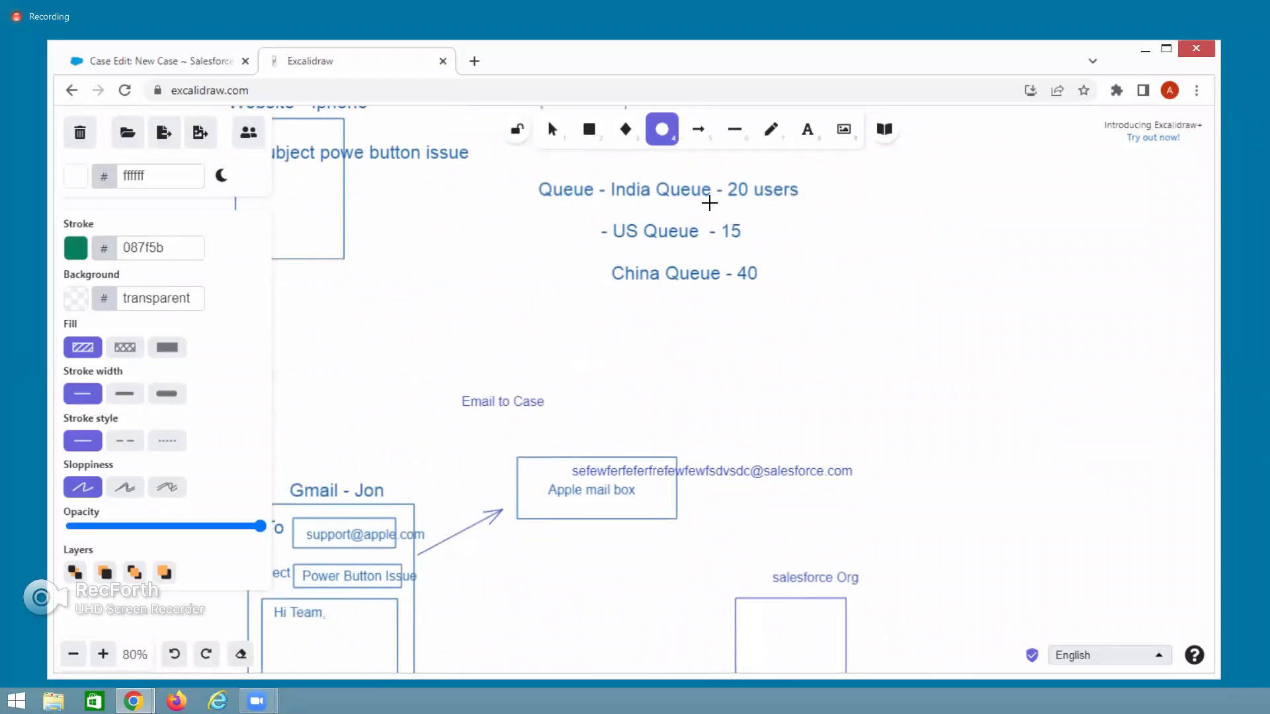
Add the Gmail address as a large (L) text label above the Apple mail box.
left_click(807, 130)
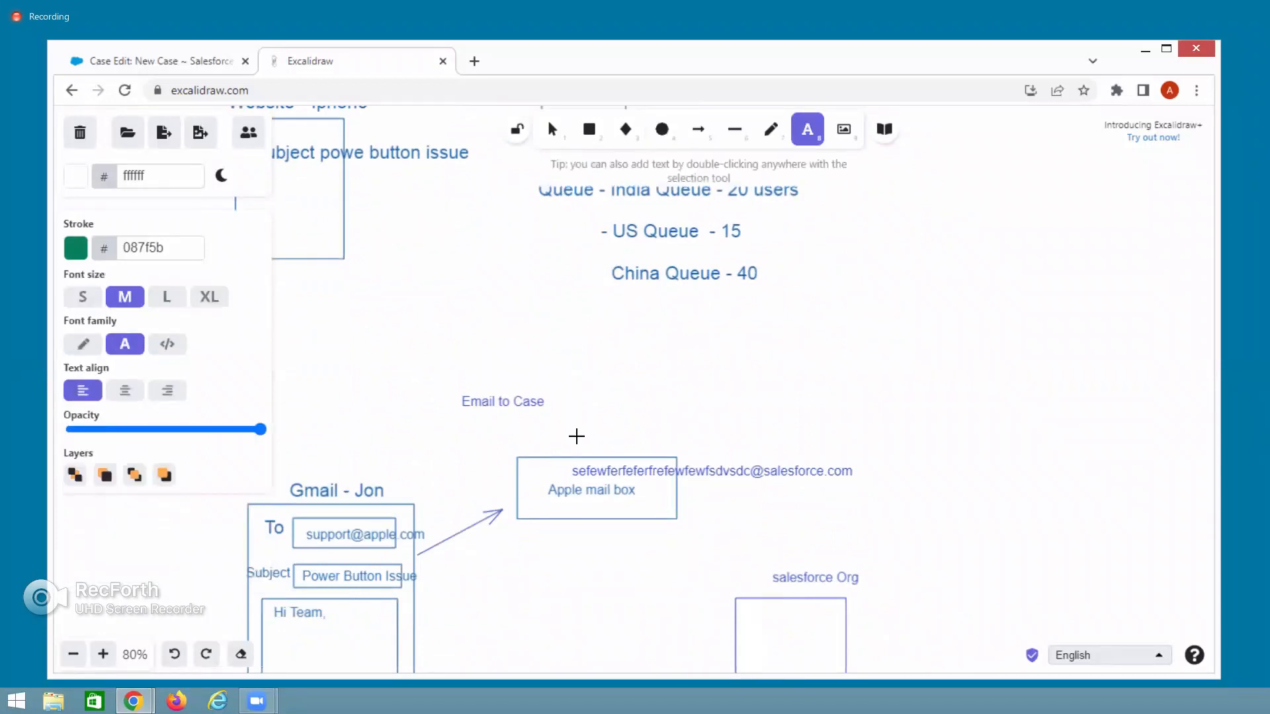
left_click(577, 437)
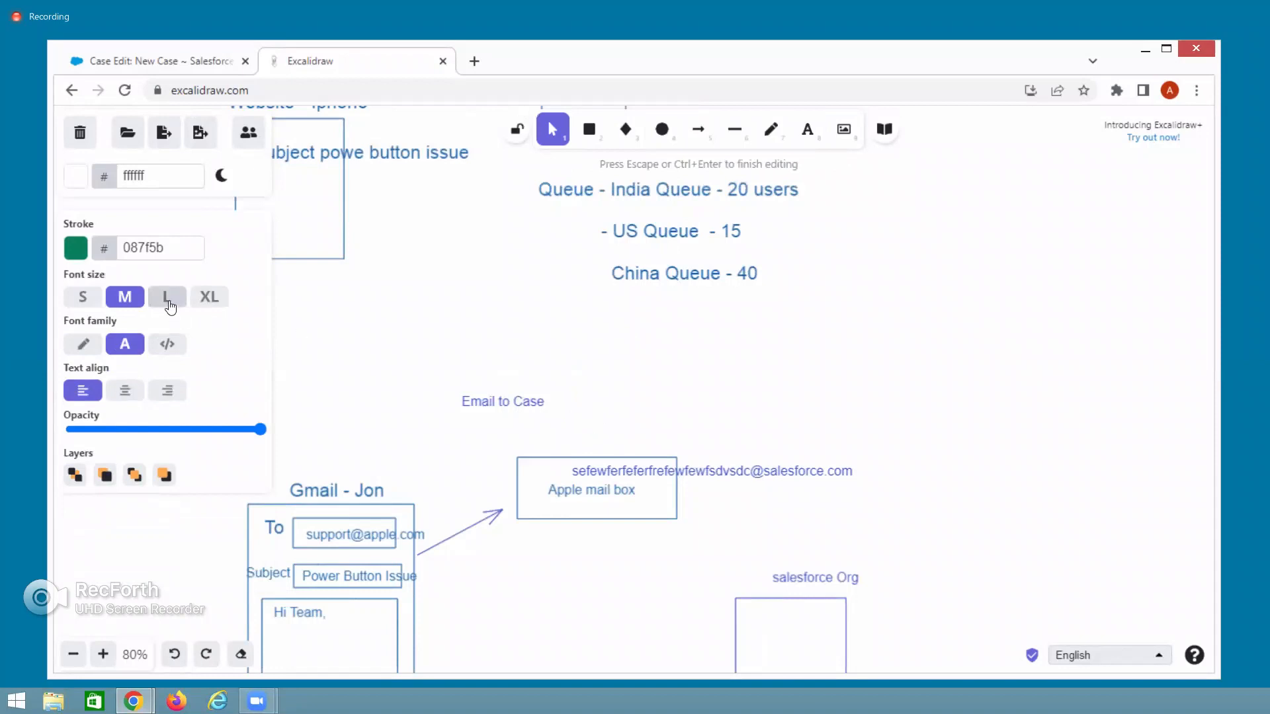
left_click(169, 297)
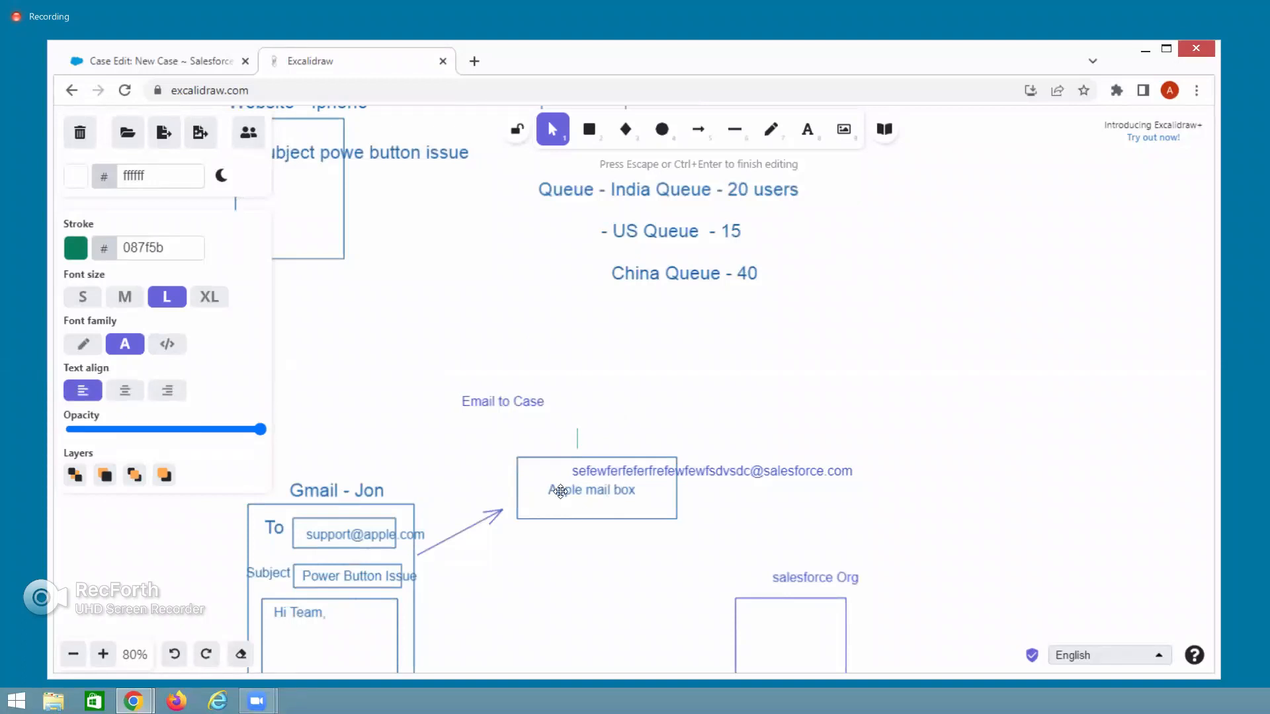
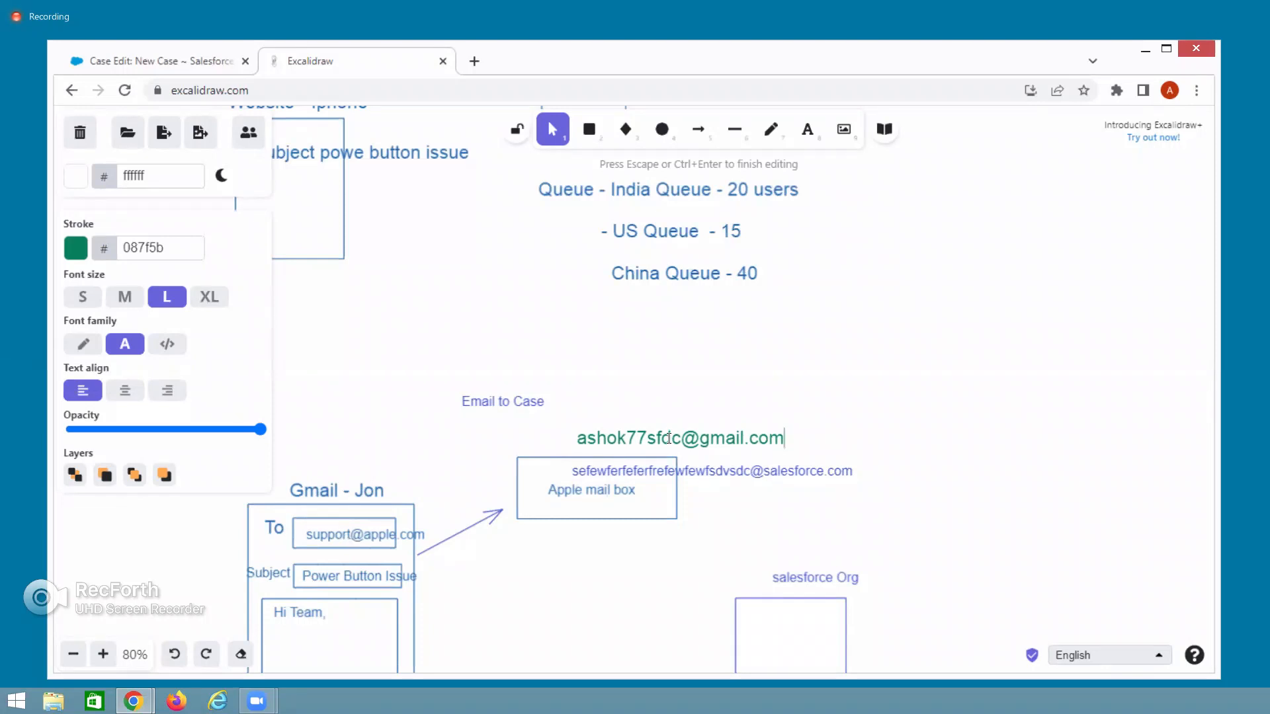
left_click(716, 577)
scroll(731, 568, "down", 3)
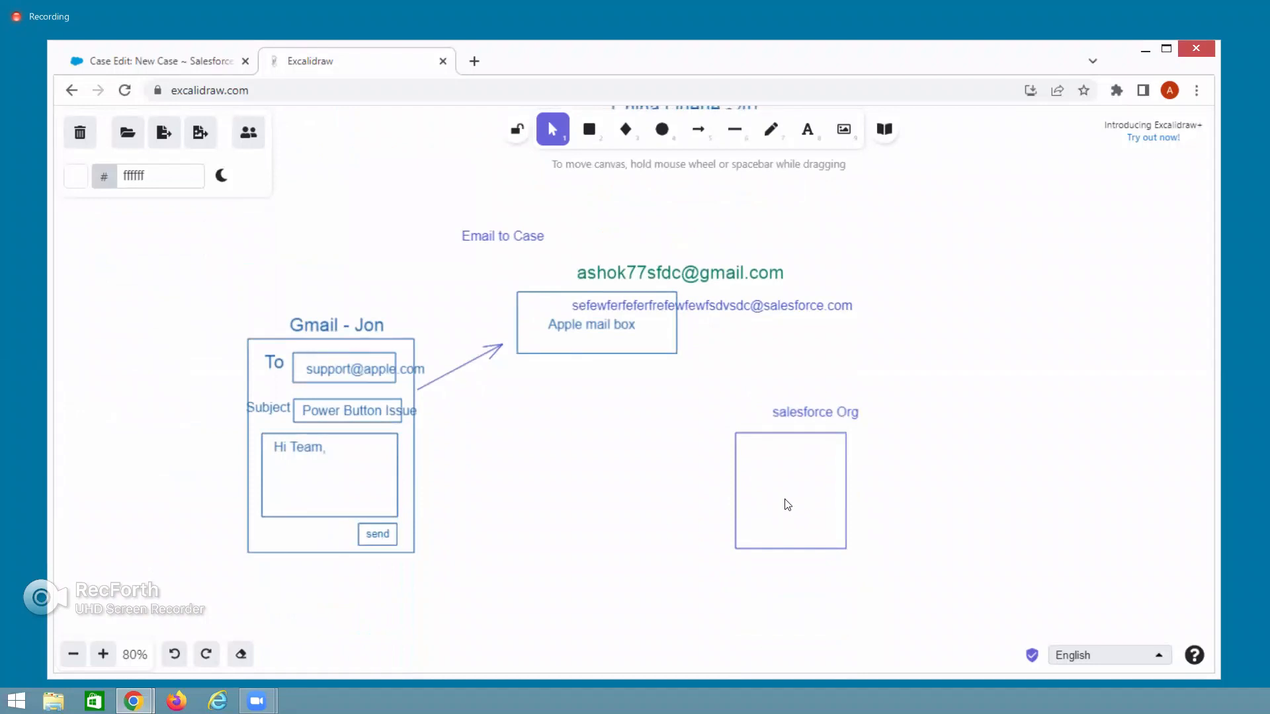
Switch to the Salesforce tab and go to the Setup home page.
left_click(141, 61)
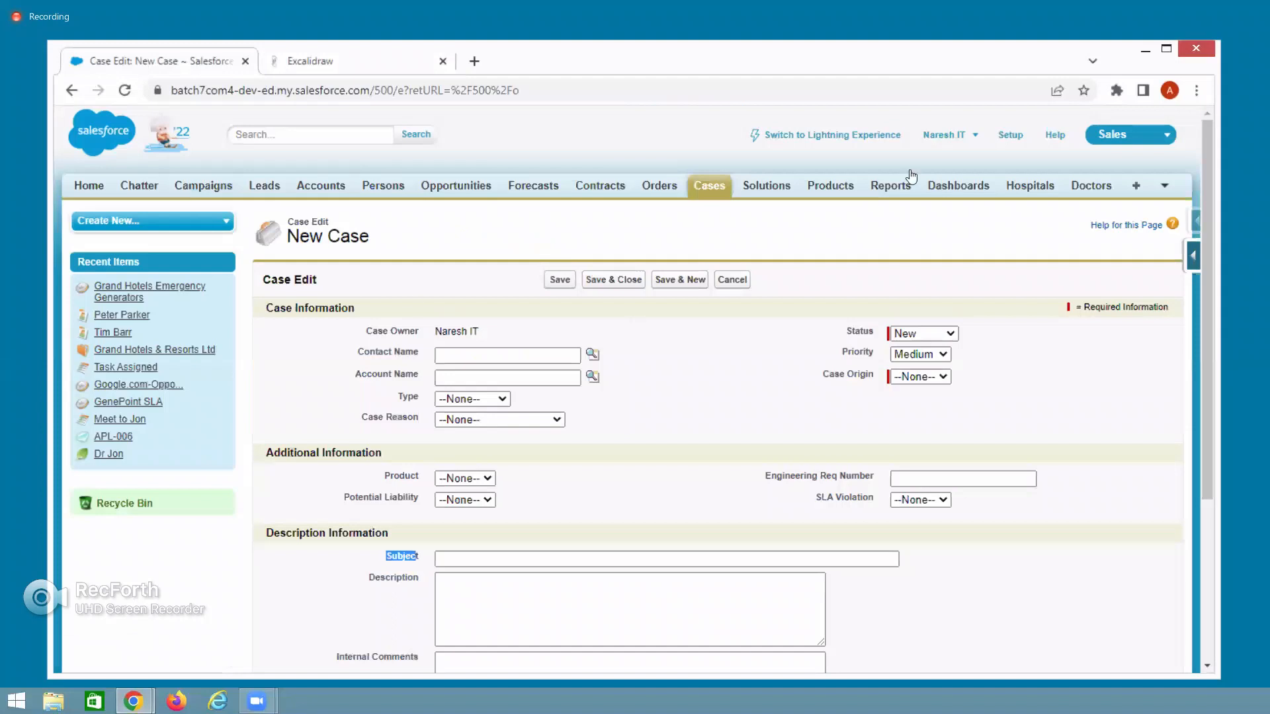
left_click(1010, 136)
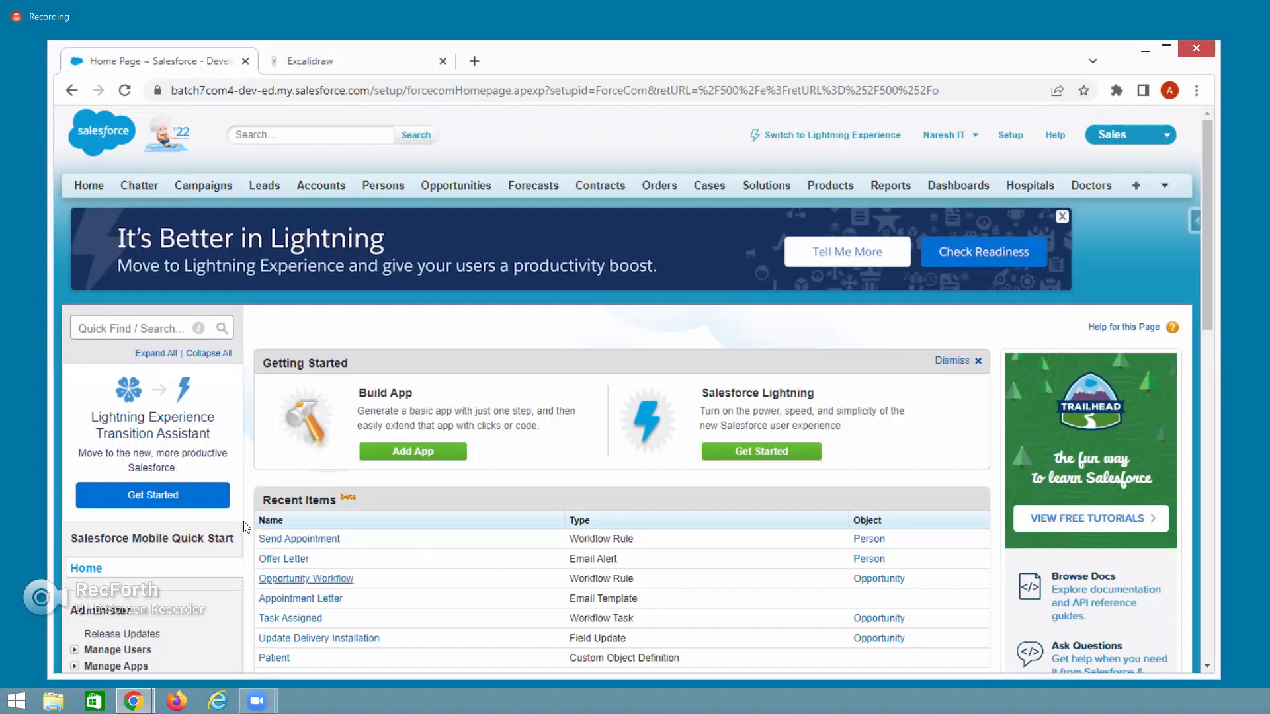
Search Quick Find for 'Email-' and open Customize > Cases > Email-to-Case.
left_click(141, 329)
type("Email ")
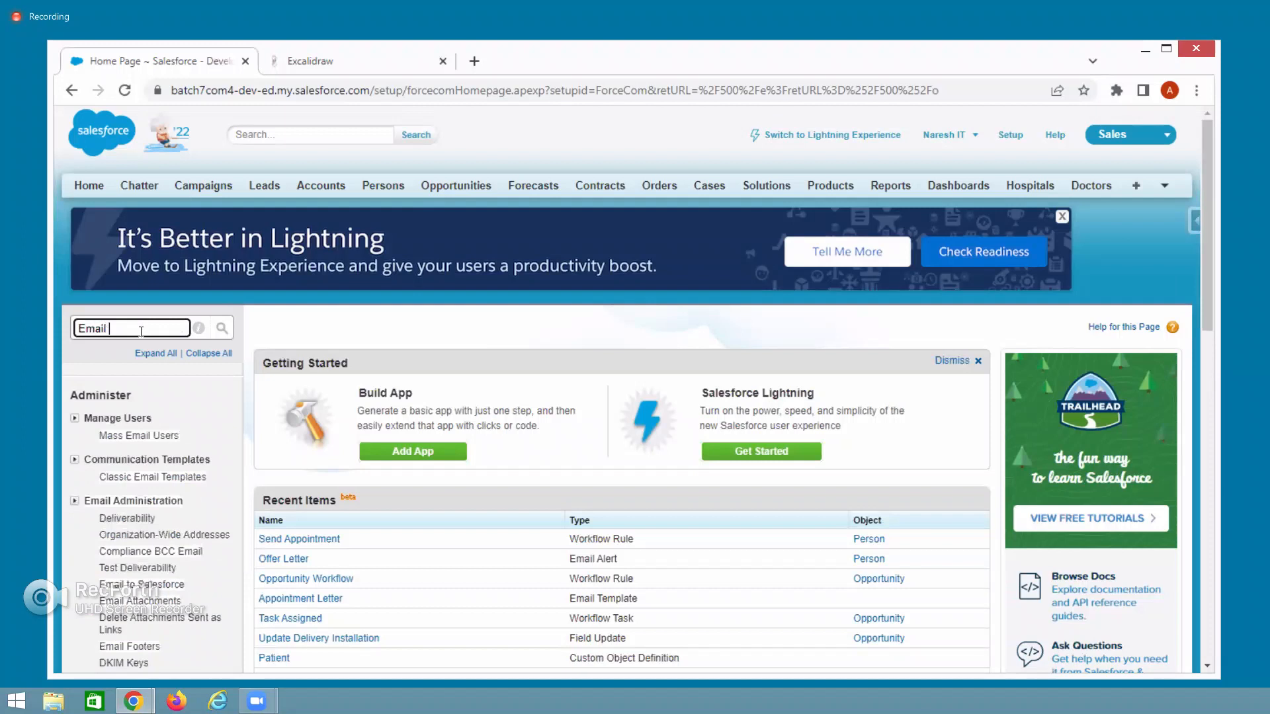
type("to")
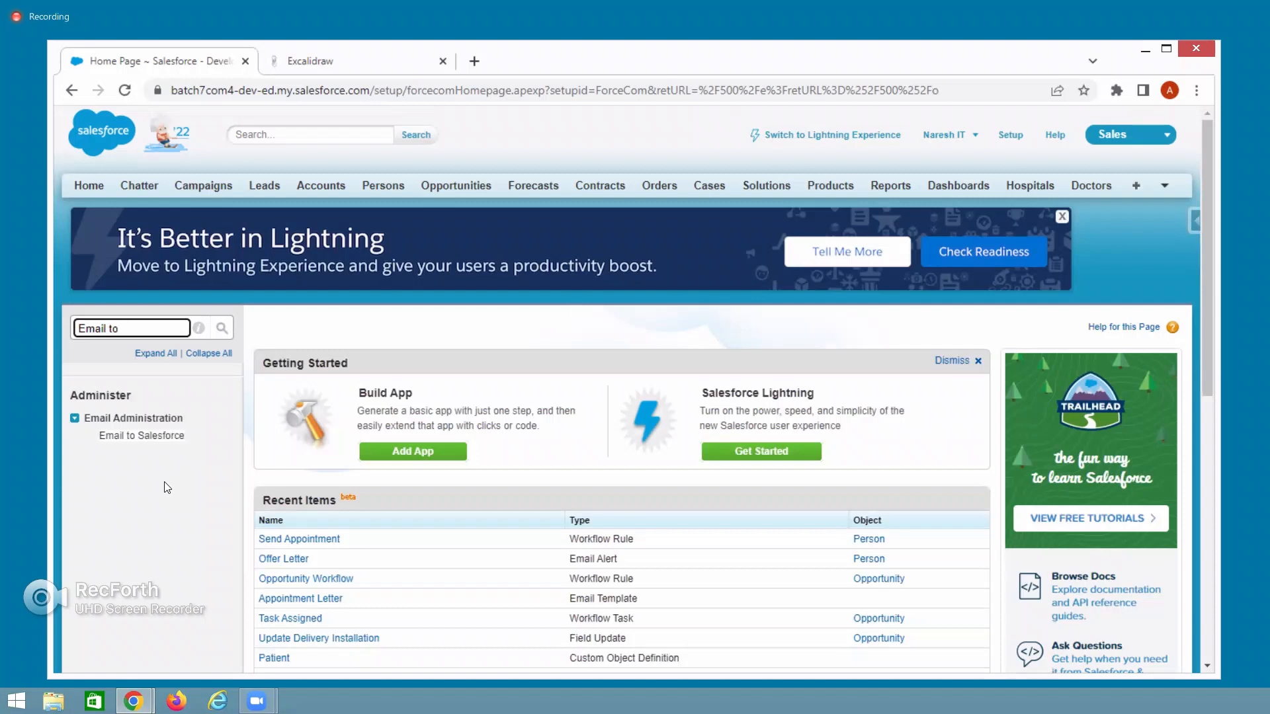
key("BackSpace")
key("BackSpace")
key("BackSpace")
type("-")
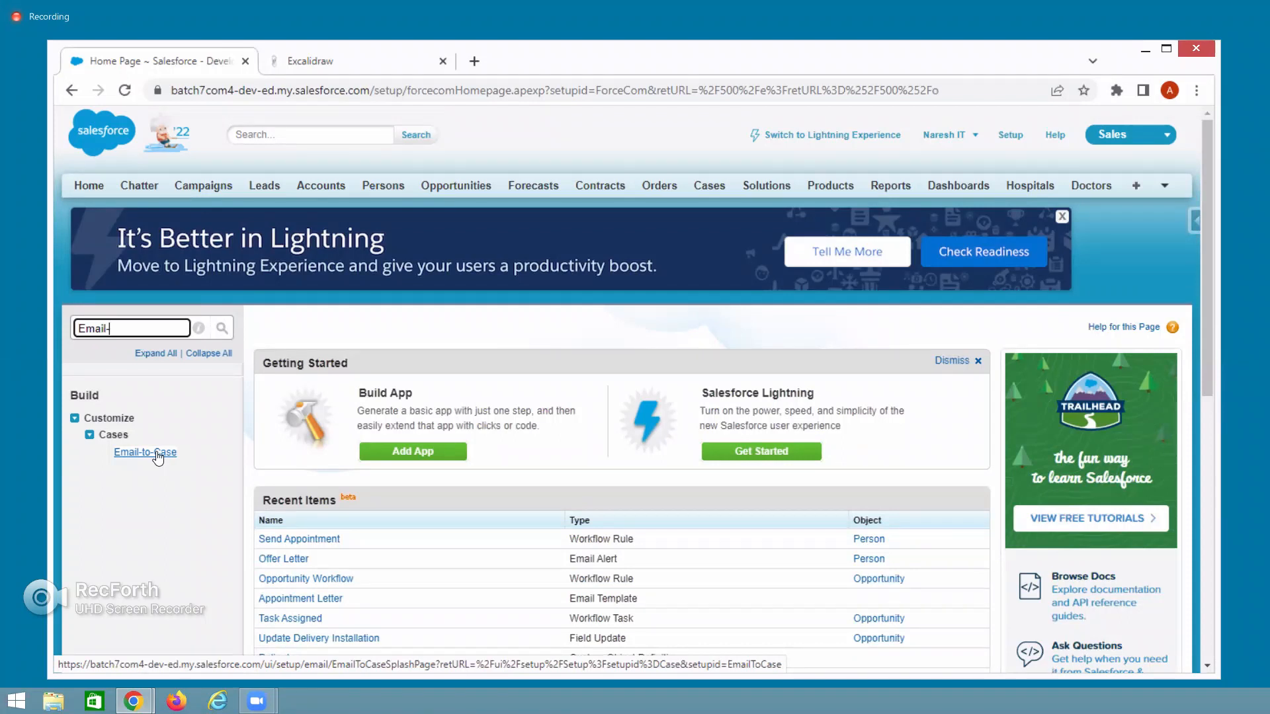
left_click(157, 457)
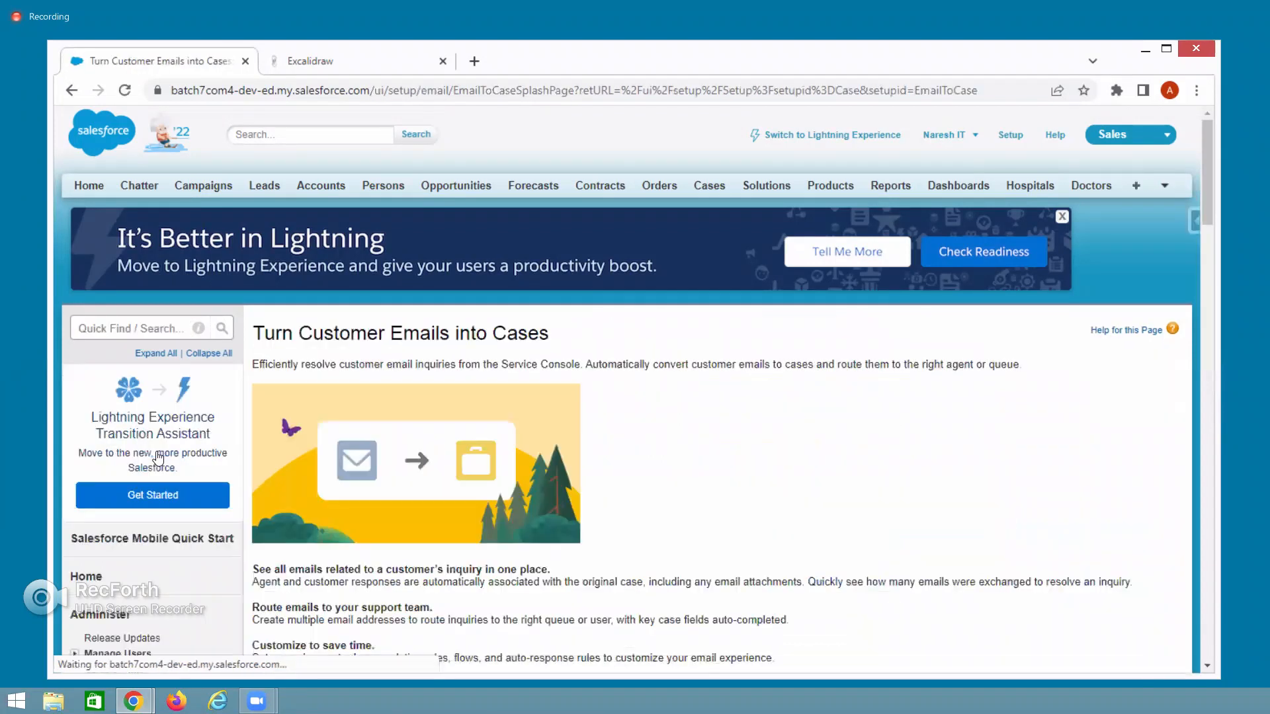
scroll(618, 549, "down", 5)
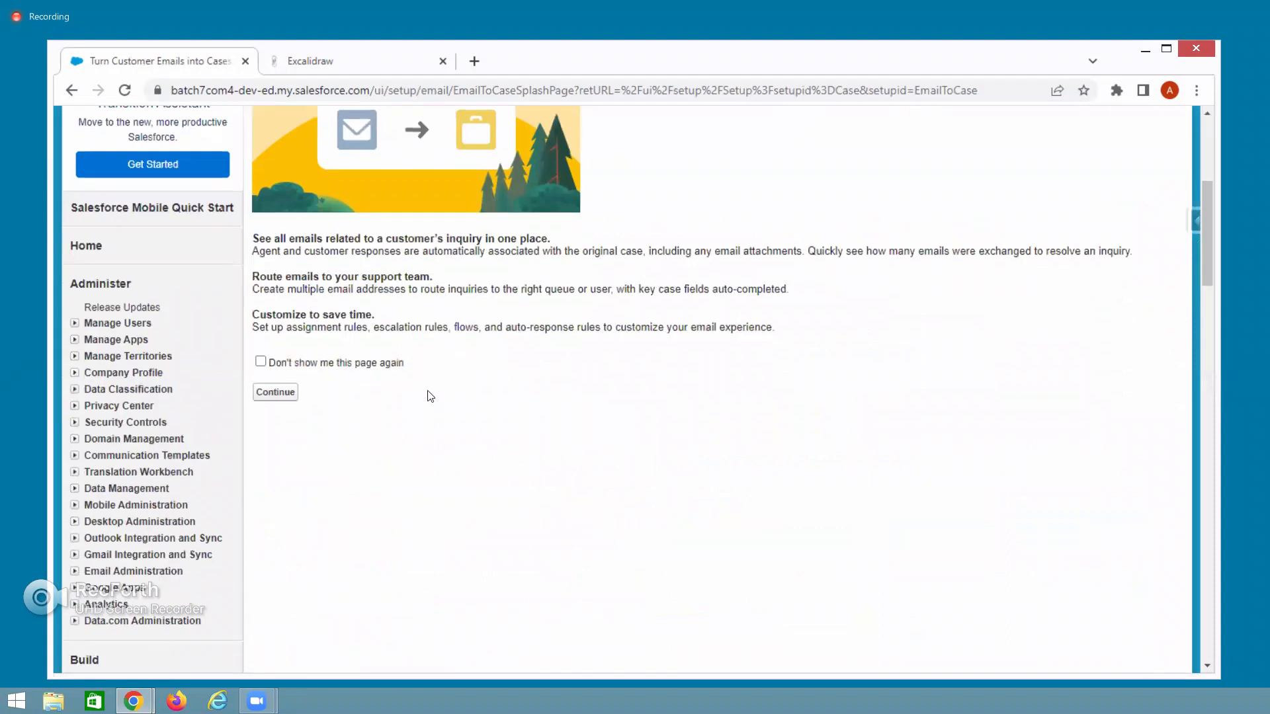
Hide the Email-to-Case introduction permanently and put the Email-to-Case Settings into edit mode.
left_click(262, 363)
left_click(275, 392)
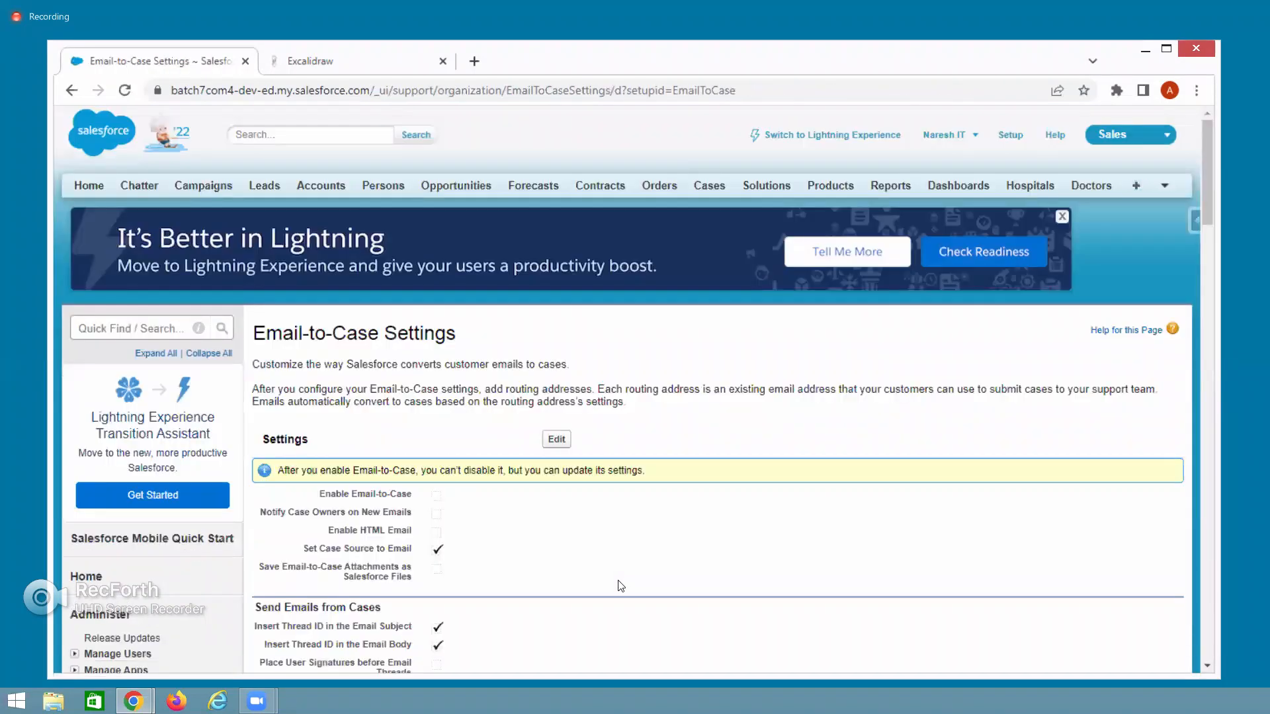
scroll(621, 586, "down", 4)
scroll(559, 360, "up", 2)
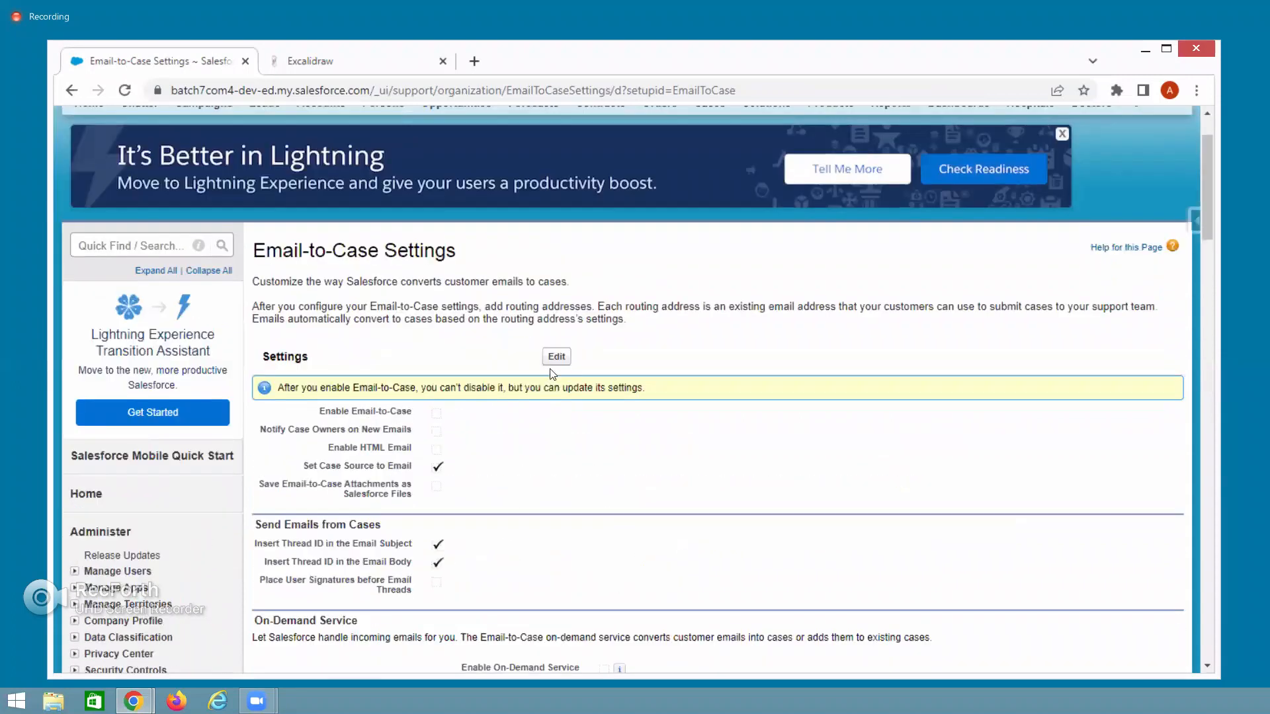
left_click(556, 357)
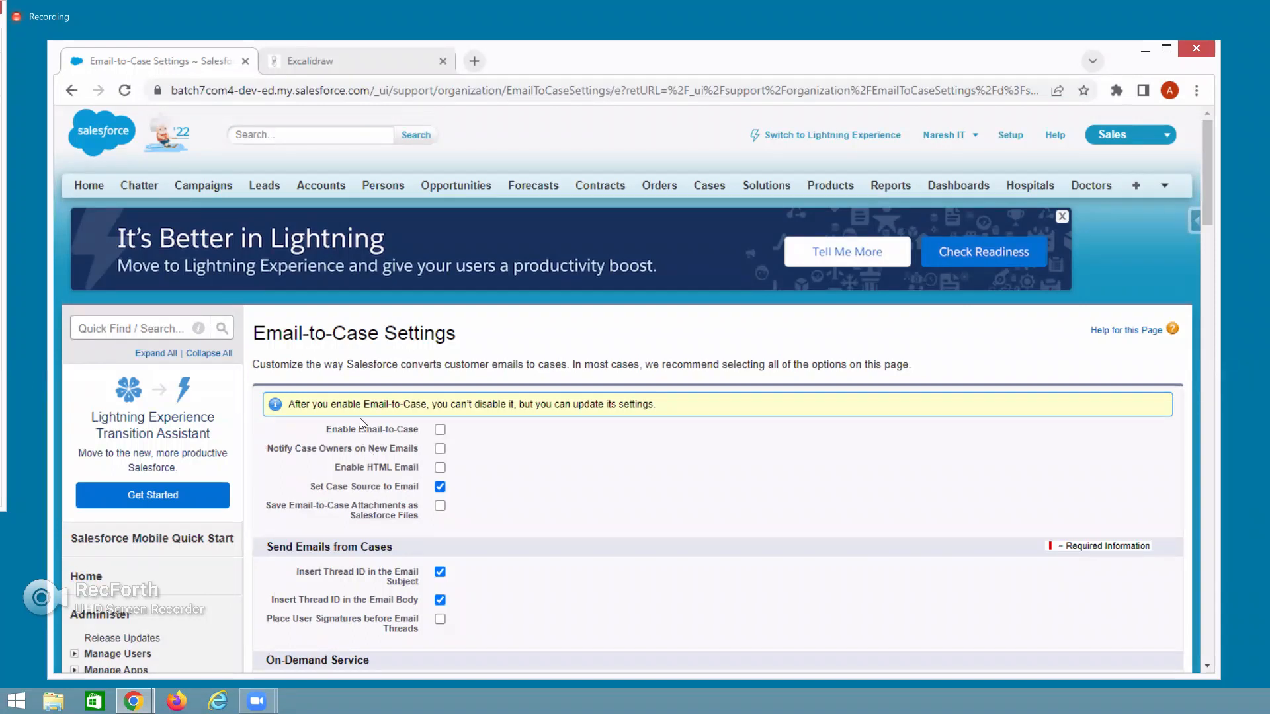
Turn on Enable Email-to-Case, Notify Case Owners, and Save Attachments as Salesforce Files.
left_click(440, 430)
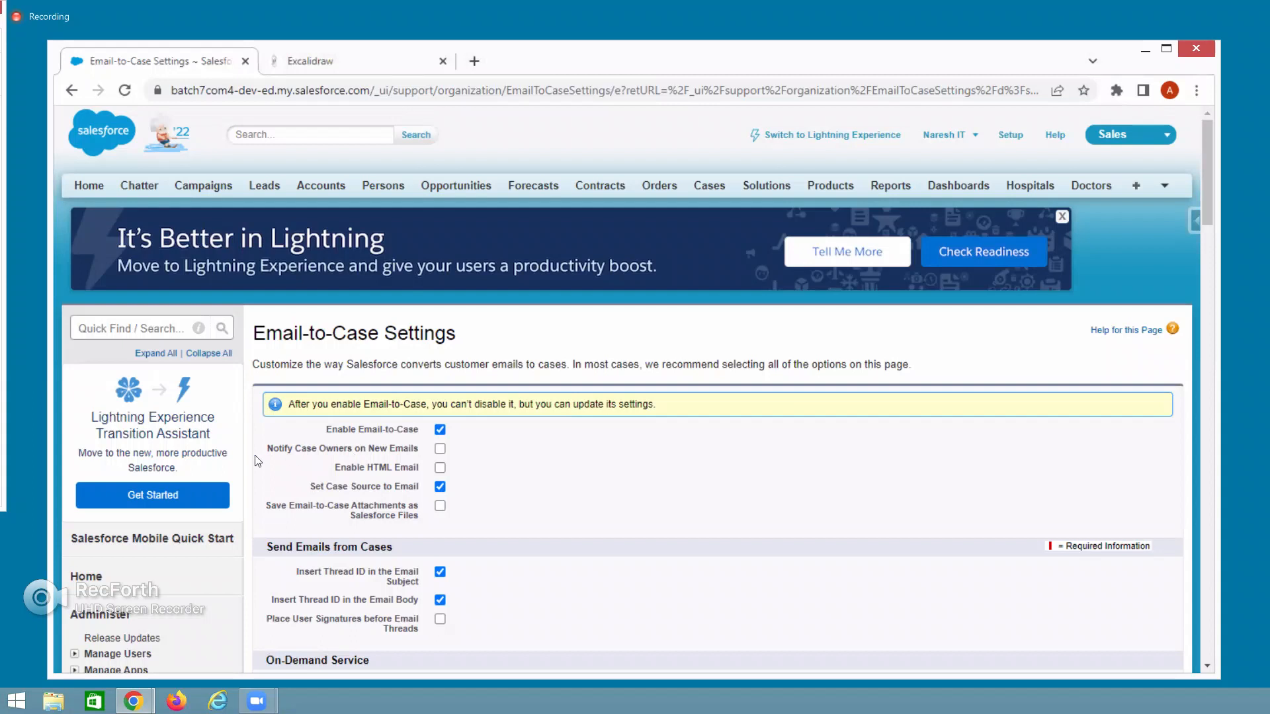
left_click(440, 449)
left_click_drag(265, 507, 321, 507)
left_click_drag(271, 511, 414, 530)
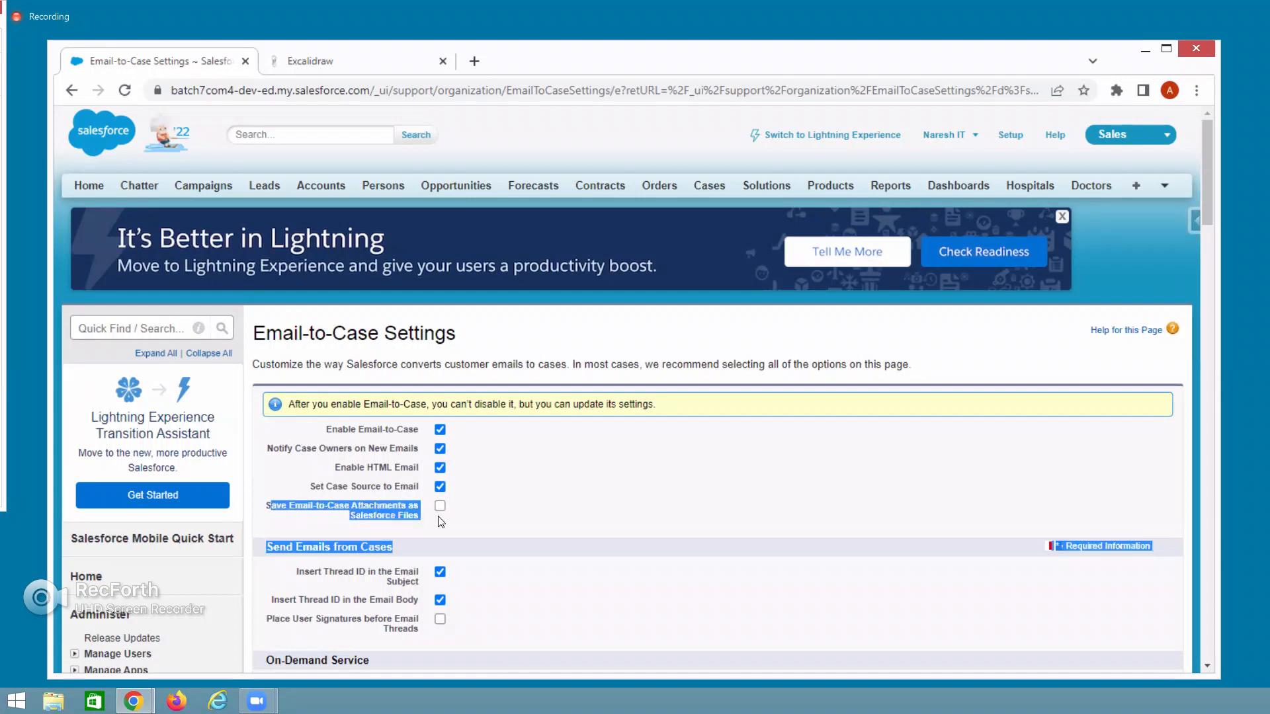
left_click(440, 506)
left_click(526, 527)
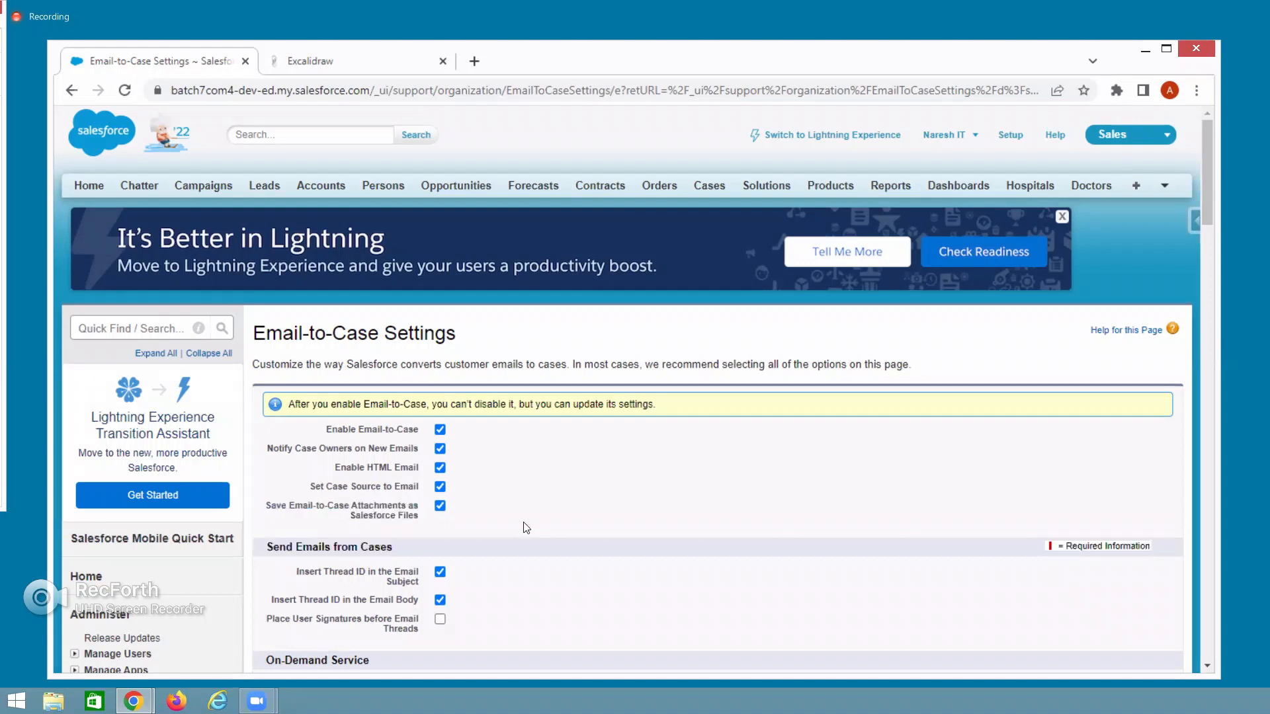
left_click(440, 506)
left_click(440, 506)
Turn on Enable On-Demand Service further down the Email-to-Case settings.
scroll(532, 587, "down", 4)
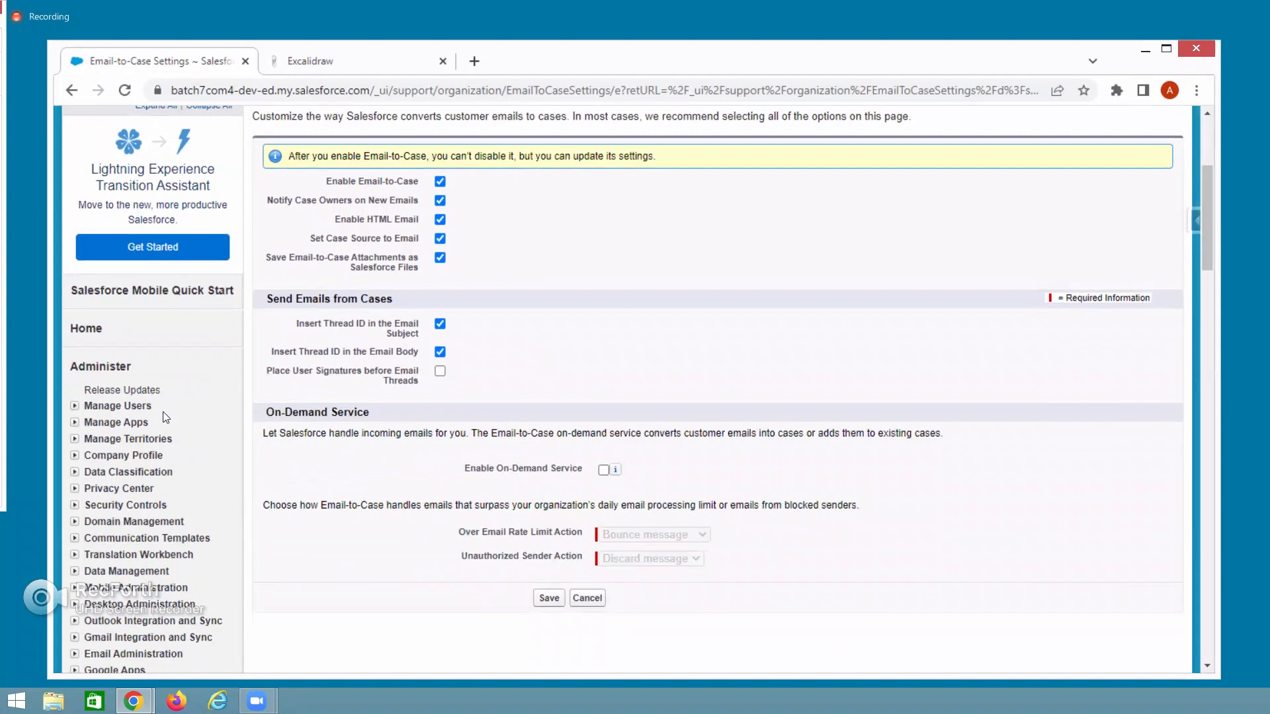
left_click_drag(455, 476, 605, 476)
left_click(604, 471)
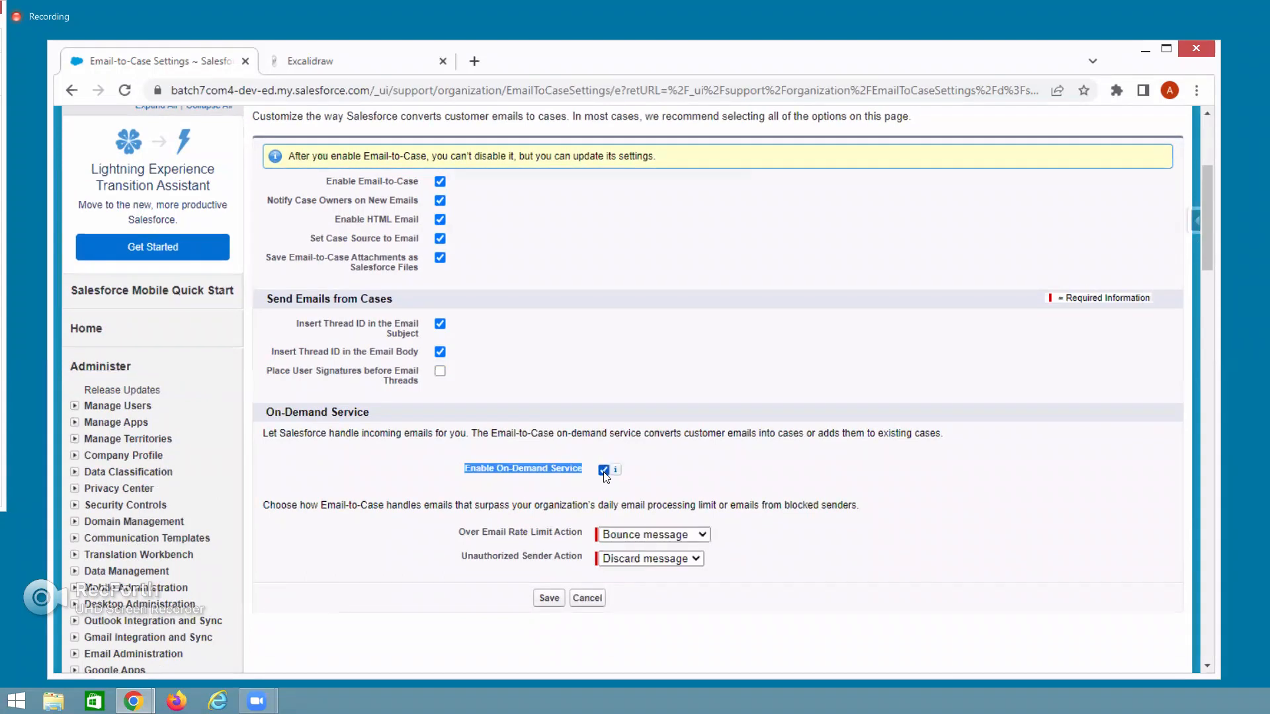
left_click(466, 474)
left_click_drag(466, 473, 588, 477)
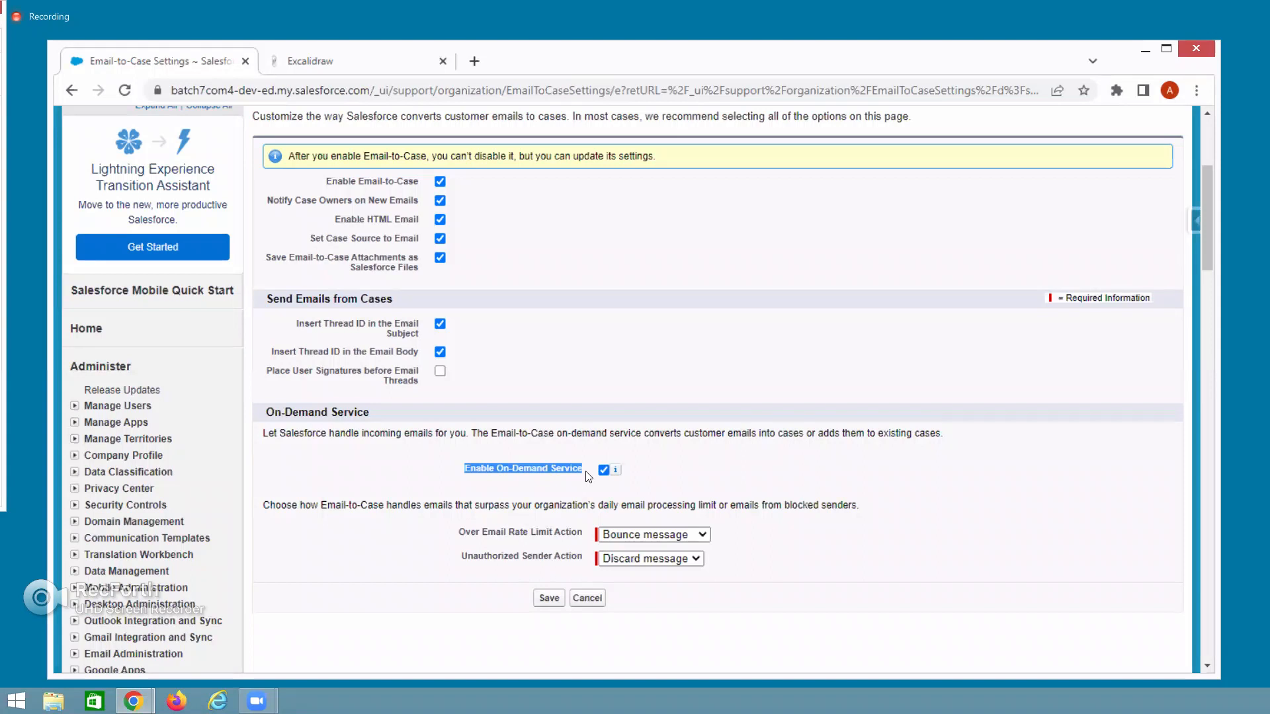
Set Unauthorized Sender Action to Bounce message, matching the Over Email Rate Limit Action.
left_click_drag(457, 533, 648, 542)
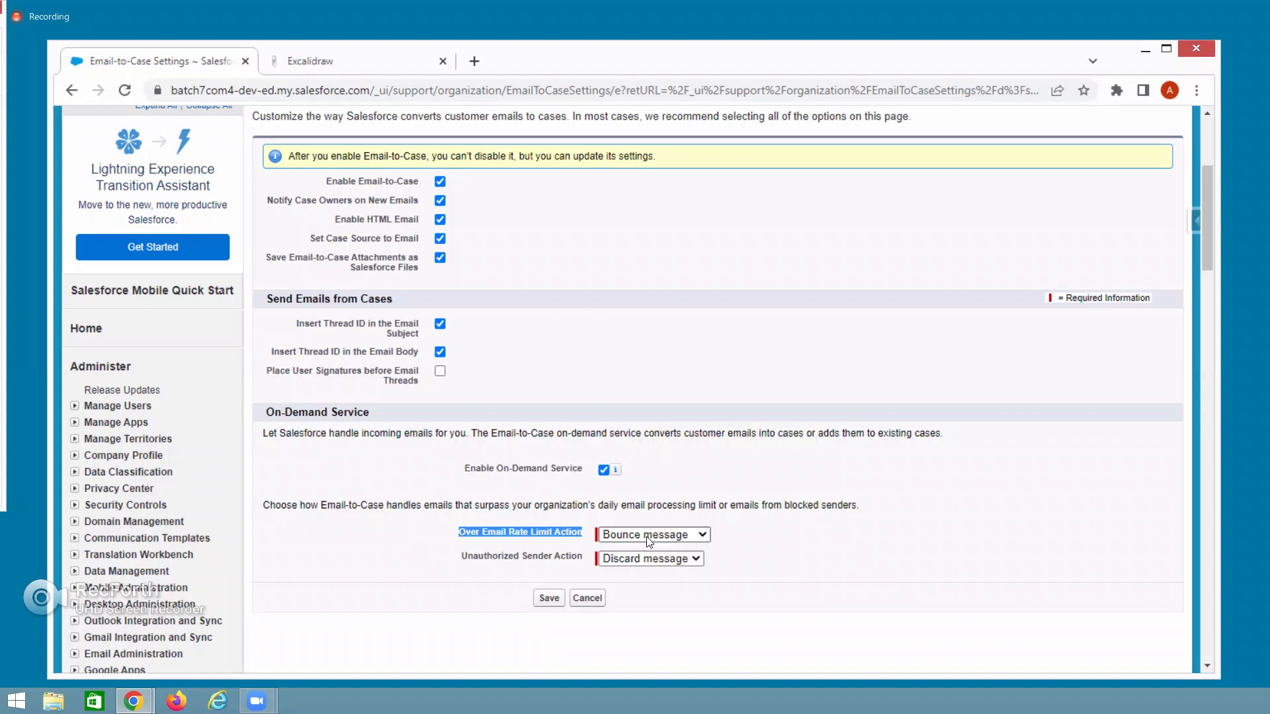
left_click_drag(461, 559, 584, 563)
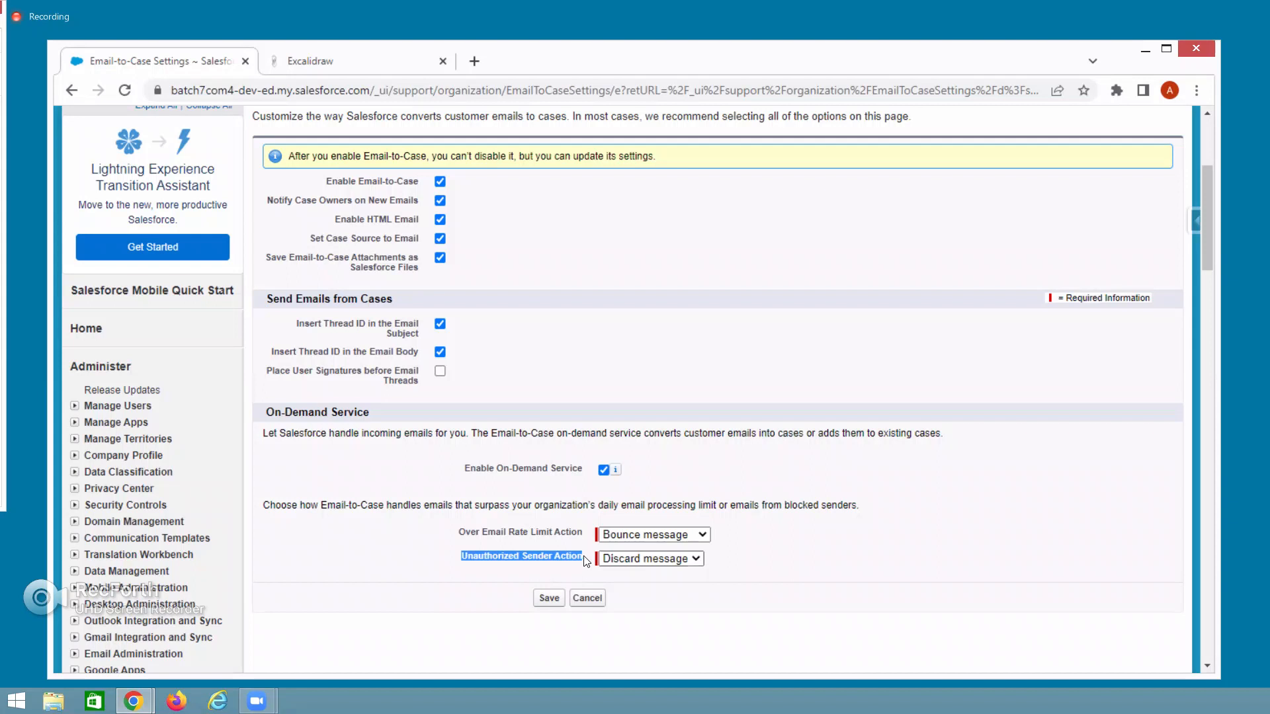
left_click(474, 574)
left_click_drag(462, 564, 588, 564)
left_click_drag(462, 556, 585, 561)
left_click(668, 560)
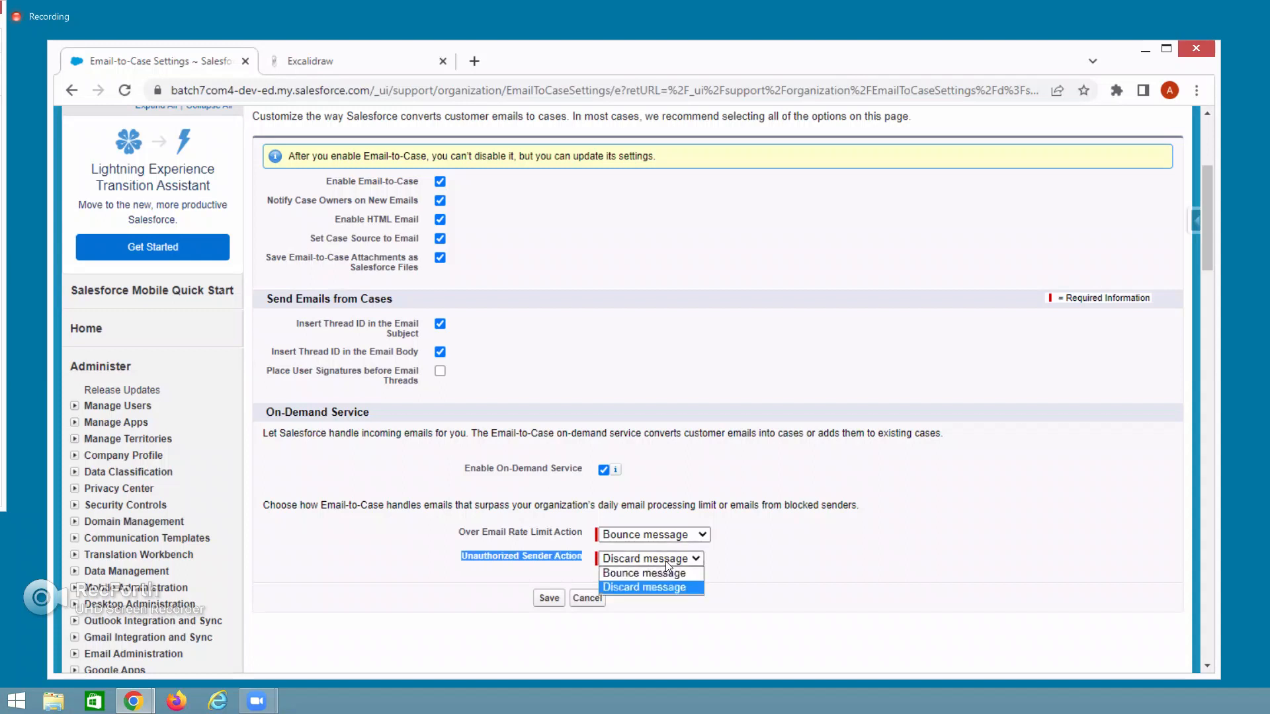
left_click(656, 571)
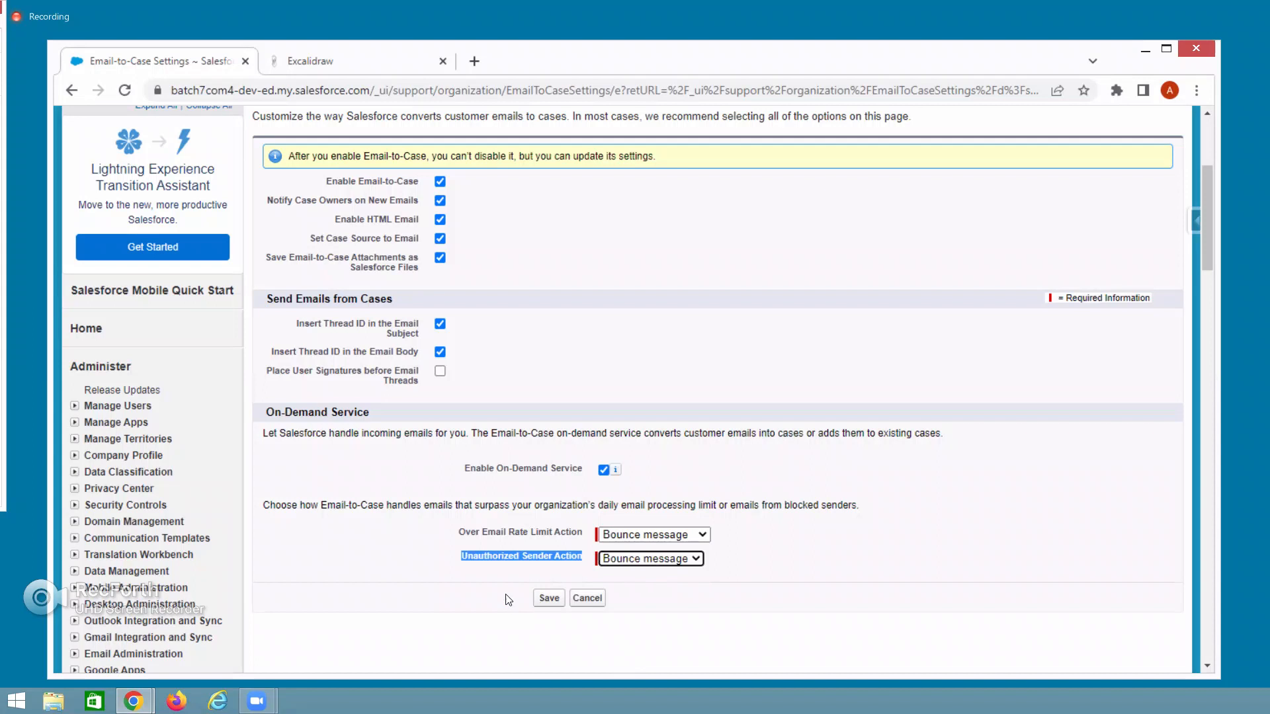
left_click_drag(461, 534, 581, 537)
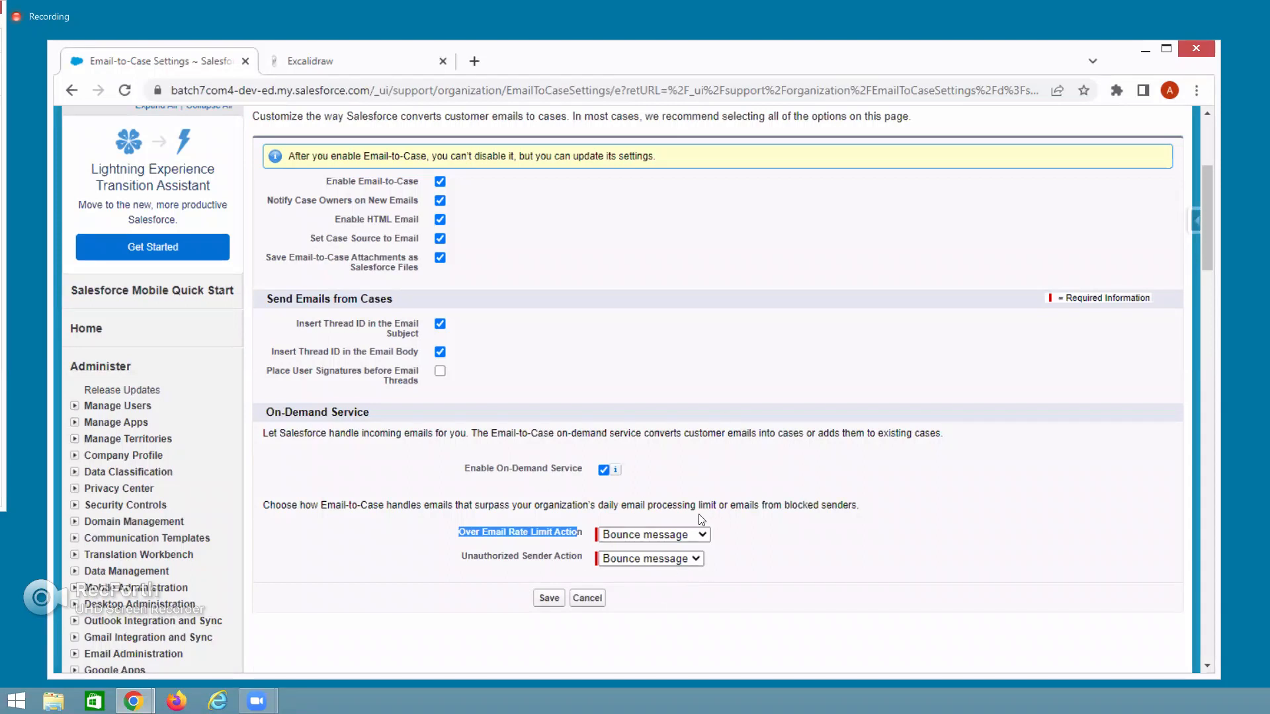
left_click(364, 469)
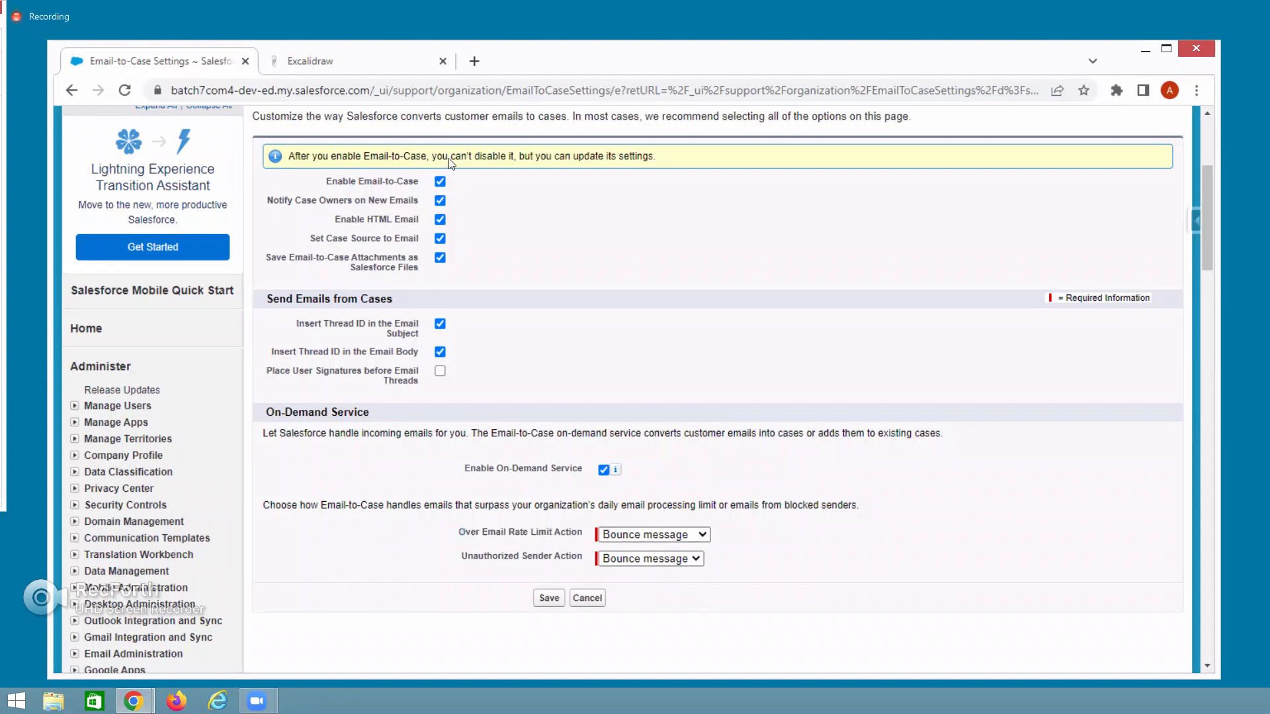
Save the Email-to-Case settings and check the Email2Case source in the empty Routing Addresses list.
left_click(544, 605)
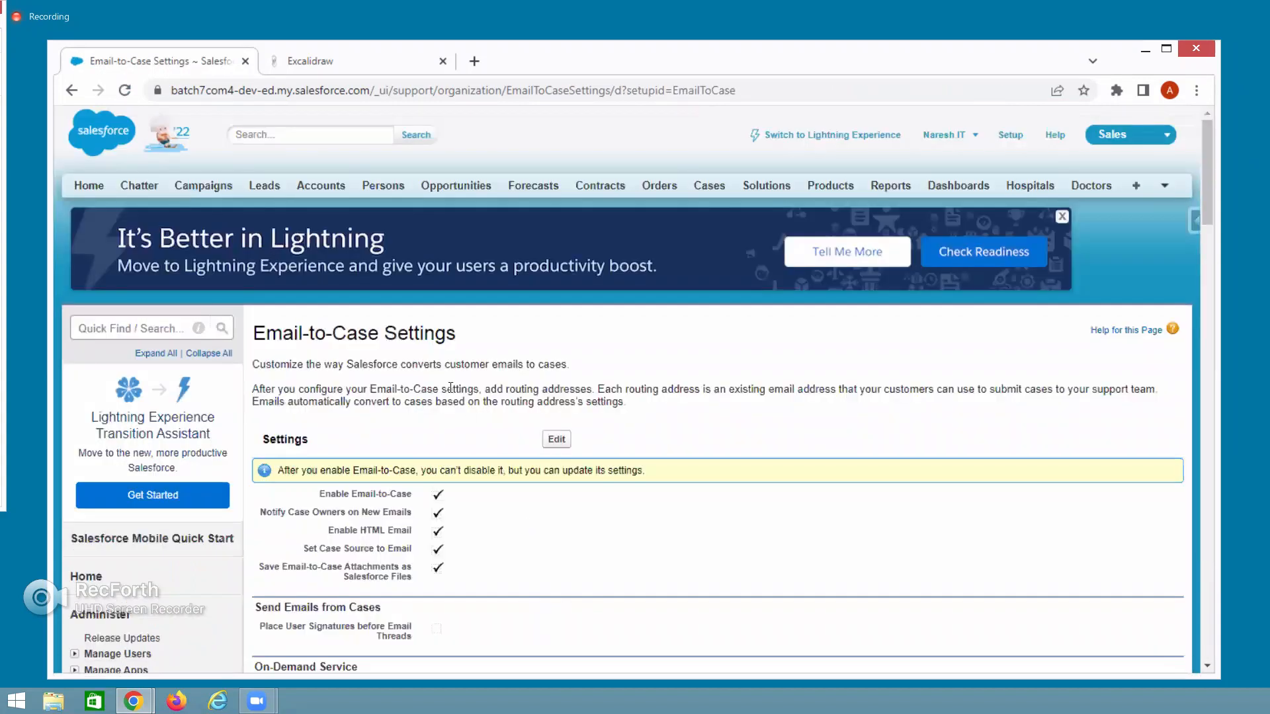
scroll(433, 615, "down", 5)
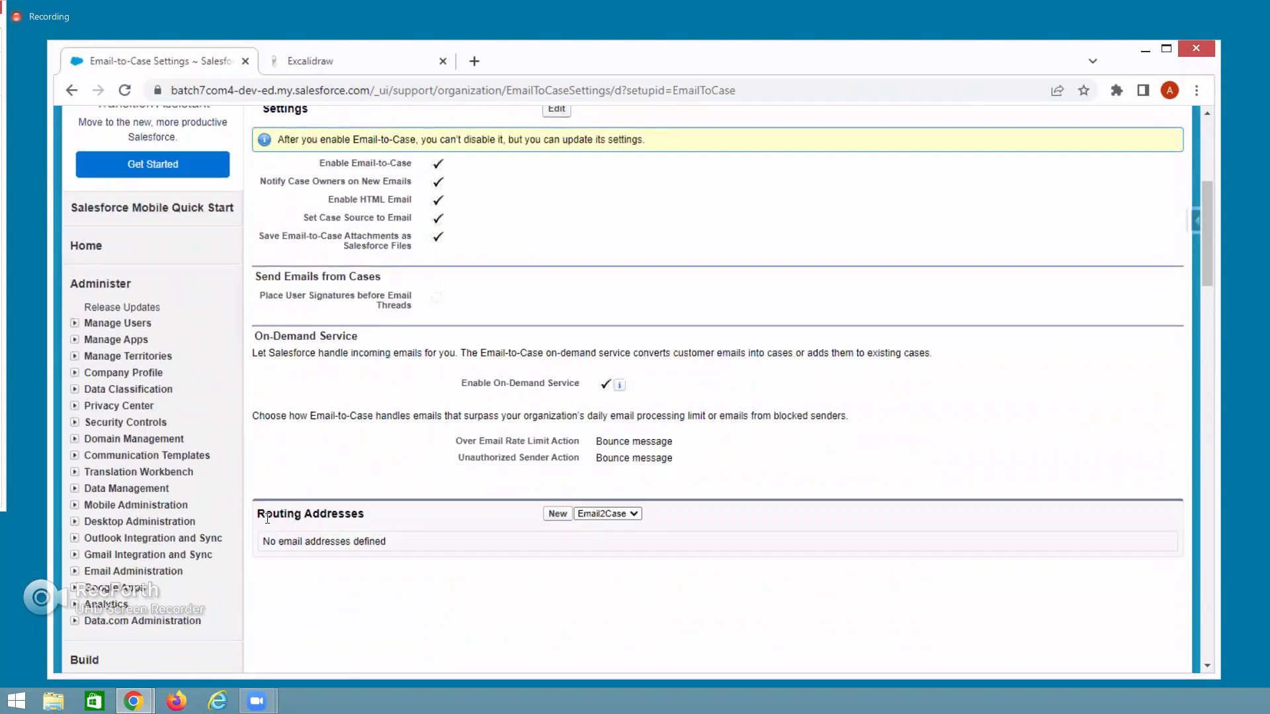
triple_click(381, 519)
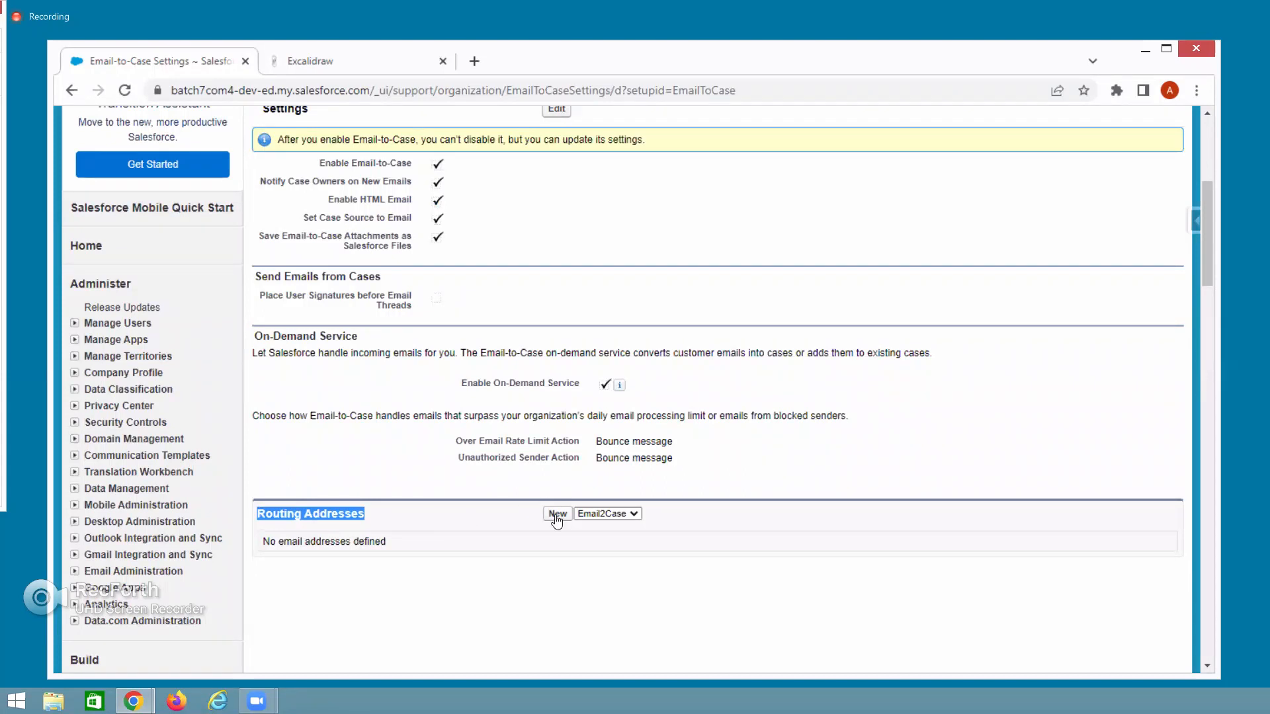
left_click(586, 514)
Create a new Email2Case routing address named 'India Apple Support' and enter the support Gmail address.
left_click(586, 515)
left_click(555, 515)
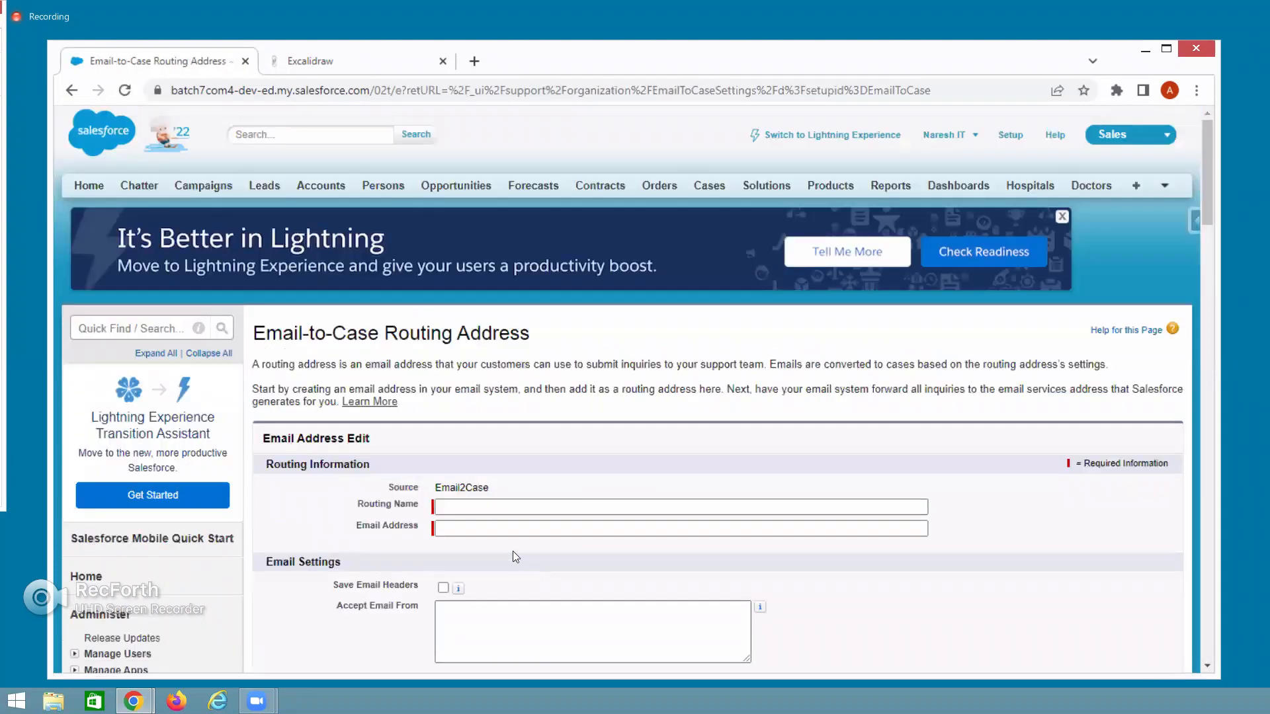
left_click(468, 509)
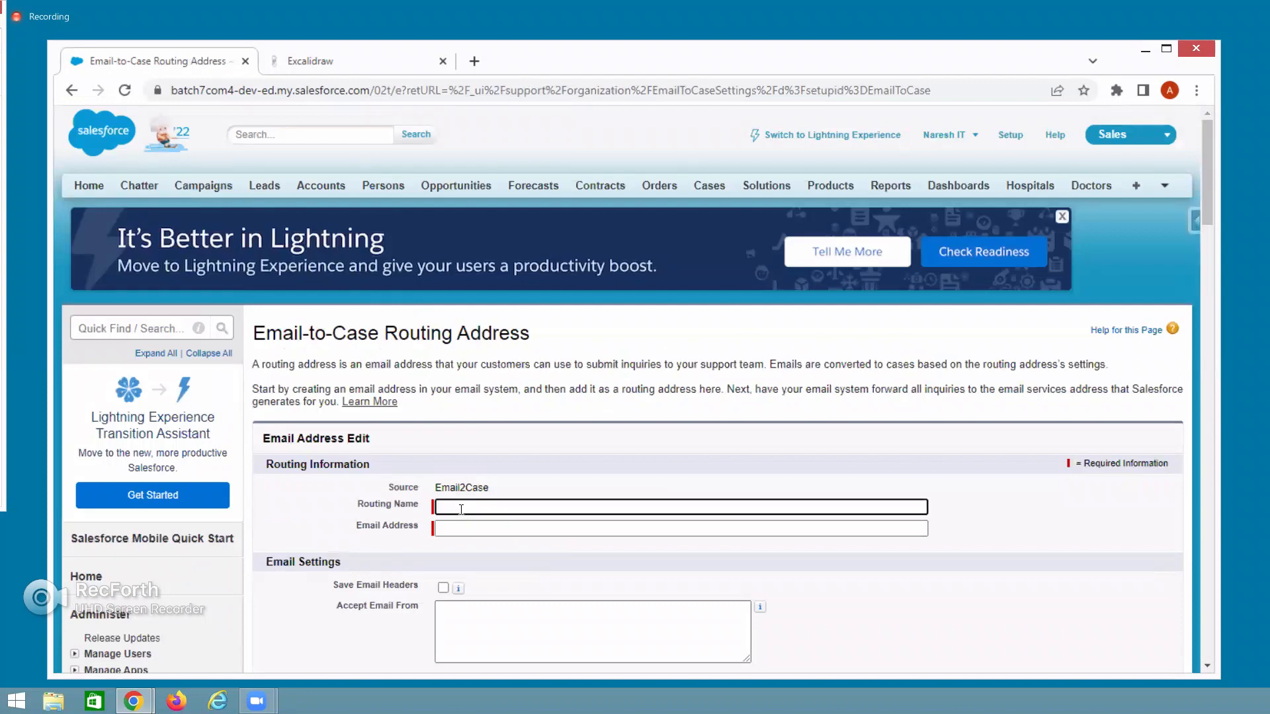
type("Indi")
type("a Support")
key("Left")
key("Left")
key("Left")
key("Left")
key("Left")
key("Left")
key("Left")
type("Apple")
left_click(481, 529)
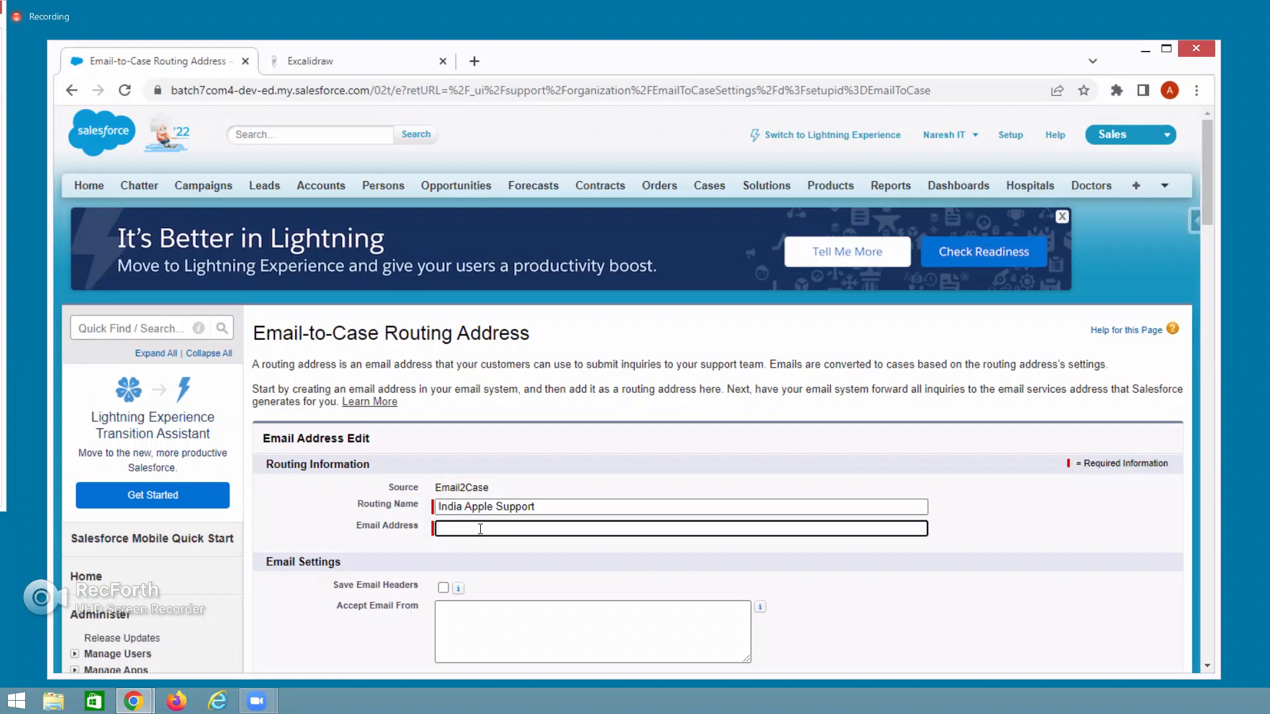
scroll(396, 547, "down", 3)
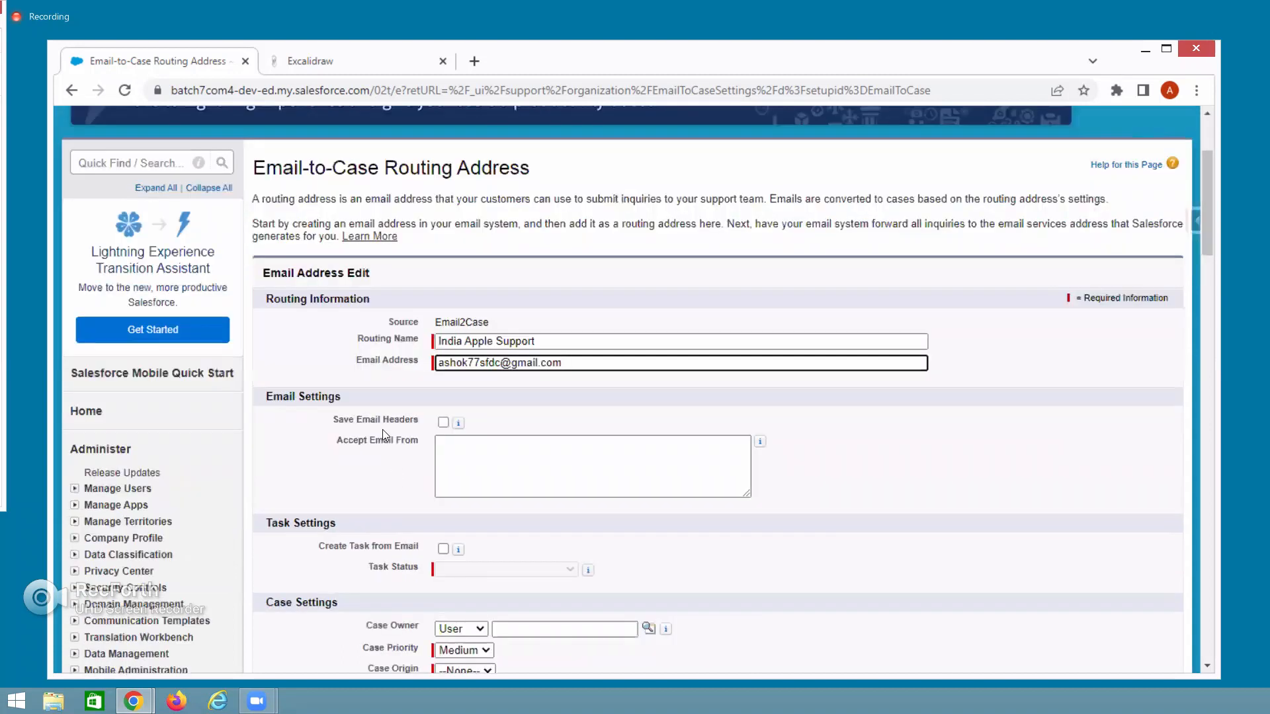
left_click_drag(332, 424, 420, 422)
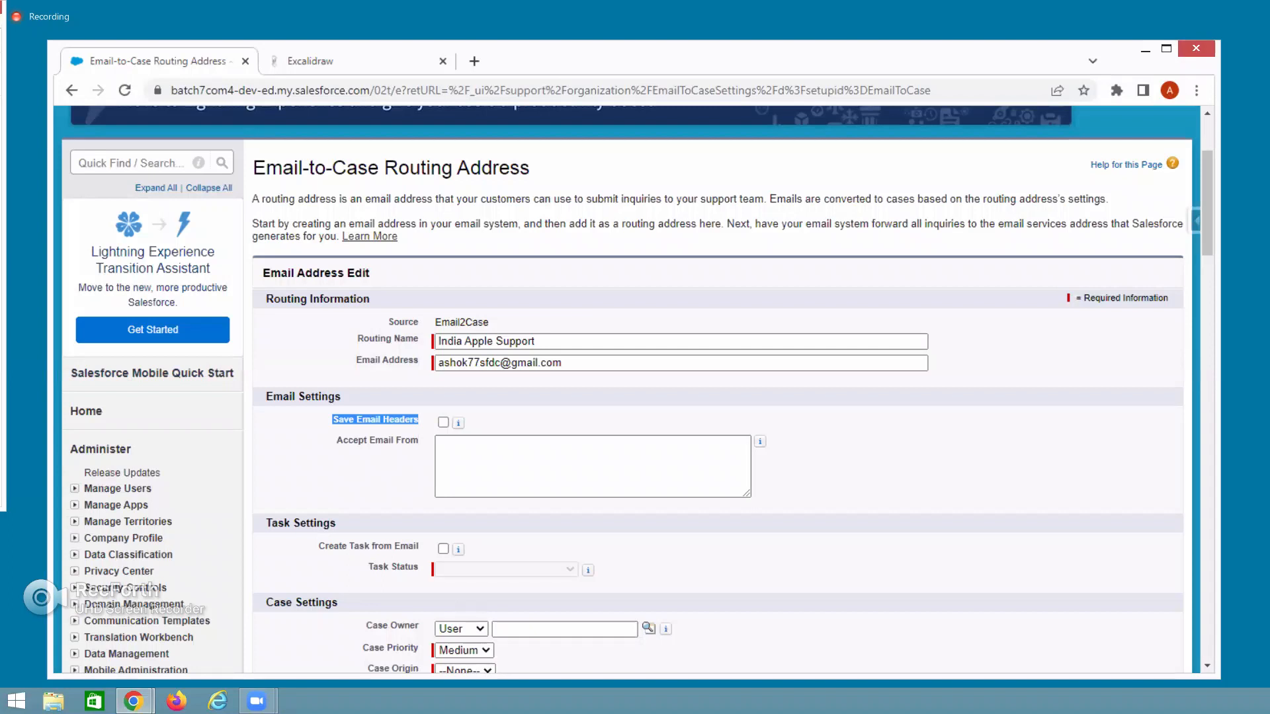
left_click_drag(336, 441, 417, 438)
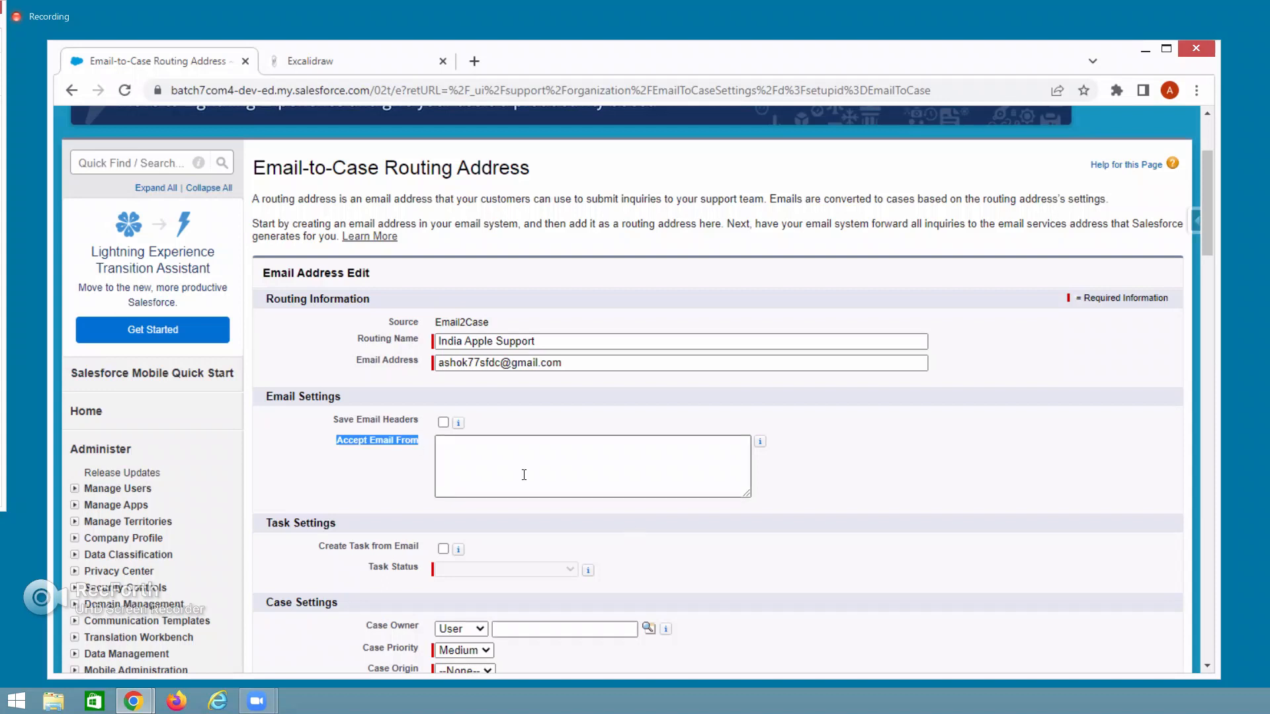
left_click(457, 452)
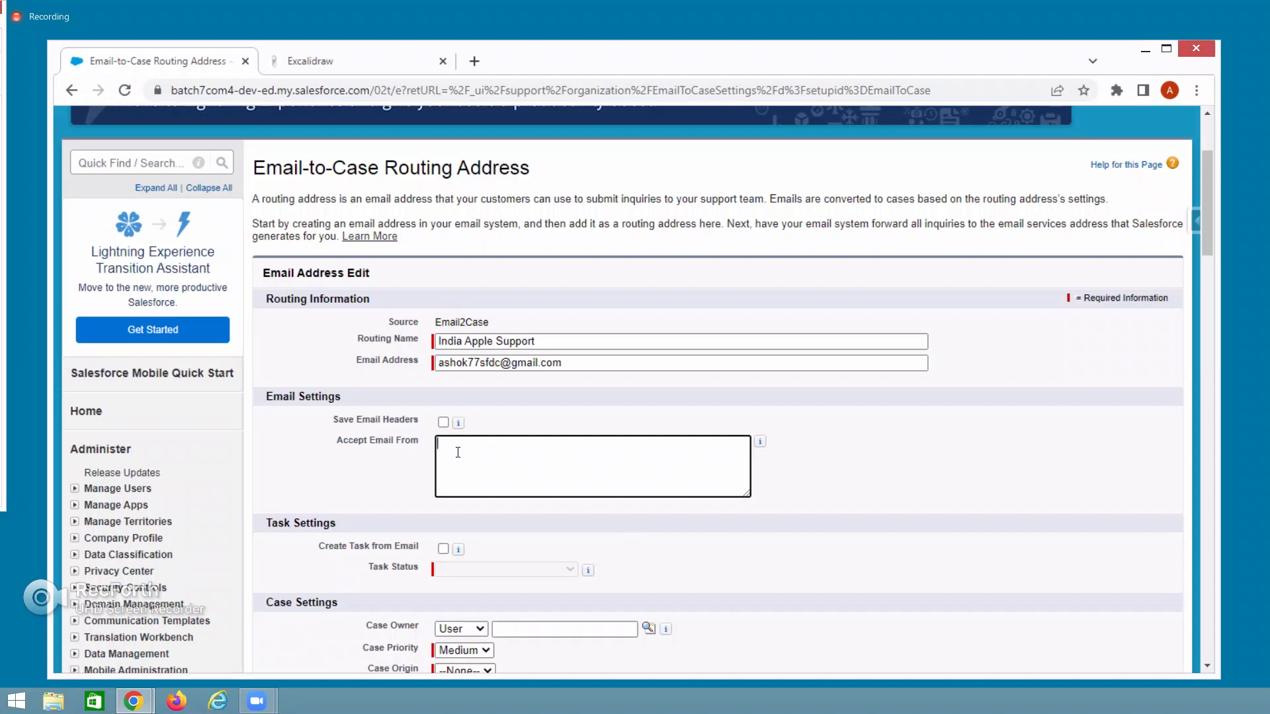
type("@gmail.com")
key("BackSpace")
key("BackSpace")
key("BackSpace")
key("BackSpace")
key("BackSpace")
key("BackSpace")
key("BackSpace")
key("BackSpace")
key("BackSpace")
key("BackSpace")
Enable Create Task from Email with the task status set to Not Started.
scroll(609, 420, "down", 2)
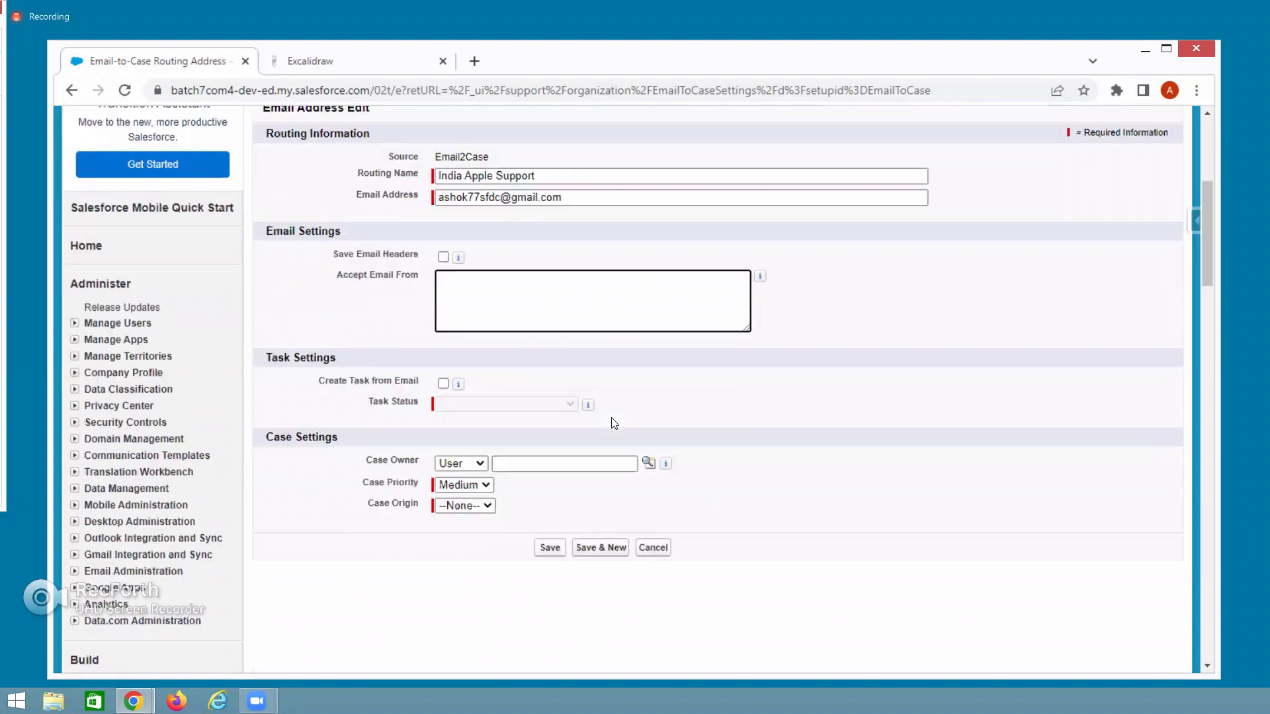
left_click_drag(265, 365, 352, 360)
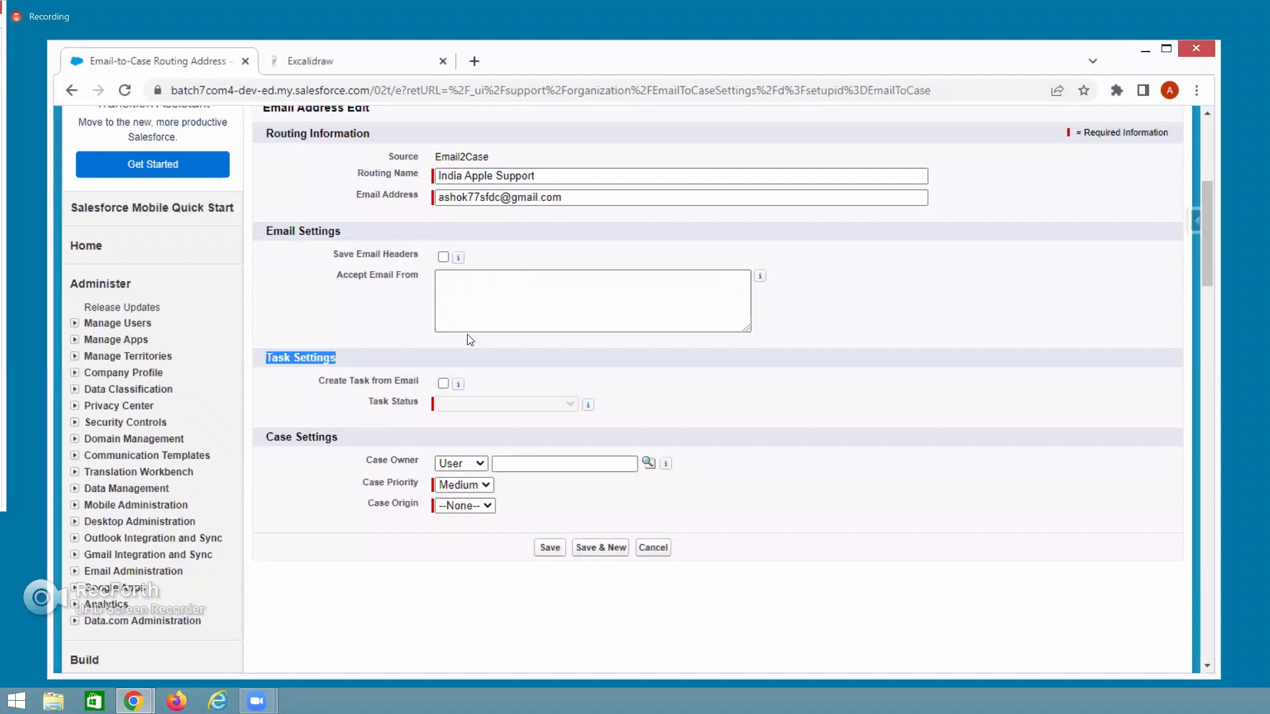
left_click_drag(318, 379, 472, 400)
left_click(443, 383)
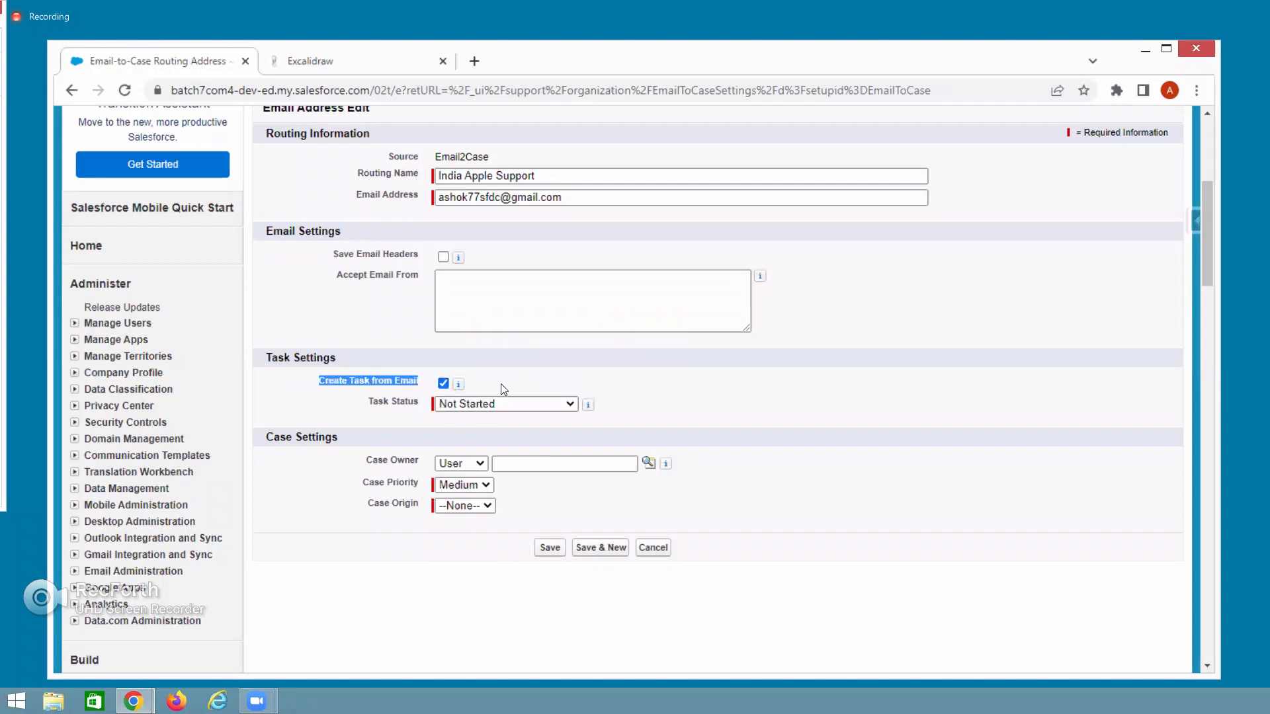
left_click(475, 403)
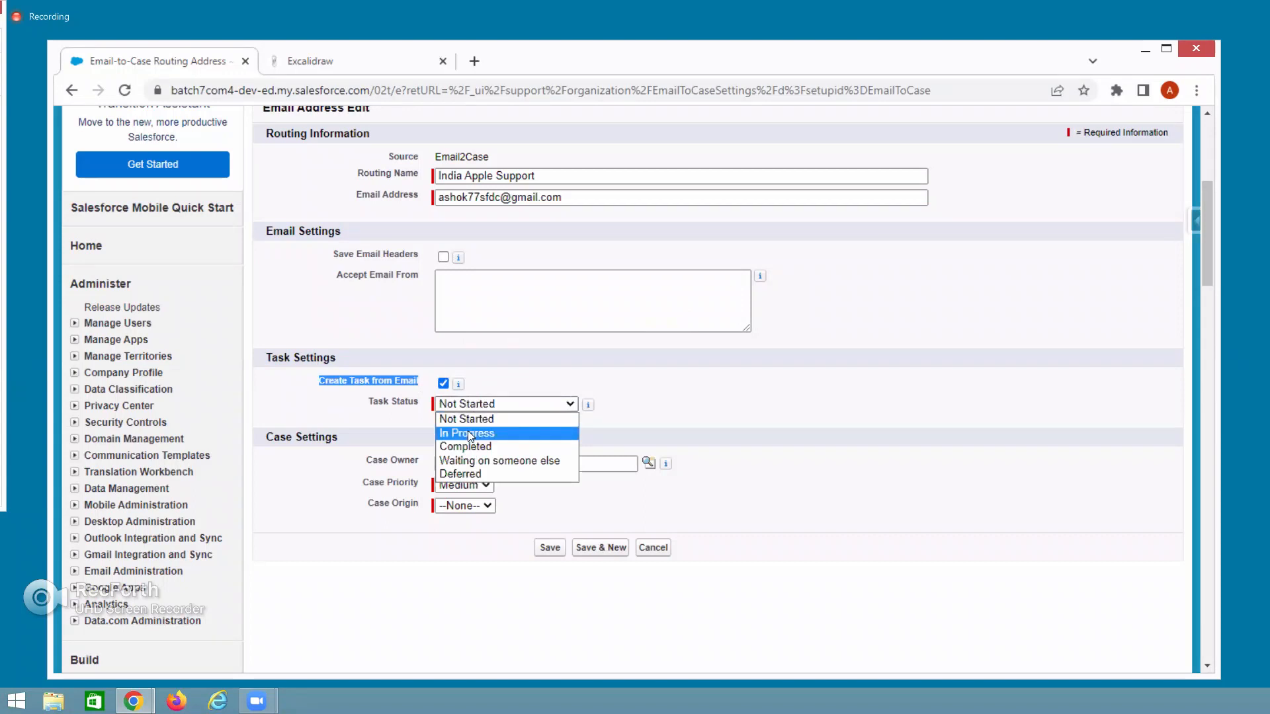
left_click(467, 433)
left_click(471, 404)
left_click(469, 421)
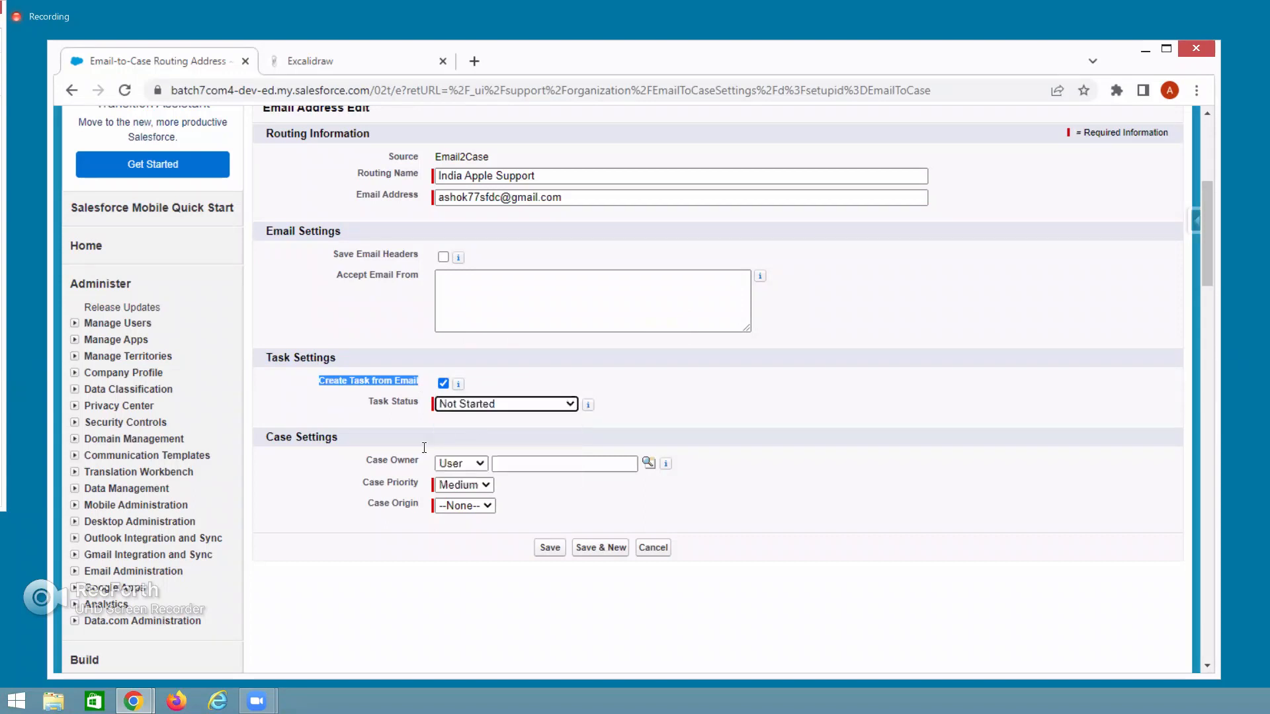
Assign the existing user as Case Owner, set Priority High and Origin Email, then save.
left_click(648, 462)
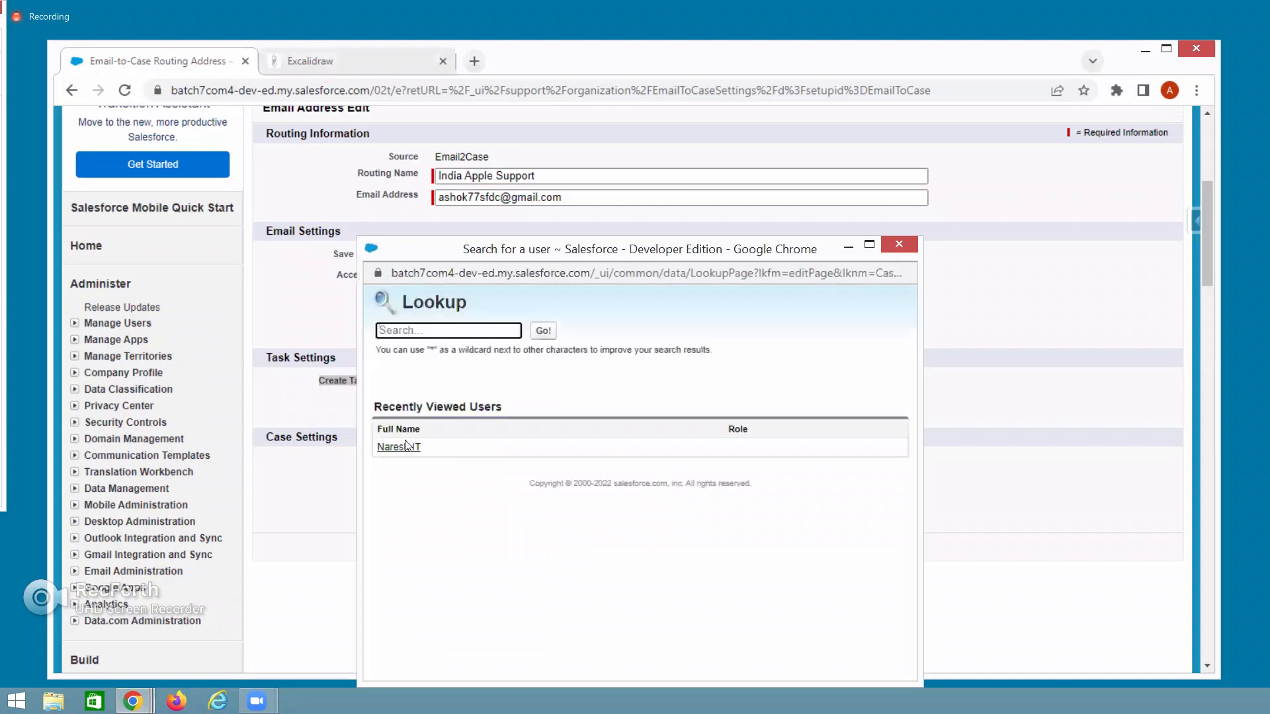
left_click(407, 447)
left_click_drag(362, 486, 419, 491)
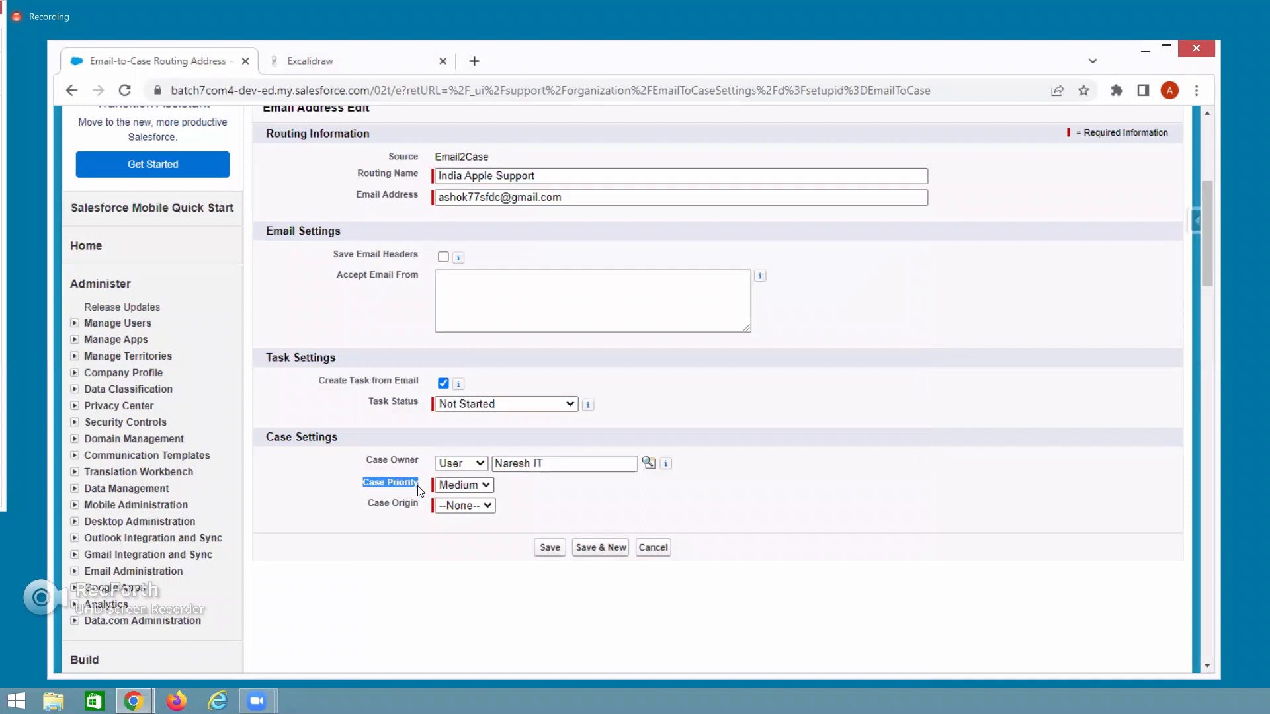
left_click(479, 487)
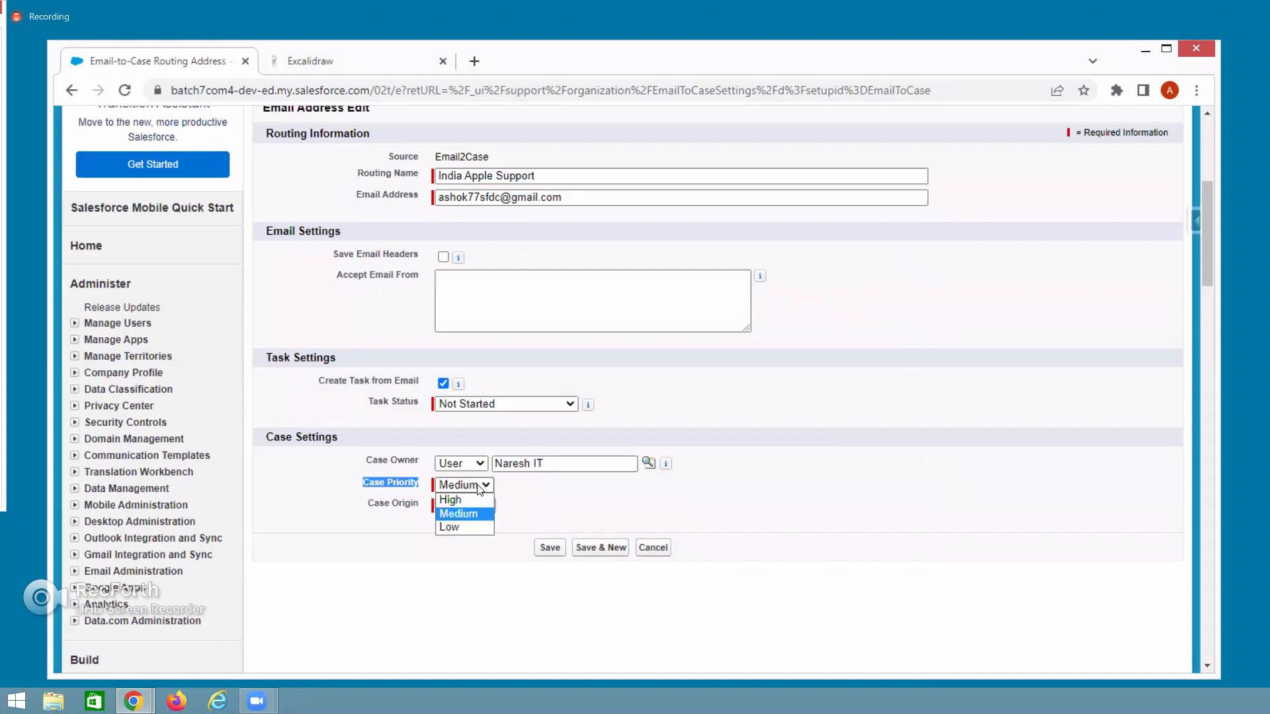
left_click(451, 500)
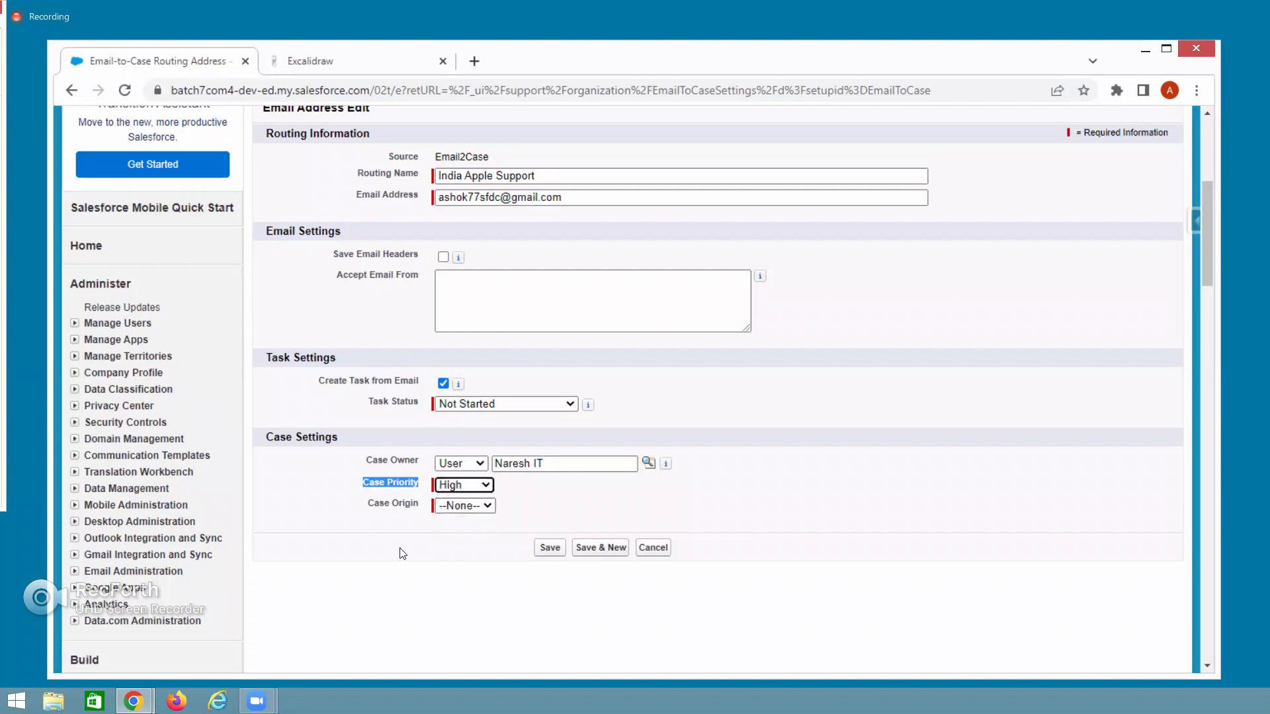
left_click_drag(368, 504, 449, 517)
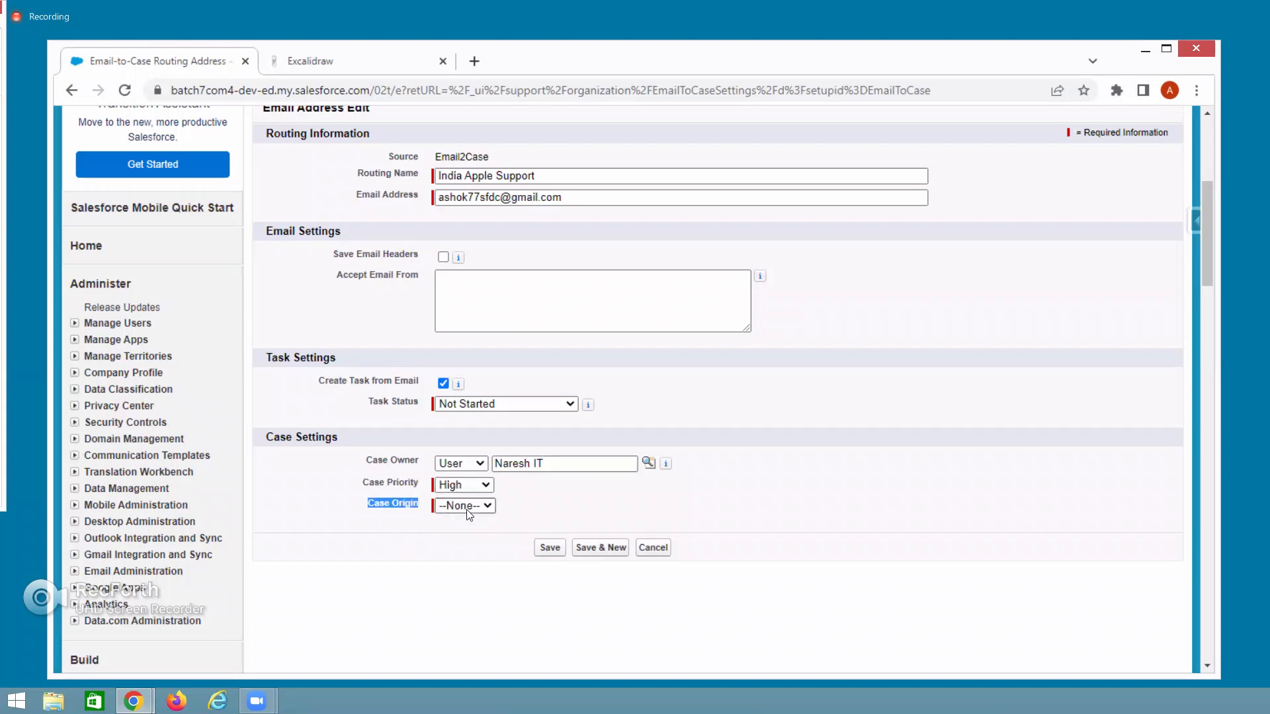
left_click(468, 507)
left_click(462, 548)
left_click(548, 549)
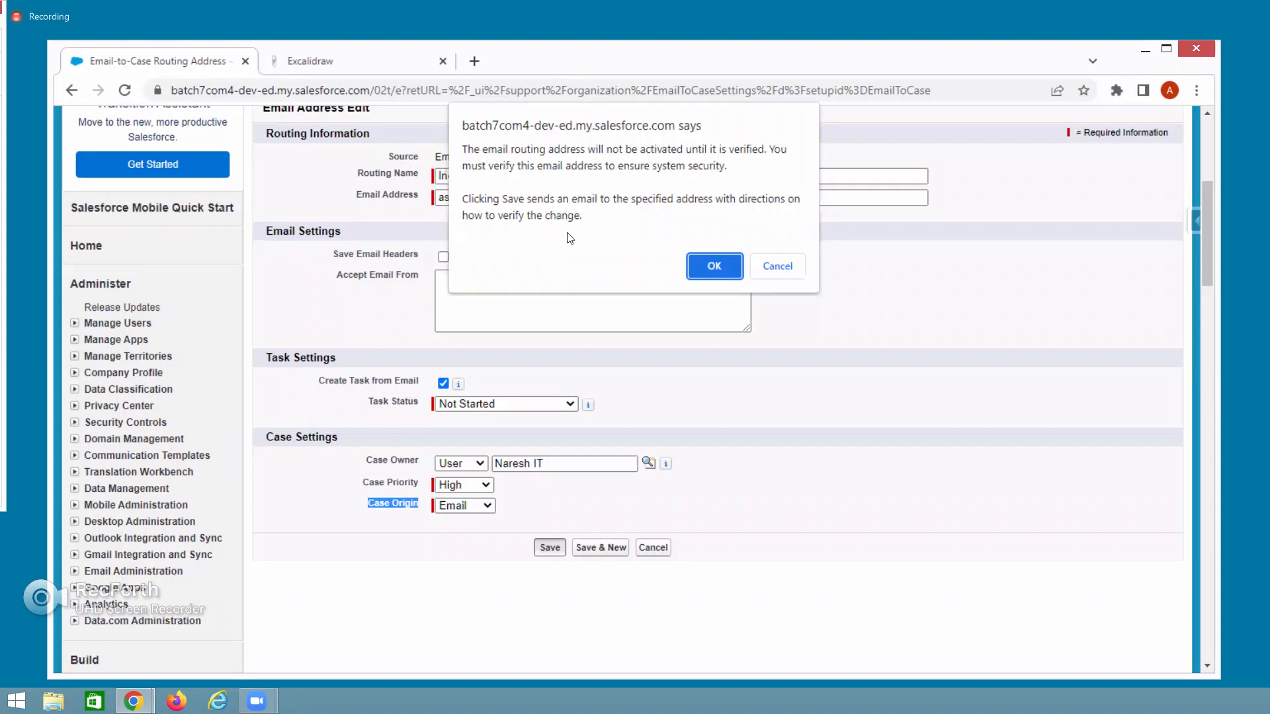
Cancel the verification warning, resave the routing address to bring it back, then view the Excalidraw diagram.
left_click(787, 266)
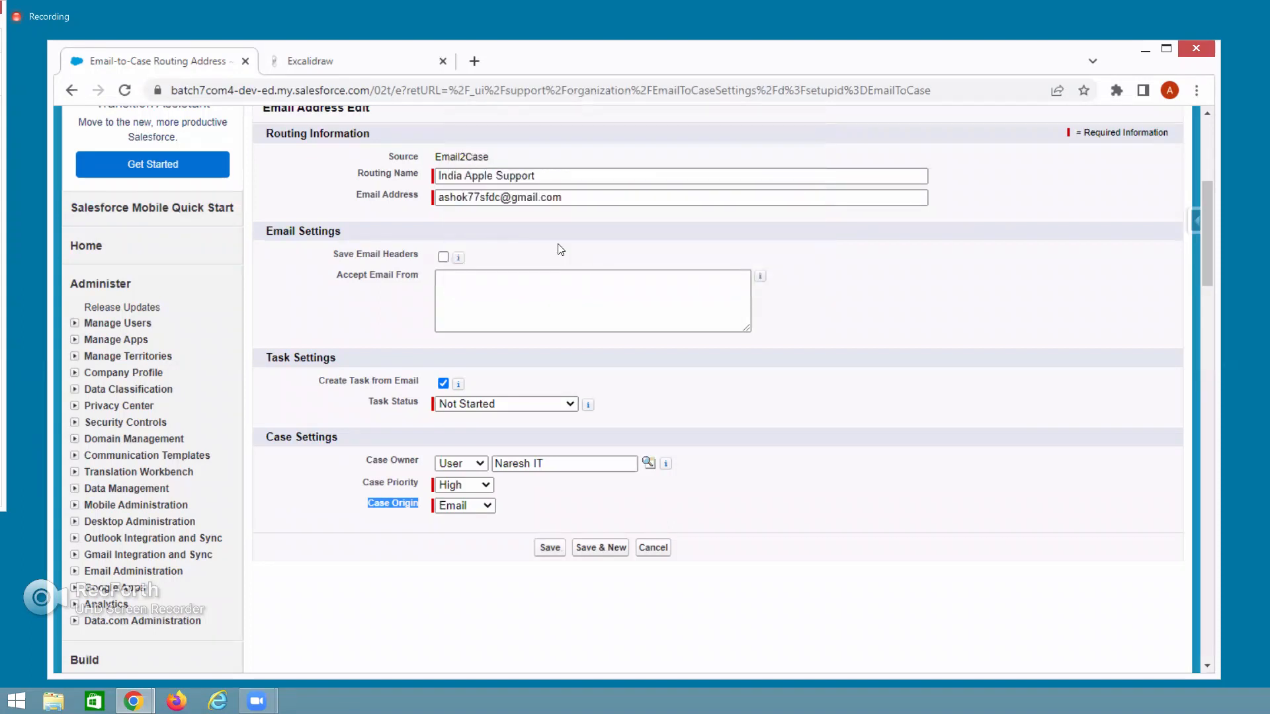
left_click(570, 198)
left_click_drag(491, 198, 417, 196)
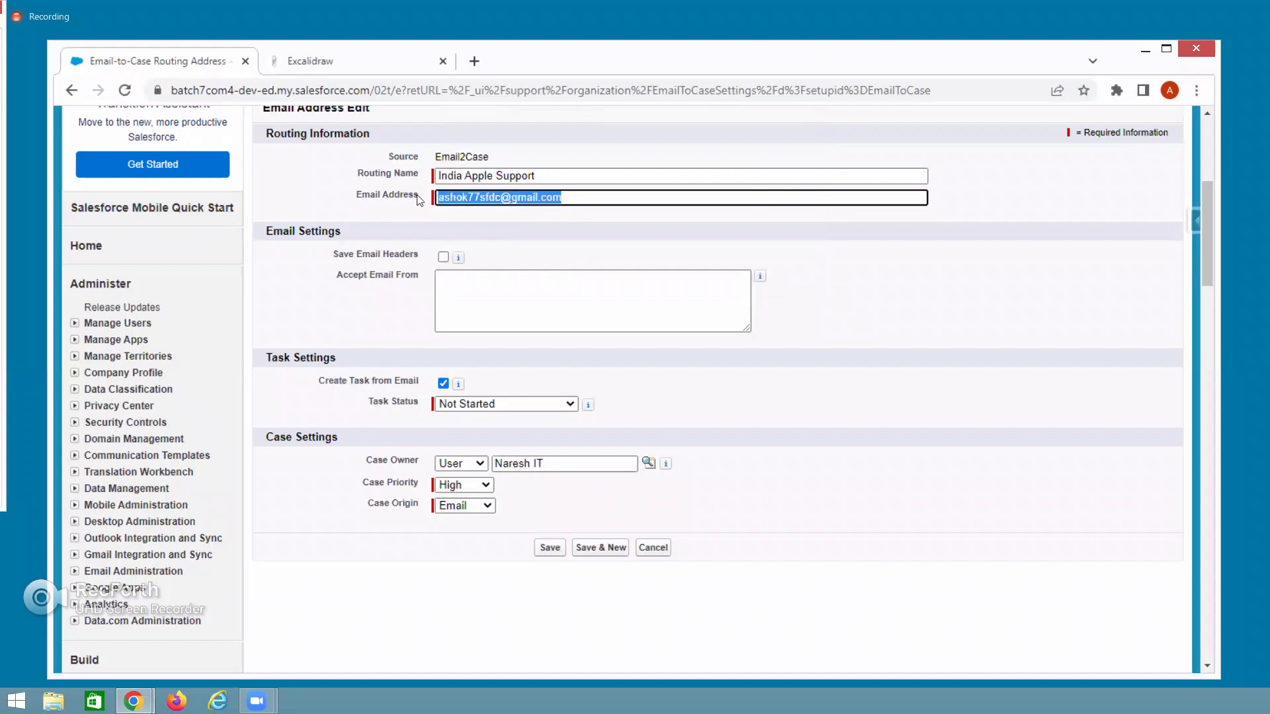
left_click(547, 547)
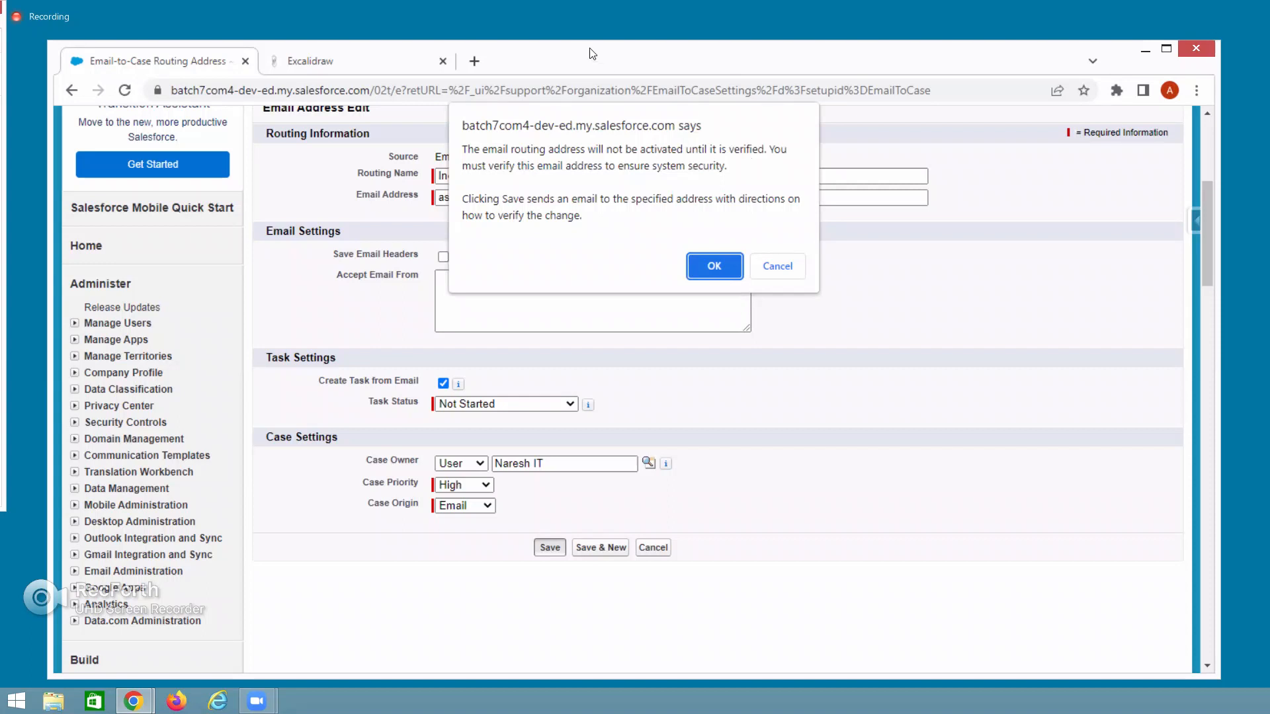
left_click(350, 66)
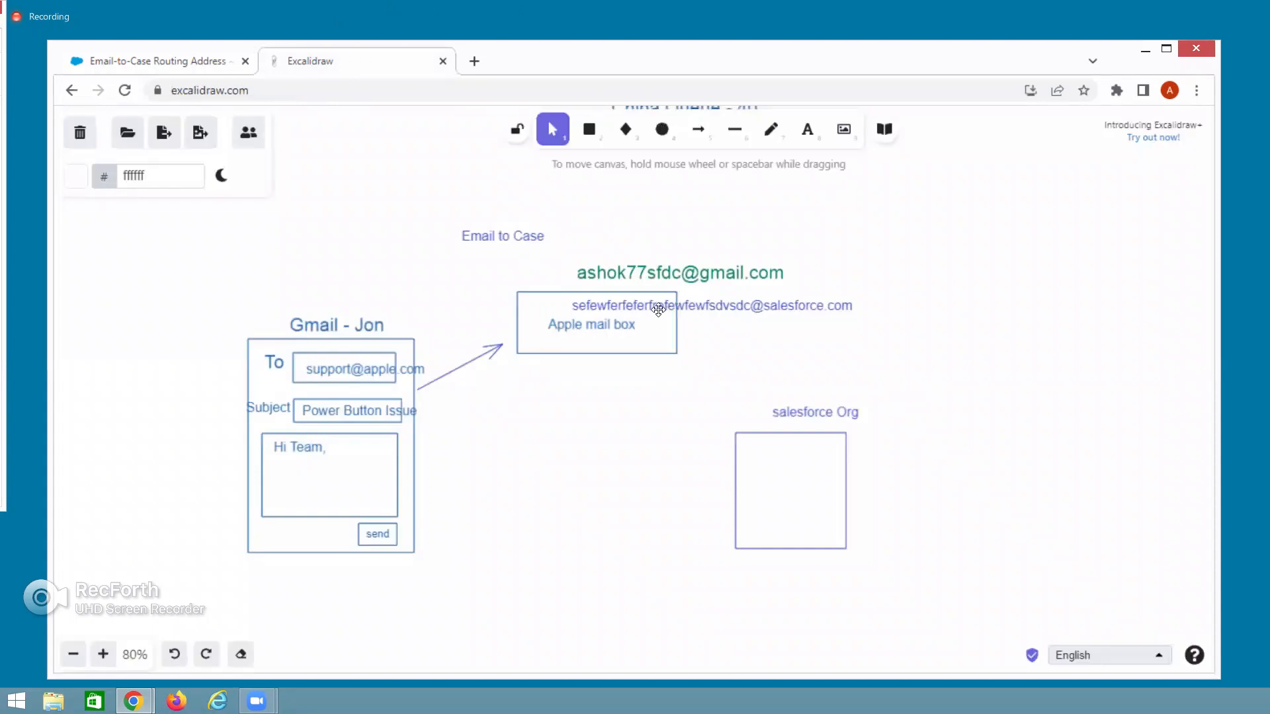
Select the whole Gmail address label in the Excalidraw diagram, then return to Salesforce.
double_click(590, 273)
left_click(581, 274)
left_click_drag(608, 273, 783, 270)
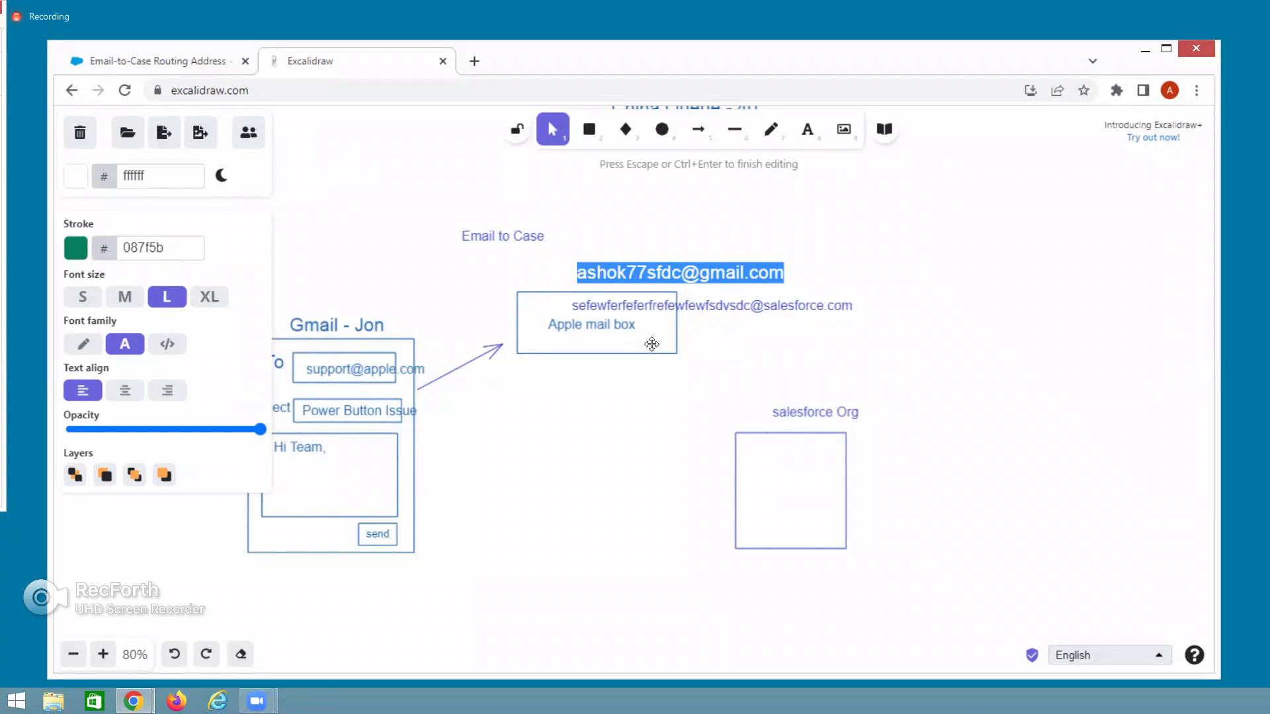
left_click(192, 62)
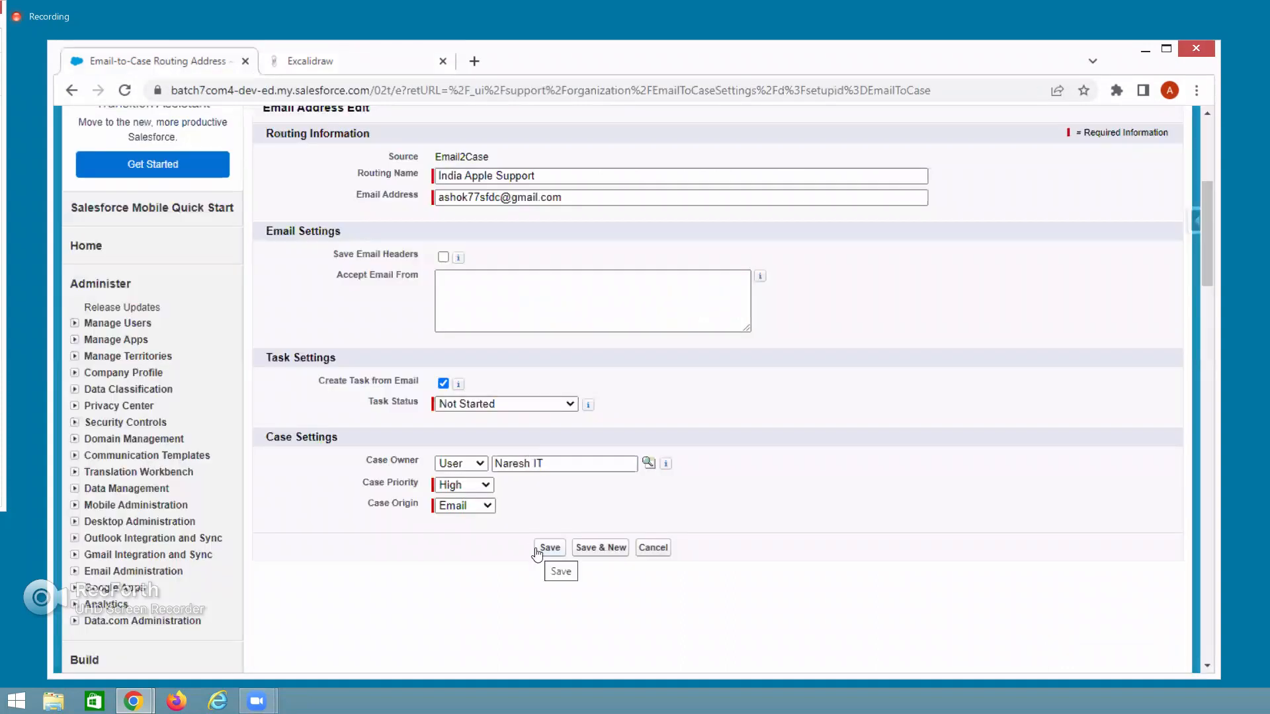
triple_click(510, 197)
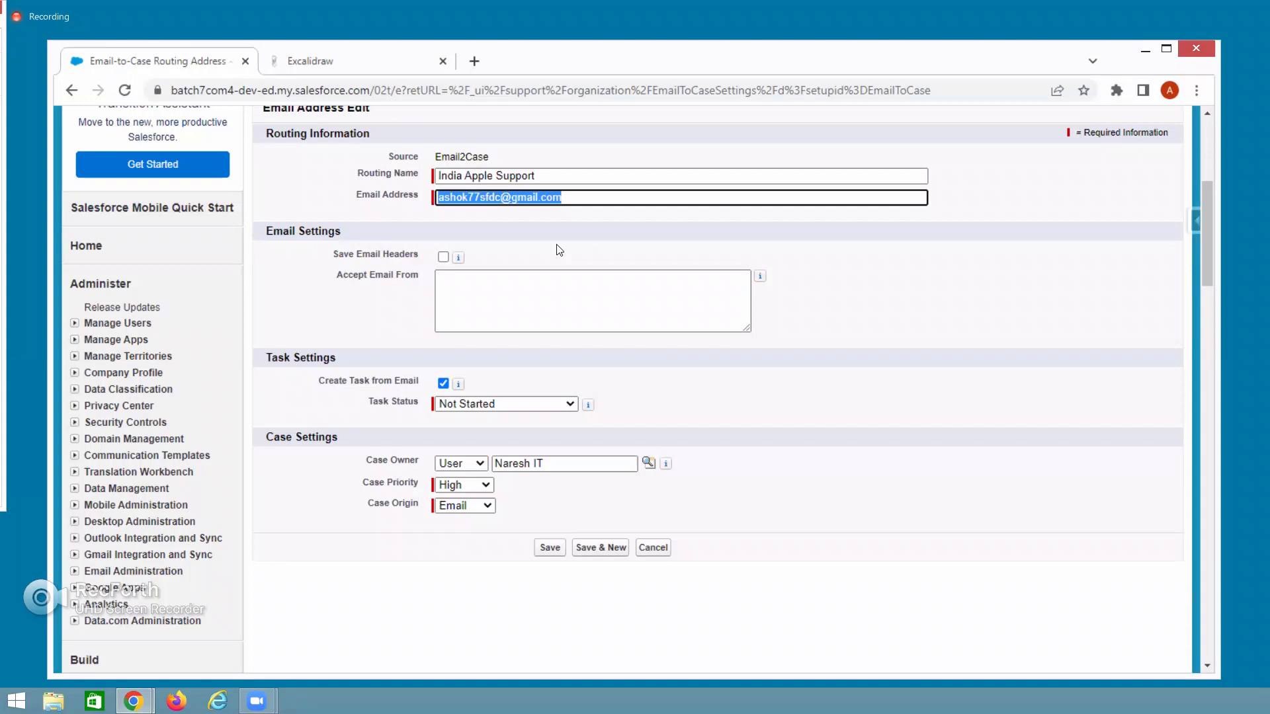
Save the routing address and accept the verification notice, producing the Invalid Data owner-email error.
left_click(550, 548)
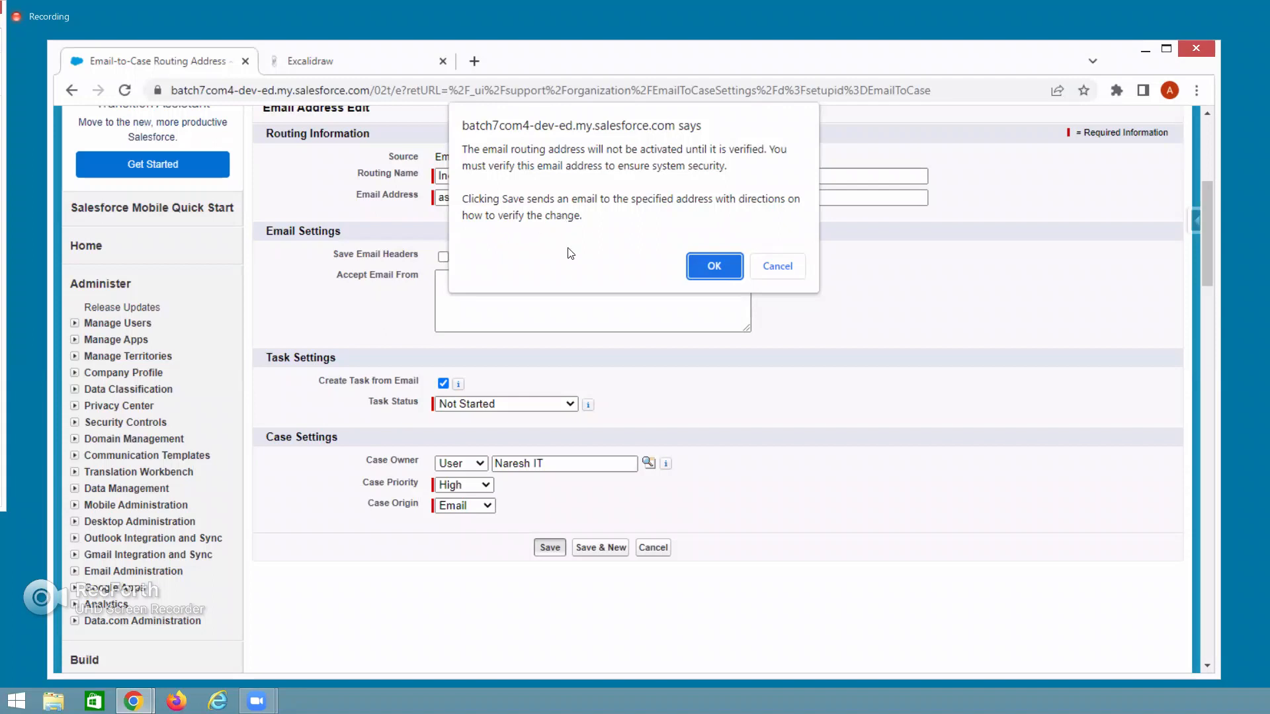
left_click(715, 272)
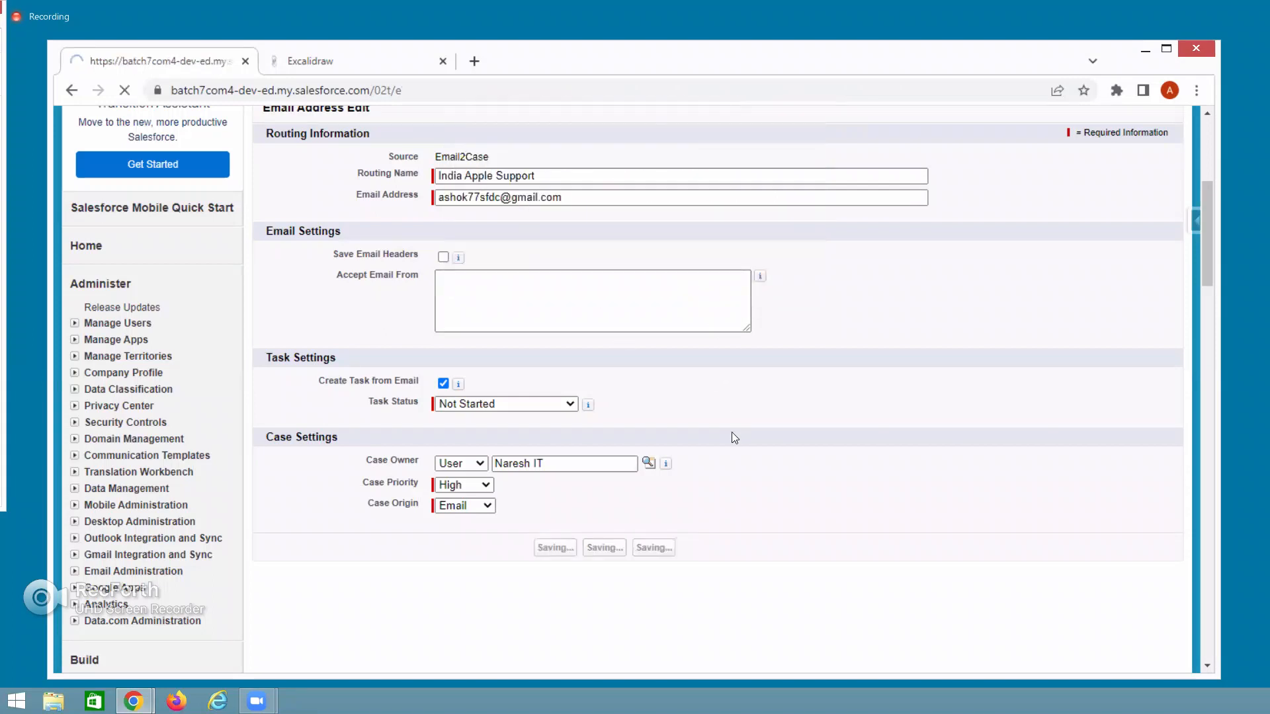
scroll(549, 463, "down", 1)
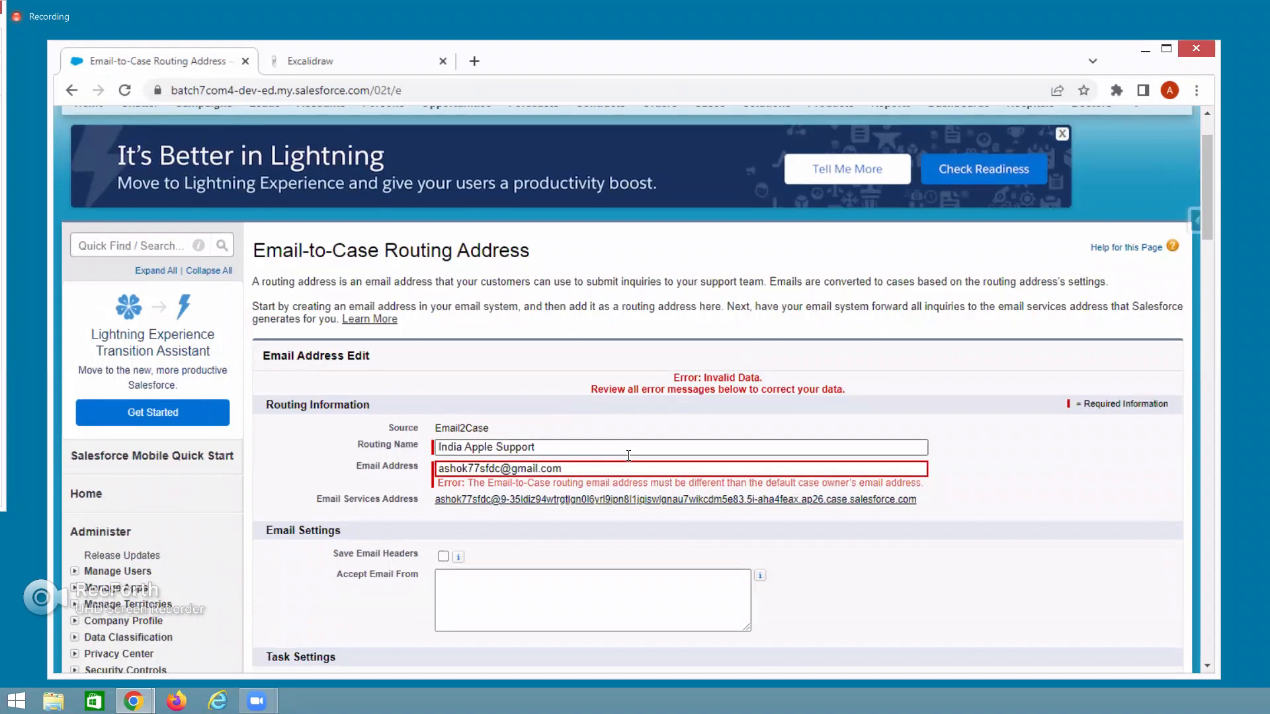
Replace the username in the routing Email Address with a different Gmail username and select the full address.
left_click_drag(501, 469, 418, 479)
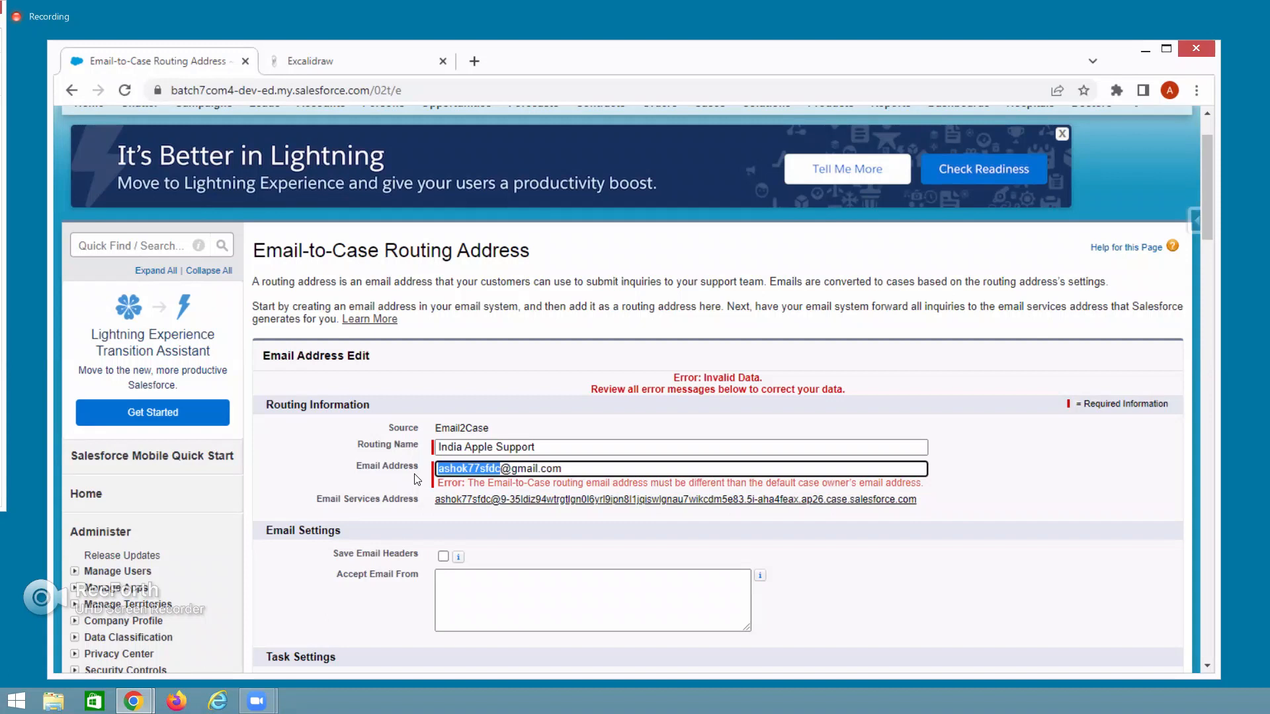
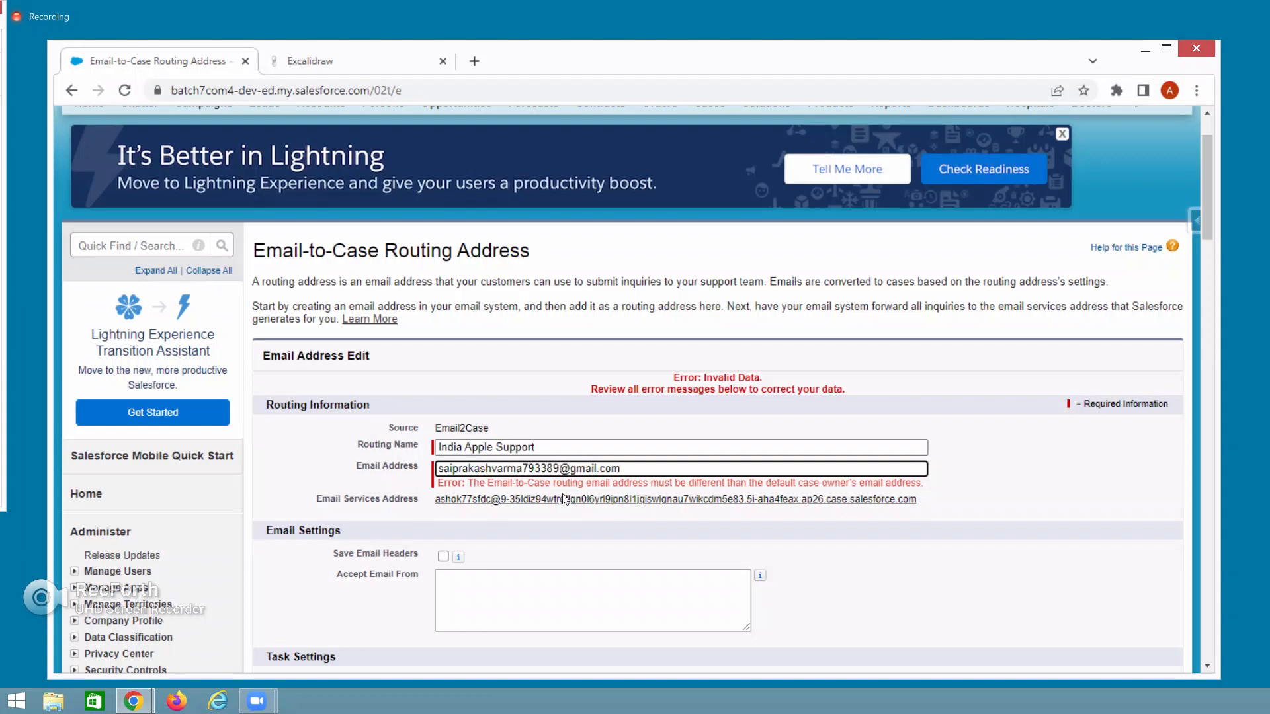
scroll(791, 606, "down", 1)
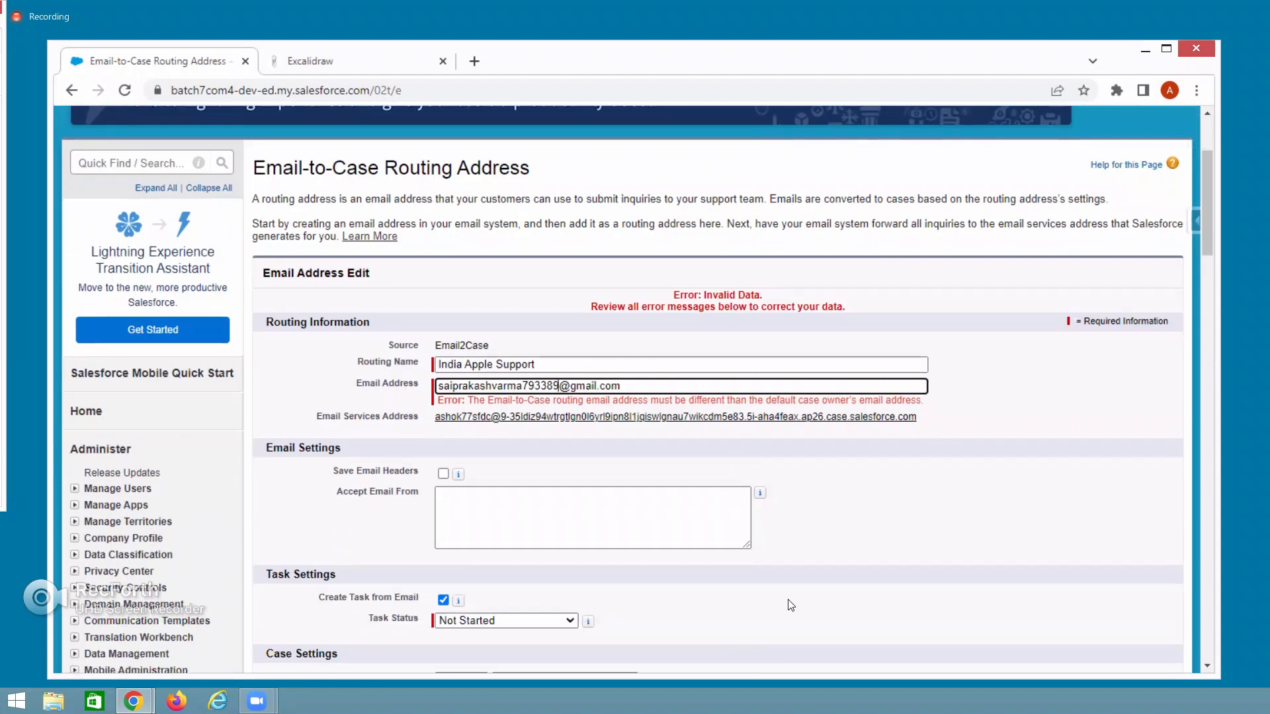
left_click_drag(625, 387, 394, 389)
key("ctrl+c")
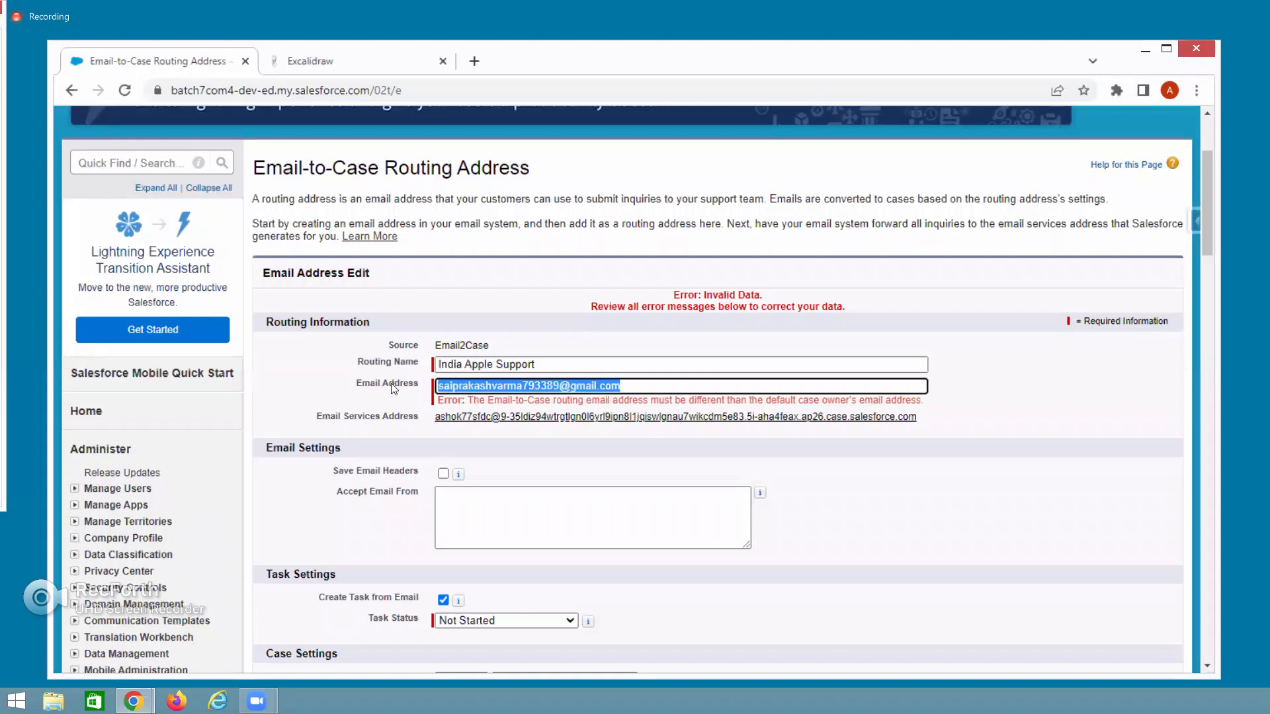
left_click(370, 62)
Replace the Gmail label above the Apple mail box with the new routing address, then return to Salesforce.
left_click(633, 288)
left_click(665, 276)
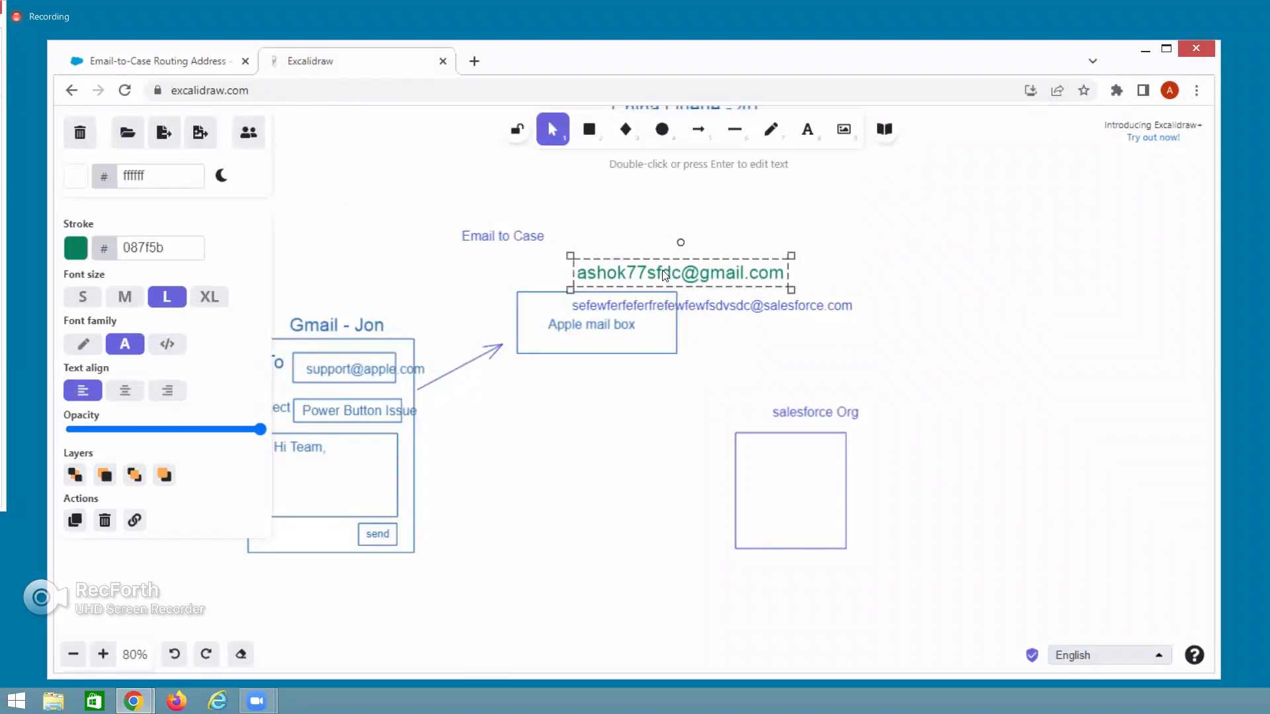
key("ctrl+v")
left_click(671, 437)
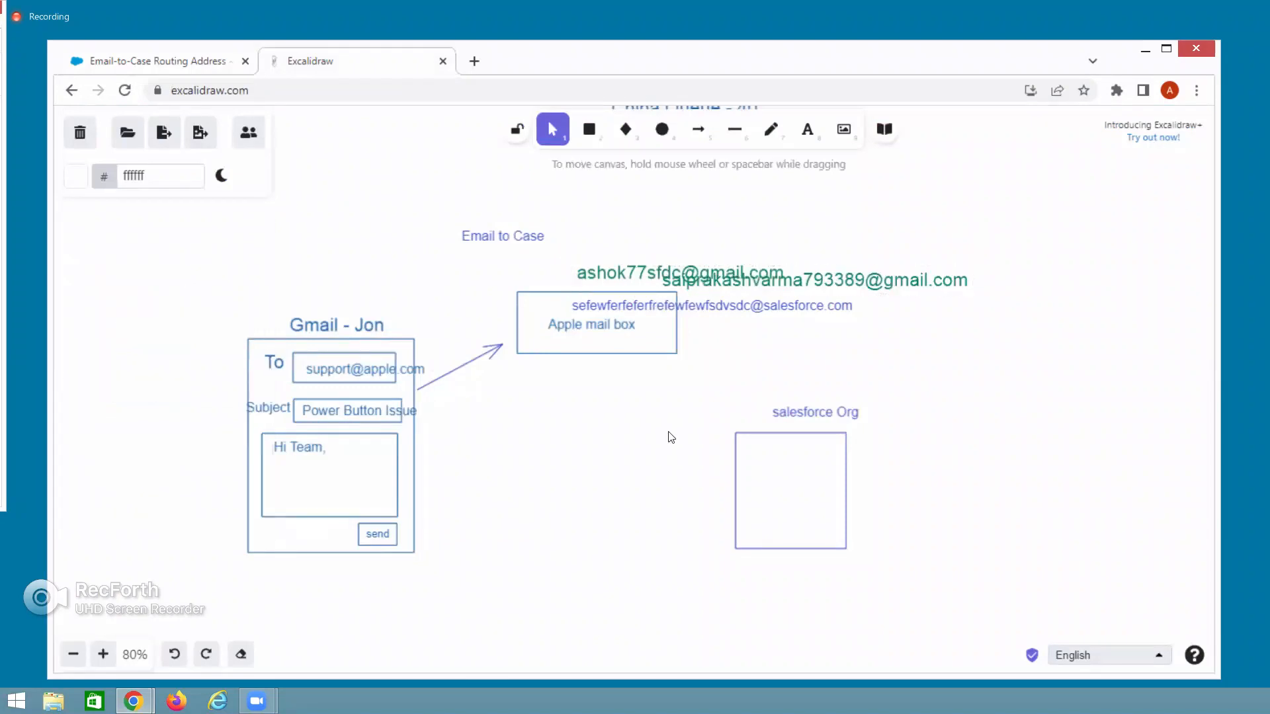
key("ctrl+z")
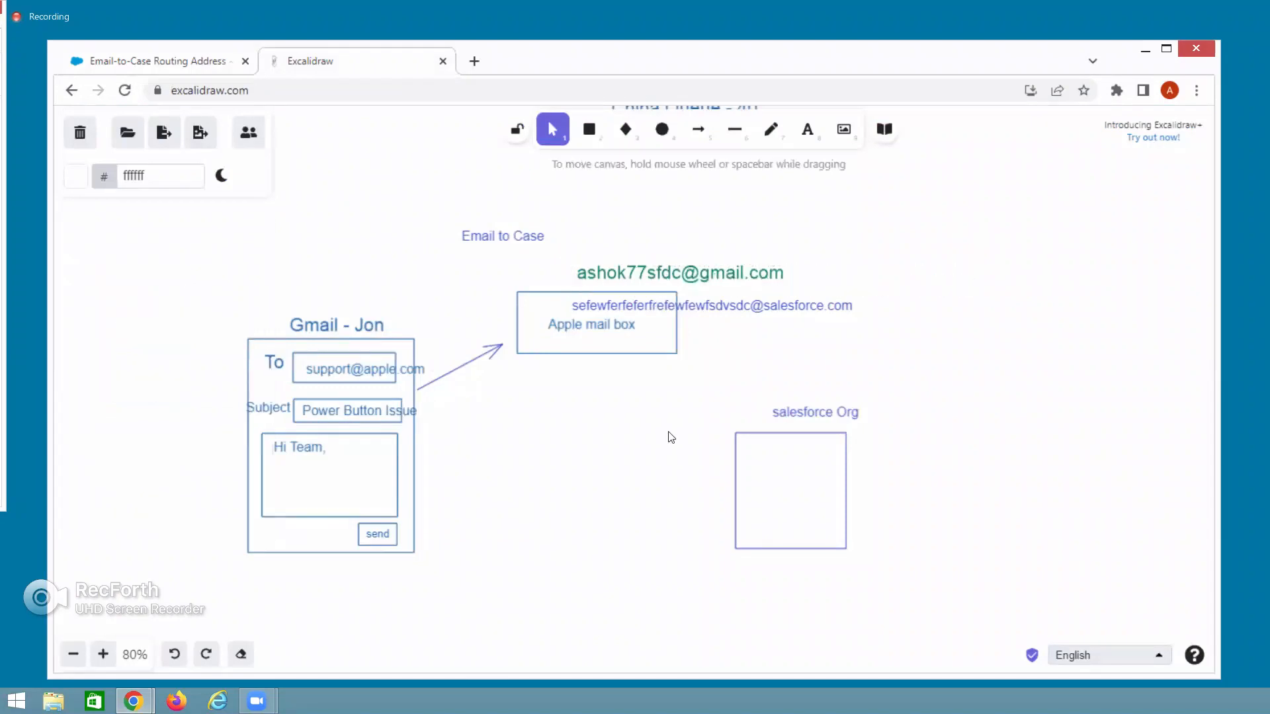
double_click(664, 271)
key("BackSpace")
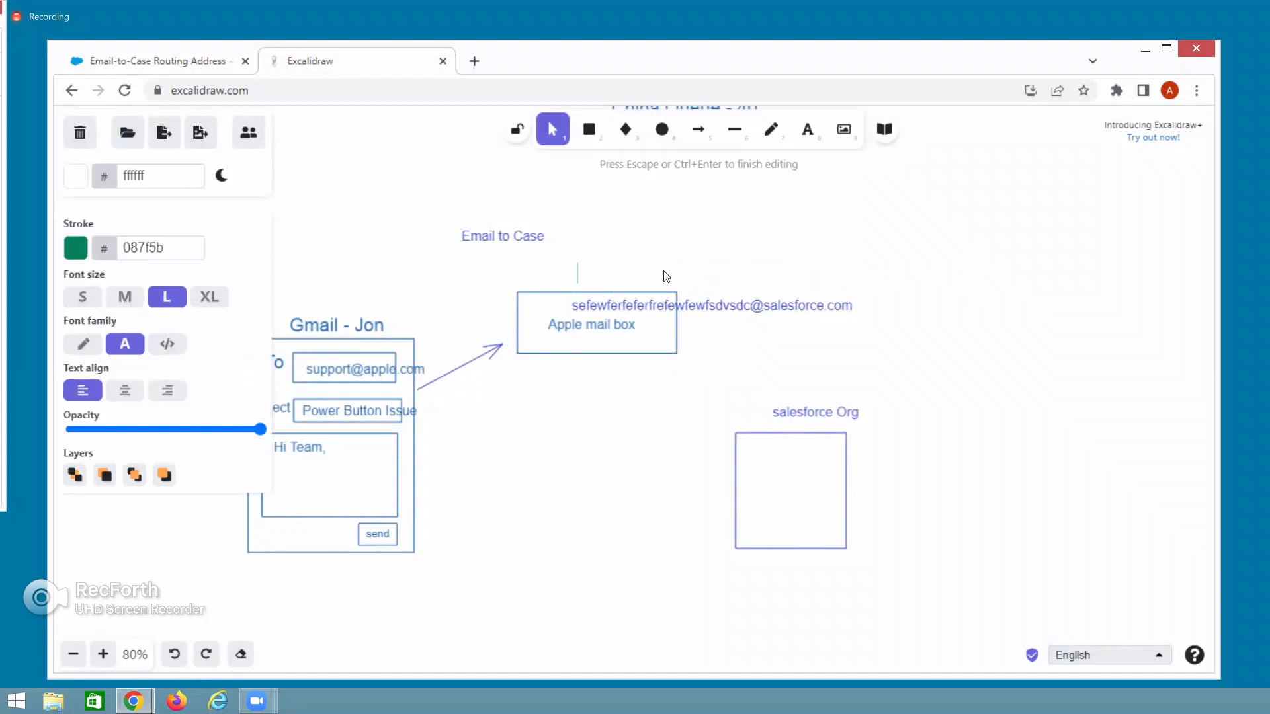
key("ctrl+v")
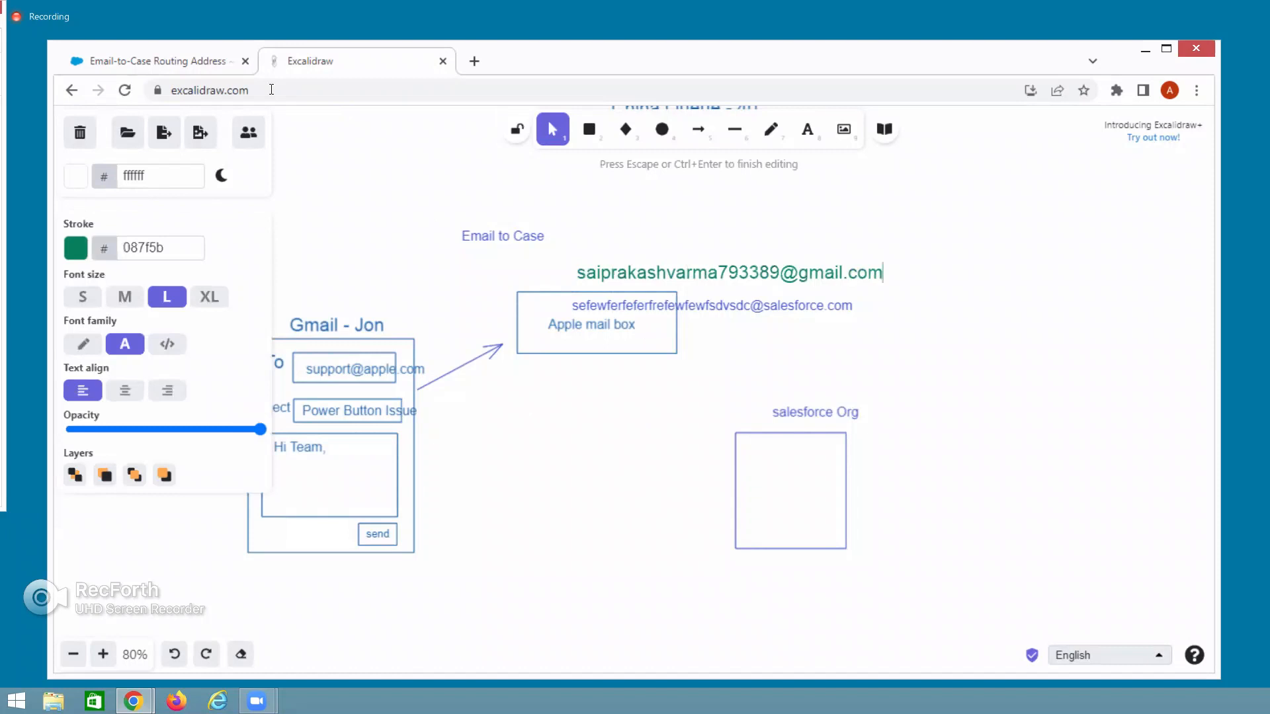
left_click(205, 63)
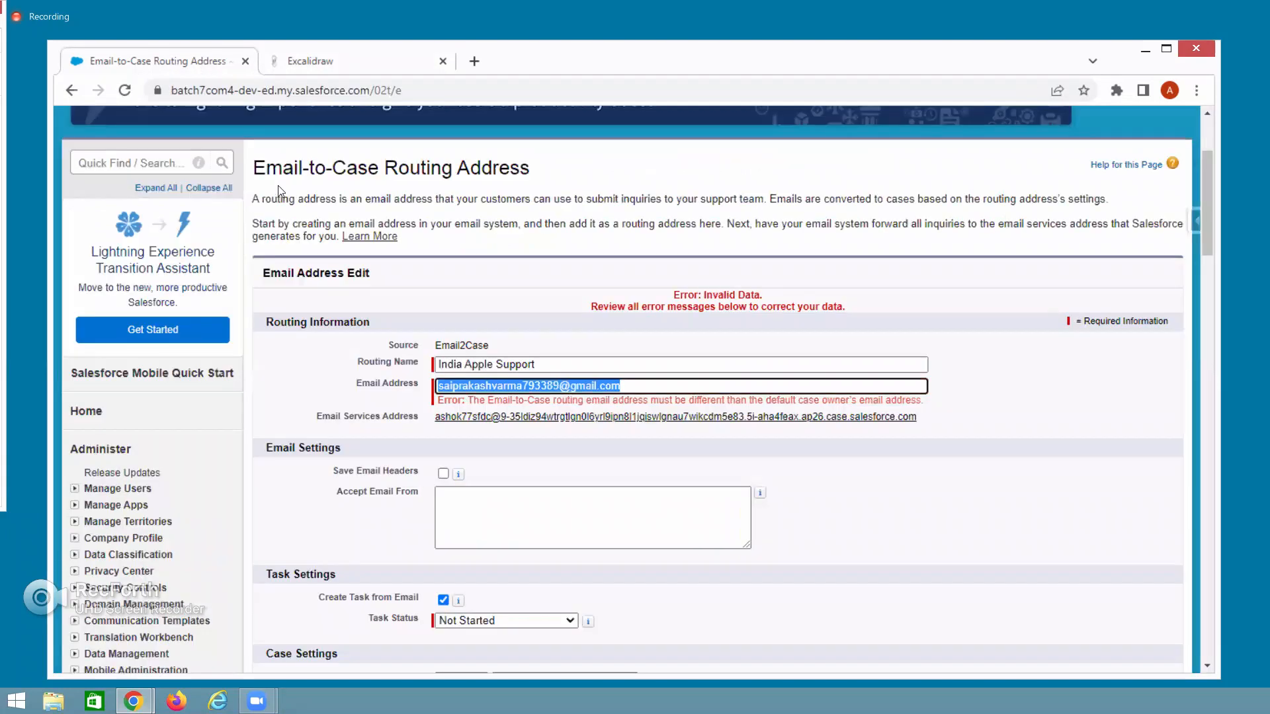
key("alt+Tab")
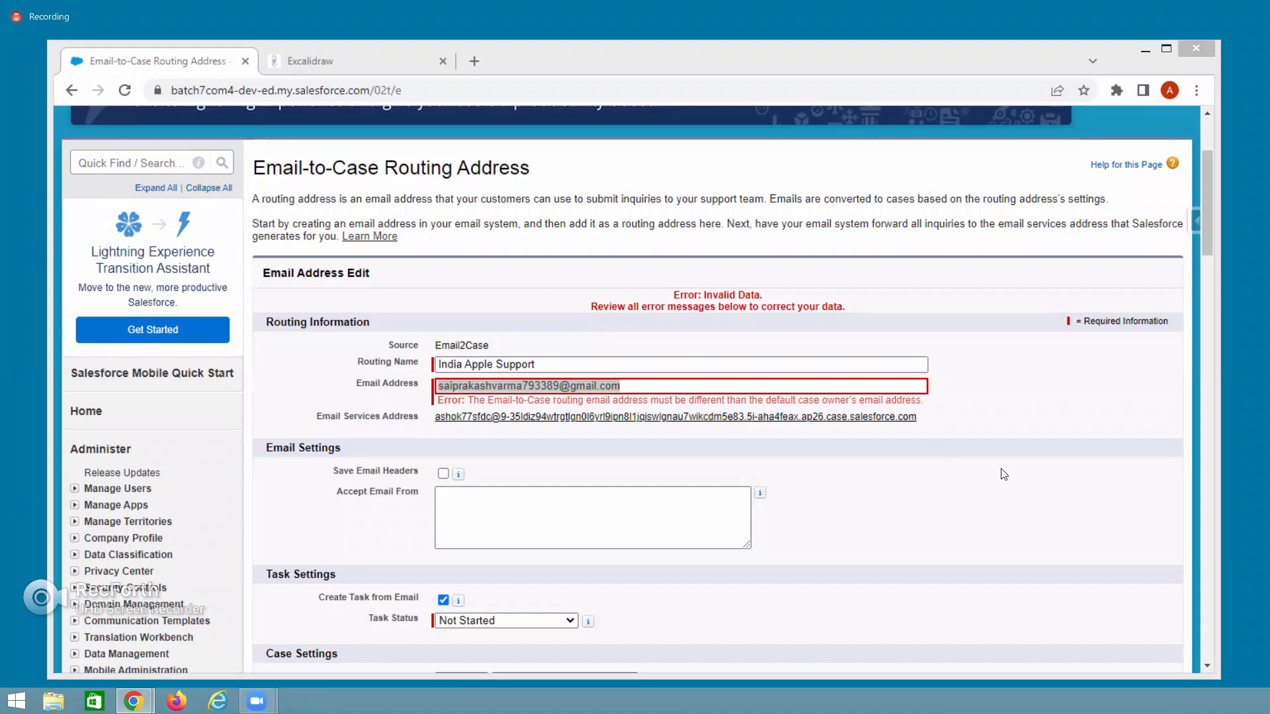
scroll(612, 536, "down", 3)
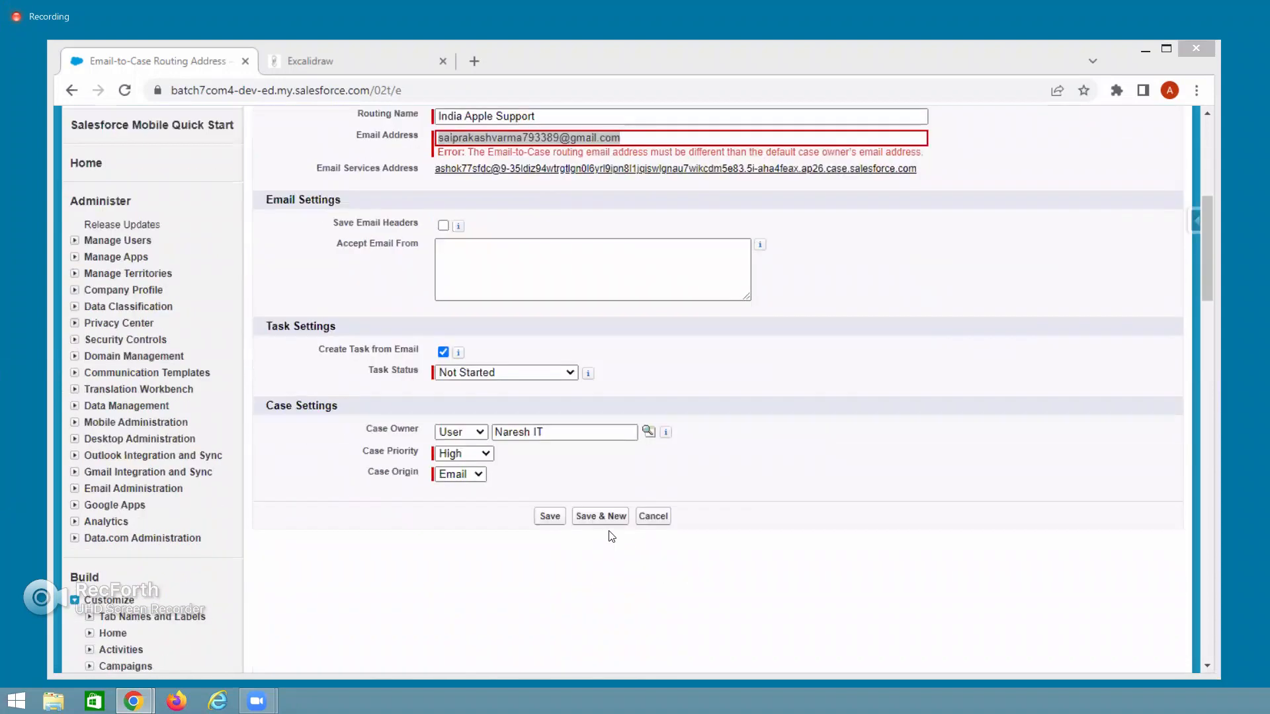
Save the updated routing address, confirm the verification notice, and check the generated Email Services Address.
left_click(549, 516)
left_click(714, 265)
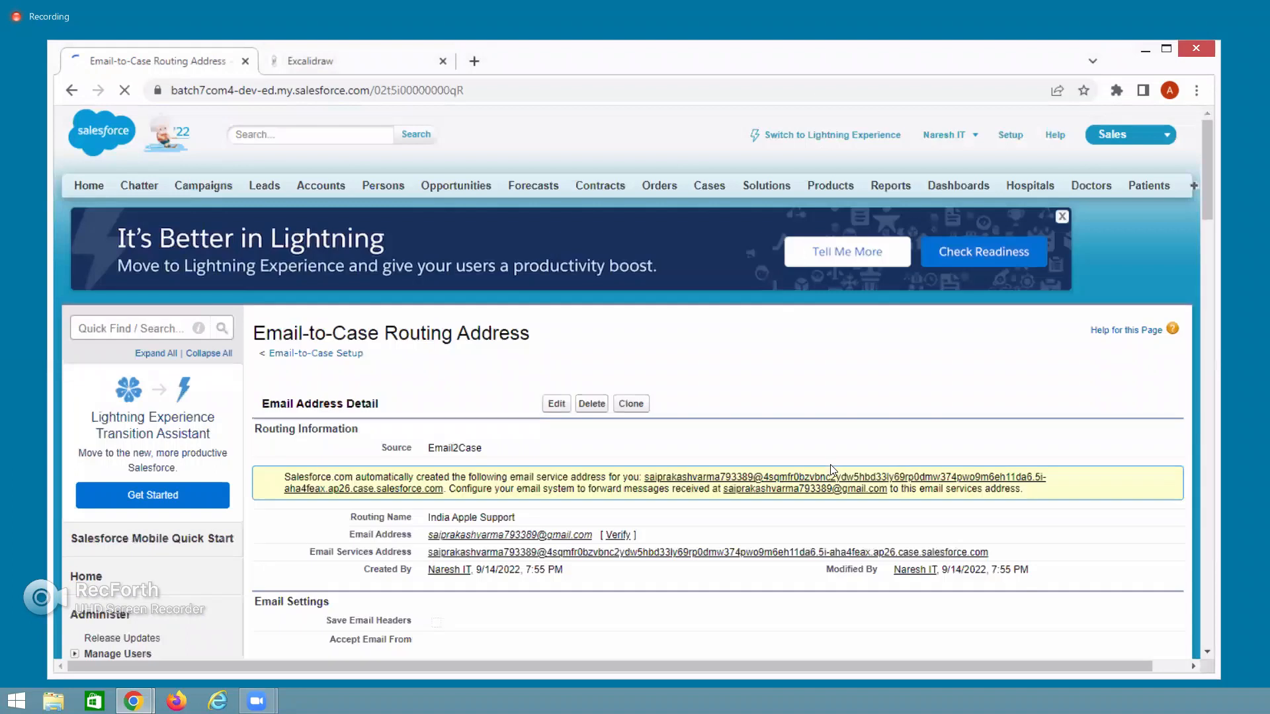
scroll(577, 479, "down", 2)
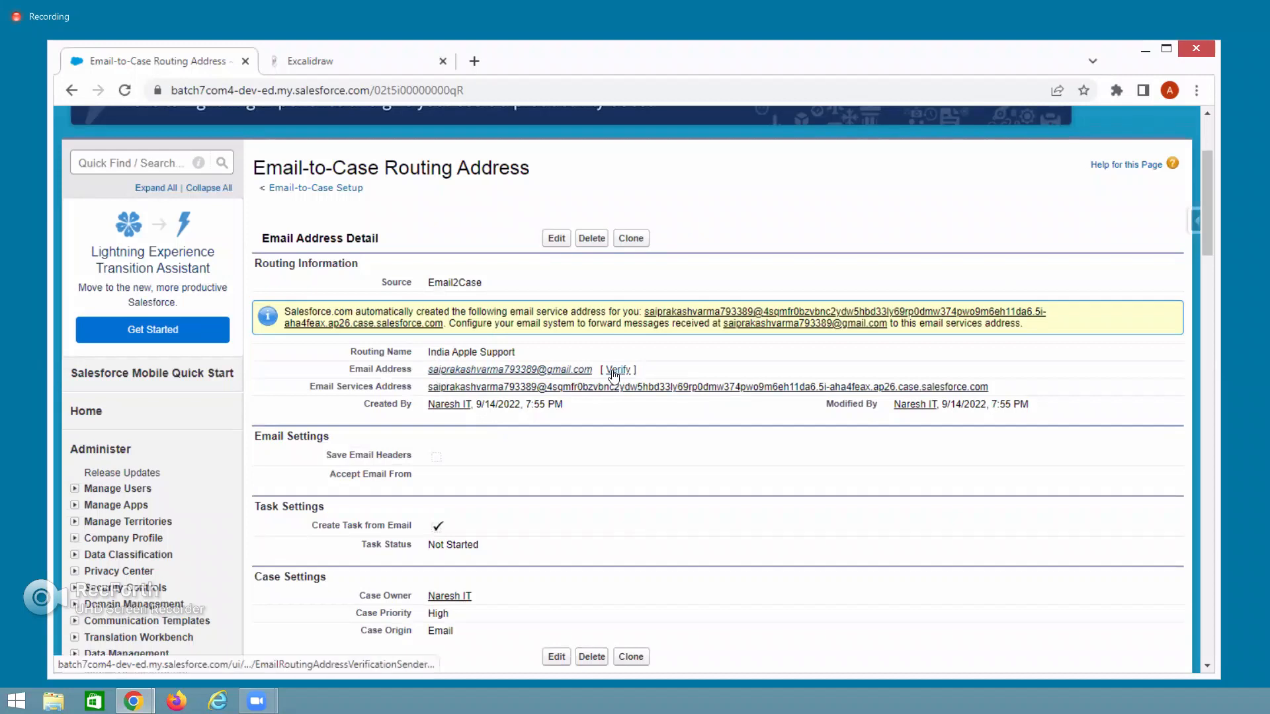
left_click_drag(430, 389, 990, 392)
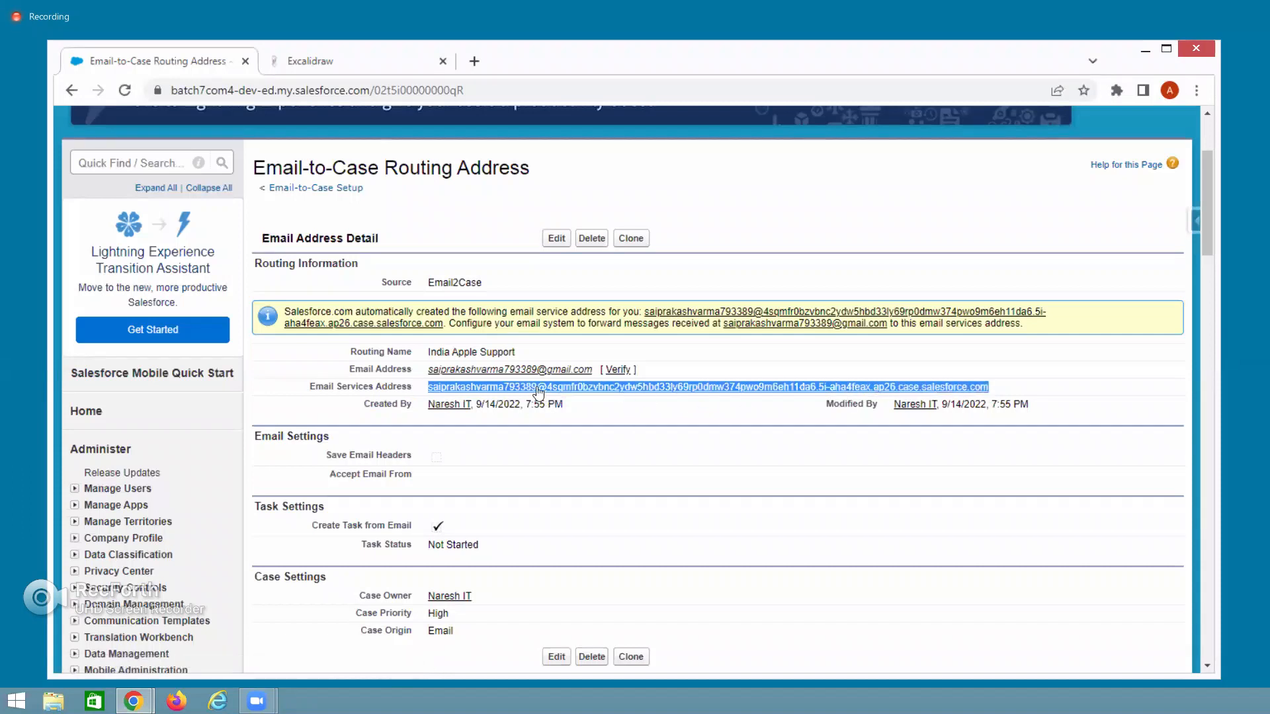
left_click(746, 207)
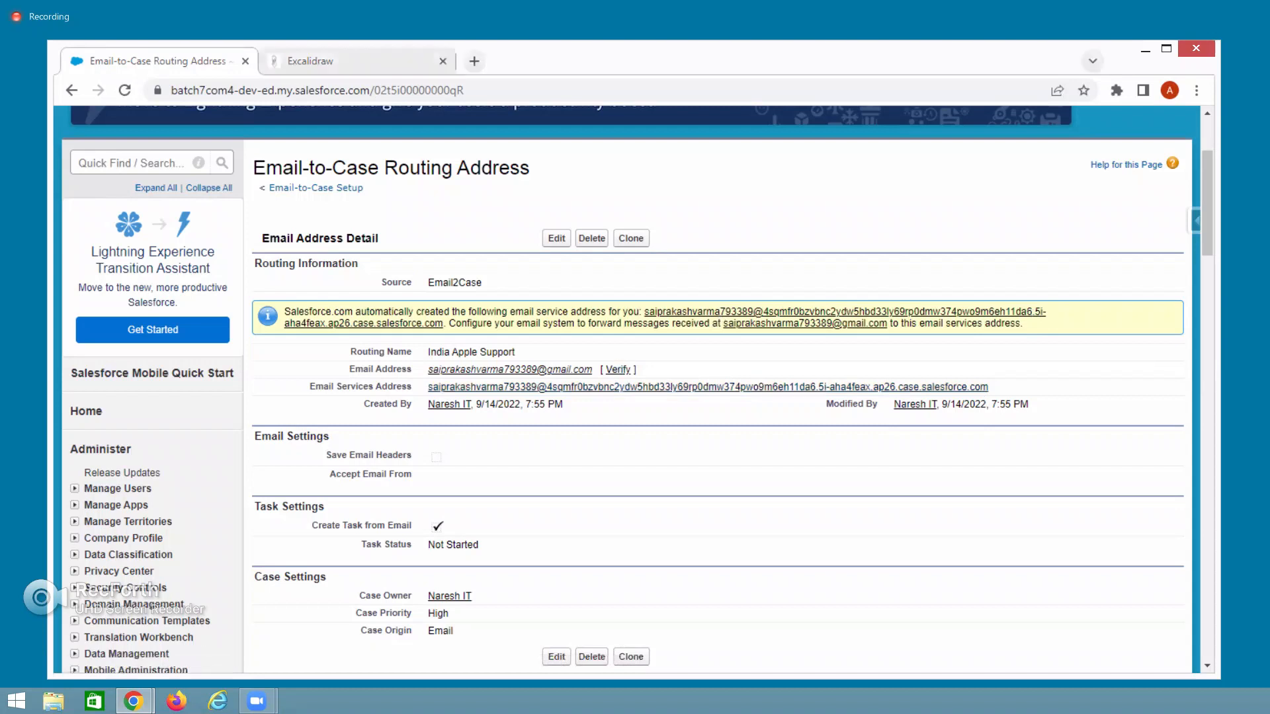
key("alt+Tab")
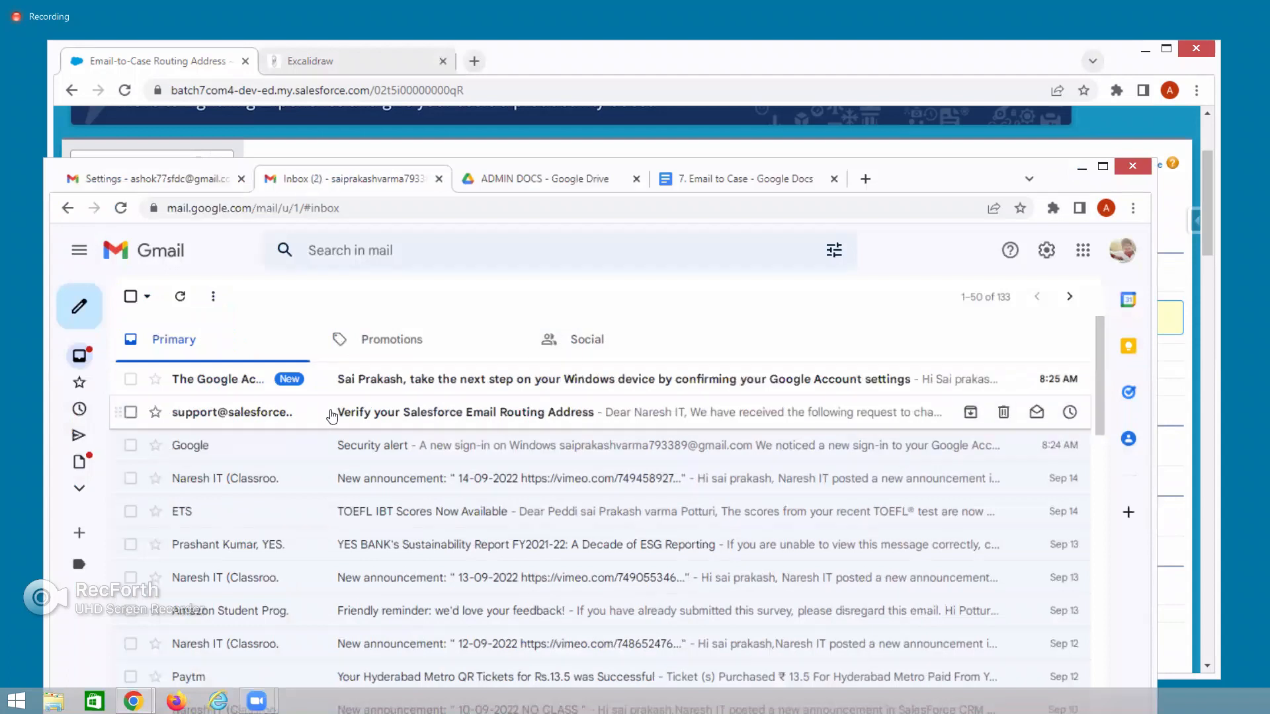
Open the 'Verify your Salesforce Email Routing Address' email, follow its confirmation link, then leave the Email Changed window.
left_click(420, 415)
scroll(444, 487, "down", 5)
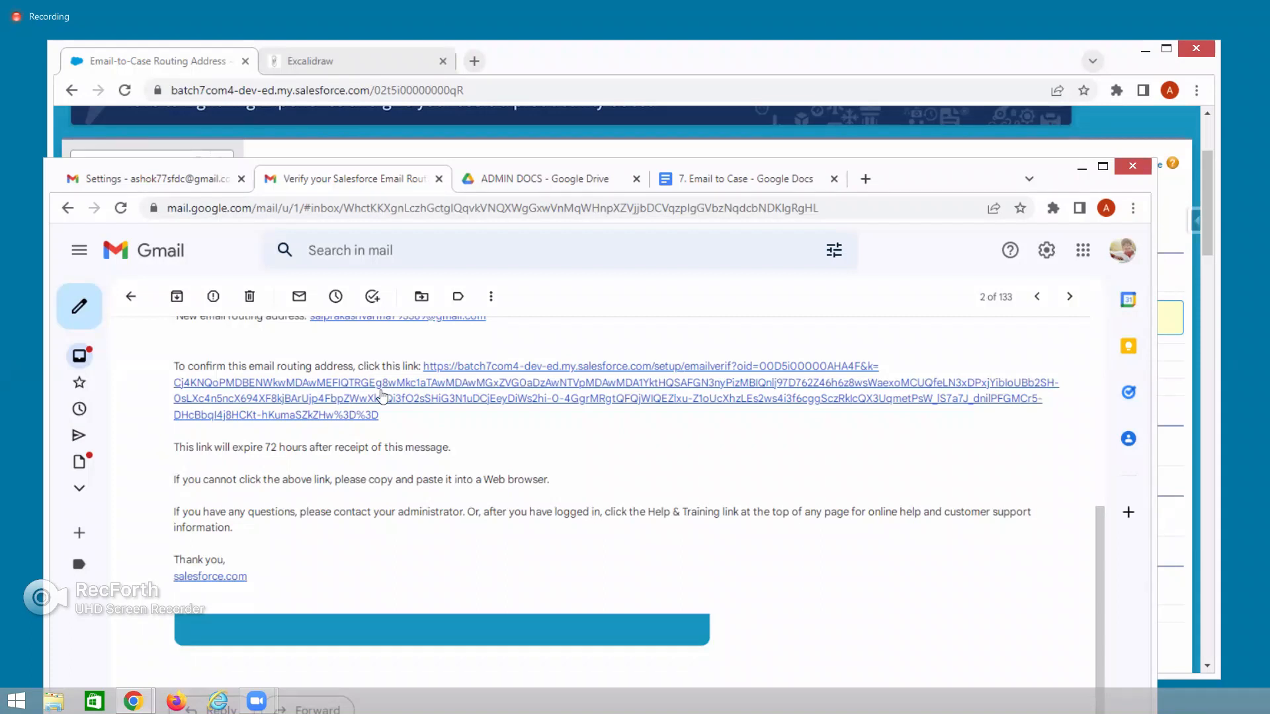
left_click(419, 402)
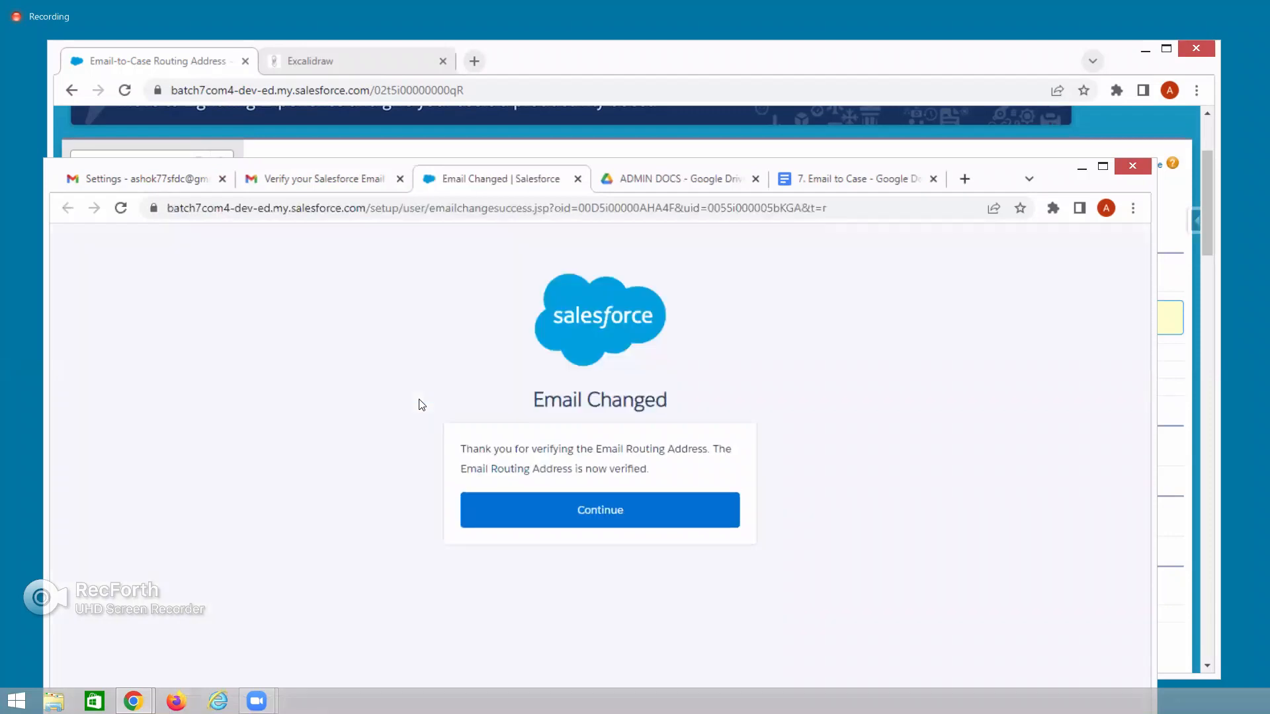
left_click_drag(467, 449, 628, 450)
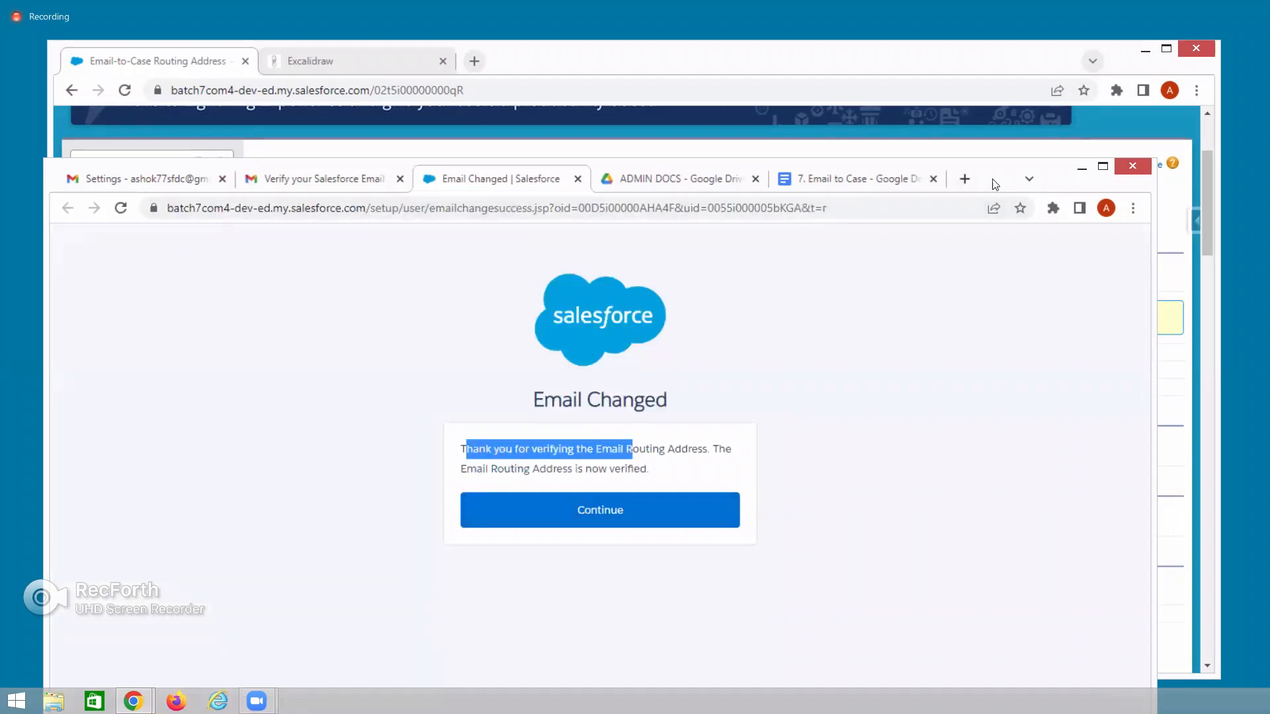
key("alt+Tab")
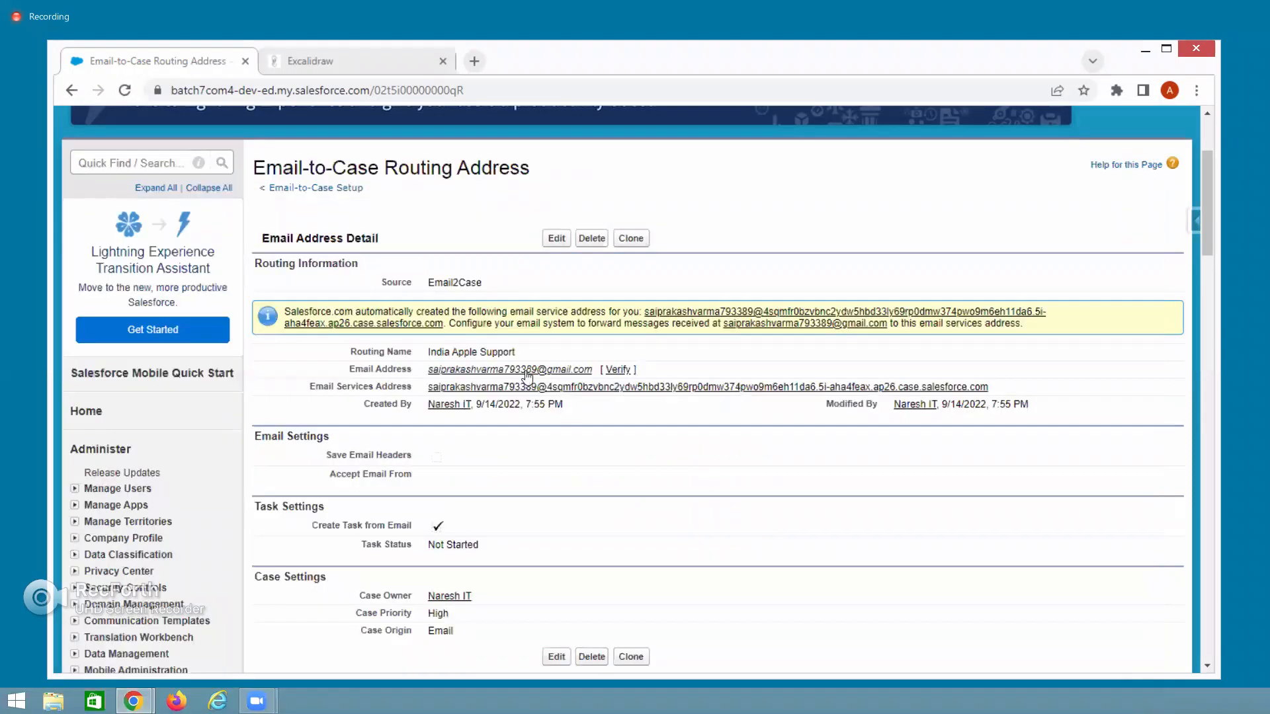
Reload the India Apple Support routing address page, confirm it is Verified, and copy its email services address.
left_click(125, 90)
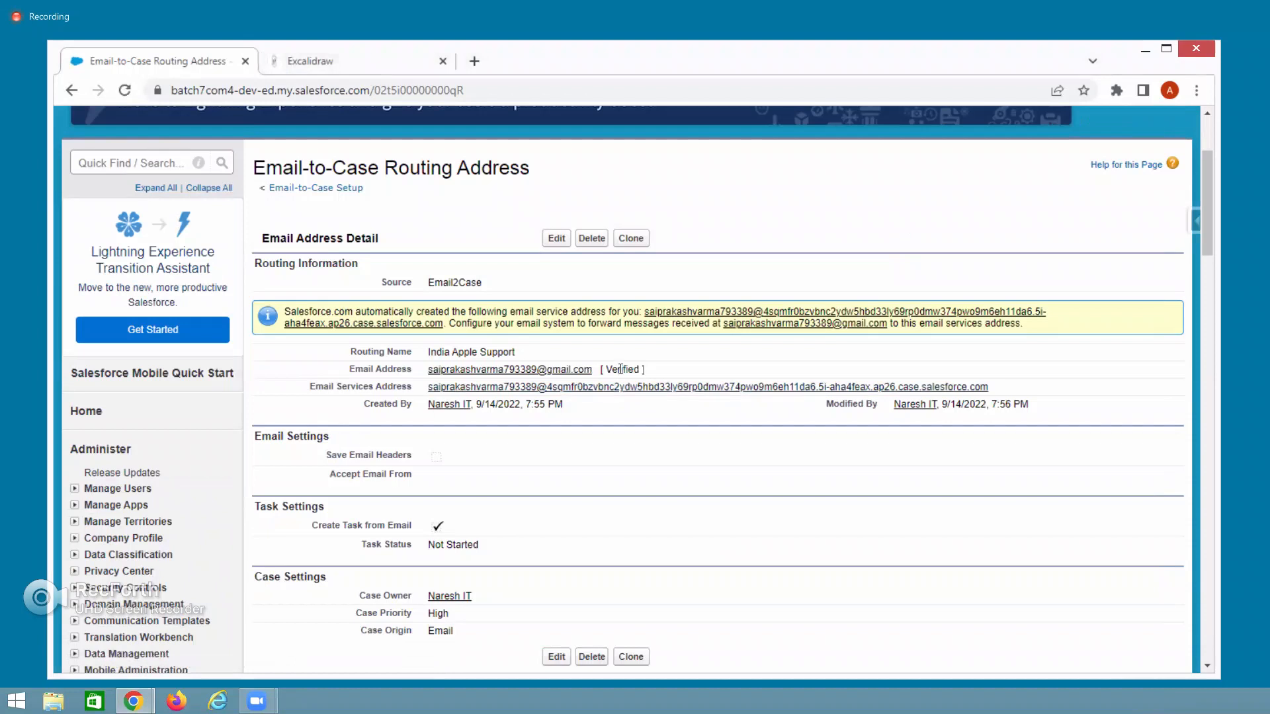
double_click(620, 369)
left_click_drag(1003, 390, 428, 388)
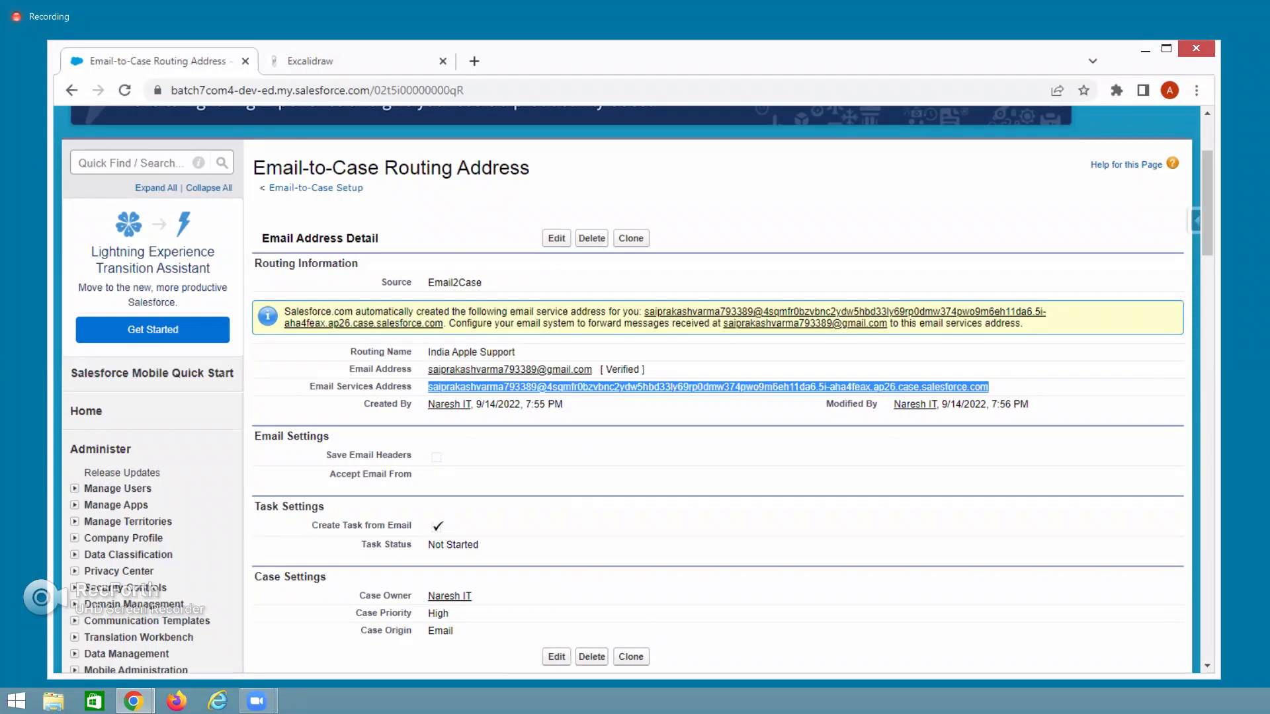
key("alt+Tab")
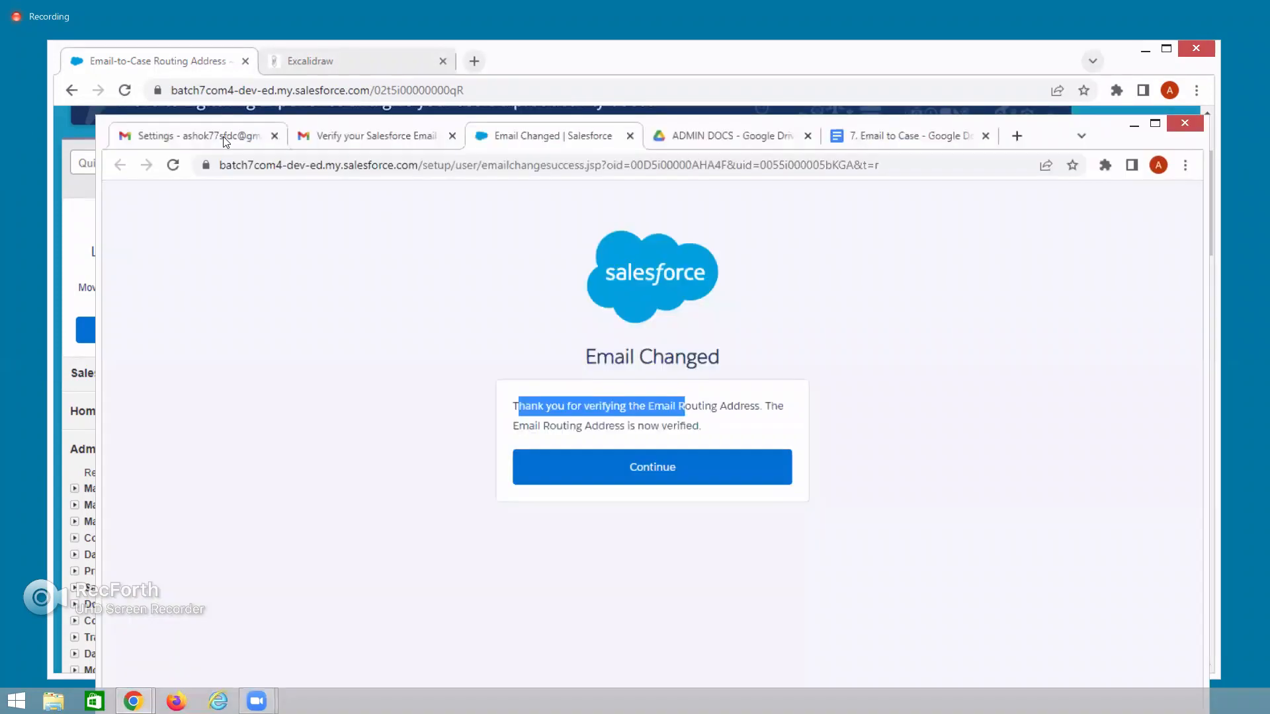
Start a Gmail message to the pasted services address with subject 'Iphone Power Button Issue'.
left_click(223, 137)
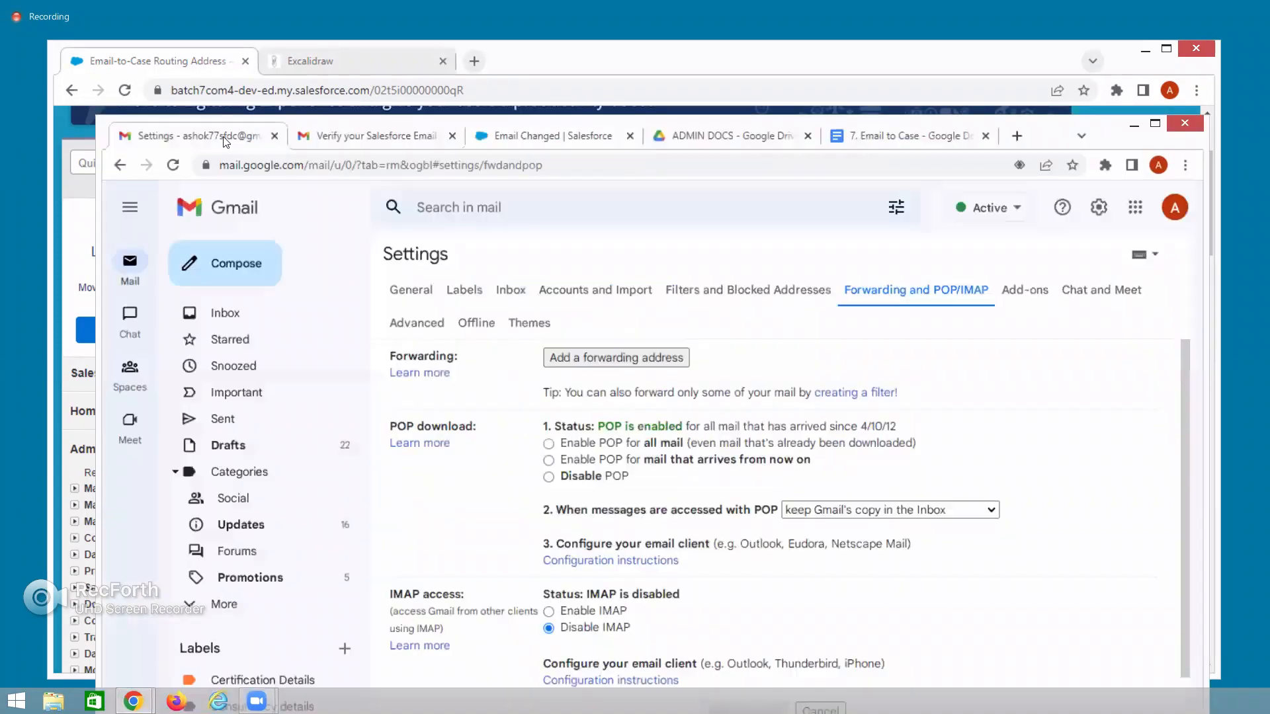
left_click(231, 273)
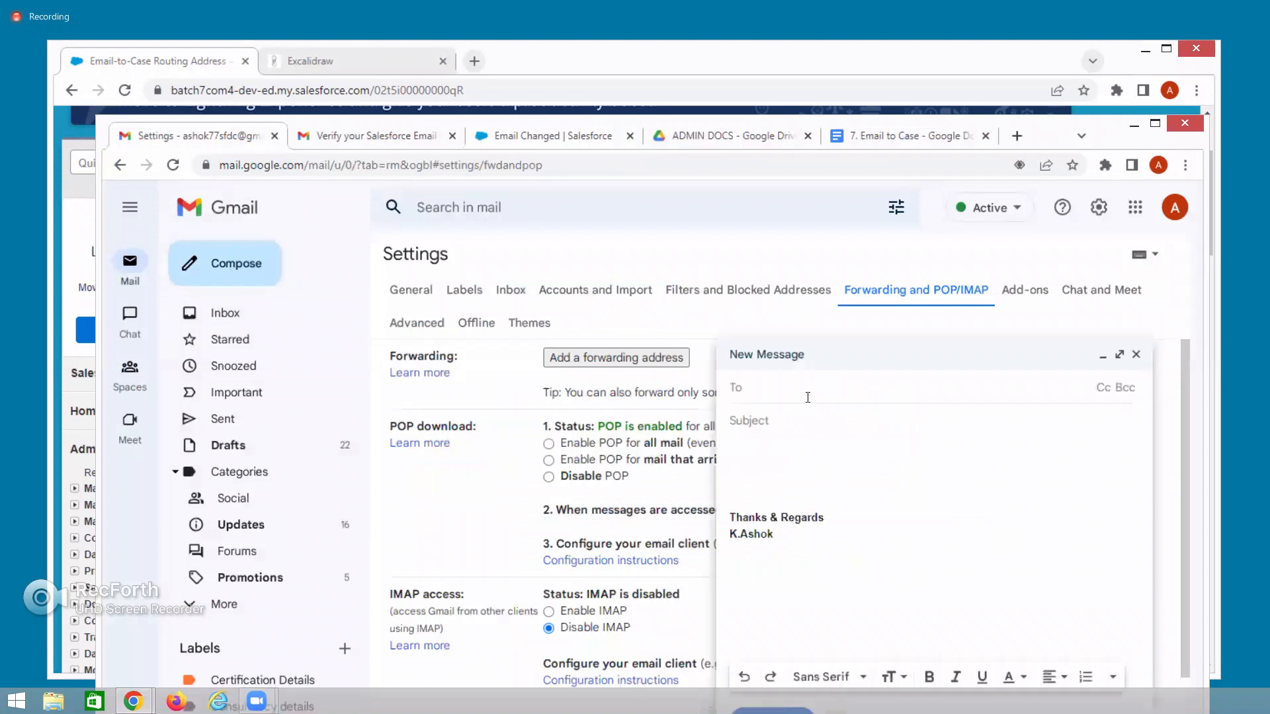
key("ctrl+v")
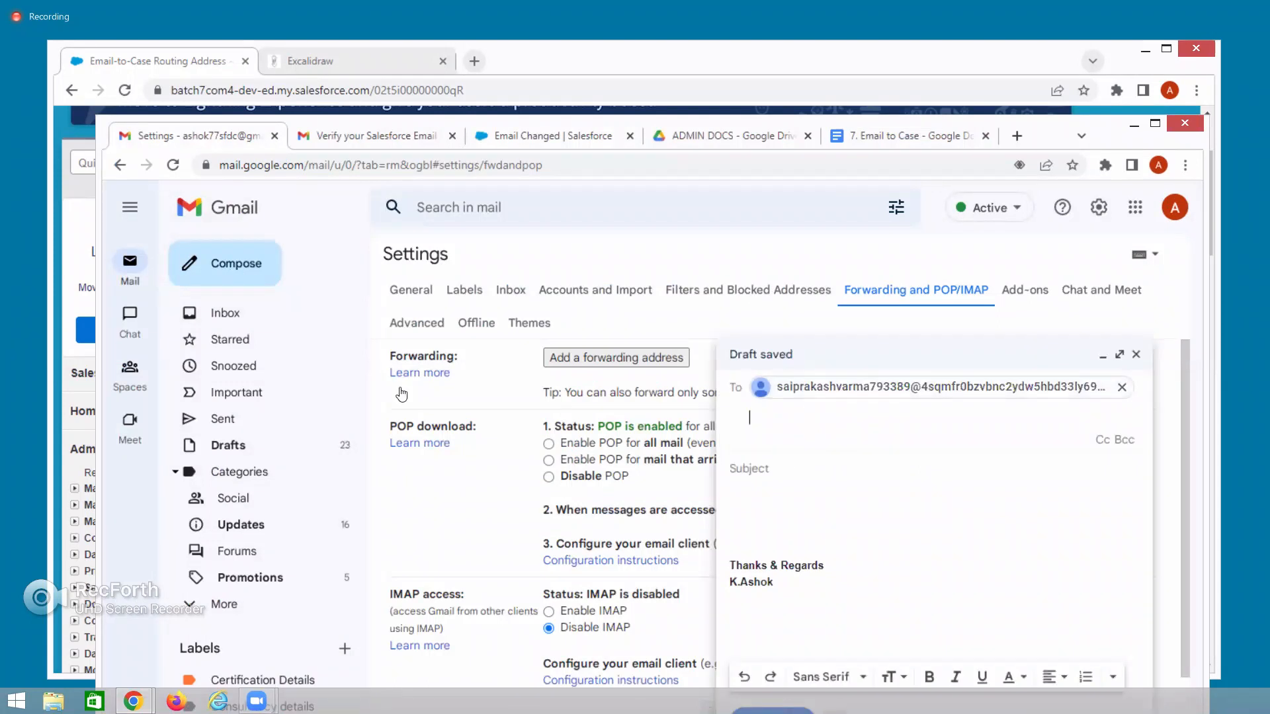
left_click(231, 322)
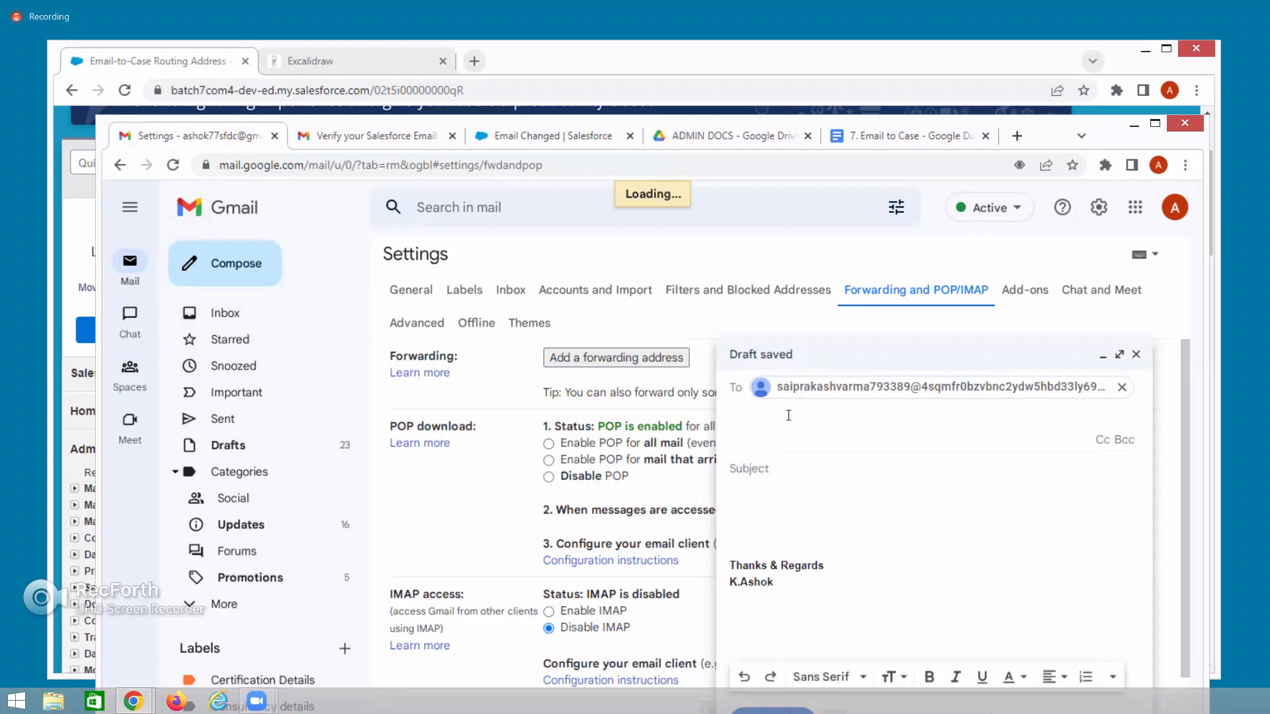
left_click(782, 470)
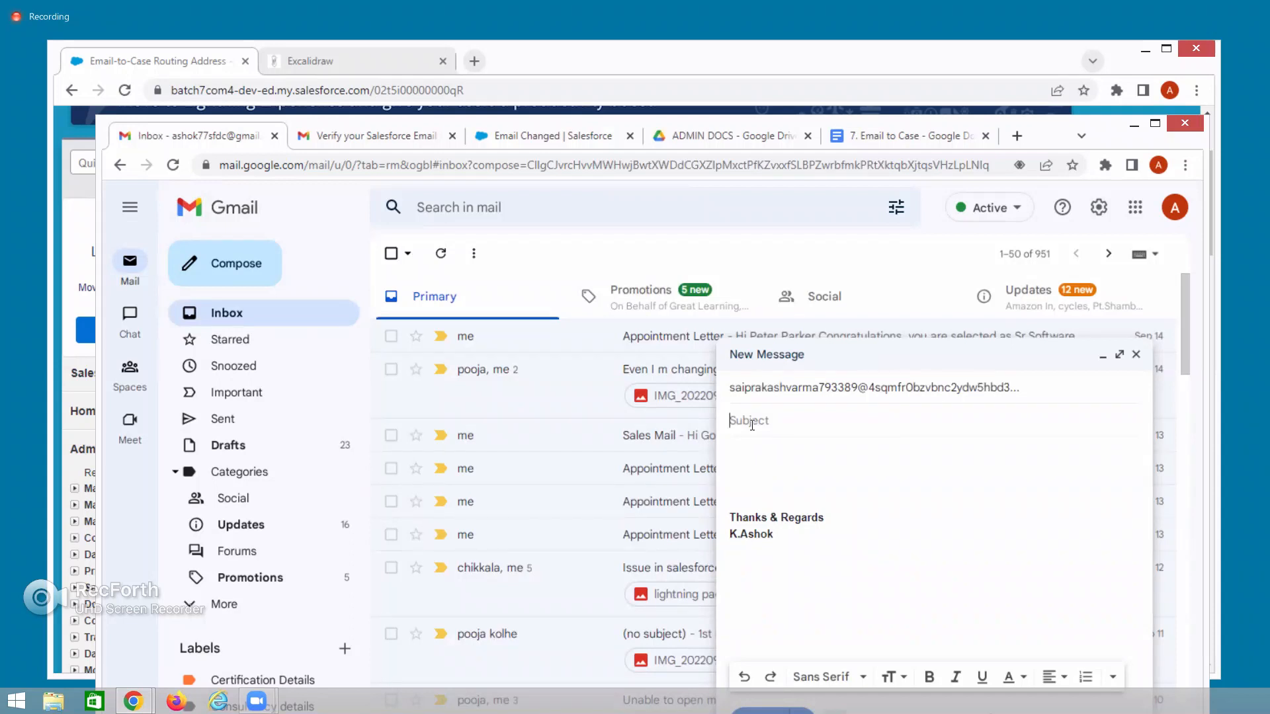
type("Ipone Power Button Is")
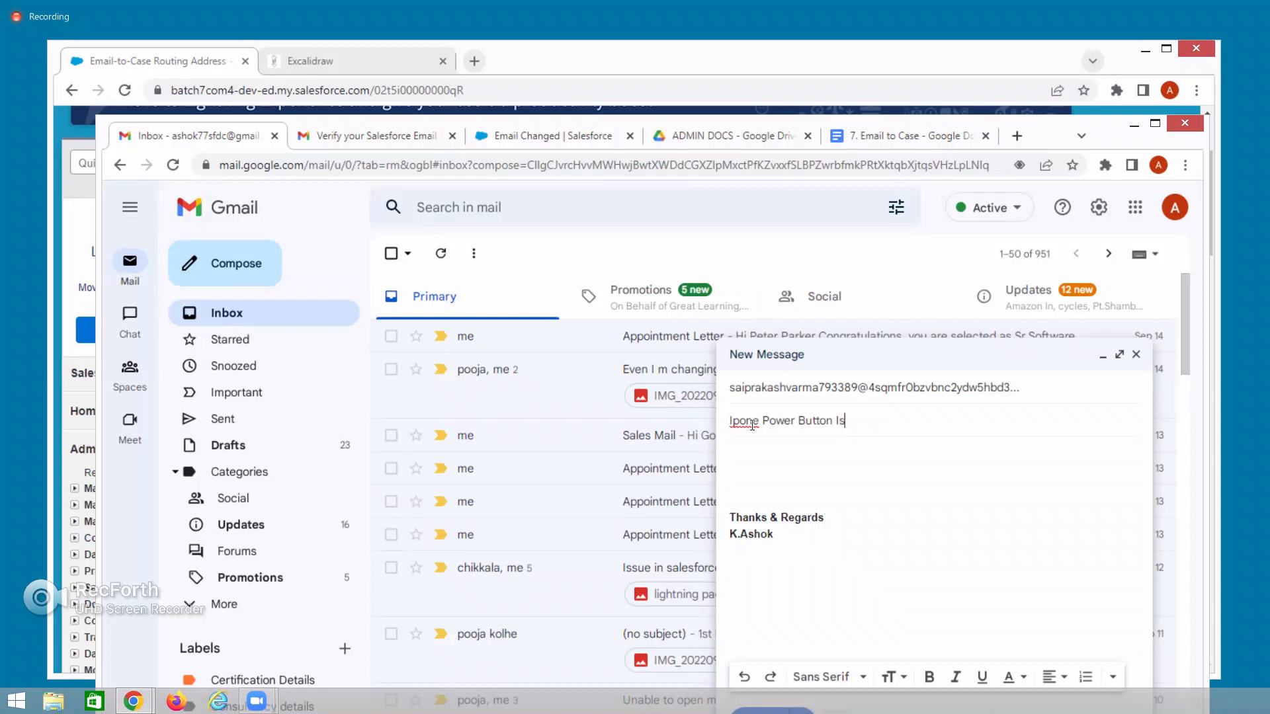
type("sue")
left_click(740, 420)
type("h")
Write a short 'Hi Team,' body of a few lines and send the email.
left_click(741, 454)
type("Hi")
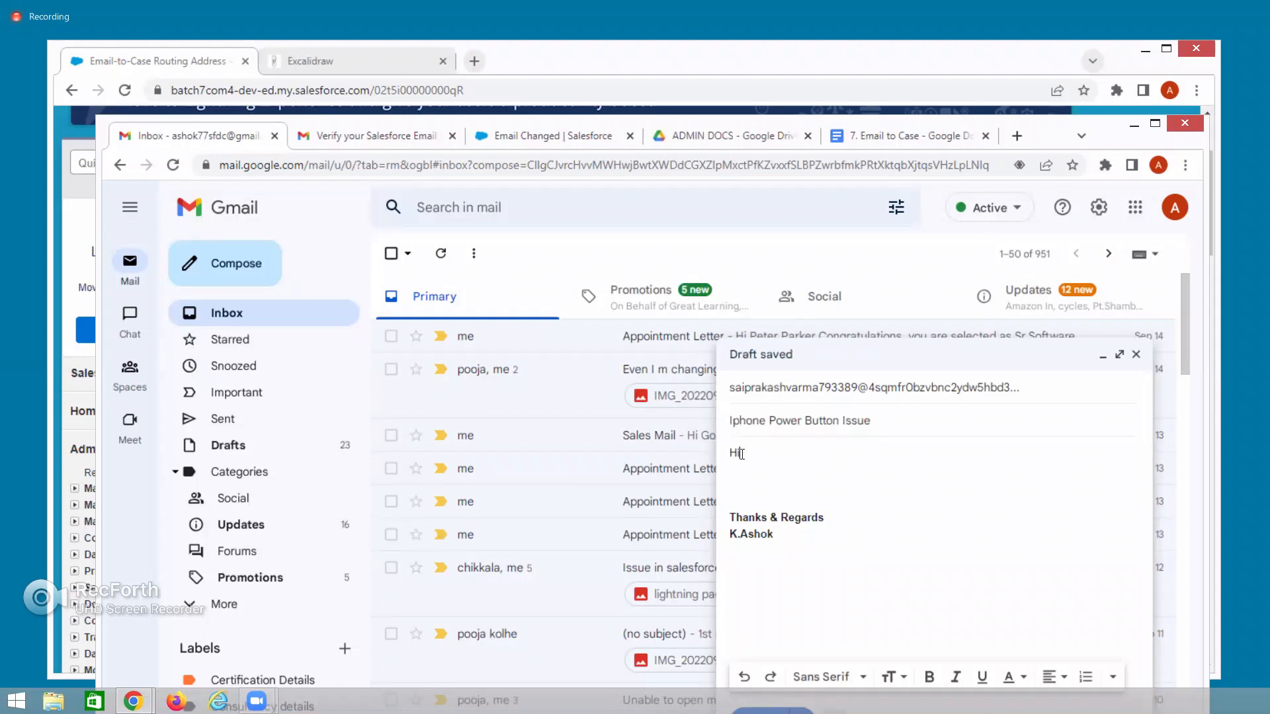
type(" Team,")
key("Return")
key("Return")
type("jbvgfbvkgfngb")
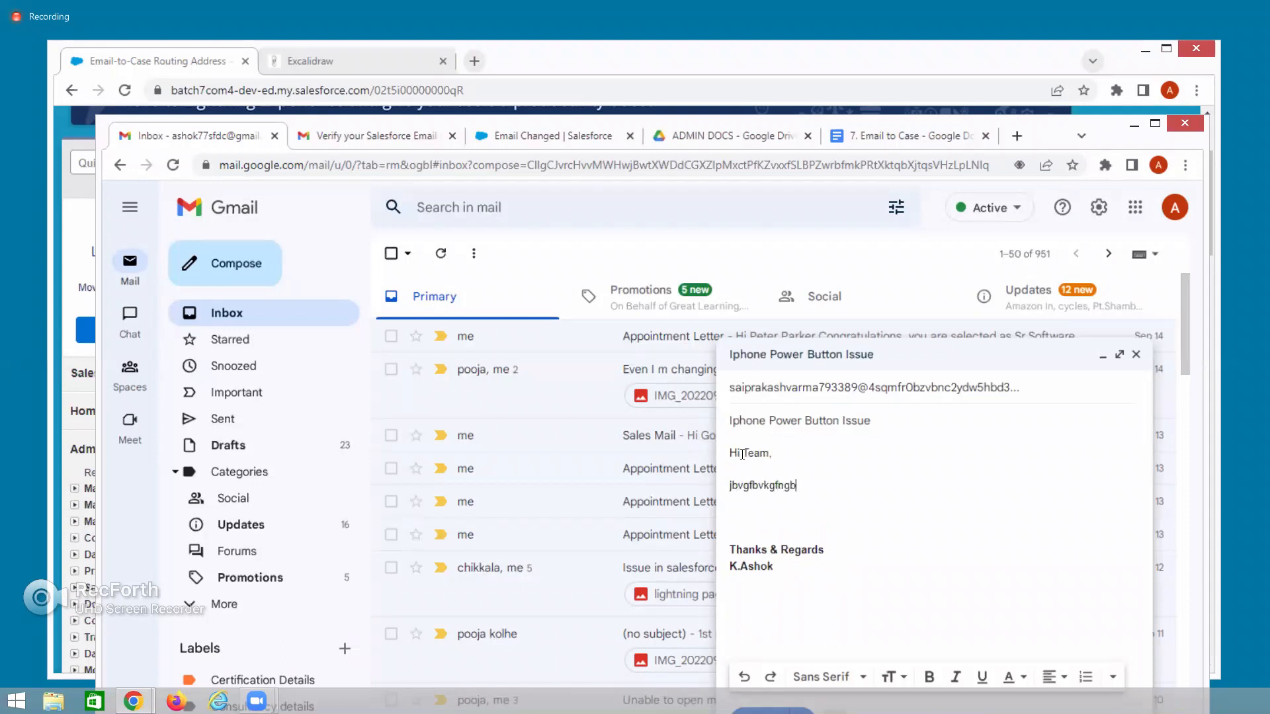
key("Return")
type("dvfsvfg")
key("Return")
type("dsvfdgf")
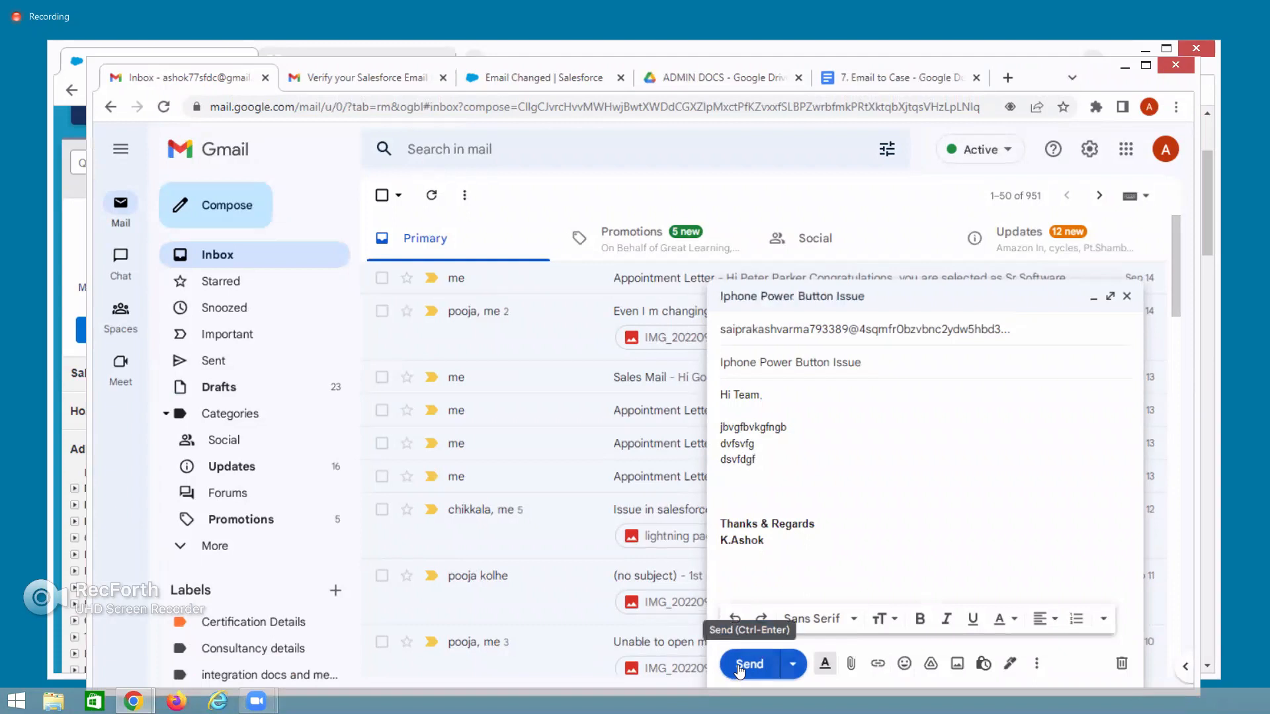
mouse_move(742, 333)
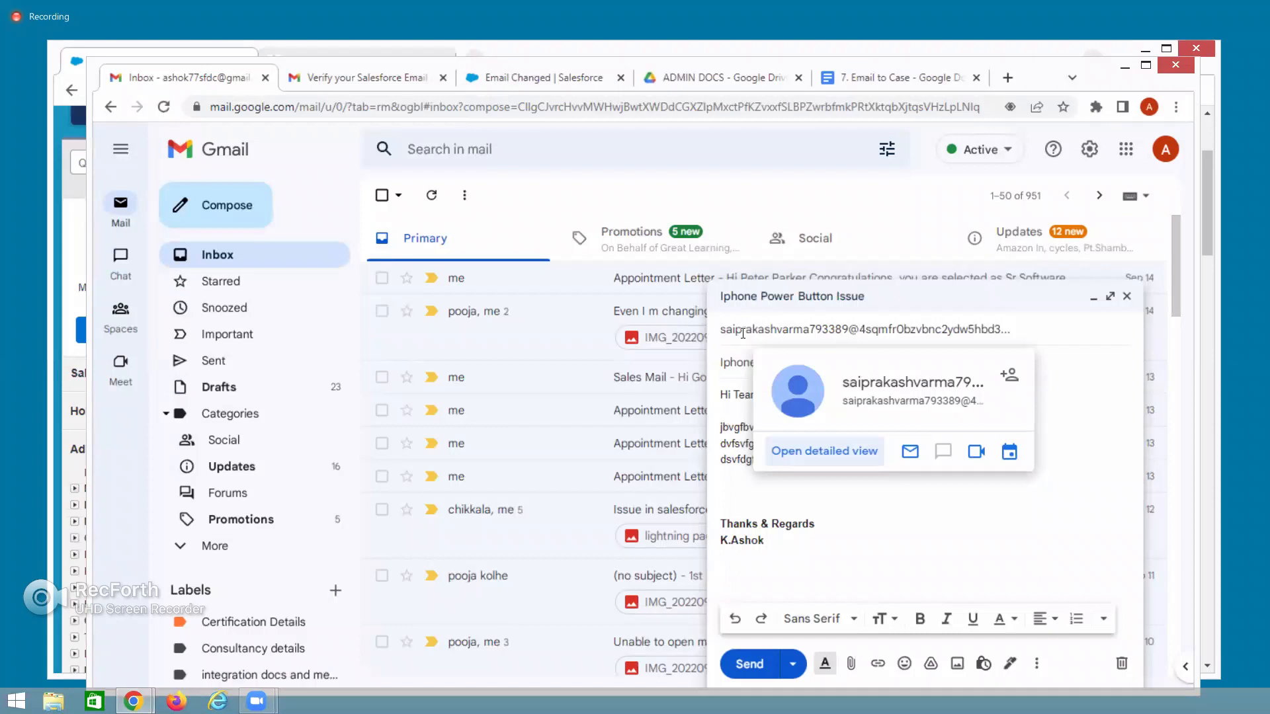
left_click(750, 665)
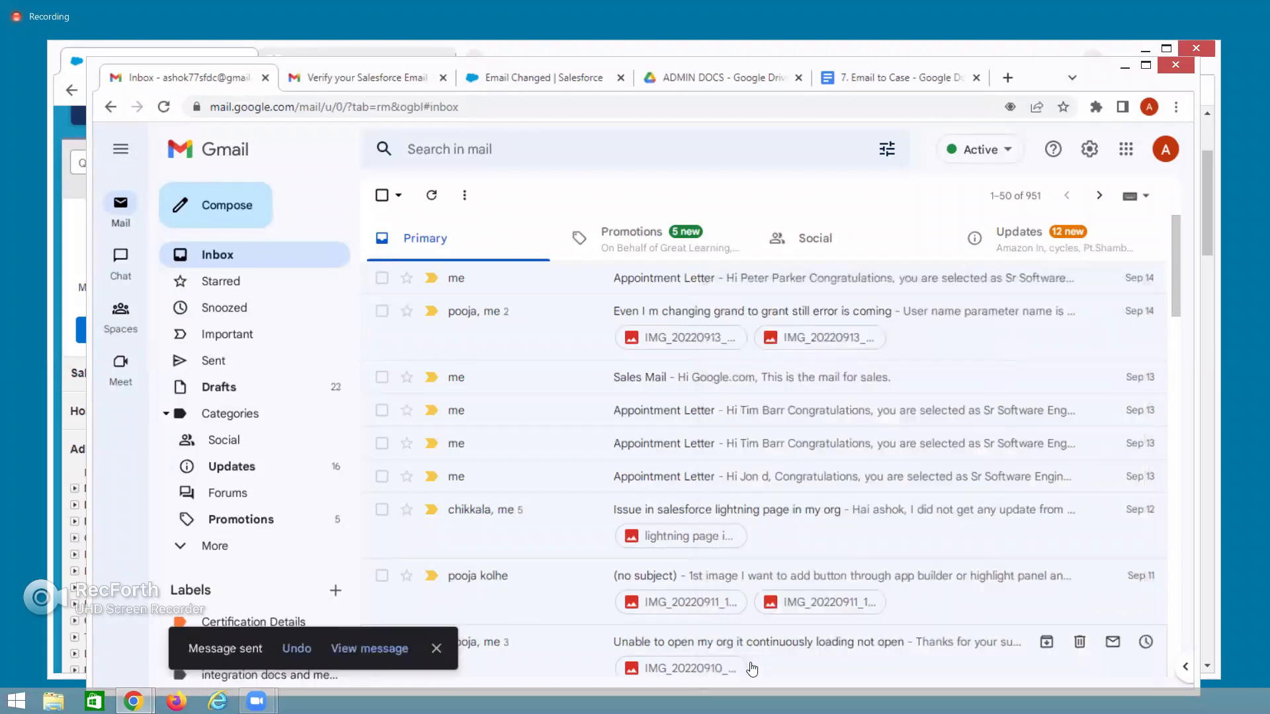
Open the sent 'Iphone Power Button Issue' message and view its full recipient address.
left_click(225, 362)
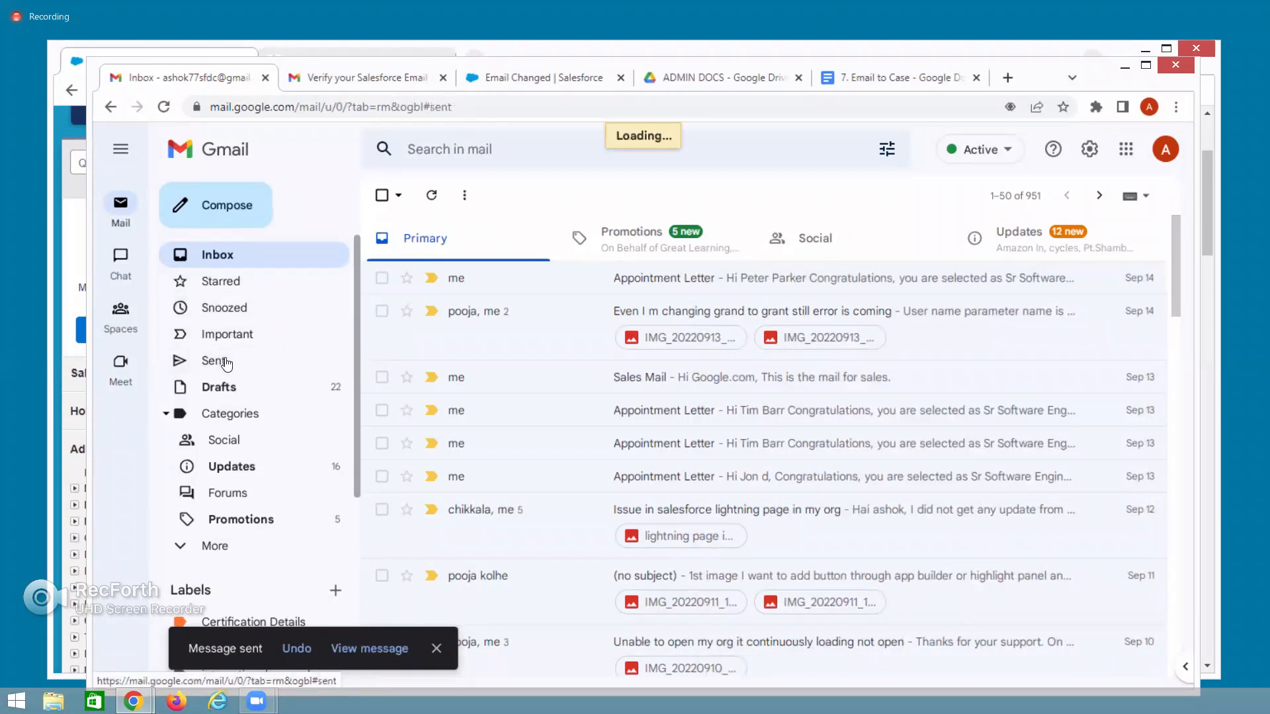
left_click(597, 282)
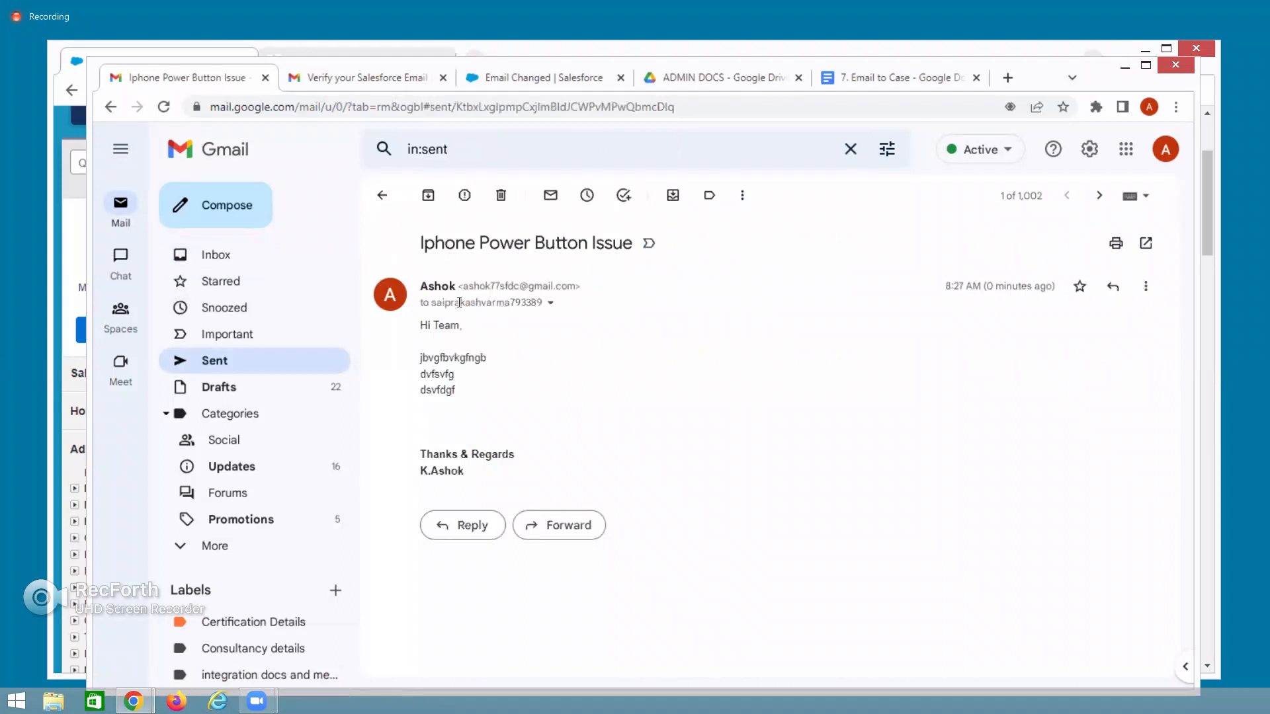
left_click(551, 305)
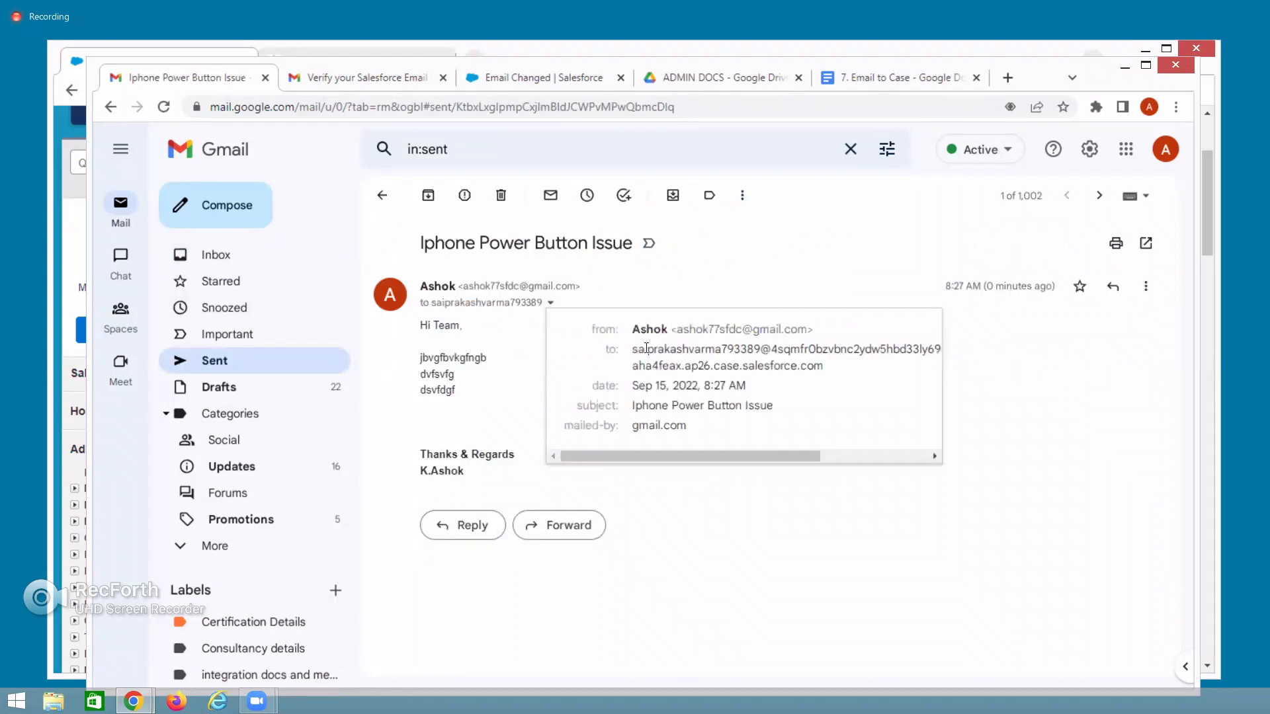
left_click_drag(633, 349, 831, 376)
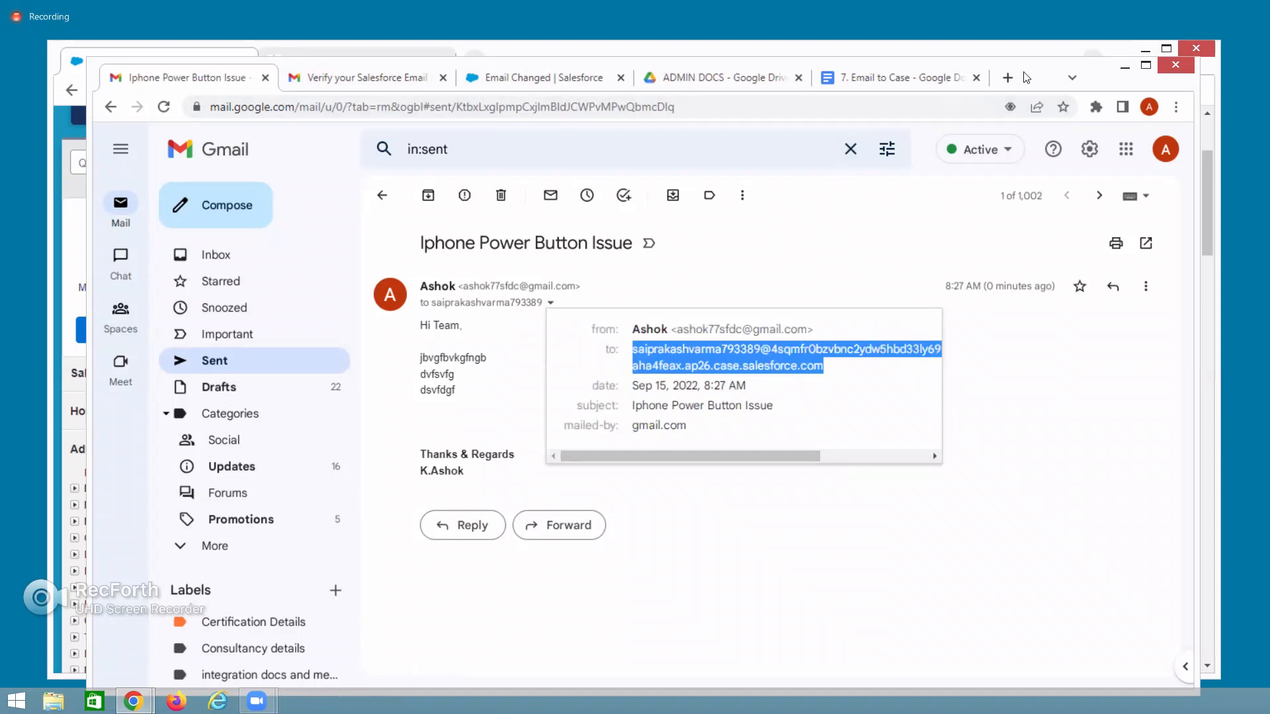
Open the Salesforce Cases tab in a new browser tab.
left_click(93, 188)
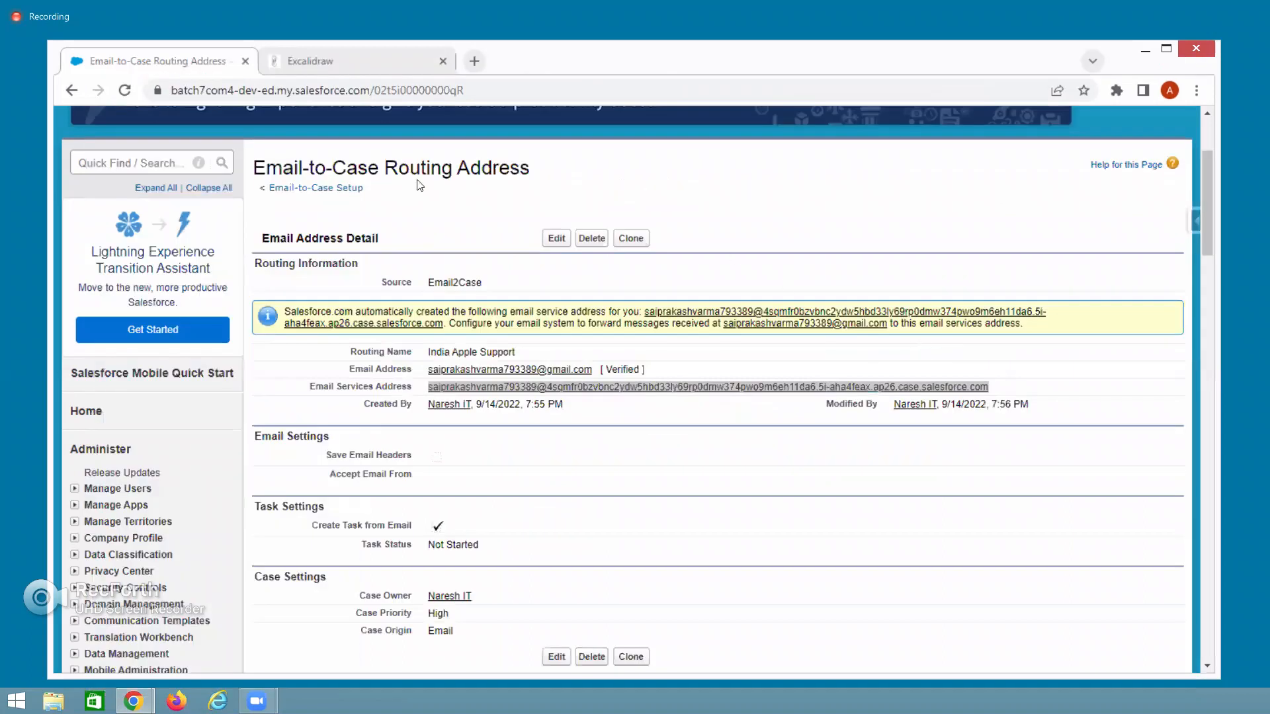
scroll(323, 206, "up", 3)
scroll(324, 205, "up", 1)
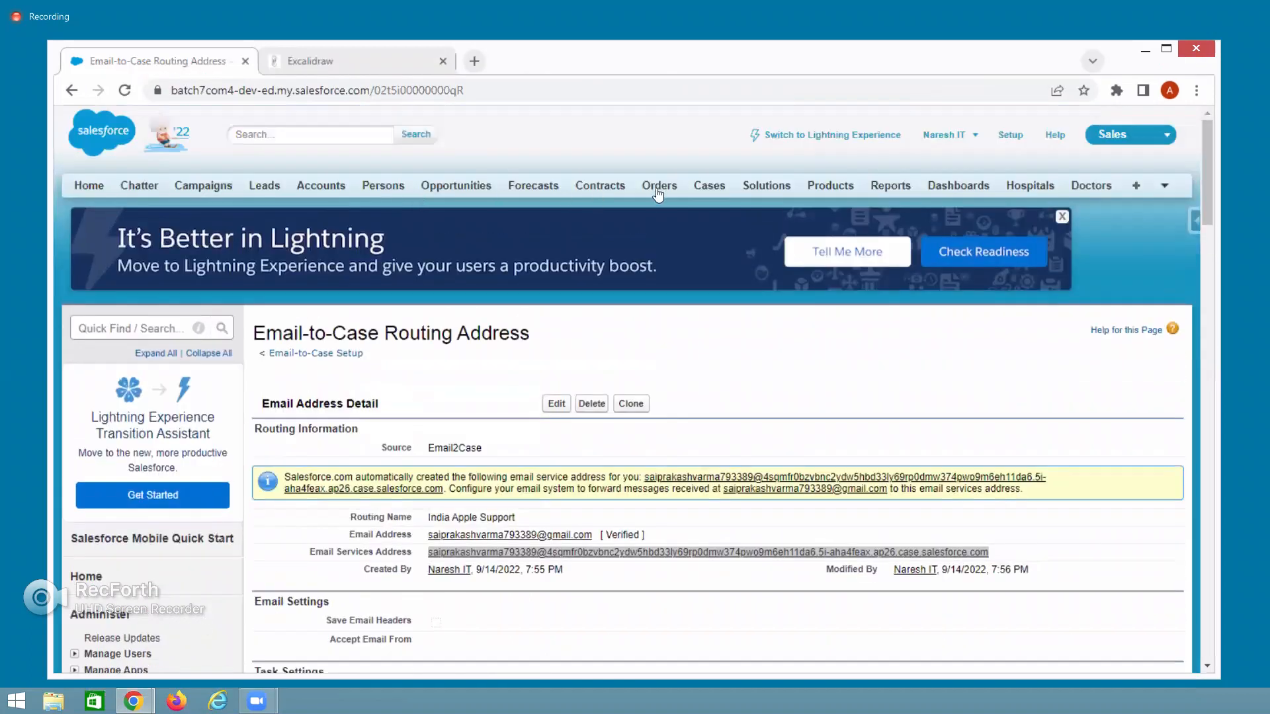
right_click(710, 182)
key("Escape")
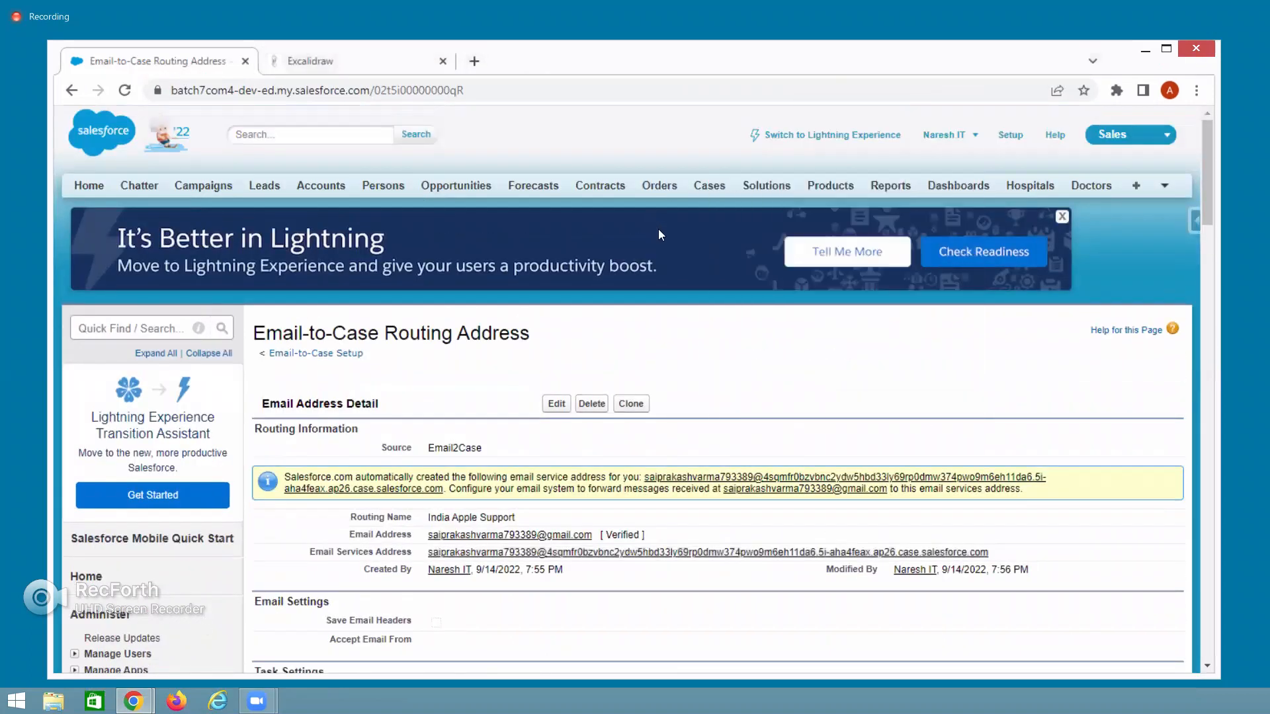
right_click(710, 188)
left_click(741, 198)
left_click(363, 62)
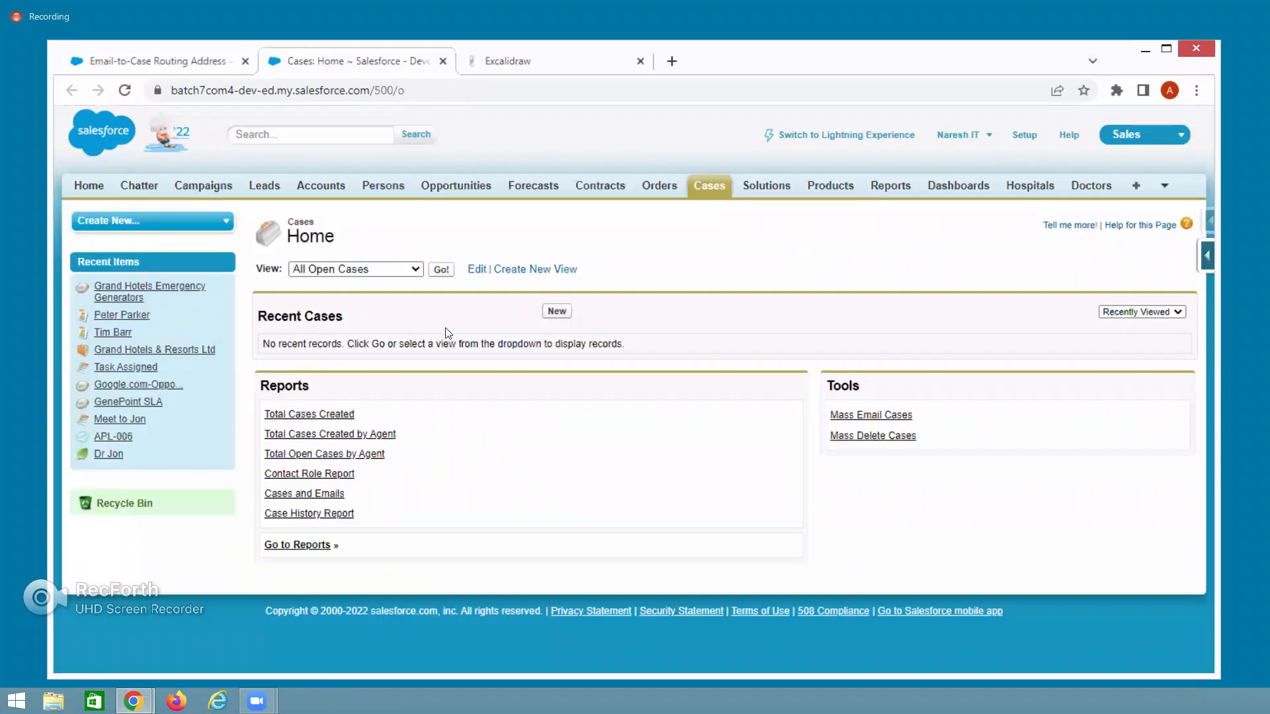
Switch the Cases list view to All Open Cases and open case 00001026.
left_click(414, 271)
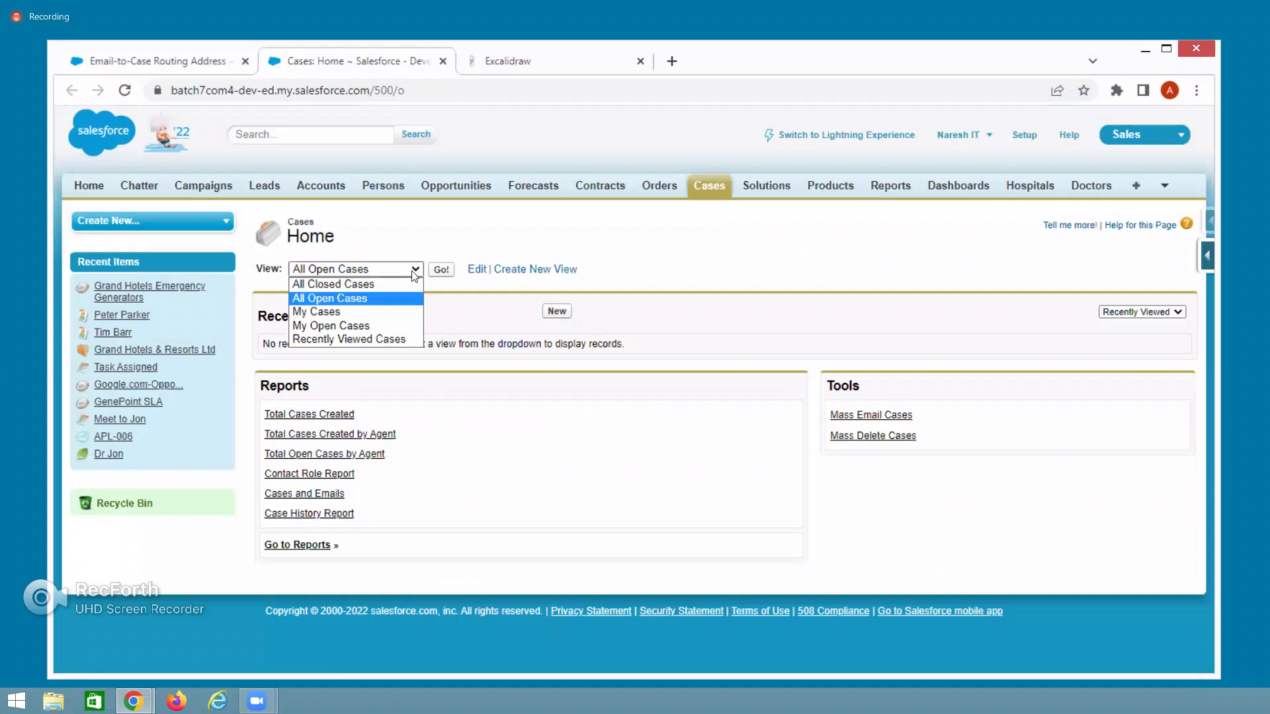
left_click(330, 313)
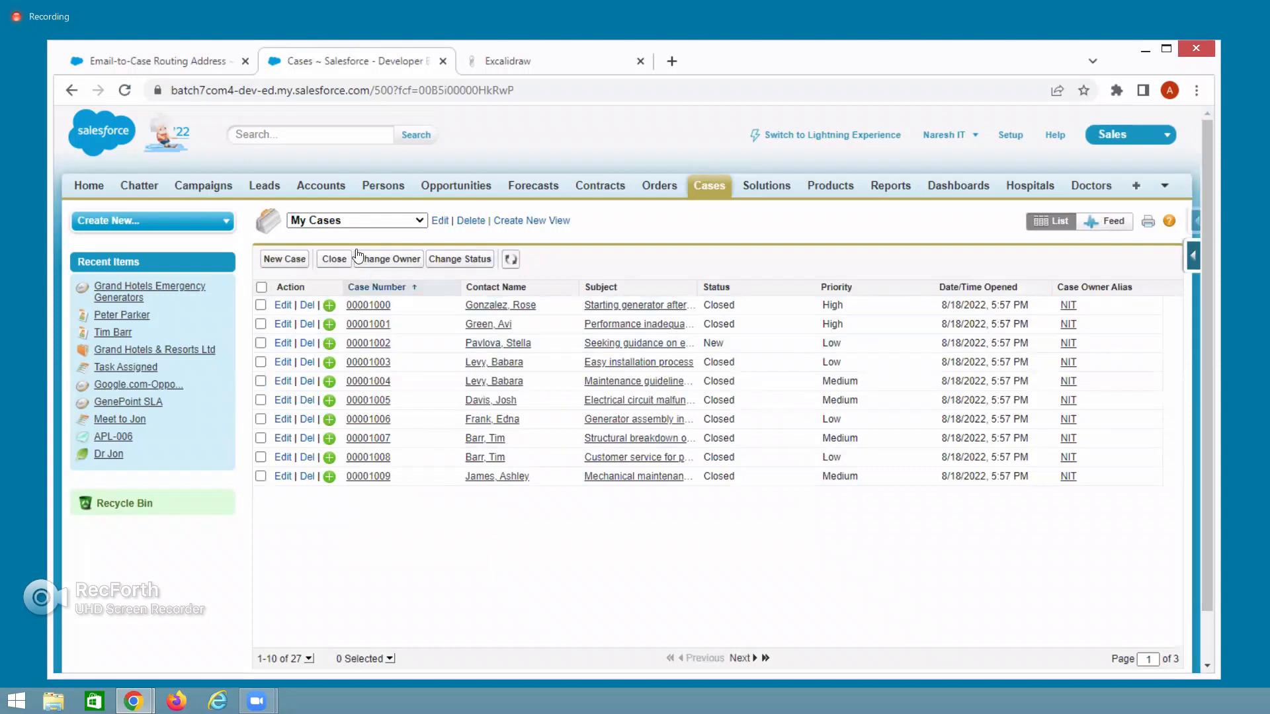
left_click(124, 90)
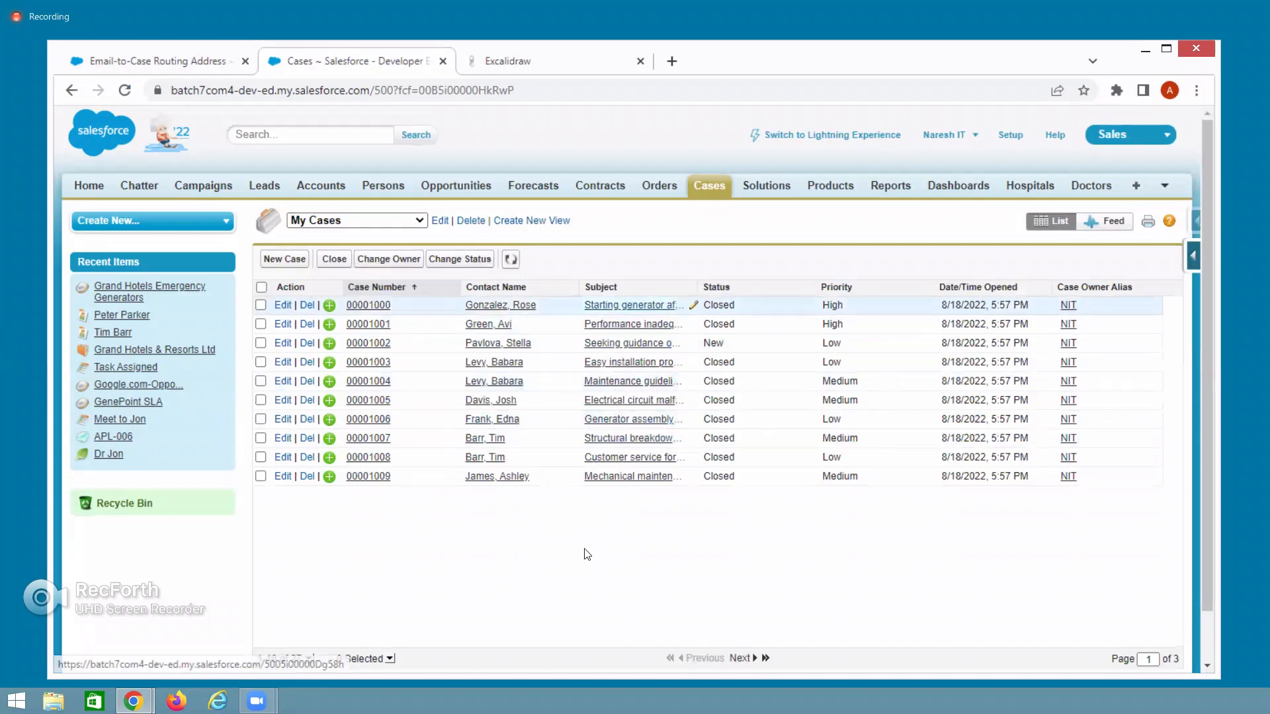
left_click(380, 224)
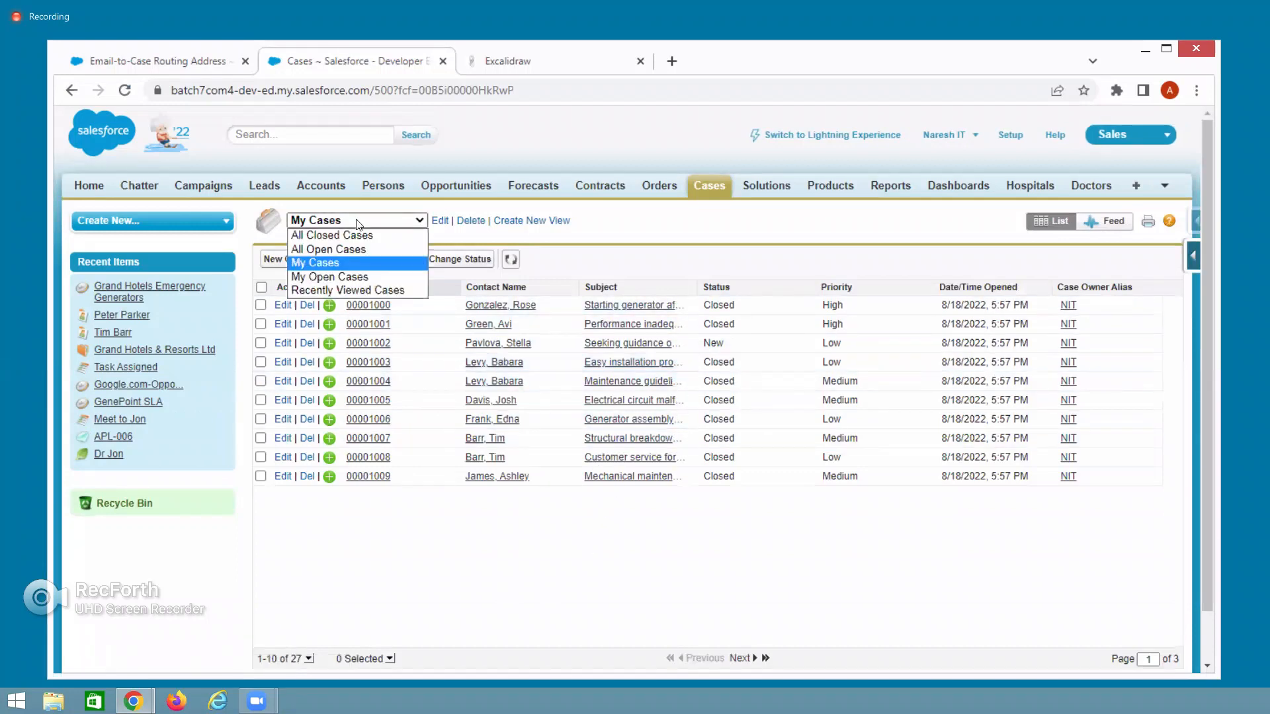
left_click(328, 249)
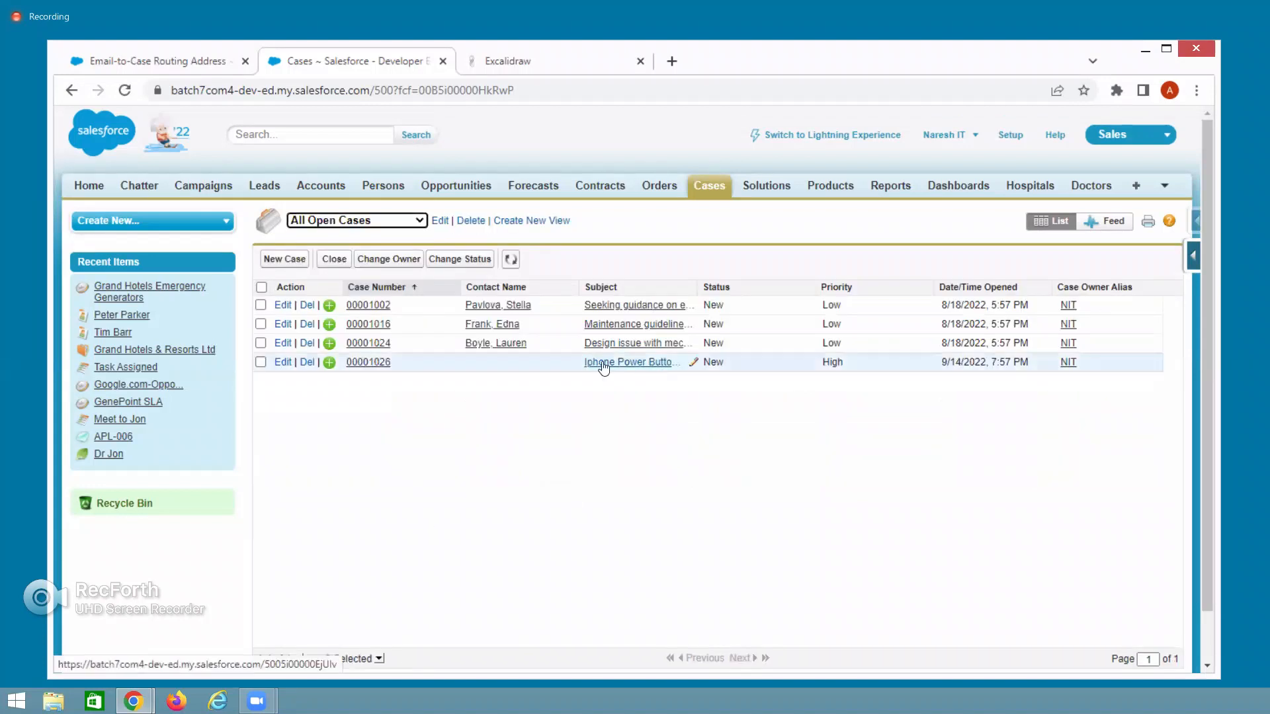
left_click(370, 364)
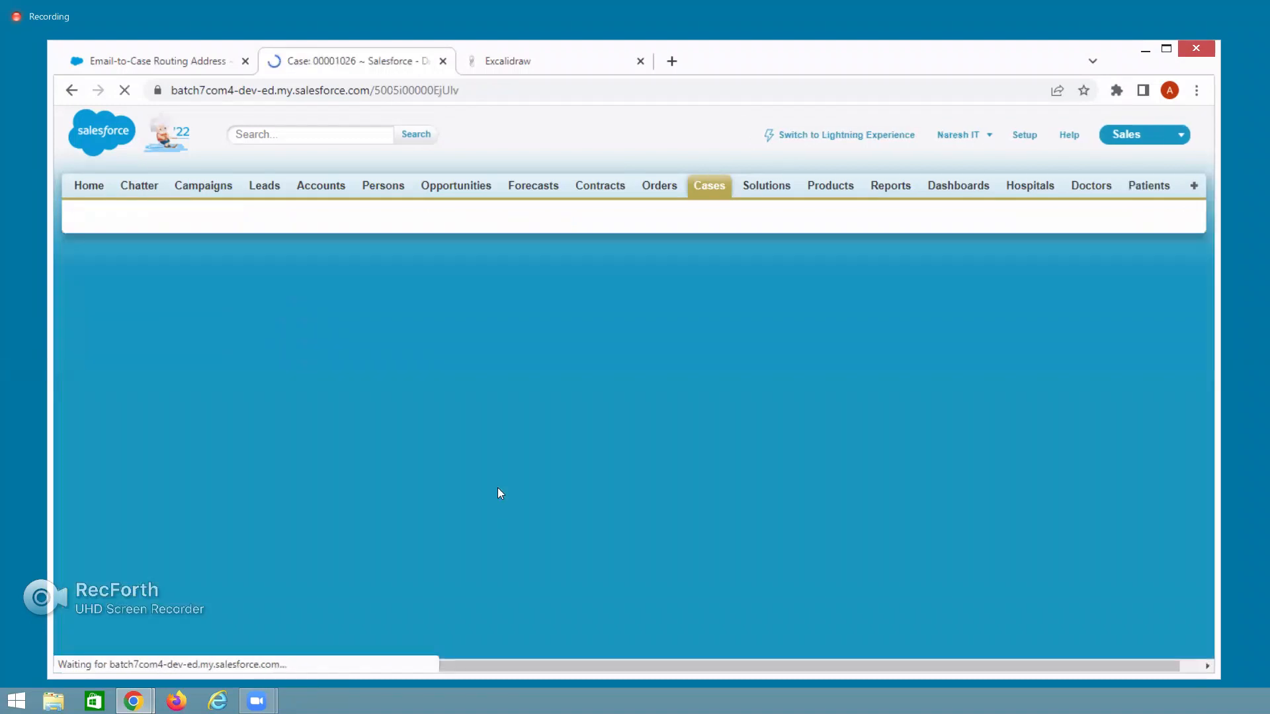
Inspect the feed email's sender and recipient on case 00001026, then show the case details.
scroll(499, 492, "down", 2)
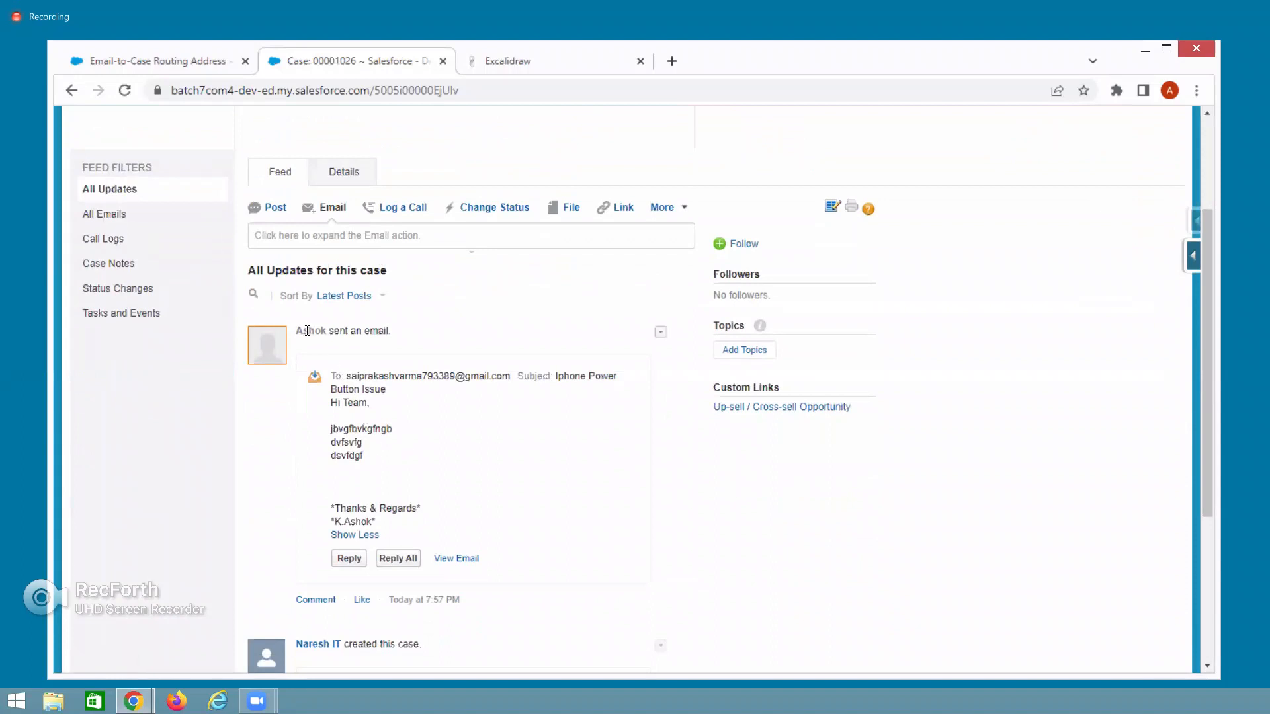
left_click_drag(305, 331, 329, 330)
left_click_drag(347, 376, 375, 416)
left_click(334, 416)
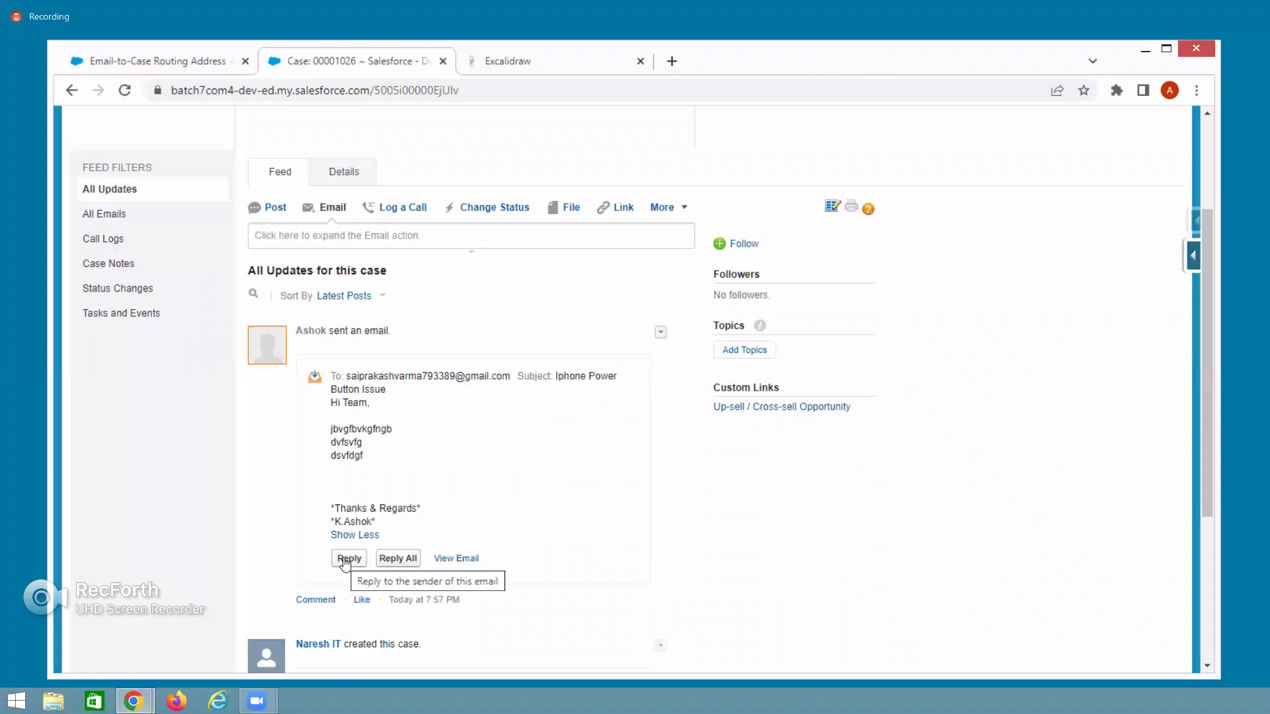
left_click(344, 173)
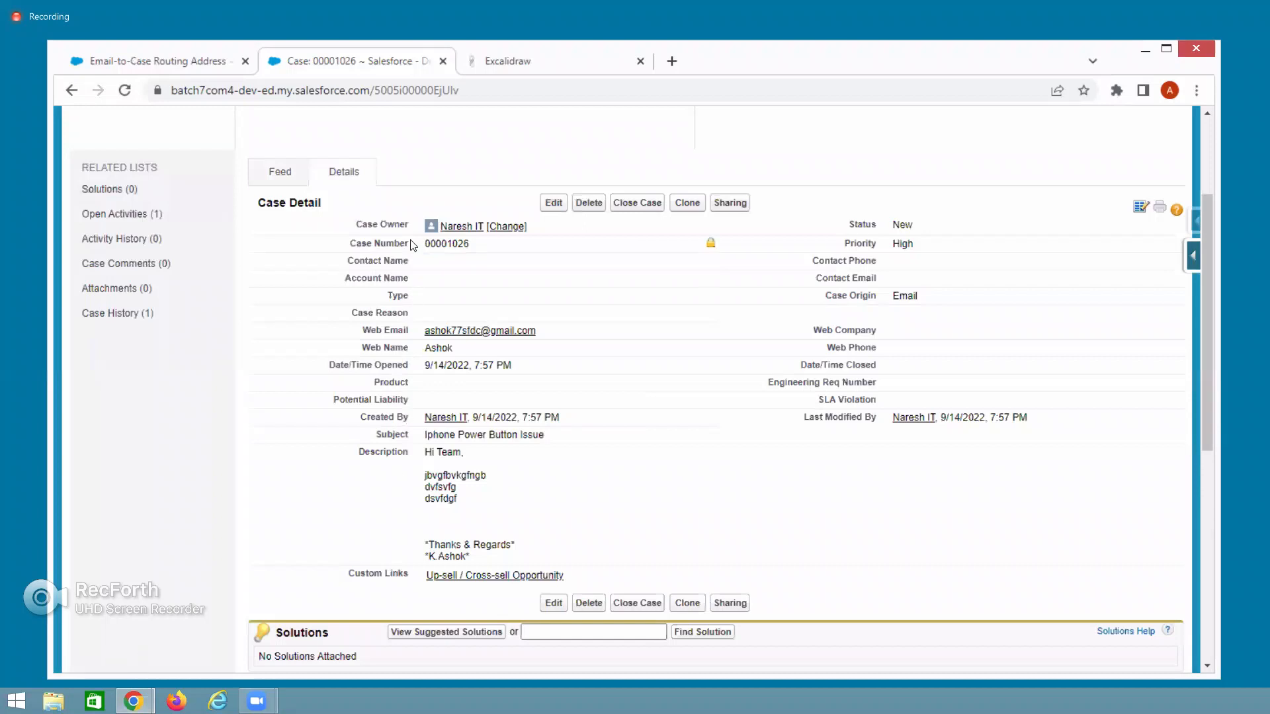
left_click_drag(363, 243, 471, 243)
left_click_drag(895, 227, 922, 251)
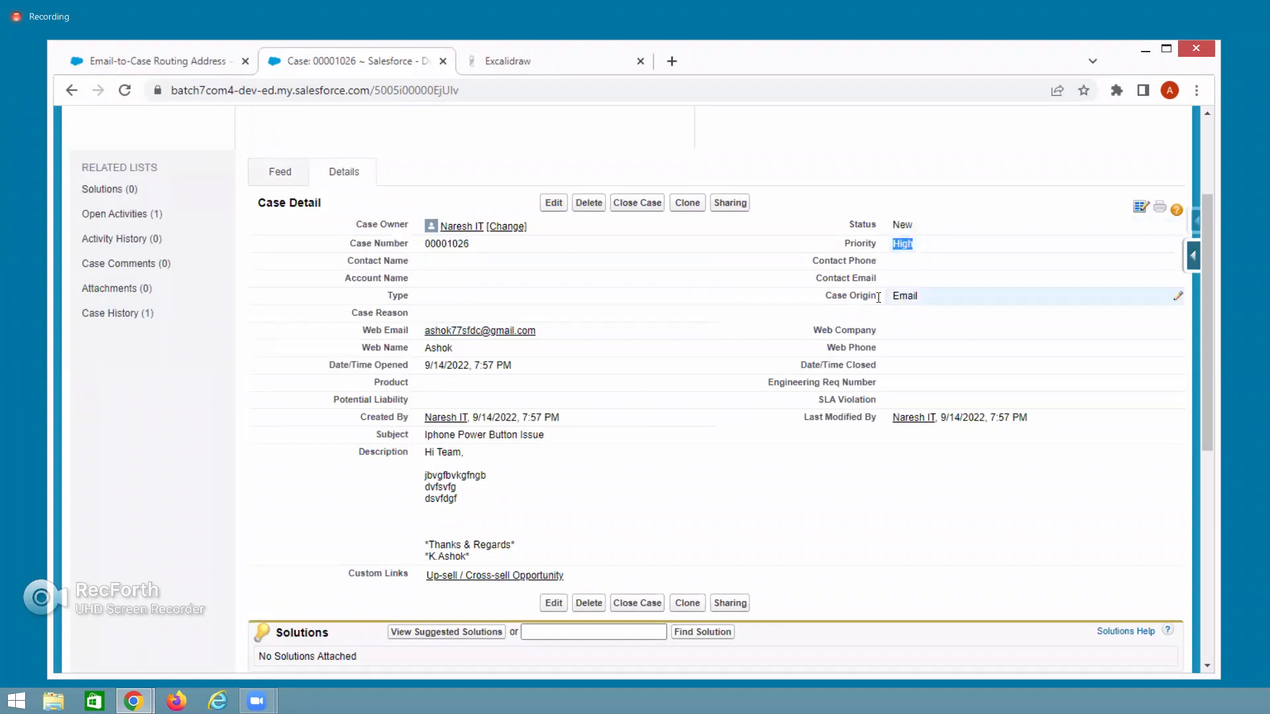
left_click_drag(886, 297, 924, 298)
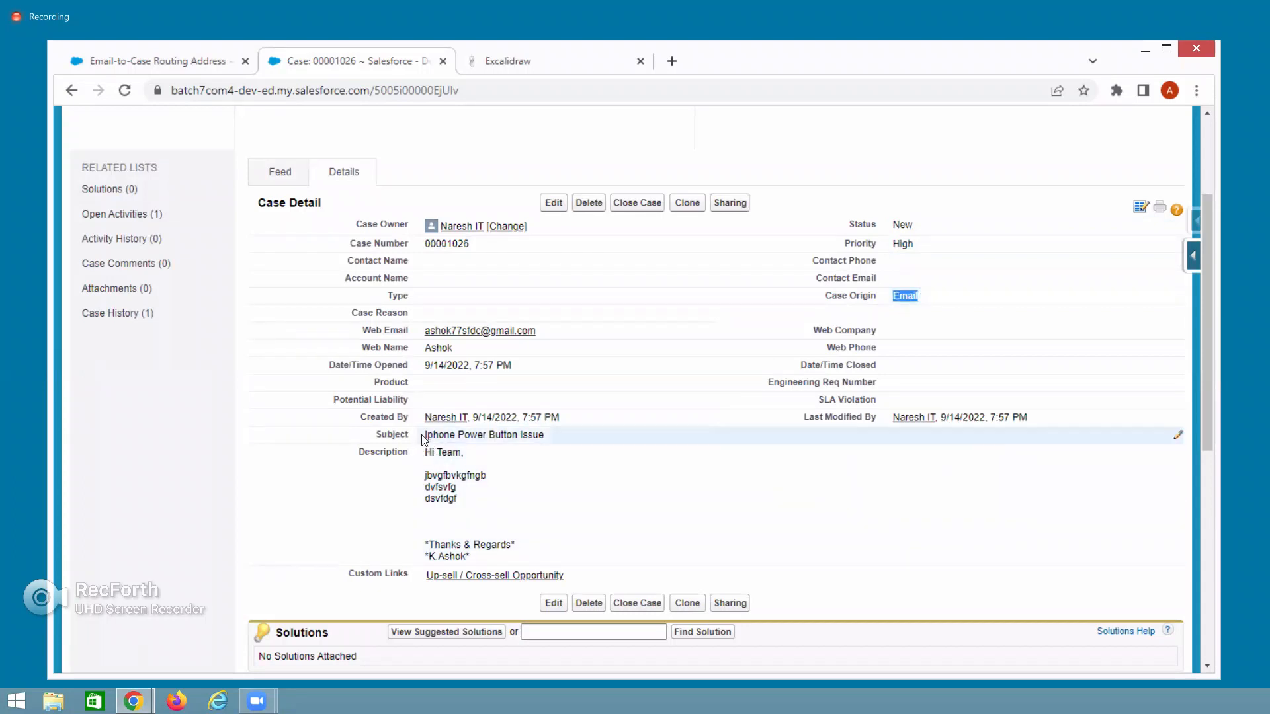
left_click_drag(424, 437, 557, 438)
left_click_drag(427, 455, 473, 555)
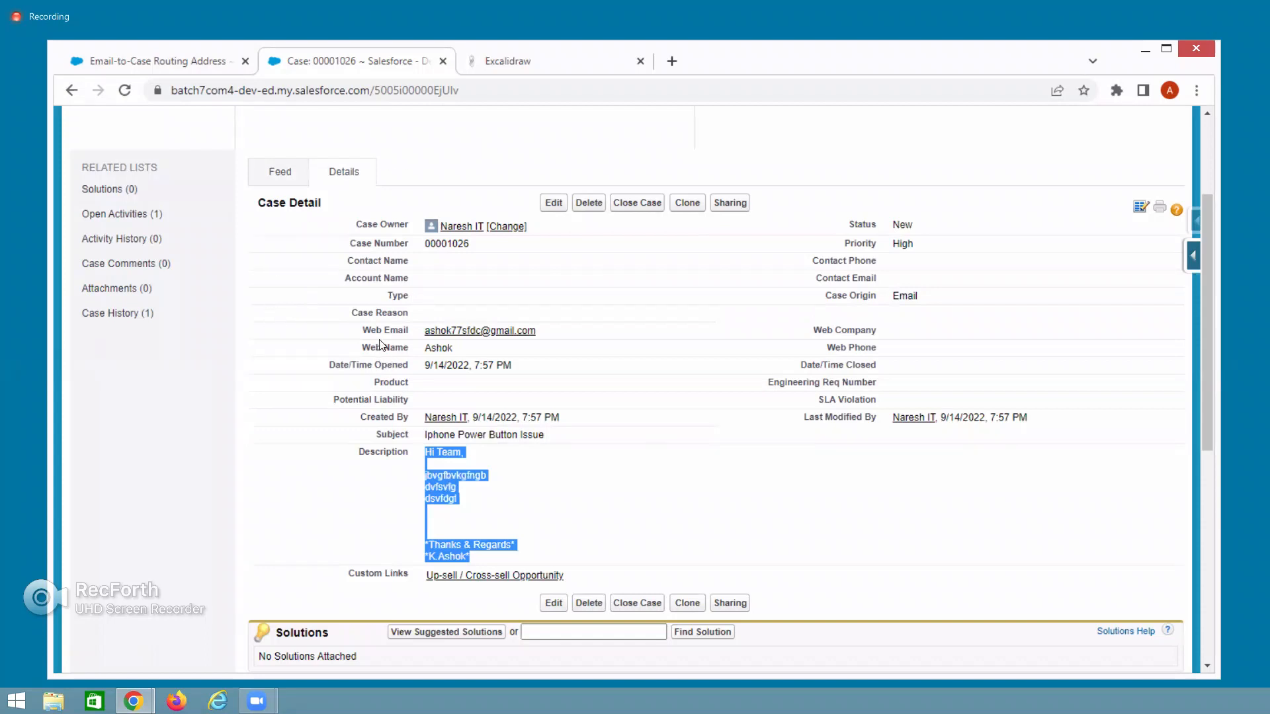
left_click_drag(544, 338, 417, 337)
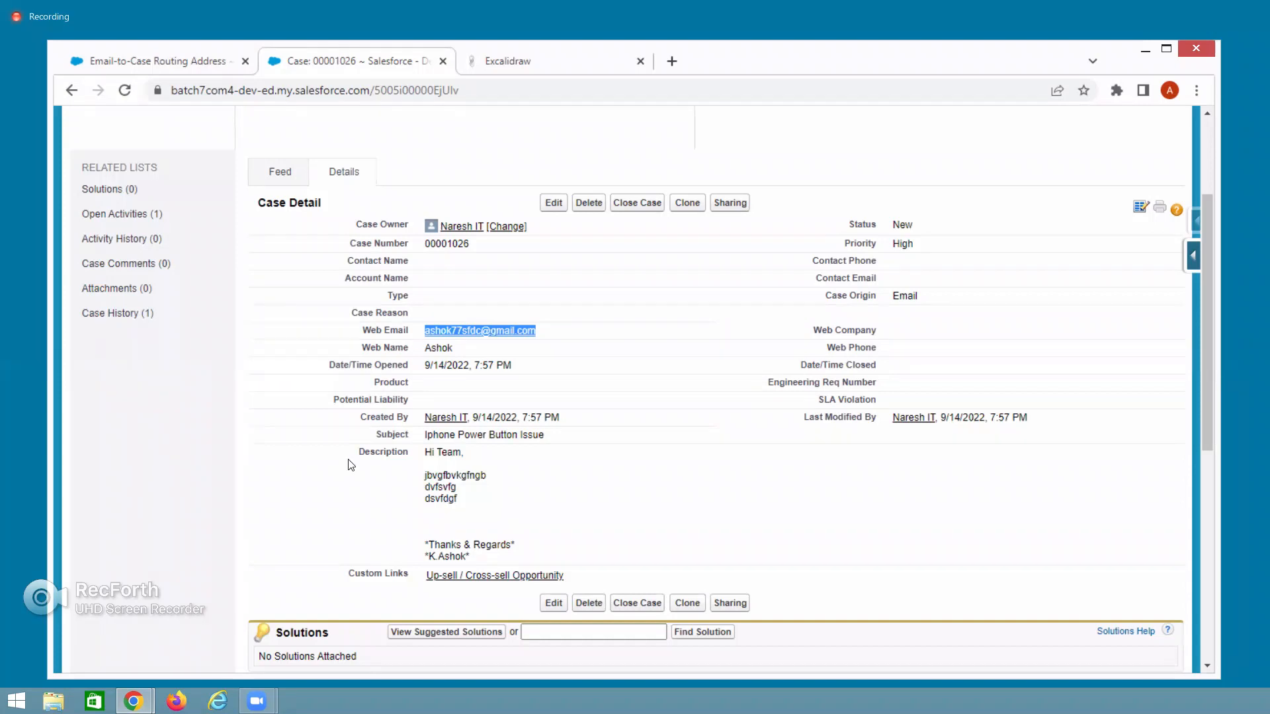
scroll(349, 482, "up", 3)
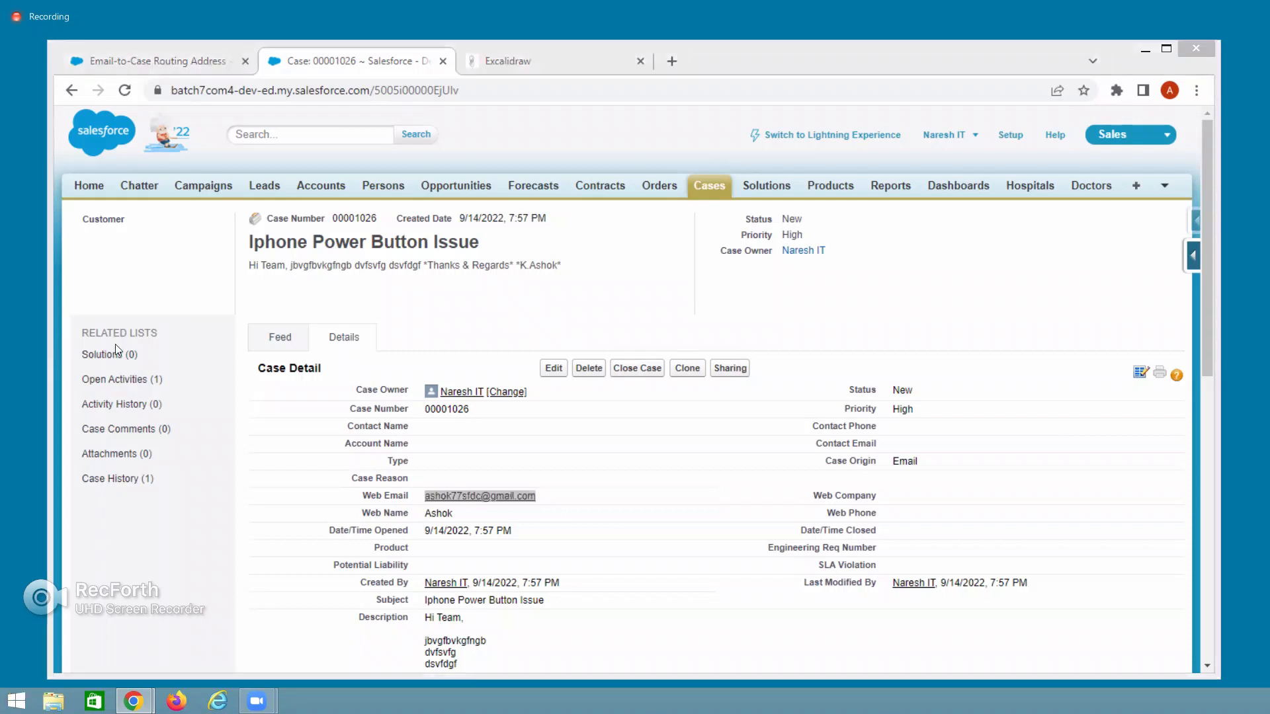
Open Persons in a new tab, list All Persons, and edit the United Oil & Gas SVP, Technology.
right_click(381, 190)
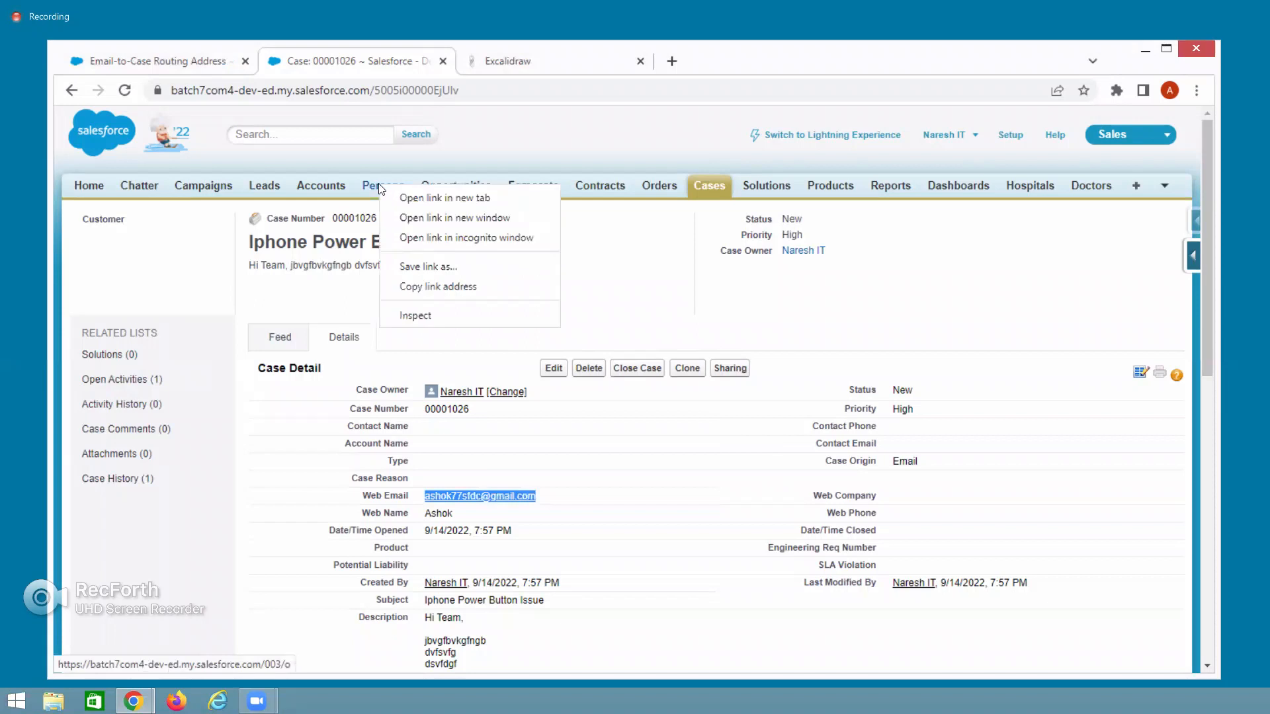
left_click(424, 197)
left_click(516, 61)
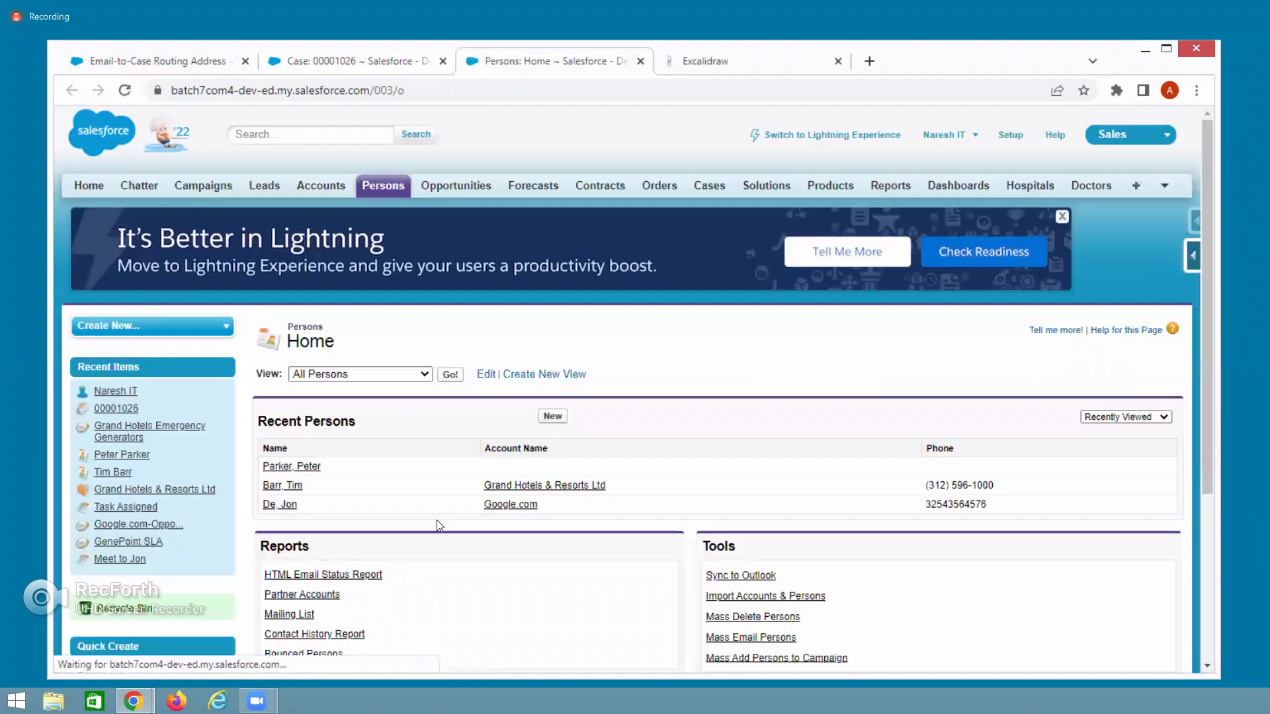
left_click(298, 485)
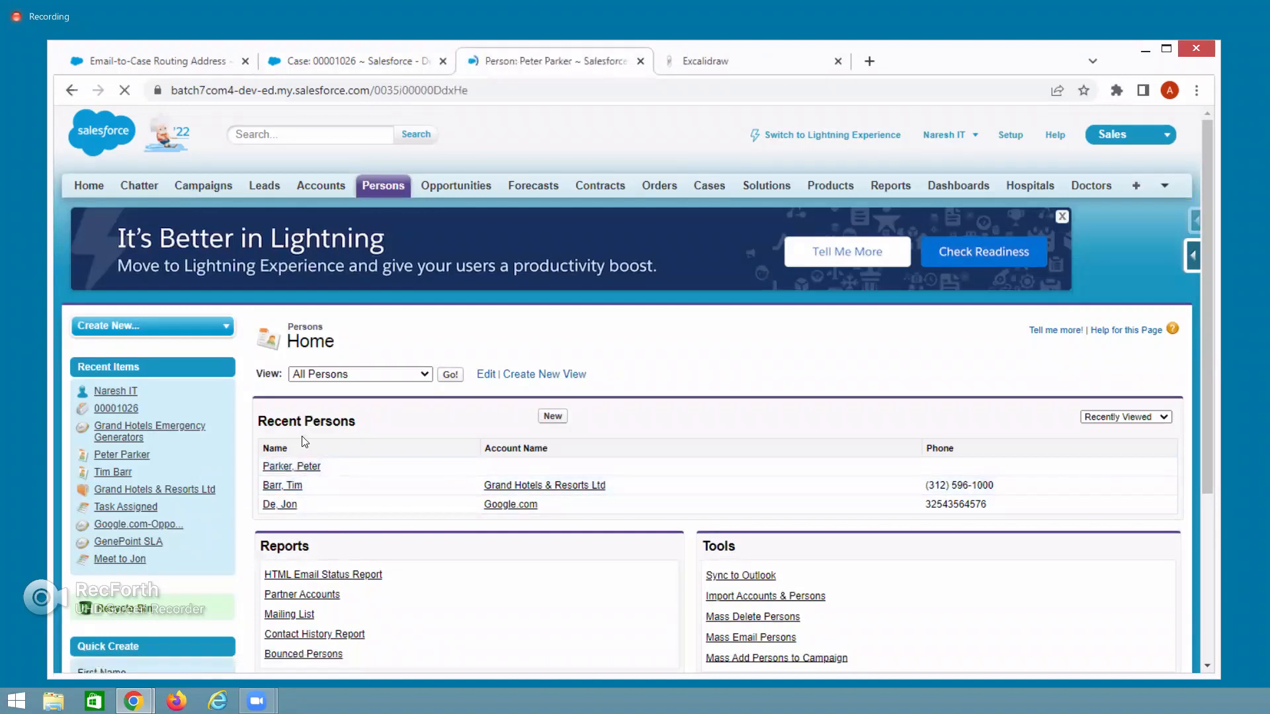
left_click(380, 186)
left_click(450, 374)
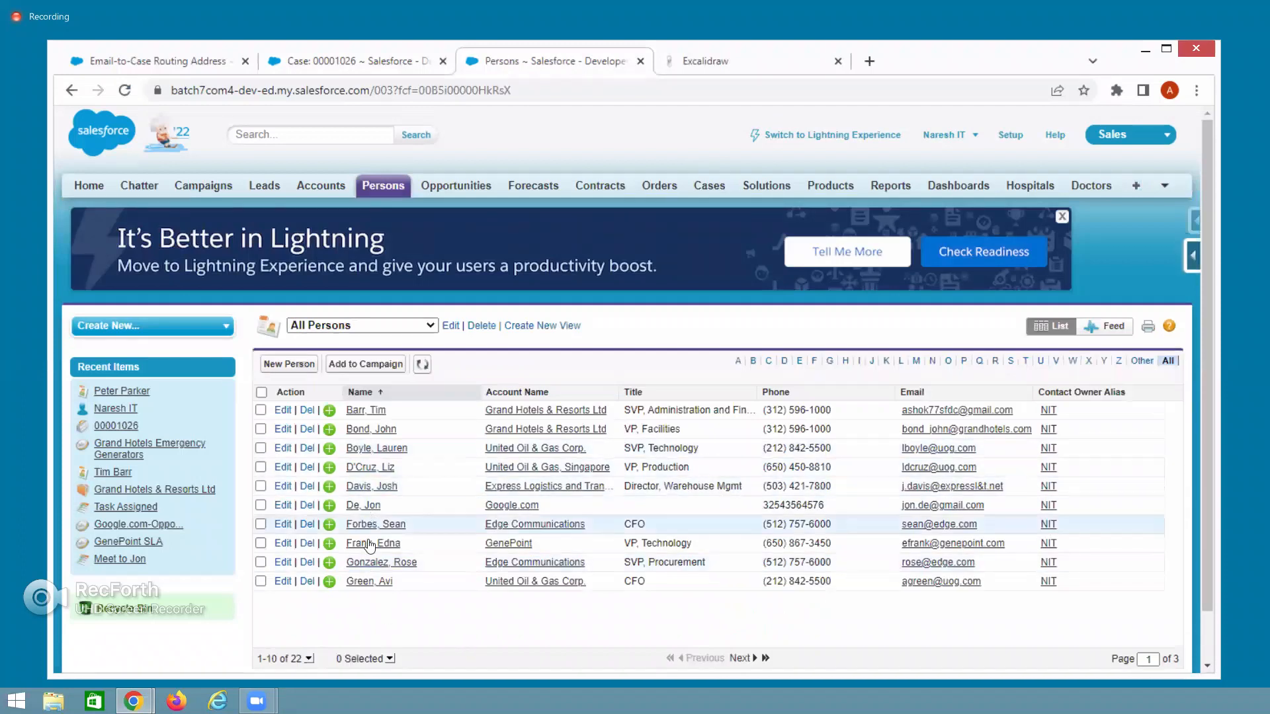
left_click(285, 450)
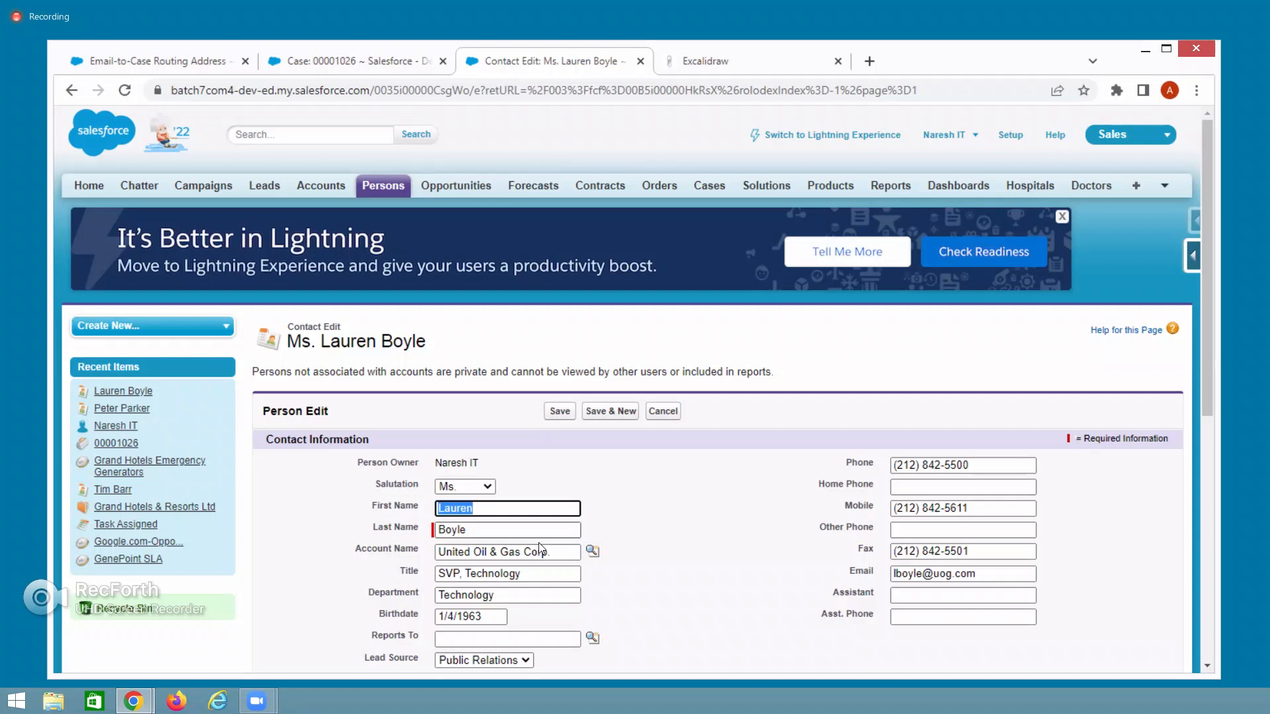
Replace the SVP's email with the Gmail sender address and save the contact.
left_click_drag(988, 575, 876, 580)
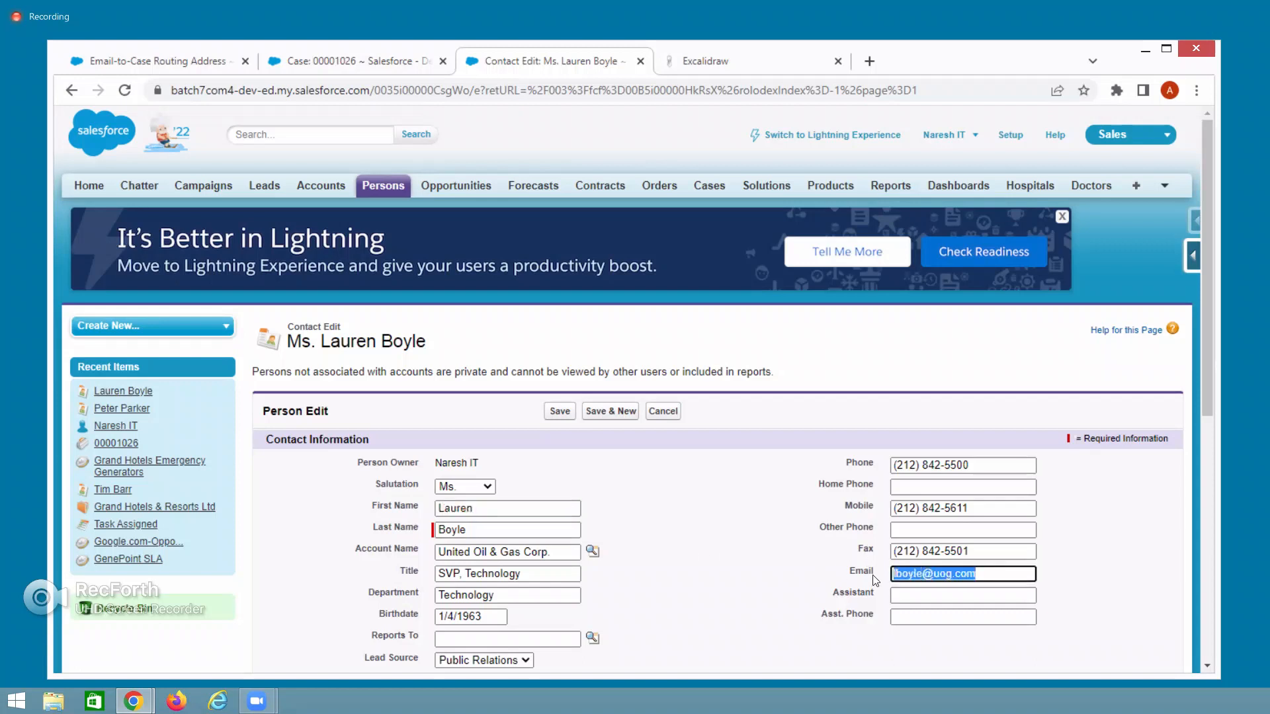
key("ctrl+v")
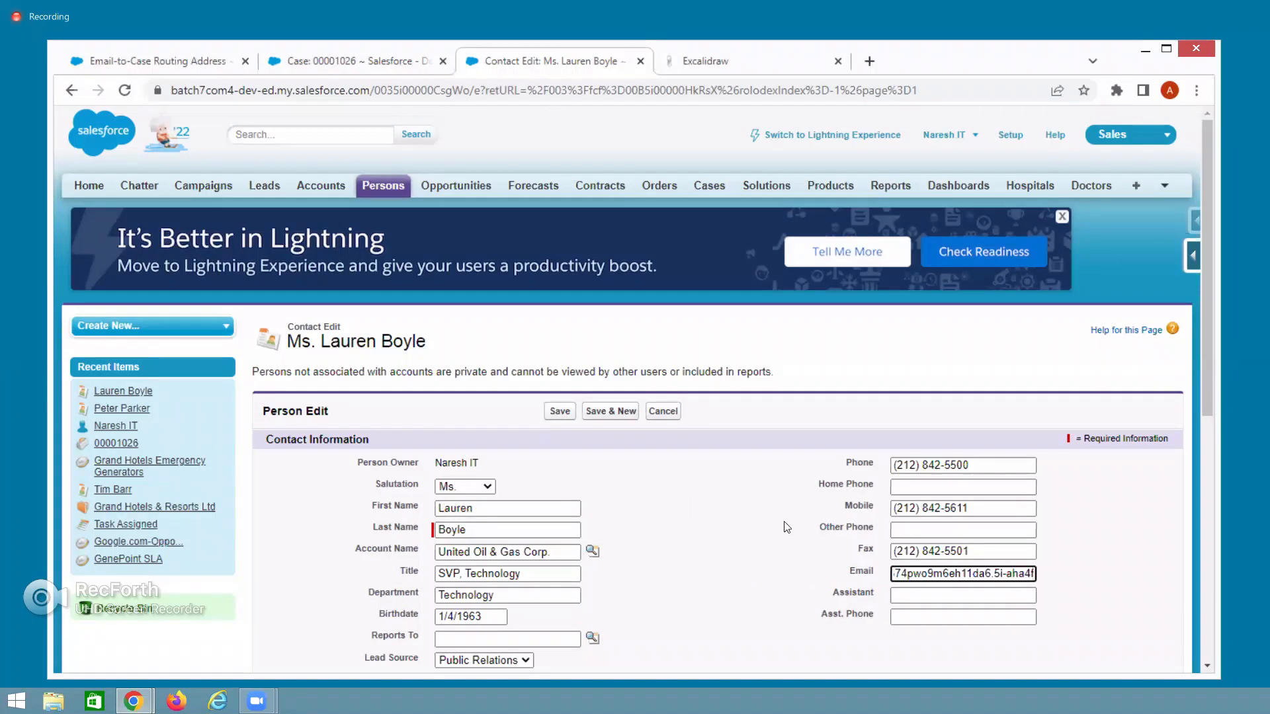
key("ctrl+a")
key("BackSpace")
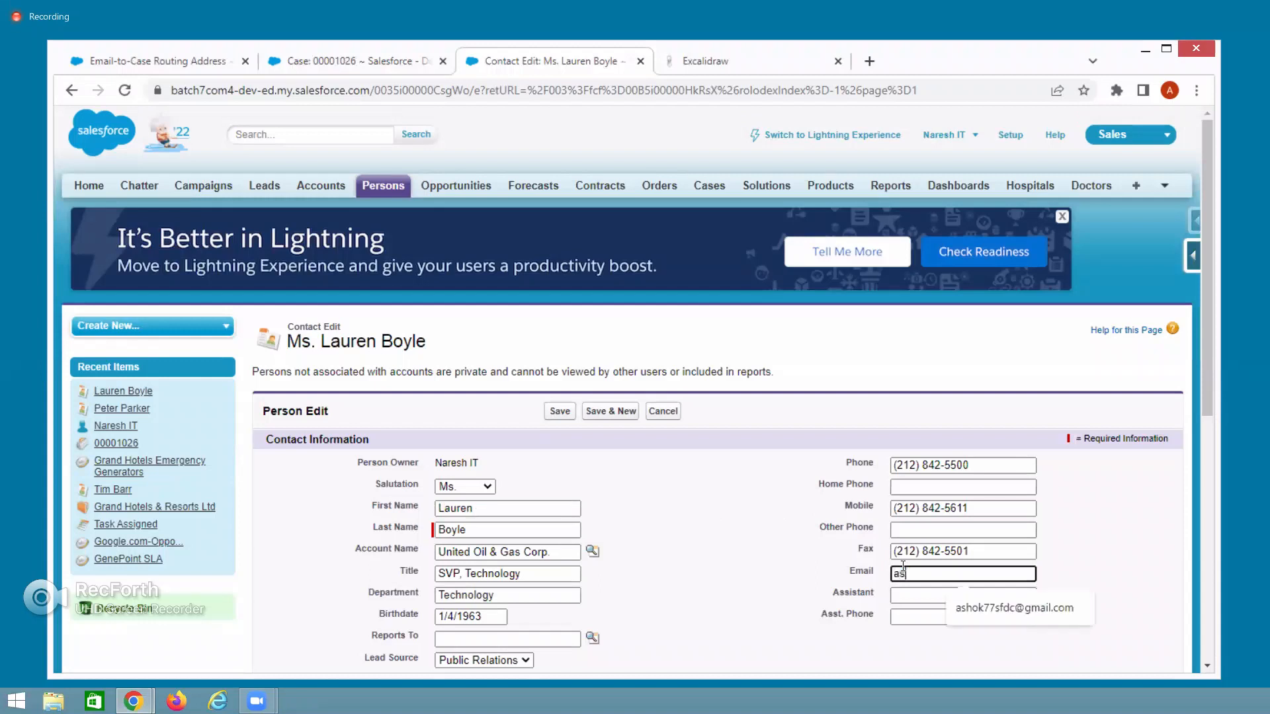
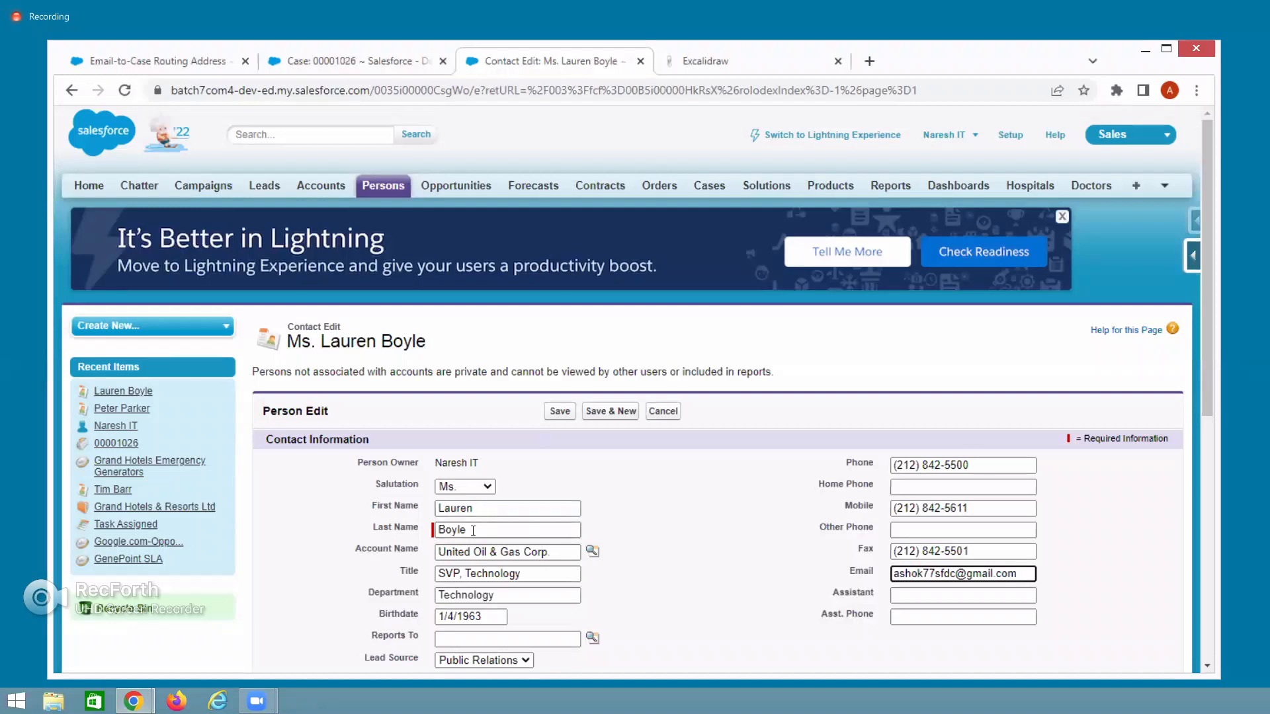
left_click(560, 412)
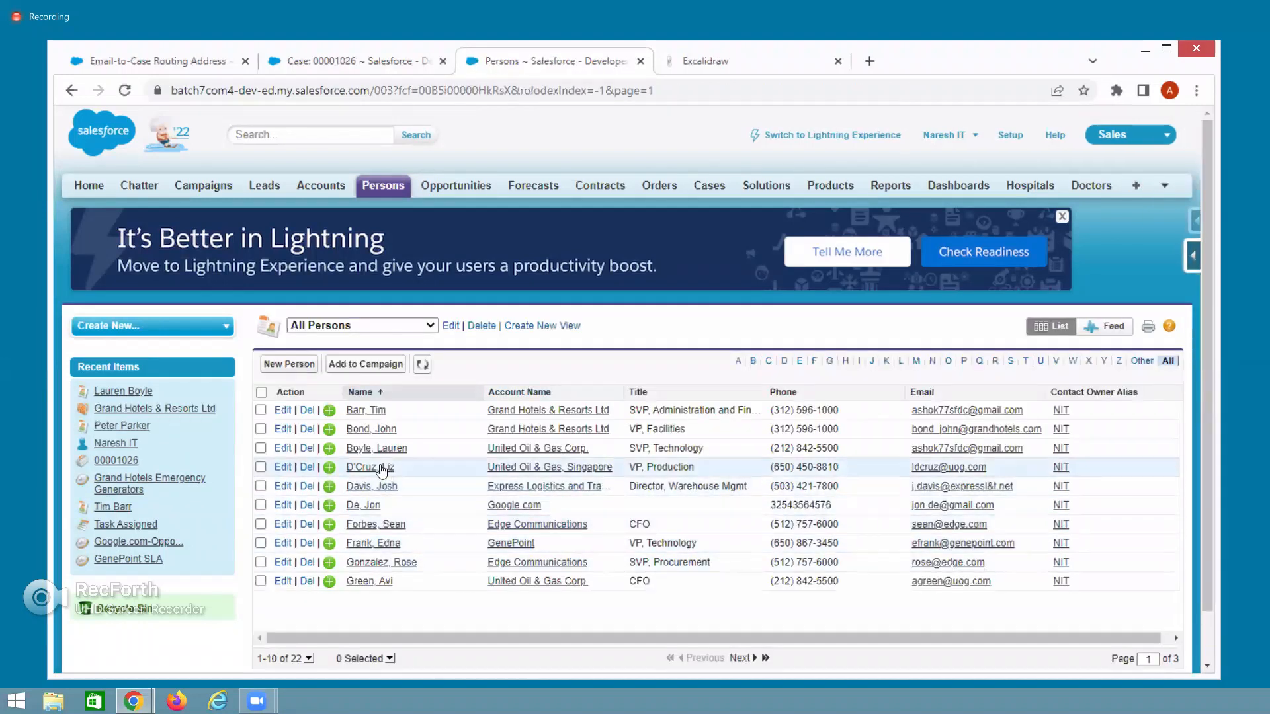
Return to the India Apple Support routing address tab and select its email services address.
left_click_drag(417, 453, 350, 454)
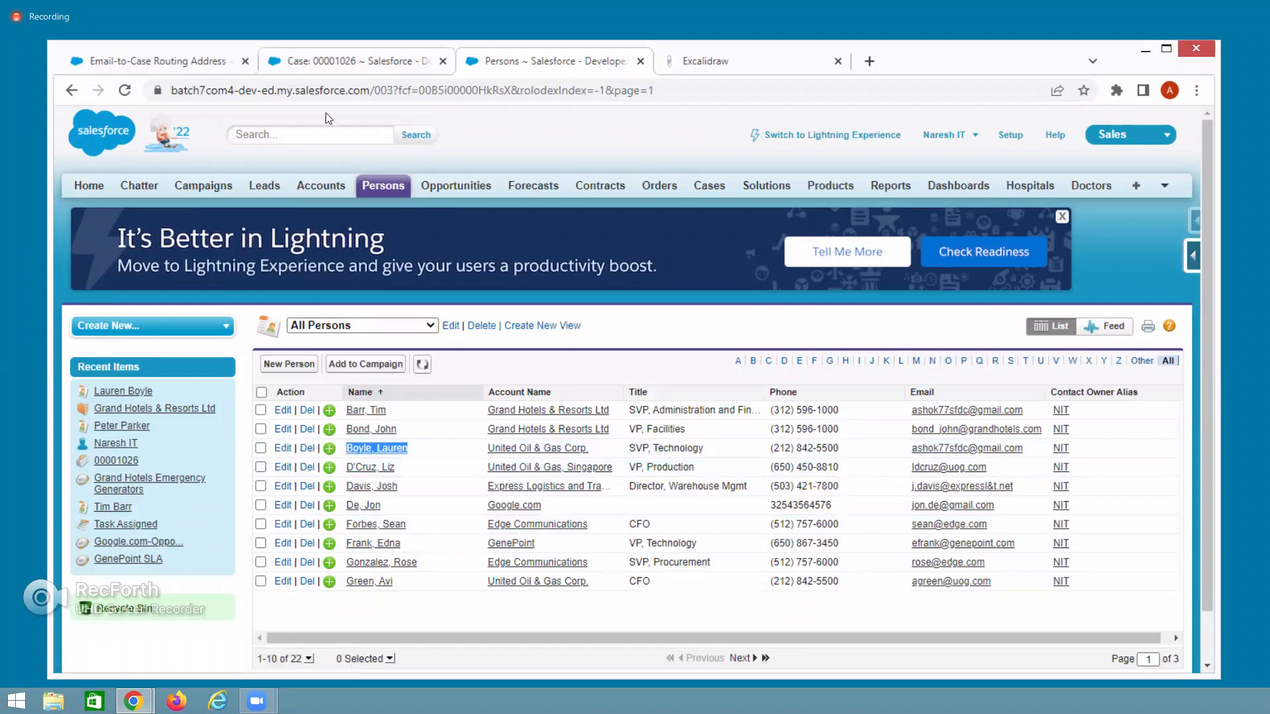
left_click(311, 61)
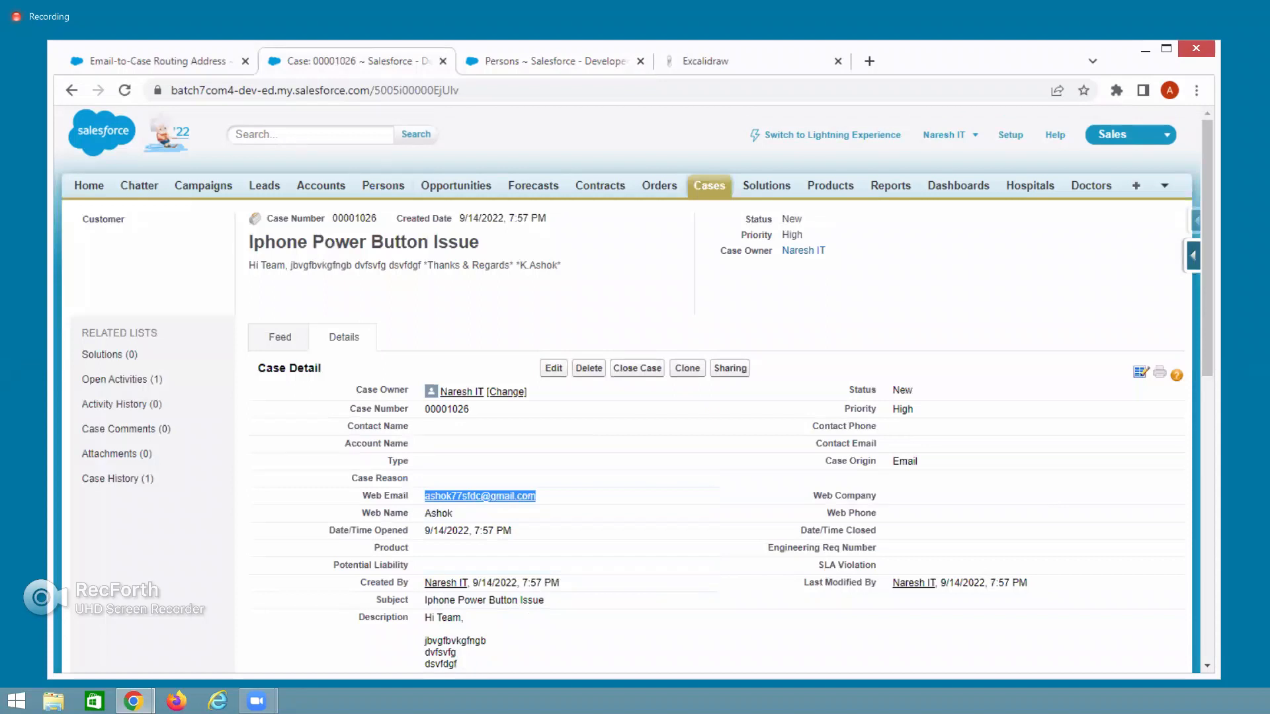
left_click(501, 64)
left_click(175, 63)
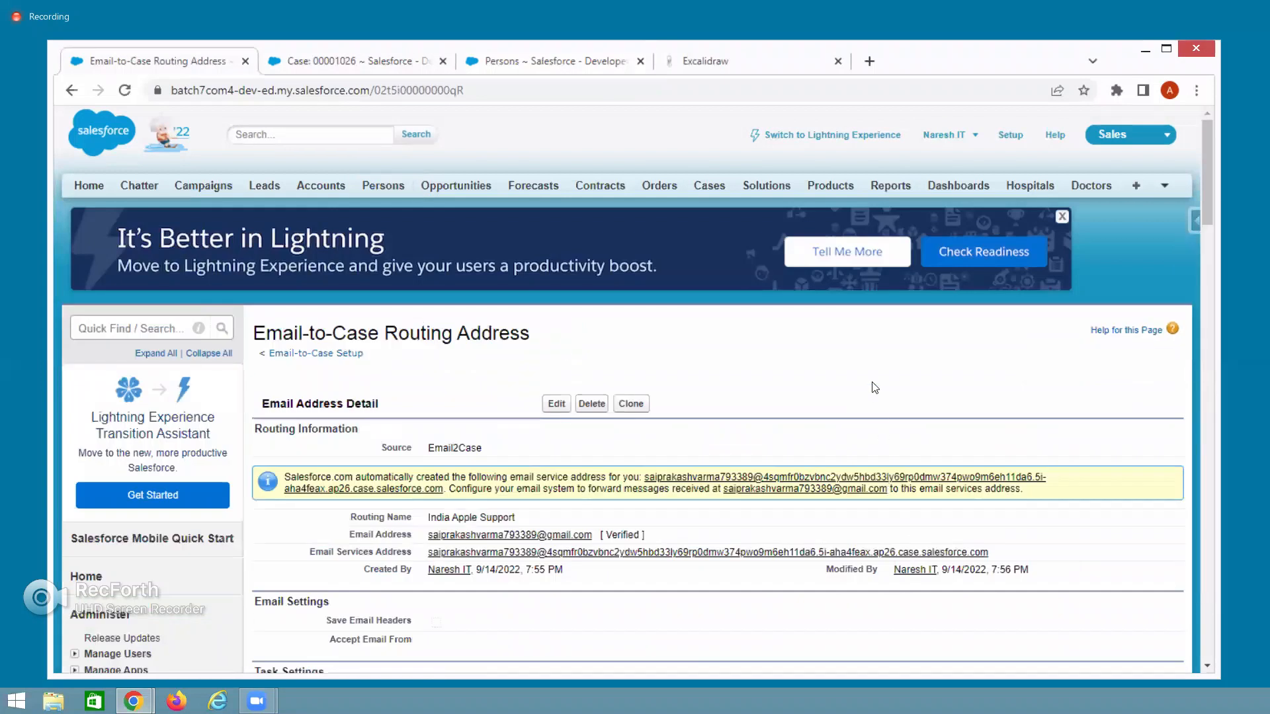
left_click_drag(996, 559, 431, 551)
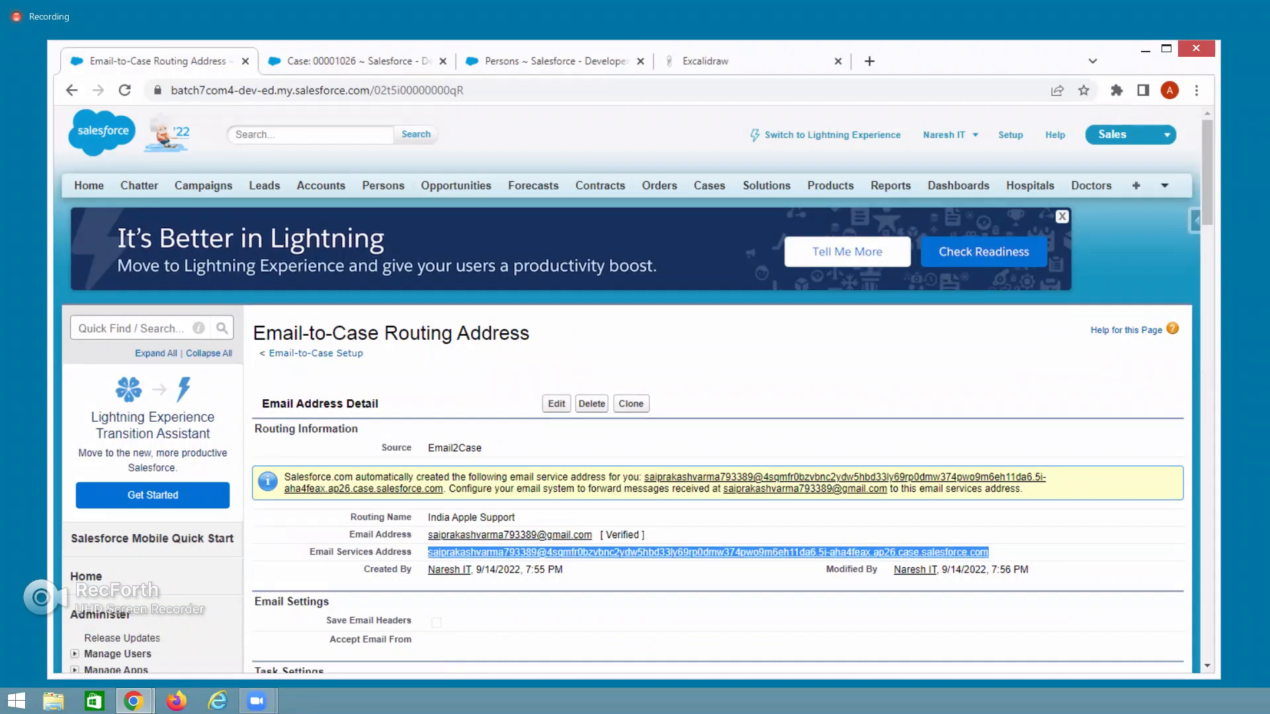
Copy the email services address and start a new Gmail message.
key("alt+Tab")
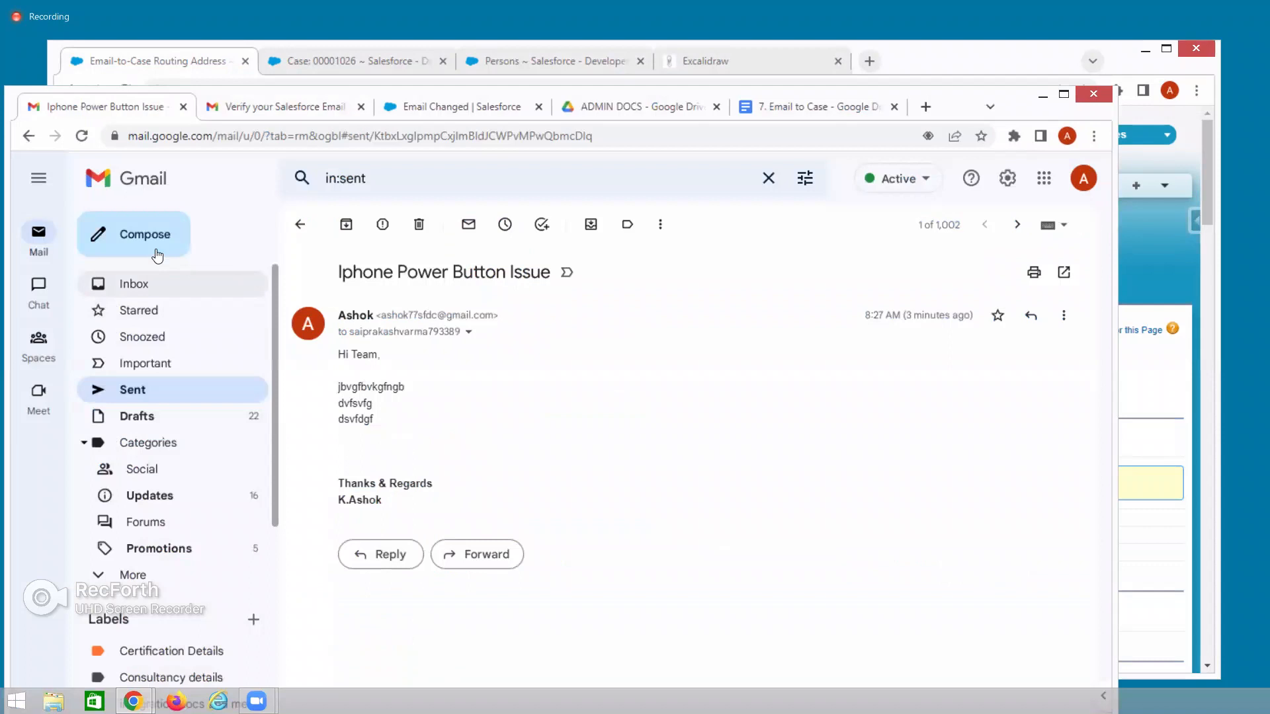
left_click(156, 248)
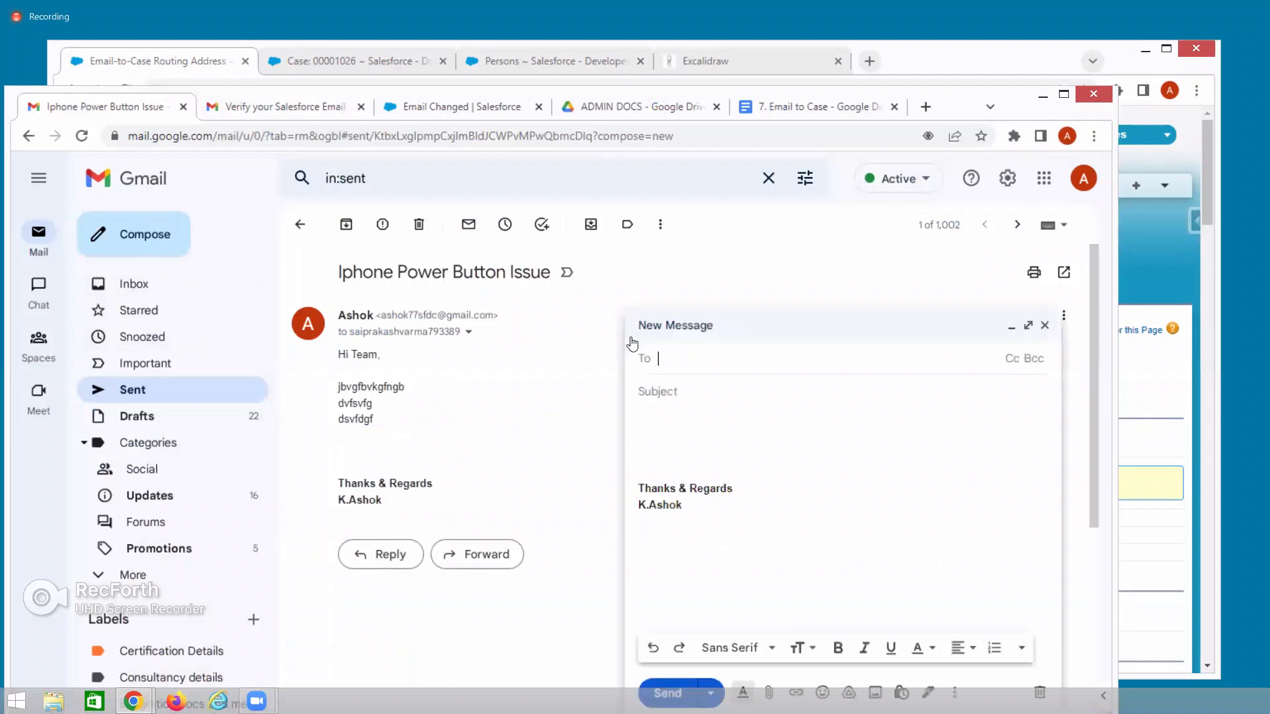
Address the draft to the services address with subject 'Ipad issue' and a two-line body.
key("ctrl+v")
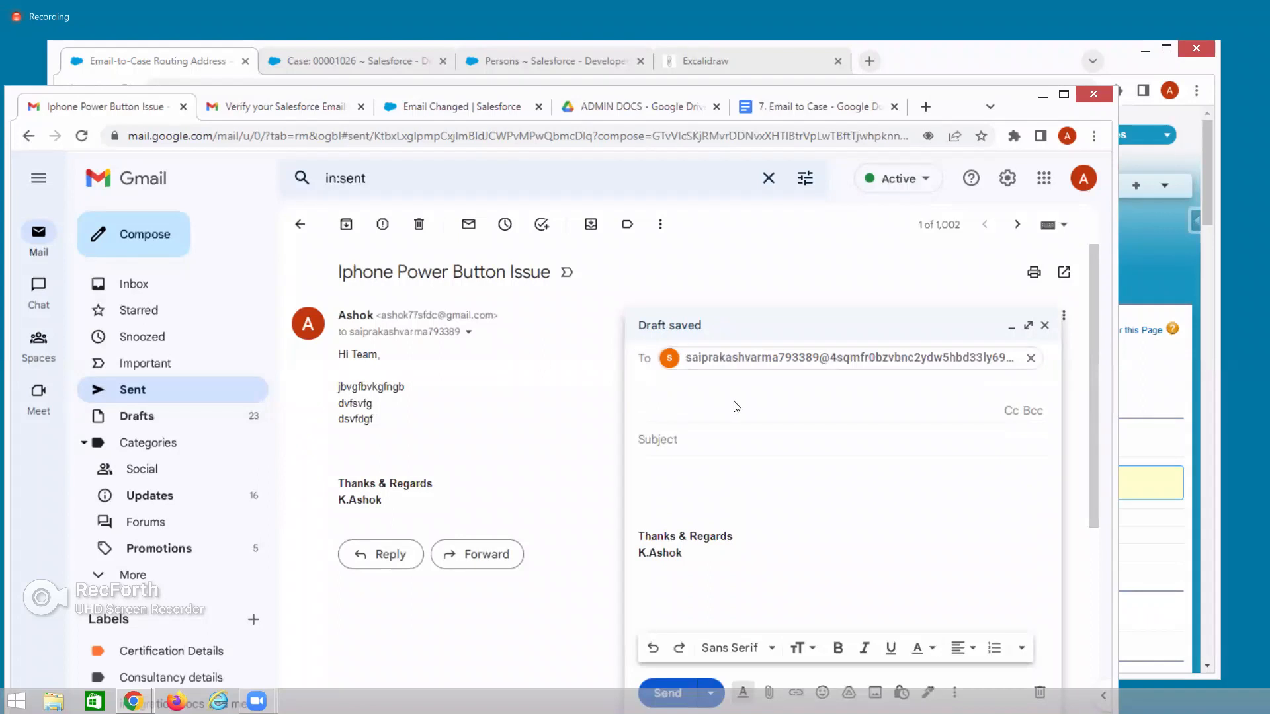
left_click(738, 489)
left_click(704, 395)
type("Ipad issue")
left_click(672, 431)
type("fergthhthn")
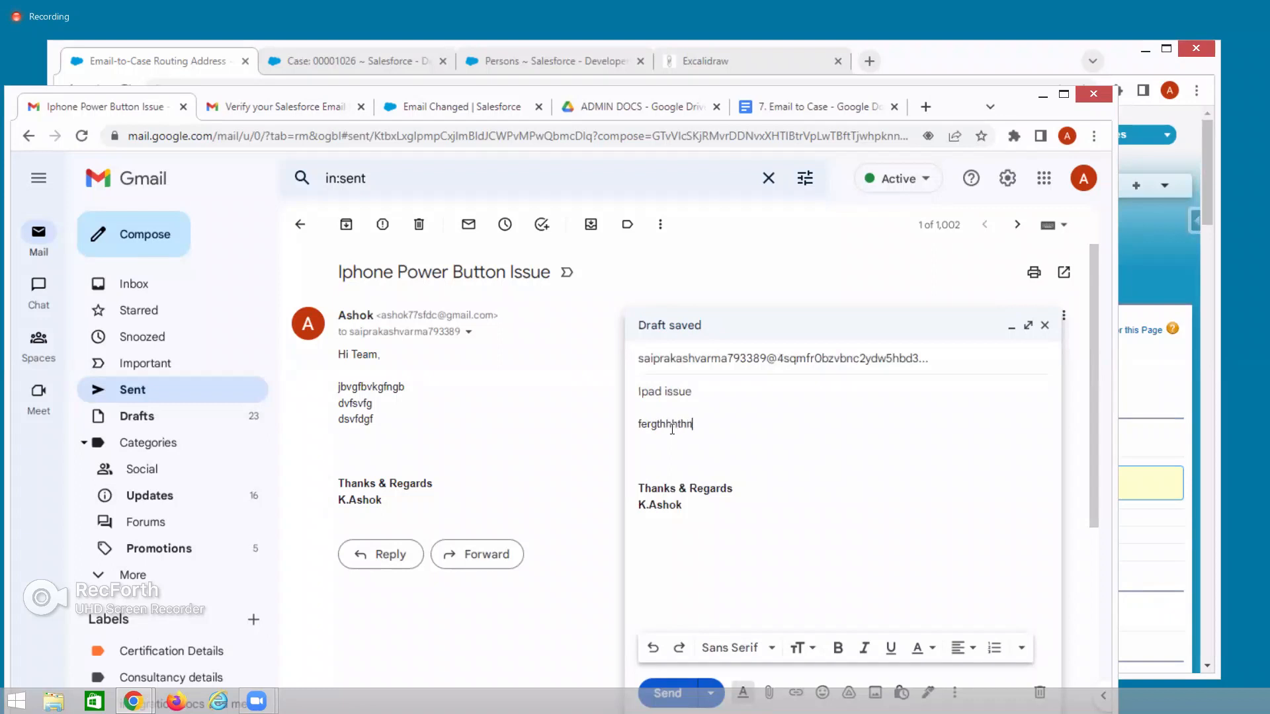
key("Return")
type("evgdsg")
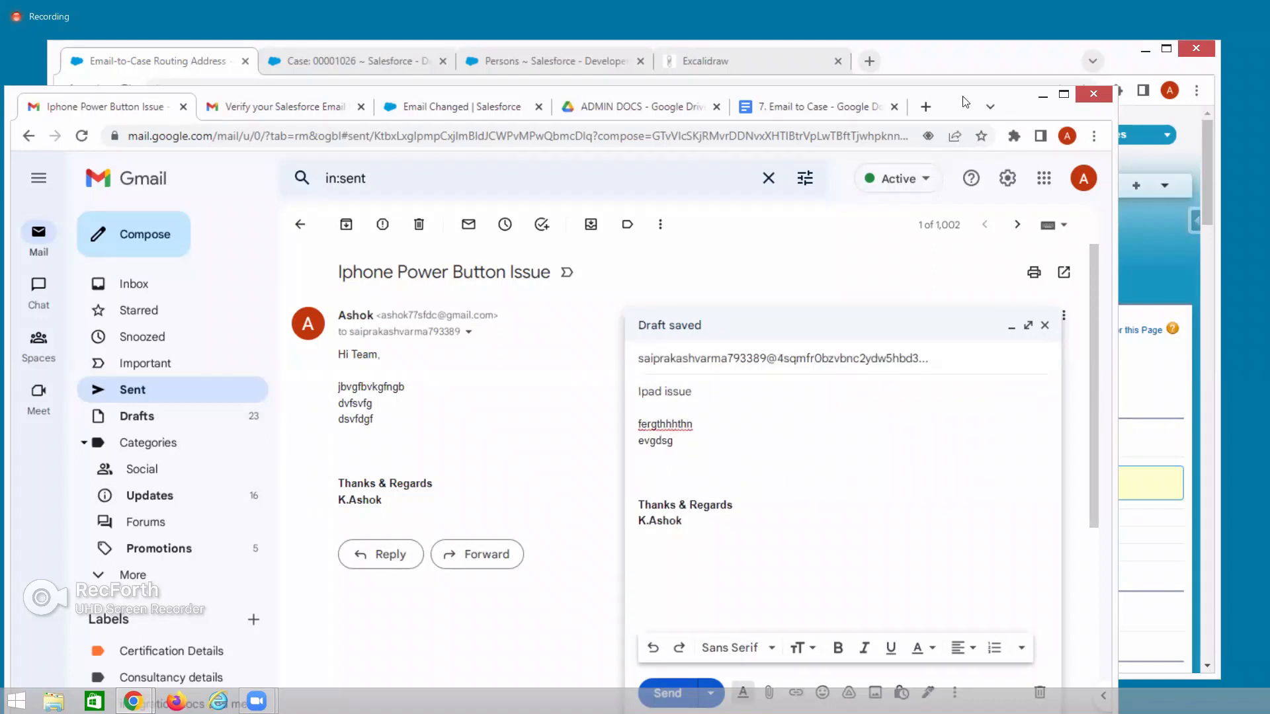
Check the signed-in Google account, then send the 'Ipad issue' email and return to Salesforce.
left_click_drag(959, 88, 982, 50)
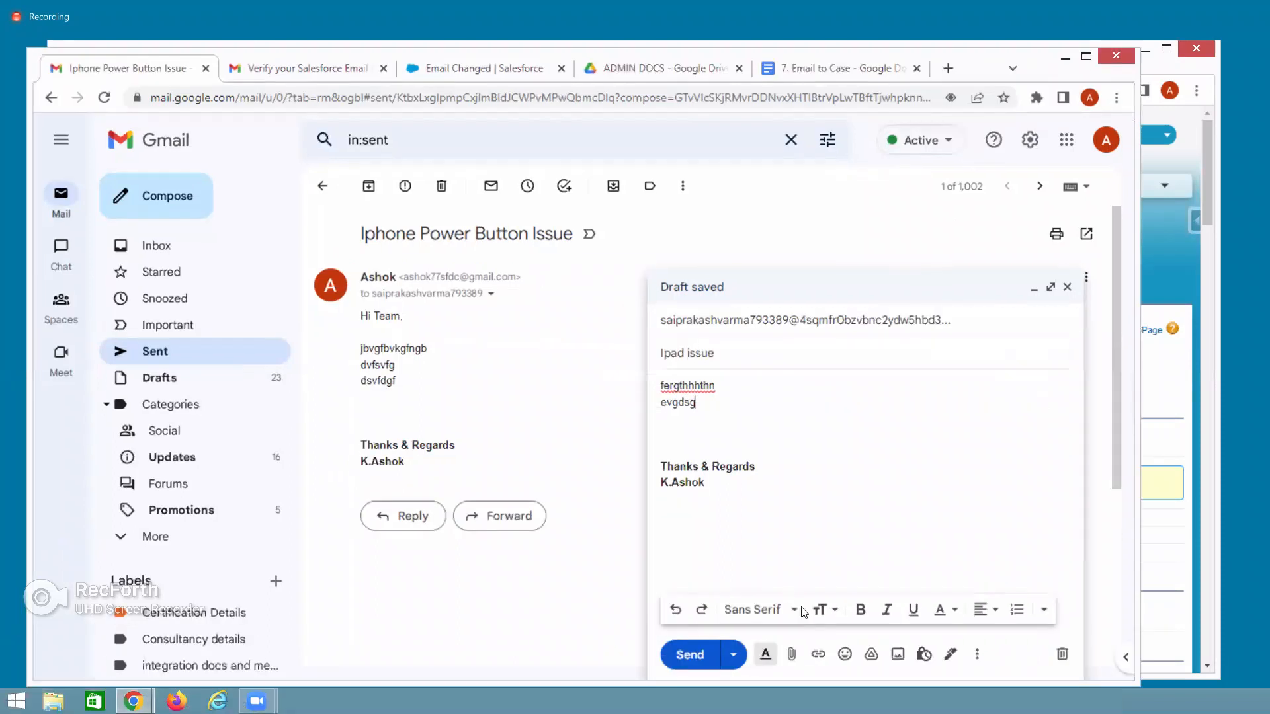
left_click(792, 655)
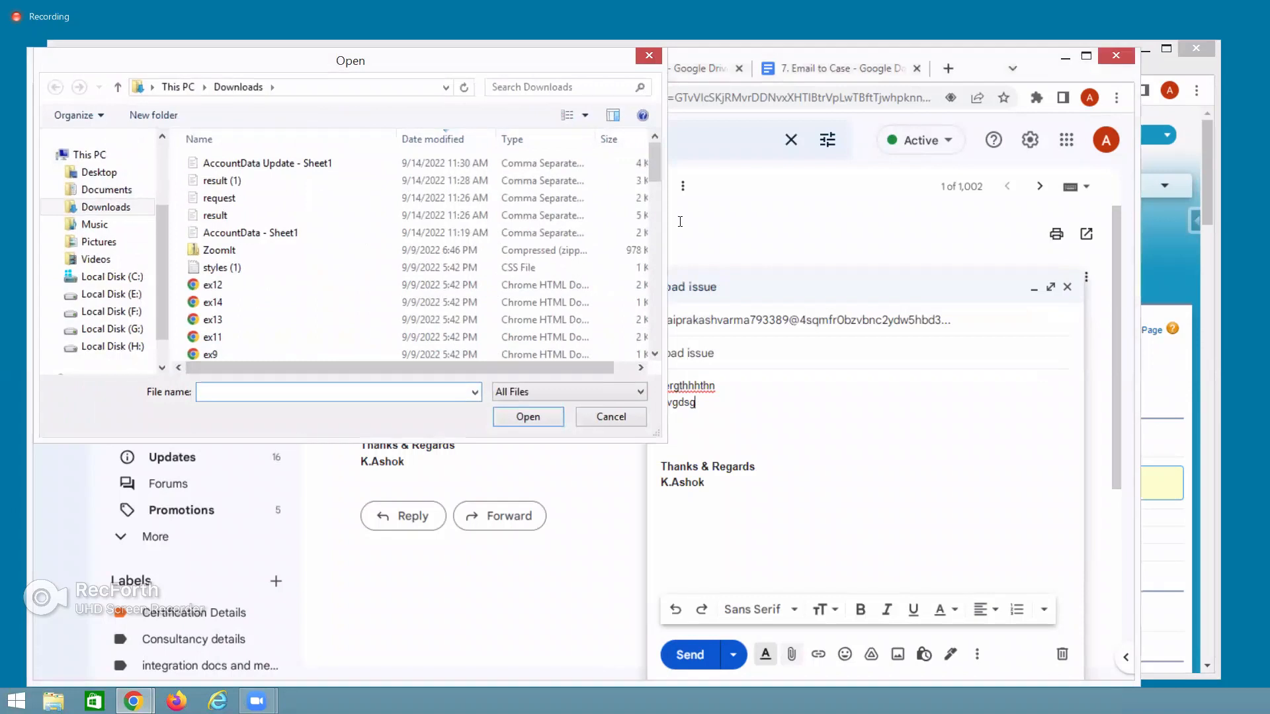
left_click(649, 55)
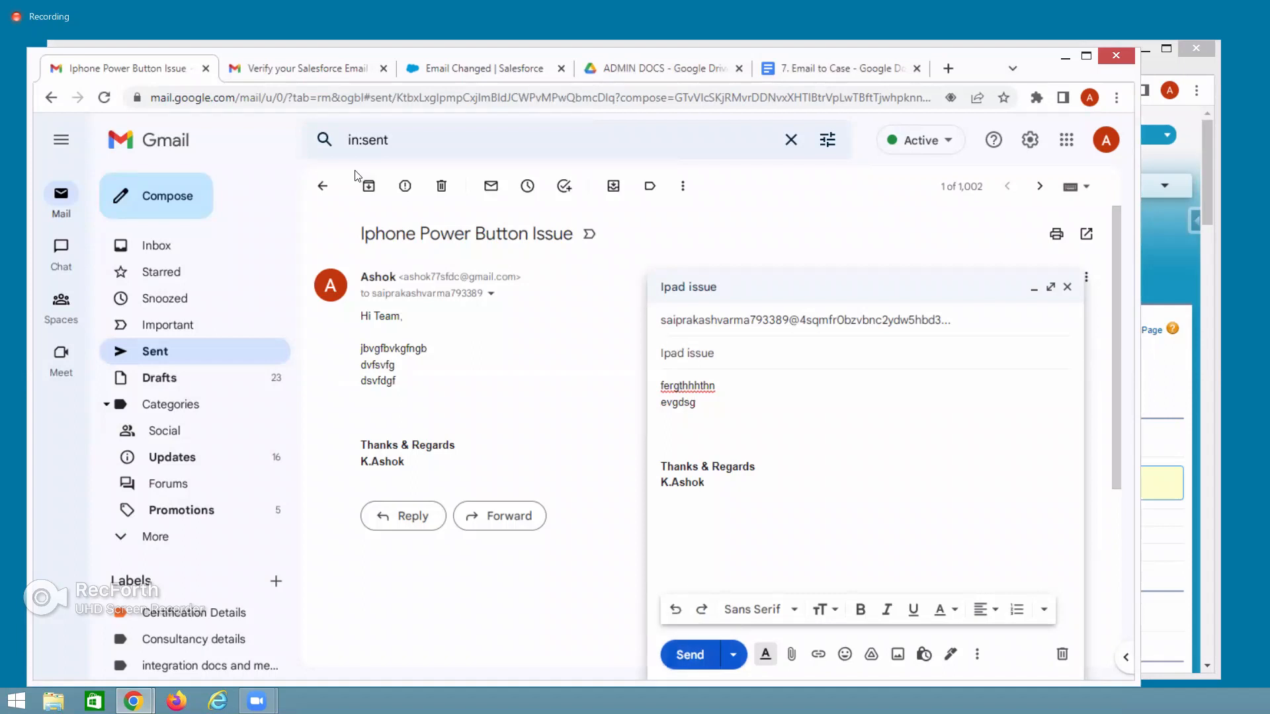
left_click(1106, 140)
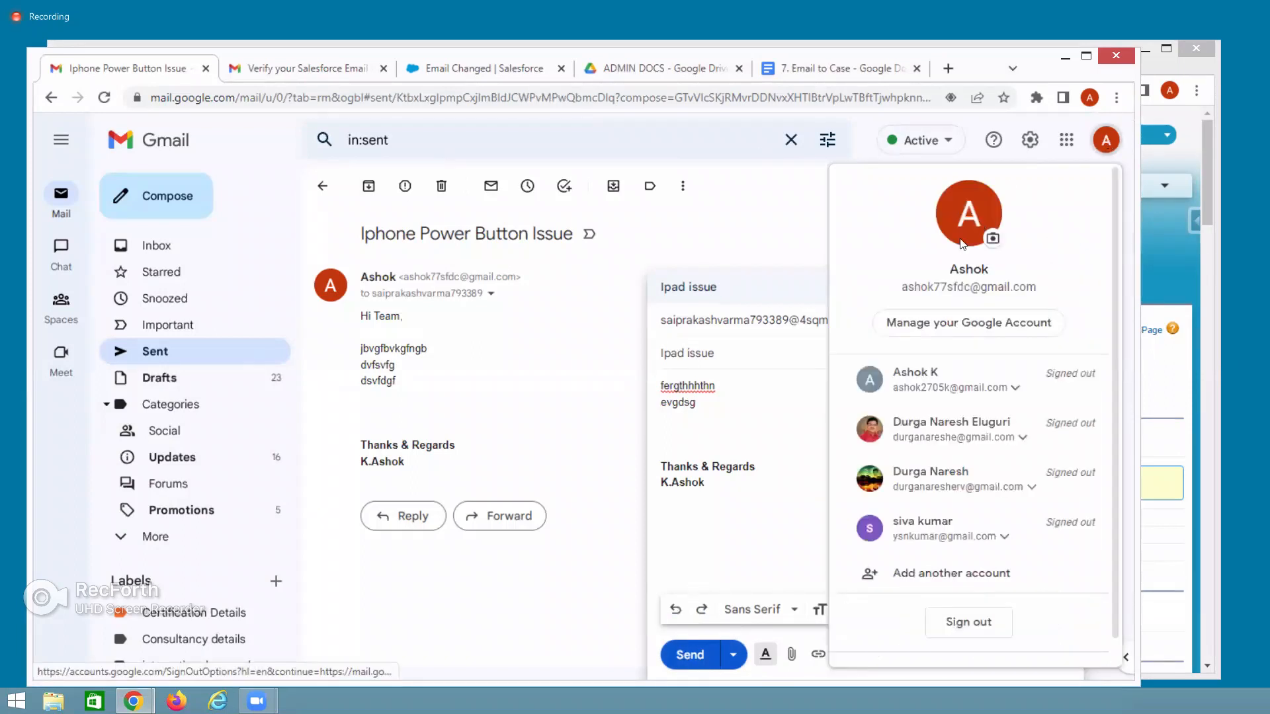
left_click_drag(902, 287, 1050, 288)
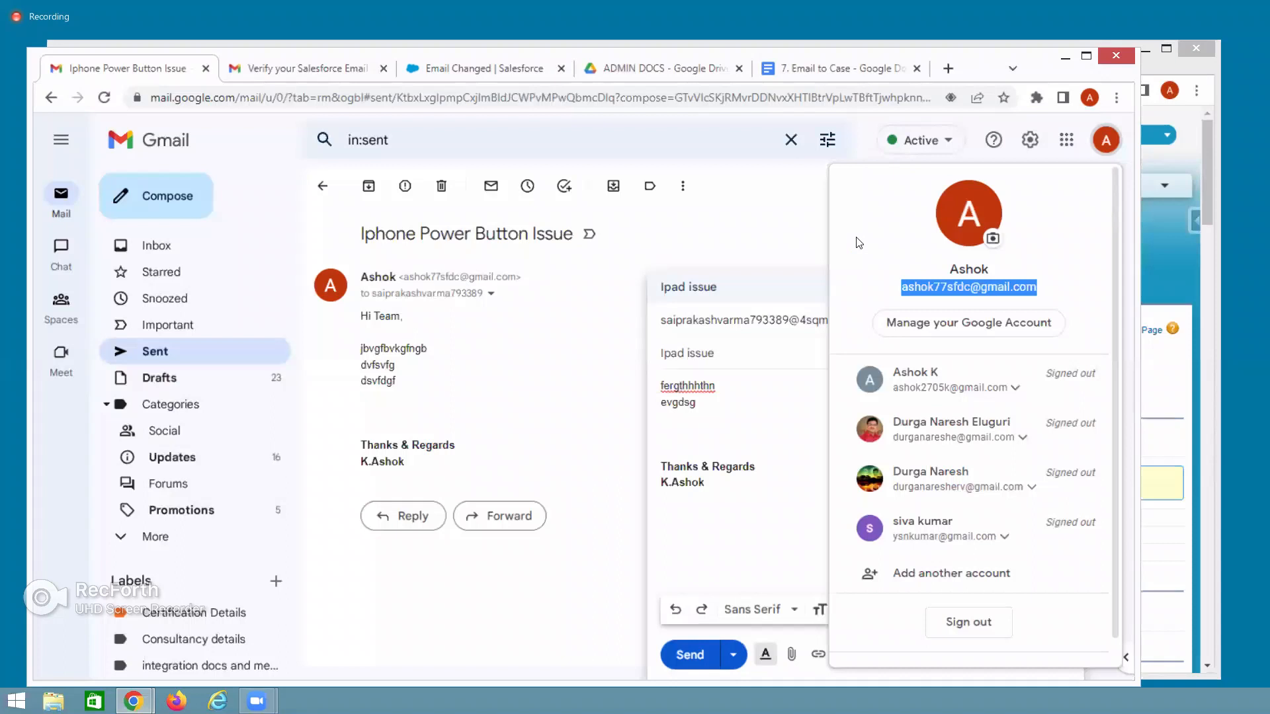
left_click(788, 197)
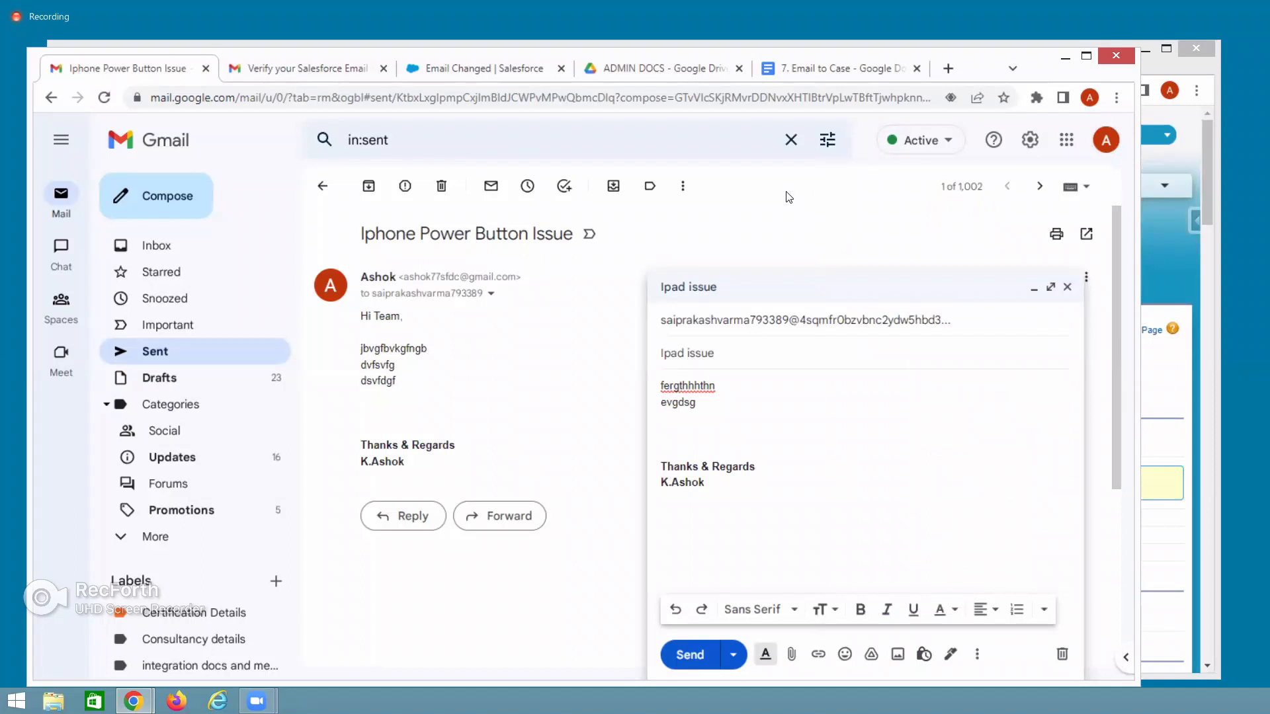
left_click(688, 655)
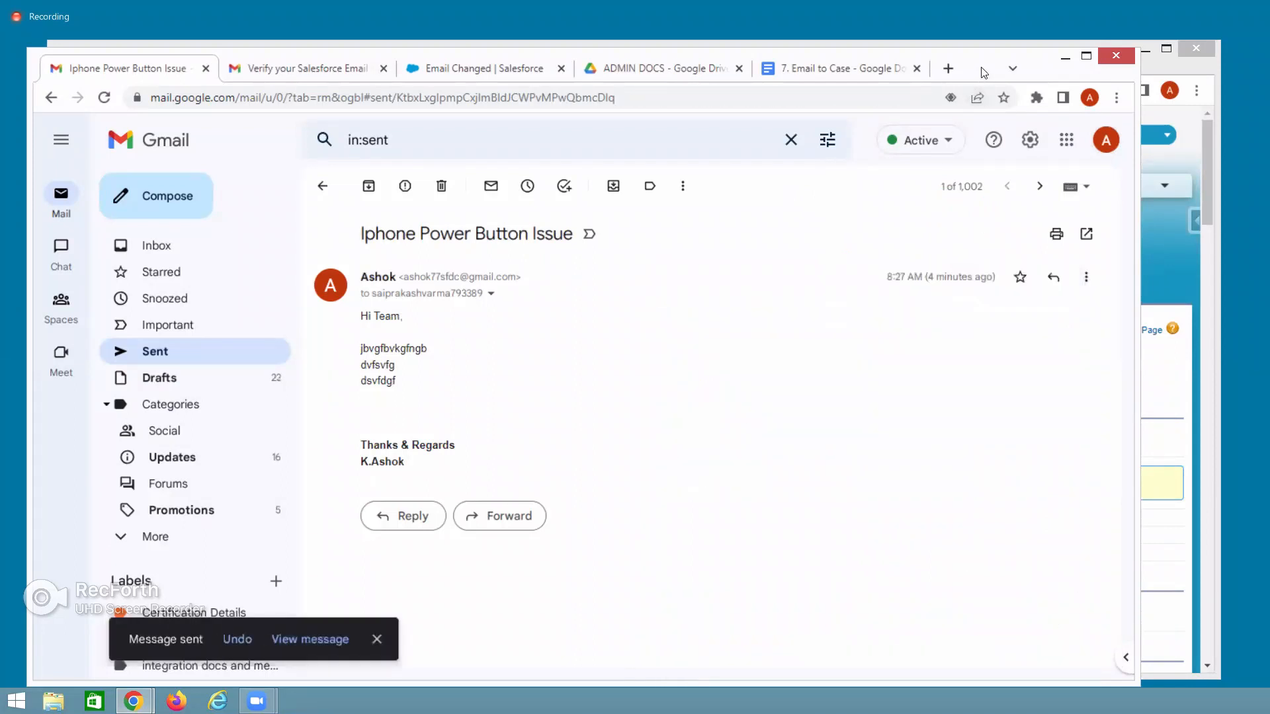
left_click(1066, 58)
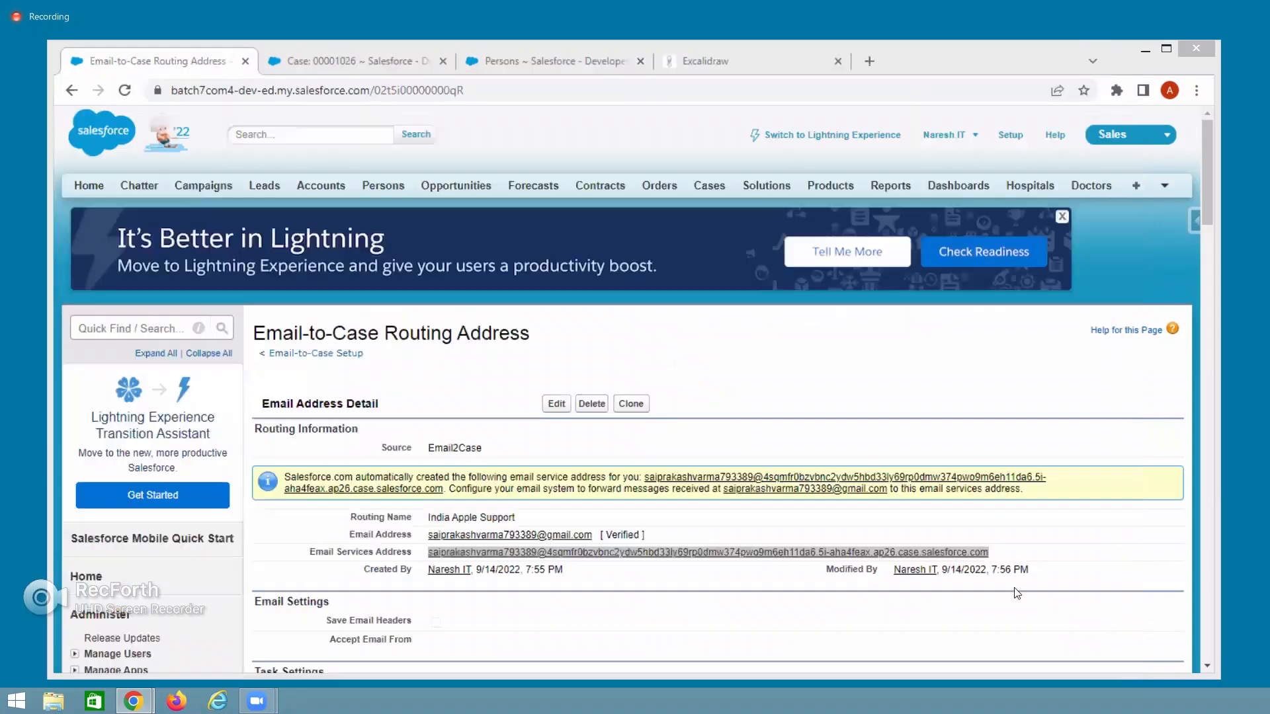
From the Iphone Power Button Issue case tab, bring up the All Open Cases list of five cases.
left_click(367, 61)
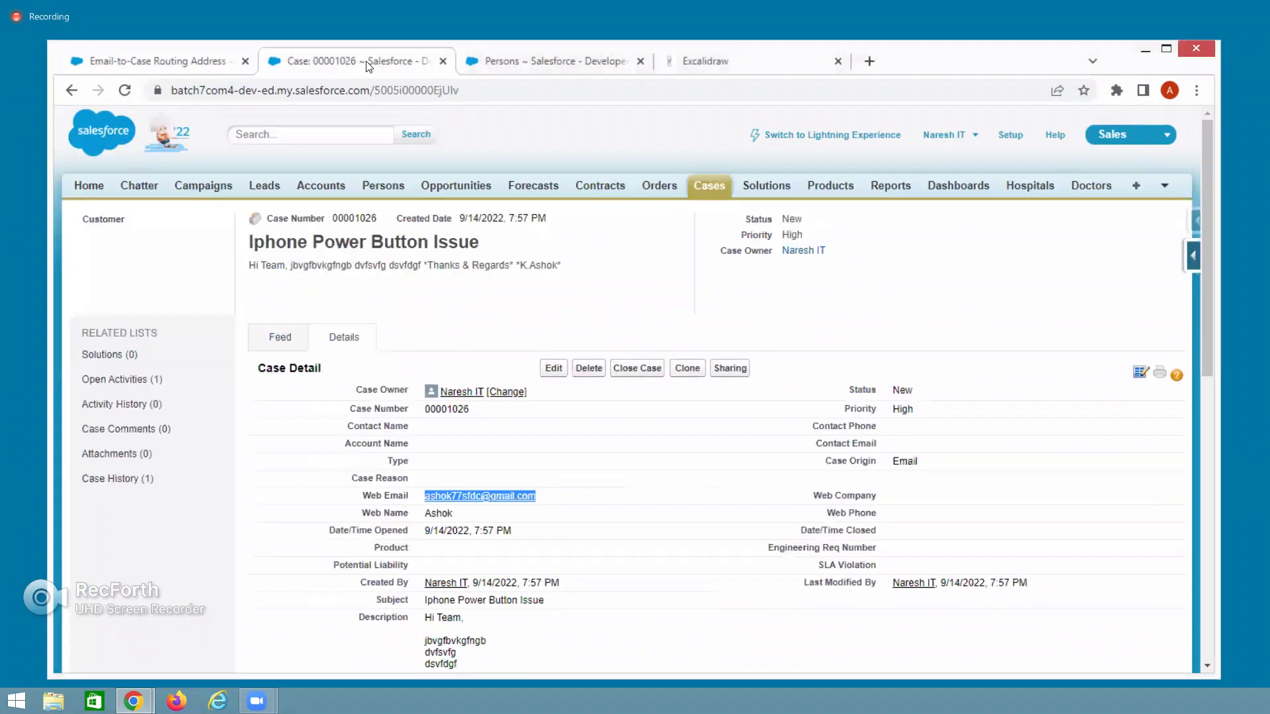
right_click(366, 61)
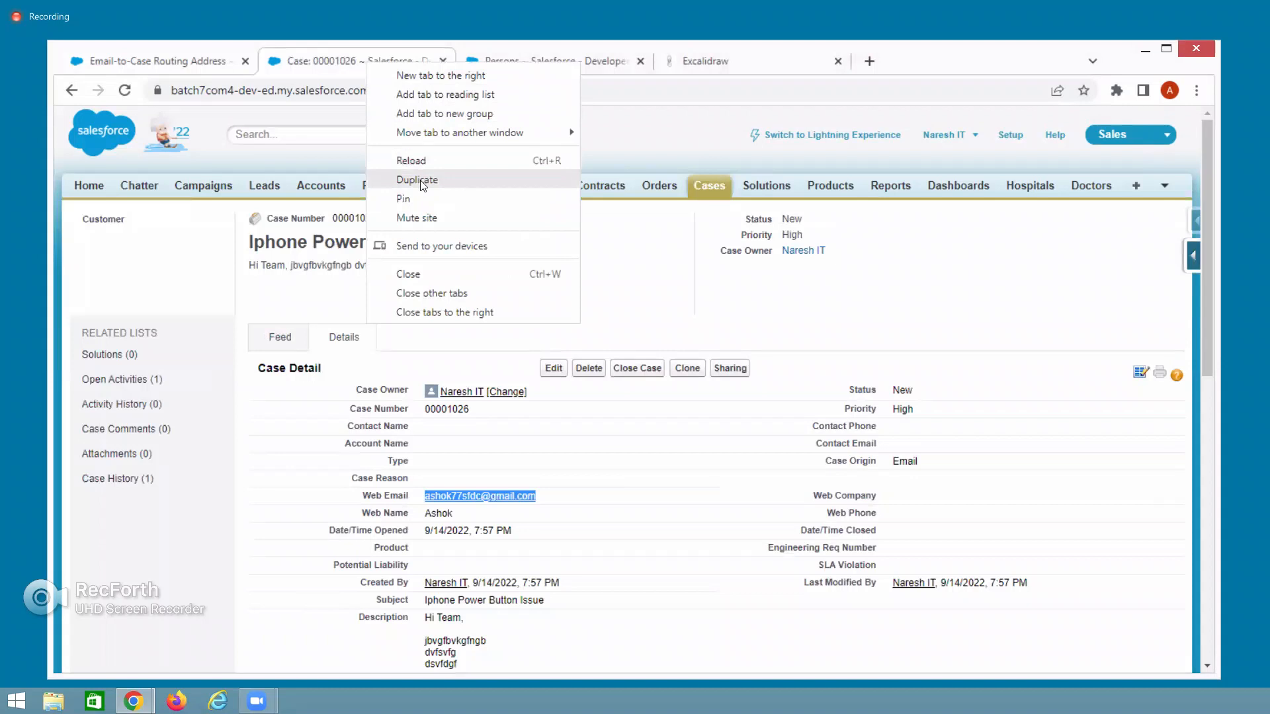
key("Escape")
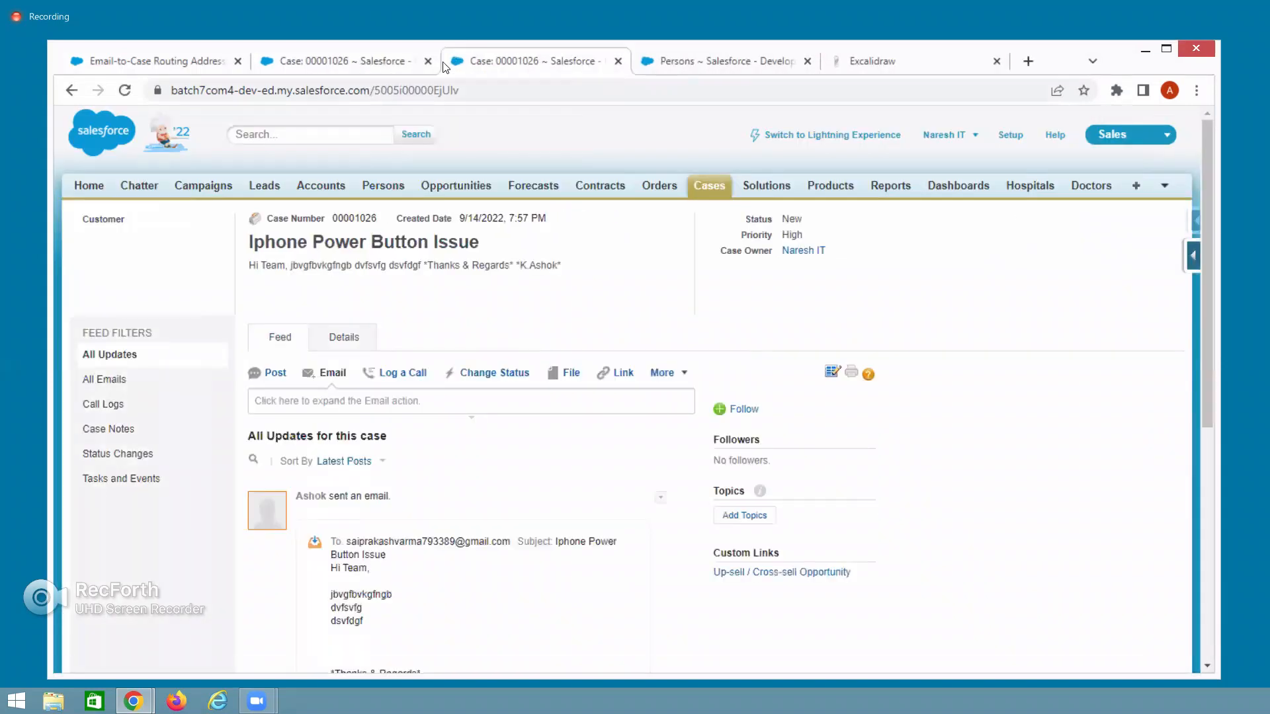
left_click(701, 192)
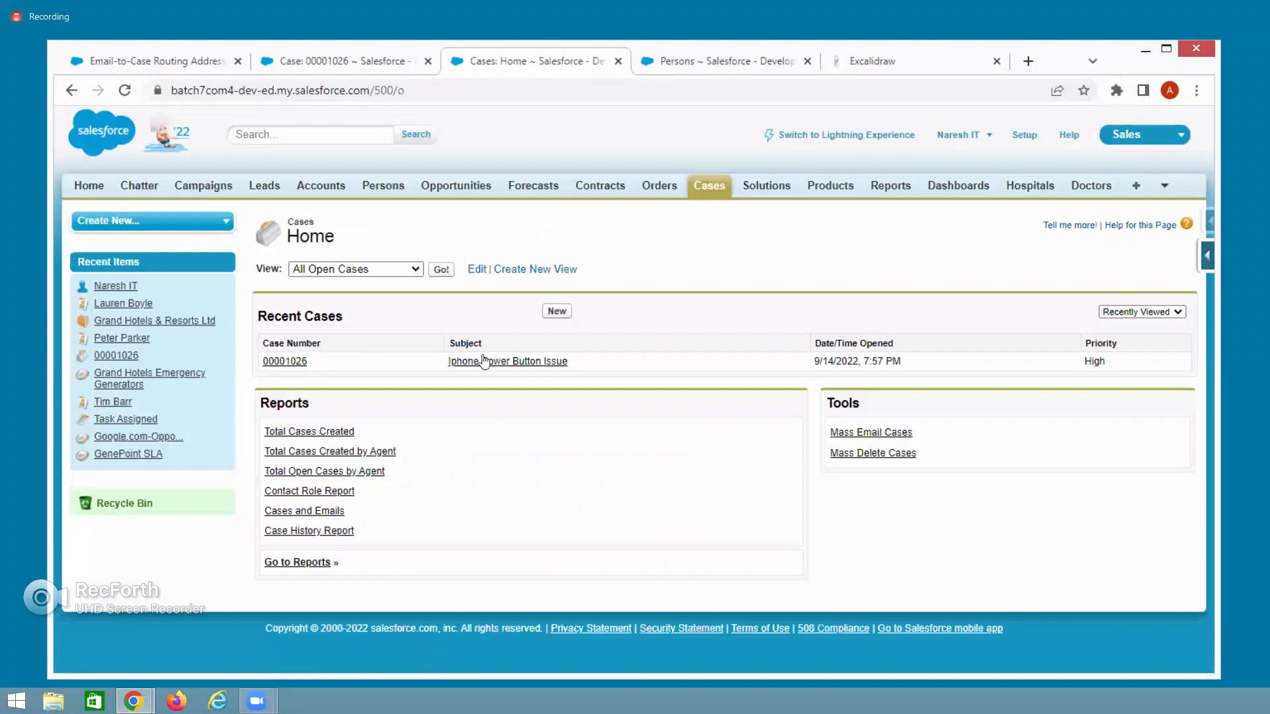
left_click(435, 276)
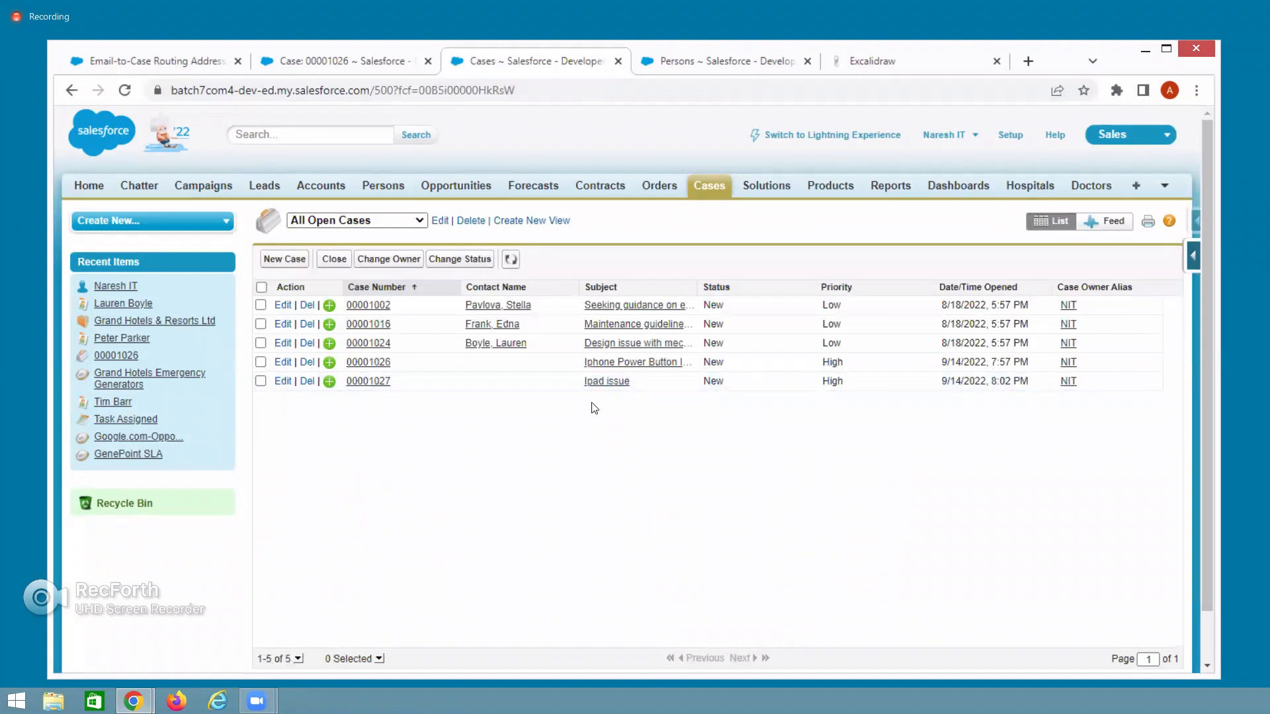
Open case 00001027, Ipad issue, and scroll down to its Open Activities.
left_click(361, 383)
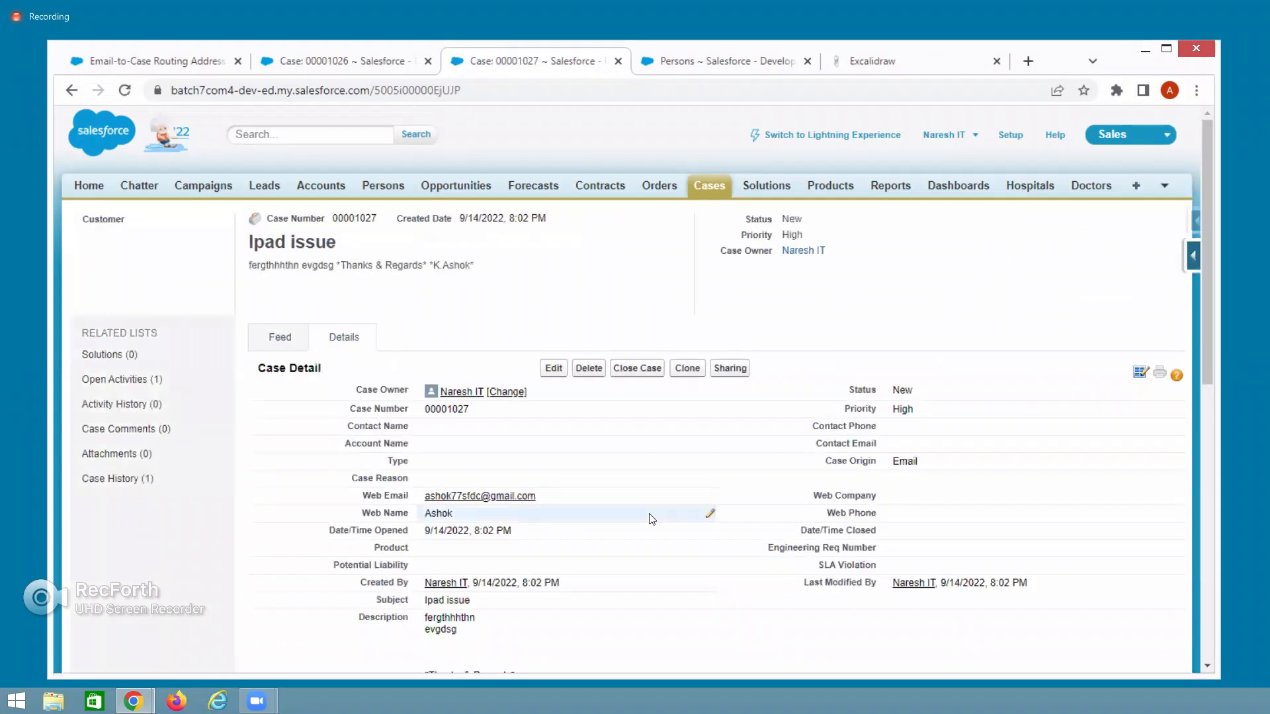
scroll(652, 519, "down", 4)
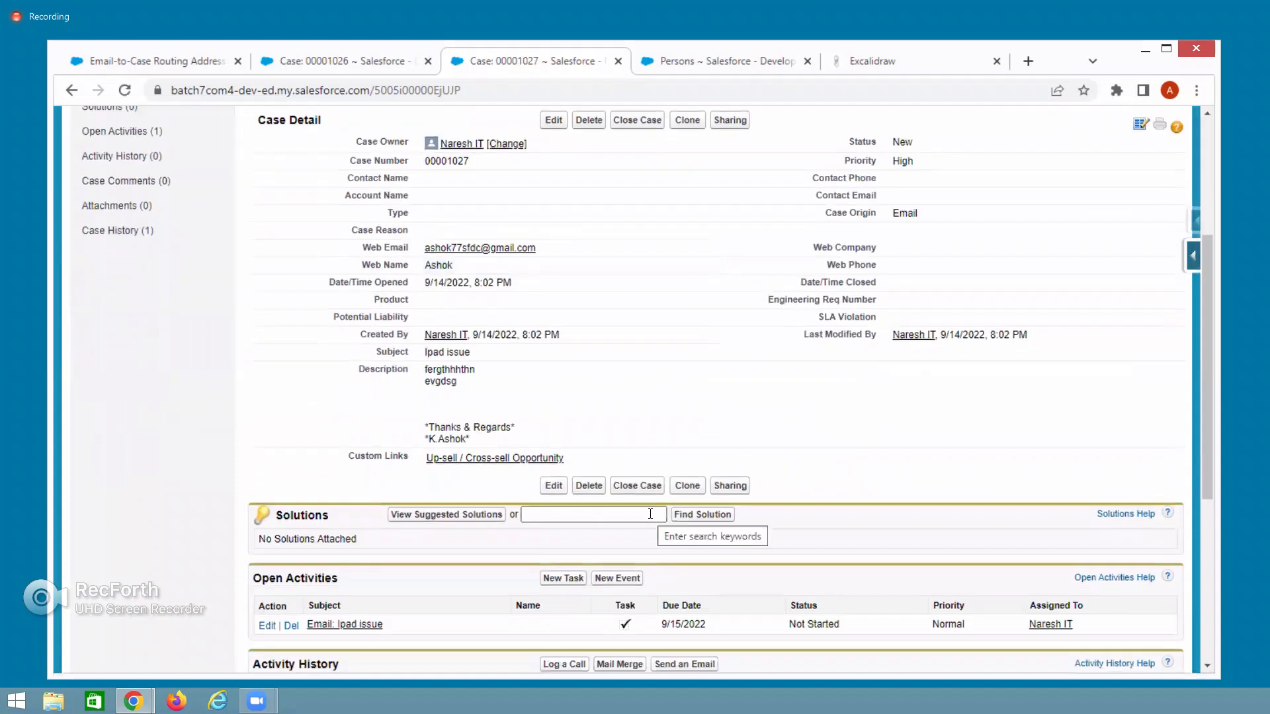
scroll(651, 514, "down", 3)
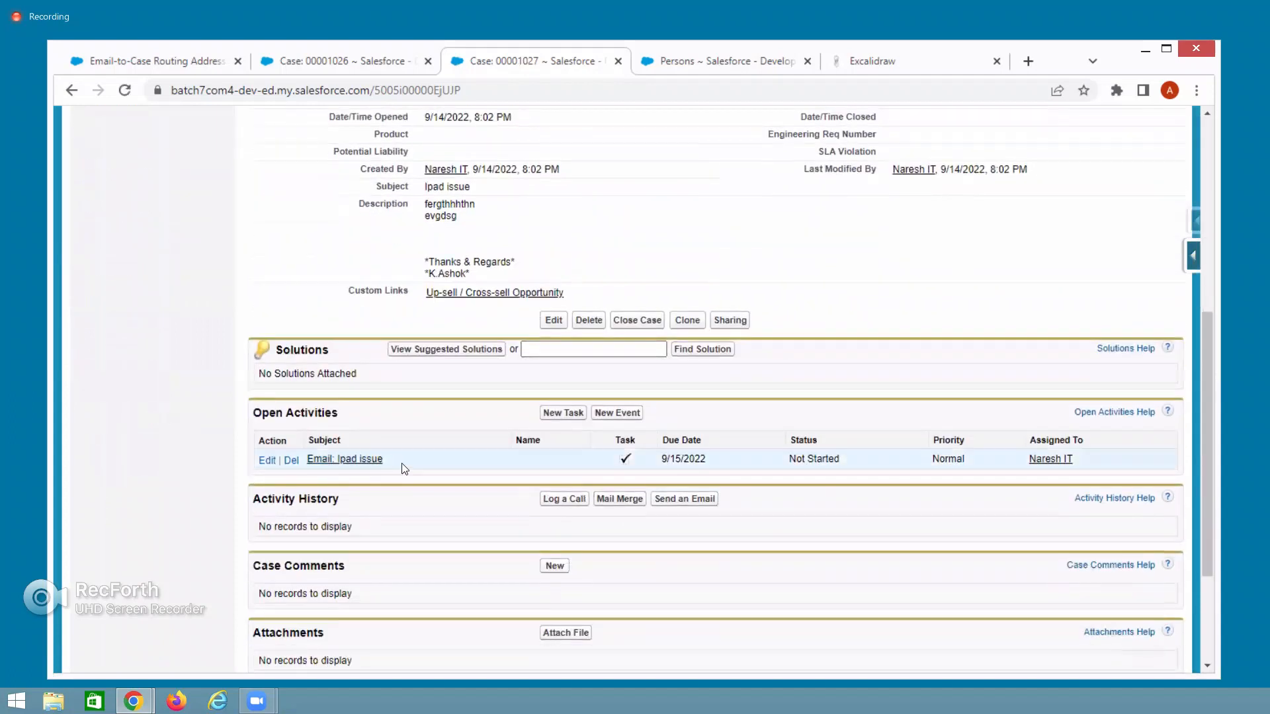
triple_click(351, 463)
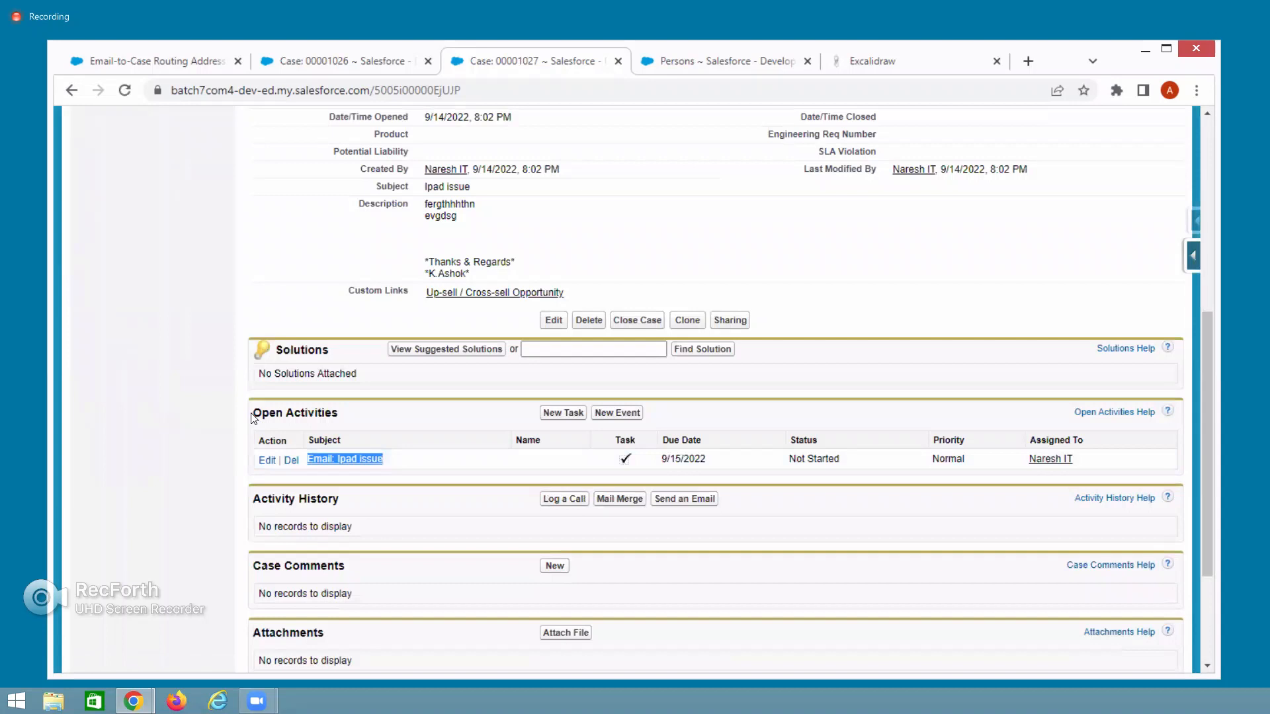
left_click_drag(253, 415, 357, 420)
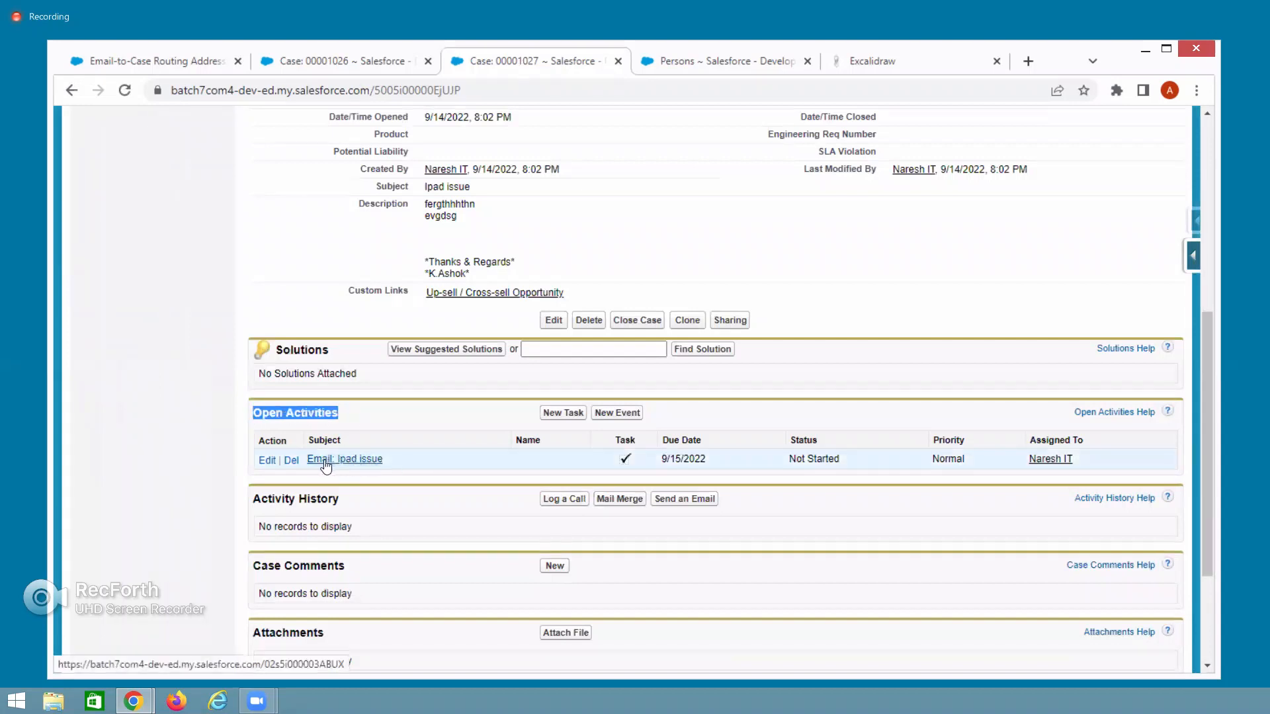
Review the Not Started 'Email: Ipad issue' task, then return to the Gmail window.
scroll(440, 472, "up", 6)
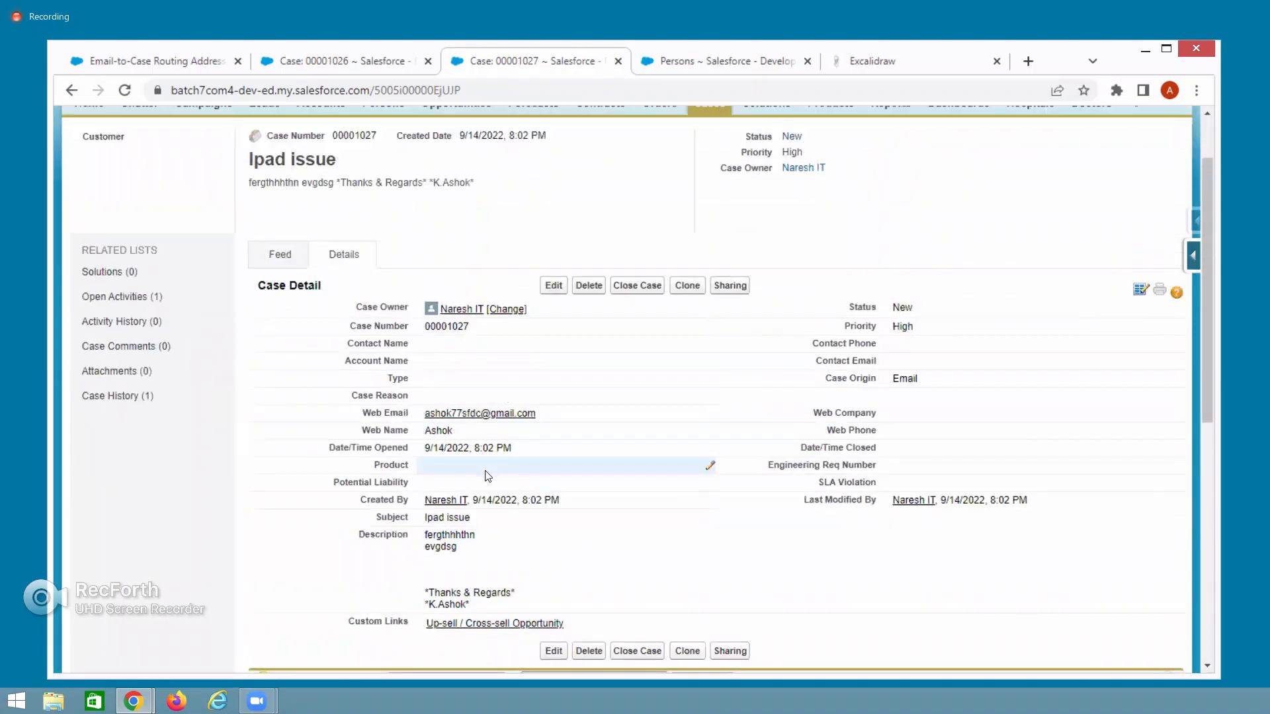
scroll(397, 529, "down", 5)
left_click_drag(386, 544, 306, 550)
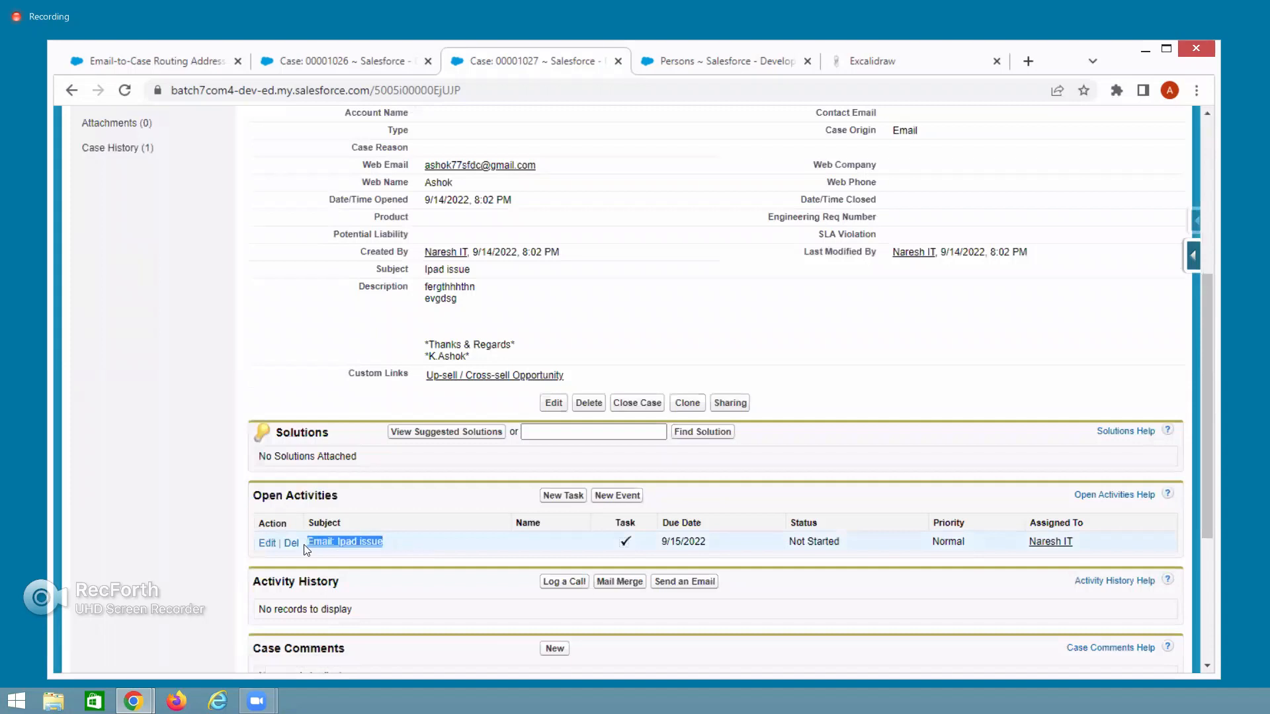
scroll(482, 529, "up", 3)
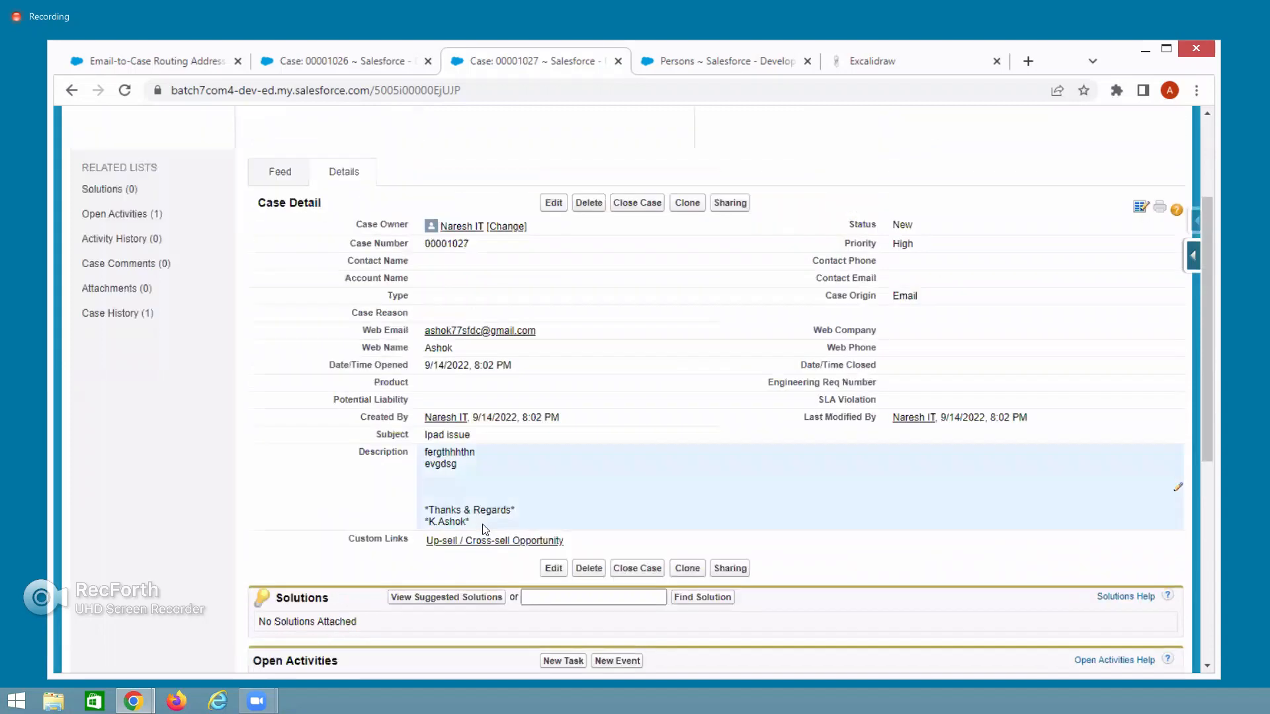
scroll(483, 529, "down", 3)
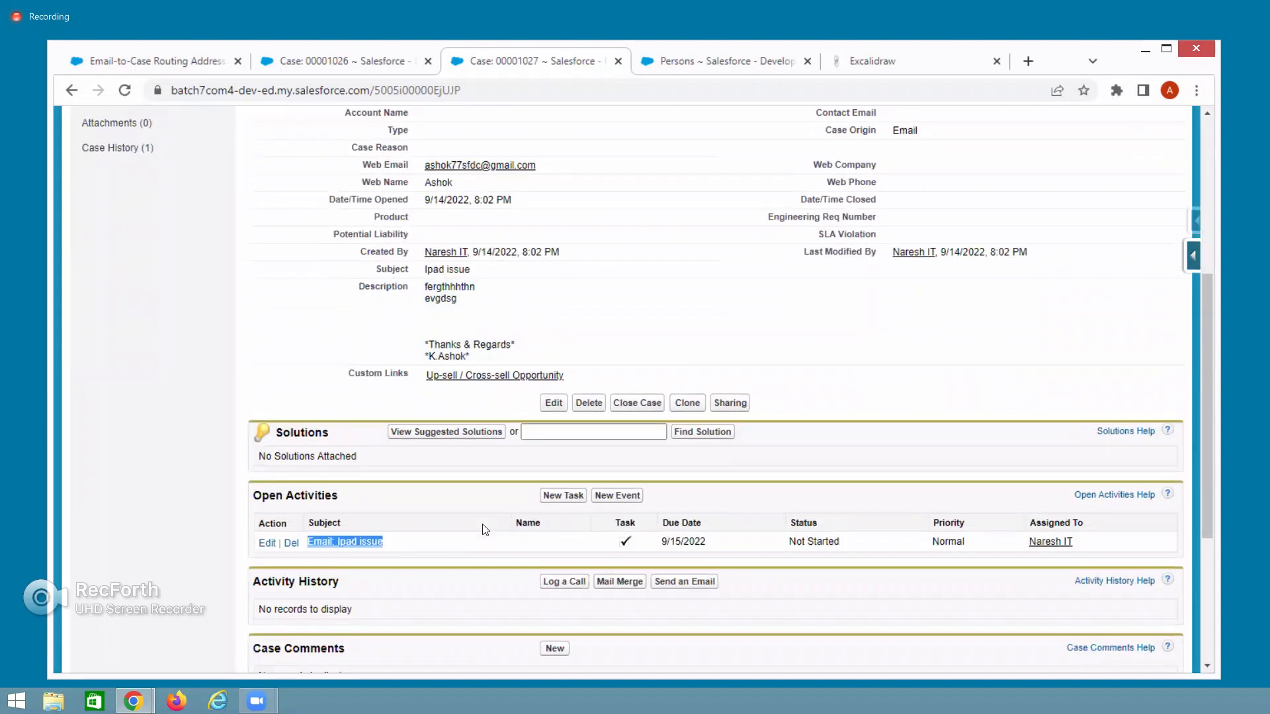
scroll(485, 529, "down", 3)
scroll(485, 529, "up", 6)
scroll(485, 529, "down", 3)
scroll(482, 524, "down", 2)
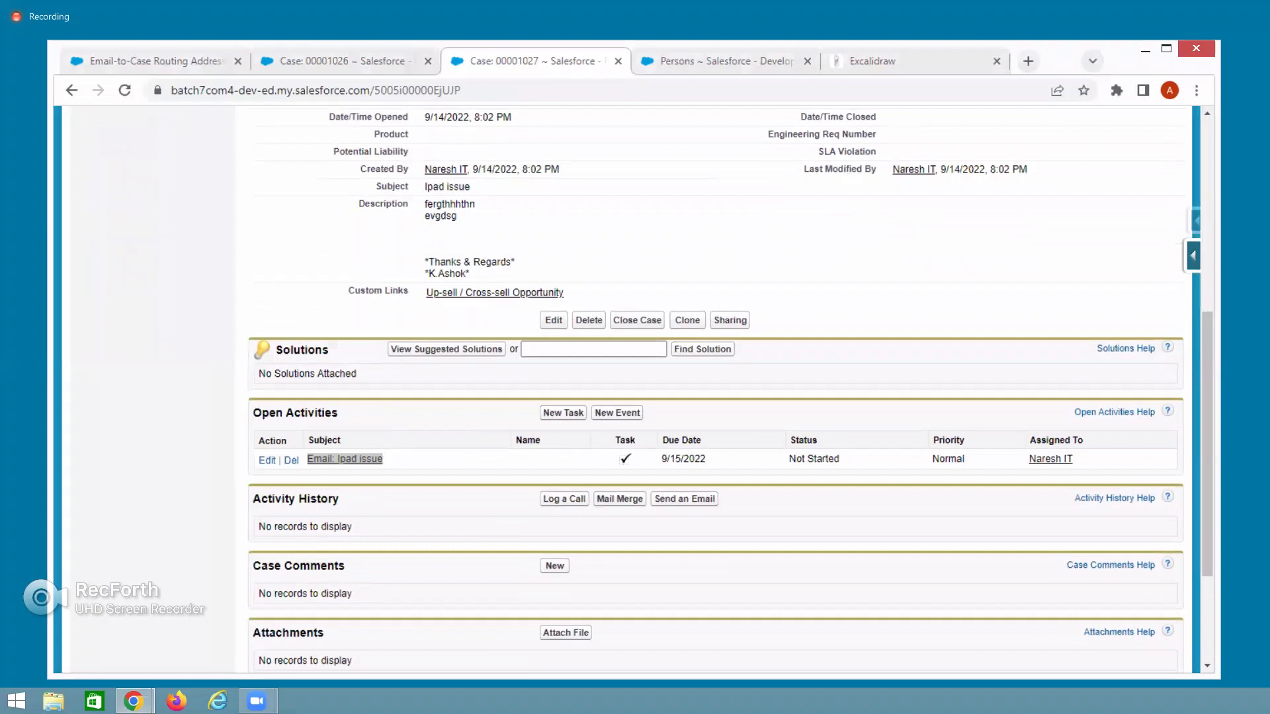
key("alt+Tab")
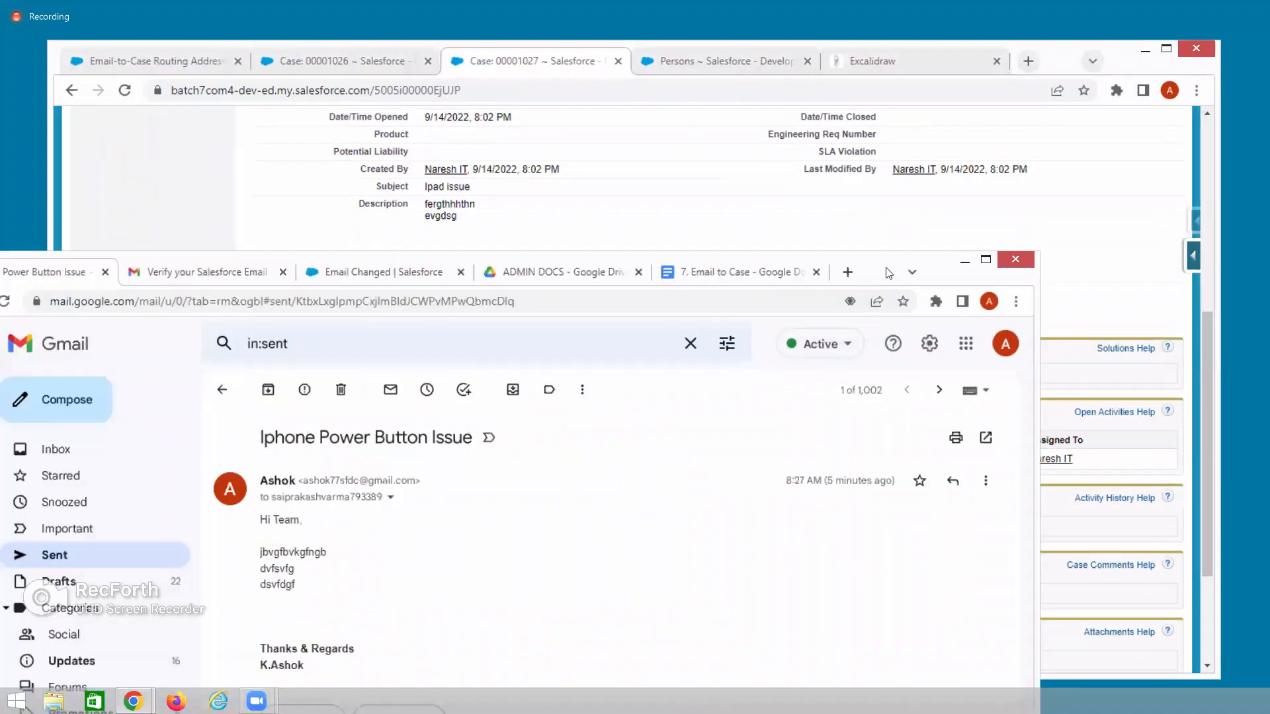
Compose an email to the Email-to-Case address with subject 'IPad Screen Stuck' and body 'cwafnjjmhj'.
left_click_drag(888, 272, 969, 220)
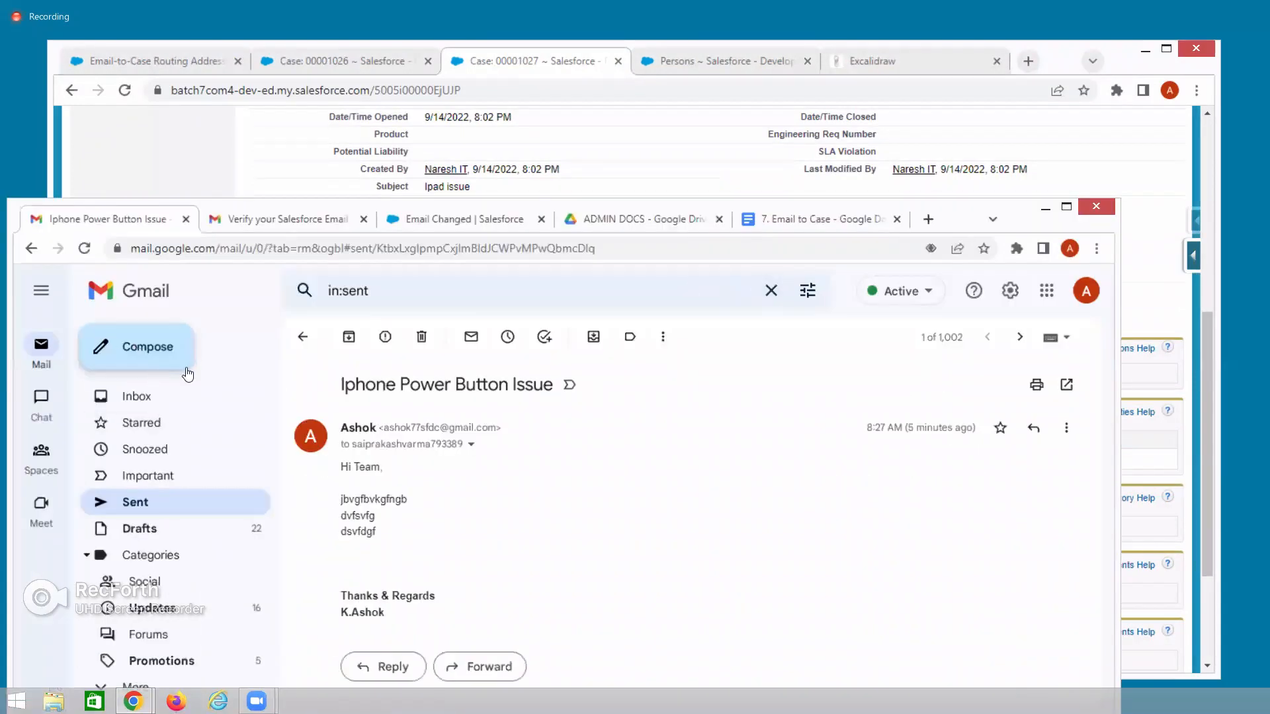
left_click(159, 346)
key("ctrl+v")
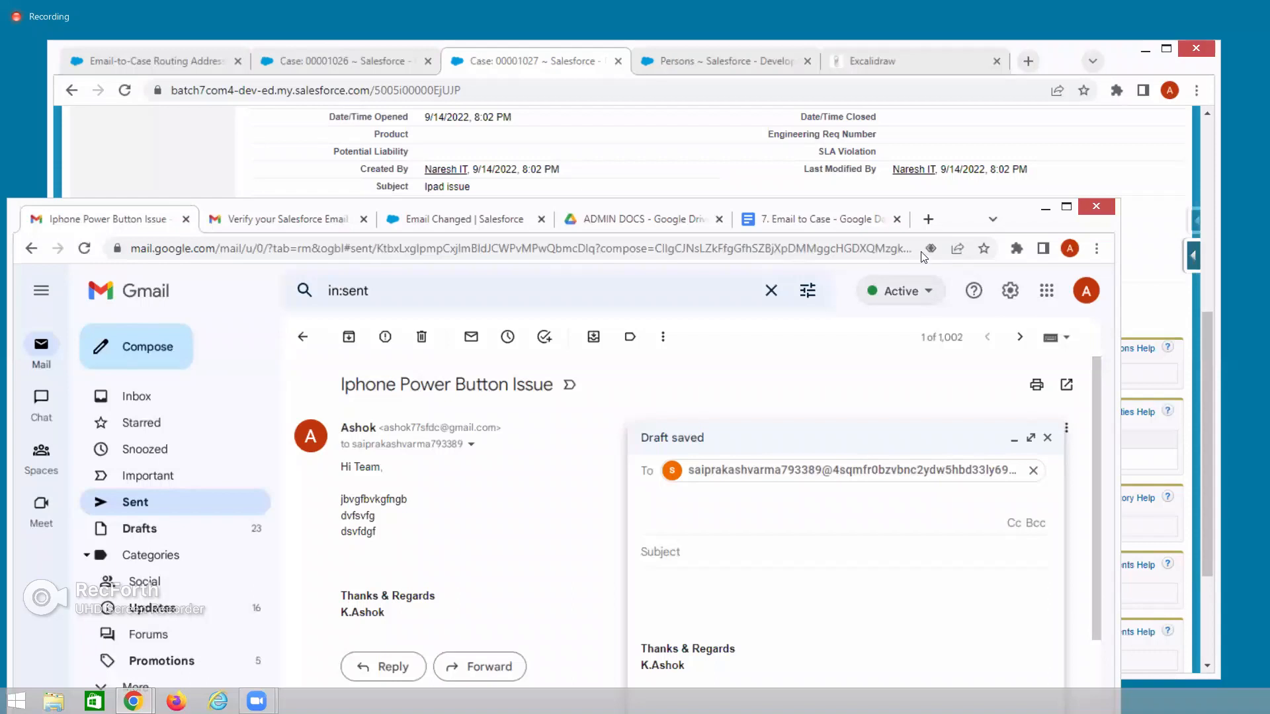
left_click_drag(955, 225, 1007, 166)
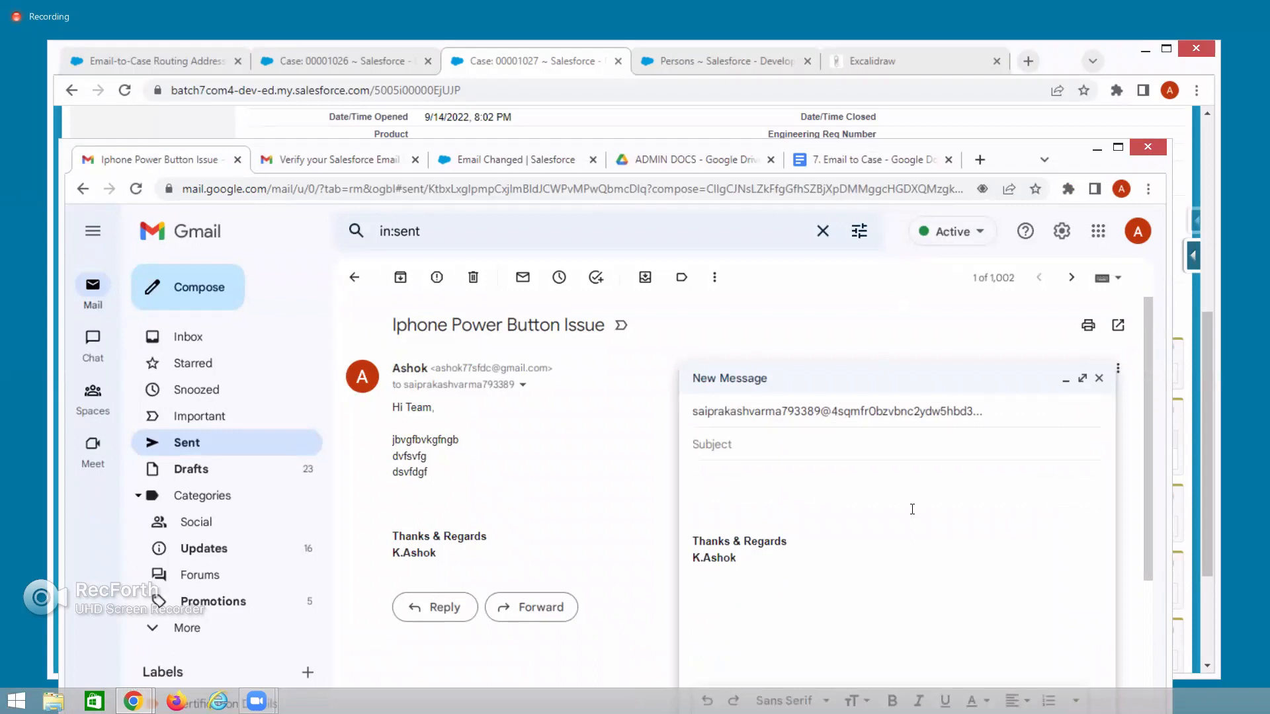
type("IPad Screen Stuck")
left_click(739, 489)
type("cwafnjjmhj")
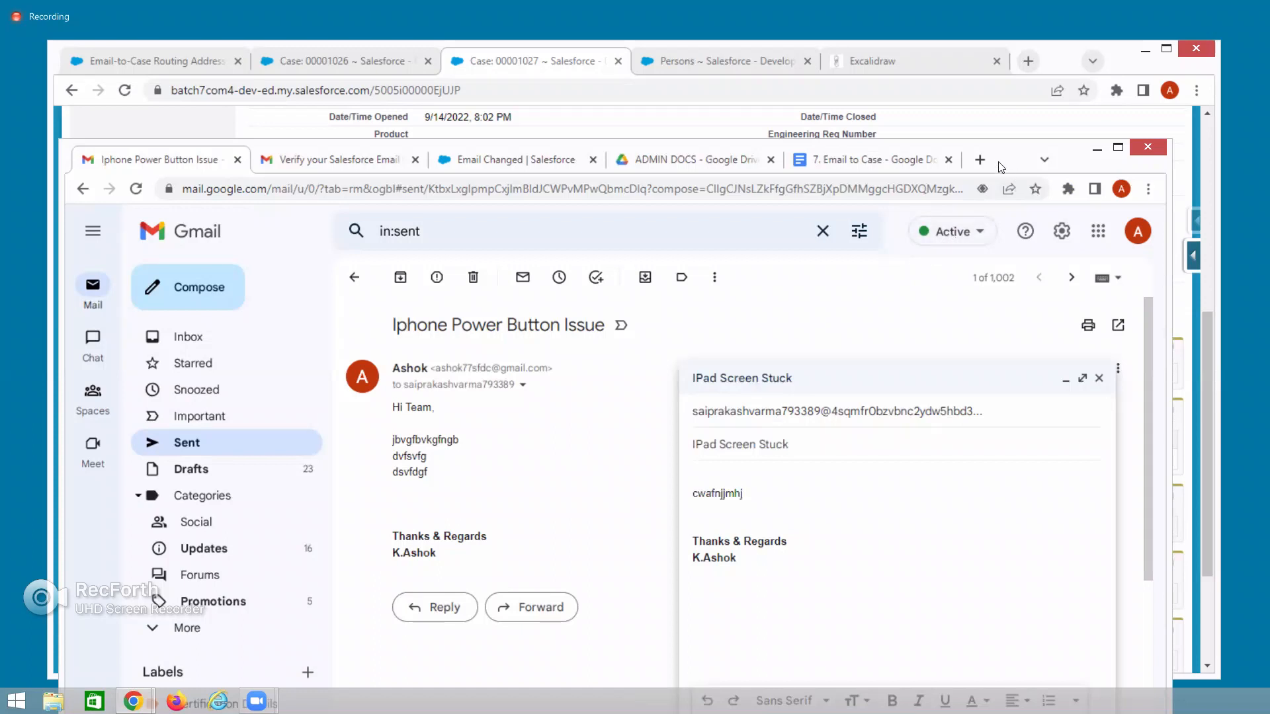
left_click_drag(1001, 165, 1024, 109)
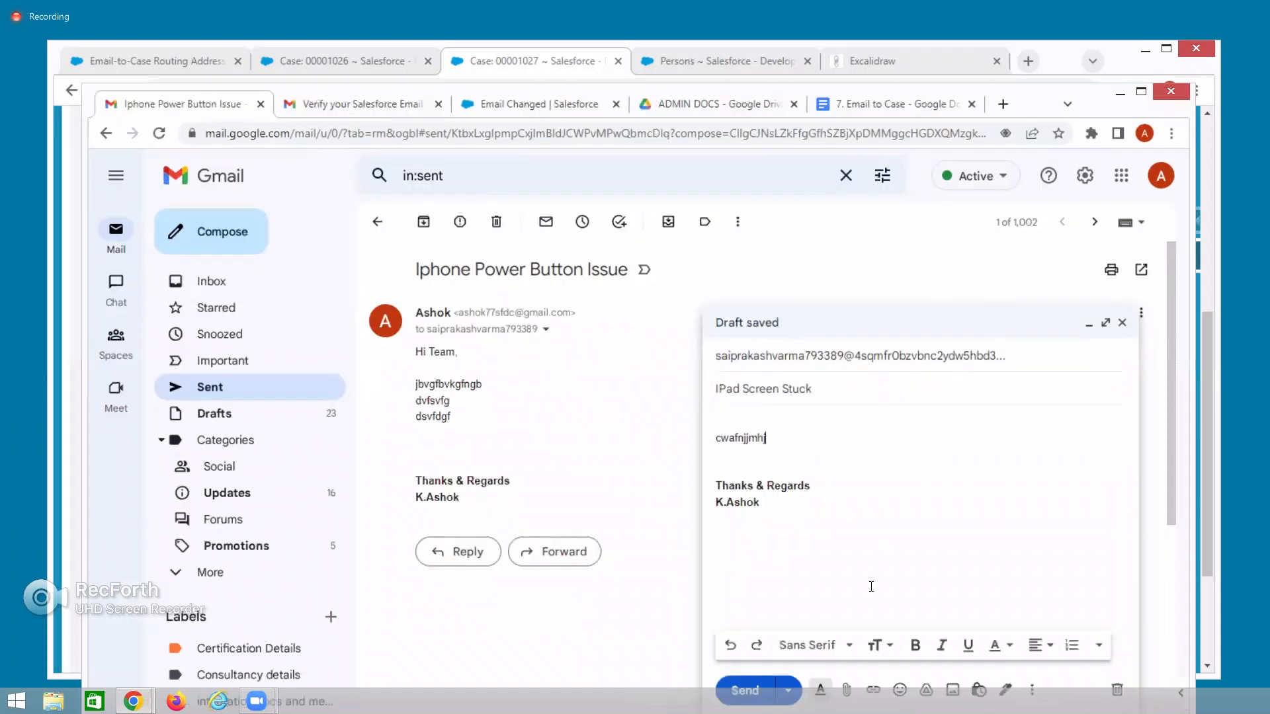
Attach AccountData Update - Sheet1.csv and send the email.
left_click(846, 690)
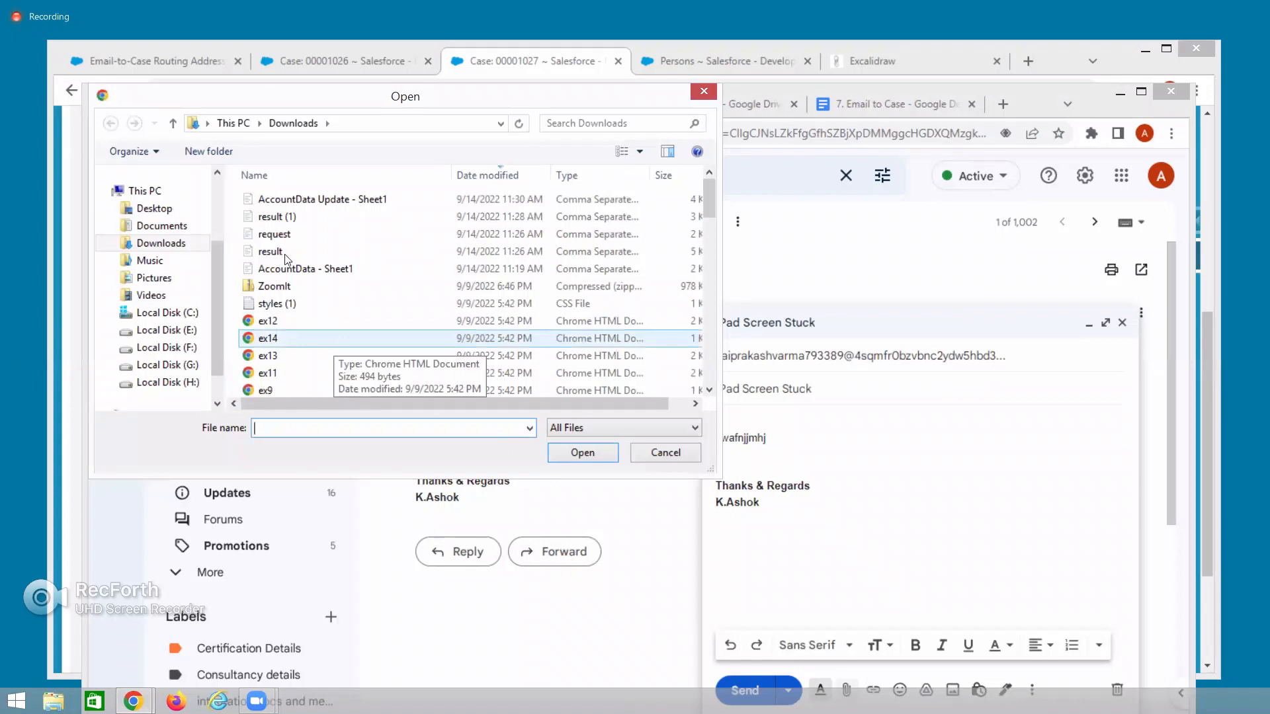
left_click(288, 200)
left_click(571, 453)
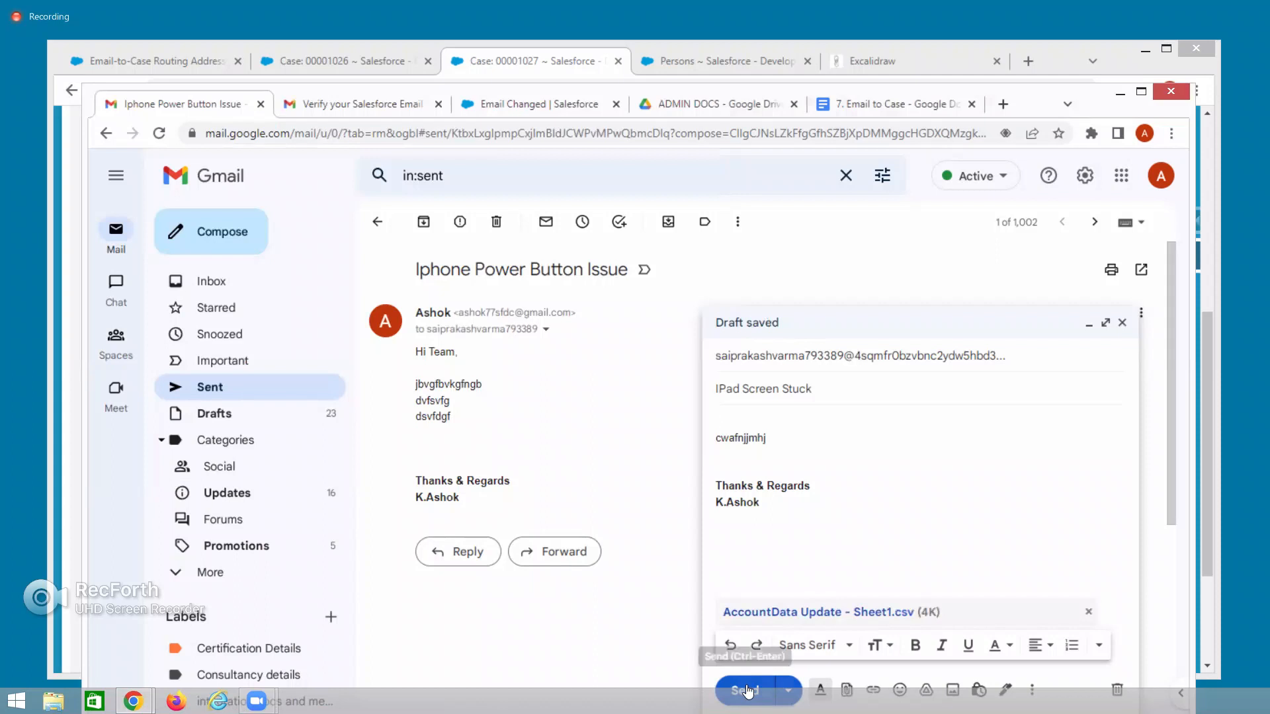
left_click(748, 690)
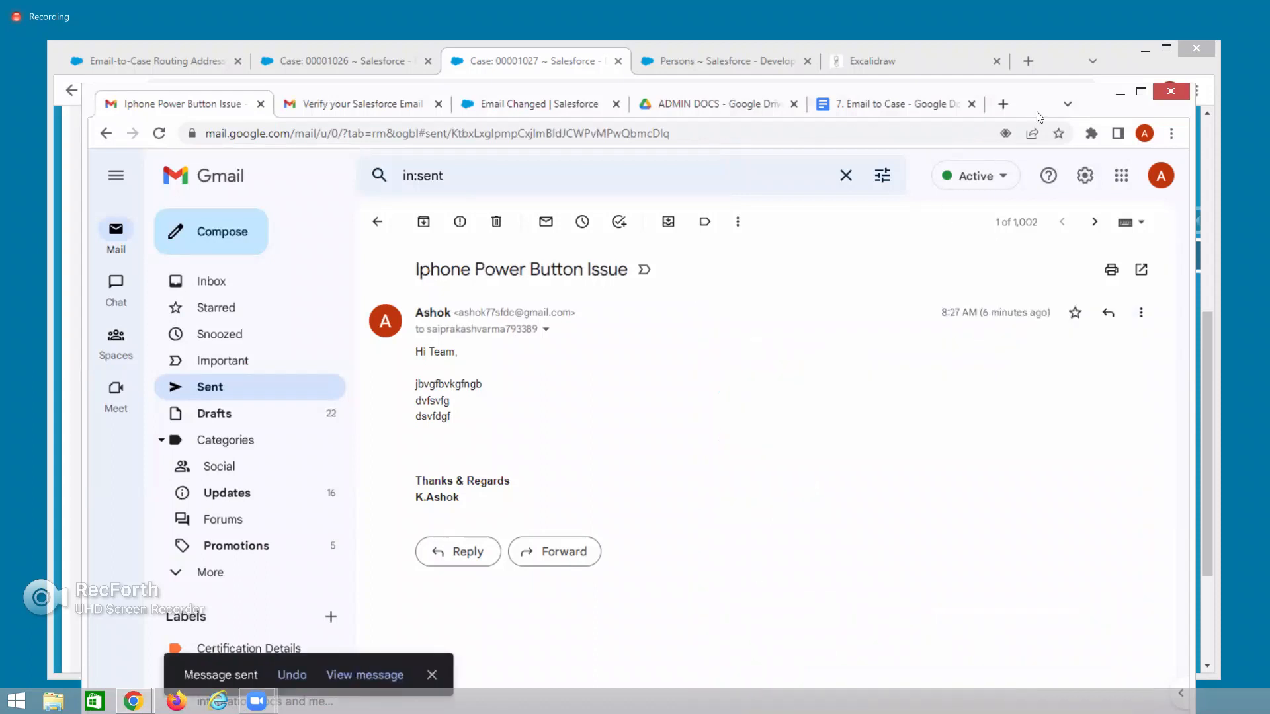
Back in Salesforce, reload All Open Cases so case 00001028, IPad Screen Stuck, appears.
left_click(1120, 94)
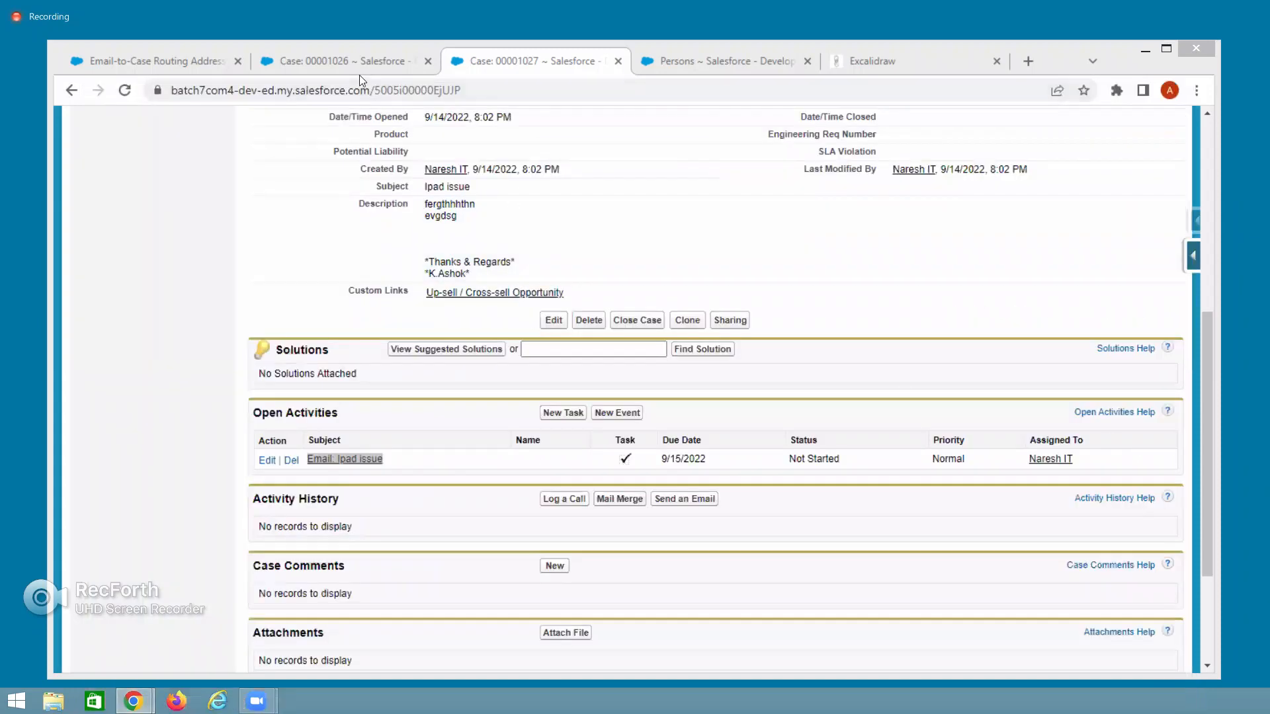
left_click(332, 62)
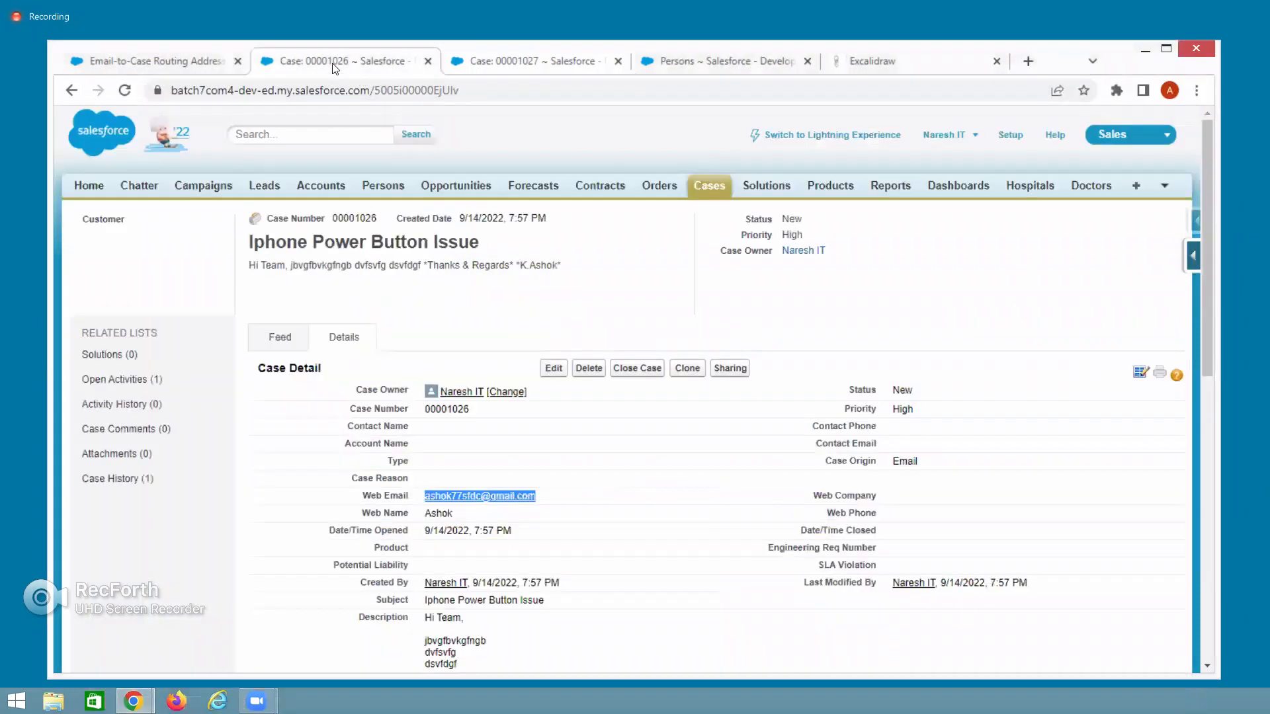
left_click(707, 187)
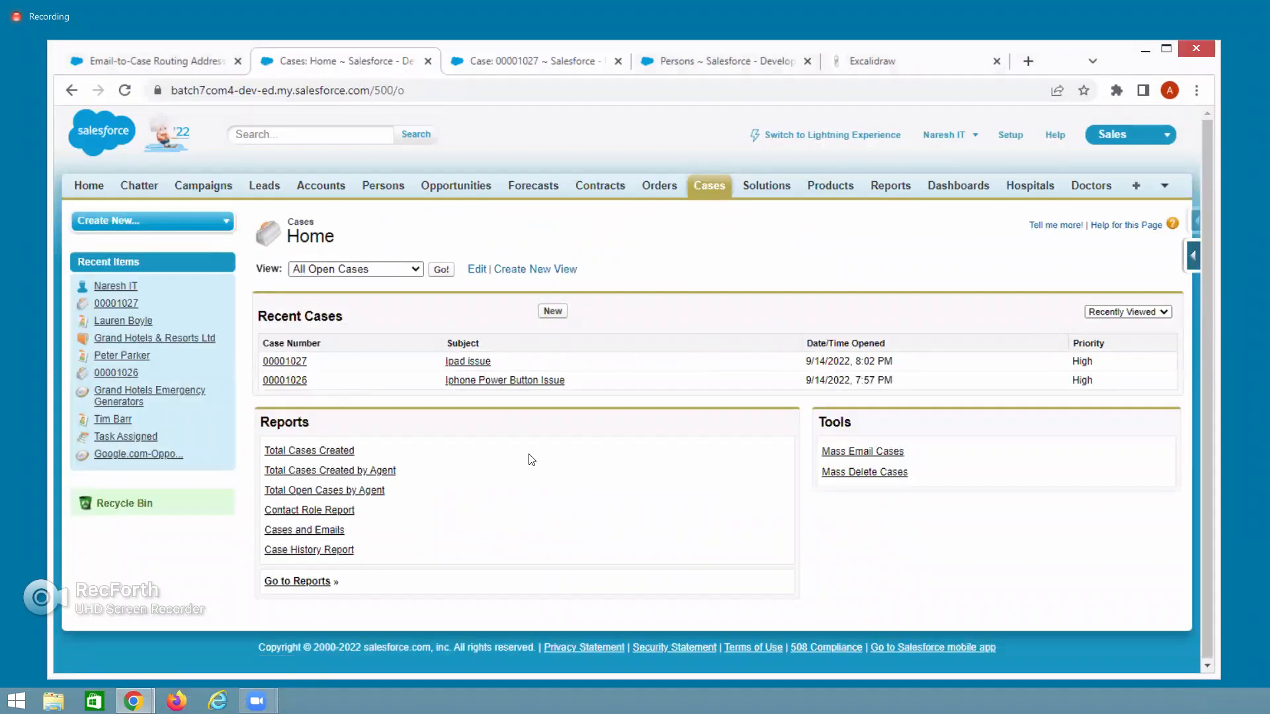
left_click(441, 269)
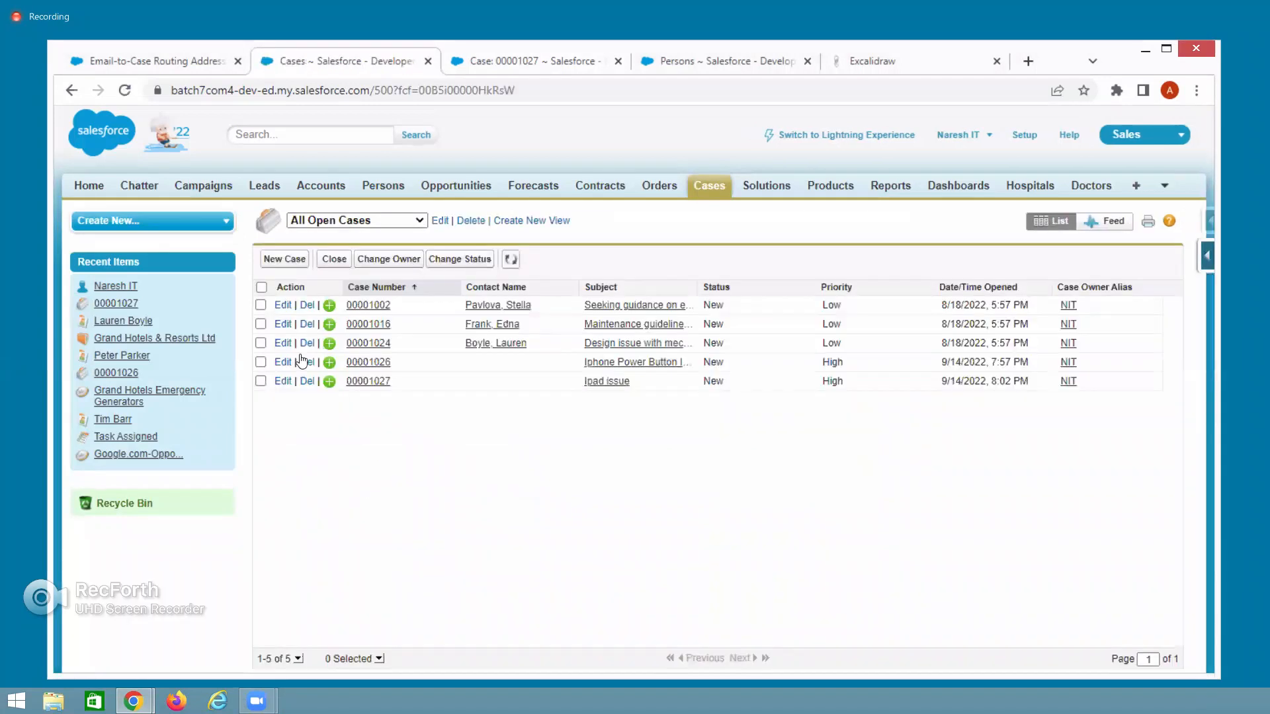
left_click(125, 90)
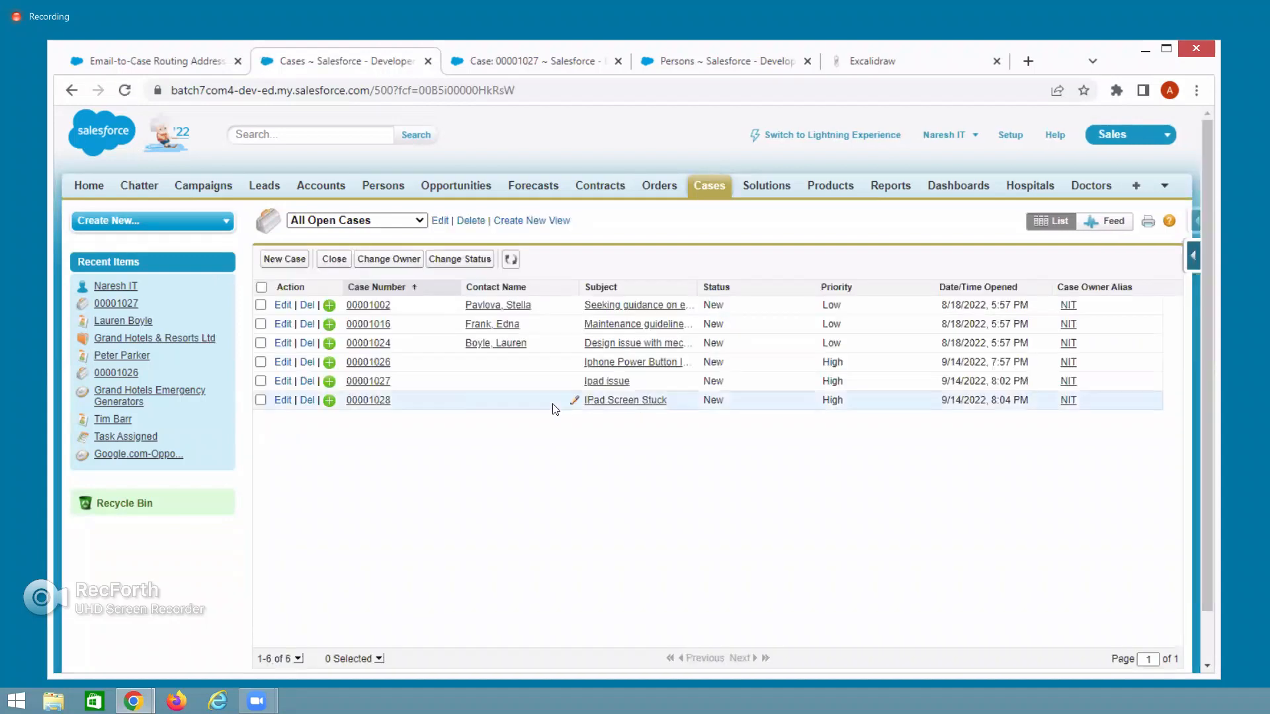
left_click(375, 402)
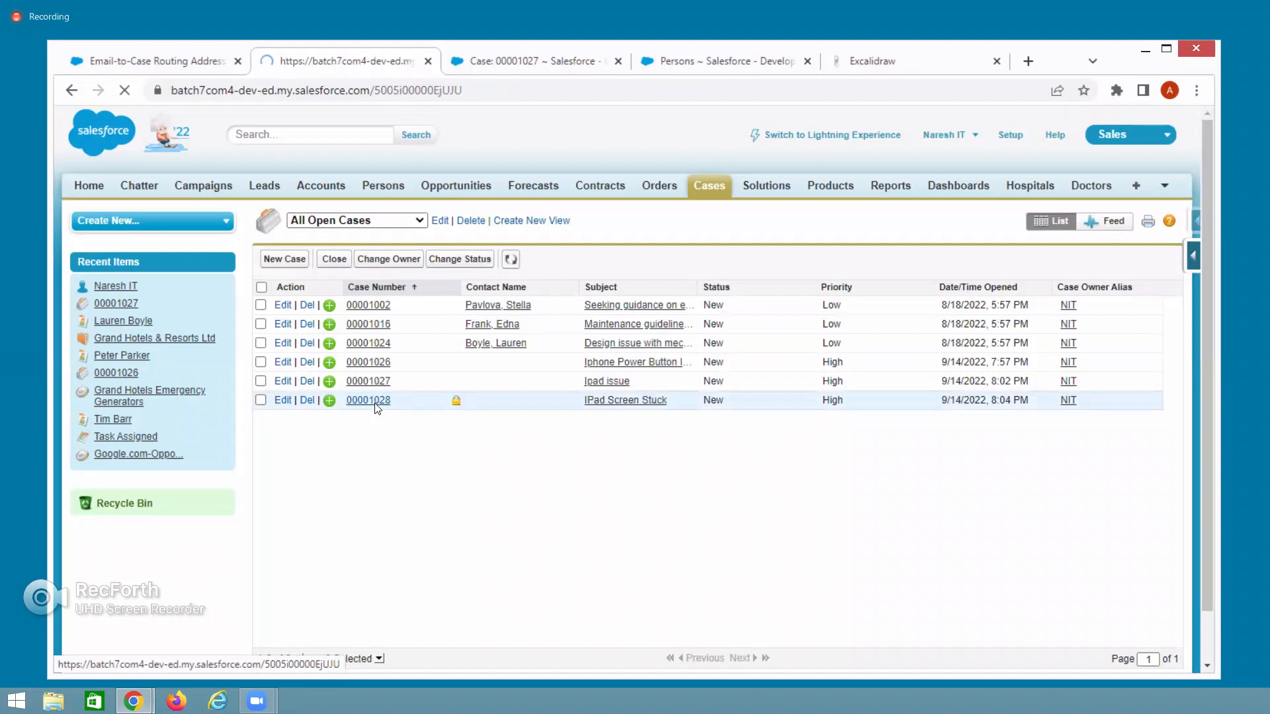
scroll(554, 484, "down", 1)
scroll(555, 484, "down", 7)
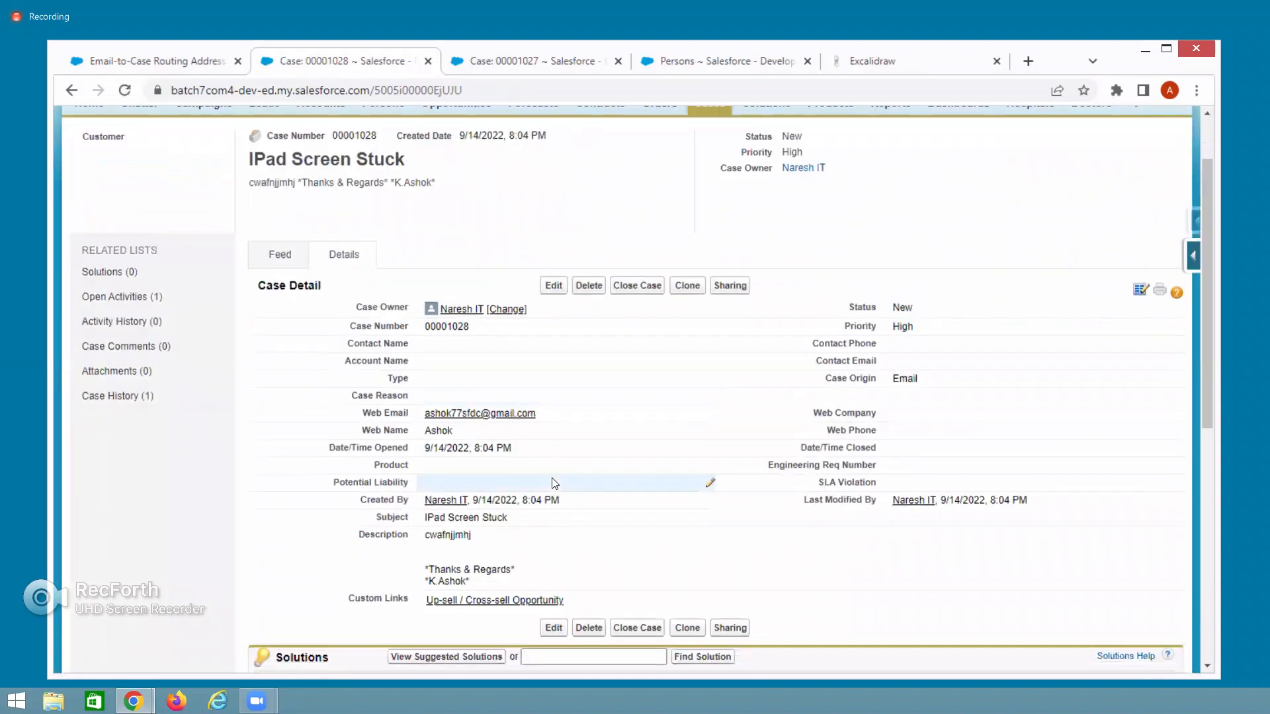
scroll(554, 484, "down", 1)
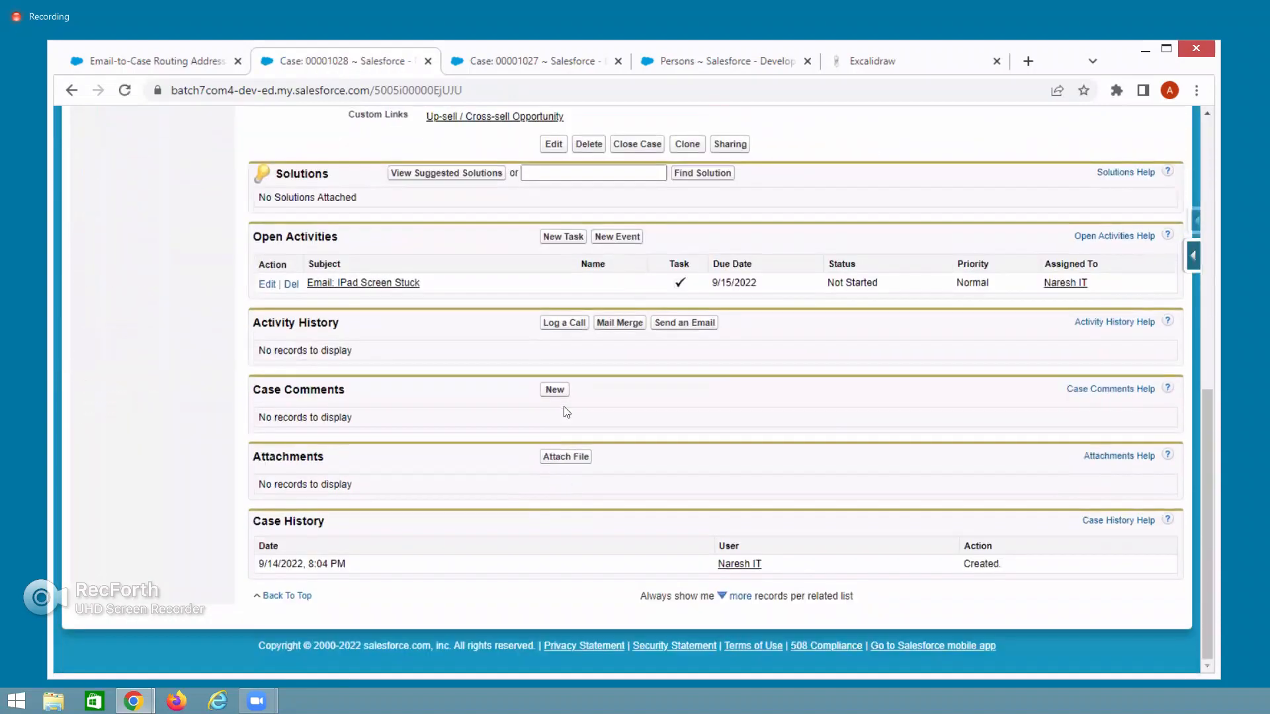
double_click(639, 467)
scroll(790, 353, "up", 10)
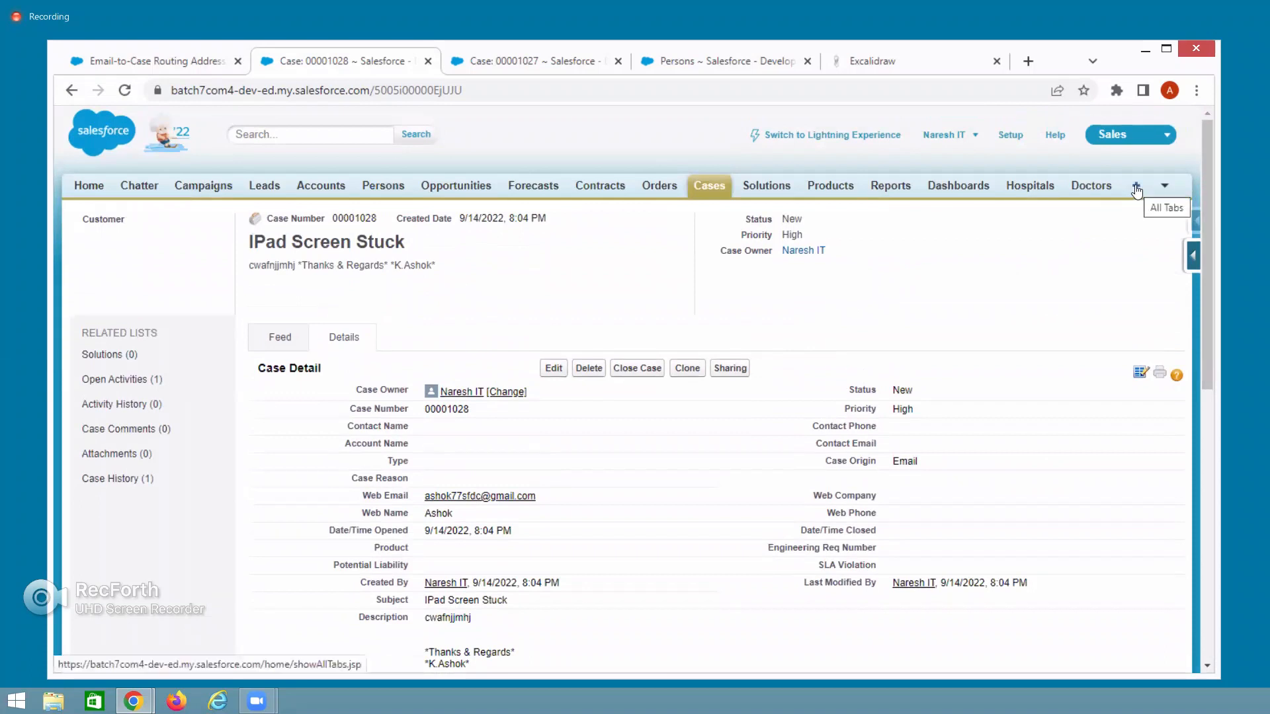
scroll(616, 456, "down", 10)
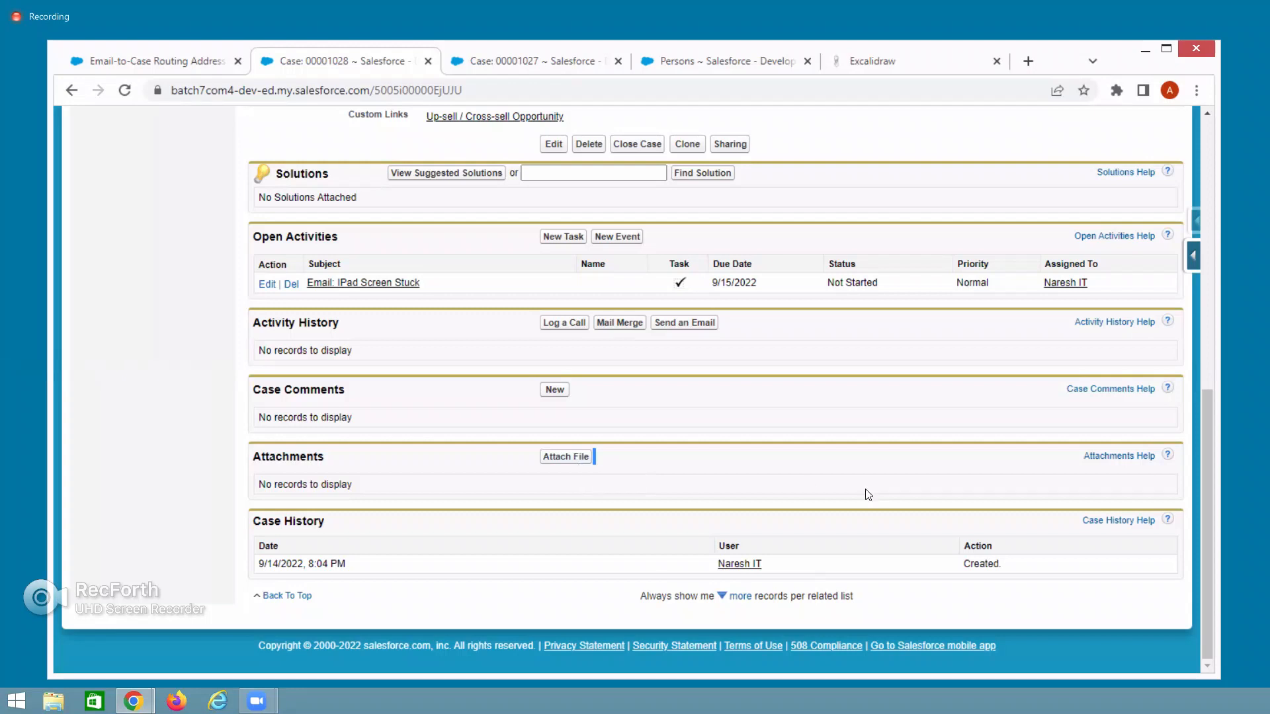
scroll(882, 496, "up", 10)
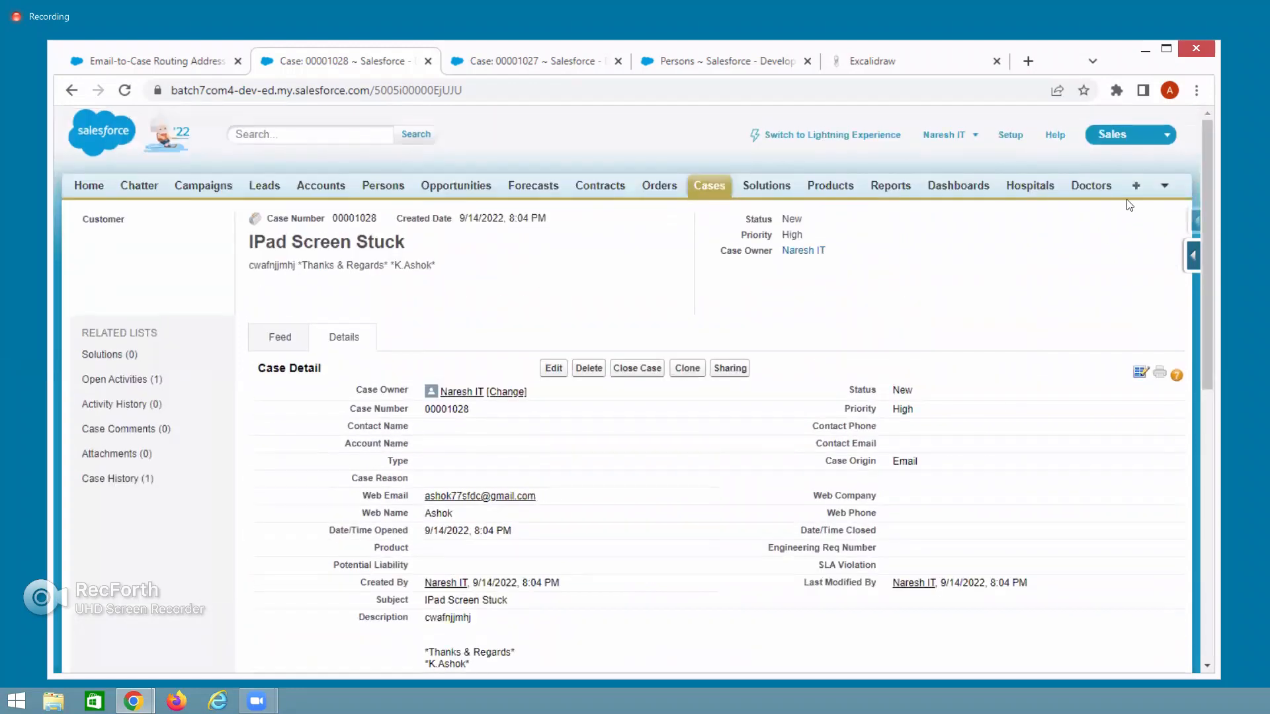
On the All Tabs page, search for 'File' to locate the Files tab.
left_click(1135, 186)
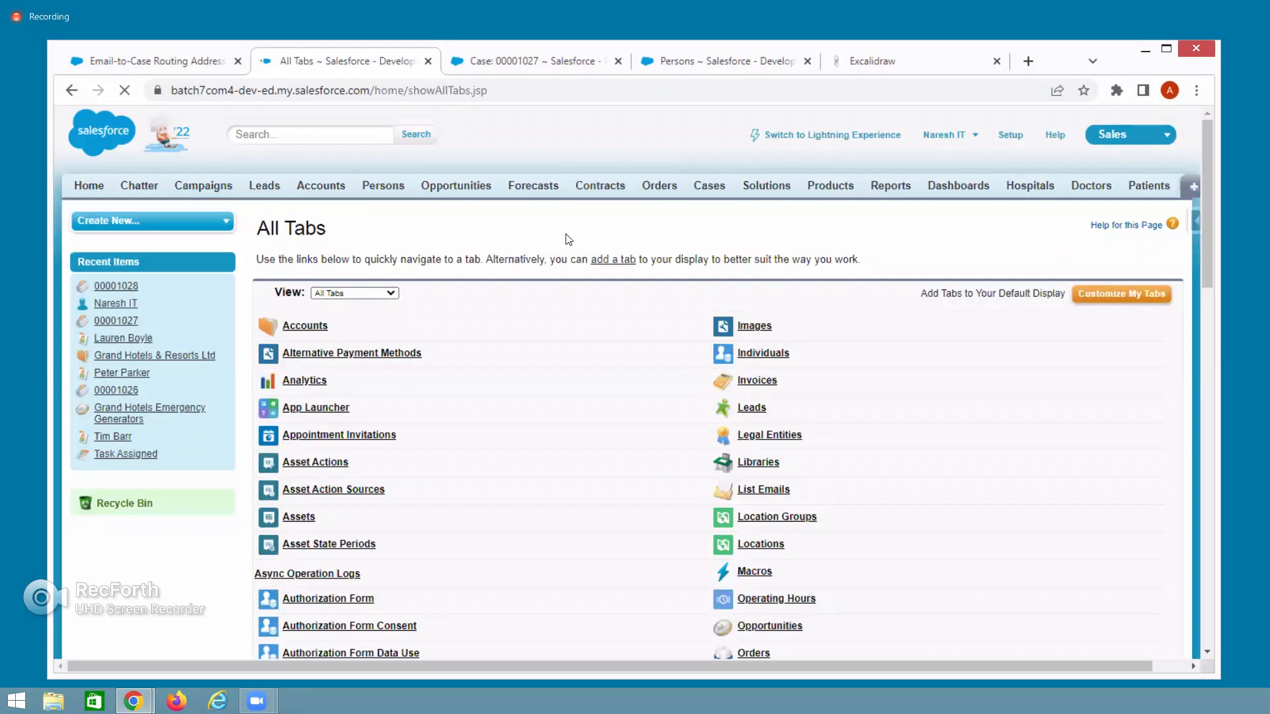
key("ctrl+f")
type("File")
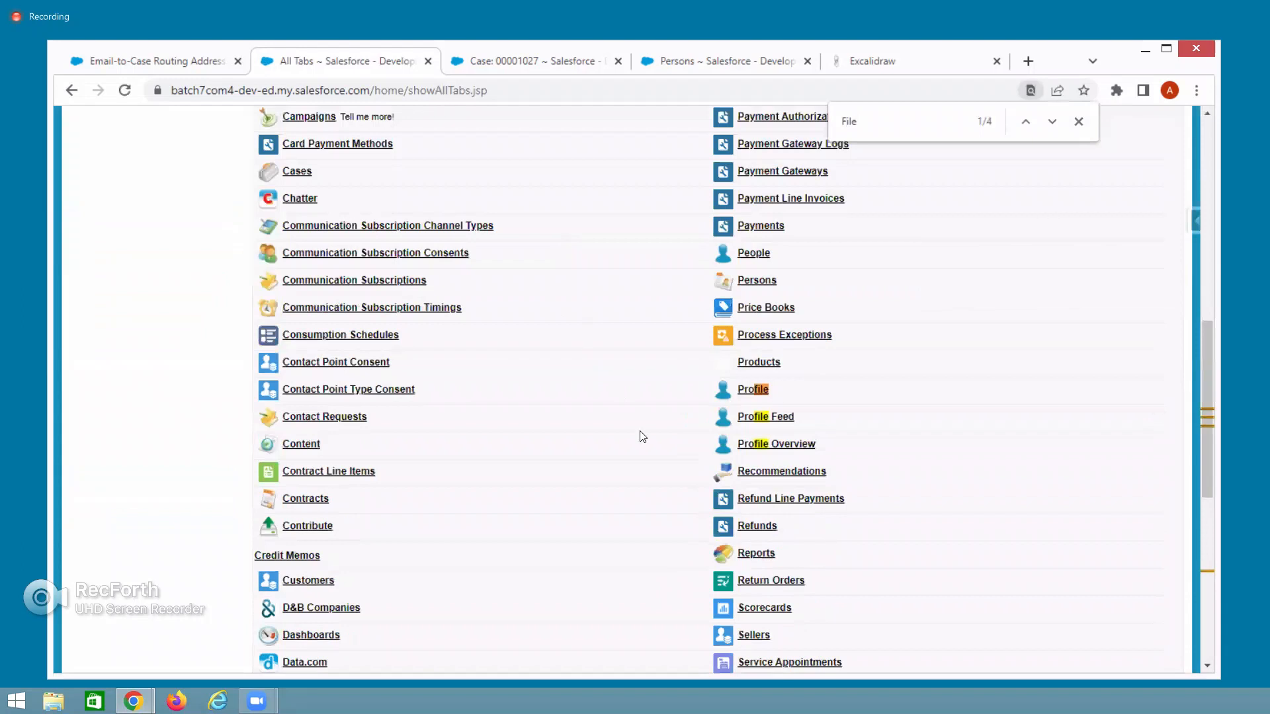
left_click(1057, 127)
left_click(1057, 127)
left_click(1057, 127)
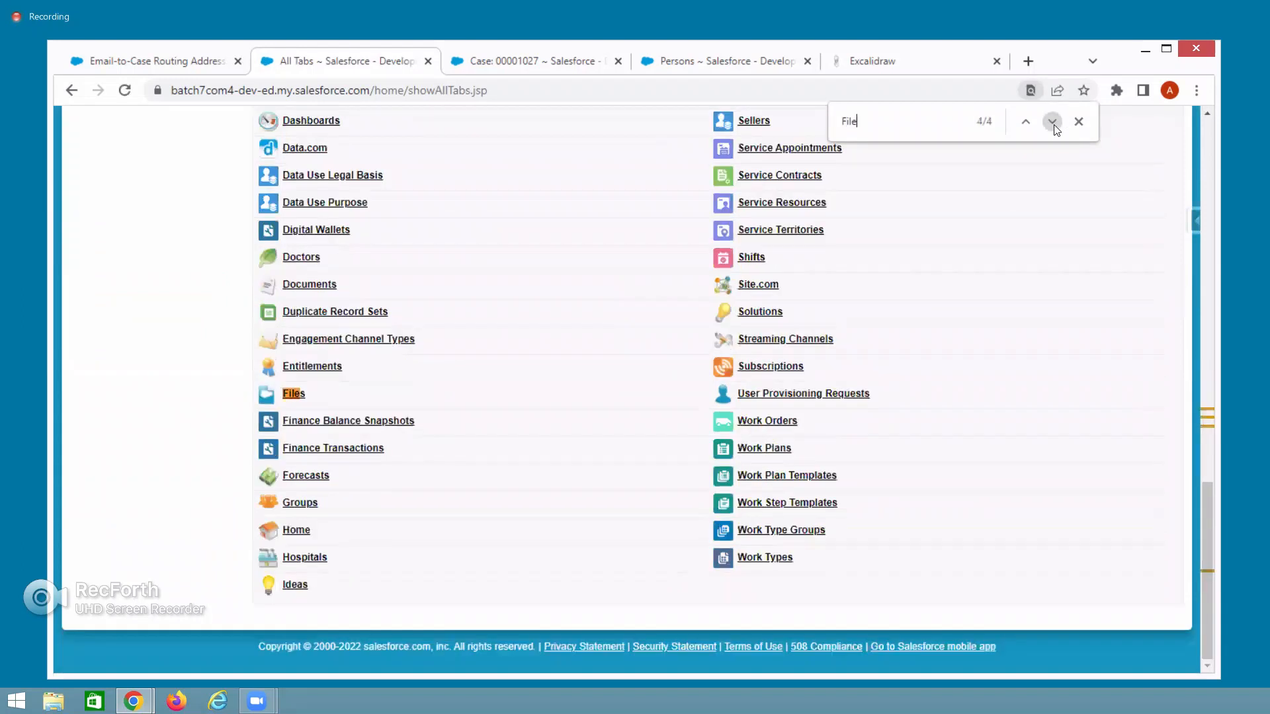
Open Files, show All Files including AccountData Update - Sheet1, then switch to Gmail.
left_click(293, 395)
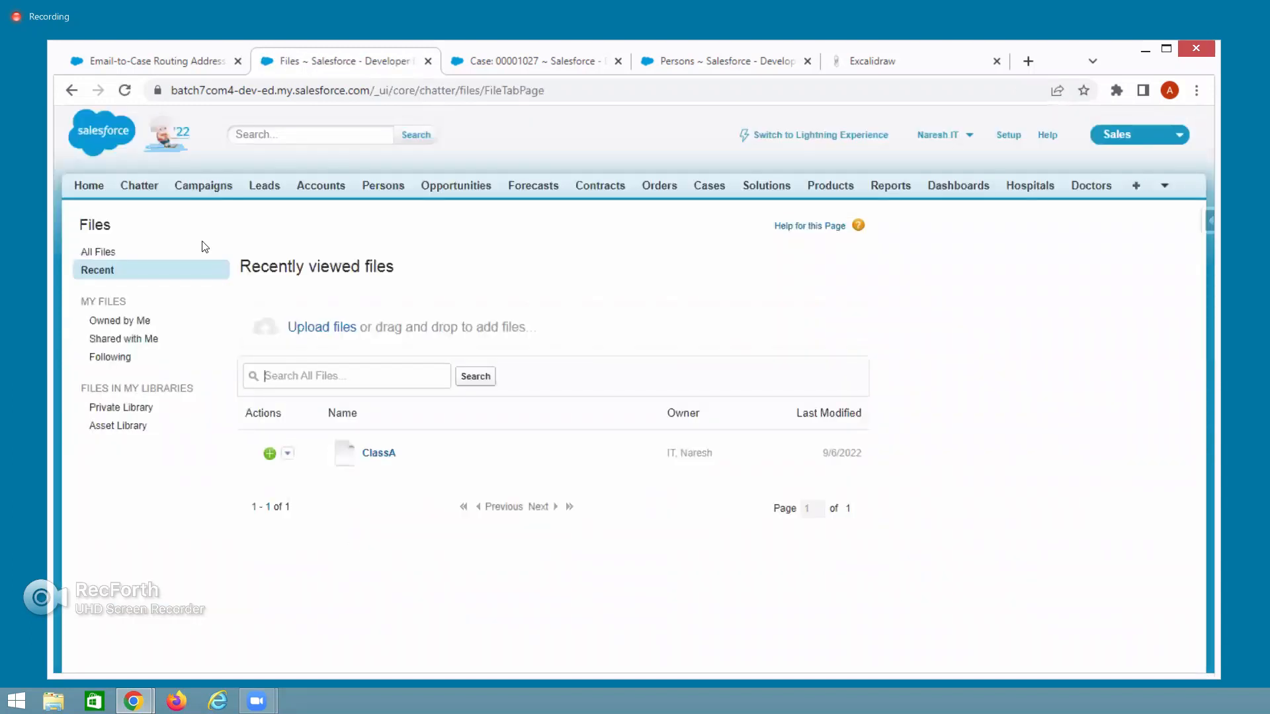
left_click(99, 252)
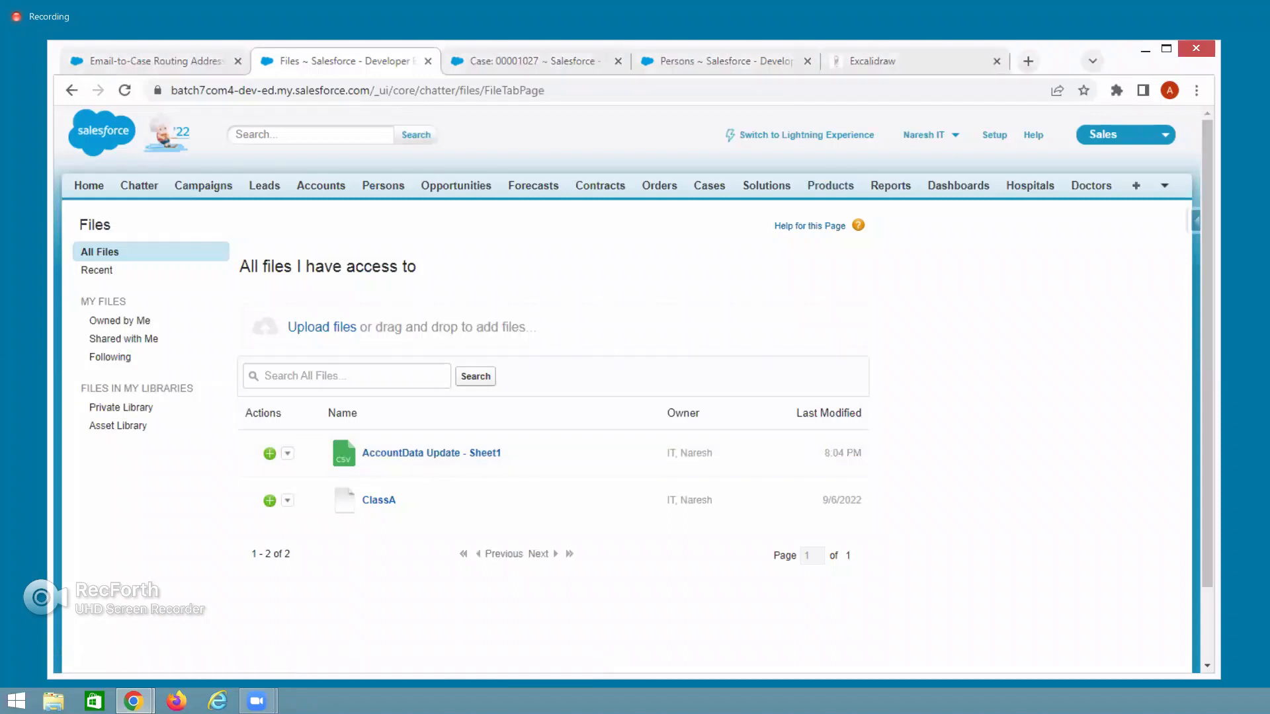
key("alt+Tab")
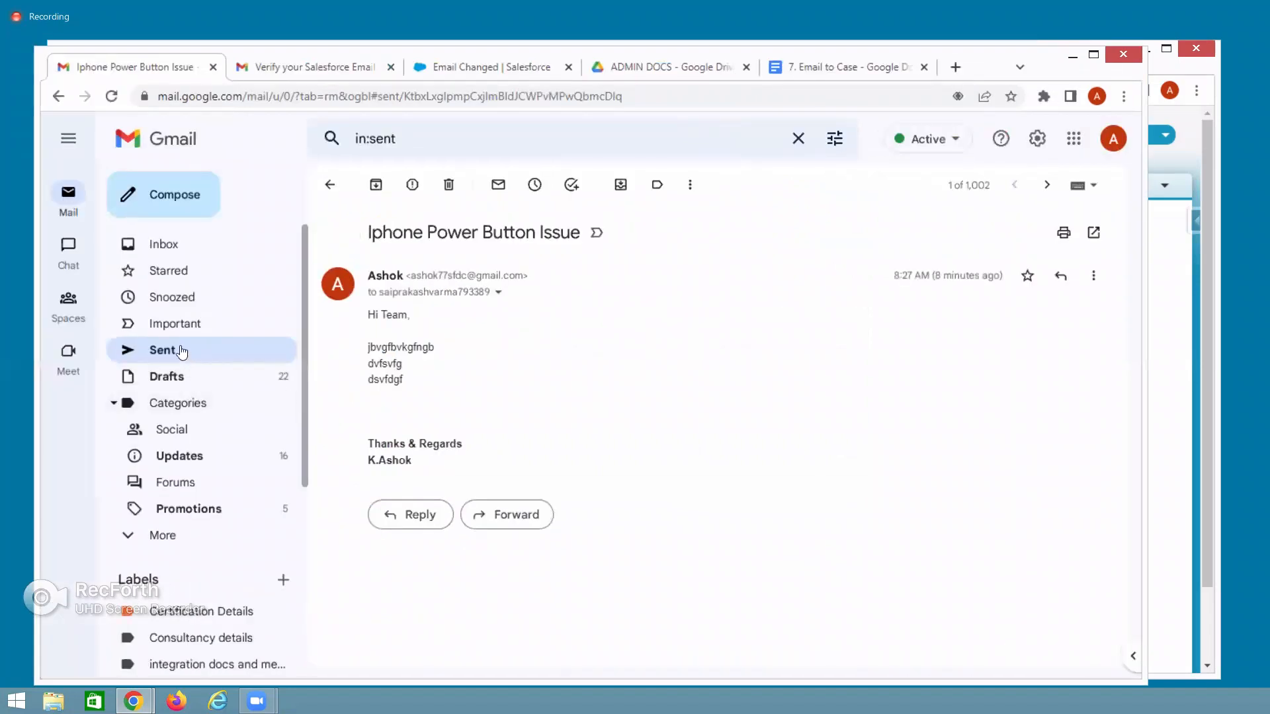
Check the IPad Screen Stuck message in Gmail's Sent folder, then minimize Gmail.
left_click(178, 350)
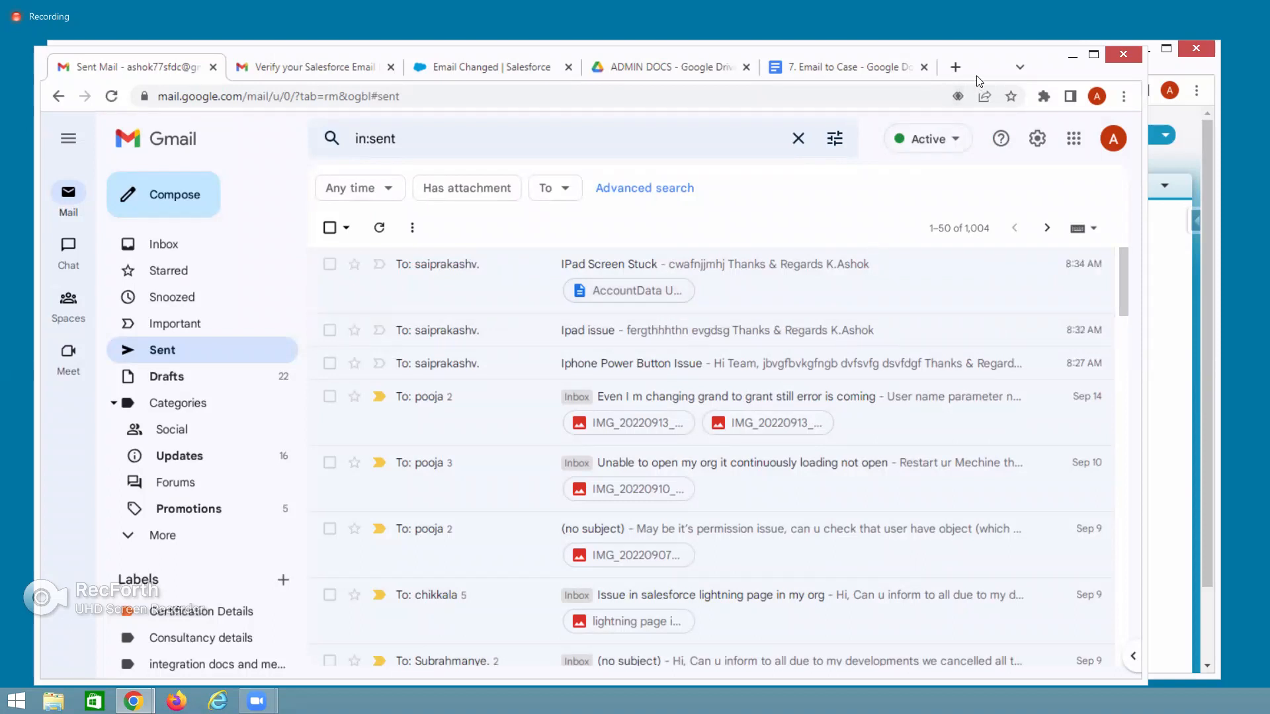
left_click(1073, 55)
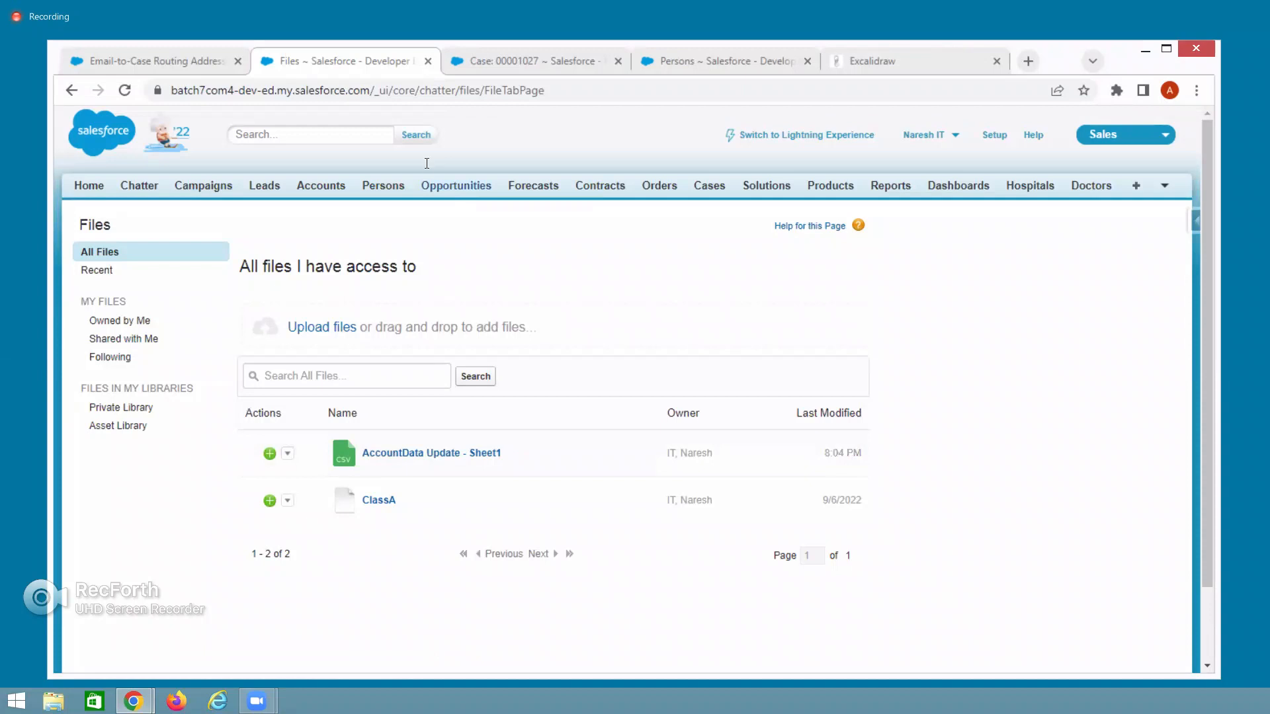
In the Case 00001027 tab, open case 00001028, IPad Screen Stuck, from Recent Cases.
left_click(533, 61)
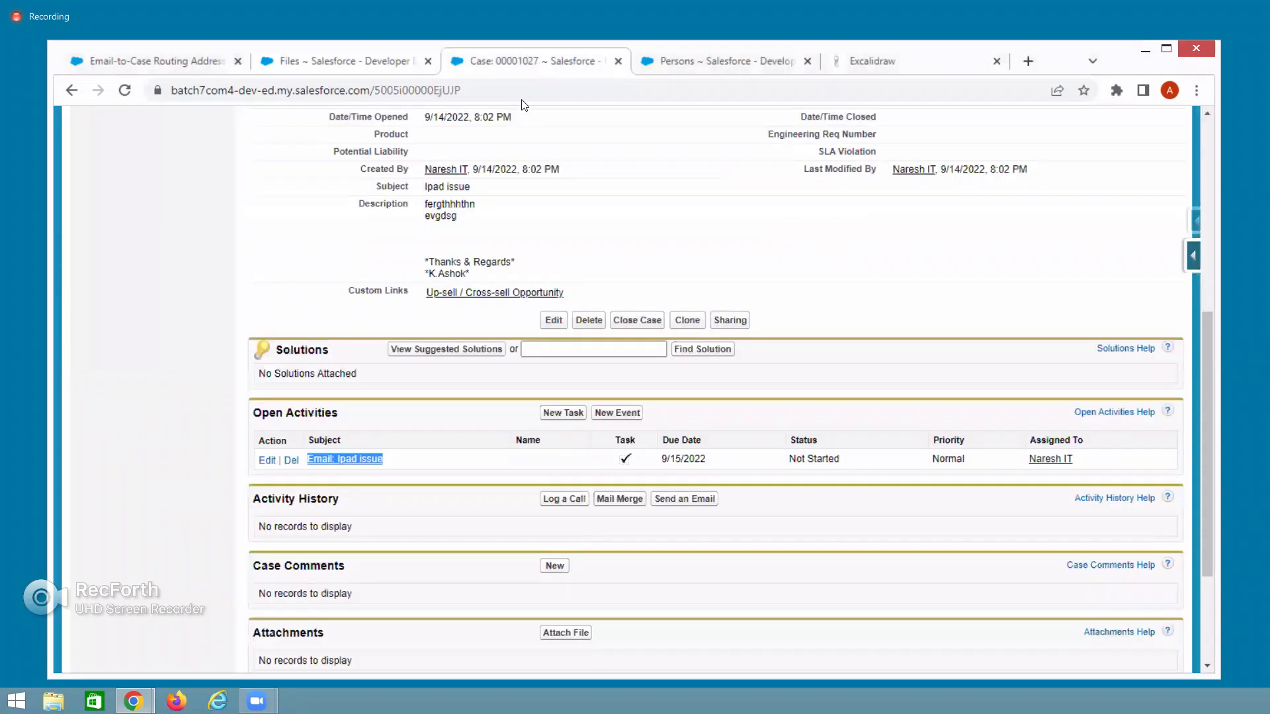
scroll(491, 461, "up", 4)
scroll(490, 461, "up", 2)
left_click(707, 189)
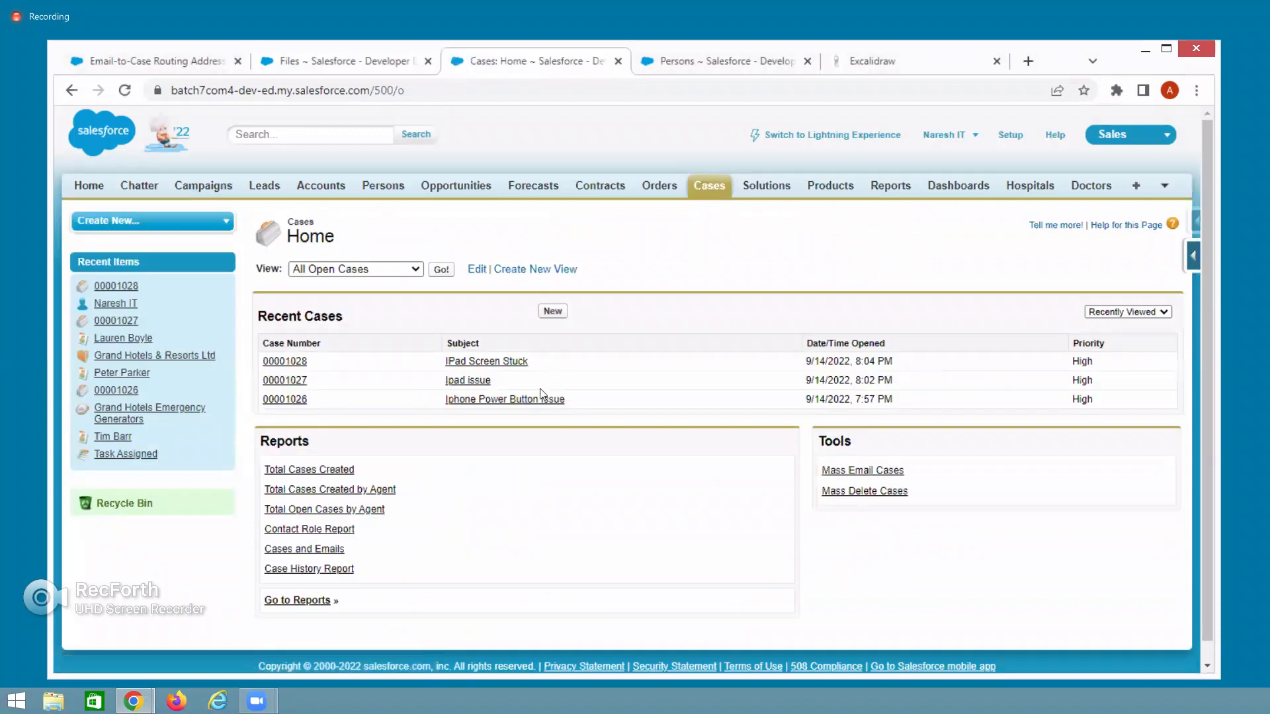
left_click(289, 362)
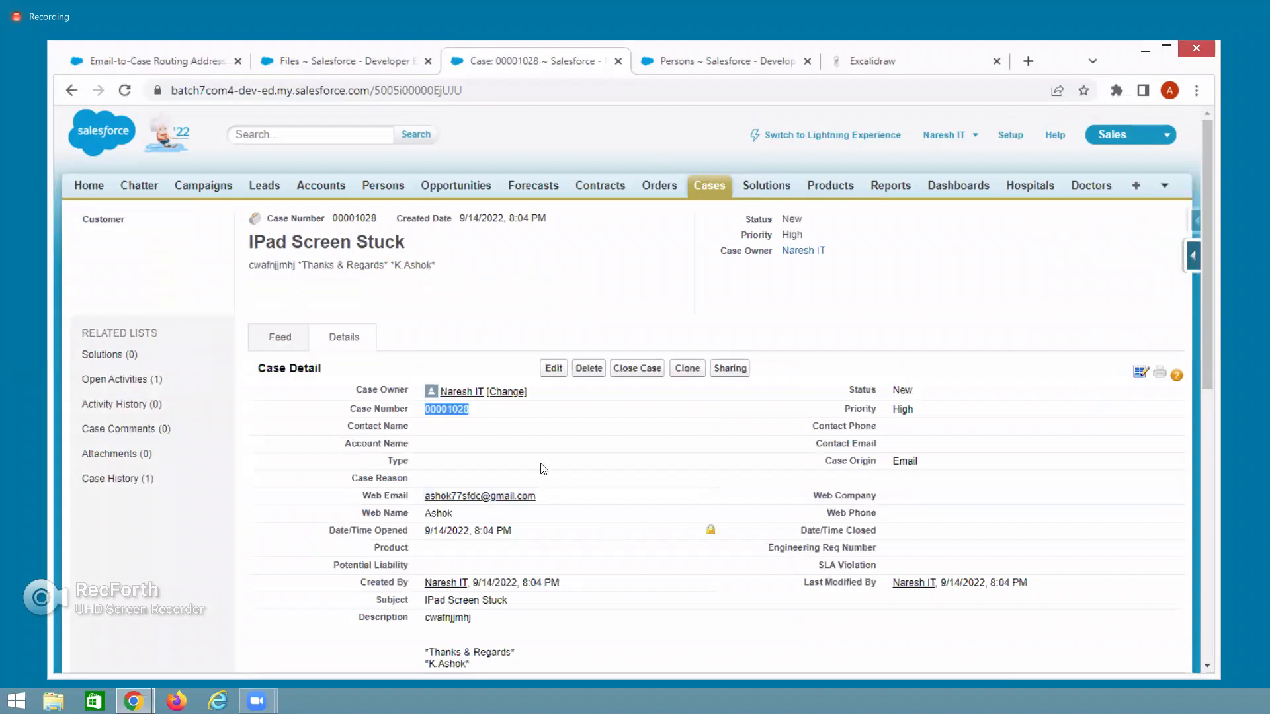
scroll(526, 430, "down", 10)
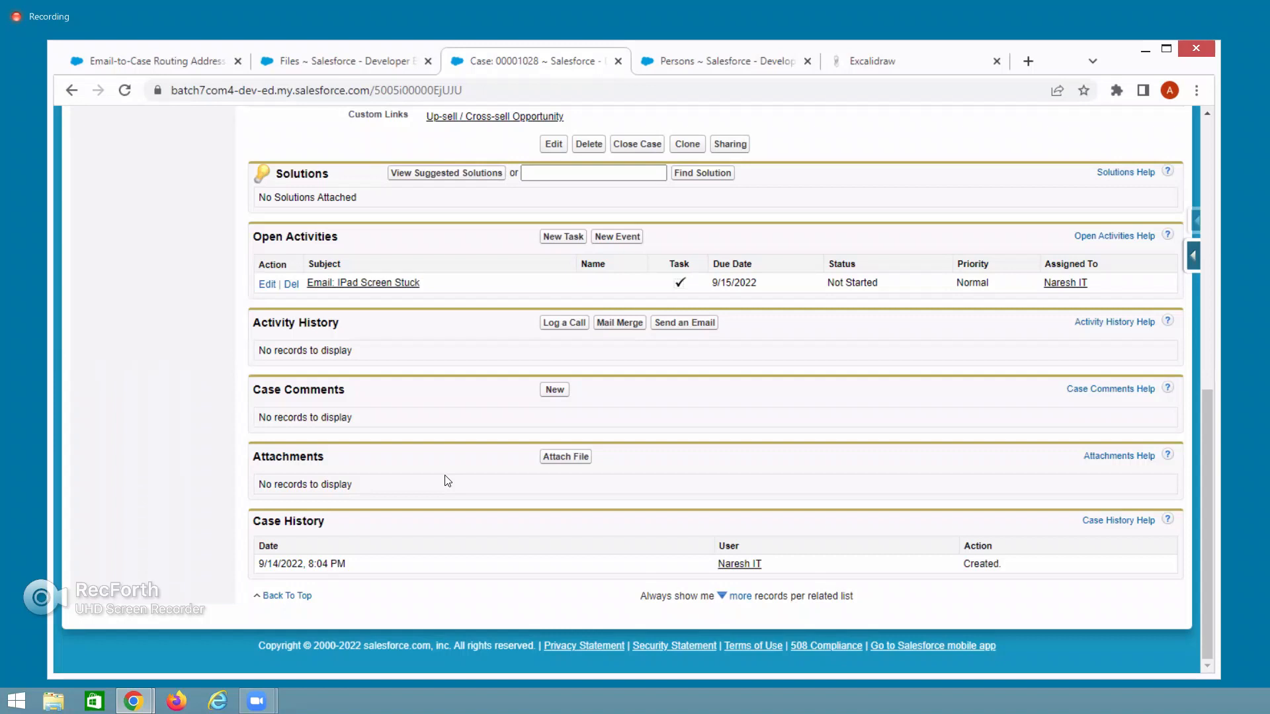
scroll(767, 382, "up", 10)
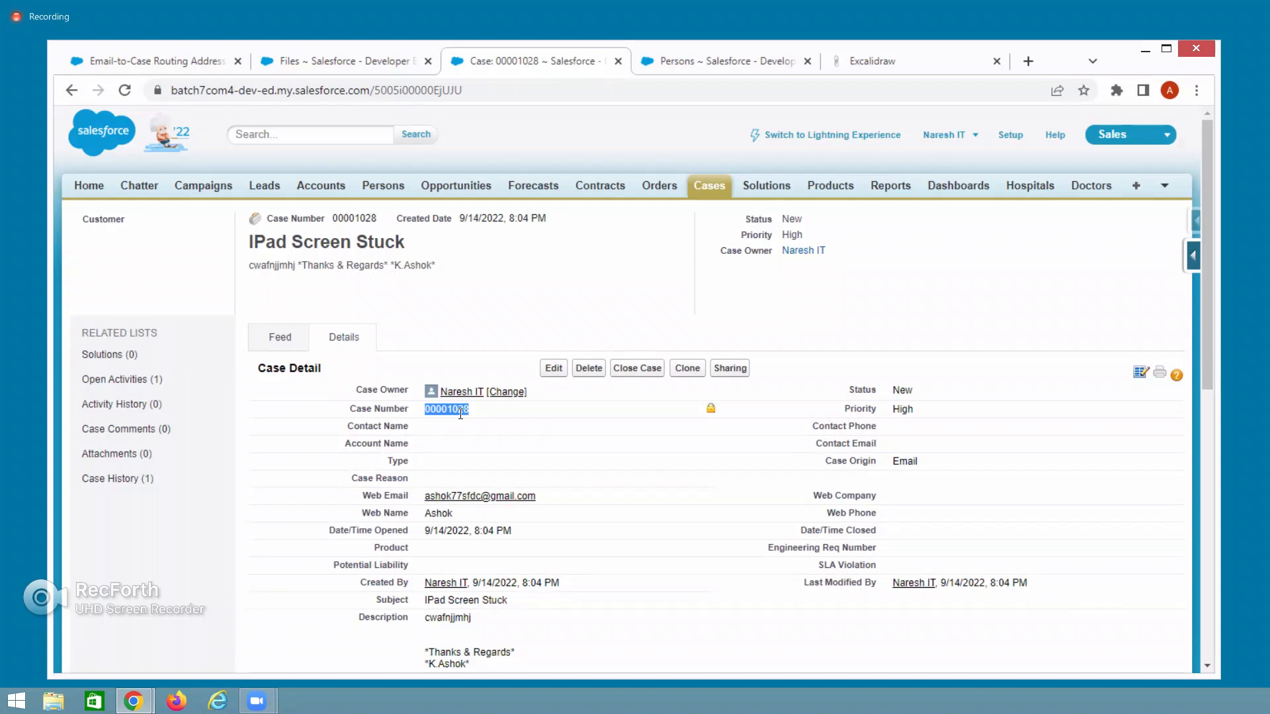
Switch case 00001028 to Lightning Experience and dismiss the admin notice and task notifications.
left_click(853, 137)
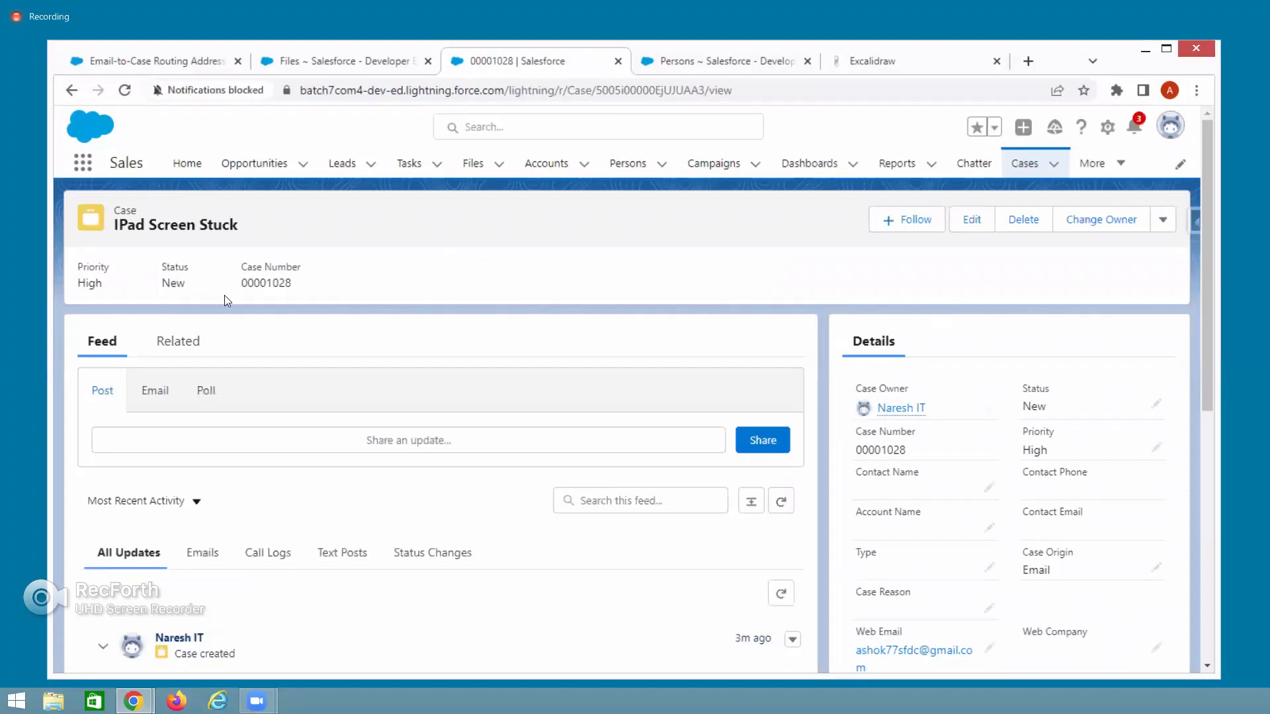
left_click_drag(238, 284, 317, 287)
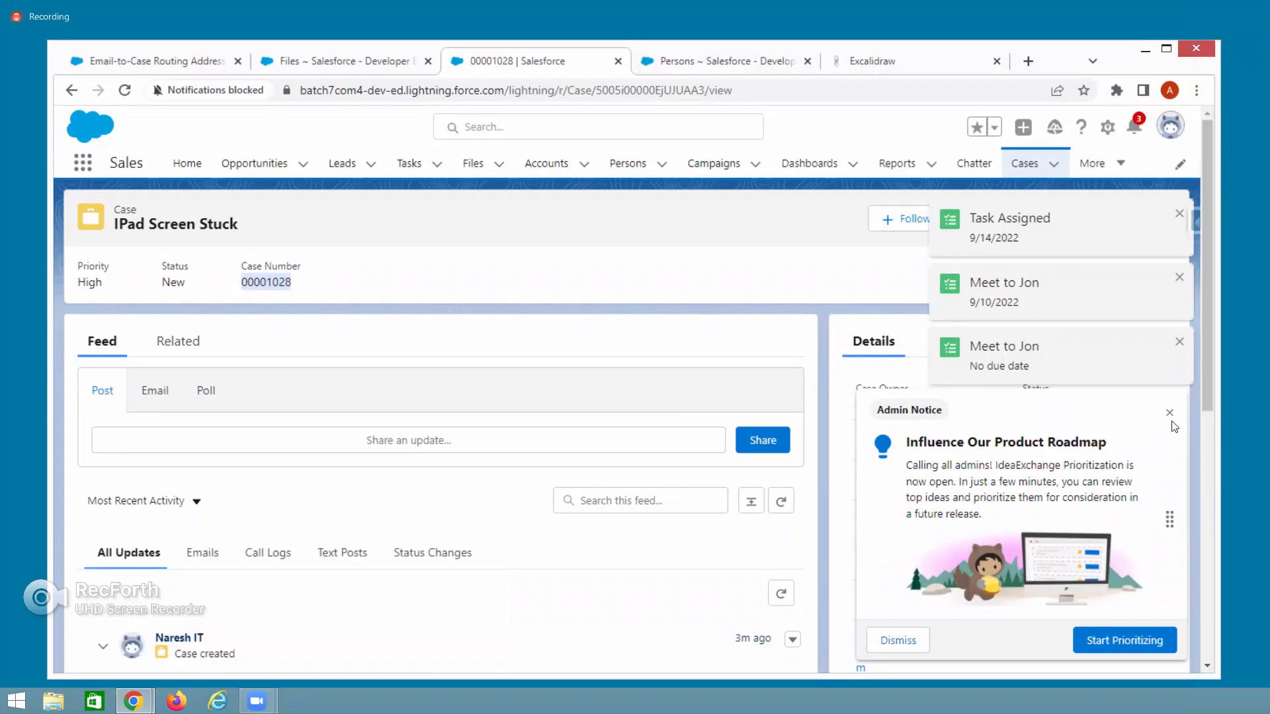
left_click(1170, 412)
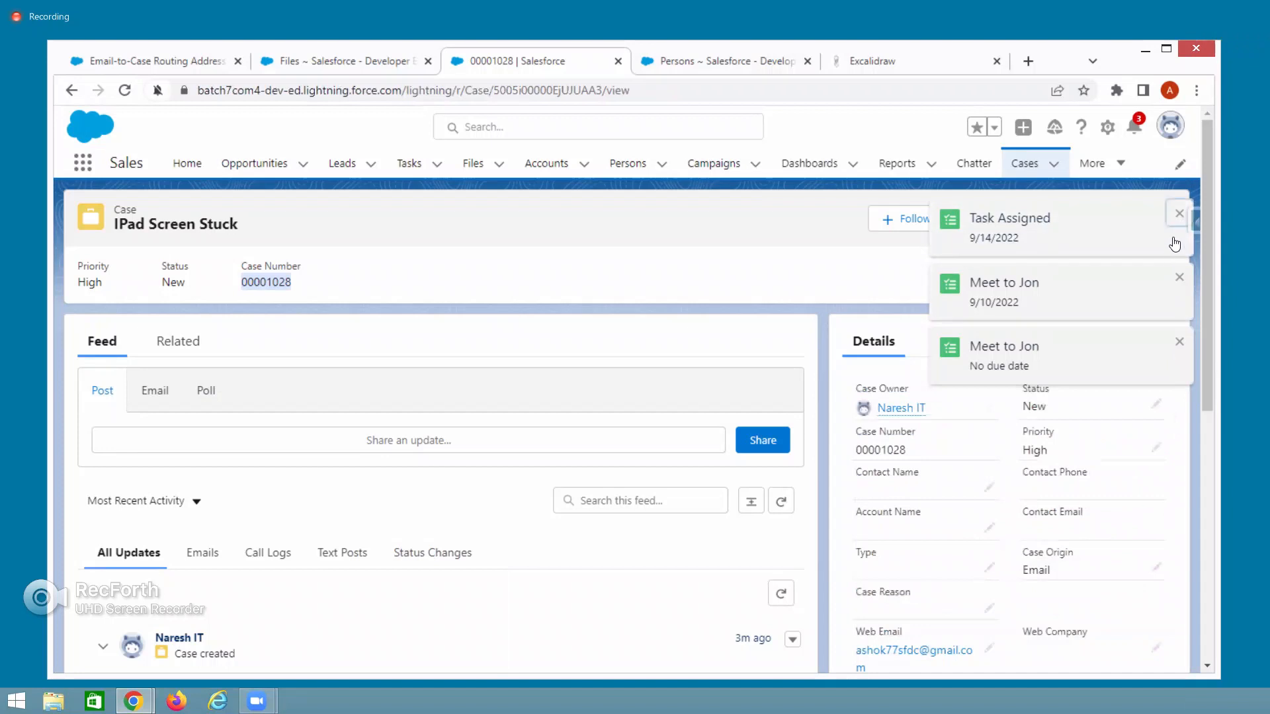
left_click(1178, 227)
left_click(1179, 276)
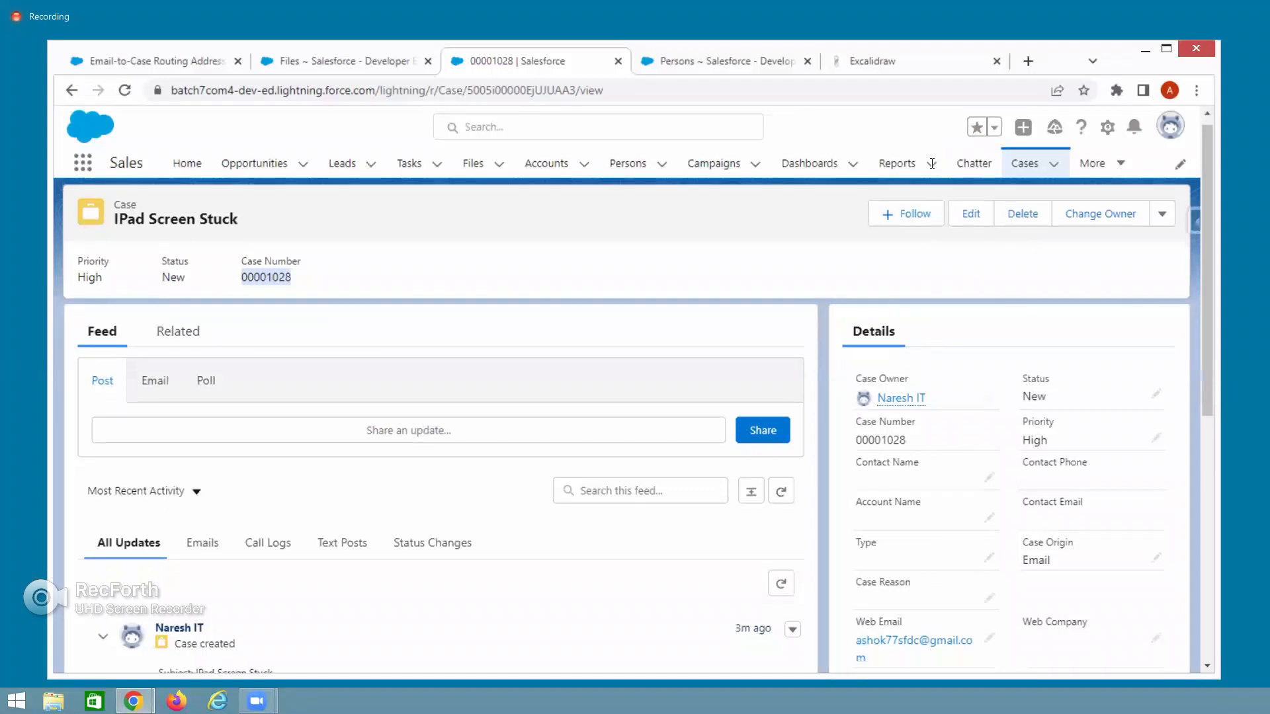
Review the subject and description, then show Related lists down to the AccountData Update - Sheet1 attachment.
scroll(939, 595, "down", 5)
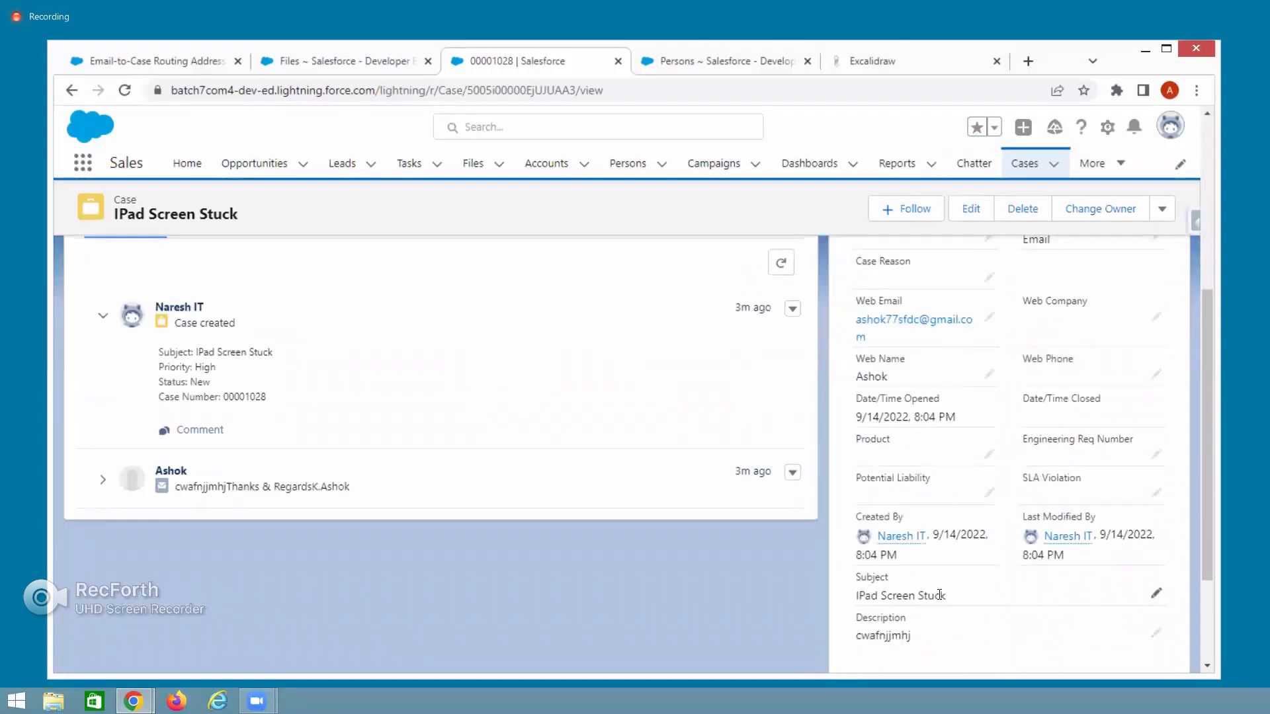
triple_click(966, 602)
scroll(921, 553, "down", 2)
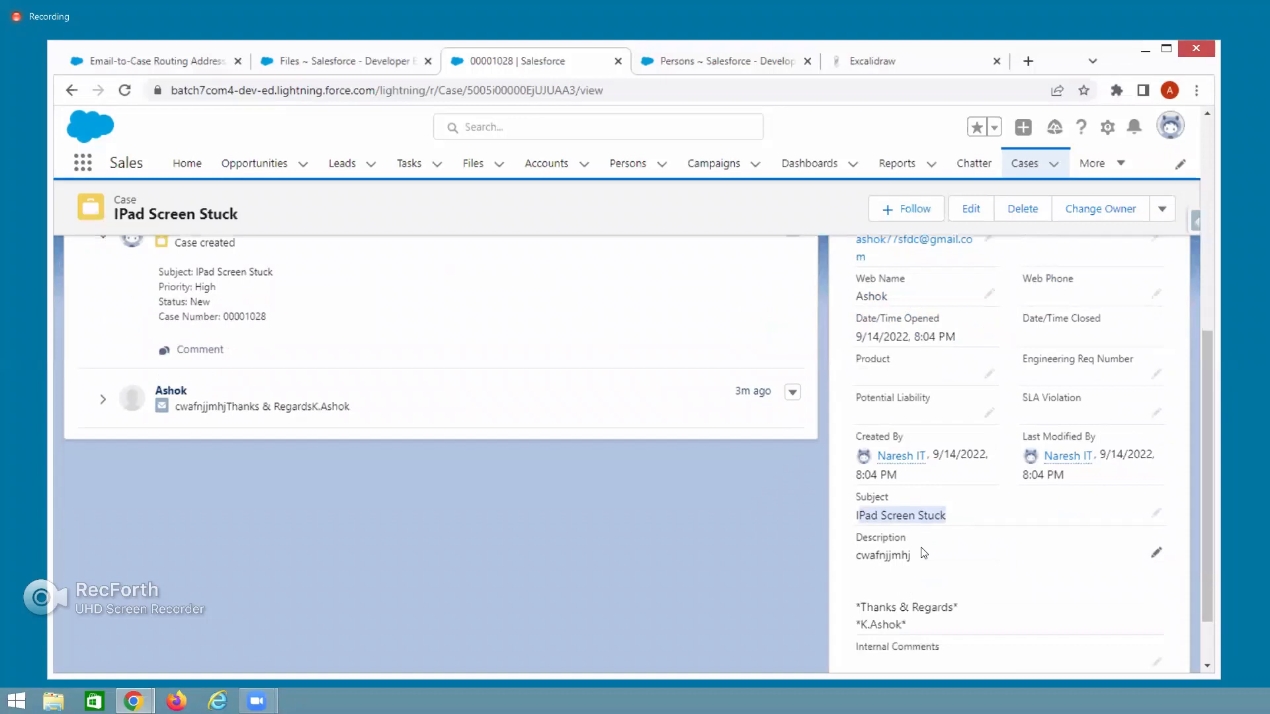
left_click_drag(859, 481, 914, 562)
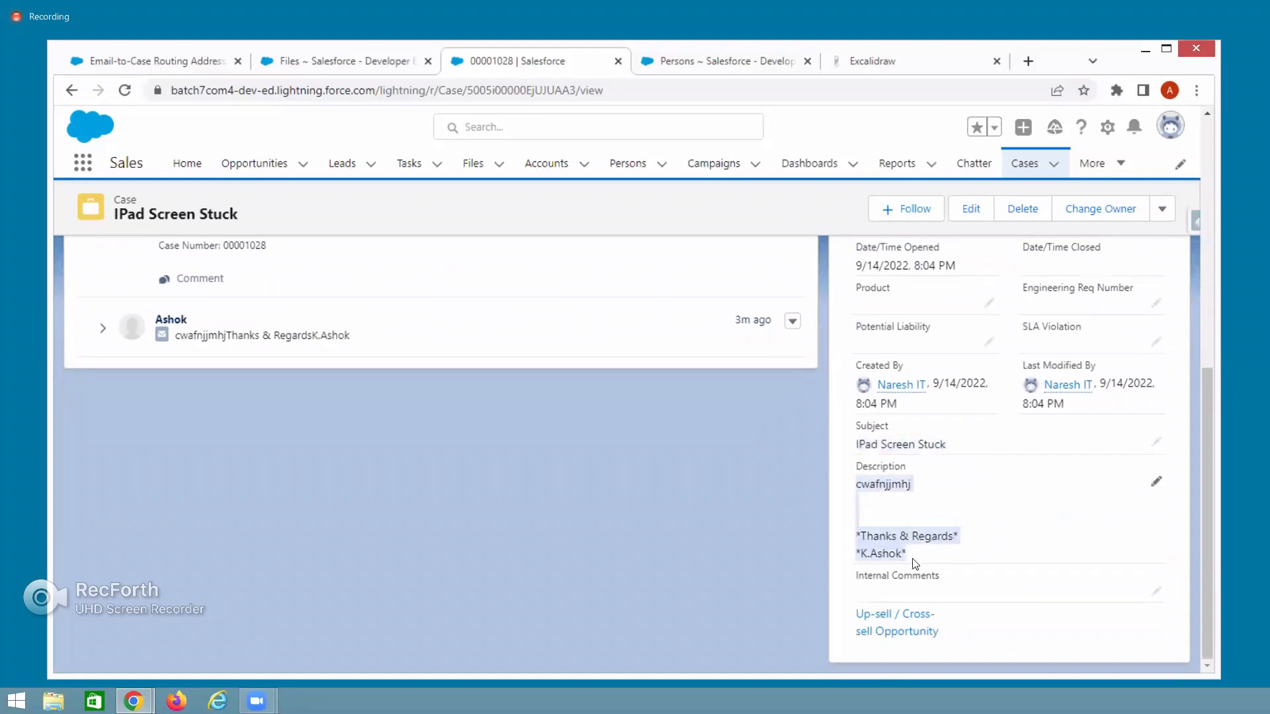
scroll(915, 563, "up", 6)
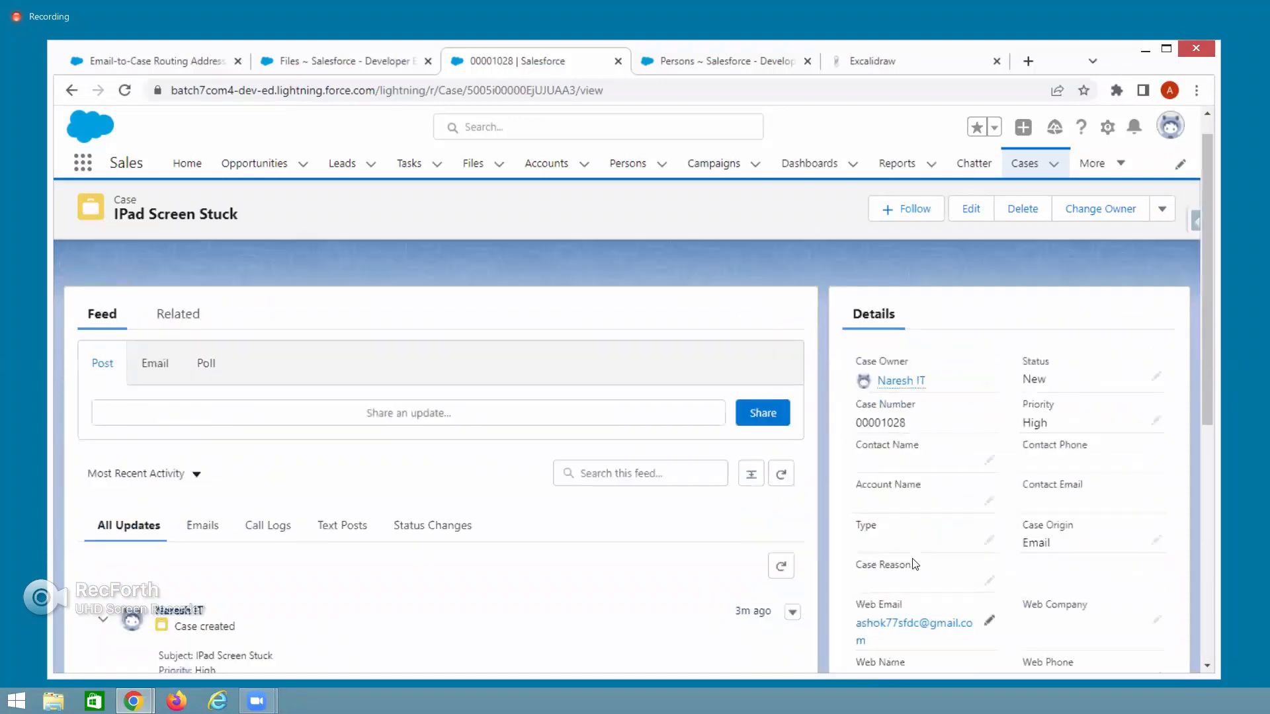
left_click(161, 342)
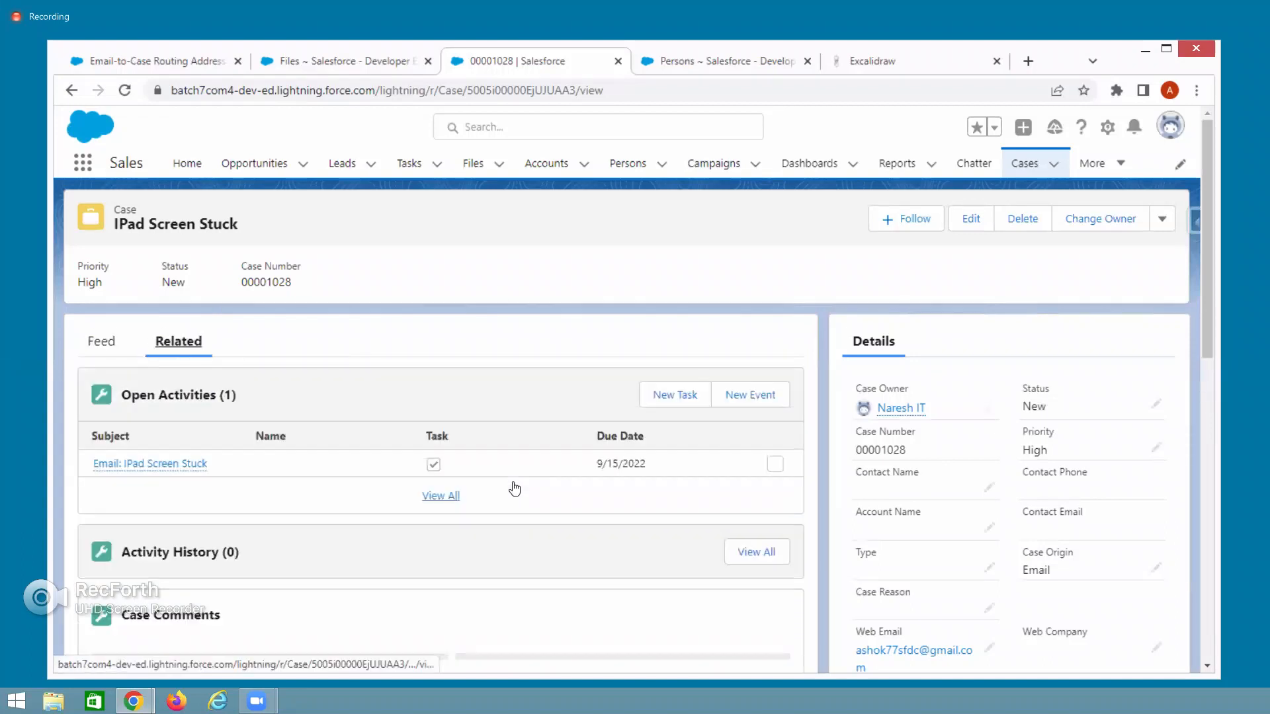
scroll(503, 486, "down", 1)
scroll(479, 479, "down", 2)
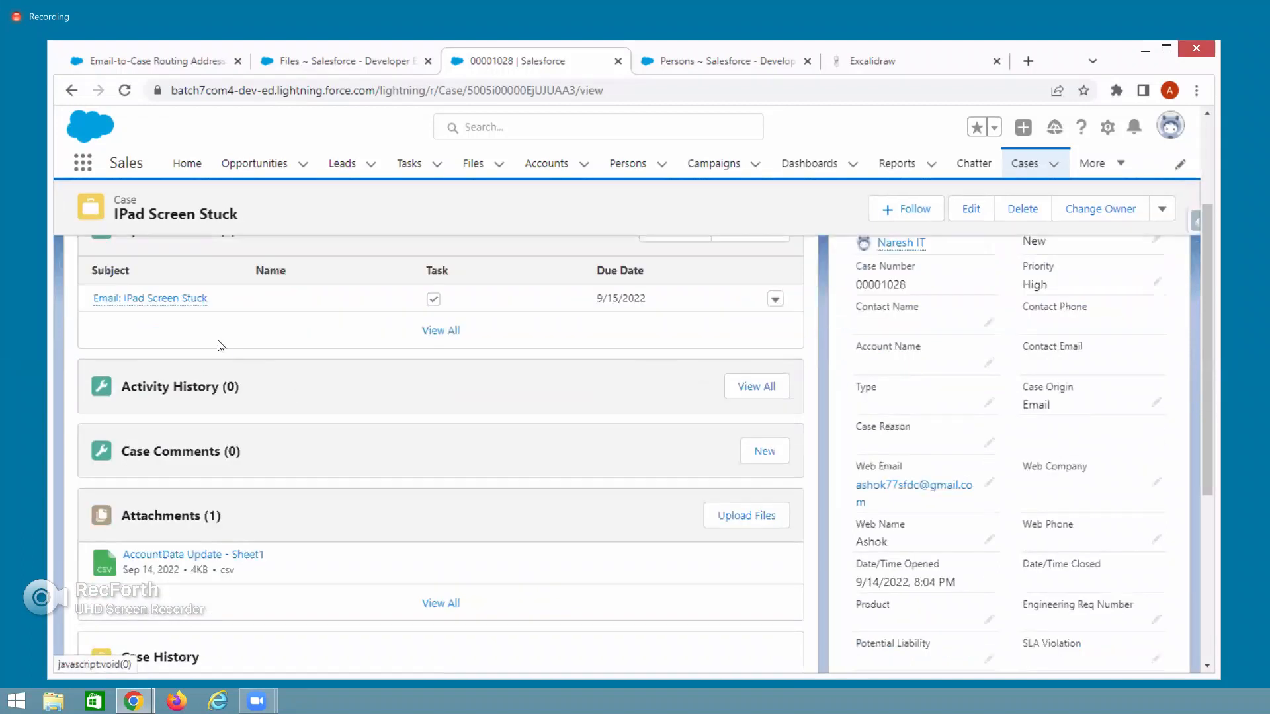
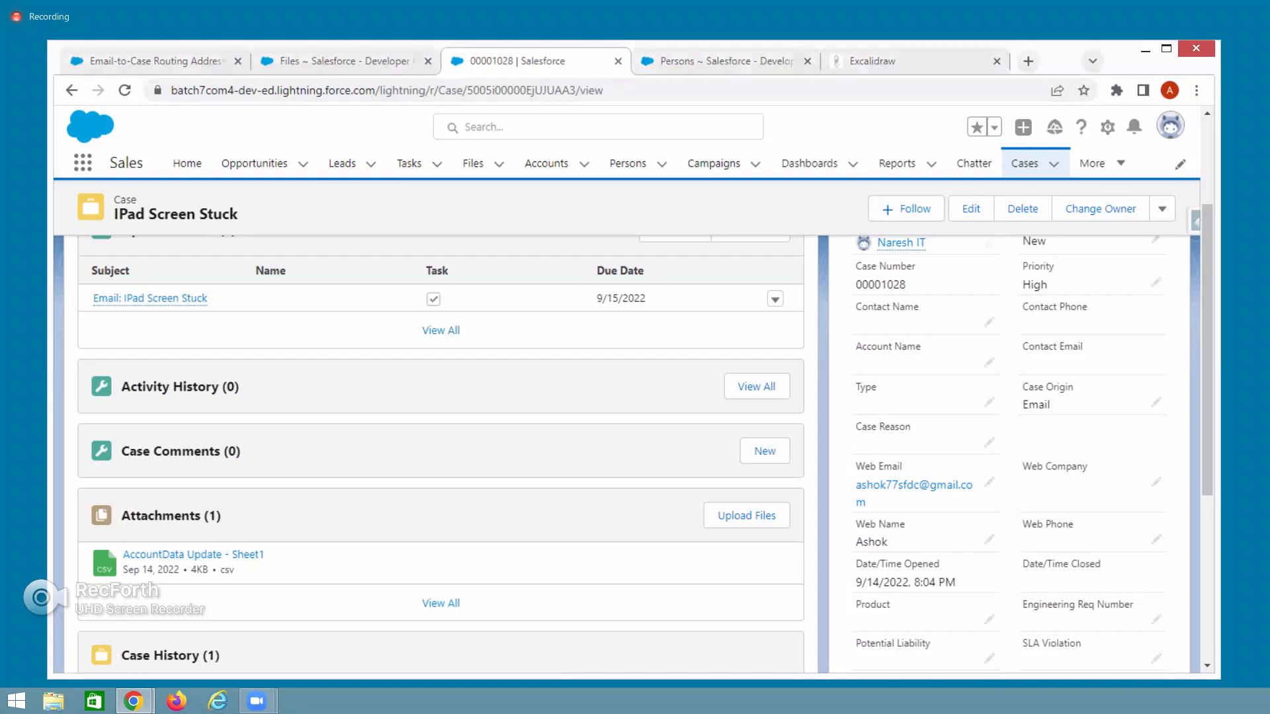
Switch to the Gmail window showing the sent IPad Screen Stuck email.
key("alt+Tab")
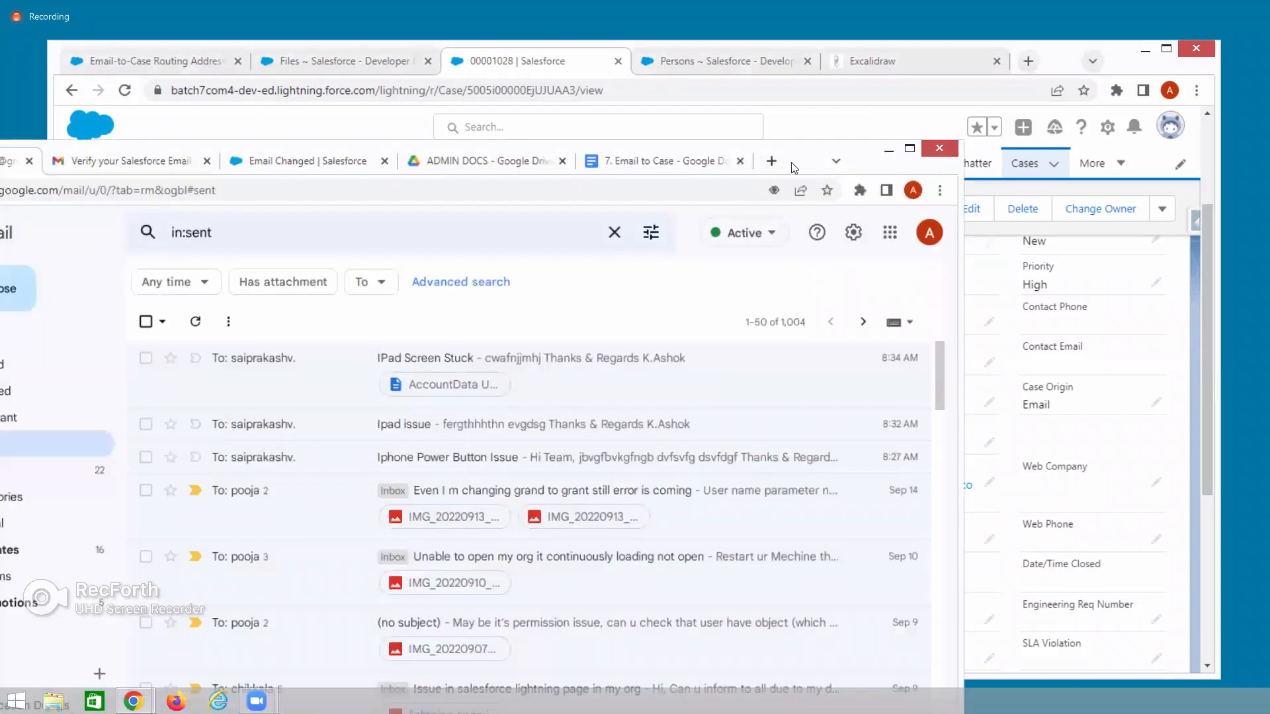
Move the Gmail window fully into view and discard a new compose draft.
left_click_drag(792, 164, 1060, 154)
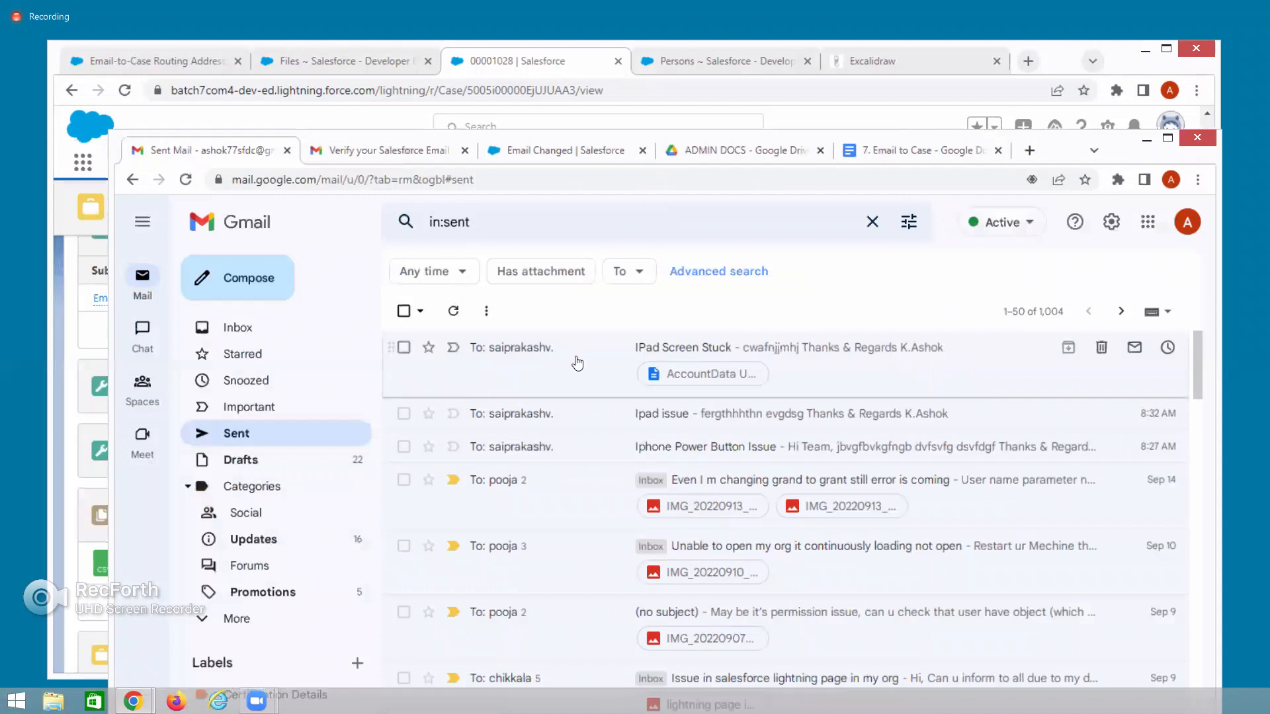
left_click(248, 284)
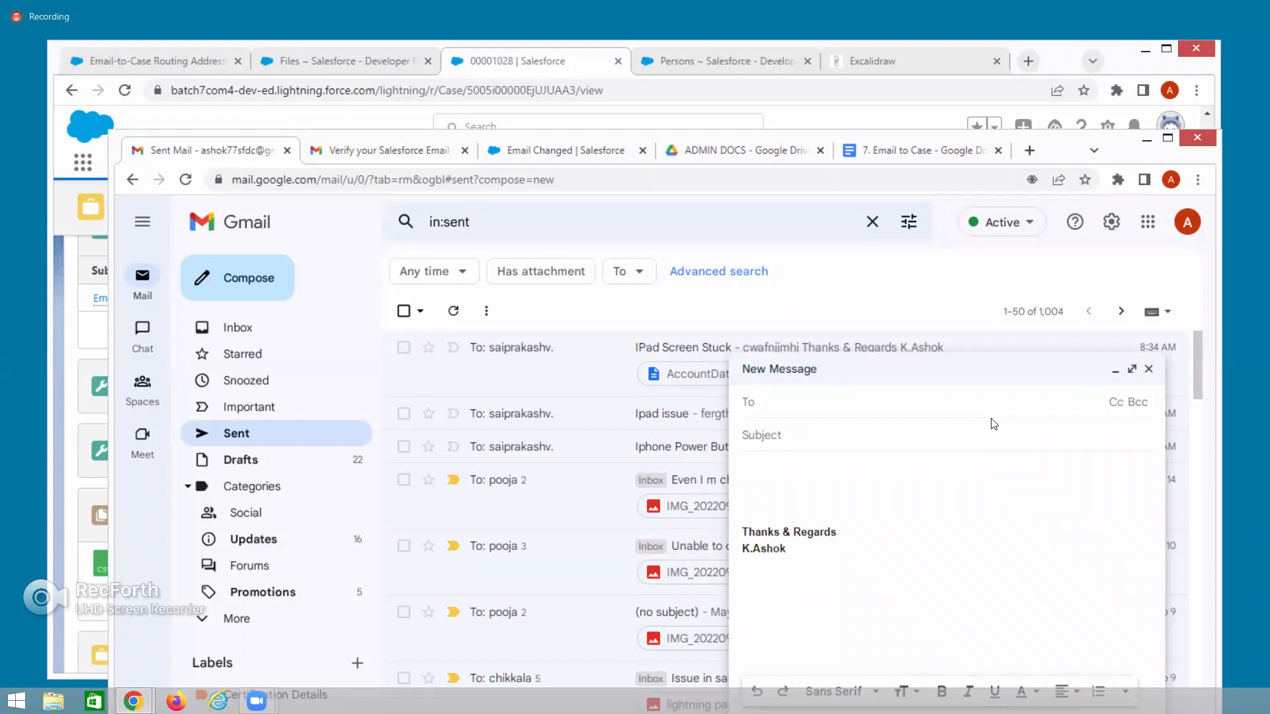
left_click(1148, 368)
left_click(1111, 223)
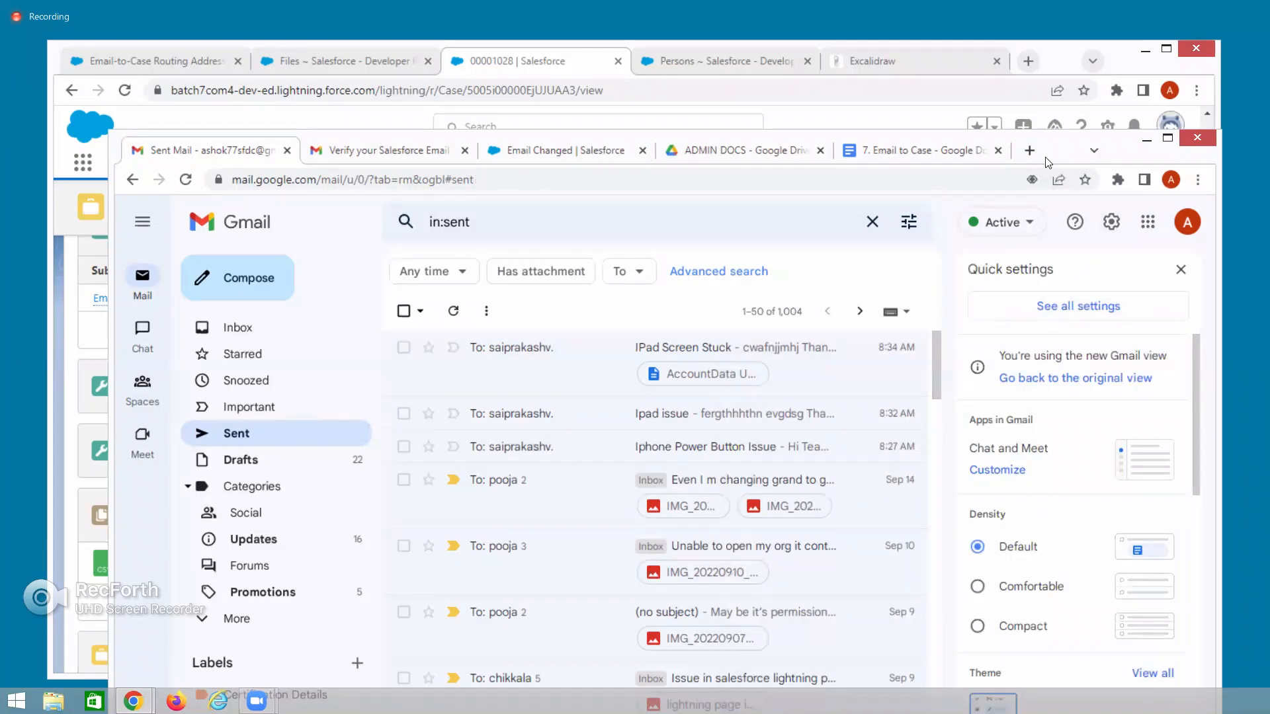
Open the Verify your Salesforce Email Routing Address message and check the signed-in account's address.
left_click(372, 152)
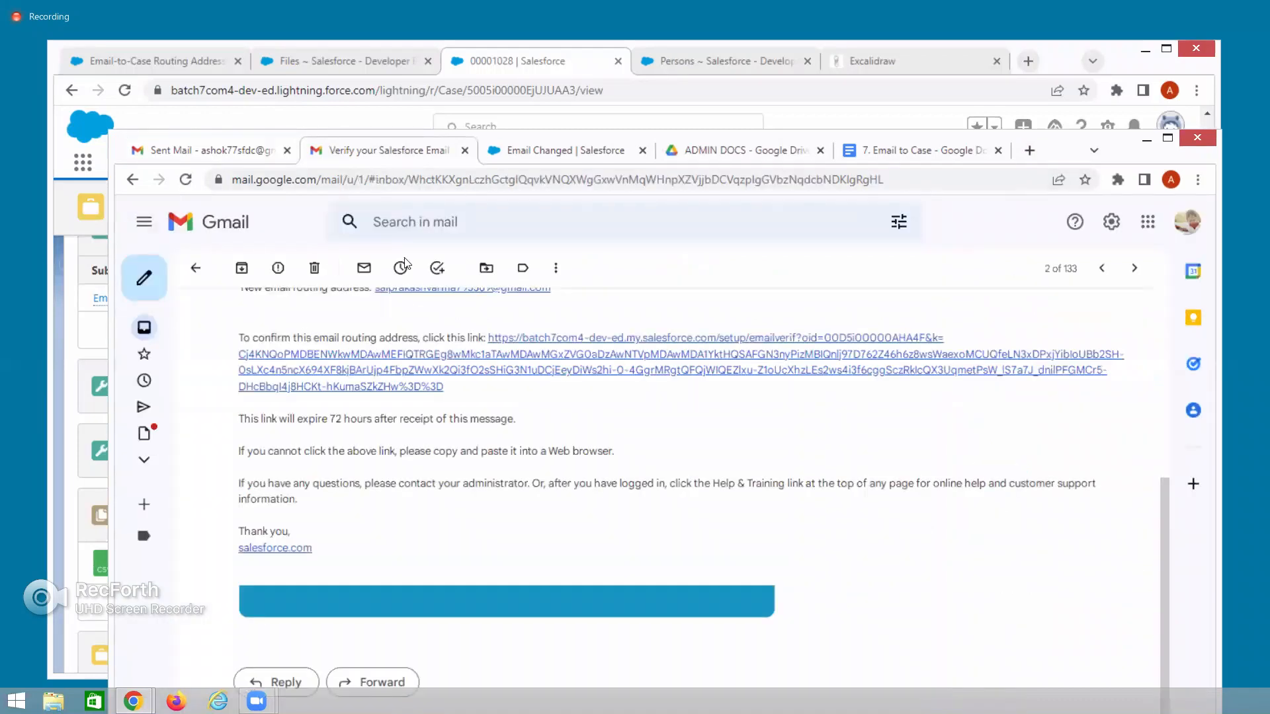
scroll(661, 264, "up", 5)
left_click(1184, 230)
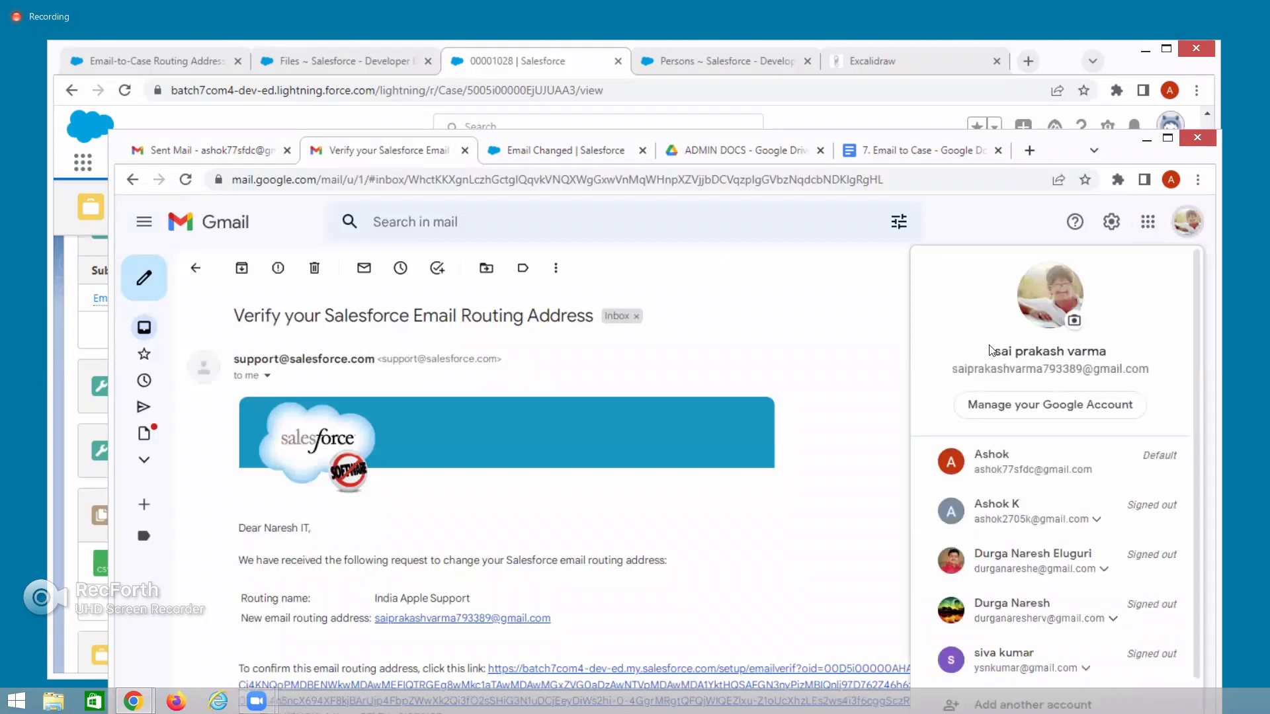
left_click_drag(952, 370, 1168, 380)
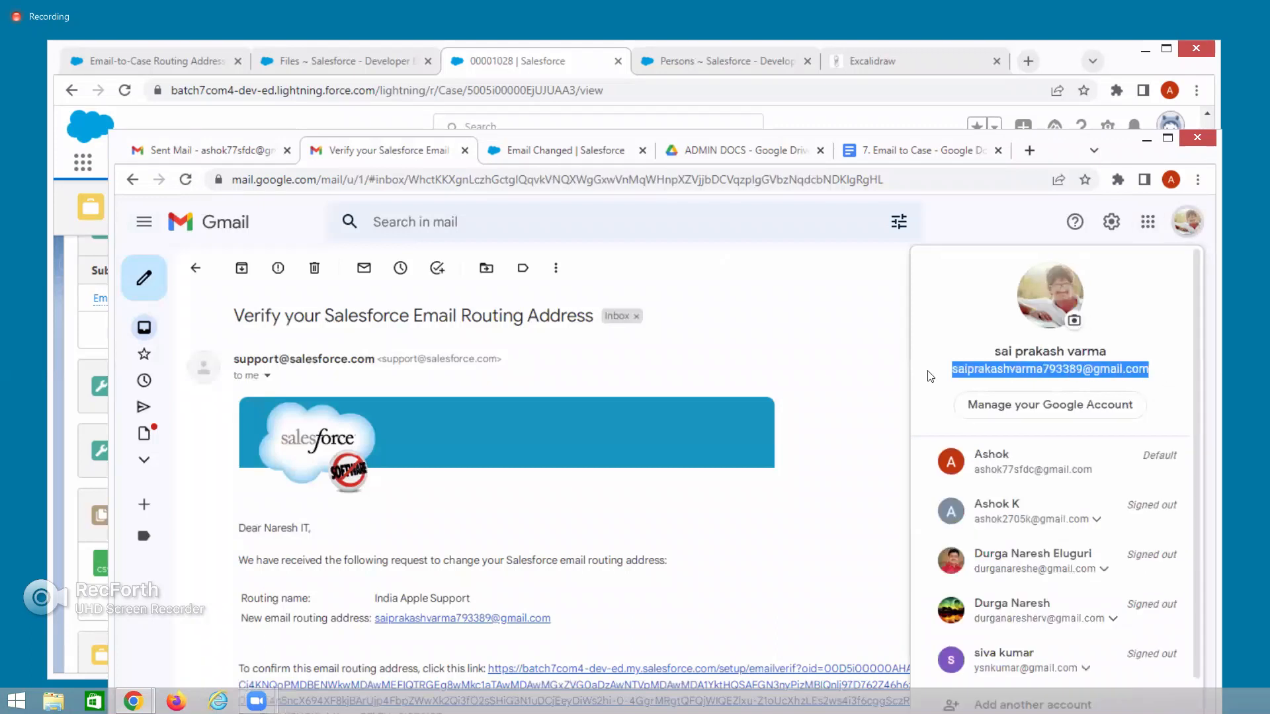
left_click(853, 371)
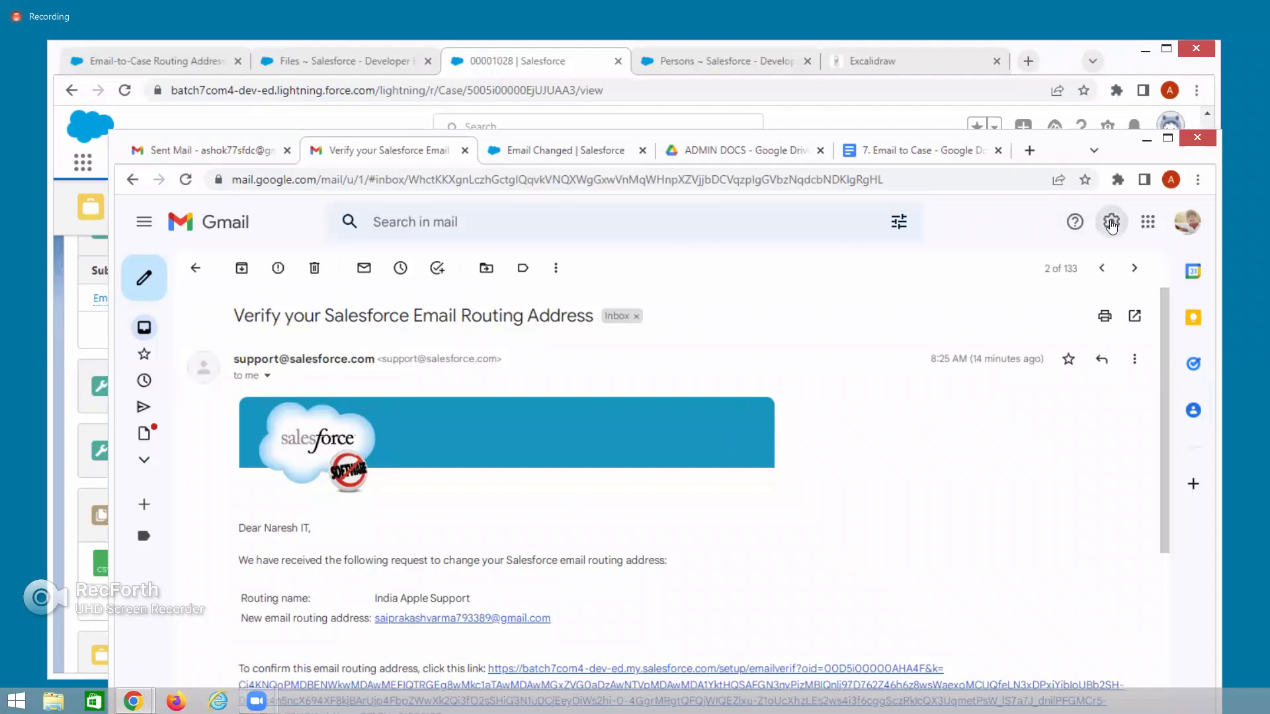
Reach Add a forwarding address under Gmail's Forwarding and POP/IMAP settings, then return to Salesforce.
left_click(1112, 223)
left_click(1035, 310)
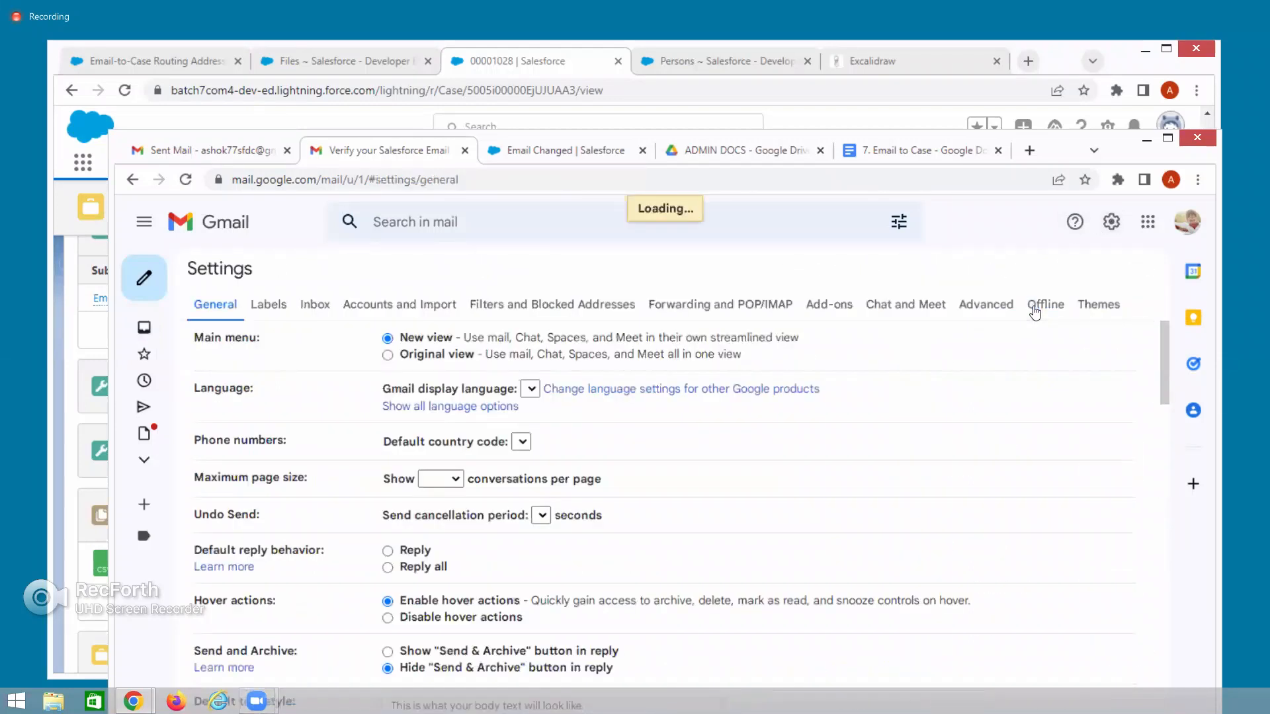
left_click(695, 308)
left_click(449, 338)
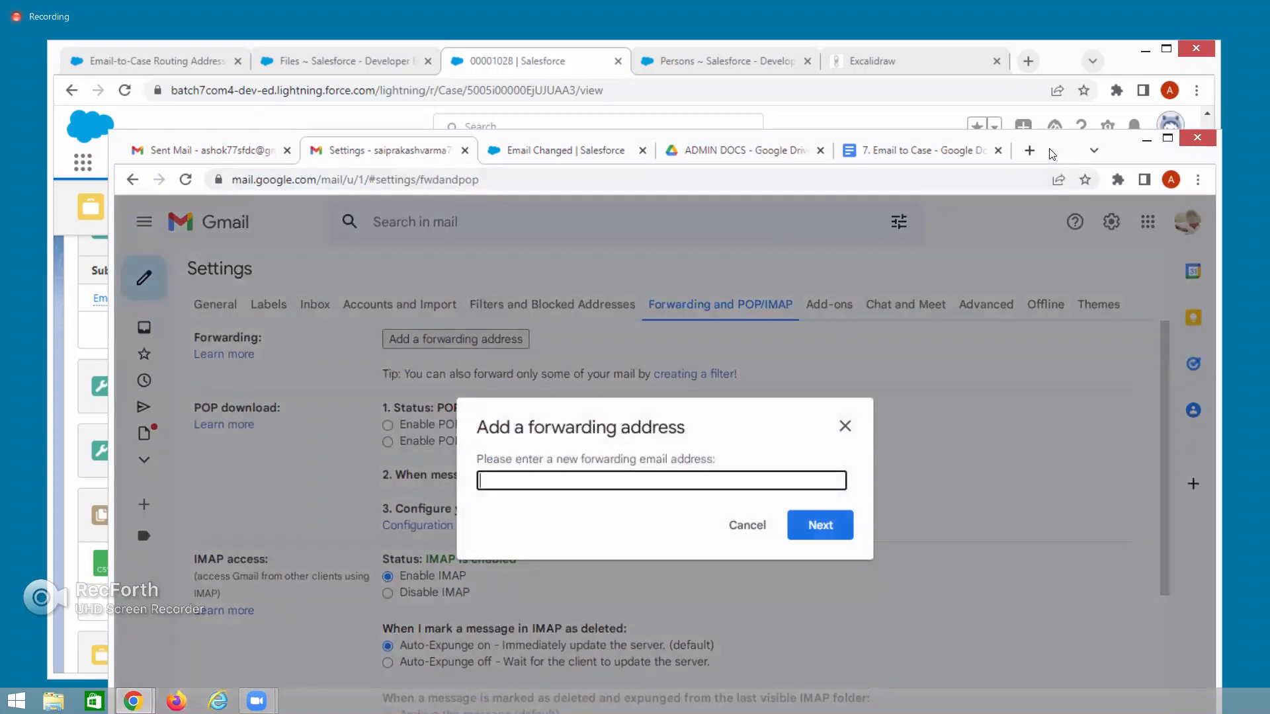
left_click(91, 235)
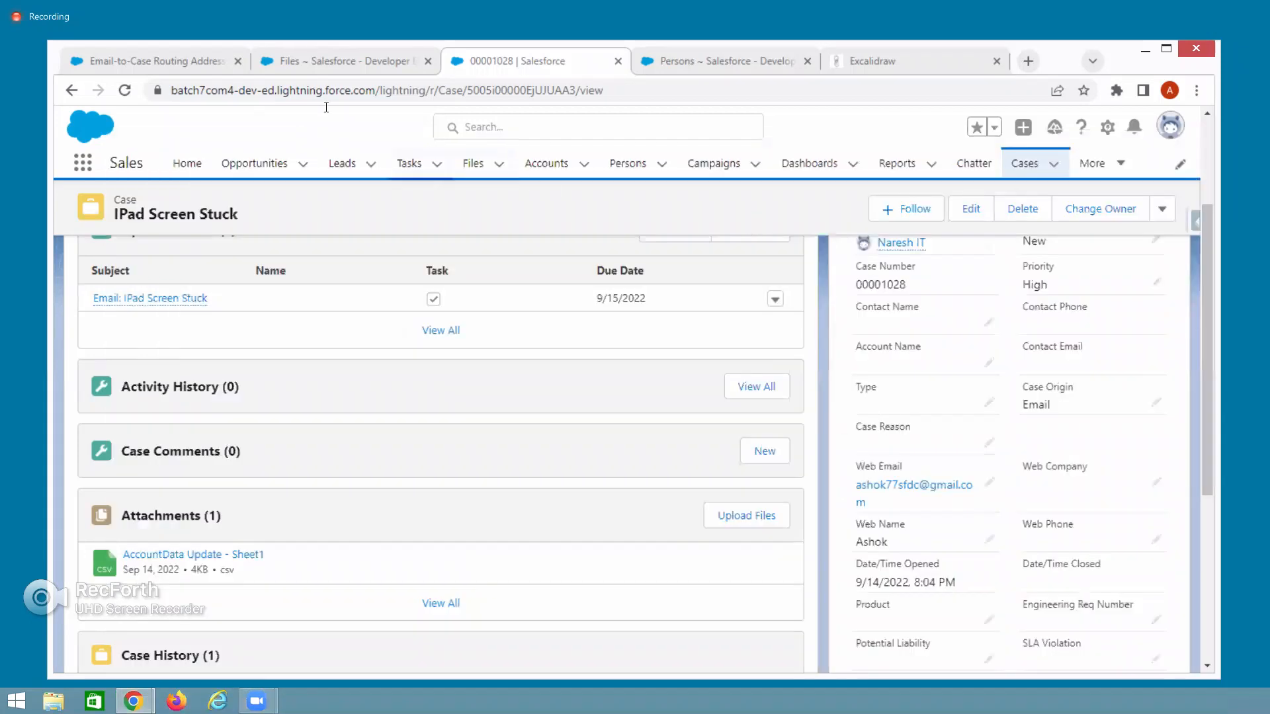
Copy the India Apple Support routing address's Email Services Address and return to Gmail.
left_click(188, 66)
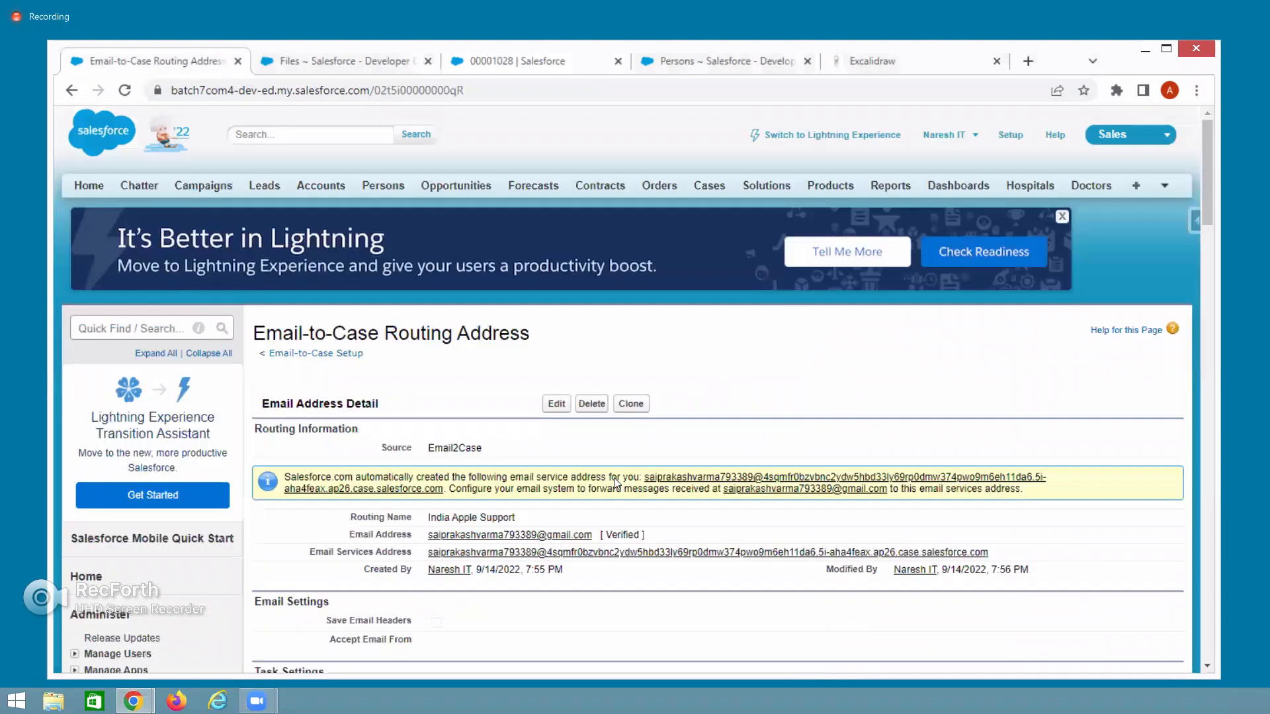
left_click_drag(427, 536, 600, 534)
left_click_drag(426, 553, 996, 557)
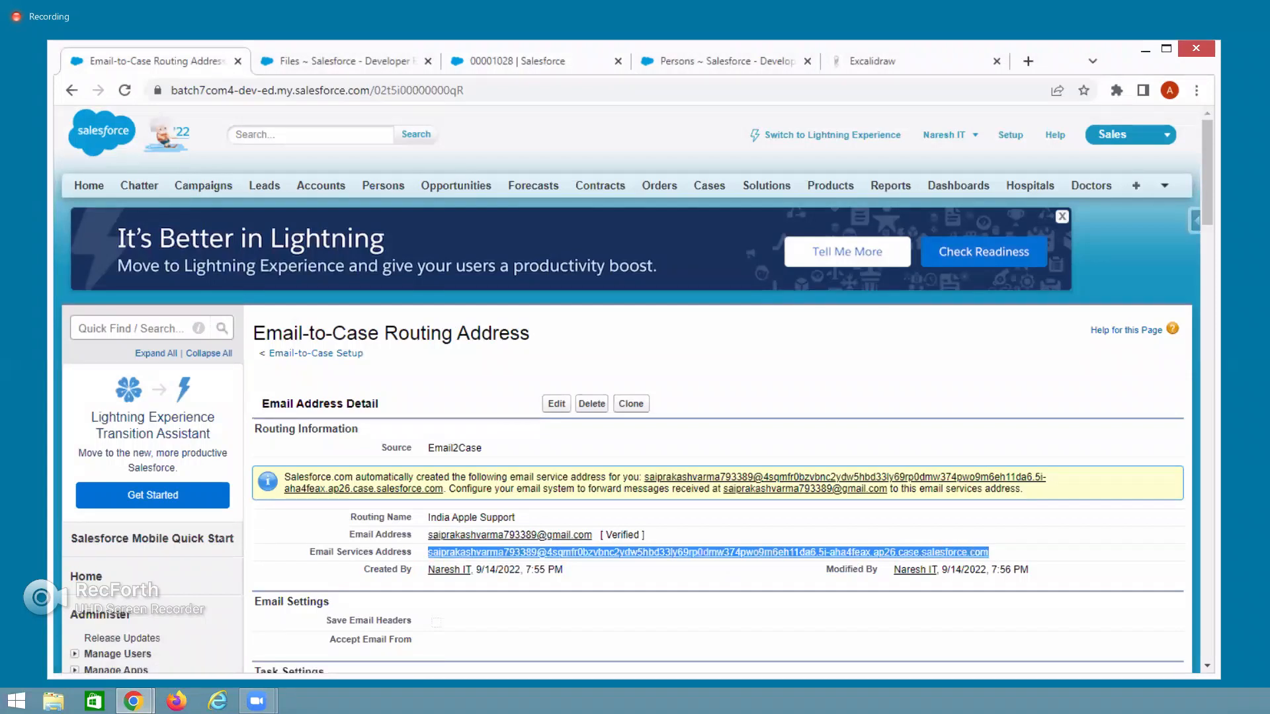
key("alt+Tab")
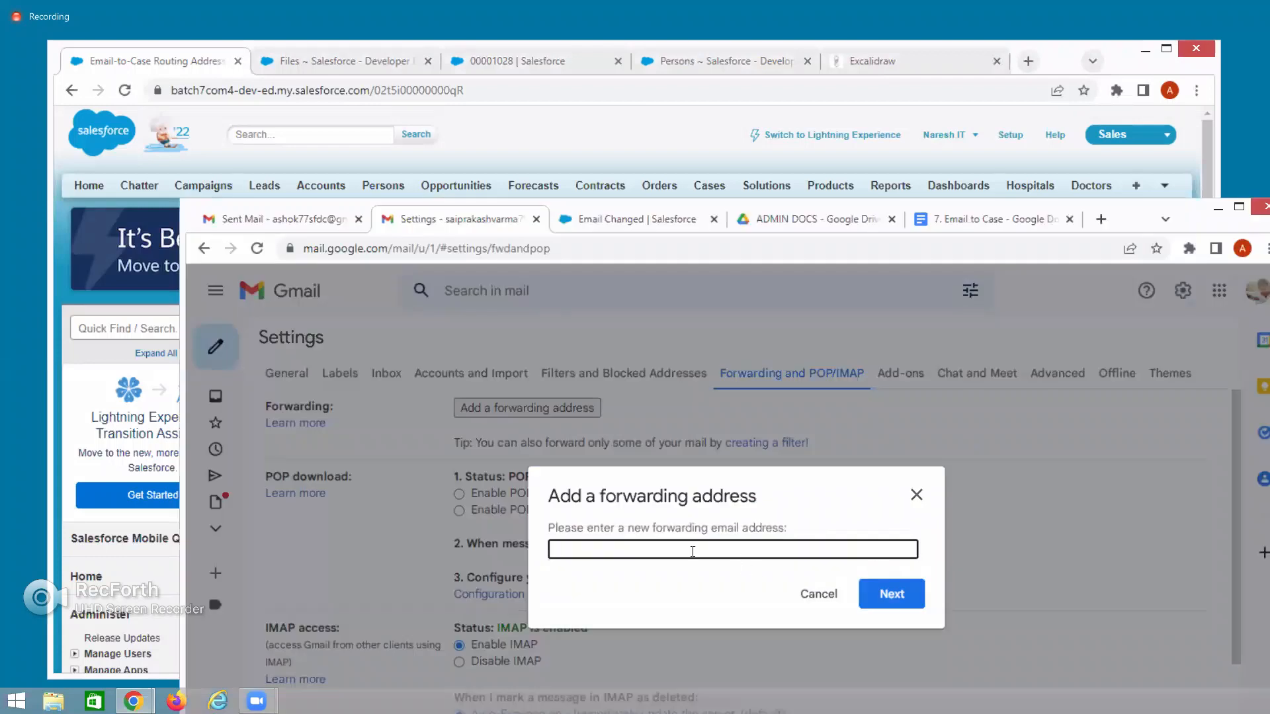
Paste the Salesforce Email Services Address as the forwarding address and proceed to send the code.
key("ctrl+v")
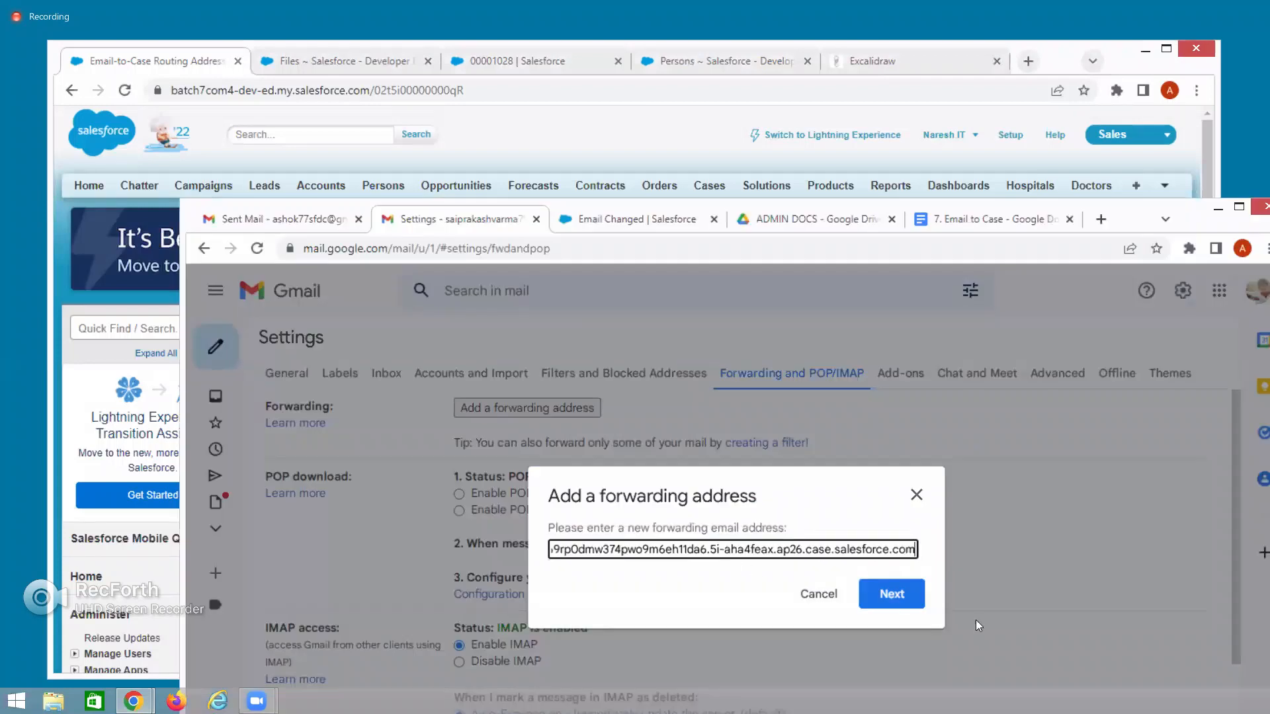
left_click(876, 596)
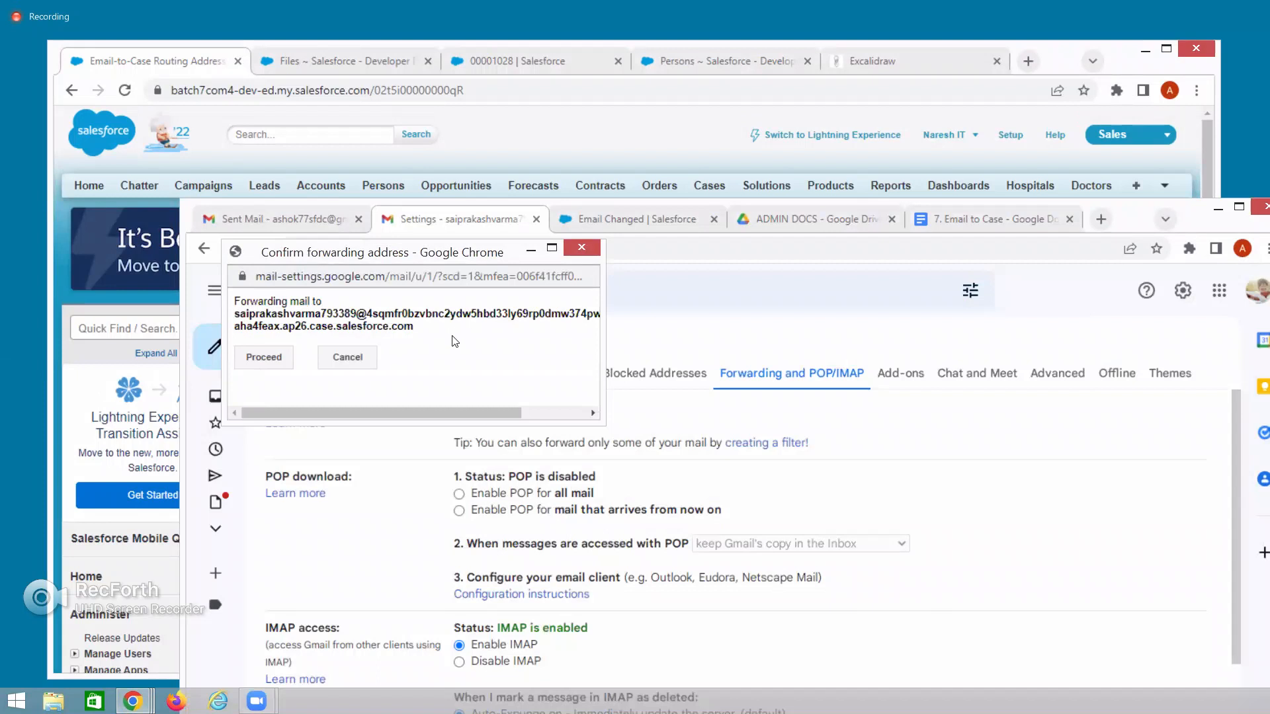
left_click(262, 362)
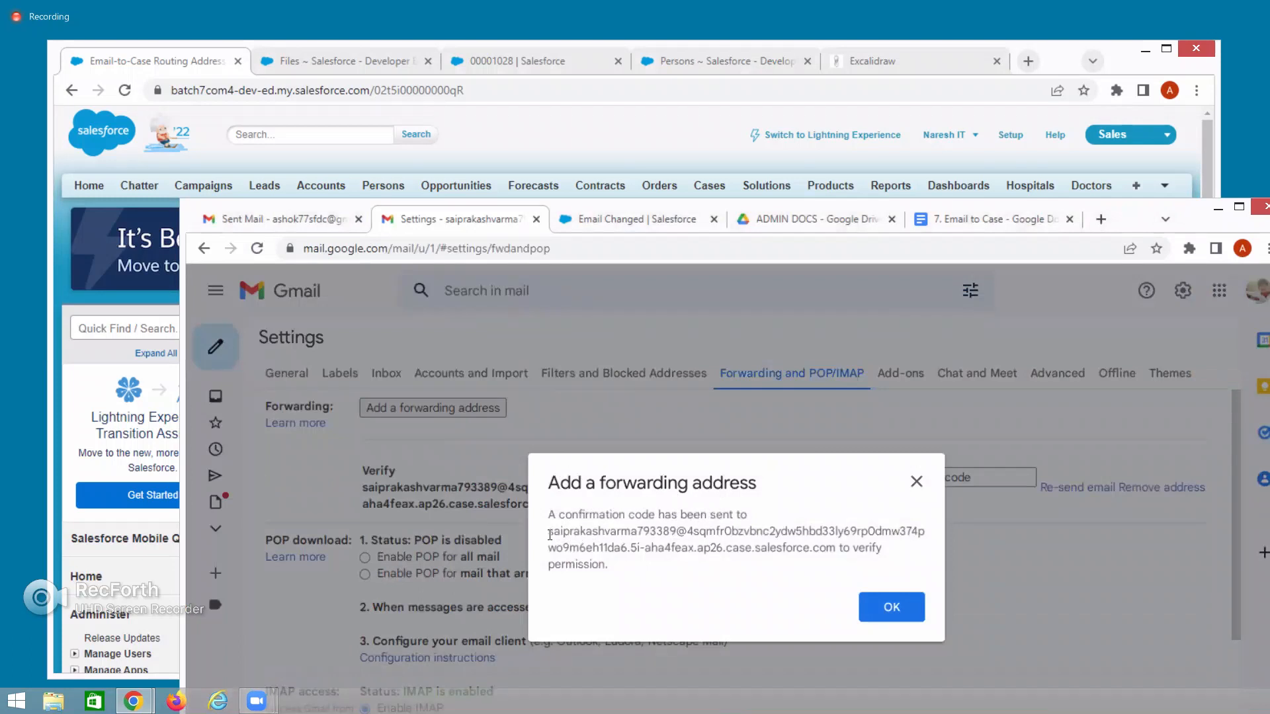
left_click_drag(548, 533, 836, 553)
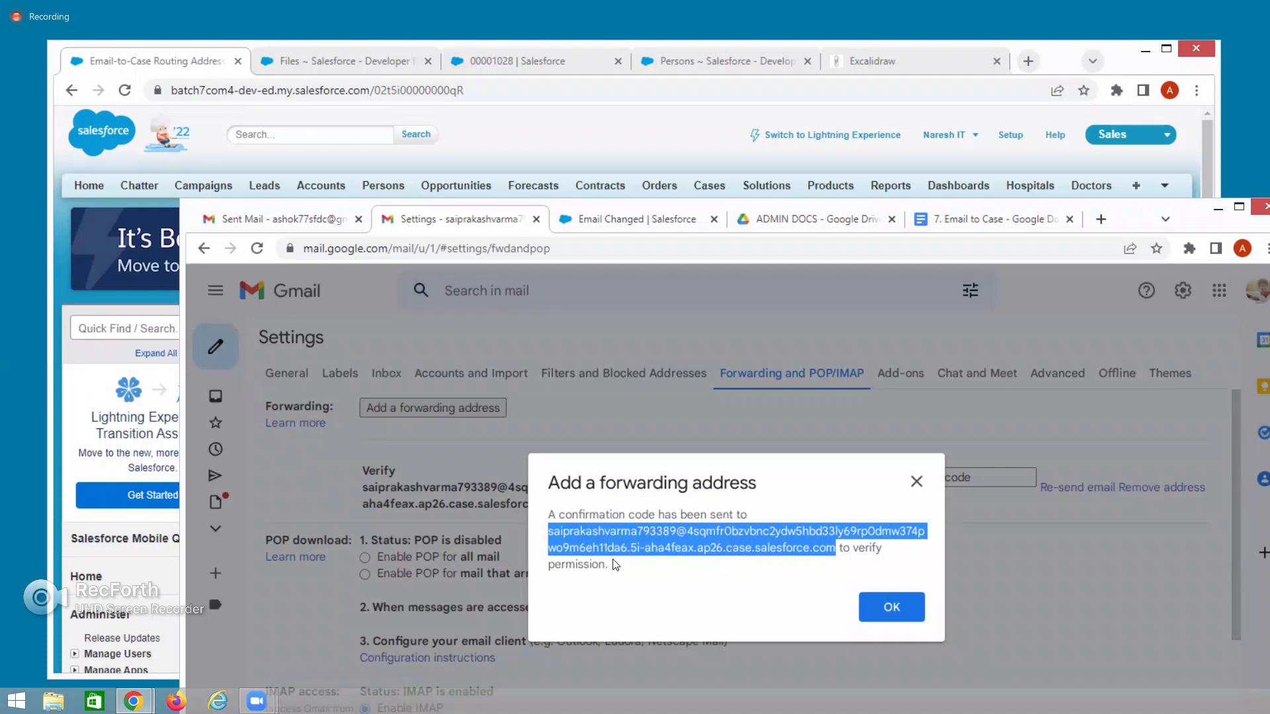
Close the code-sent notice, select the empty confirmation code field, and switch back to Salesforce.
left_click(895, 609)
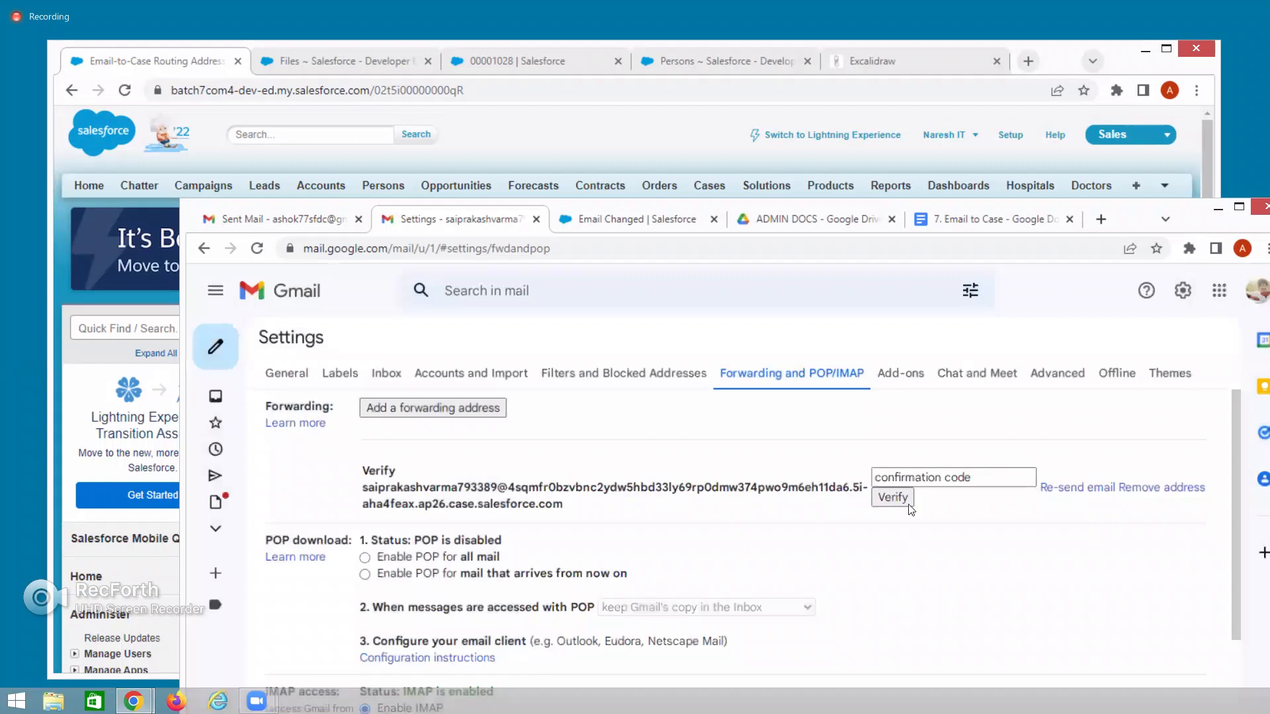
left_click(977, 478)
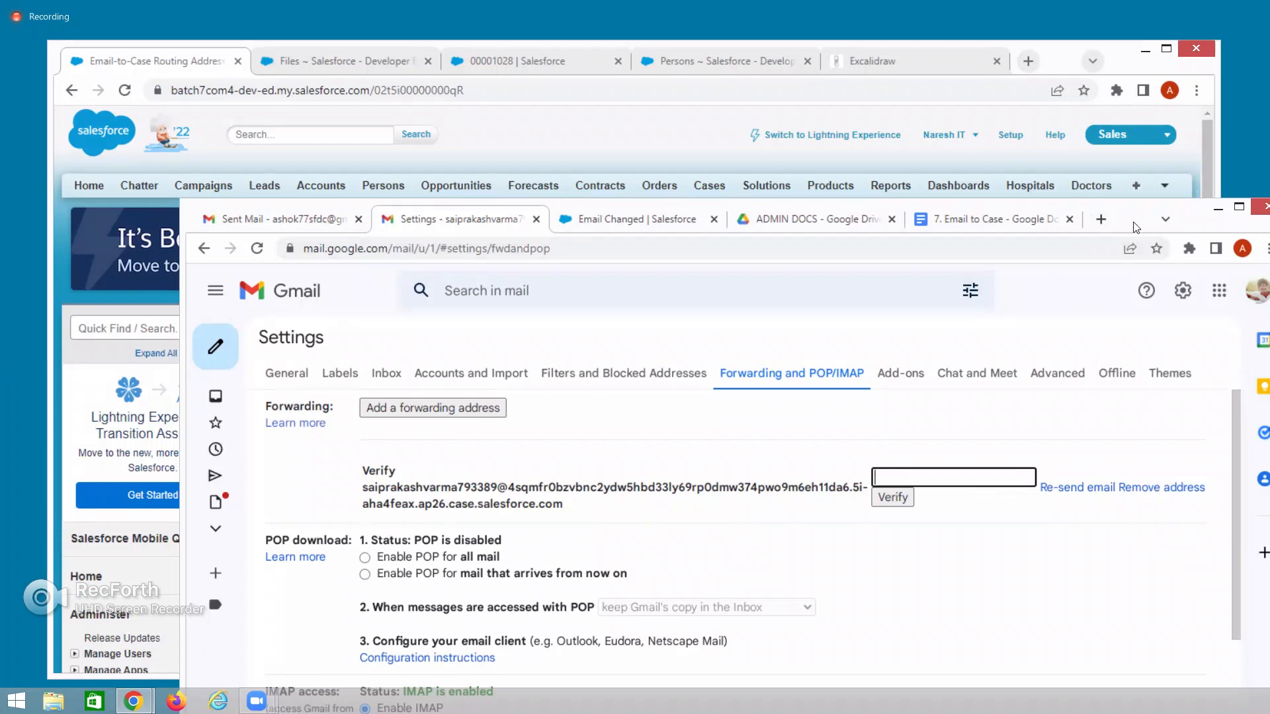
left_click(304, 156)
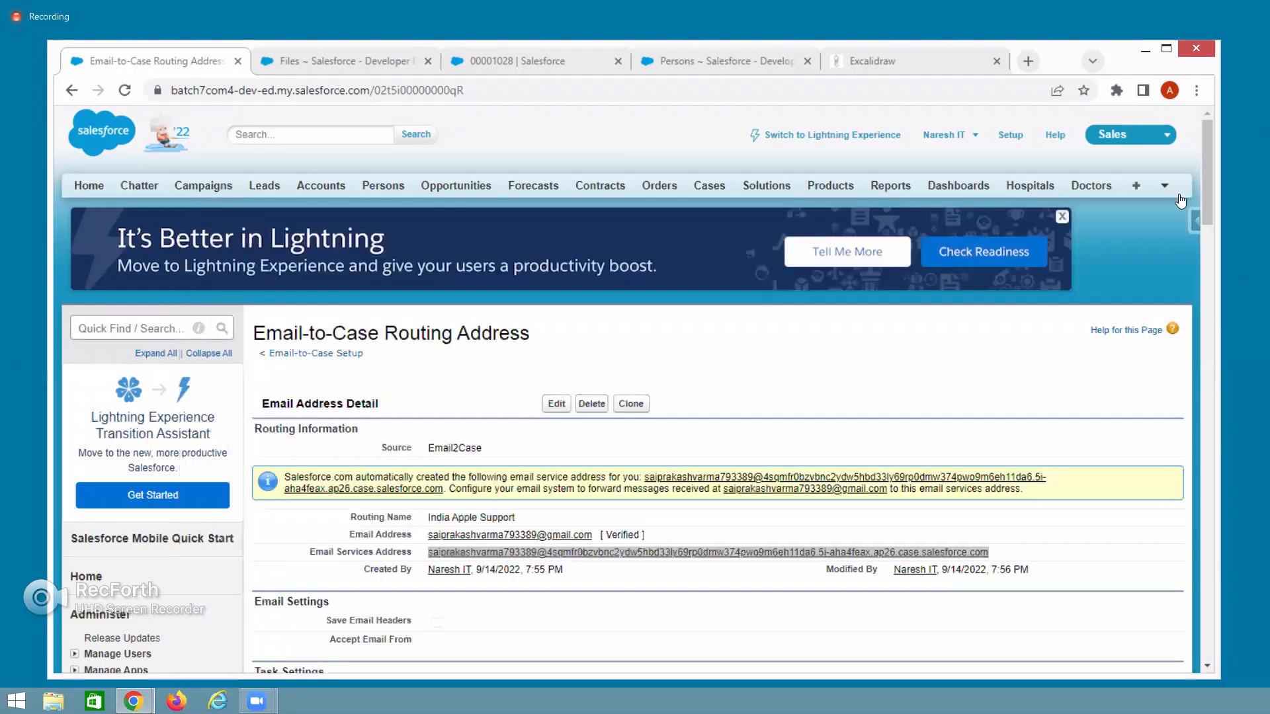
Duplicate the case tab, switch it to Salesforce Classic, and select confirmation code 464889880 in the feed.
right_click(498, 60)
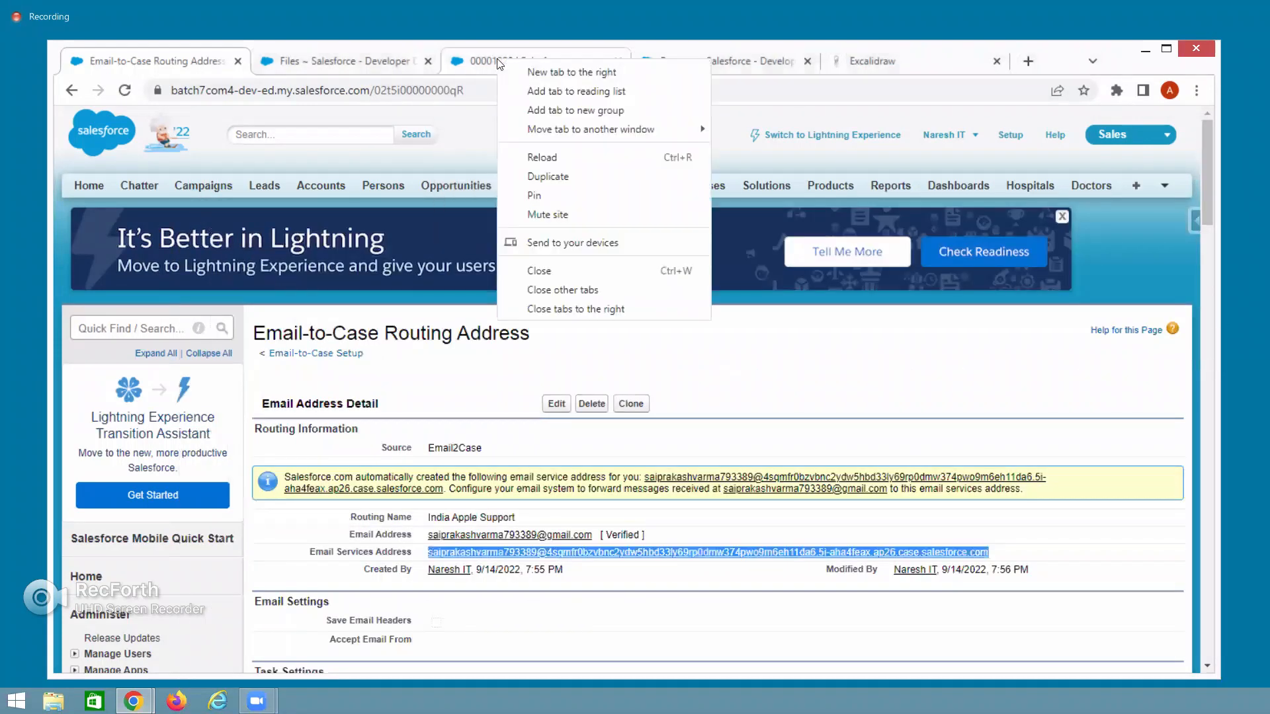
left_click(569, 173)
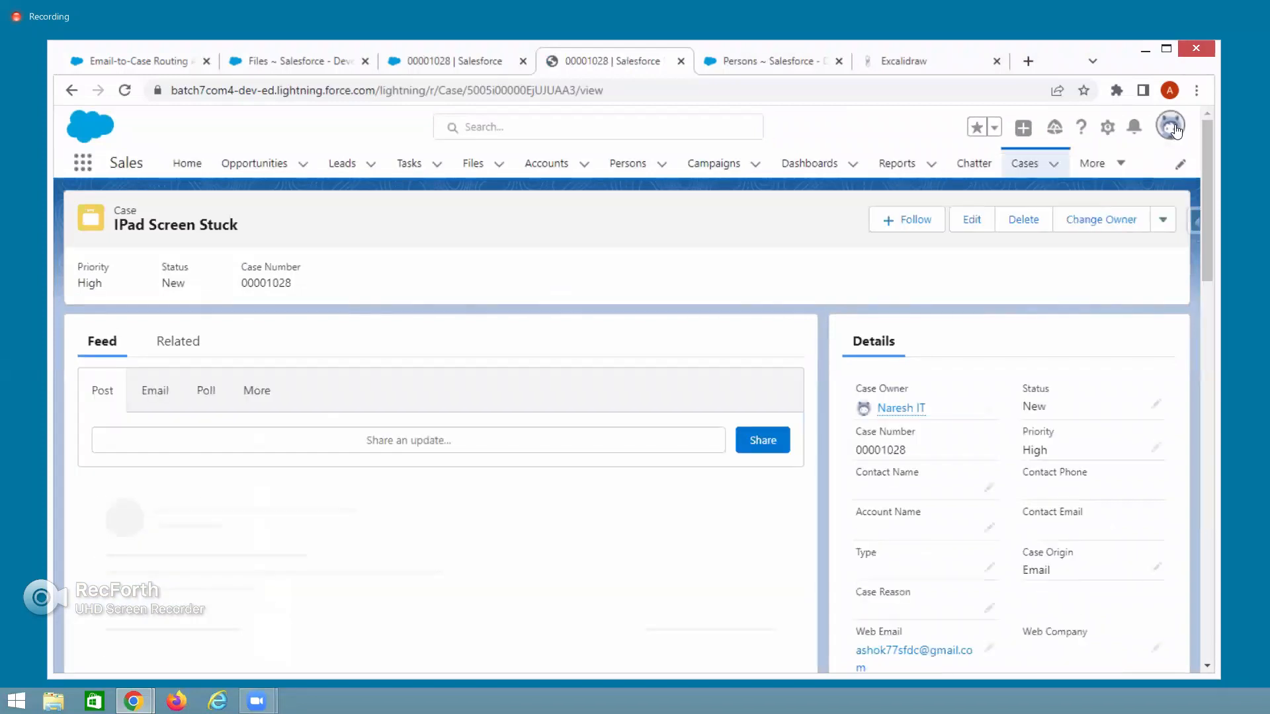
left_click(1175, 130)
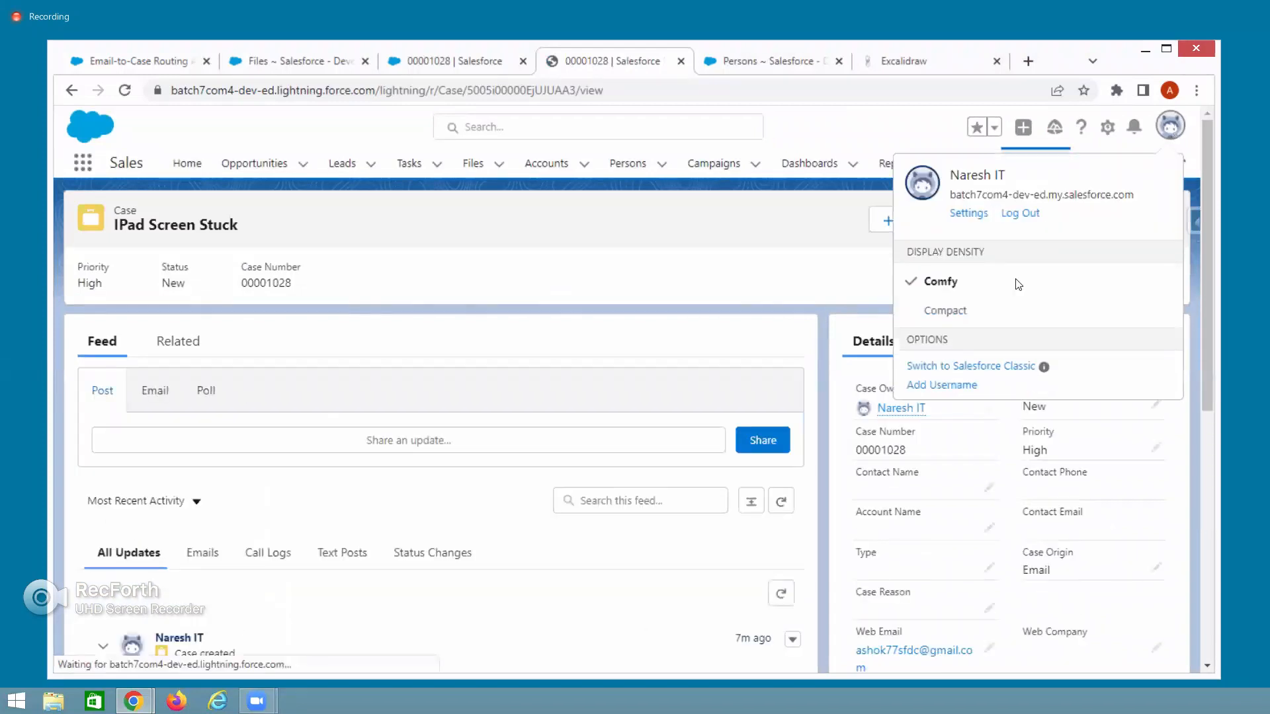
left_click(999, 367)
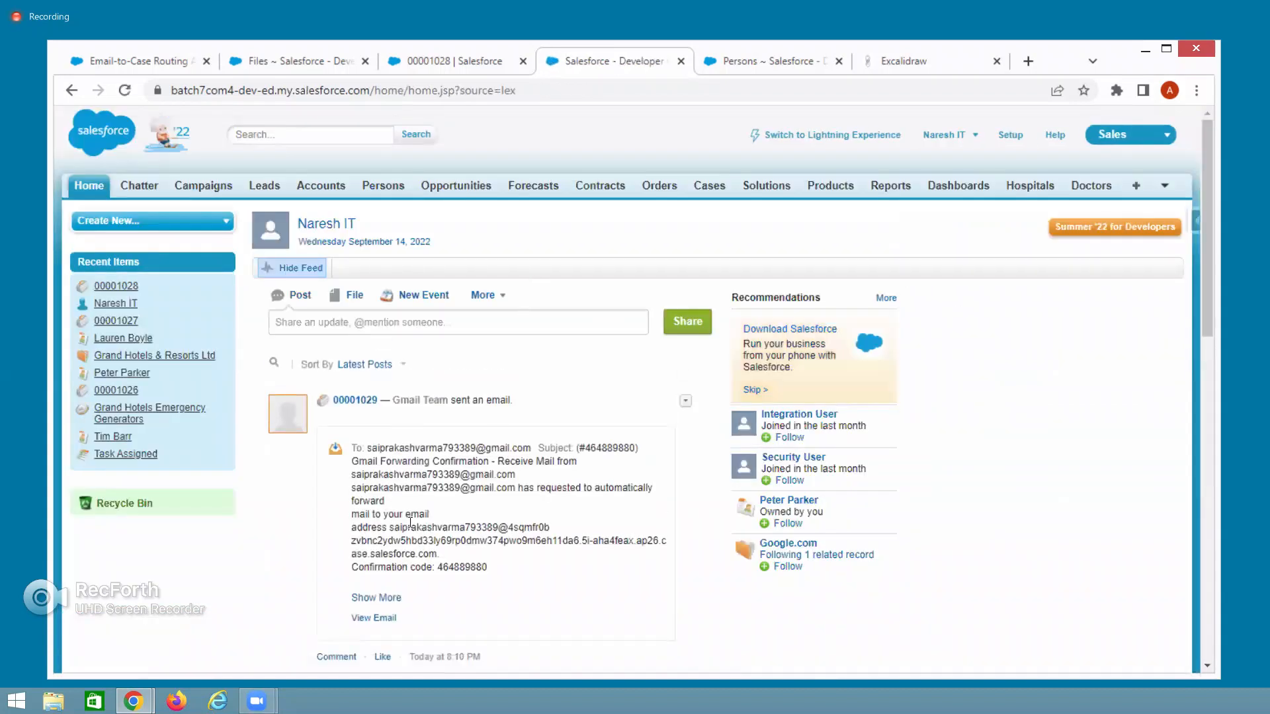
left_click_drag(366, 448, 430, 584)
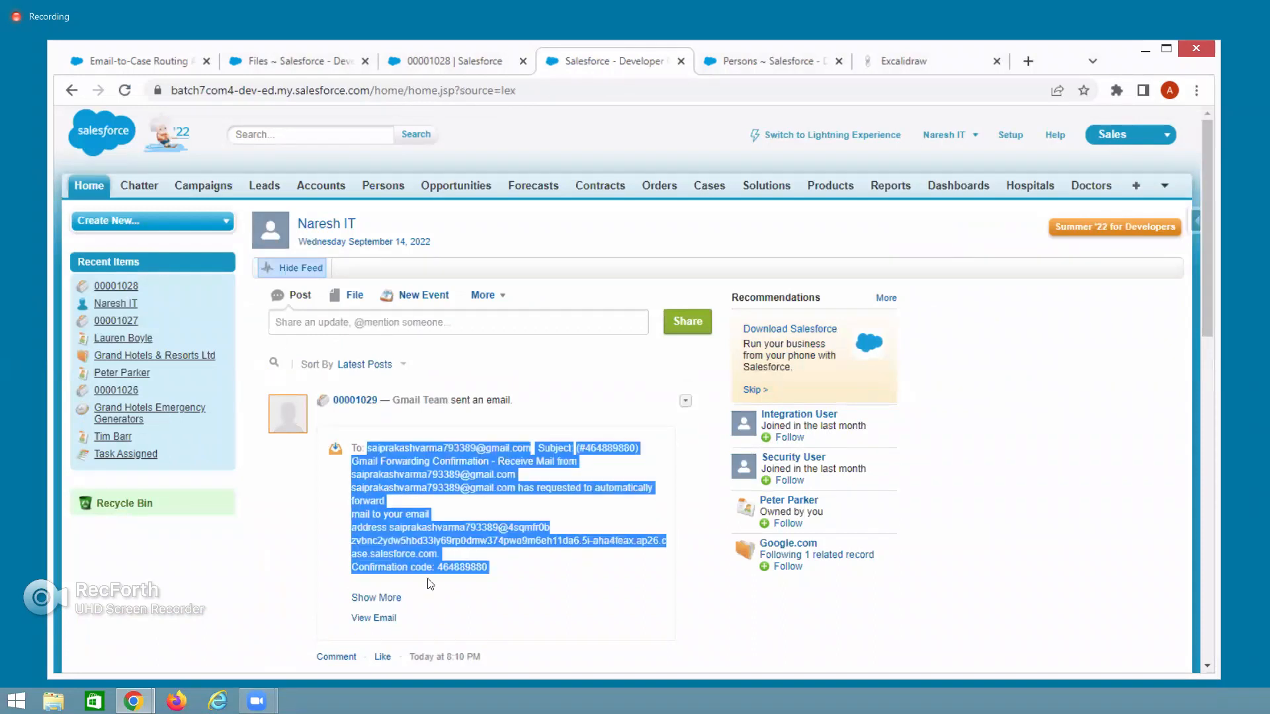
double_click(465, 568)
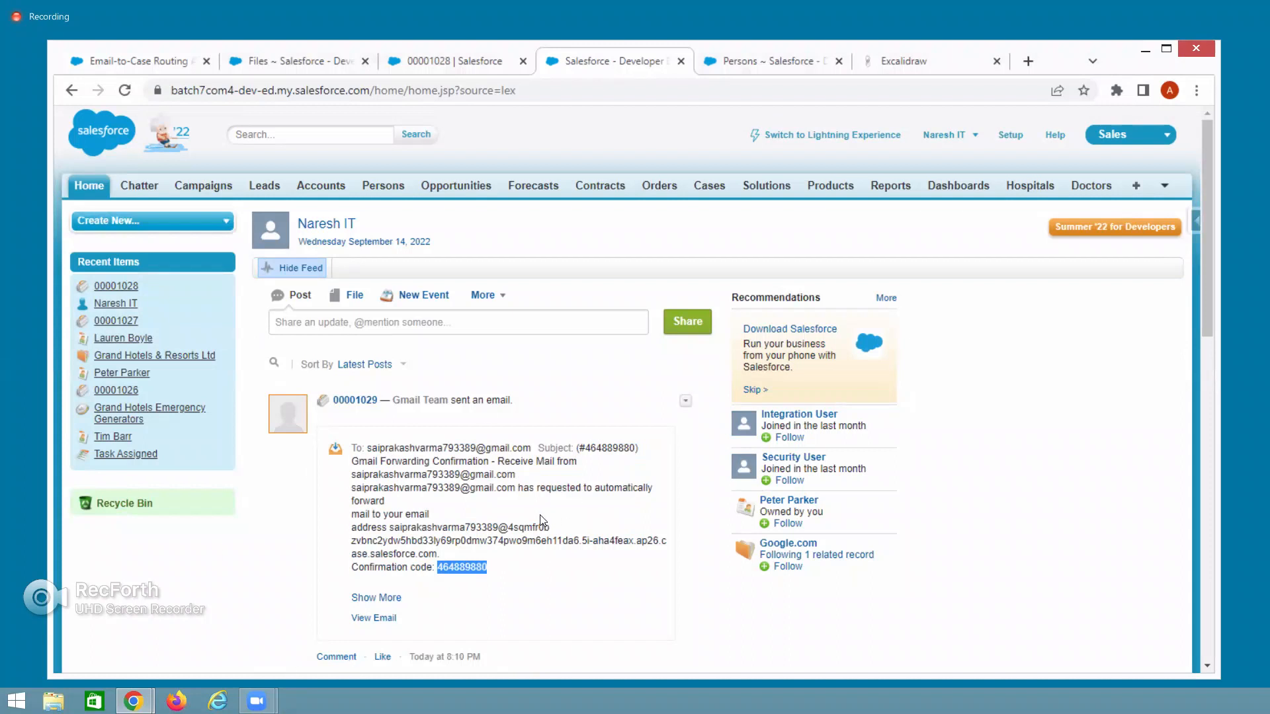
left_click(705, 186)
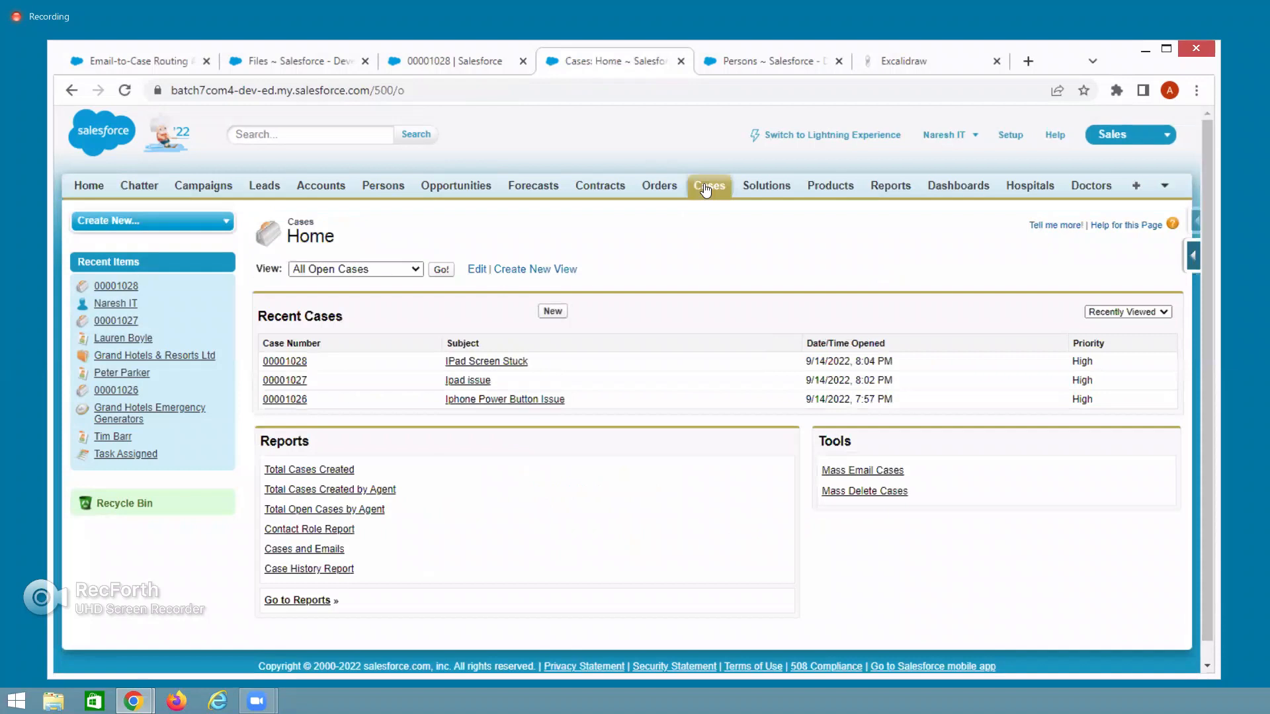
left_click(441, 270)
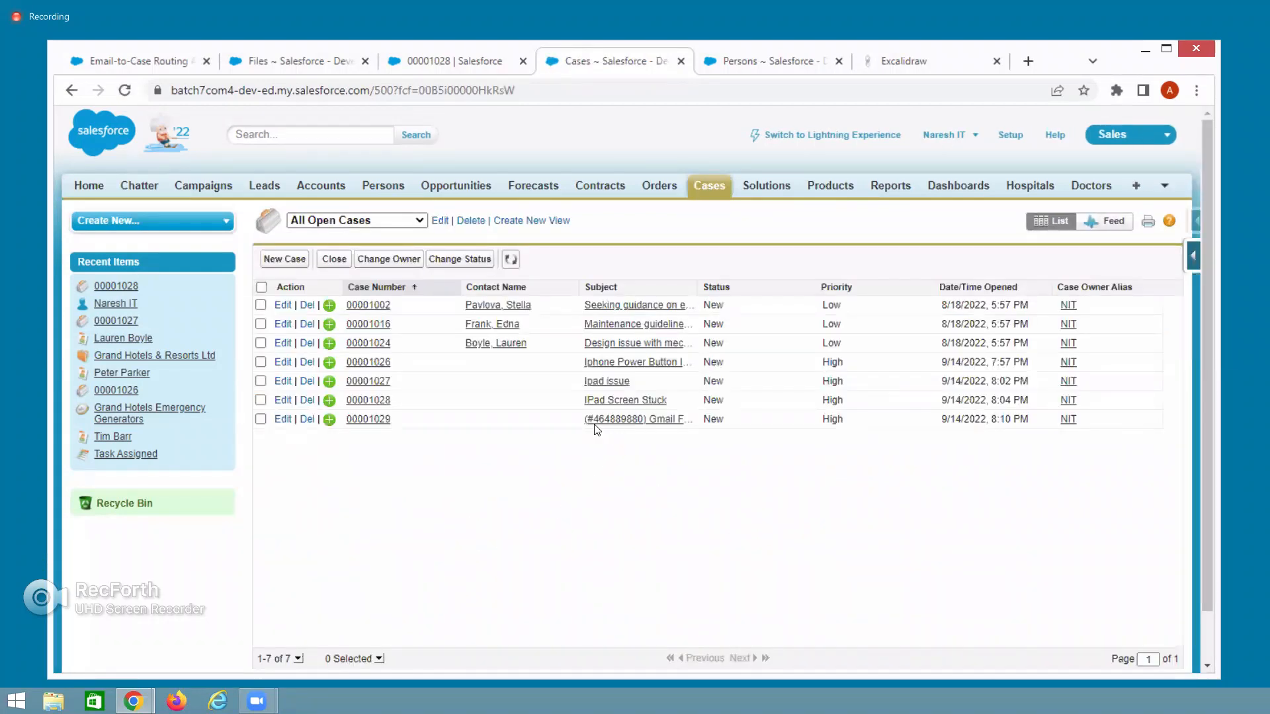
left_click_drag(577, 421, 683, 419)
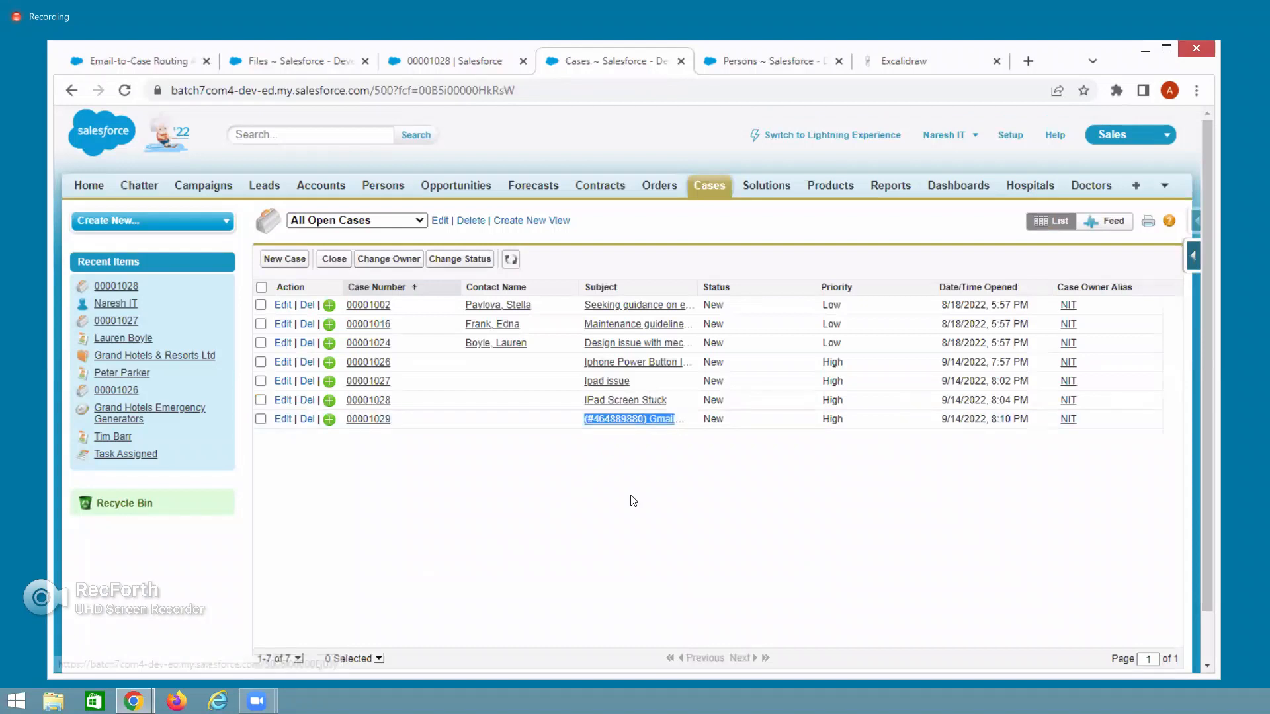
left_click(357, 420)
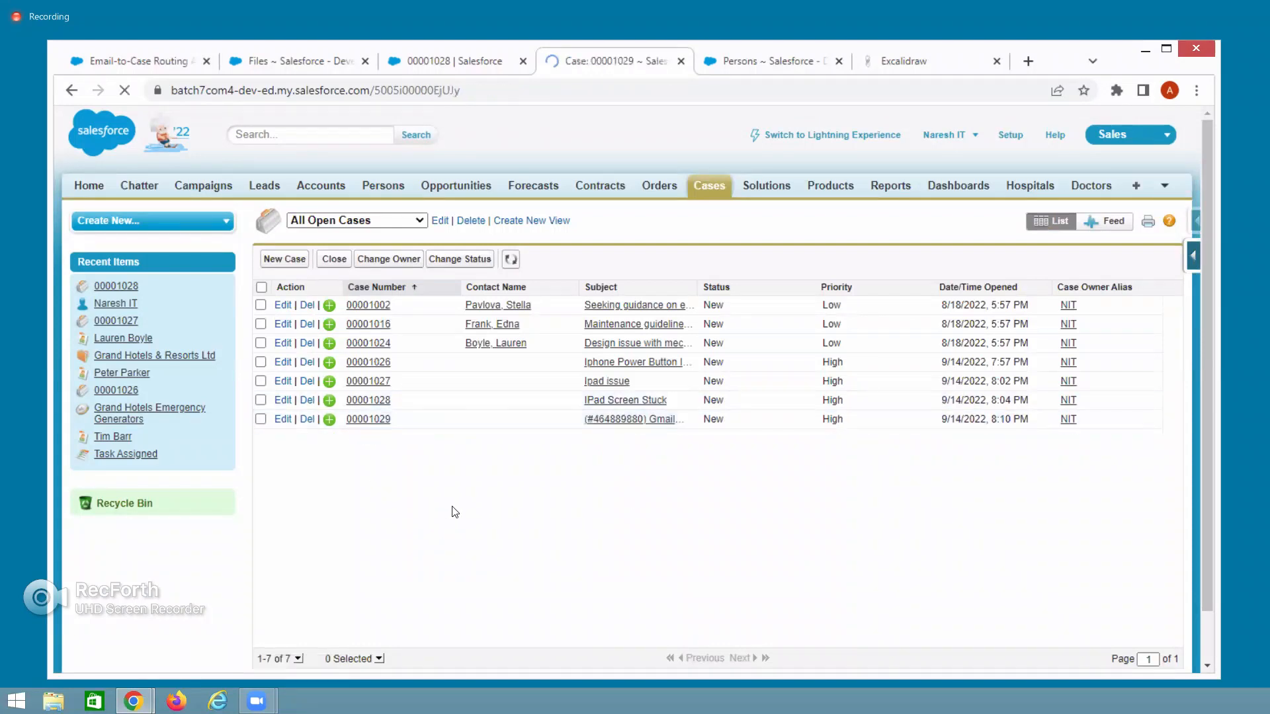
scroll(455, 513, "down", 1)
scroll(455, 512, "down", 5)
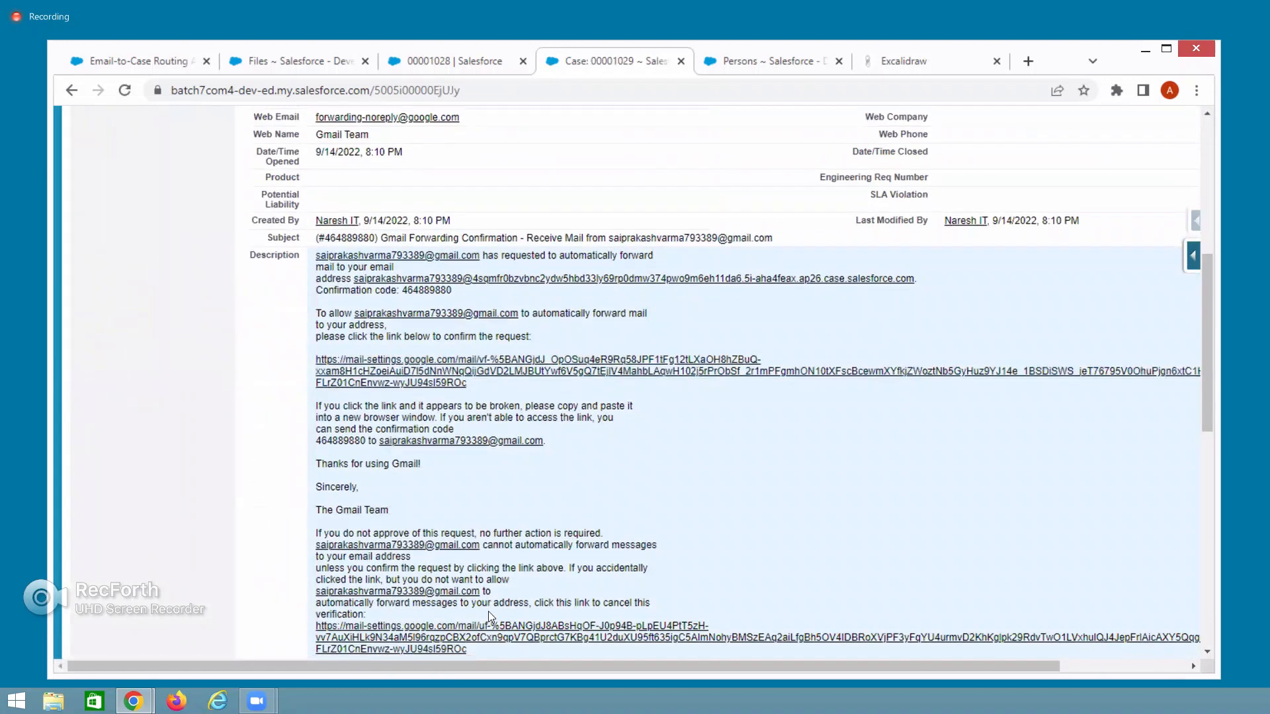
scroll(490, 611, "down", 1)
scroll(491, 617, "down", 1)
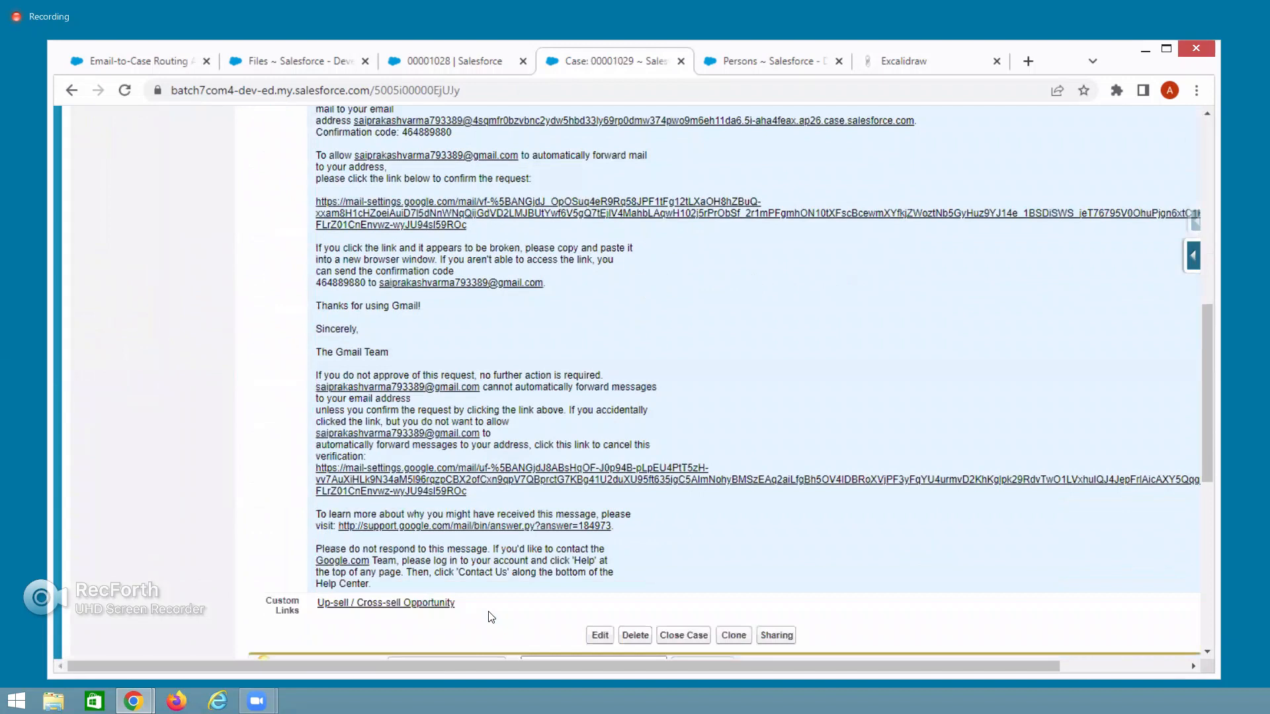
scroll(491, 617, "up", 1)
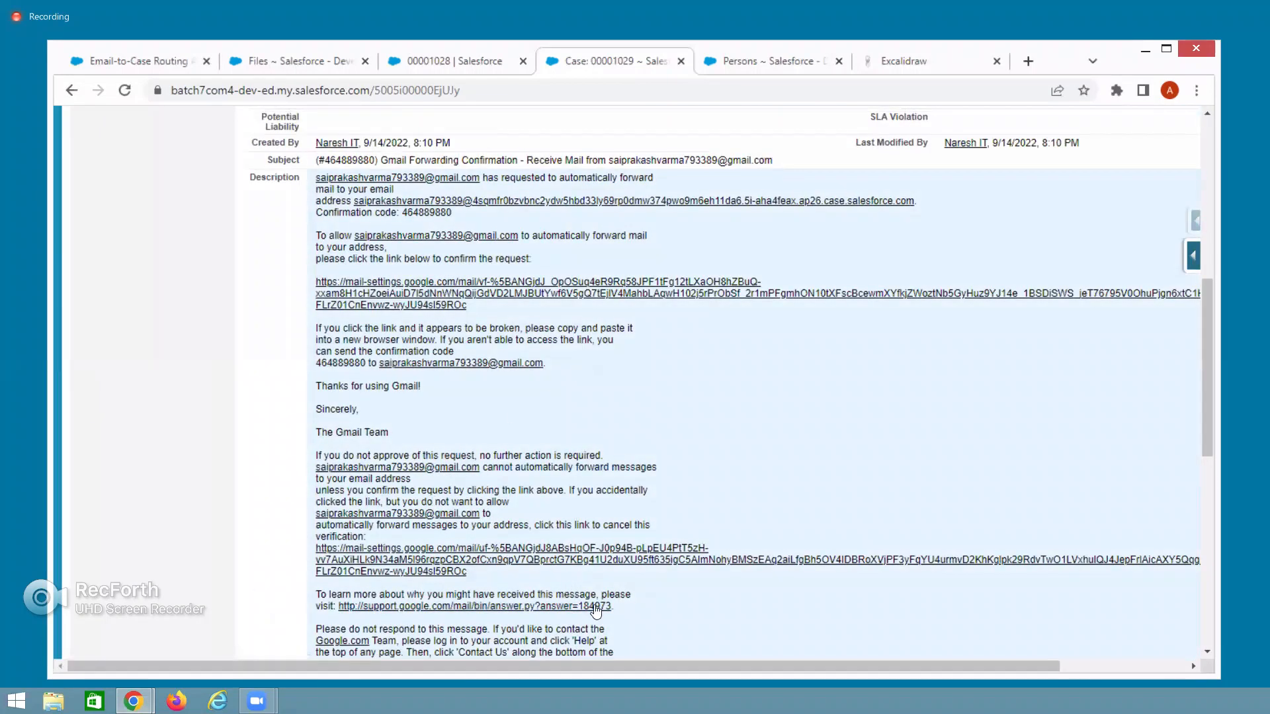
scroll(596, 610, "down", 1)
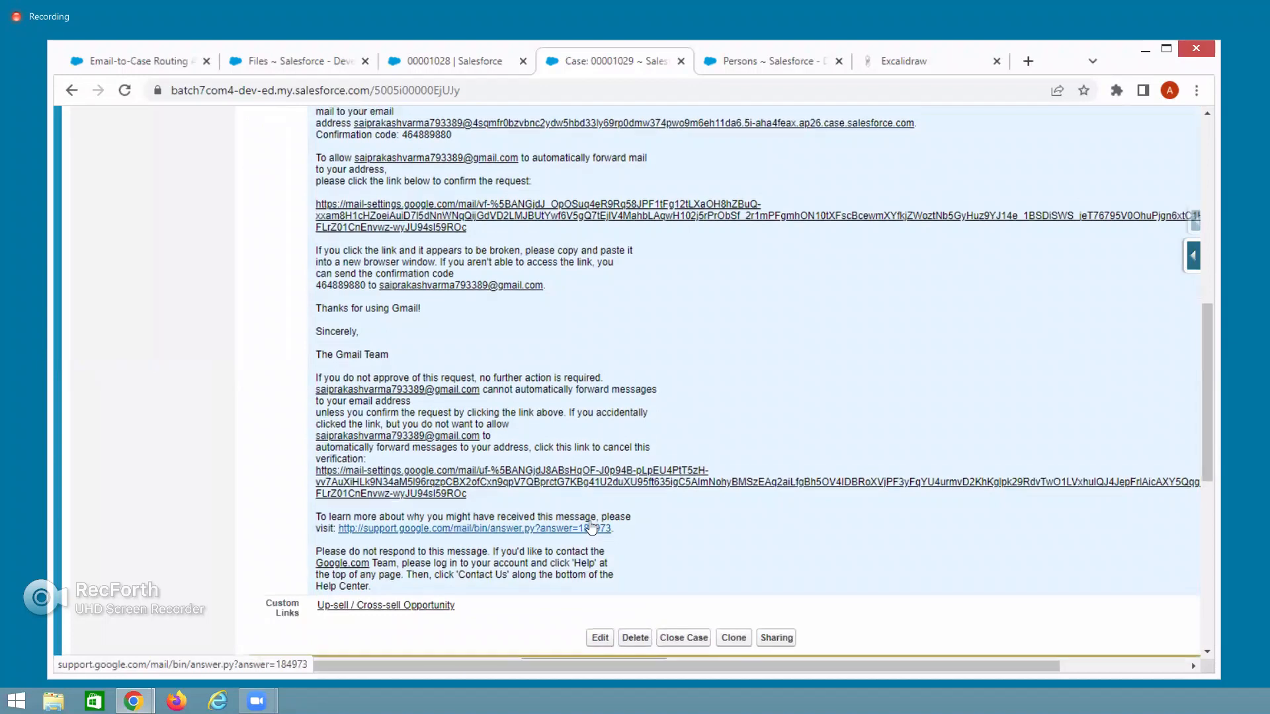
scroll(590, 526, "up", 1)
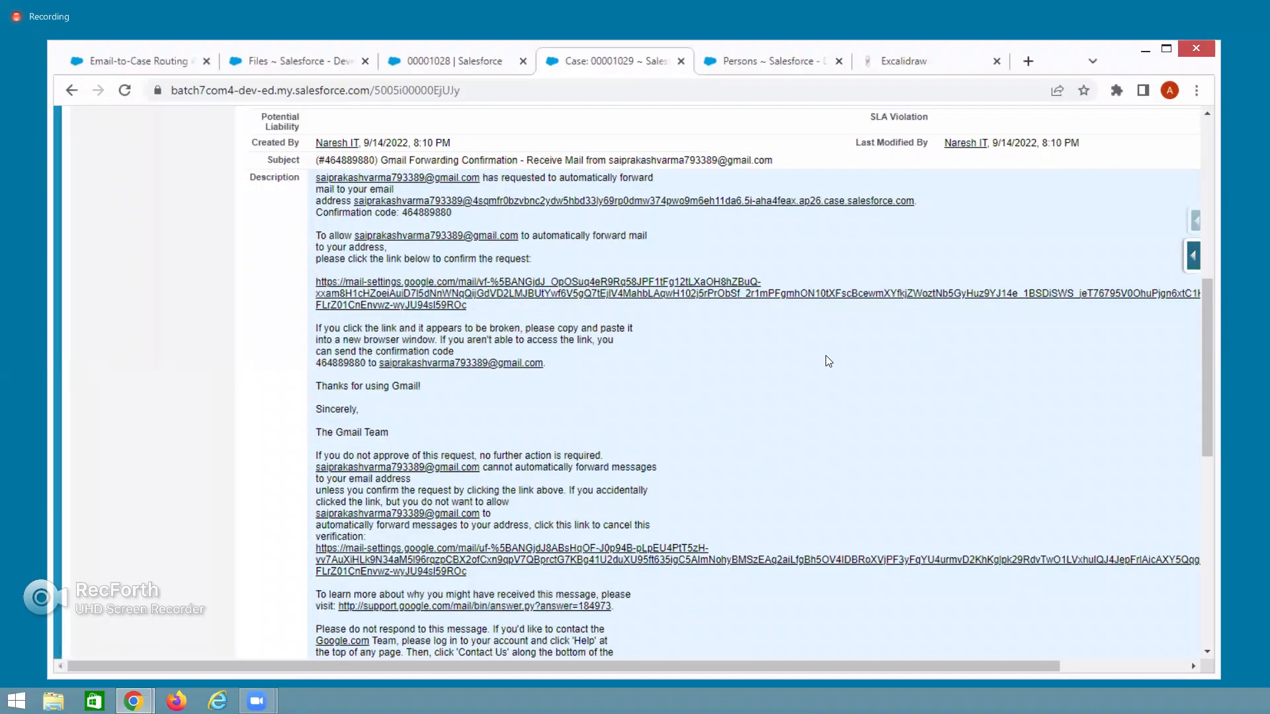
double_click(349, 362)
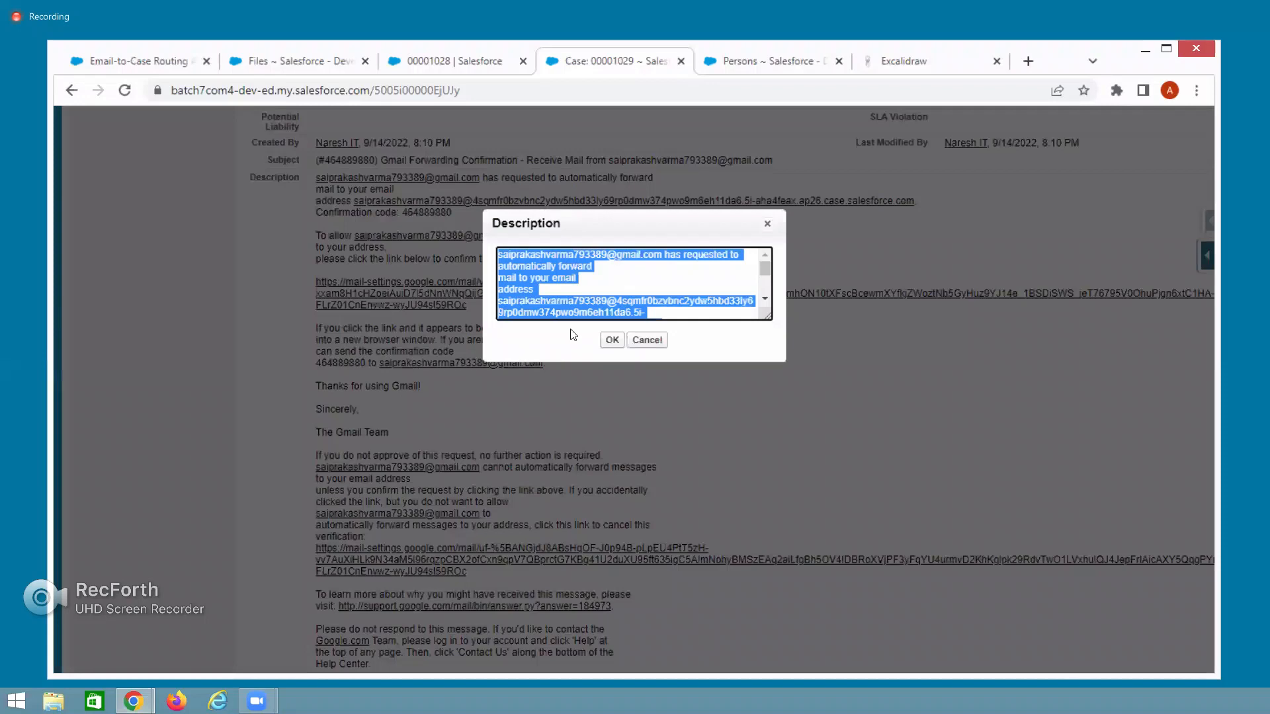
left_click(646, 341)
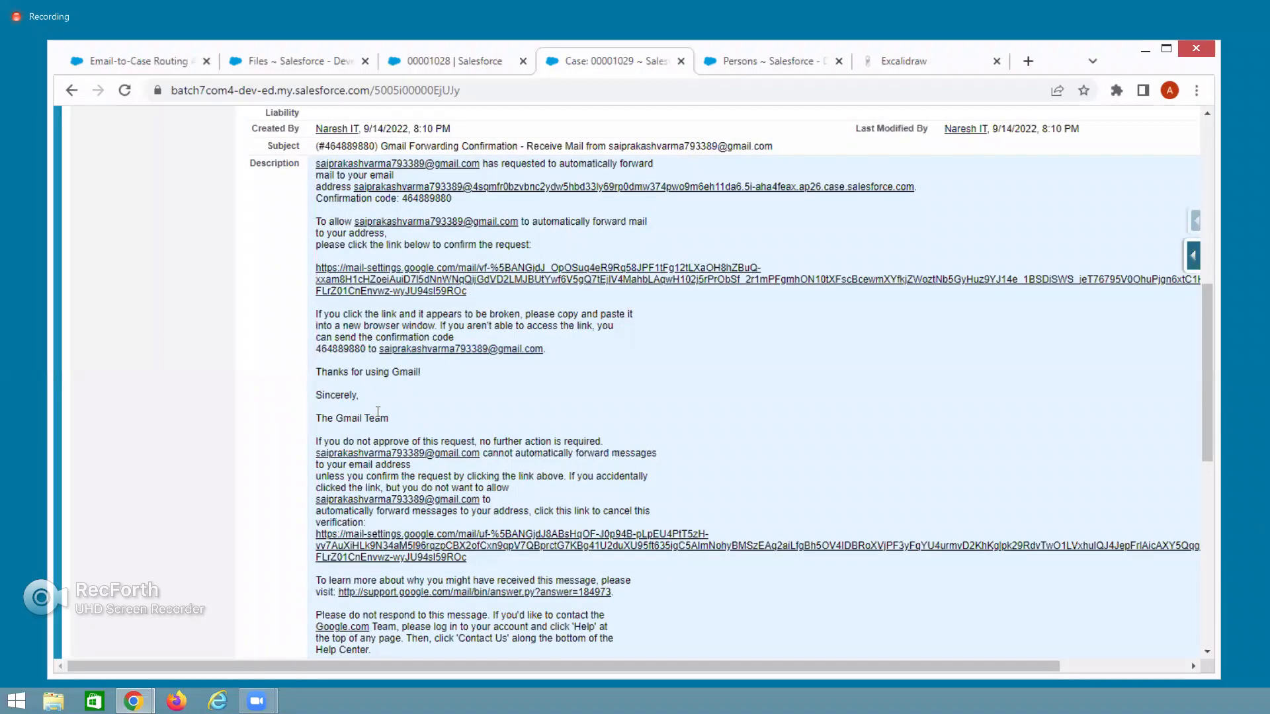
scroll(530, 516, "down", 2)
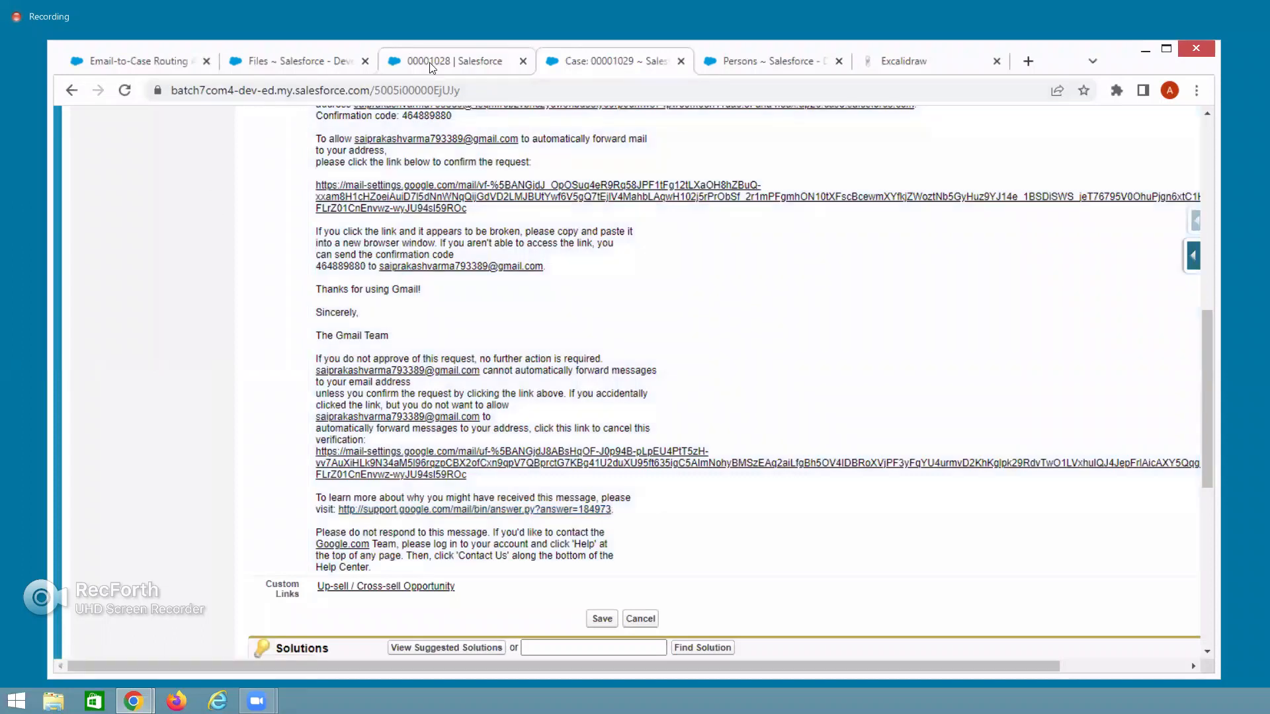
left_click(430, 62)
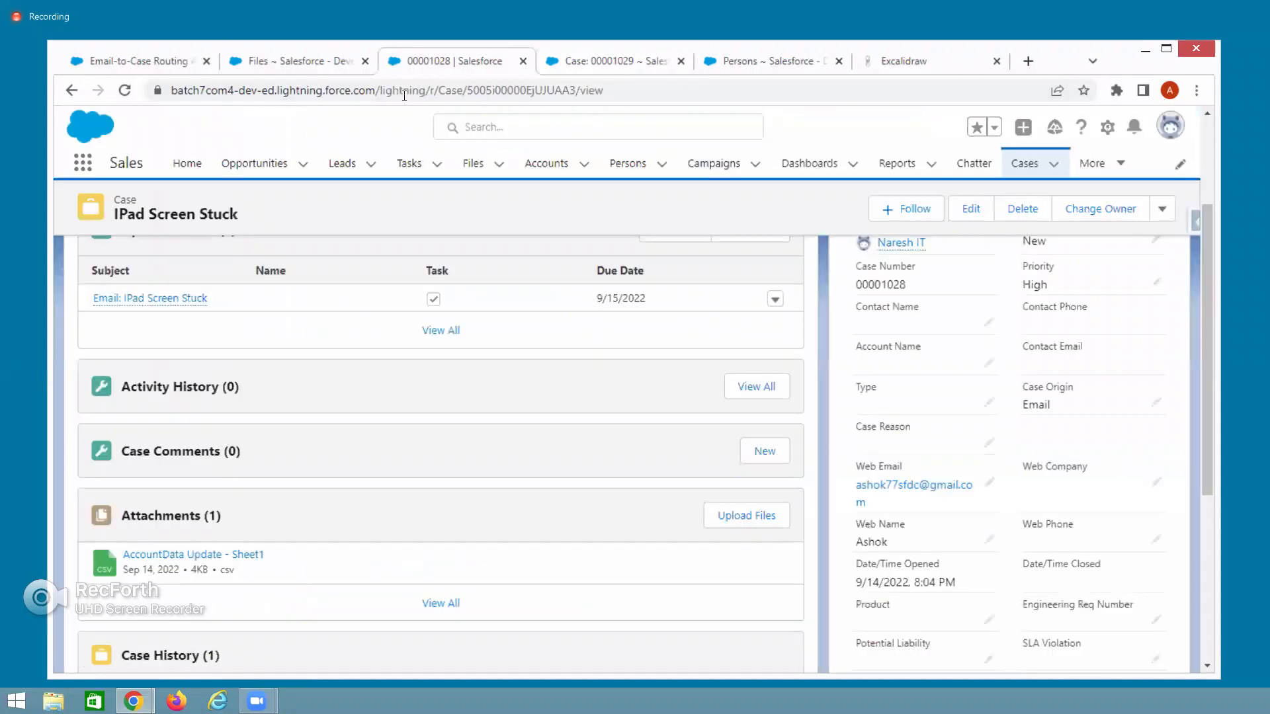
left_click(595, 61)
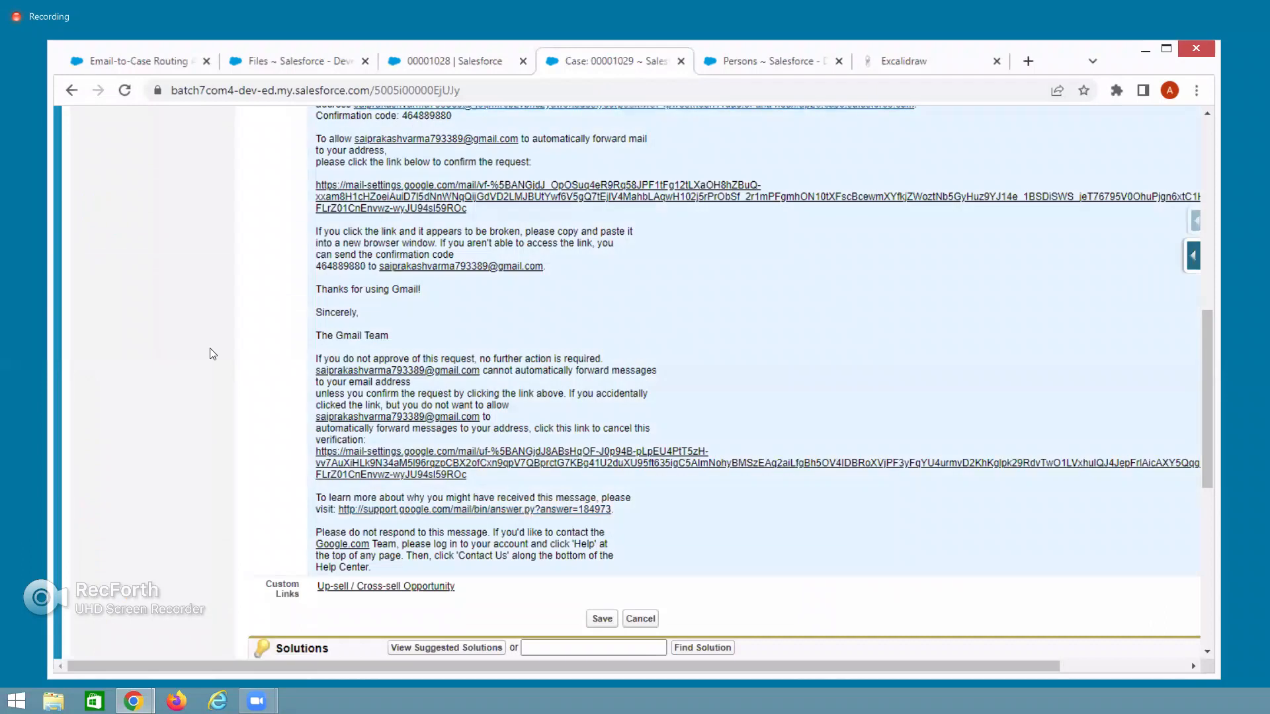
scroll(211, 354, "up", 10)
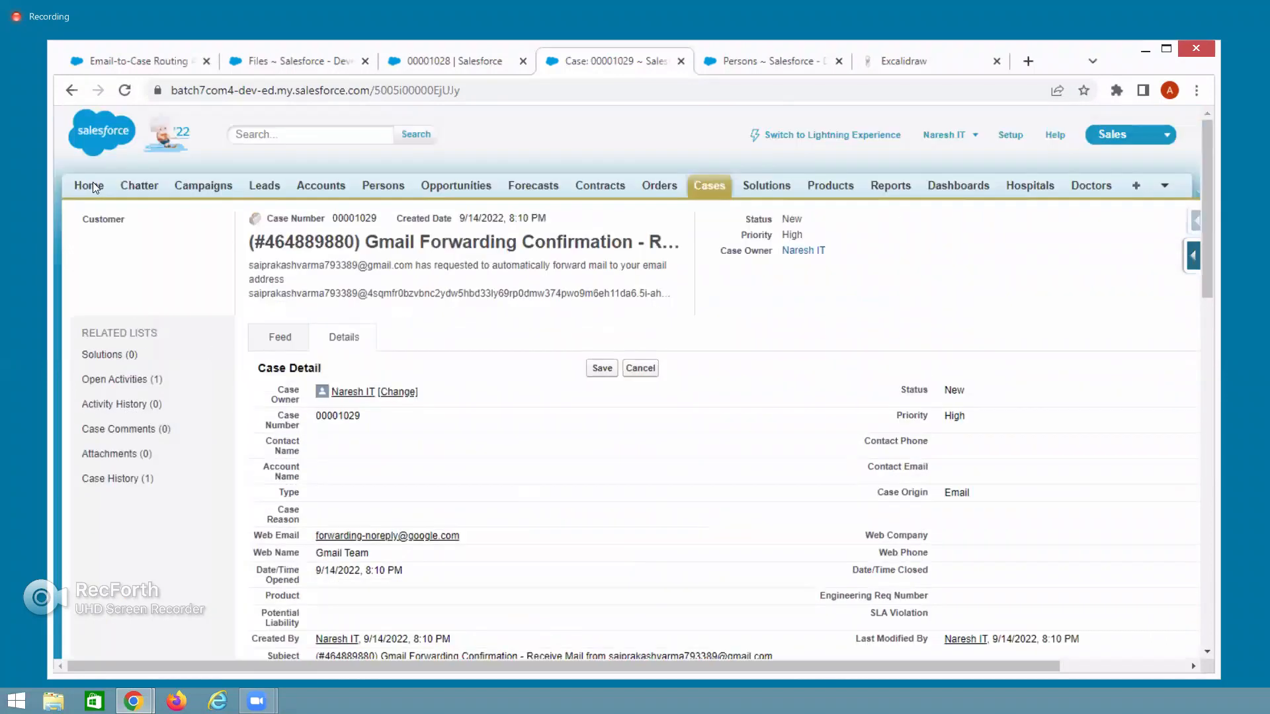
left_click(93, 184)
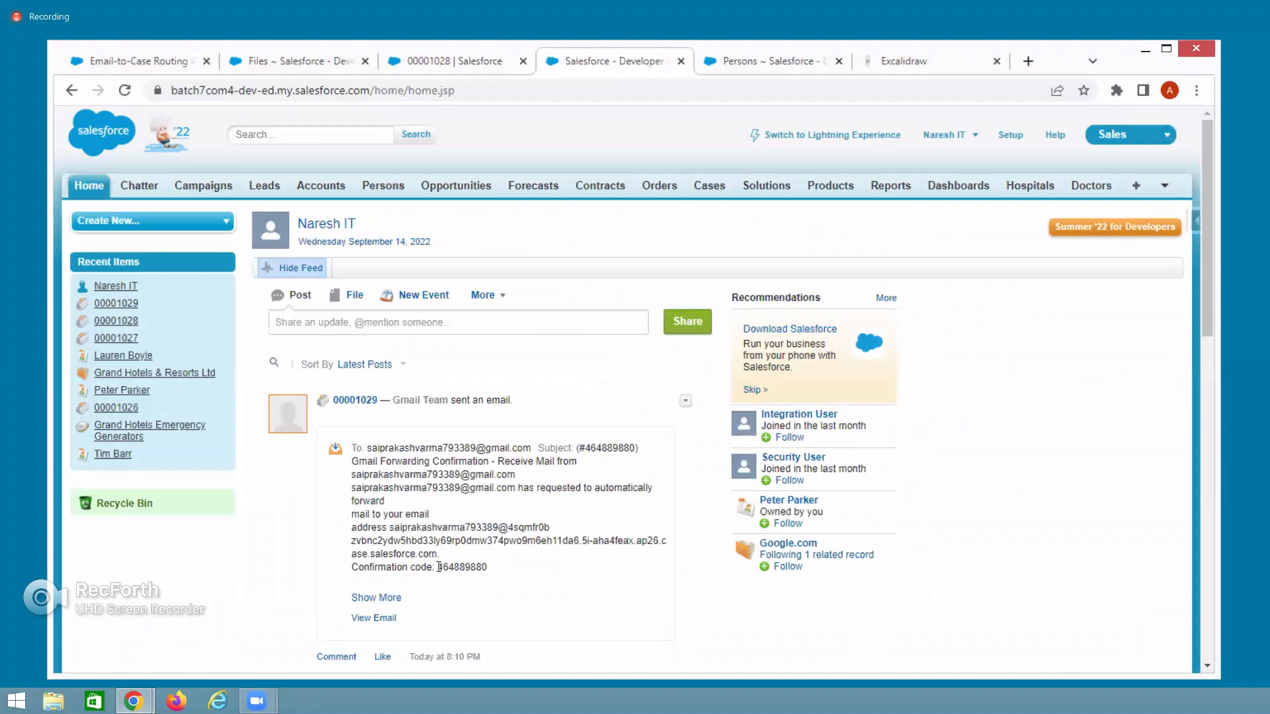
double_click(490, 570)
key("ctrl+c")
key("alt+Tab")
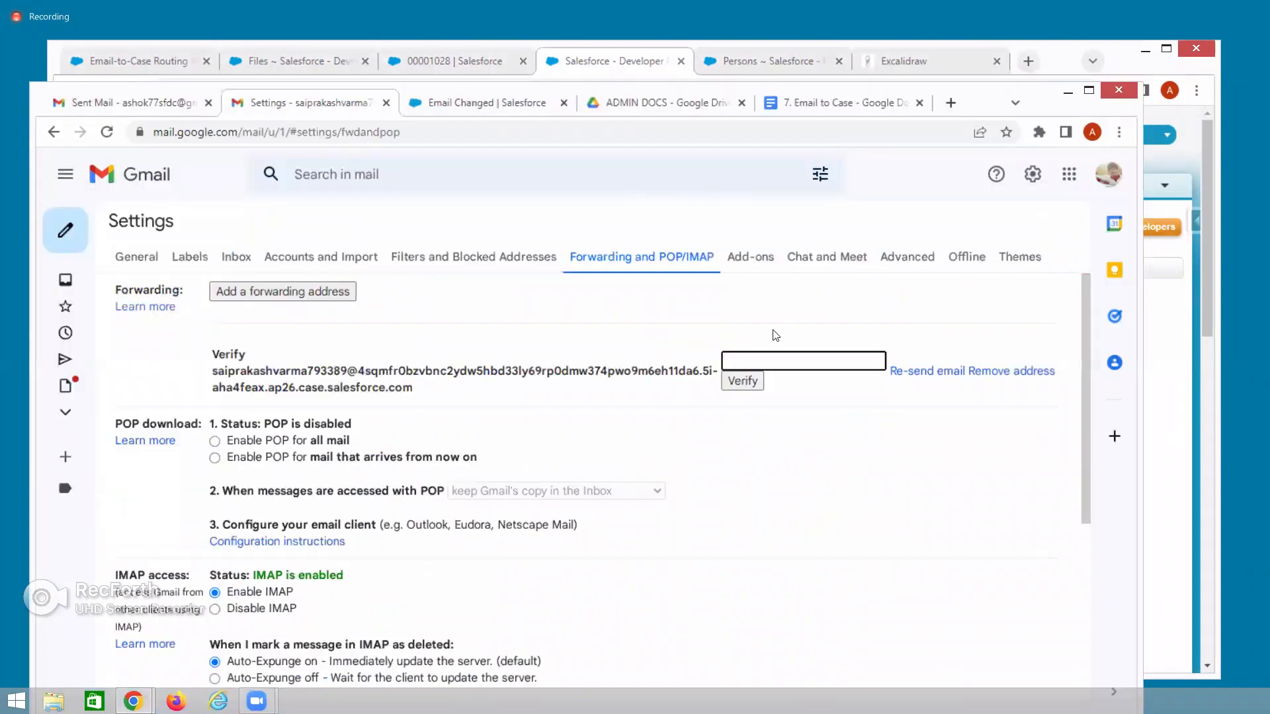
key("ctrl+v")
left_click(742, 381)
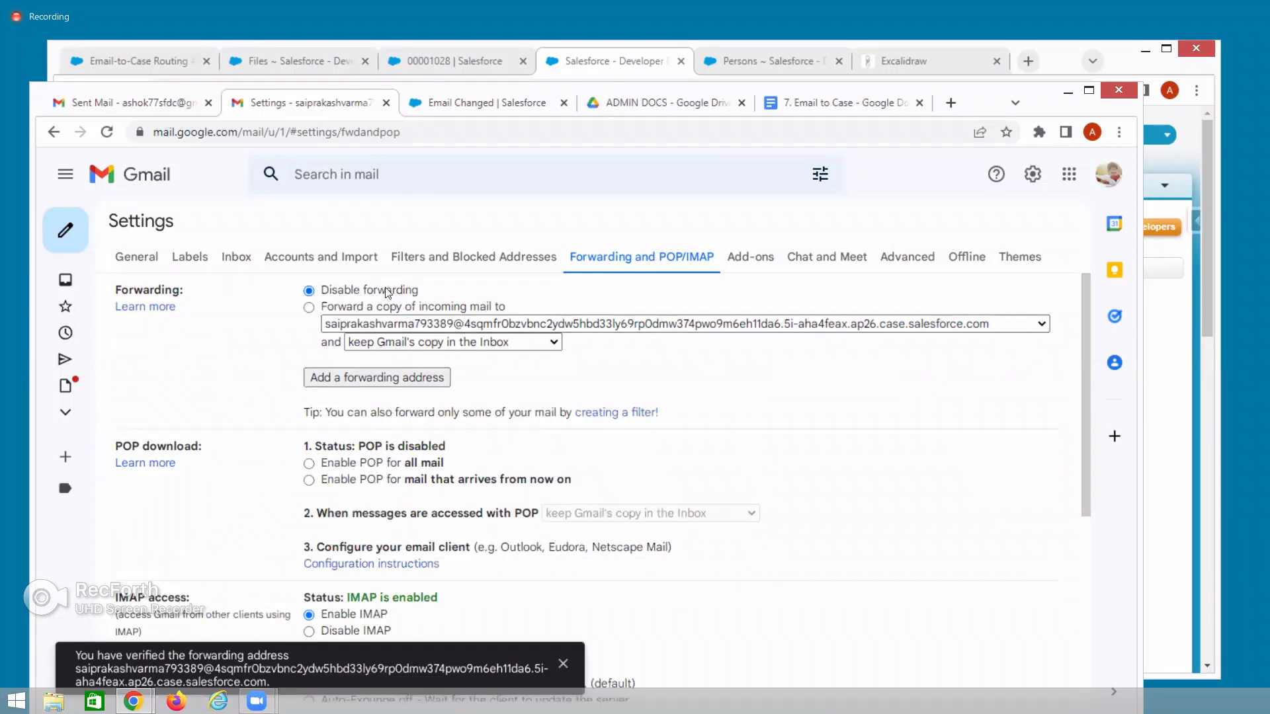
left_click(309, 308)
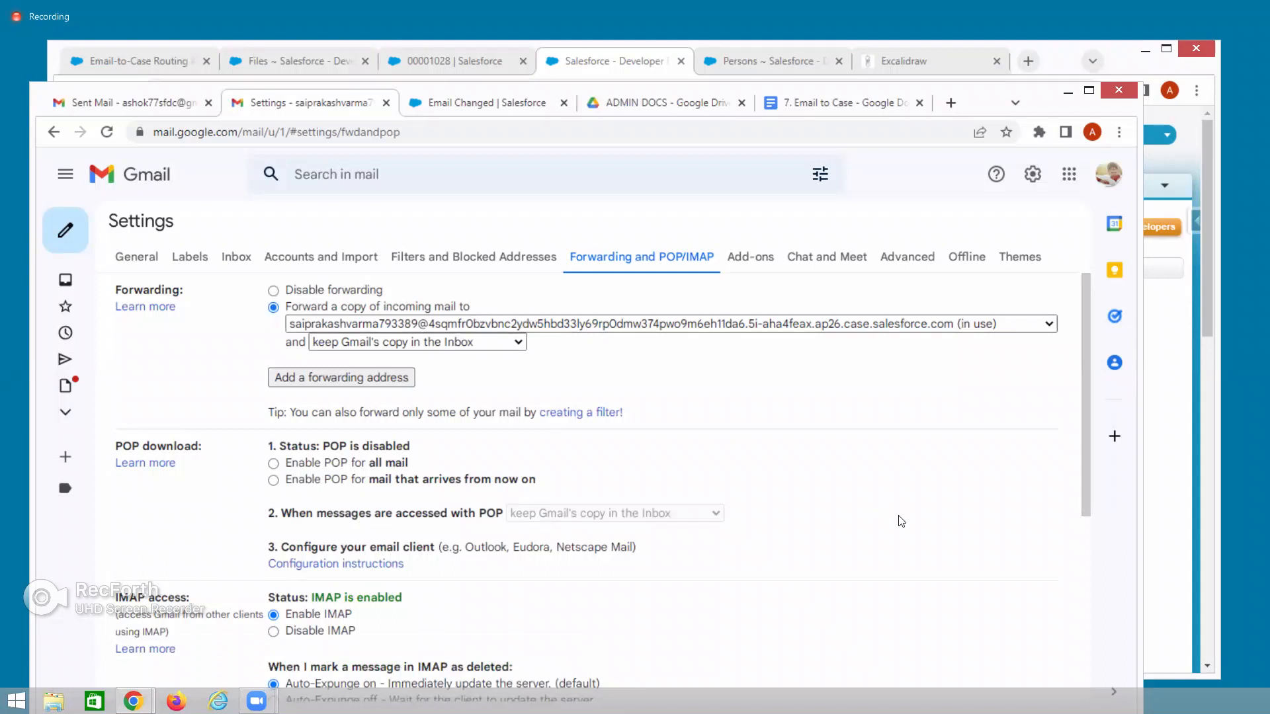
scroll(901, 521, "down", 5)
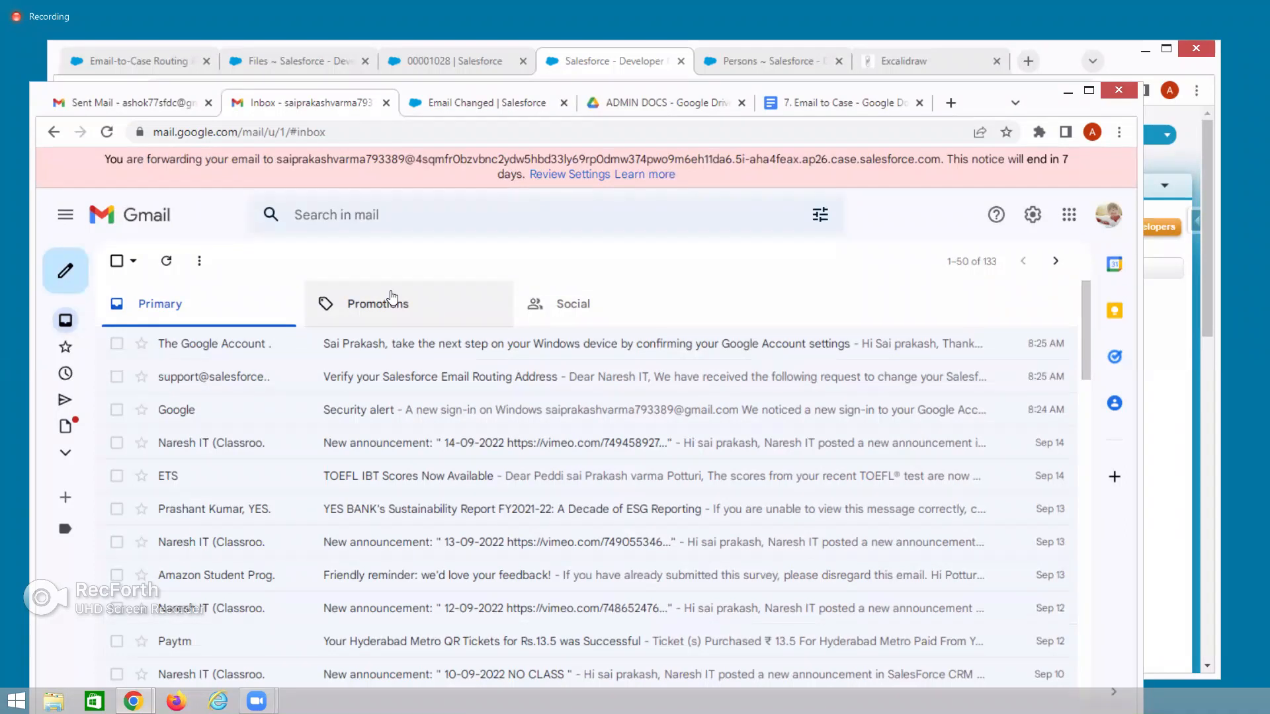
Copy the signed-in account's address and, from the other account, send it a 'Test Case' email with body 'ssadrd'.
left_click(1108, 215)
left_click_drag(870, 365, 1079, 371)
key("ctrl+c")
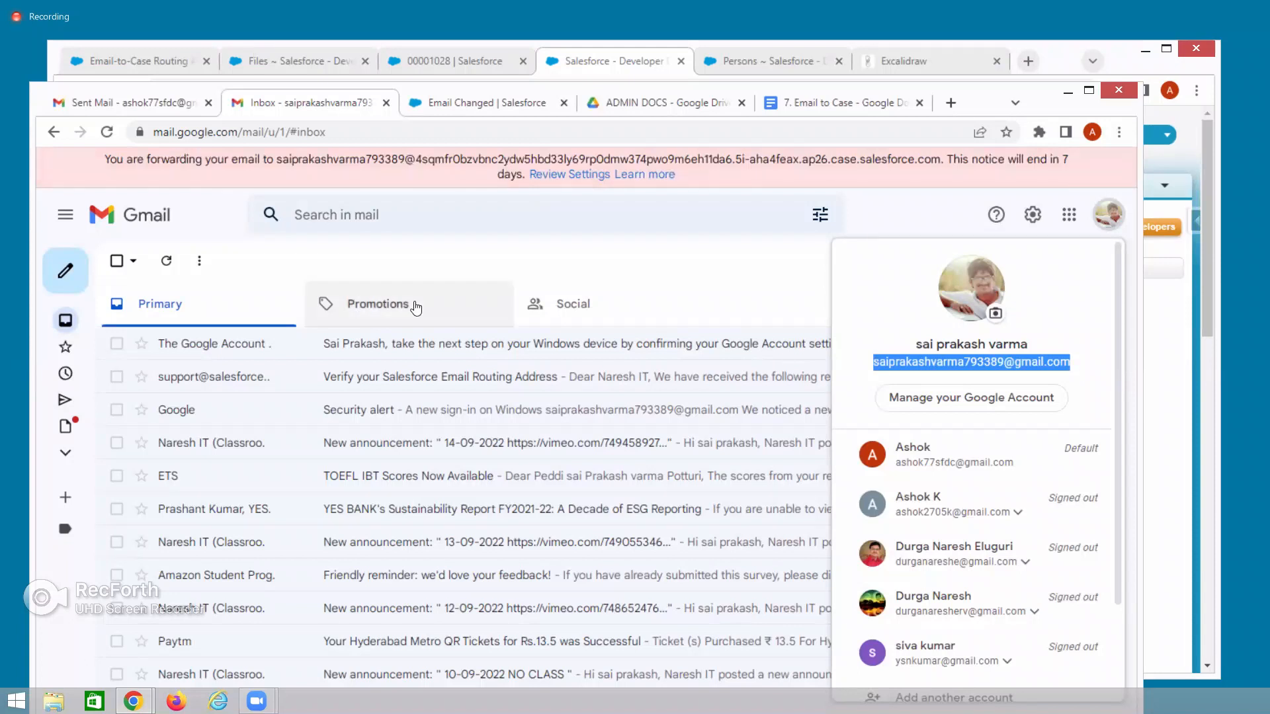
left_click(90, 104)
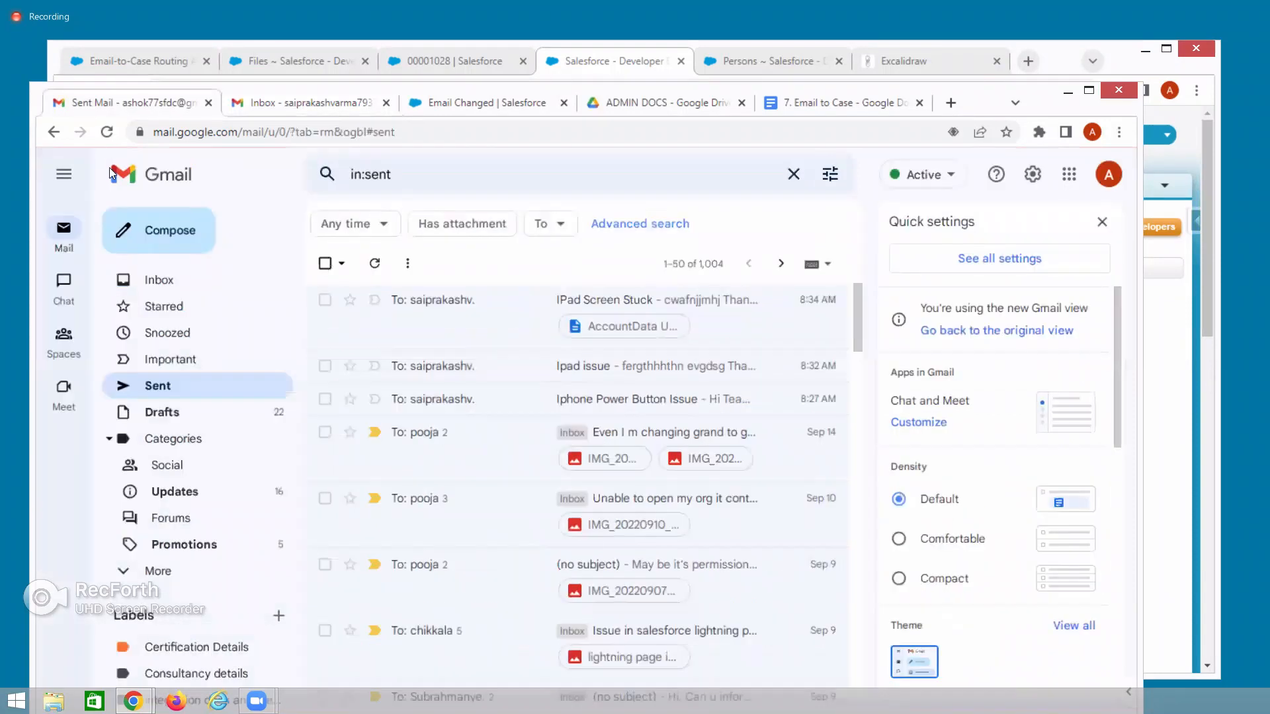
left_click(164, 232)
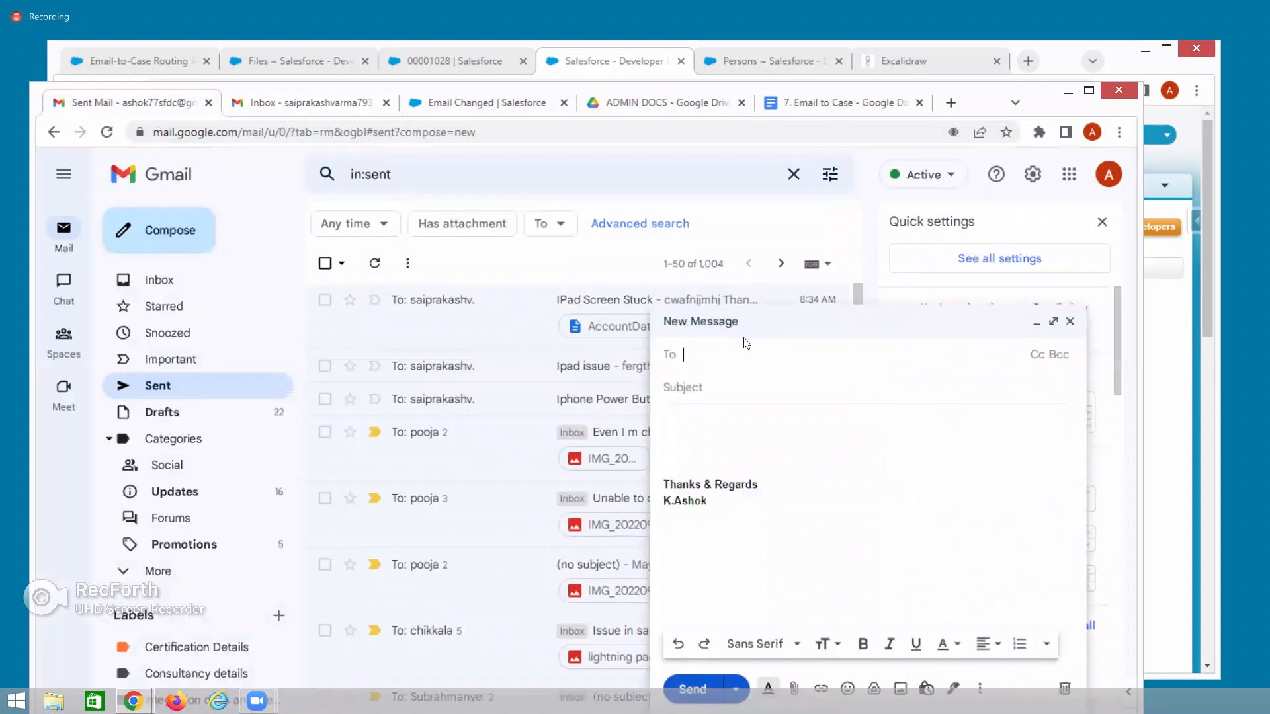
key("ctrl+v")
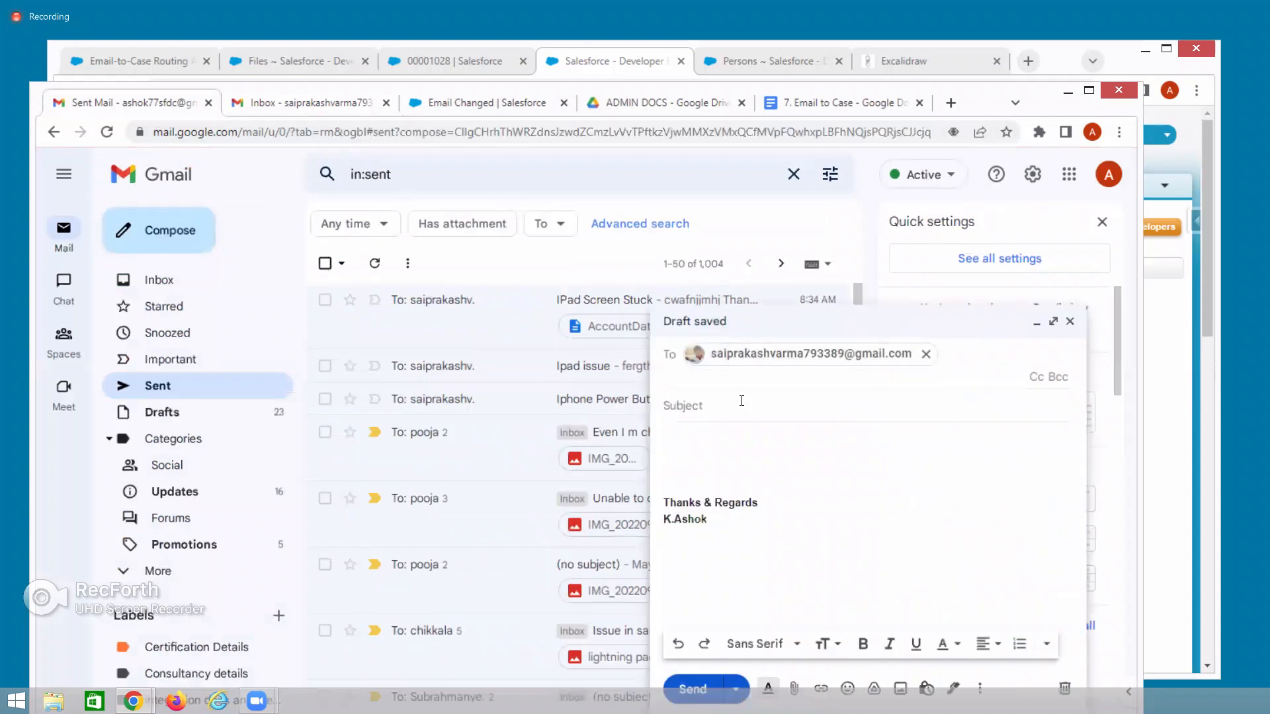
key("Tab")
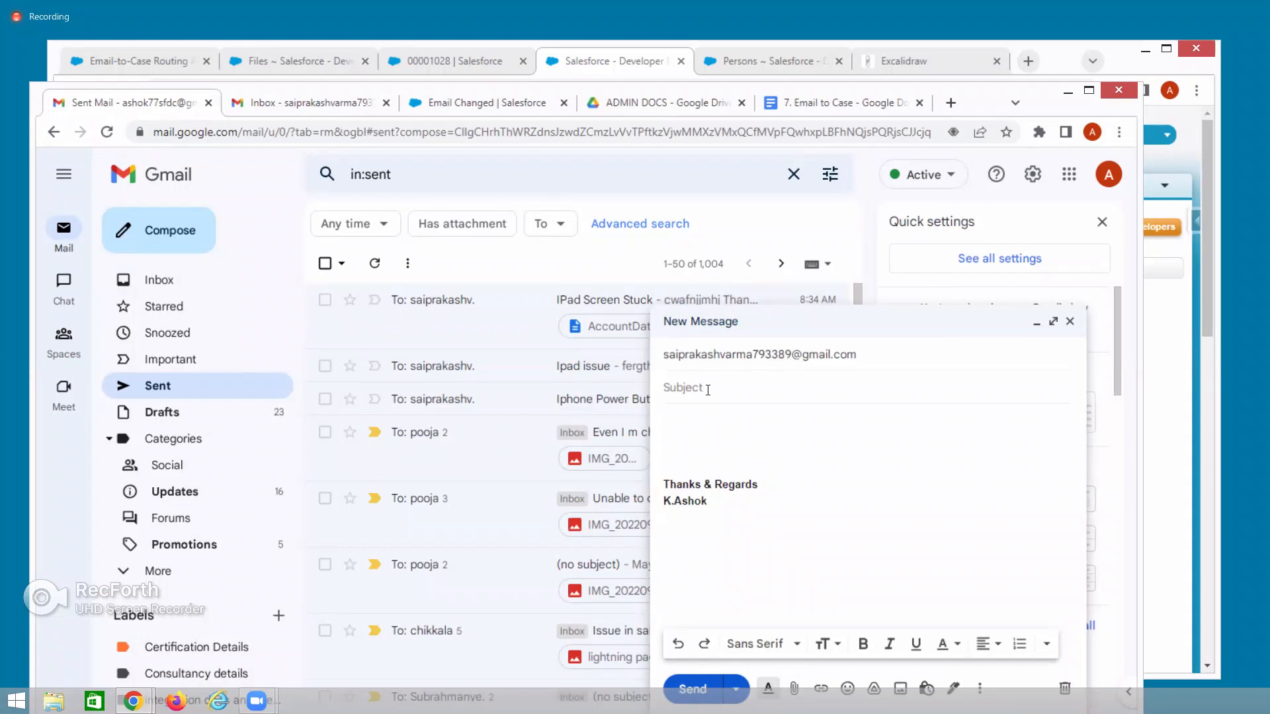
type("Test Case")
left_click(698, 433)
type("ssadrd")
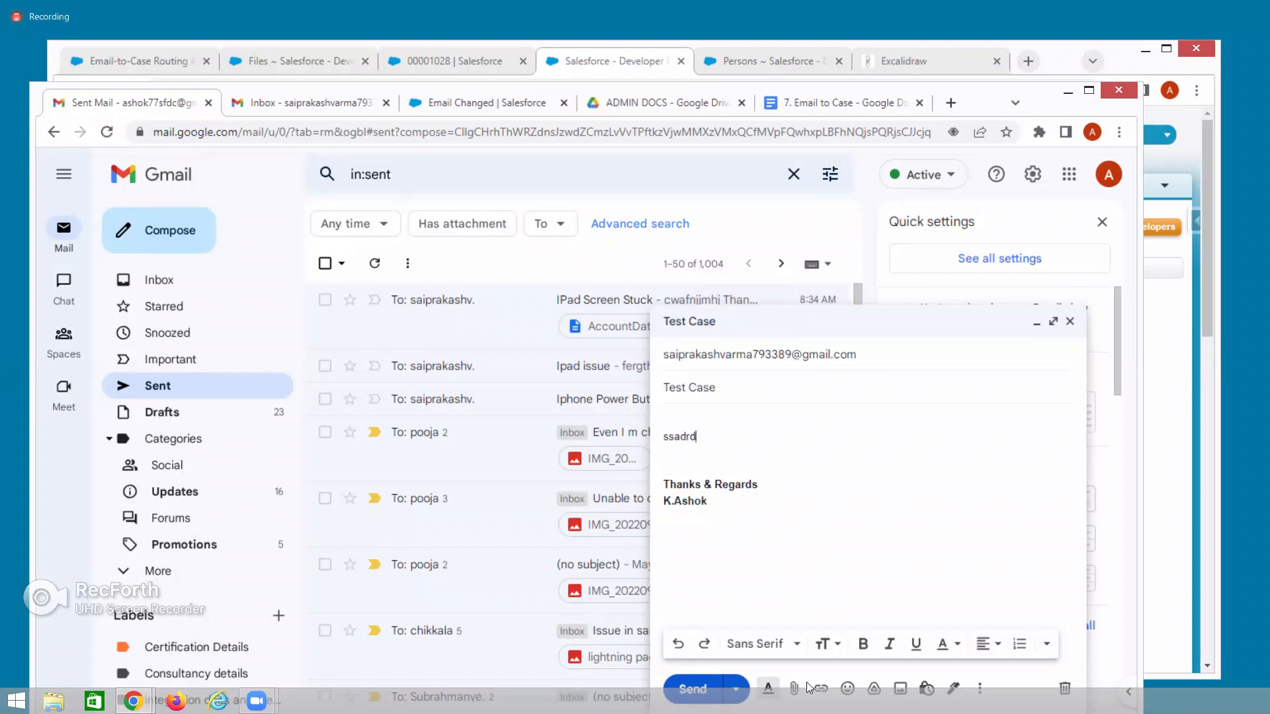
left_click(692, 691)
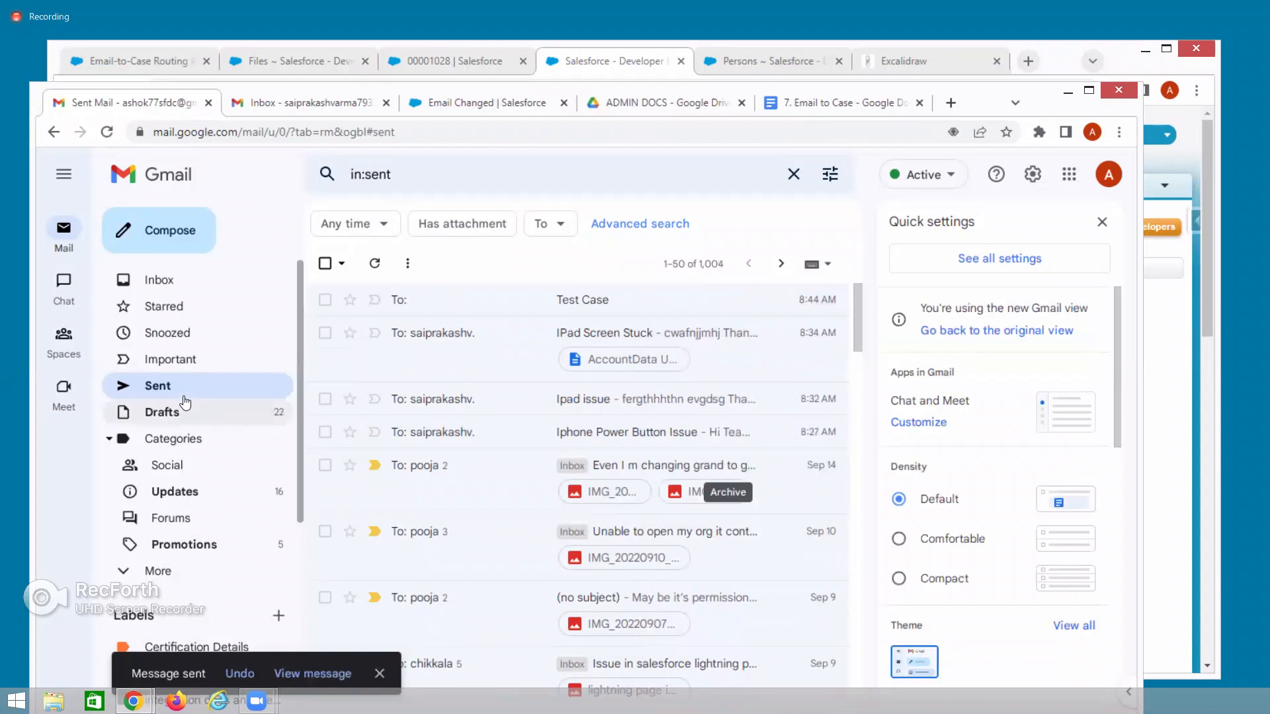
Open the sent Test Case email, then switch to the receiving account's inbox.
left_click(175, 392)
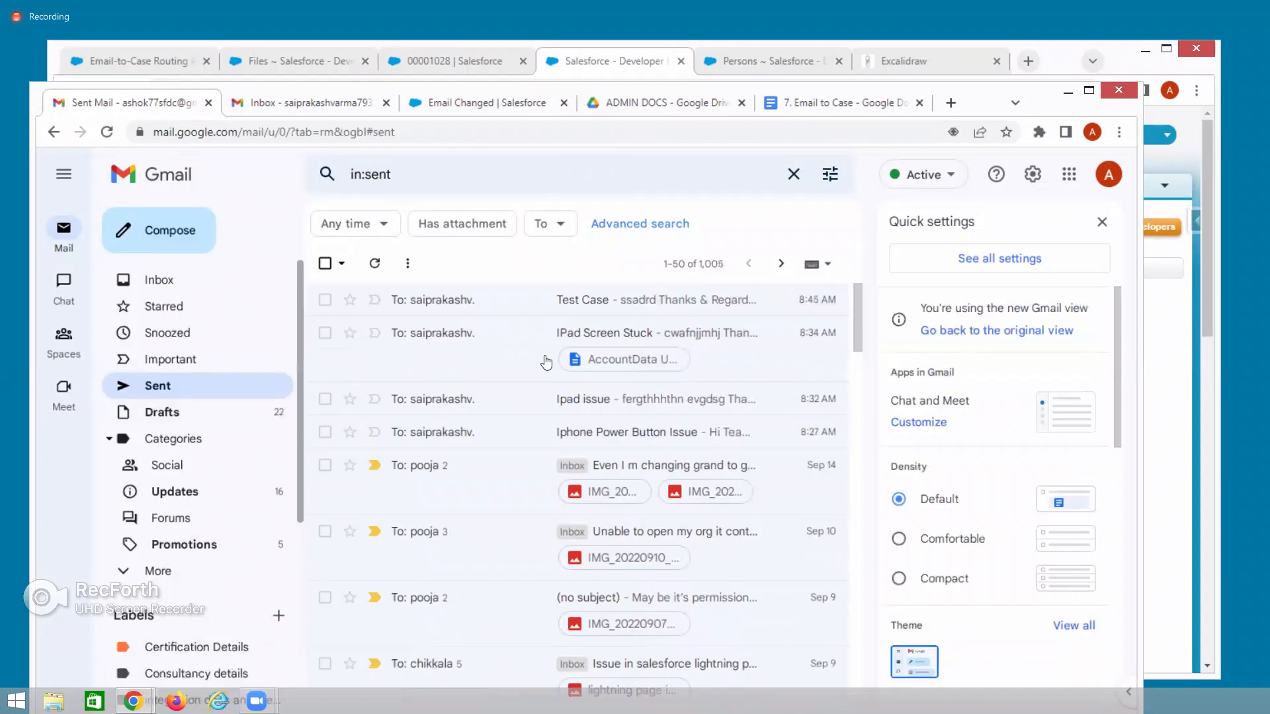
left_click(1102, 222)
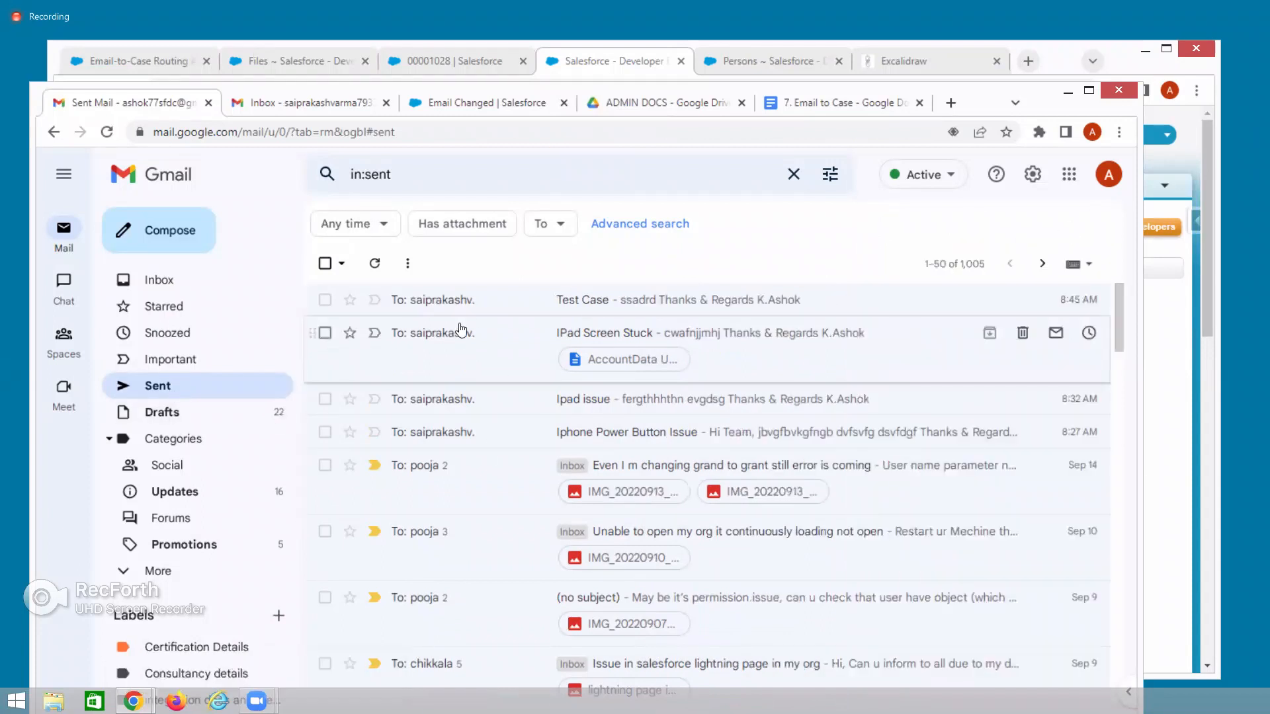
left_click(557, 303)
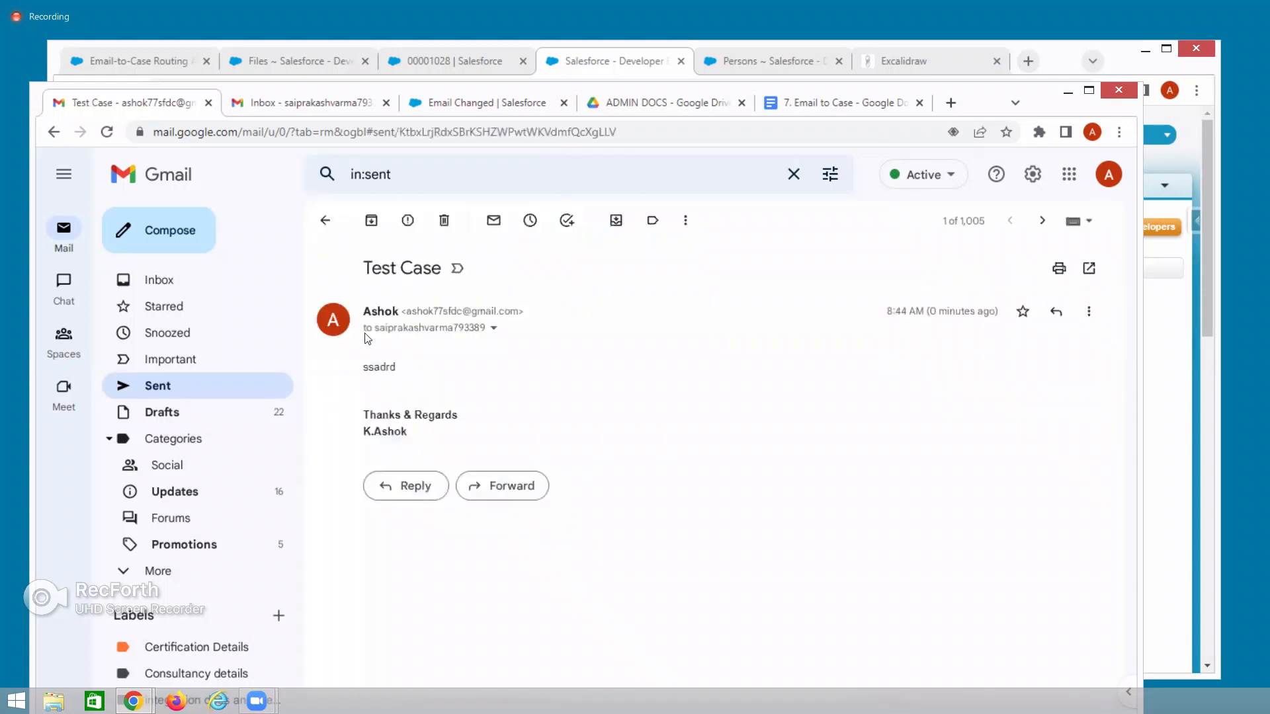
left_click(316, 103)
left_click(67, 323)
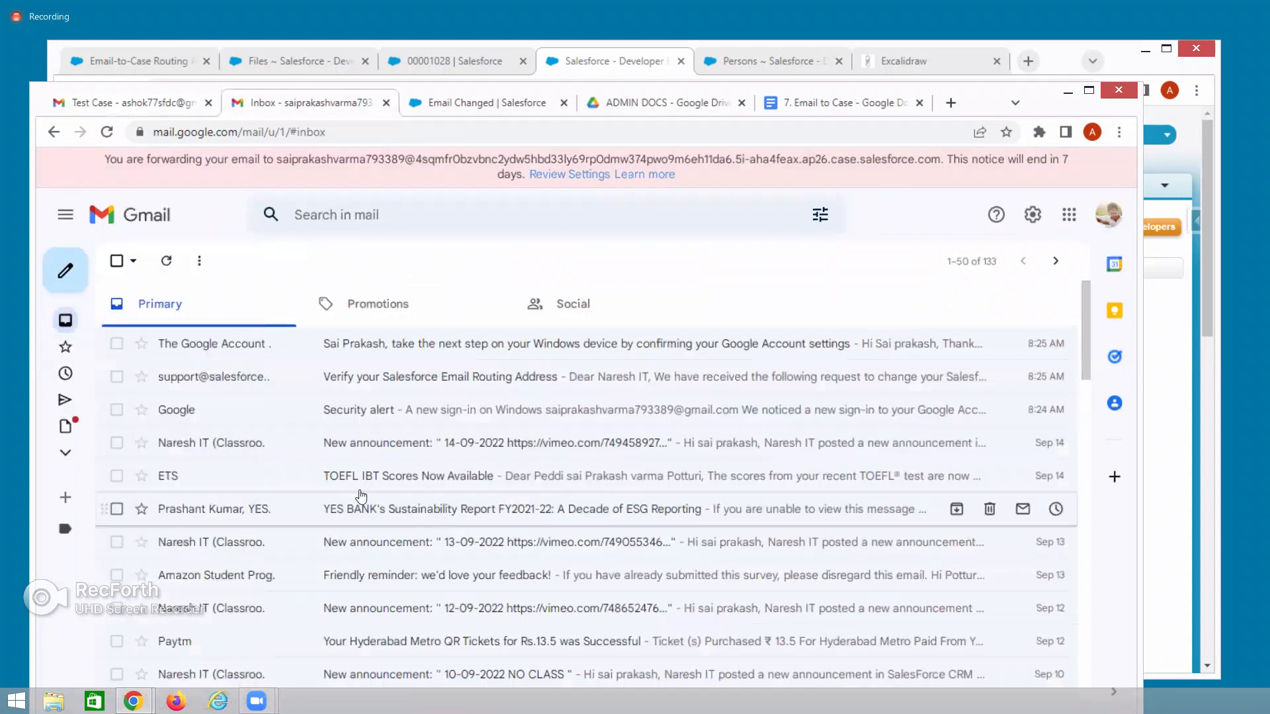
Reload the receiving inbox to show the Test Case email, view the Email Changed page, then minimize Gmail.
left_click(106, 133)
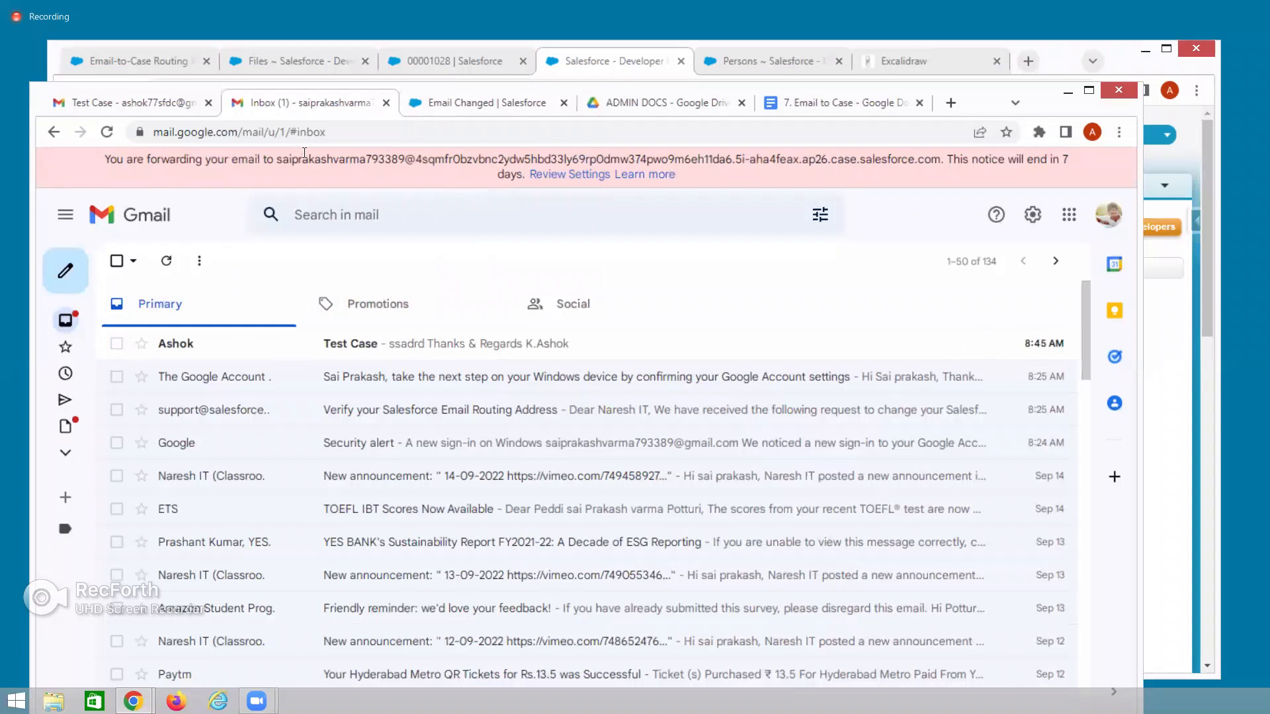
left_click_drag(282, 159, 571, 161)
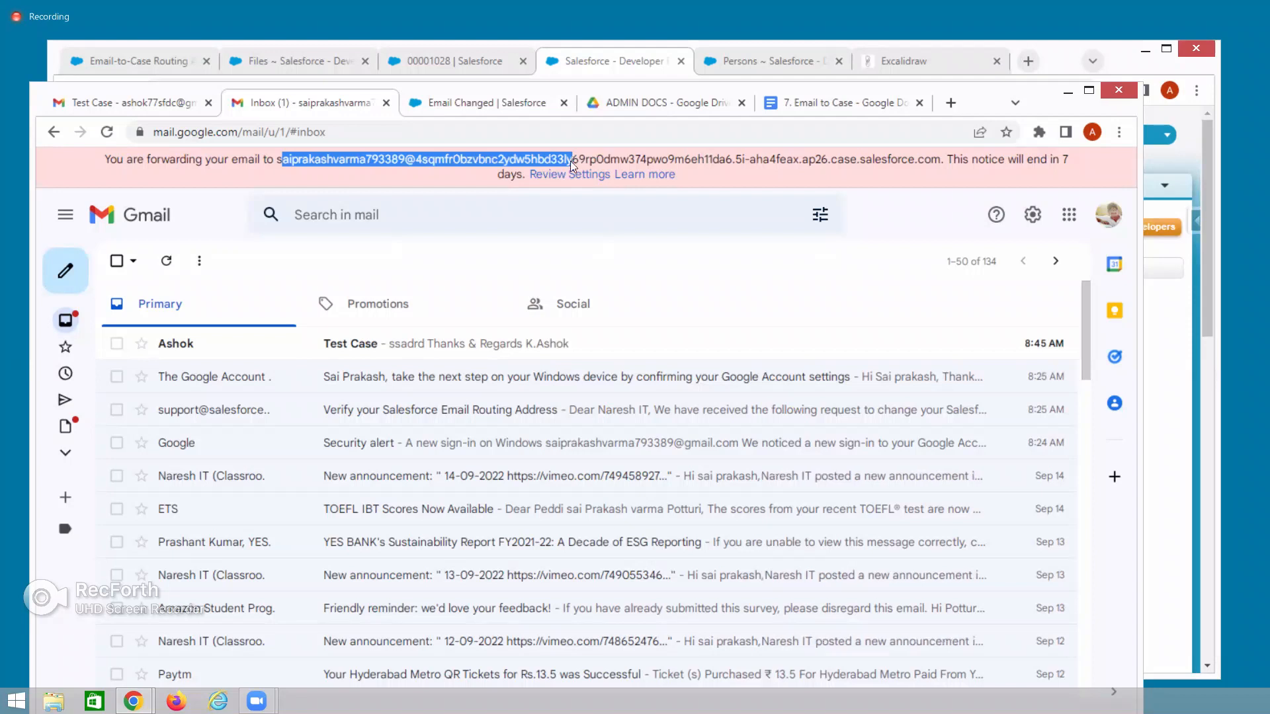
left_click(501, 105)
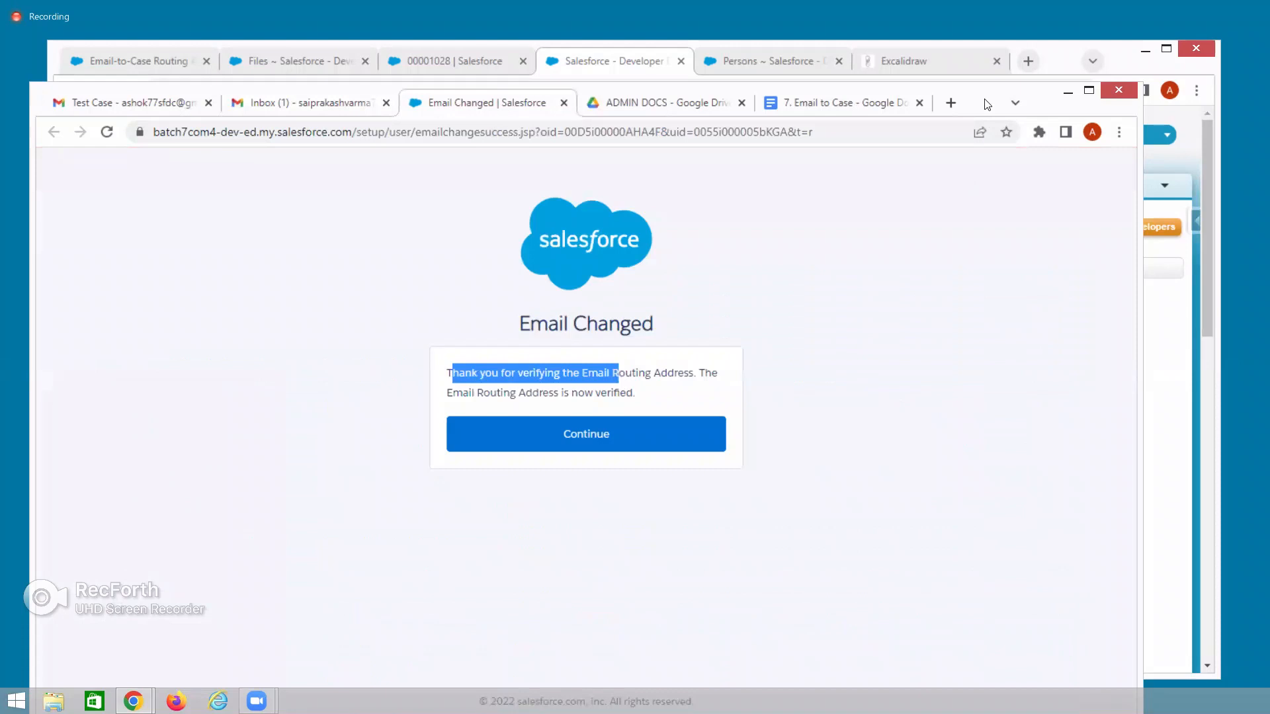
left_click(1068, 91)
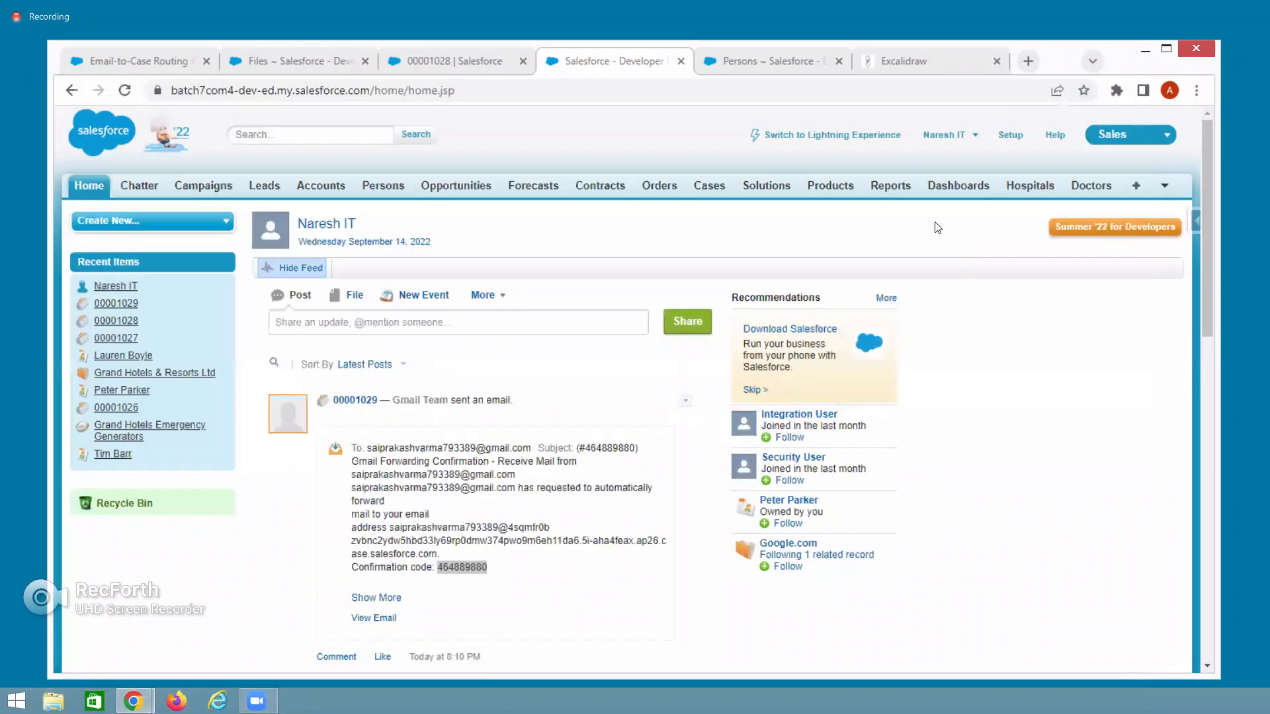
Open case 00001030 'Test Case' from the All Open Cases list and select its web email address.
left_click(459, 65)
left_click(574, 61)
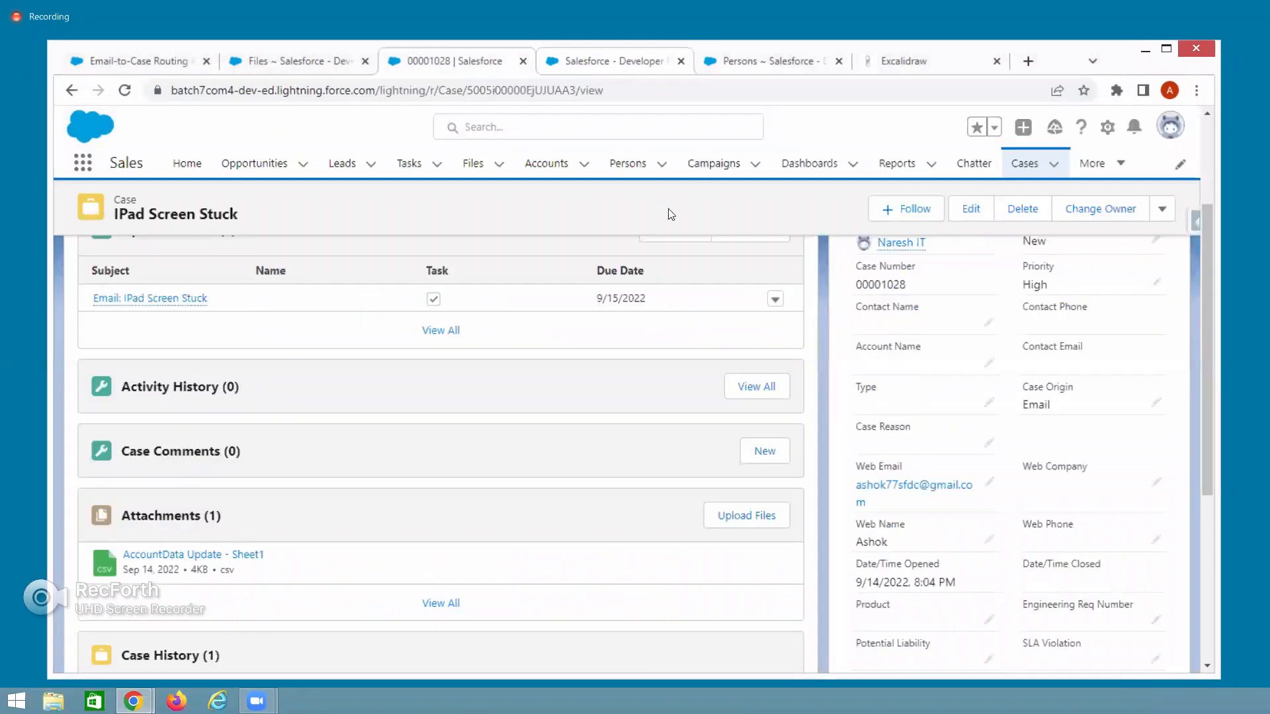
left_click(704, 188)
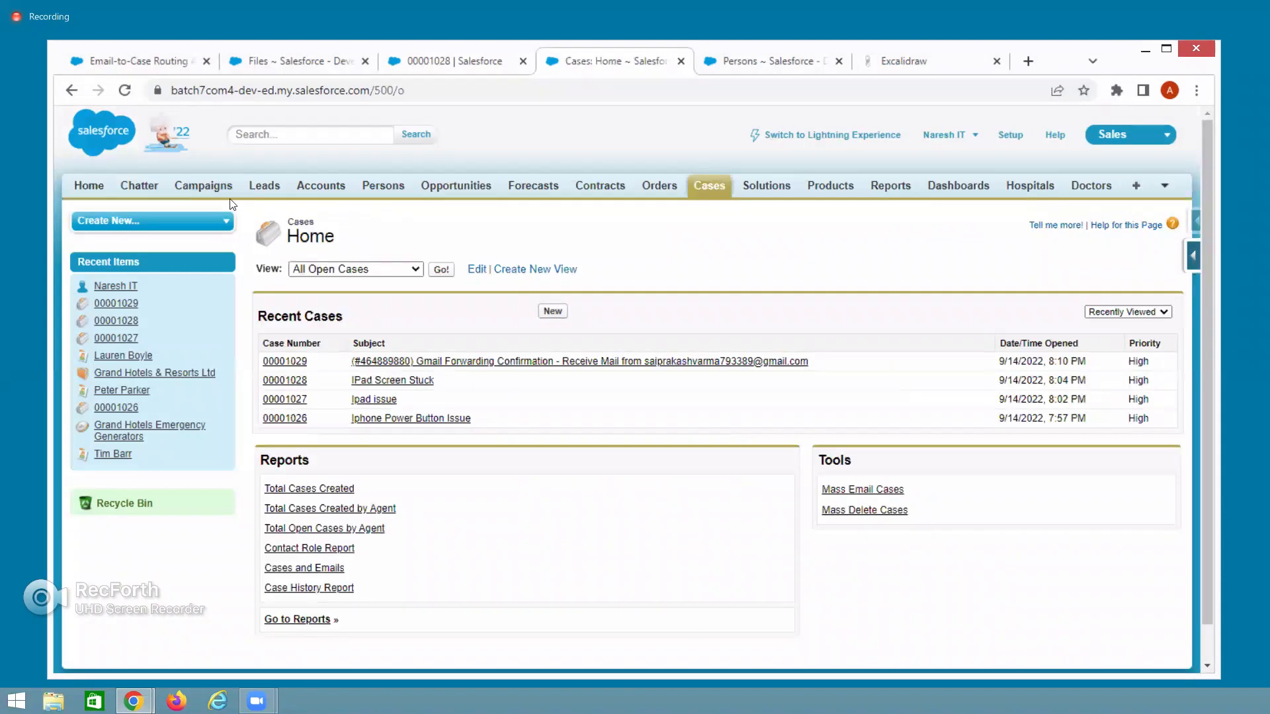
left_click(439, 270)
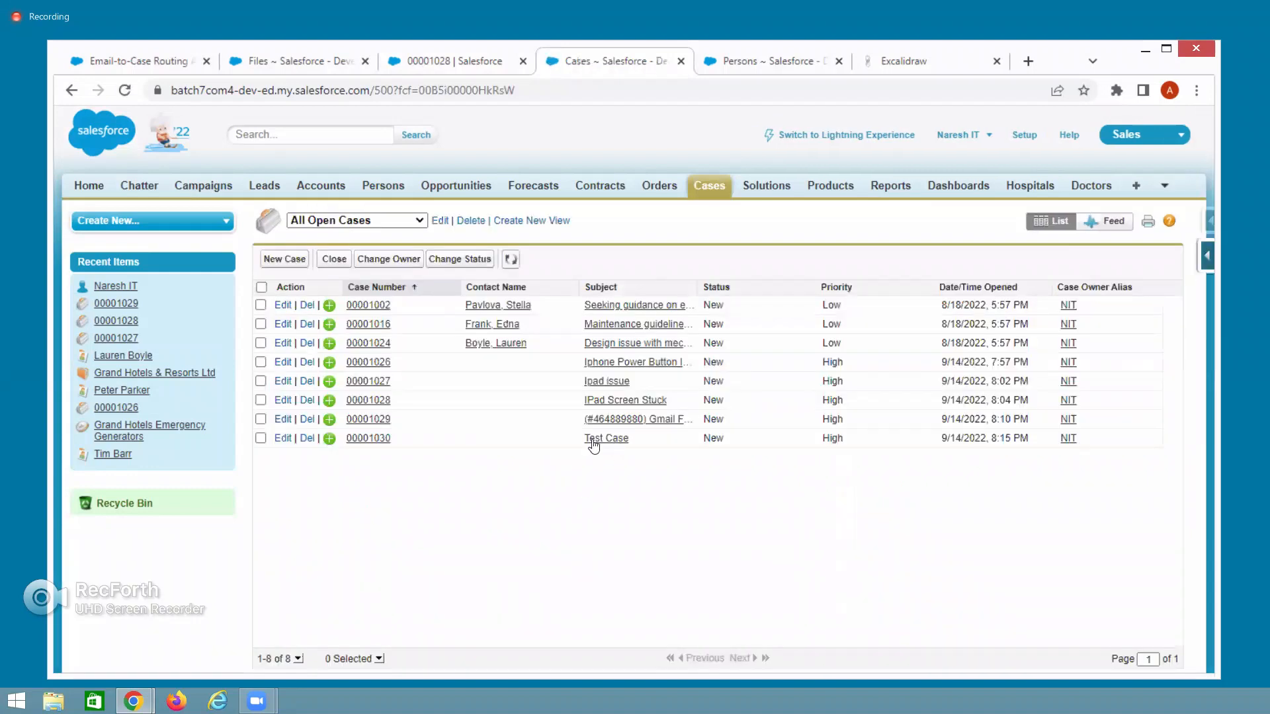
left_click(369, 439)
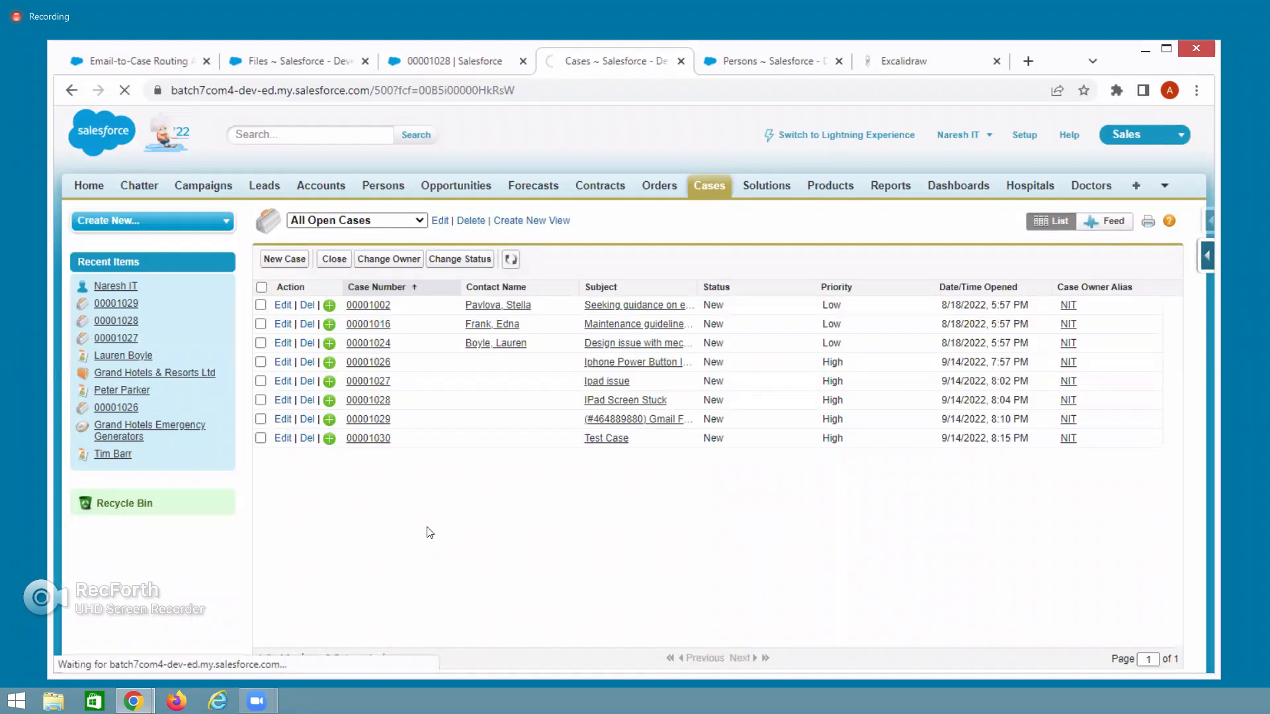
left_click_drag(548, 497, 424, 497)
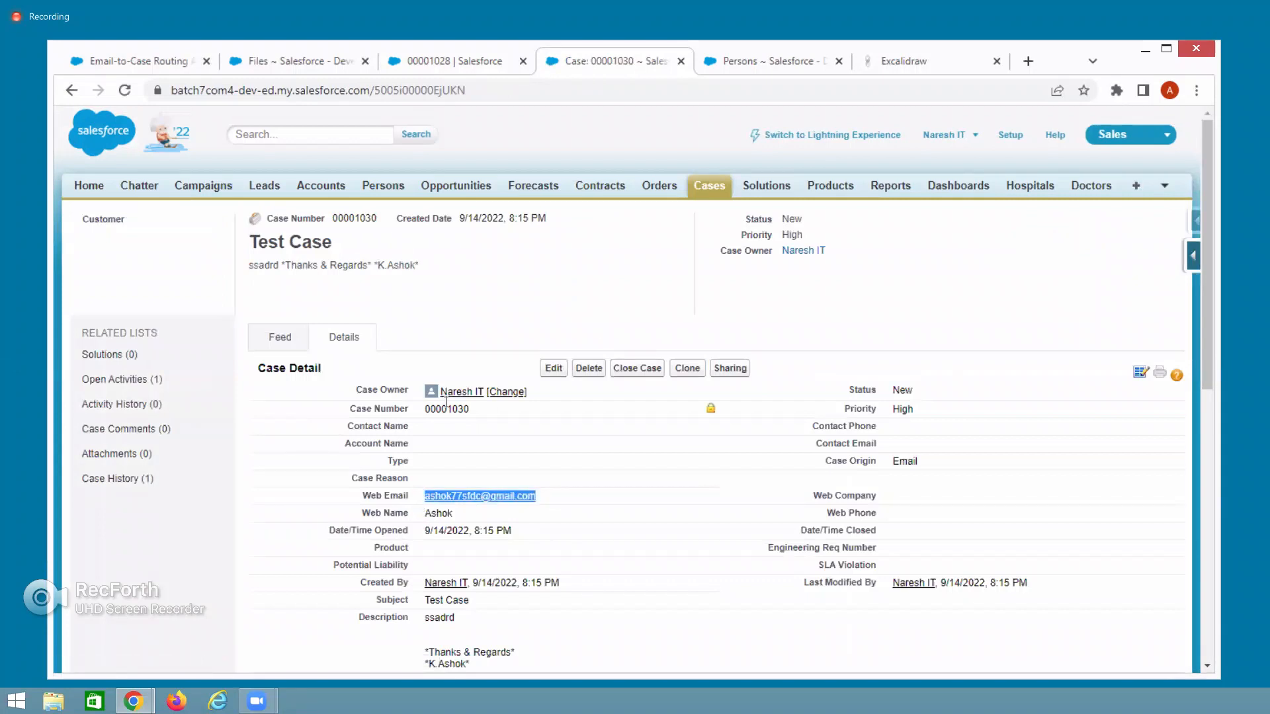
scroll(459, 561, "down", 3)
triple_click(447, 435)
left_click_drag(425, 451, 470, 495)
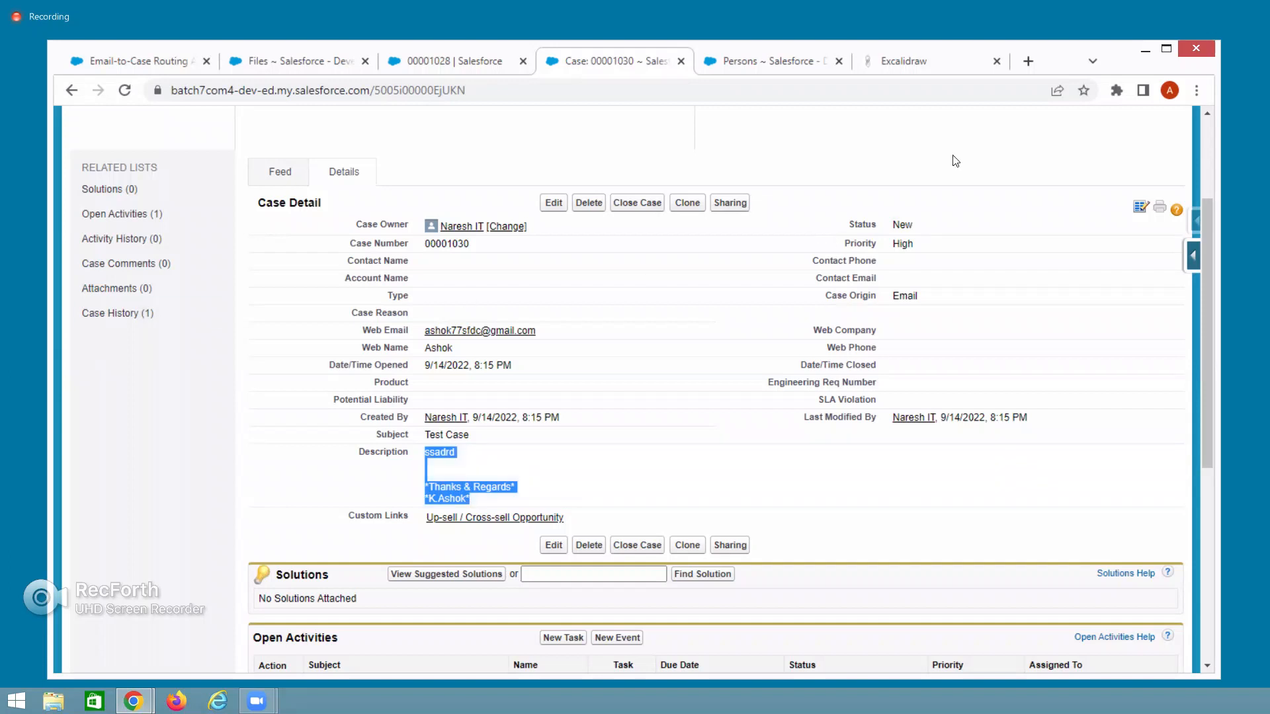
left_click(127, 691)
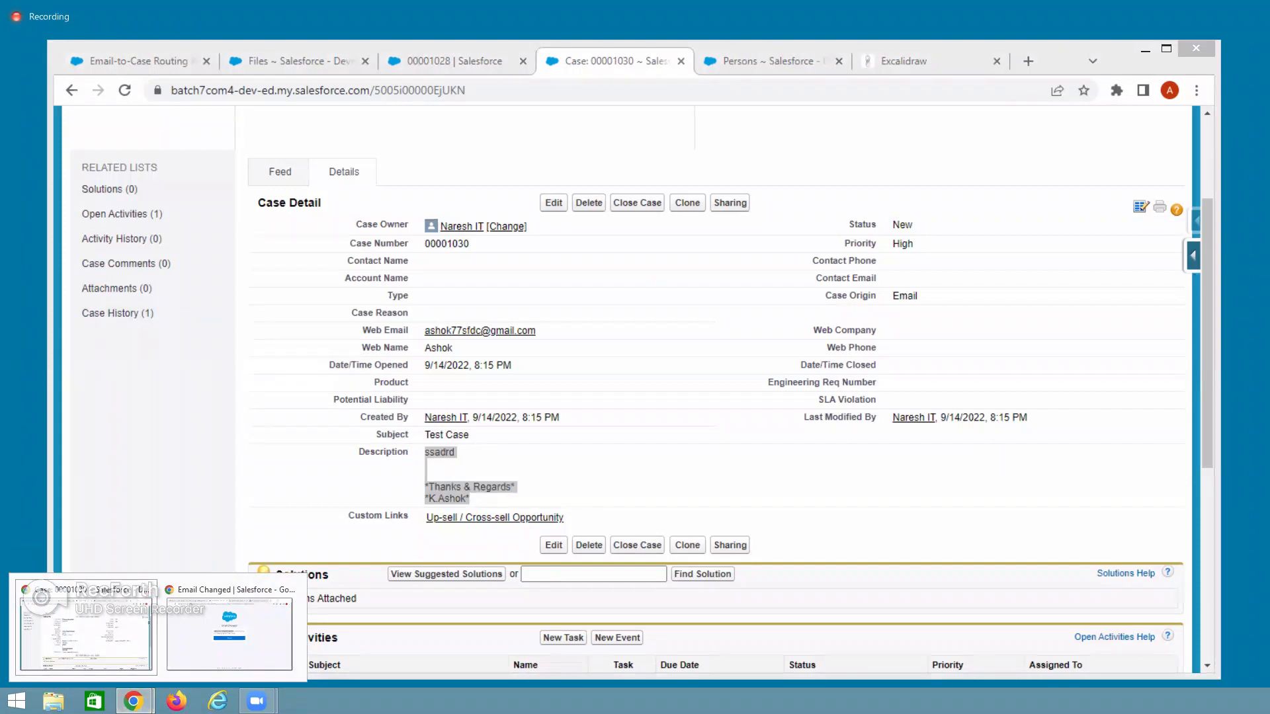
In the Gmail inbox, choose Disable forwarding under Forwarding and POP/IMAP and save the changes.
left_click(132, 651)
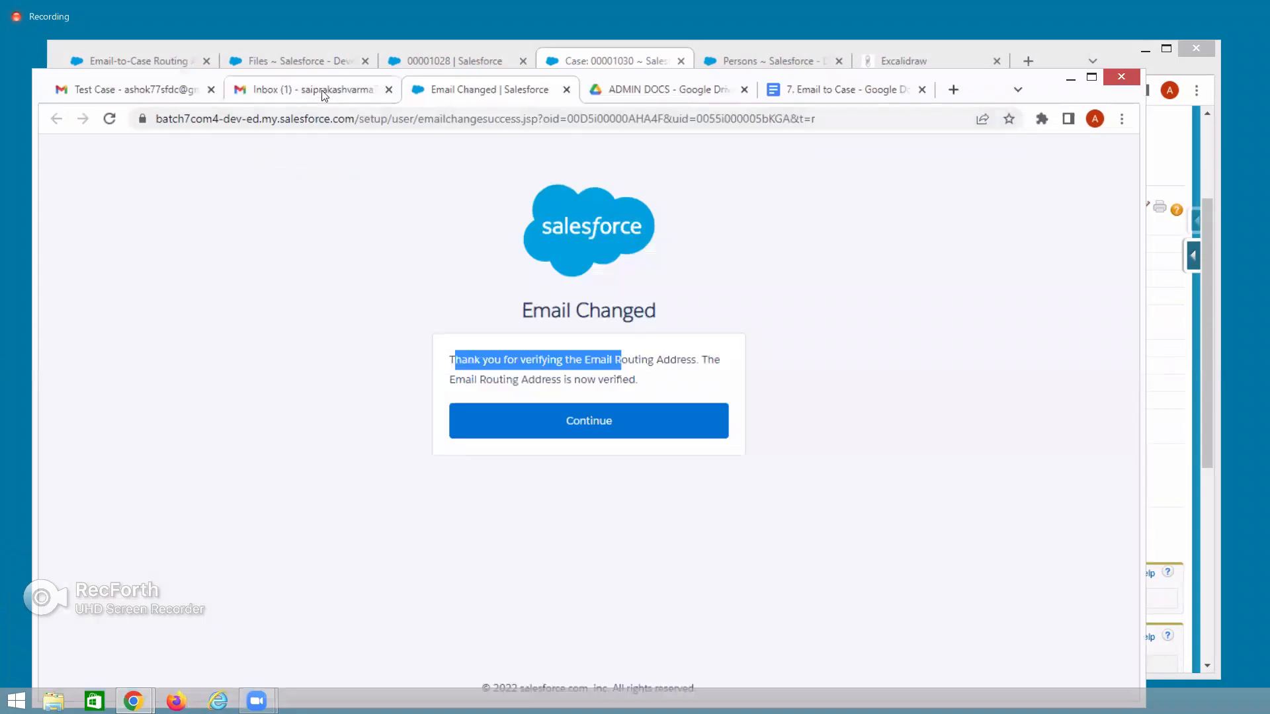
left_click(148, 93)
mouse_move(137, 95)
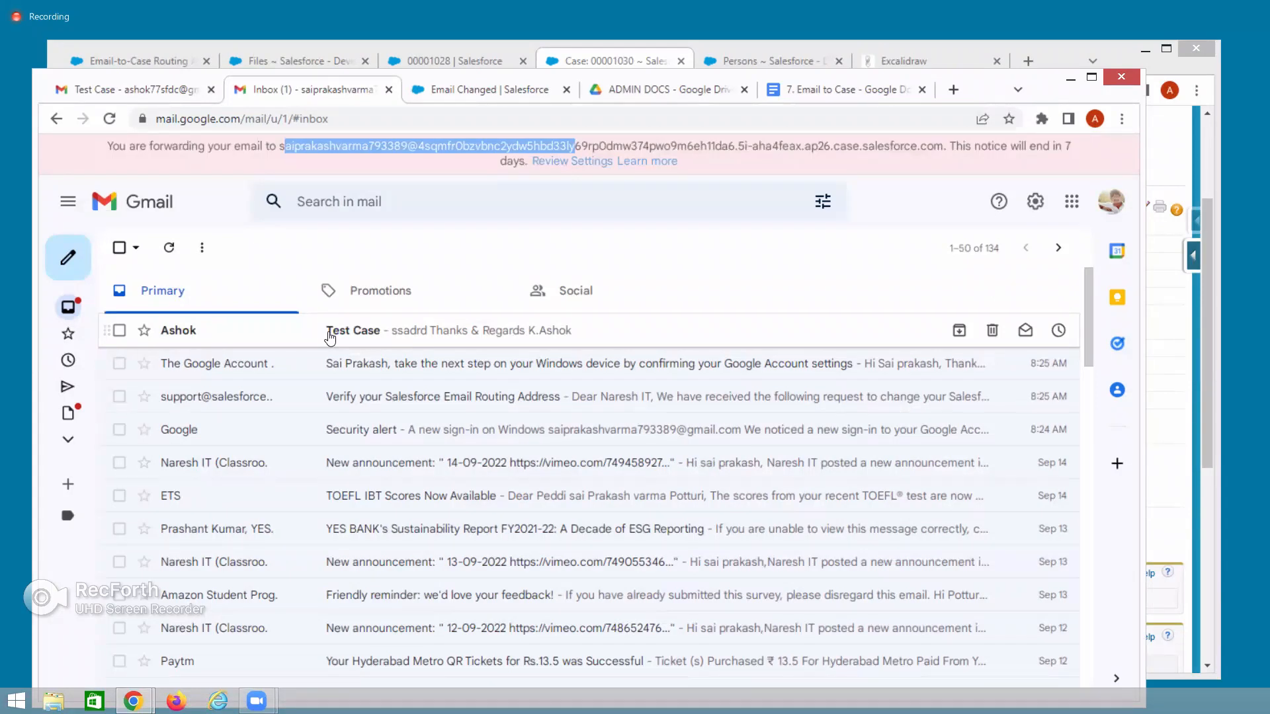
left_click(1036, 202)
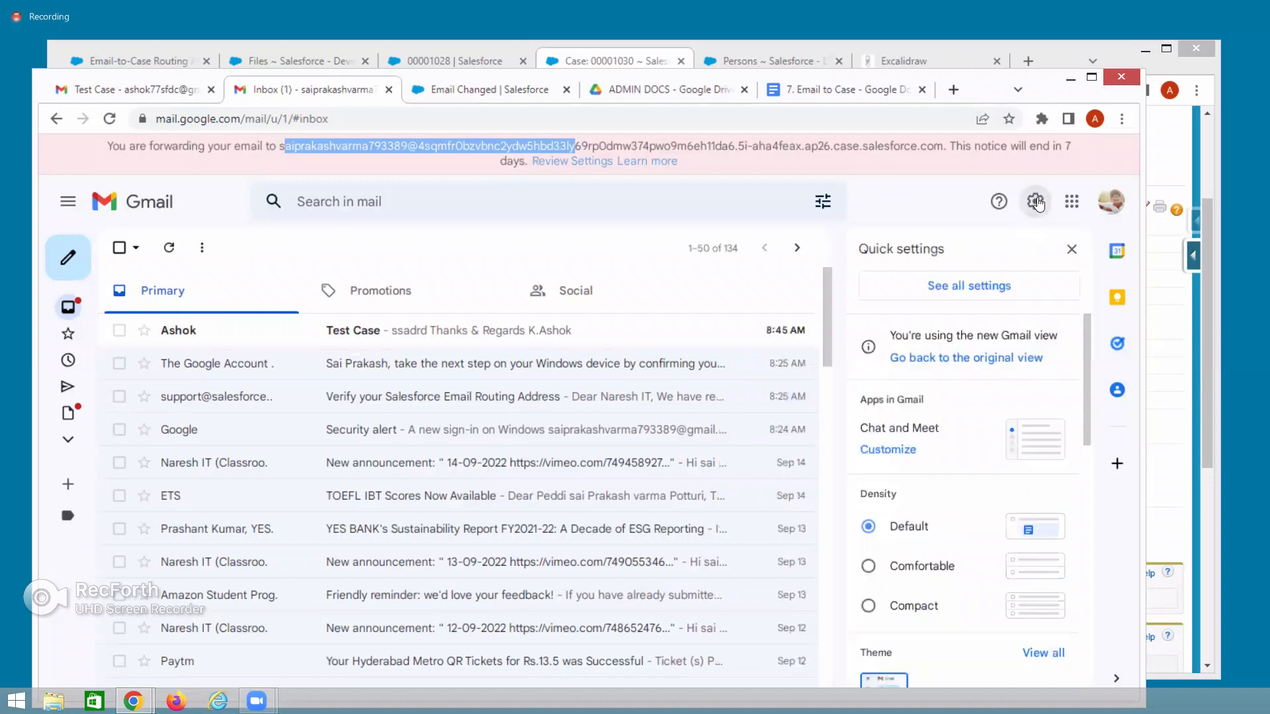
left_click(972, 289)
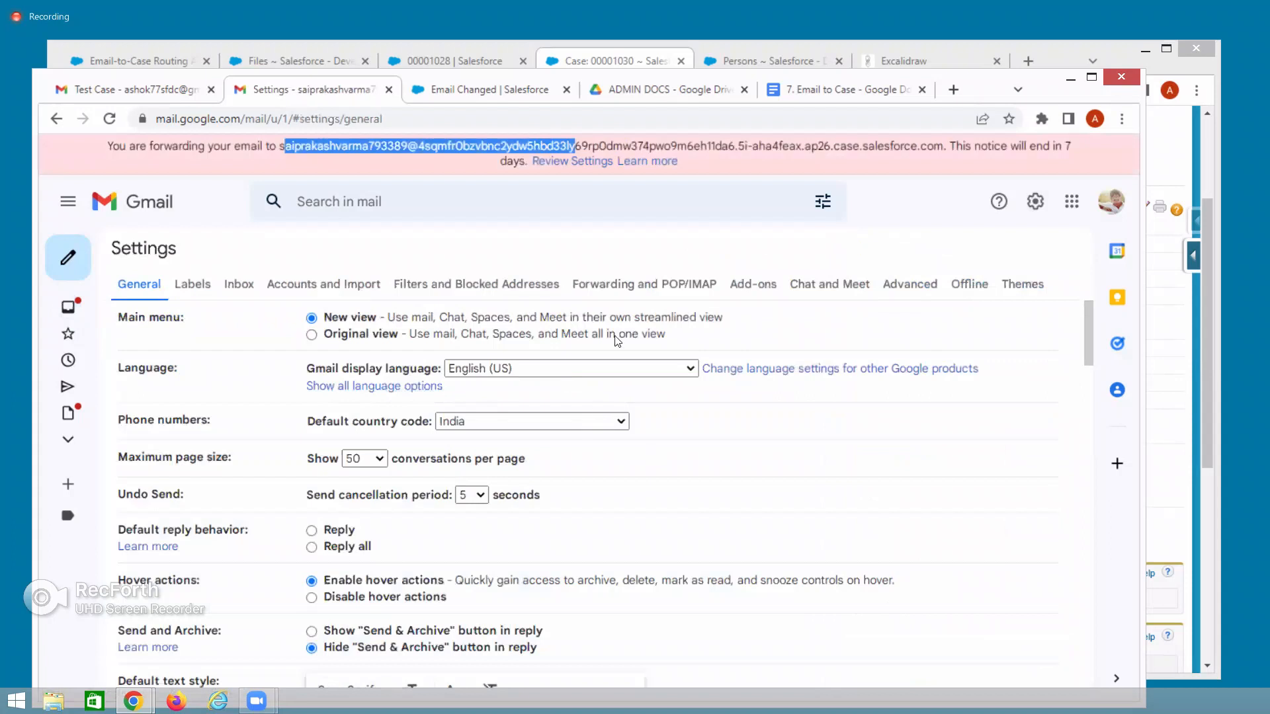
left_click(631, 289)
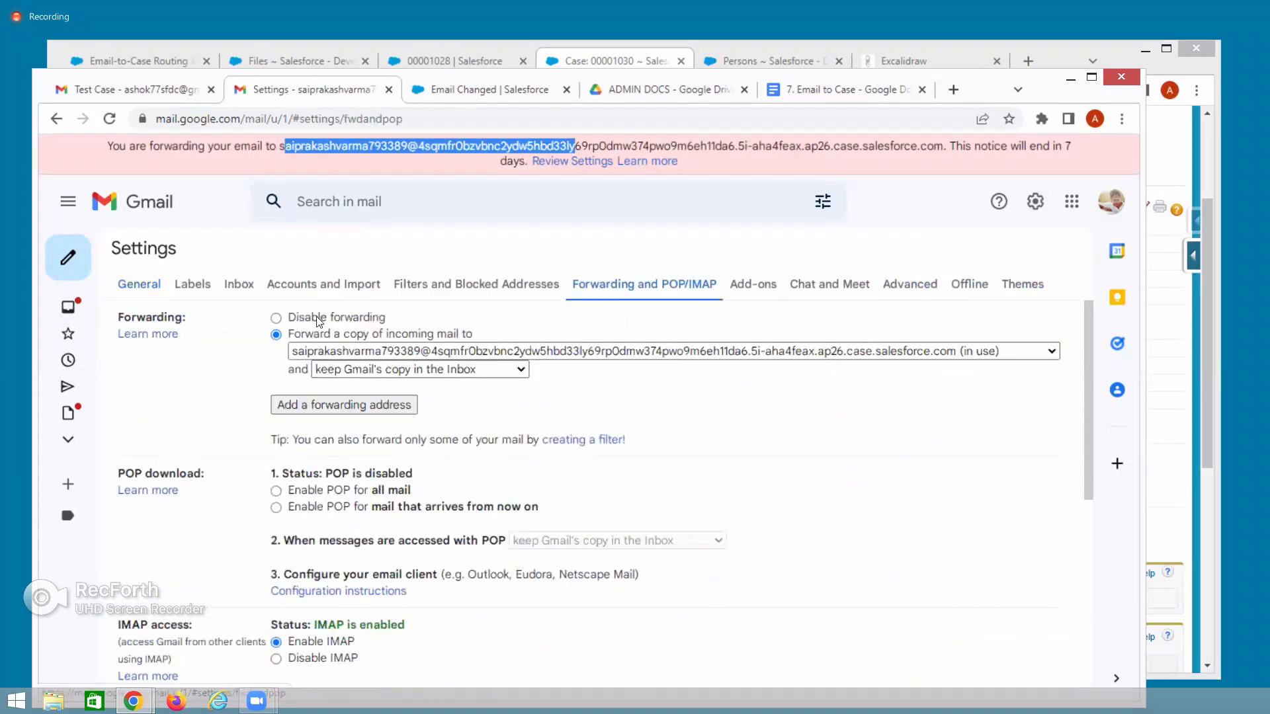
left_click(277, 318)
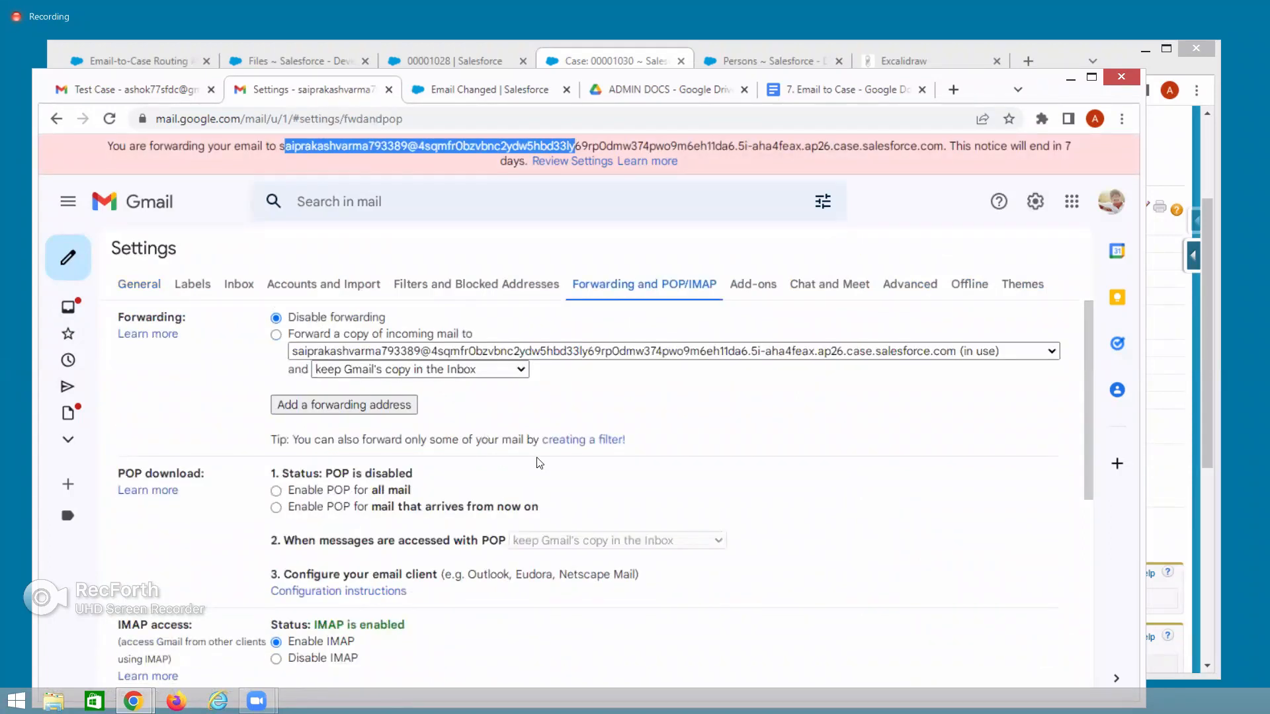
scroll(633, 503, "down", 5)
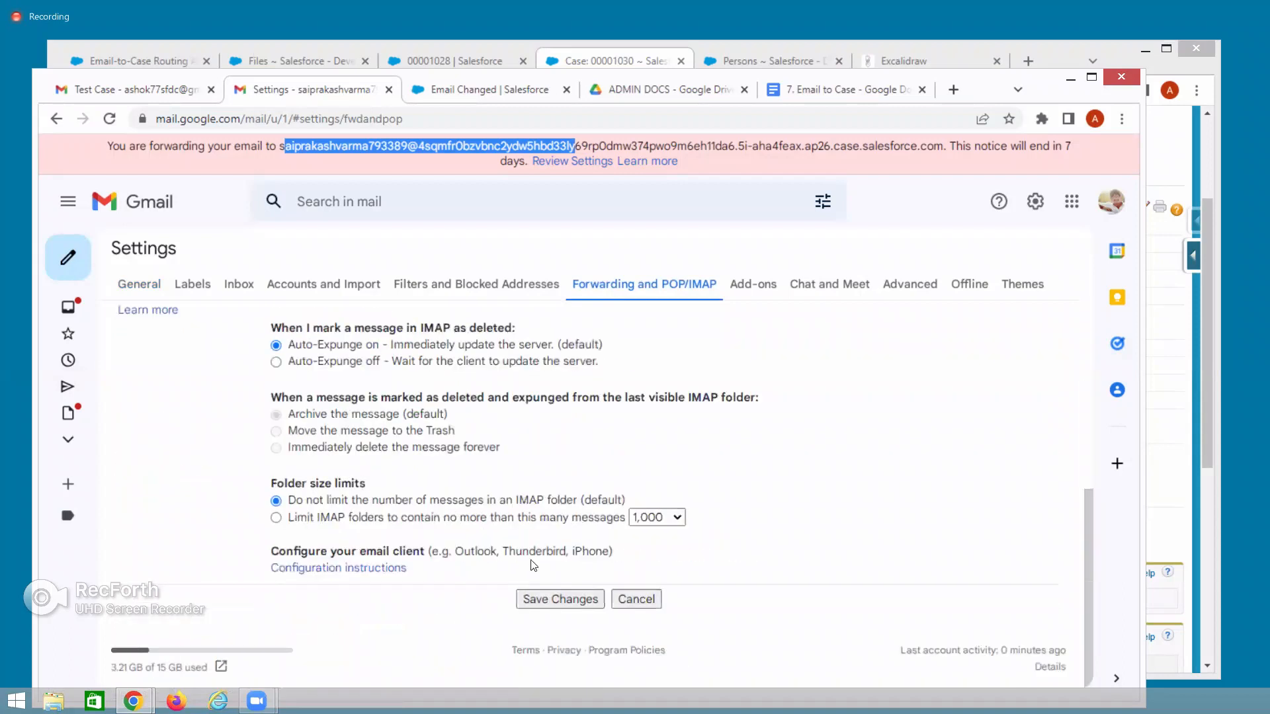
left_click(528, 600)
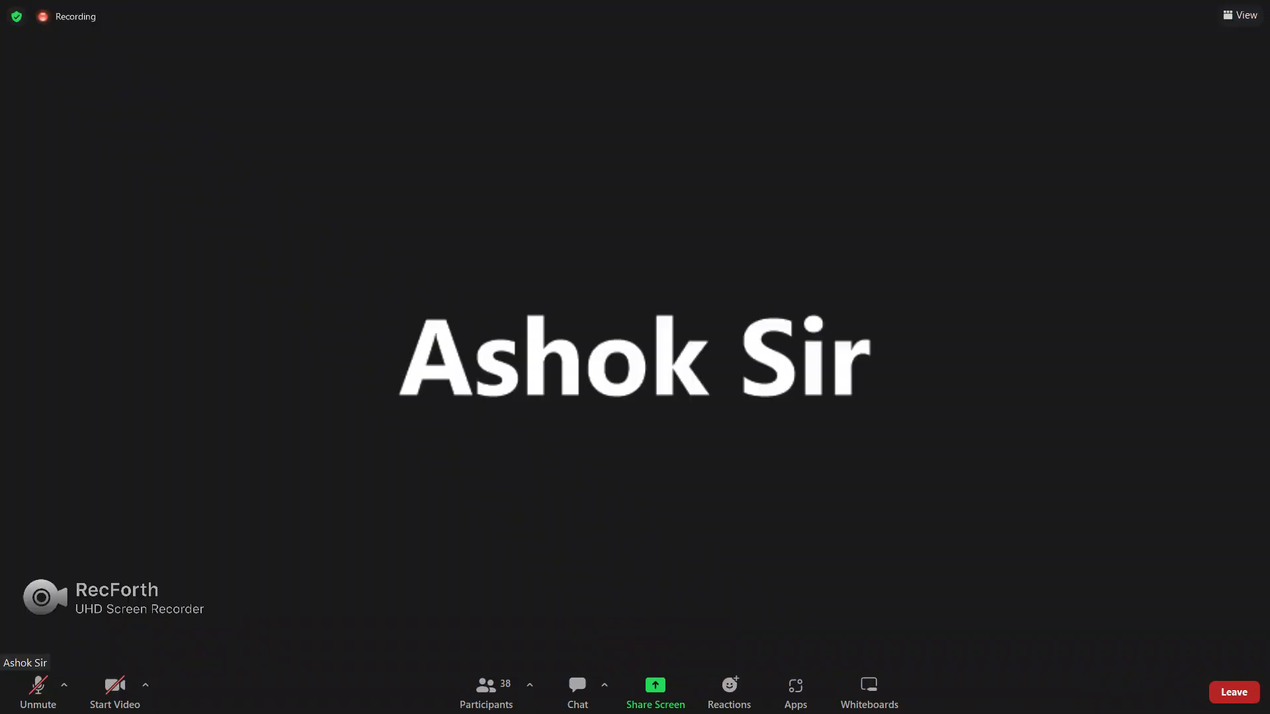
Exit the Zoom meeting's full-screen view with Esc.
key("Escape")
key("Escape")
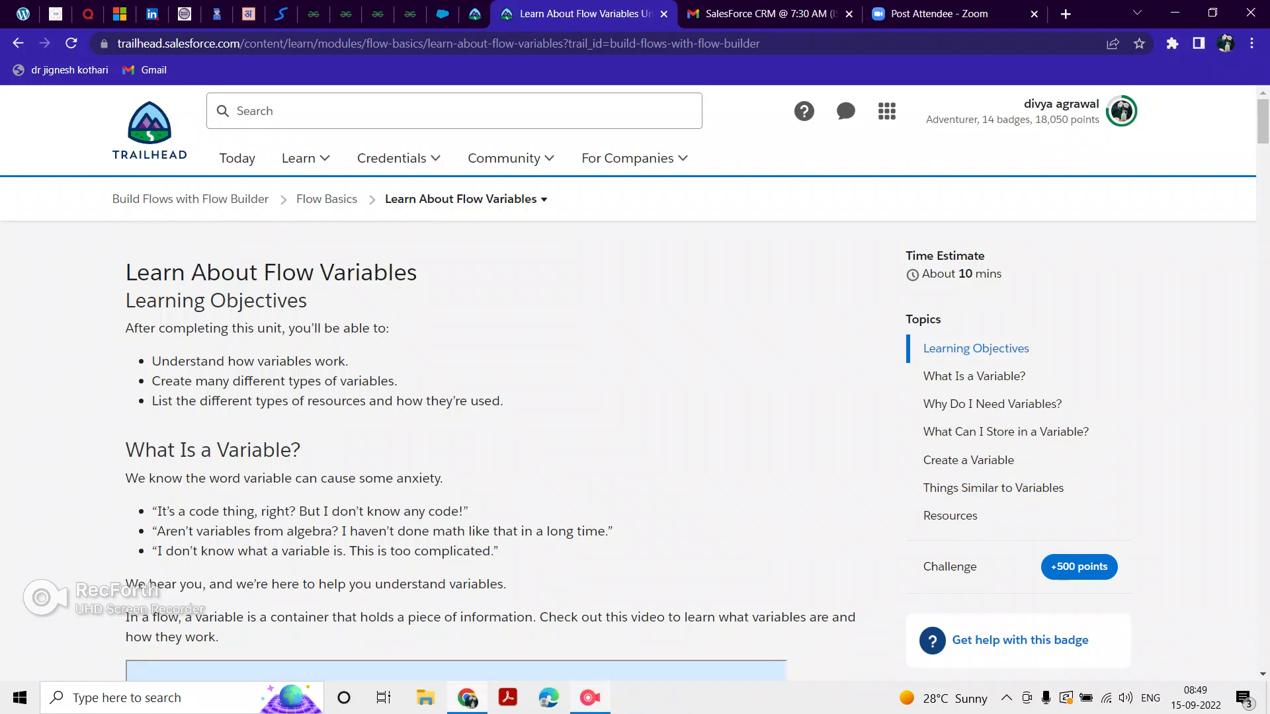
Show the RecForth recording controls from its taskbar icon.
left_click(590, 698)
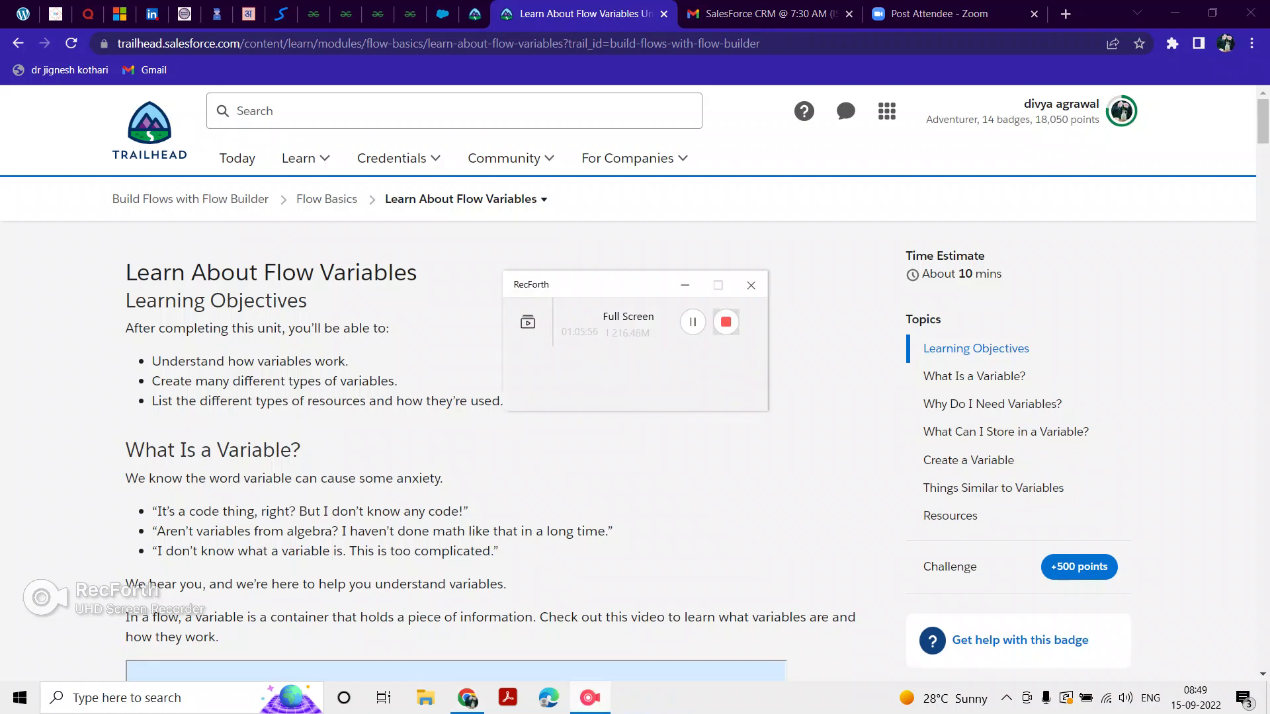